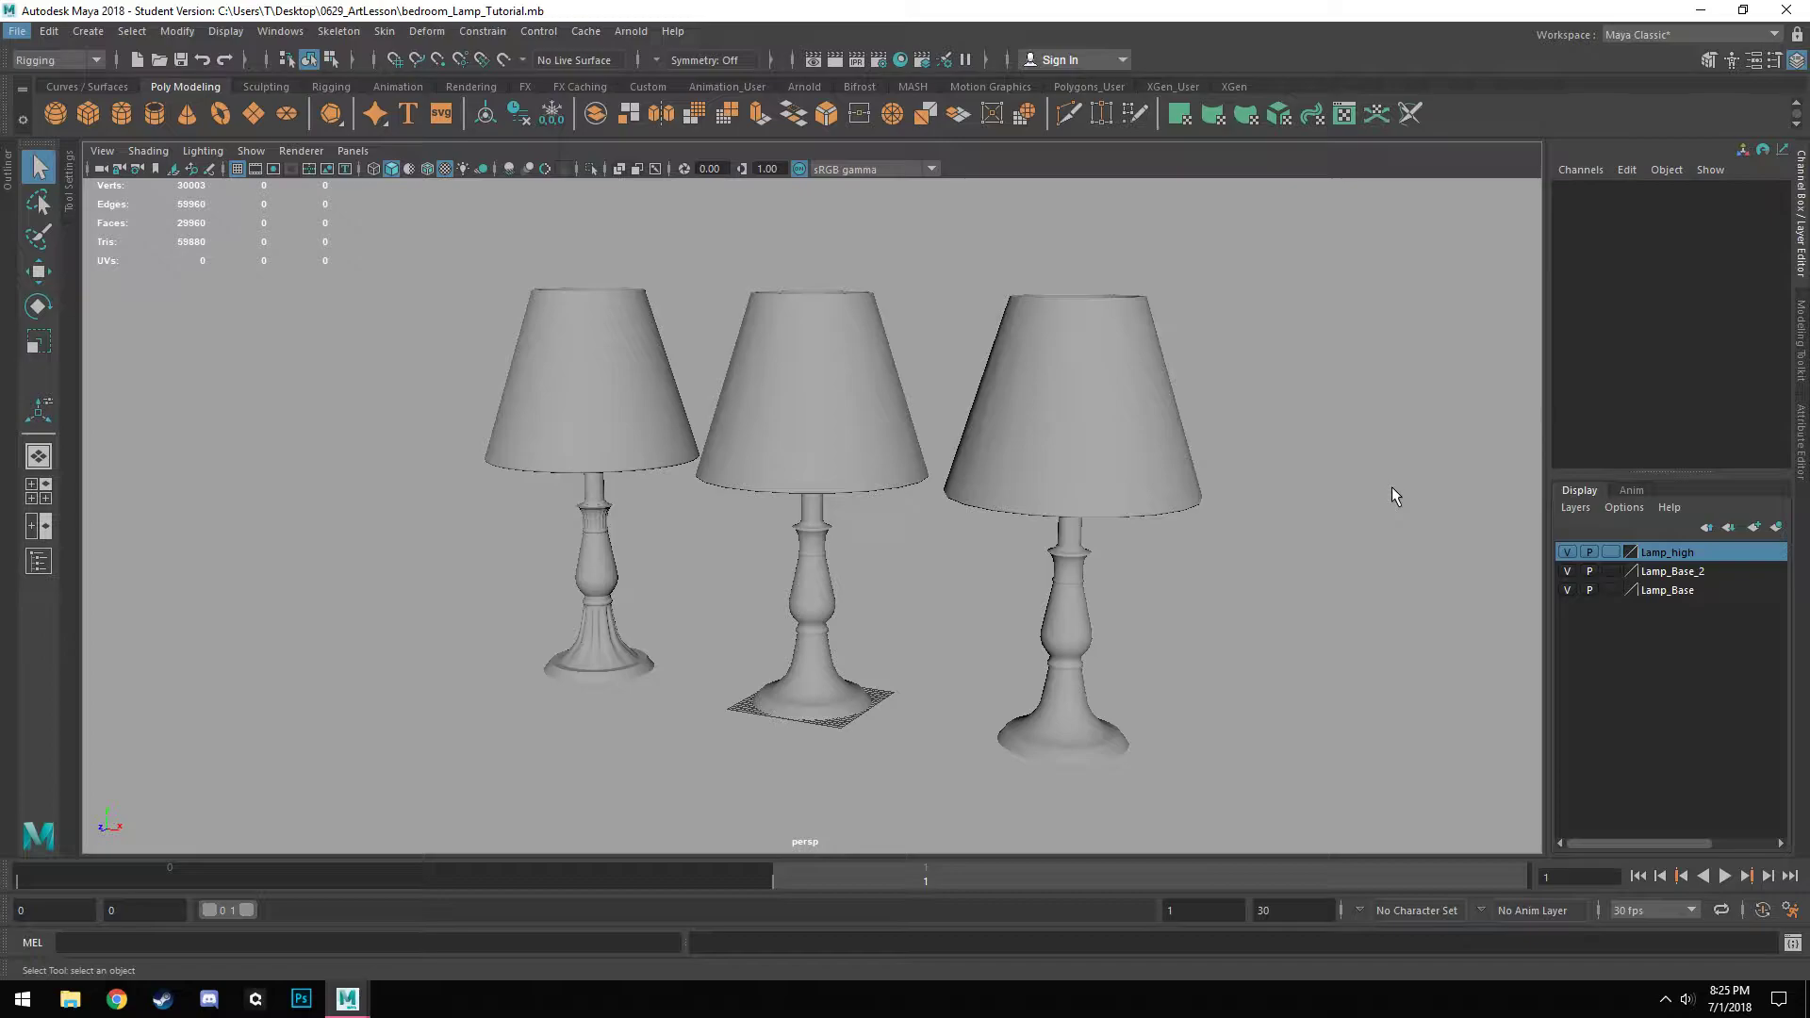
Switch to the Modeling menu set and open the UV Editor.
click(98, 60)
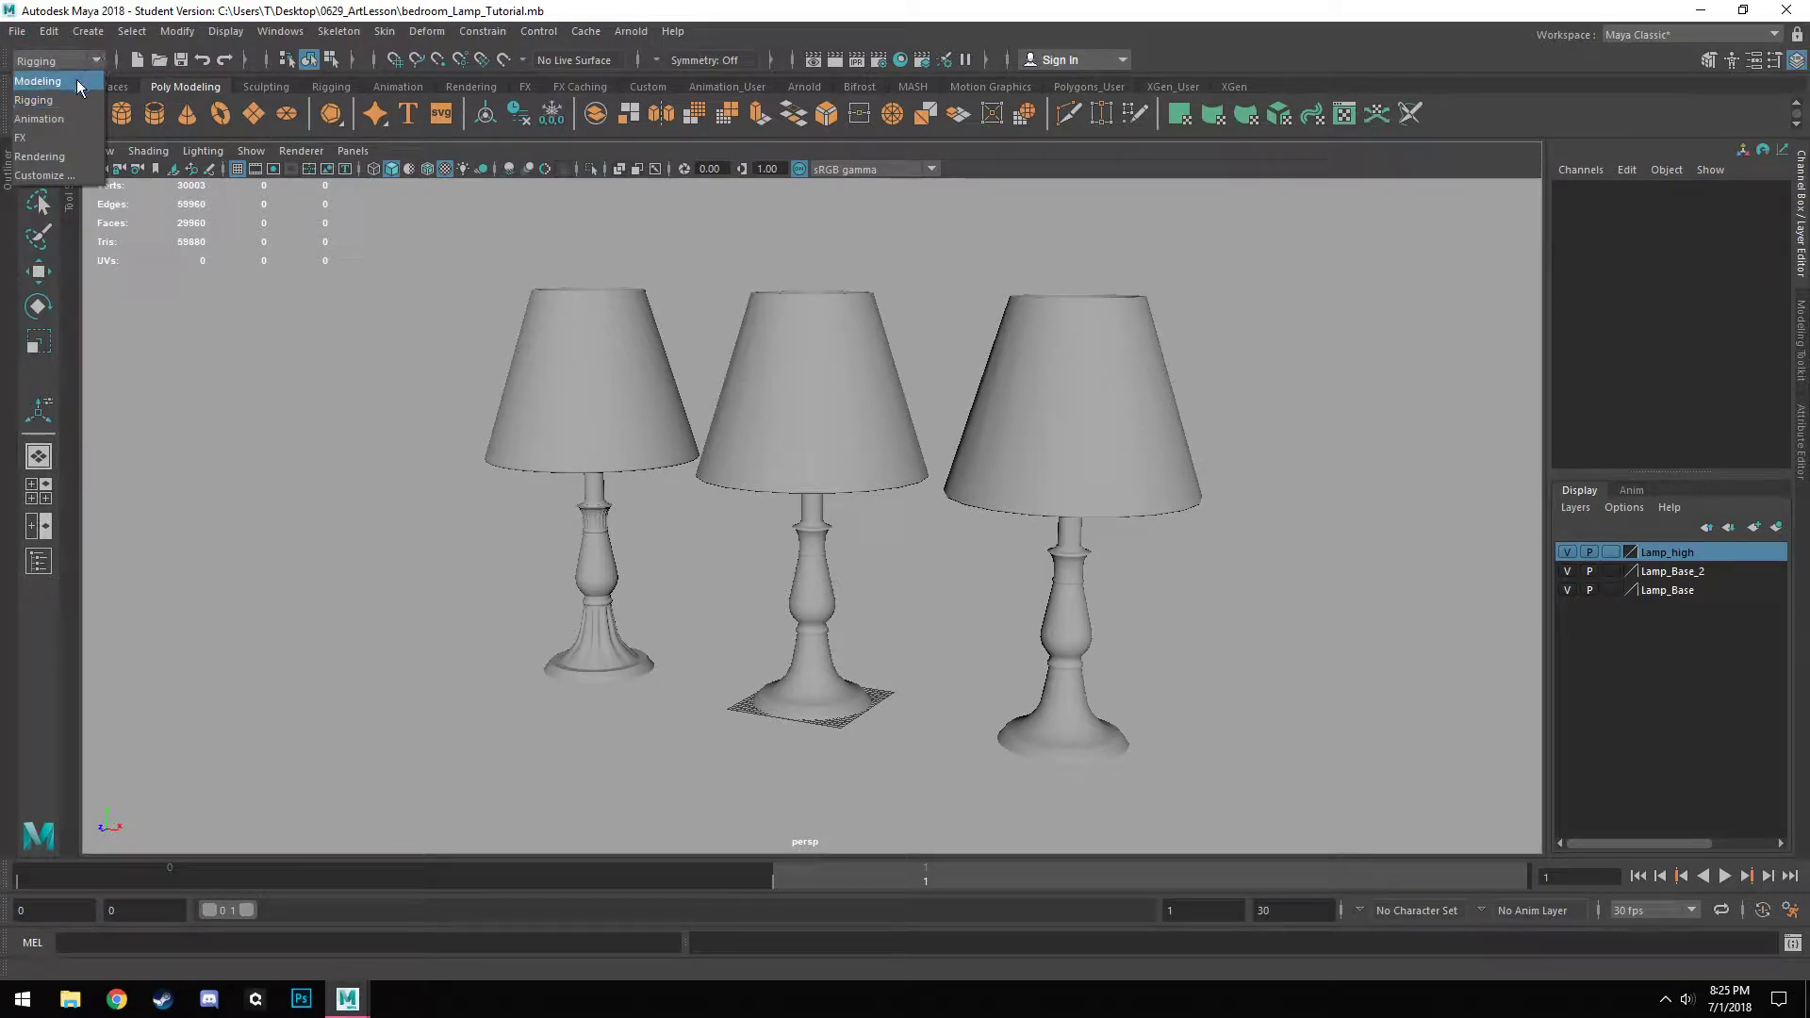
click(76, 79)
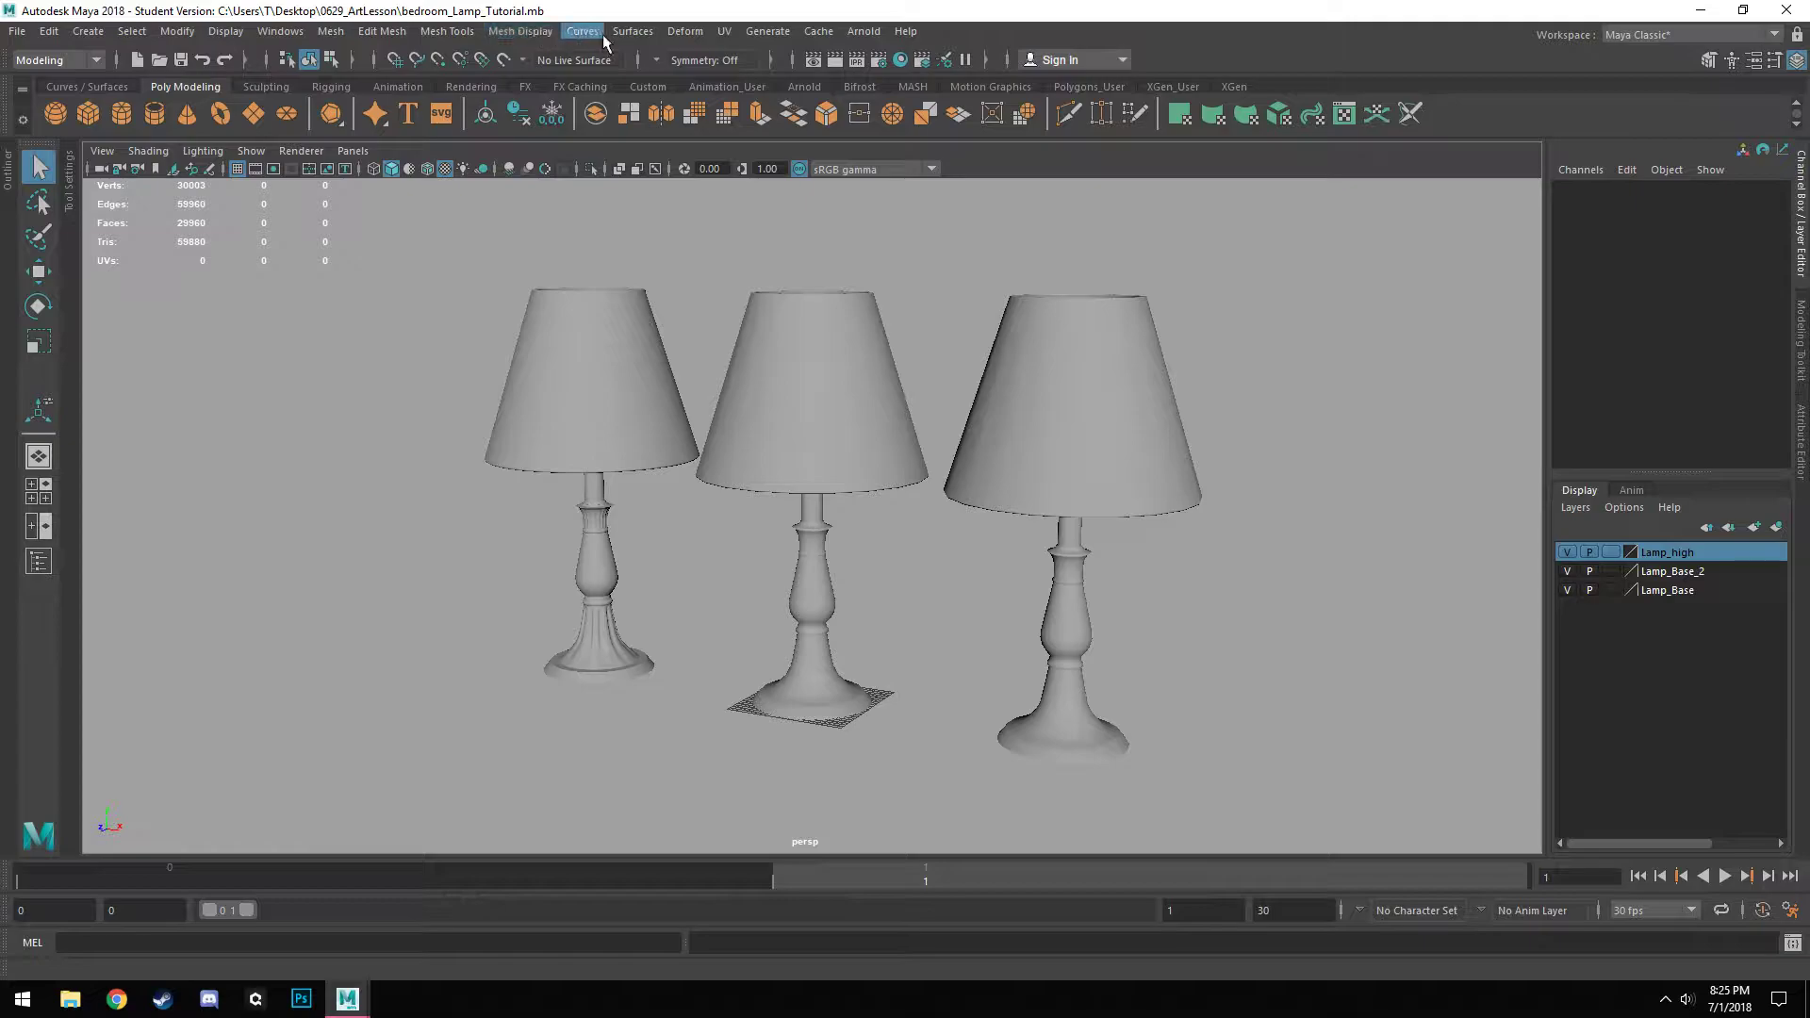
click(723, 31)
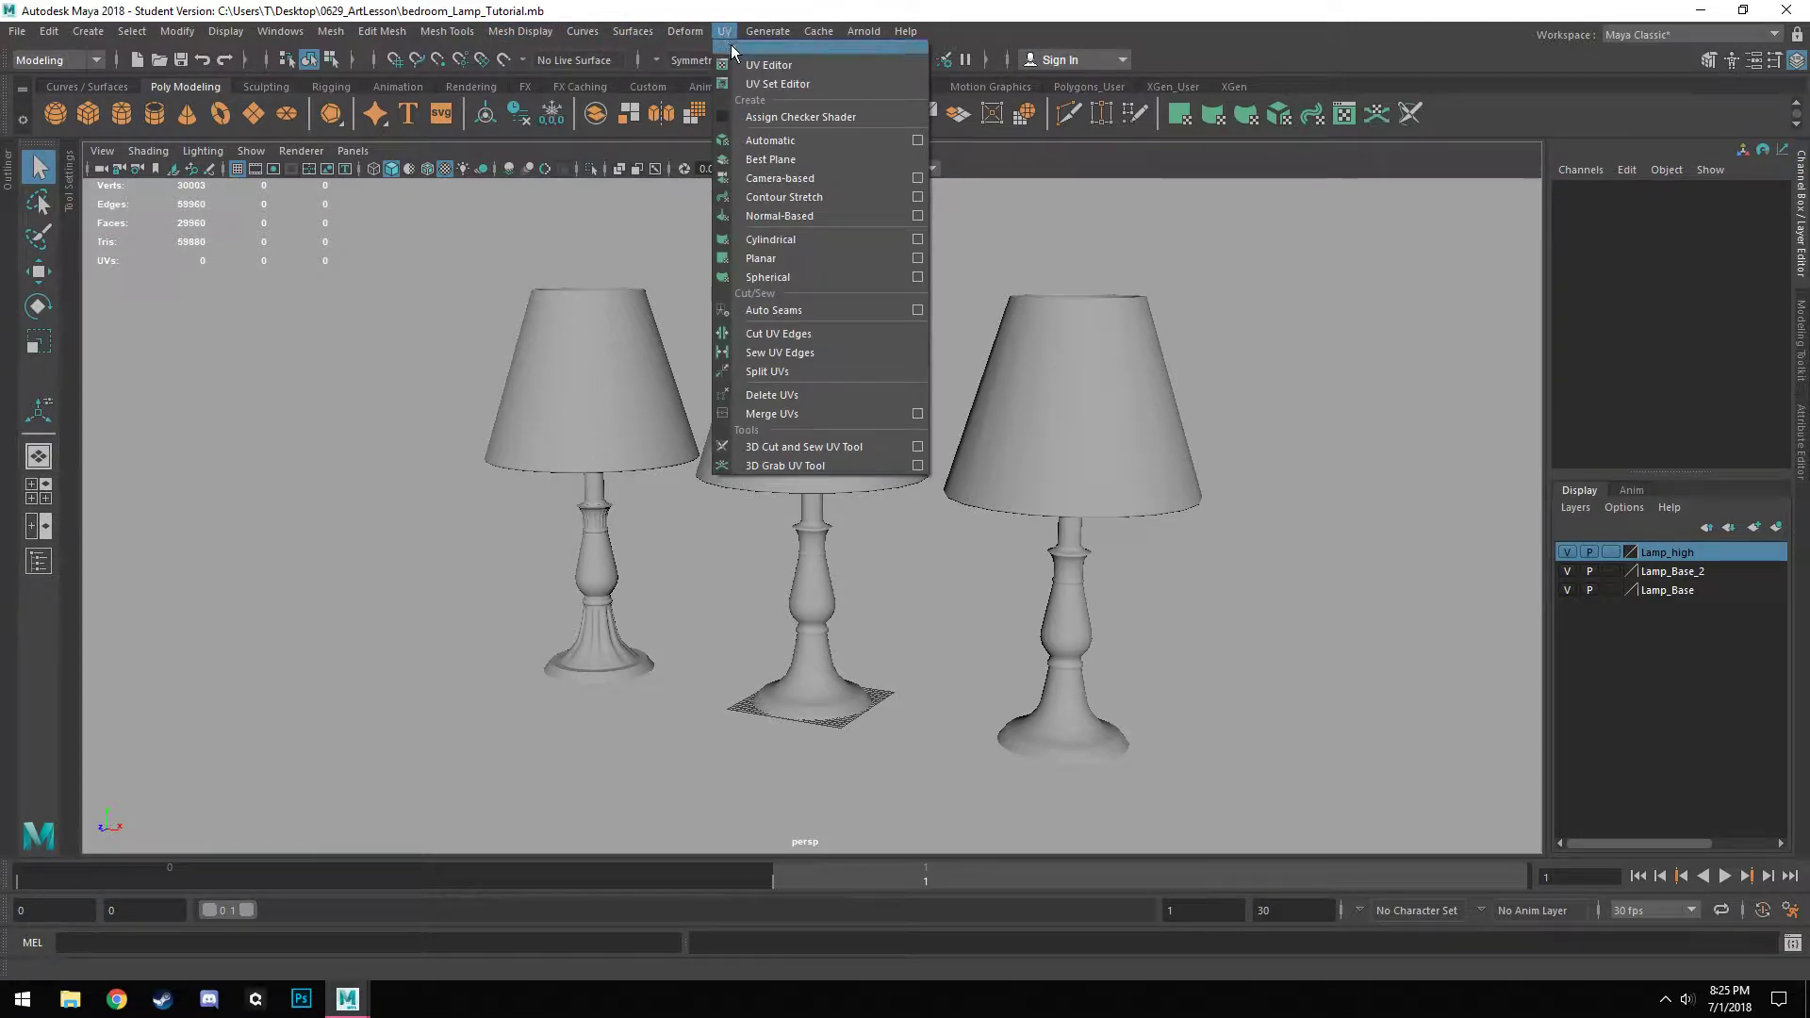
click(775, 68)
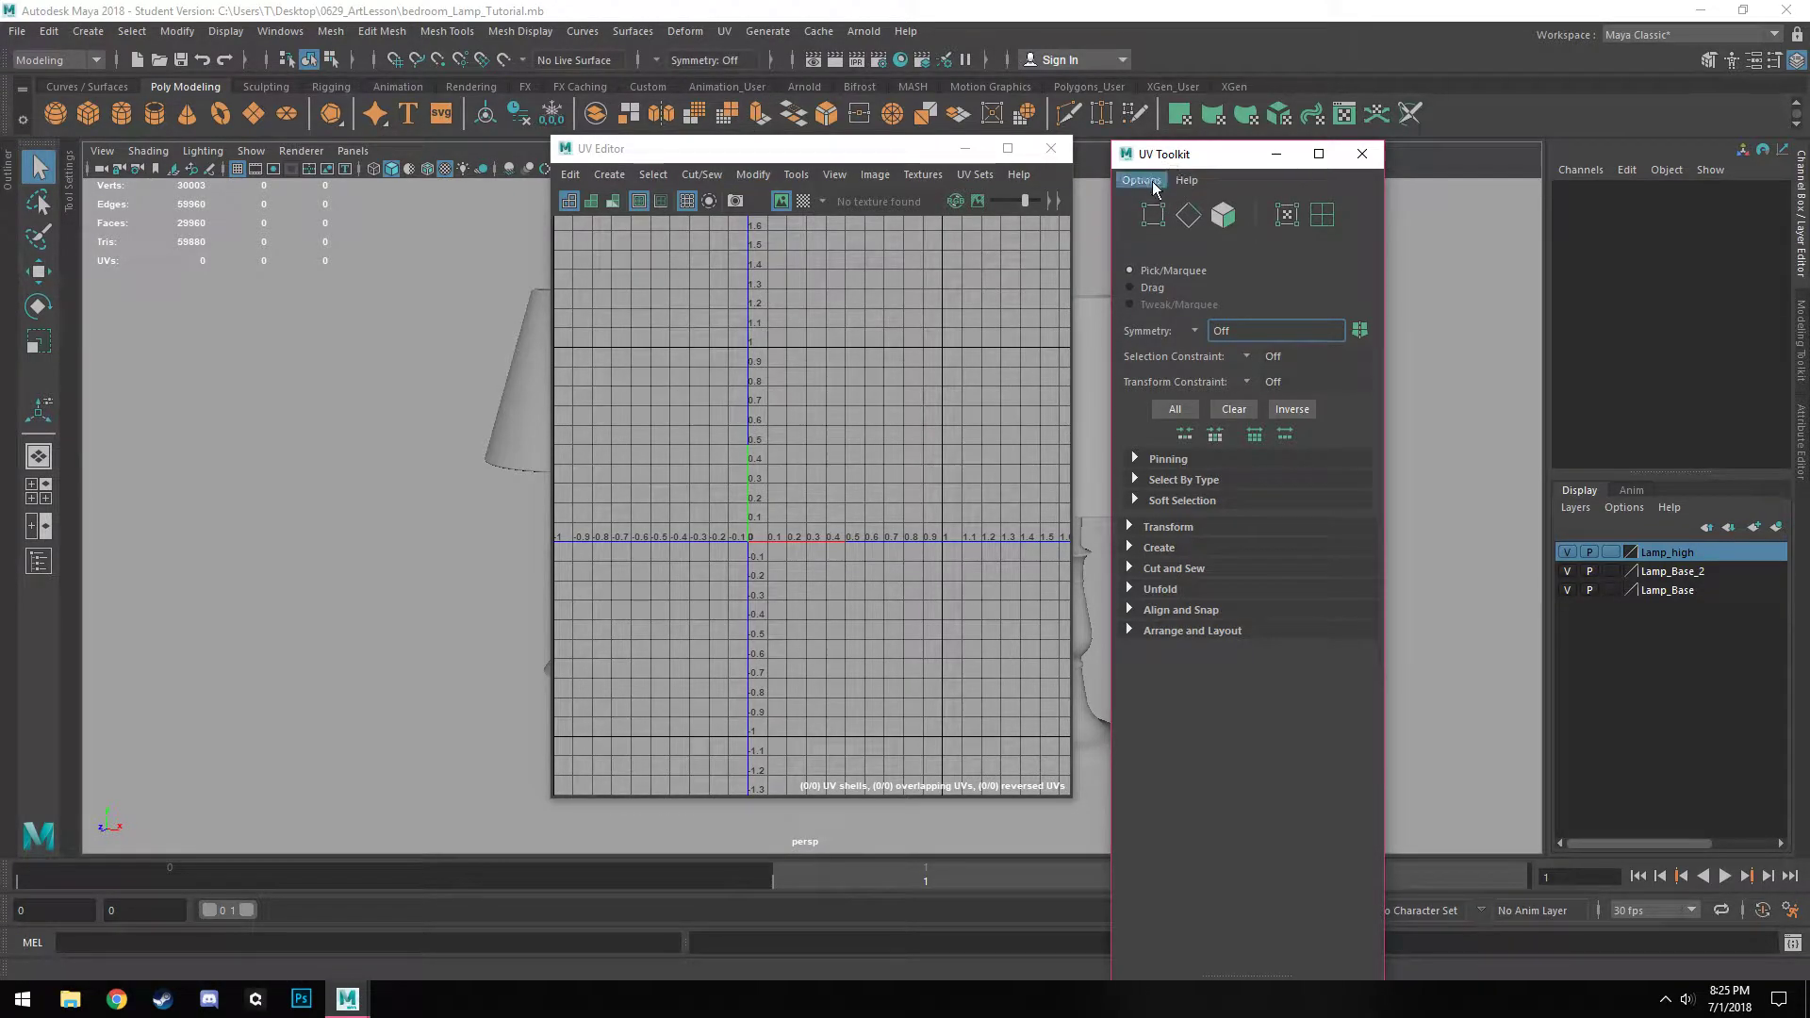
Turn on the checker map display in the UV Editor.
click(786, 179)
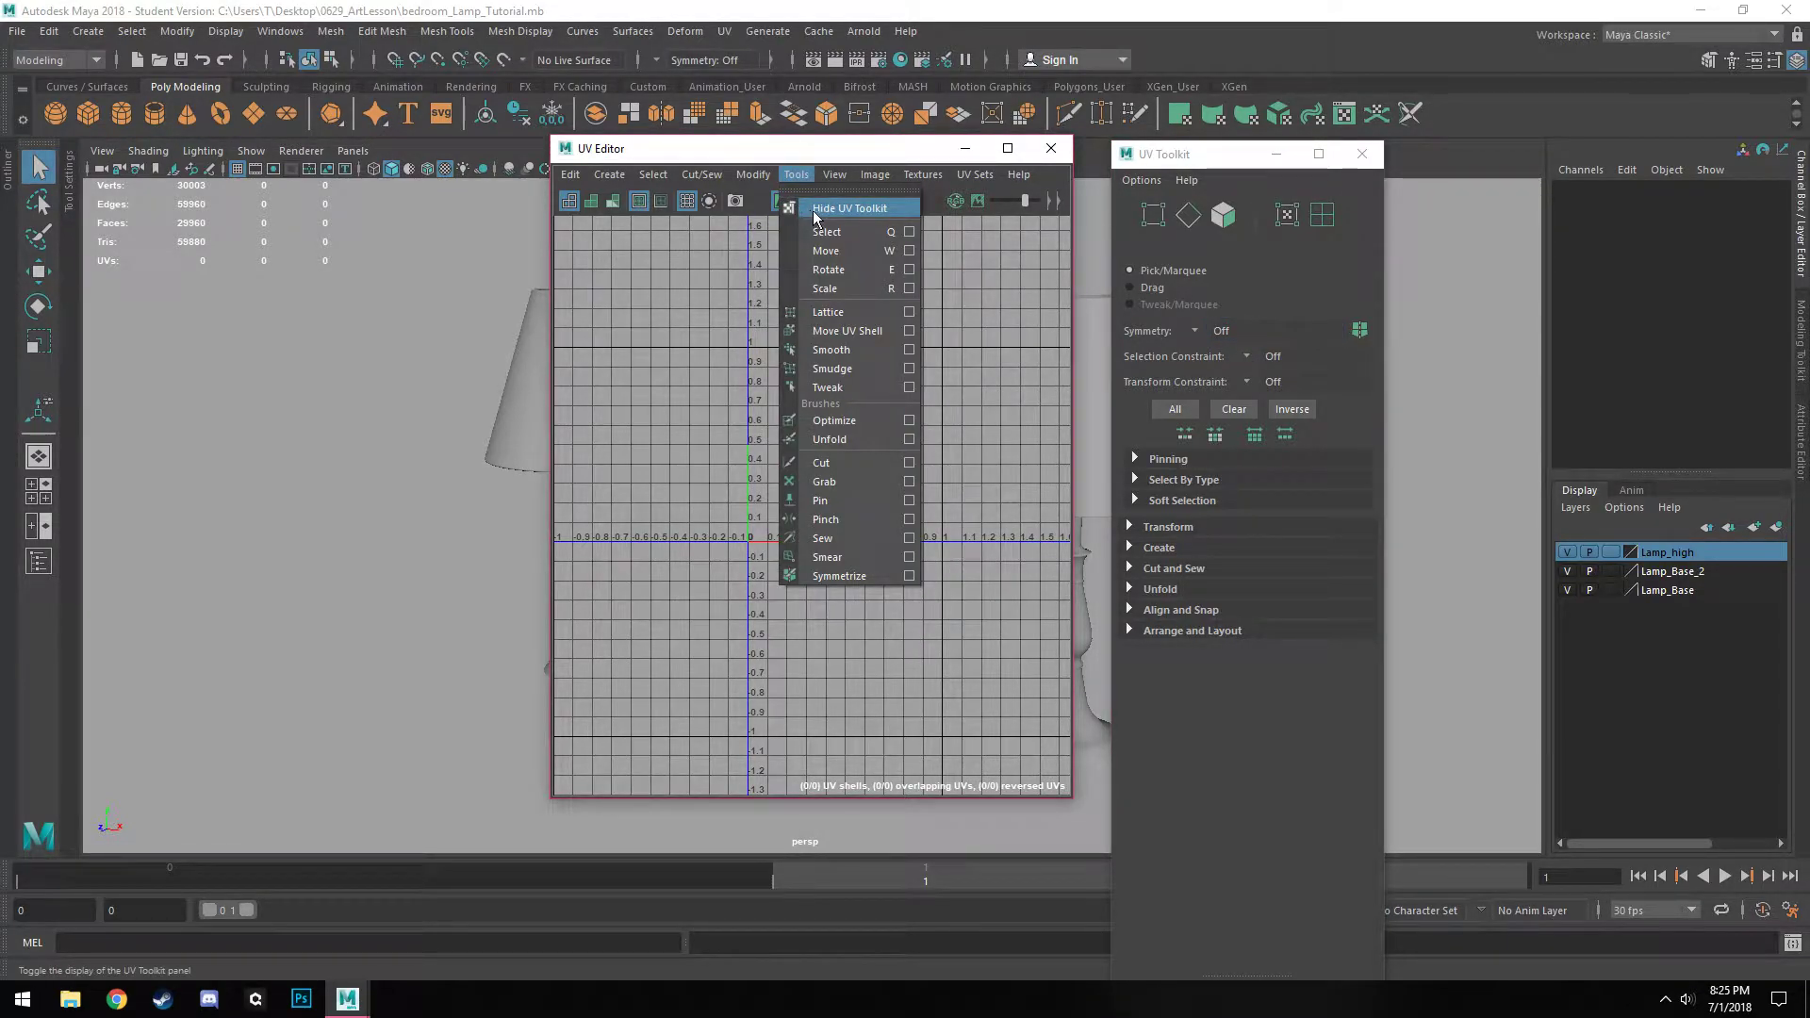
click(971, 240)
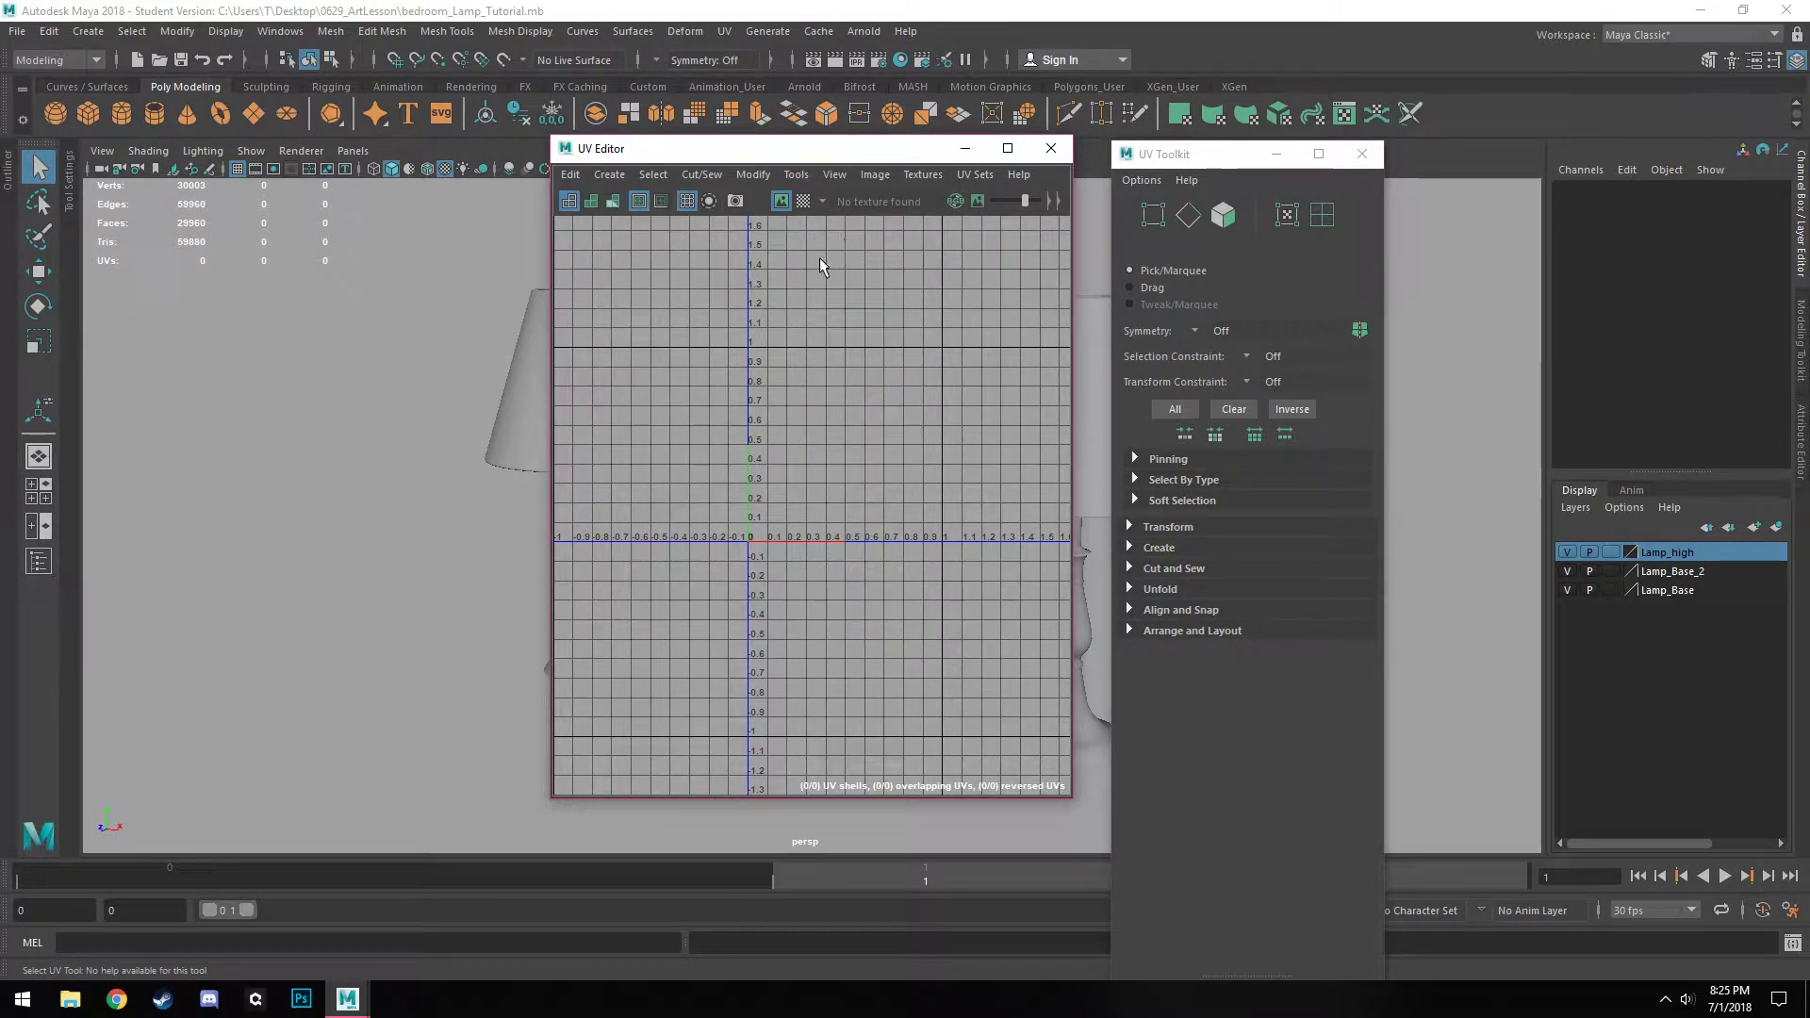
click(802, 202)
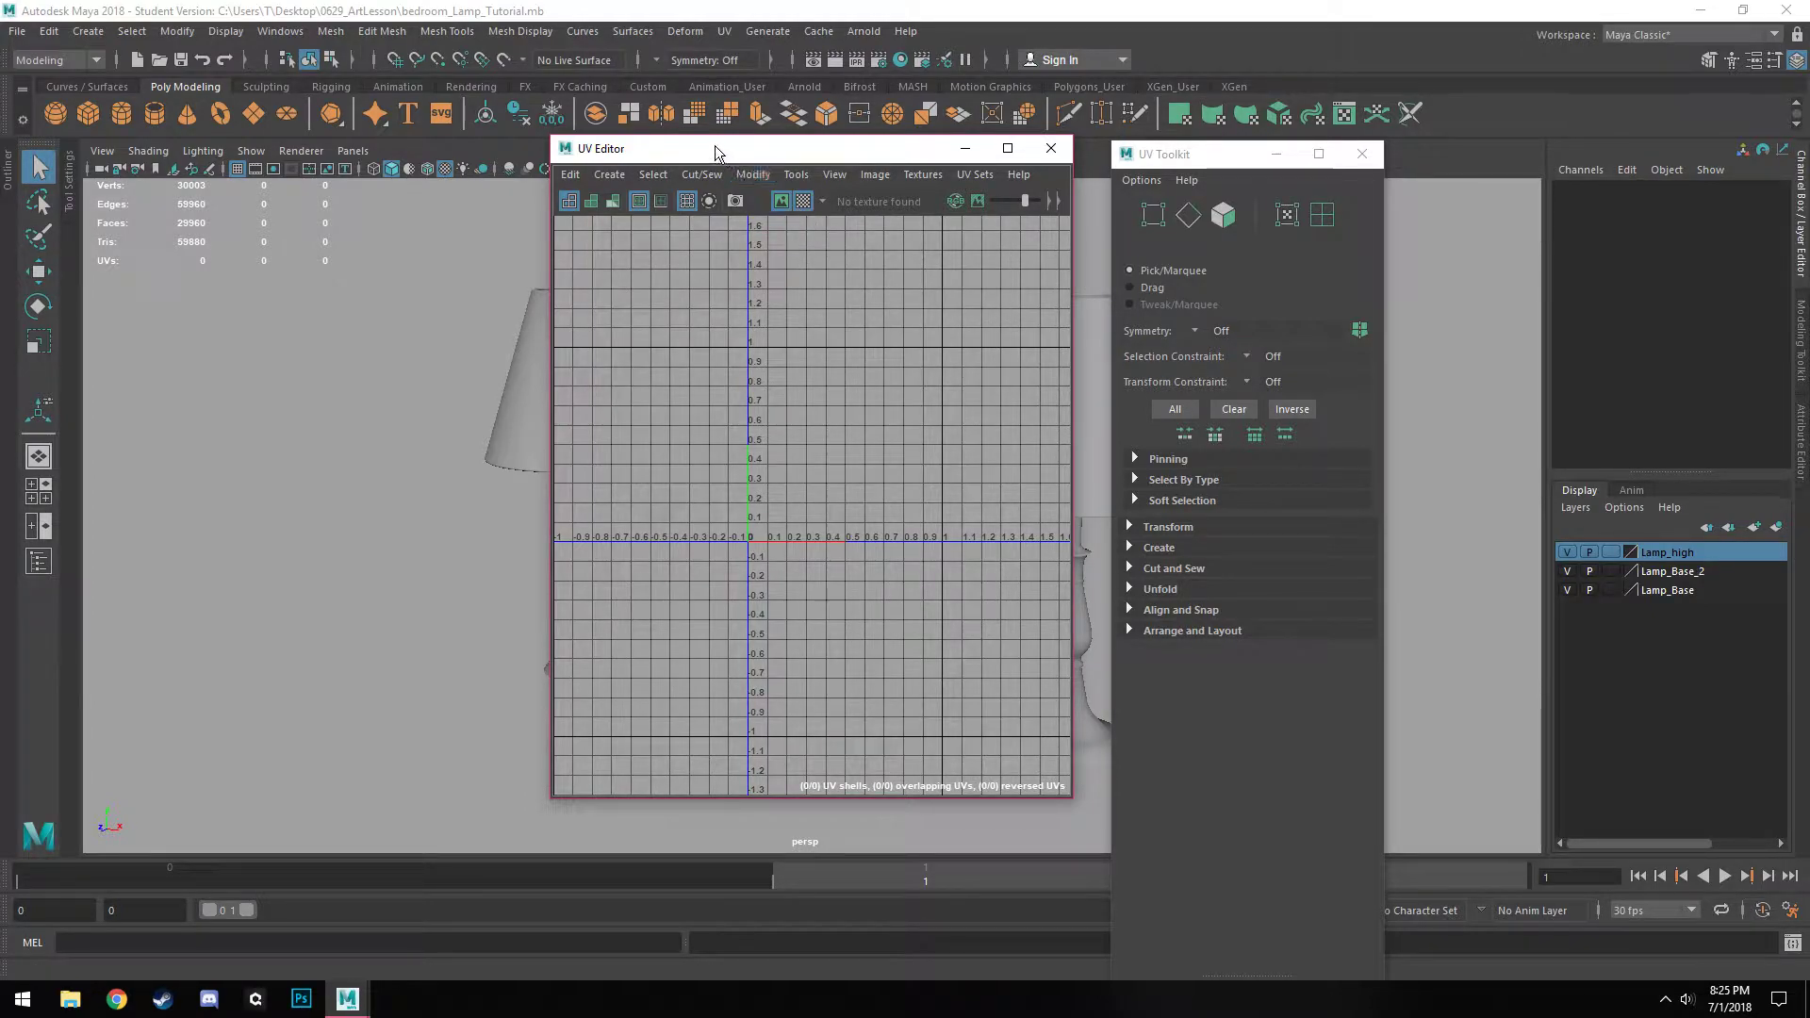
Dock the UV Editor and the UV Toolkit side by side between the perspective view and the channel box.
drag(708, 145, 1546, 251)
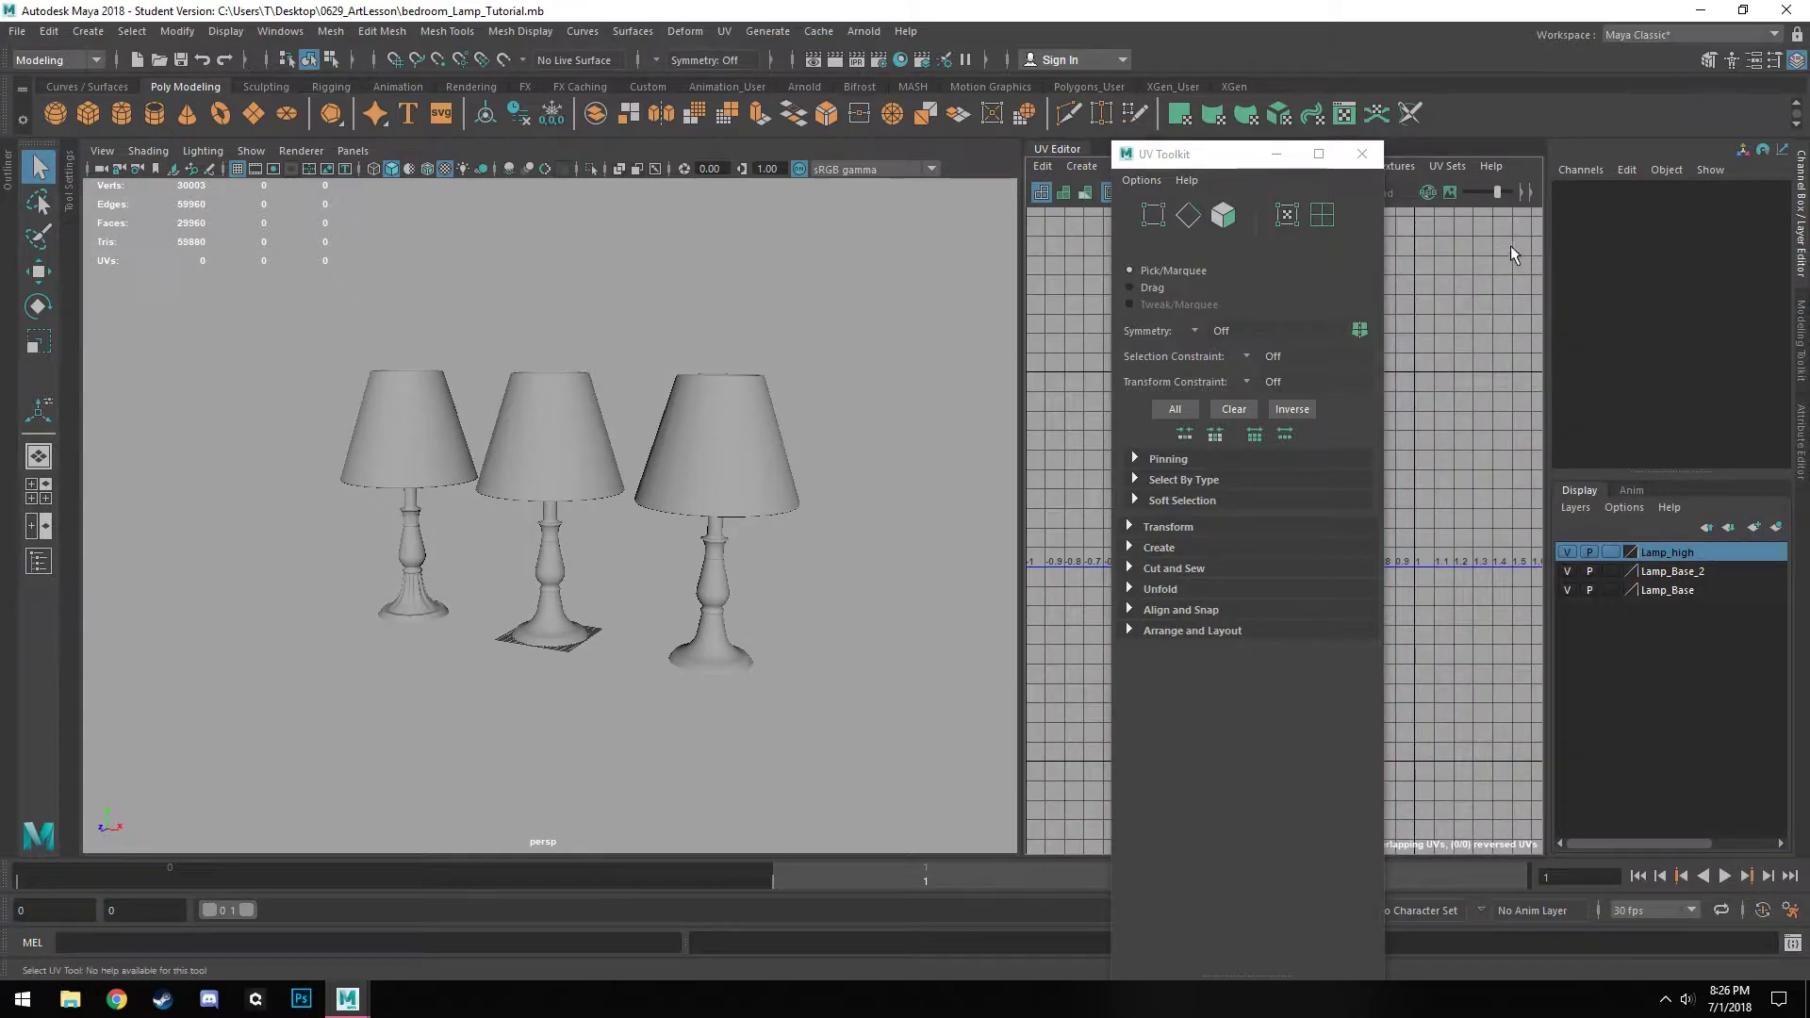
click(1218, 149)
drag(1218, 150, 1547, 192)
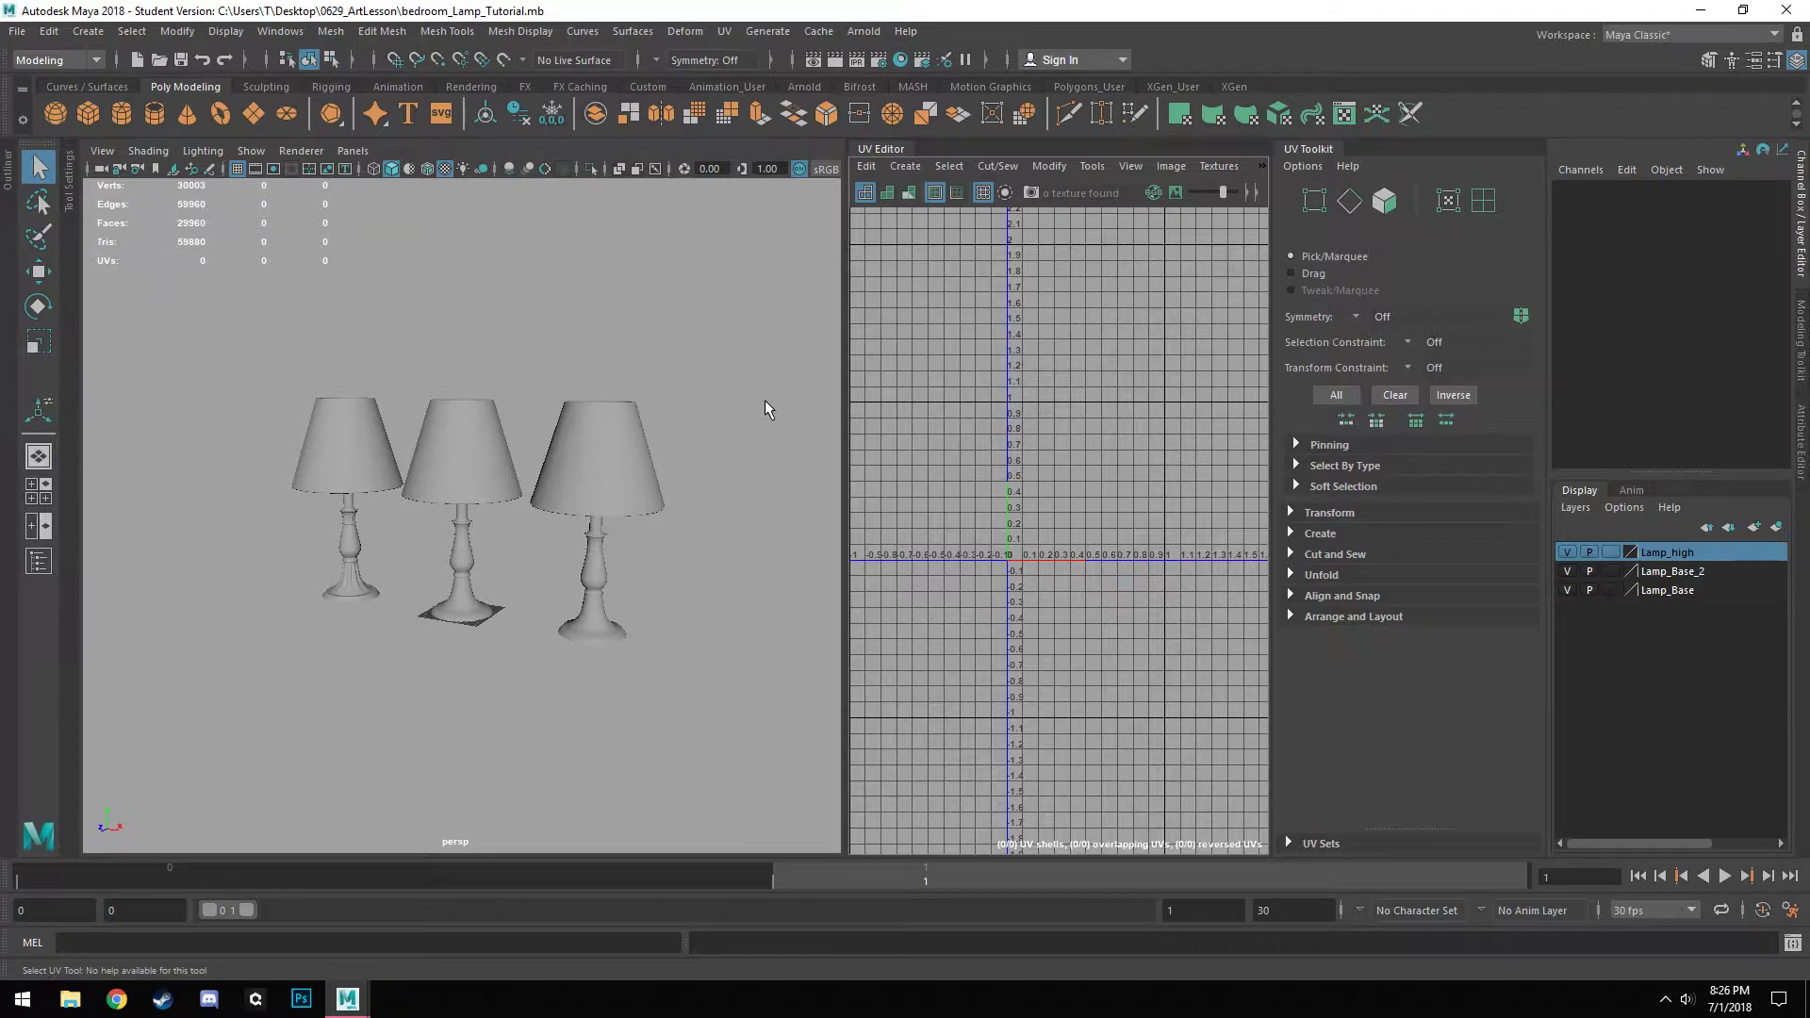
Hide the Lamp_high and Lamp_Base layers, and select and frame the stand of the remaining lamp.
click(1567, 552)
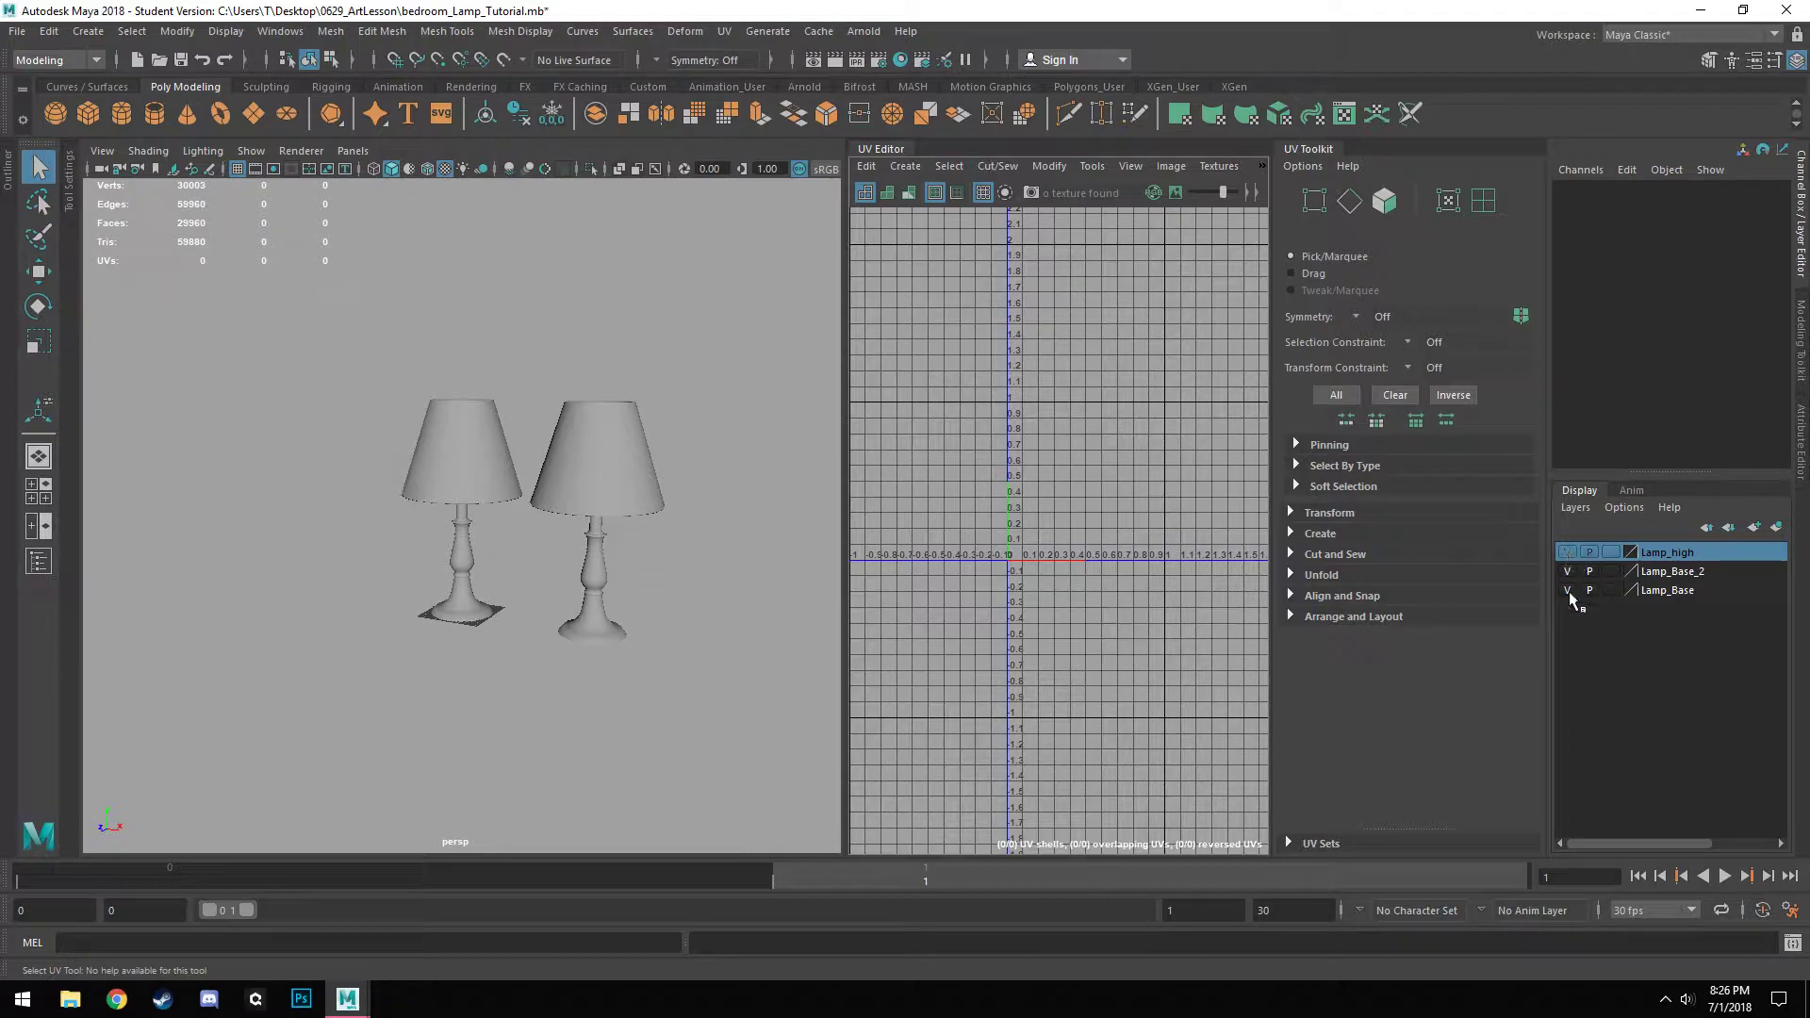
click(1567, 590)
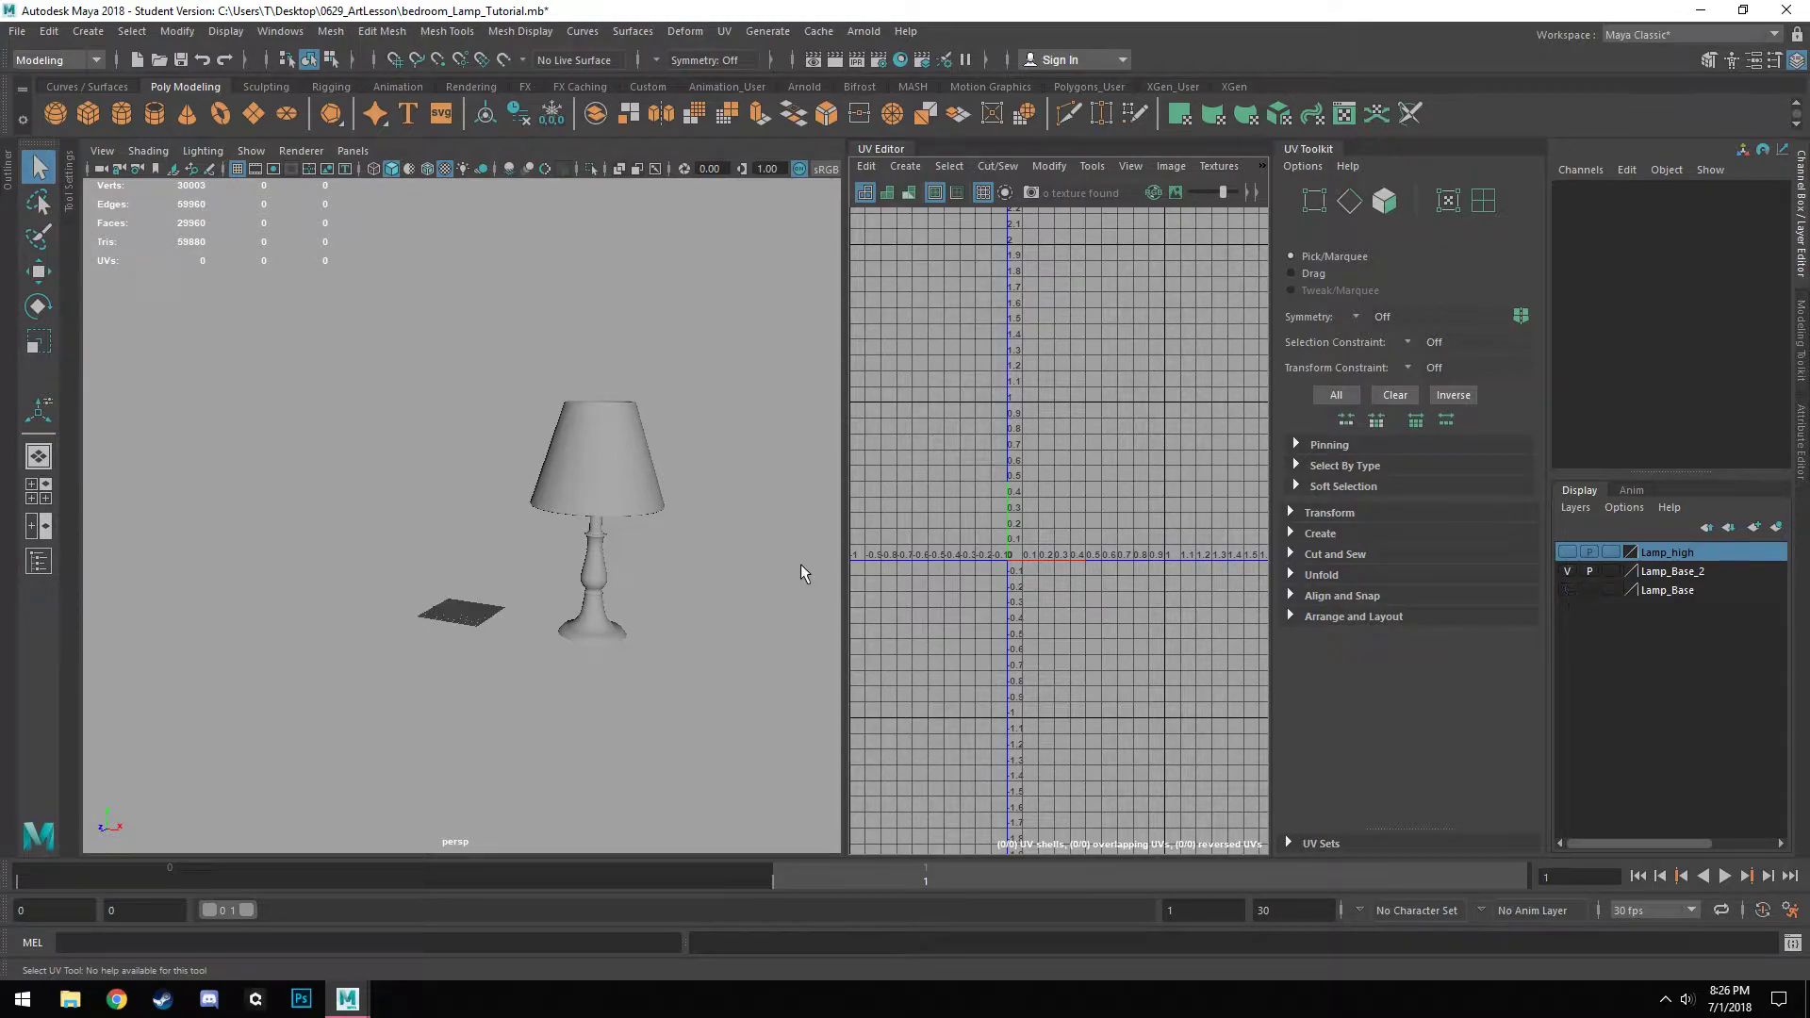
click(598, 567)
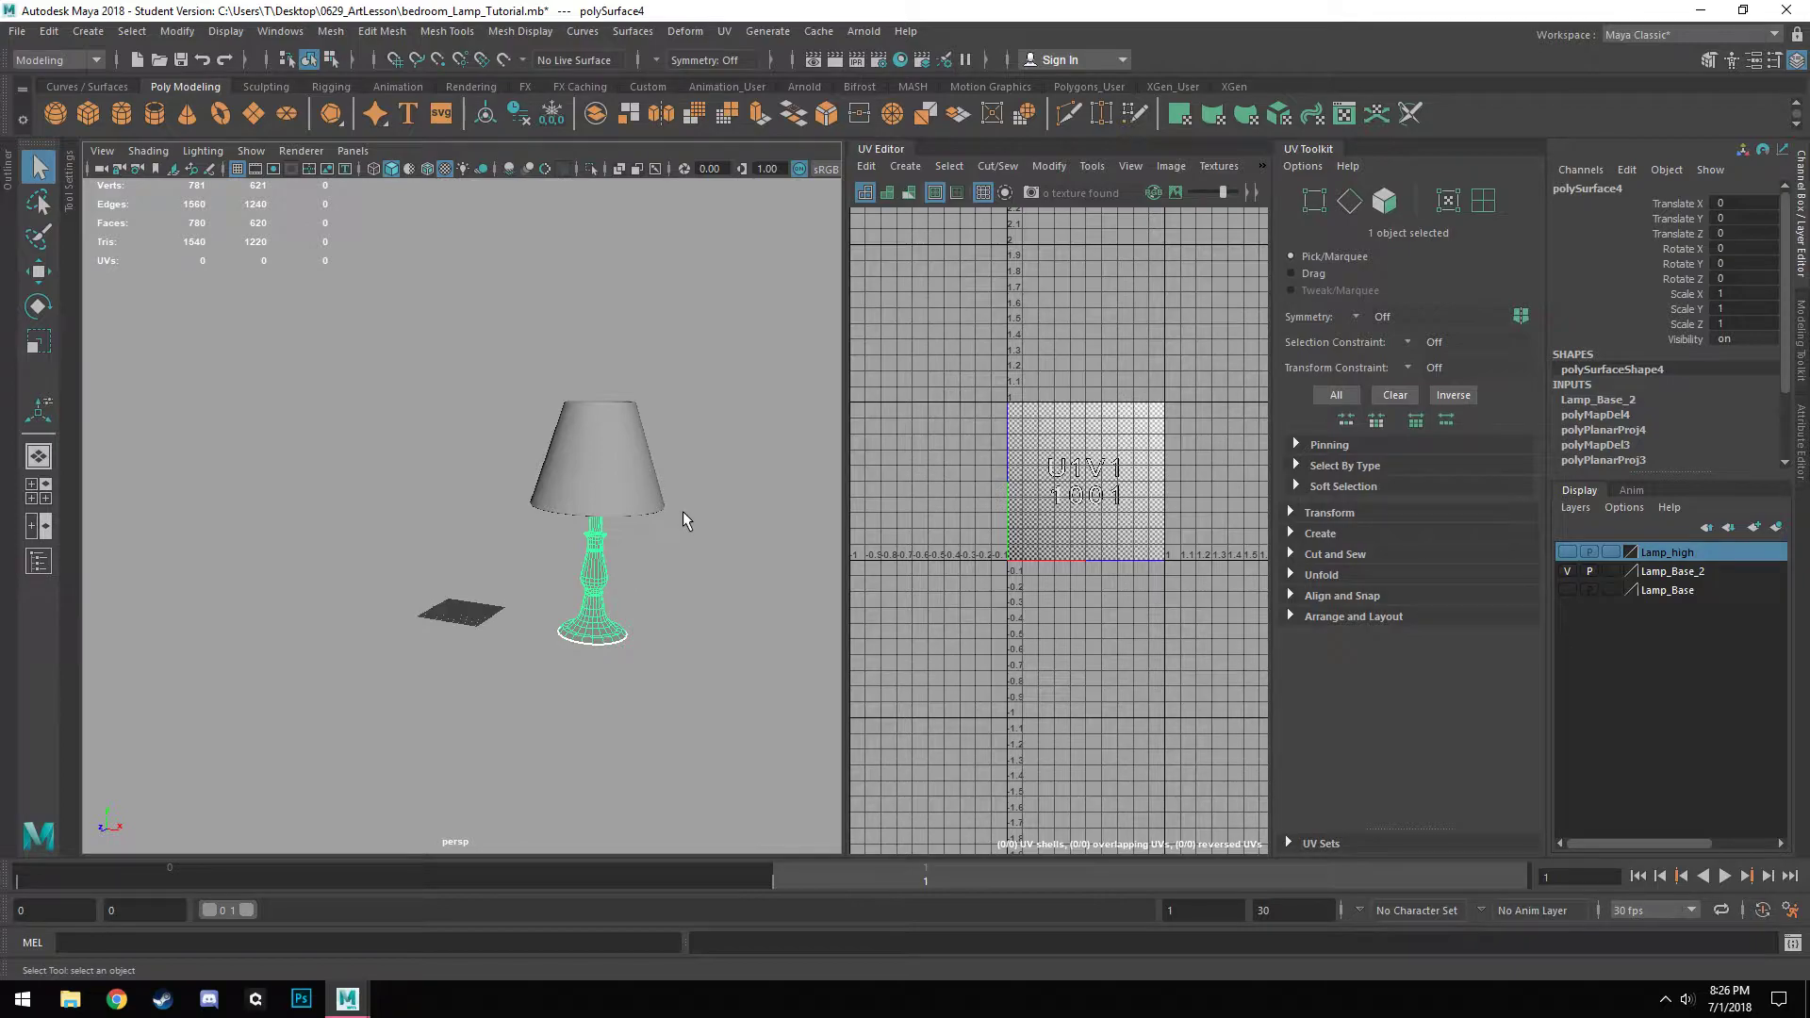
key(f)
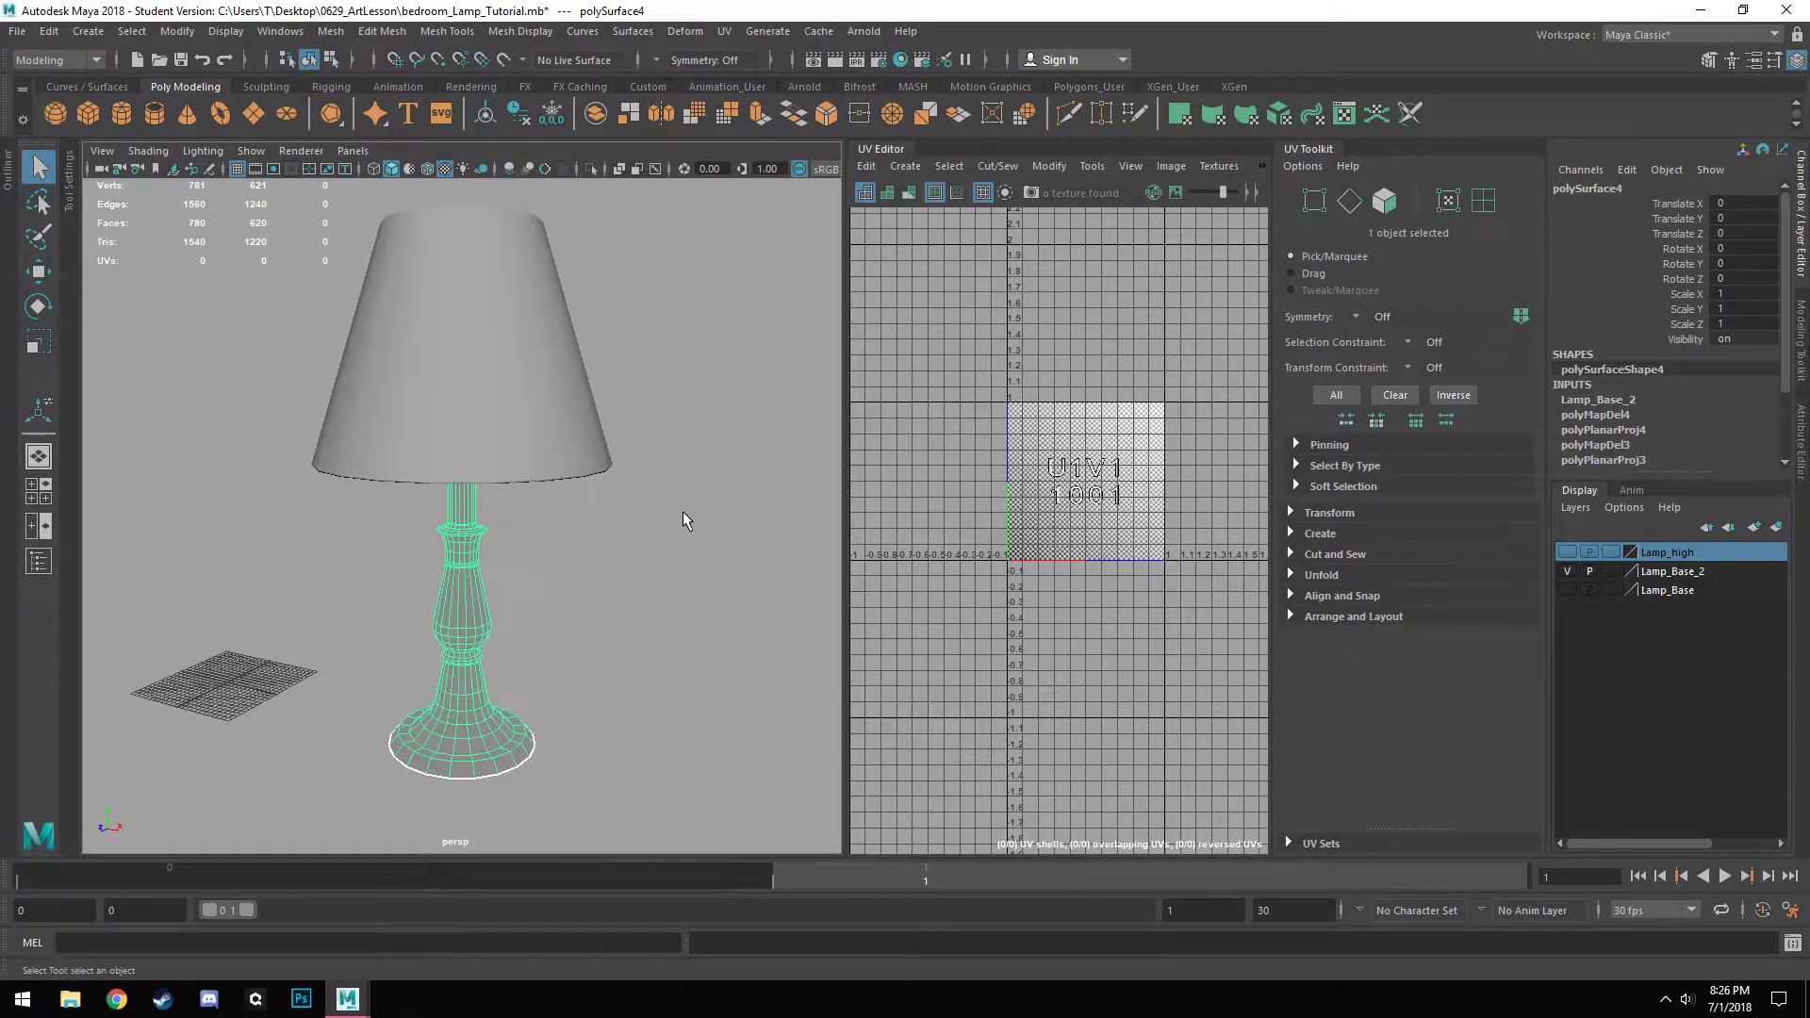
alt+drag(684, 525, 692, 555)
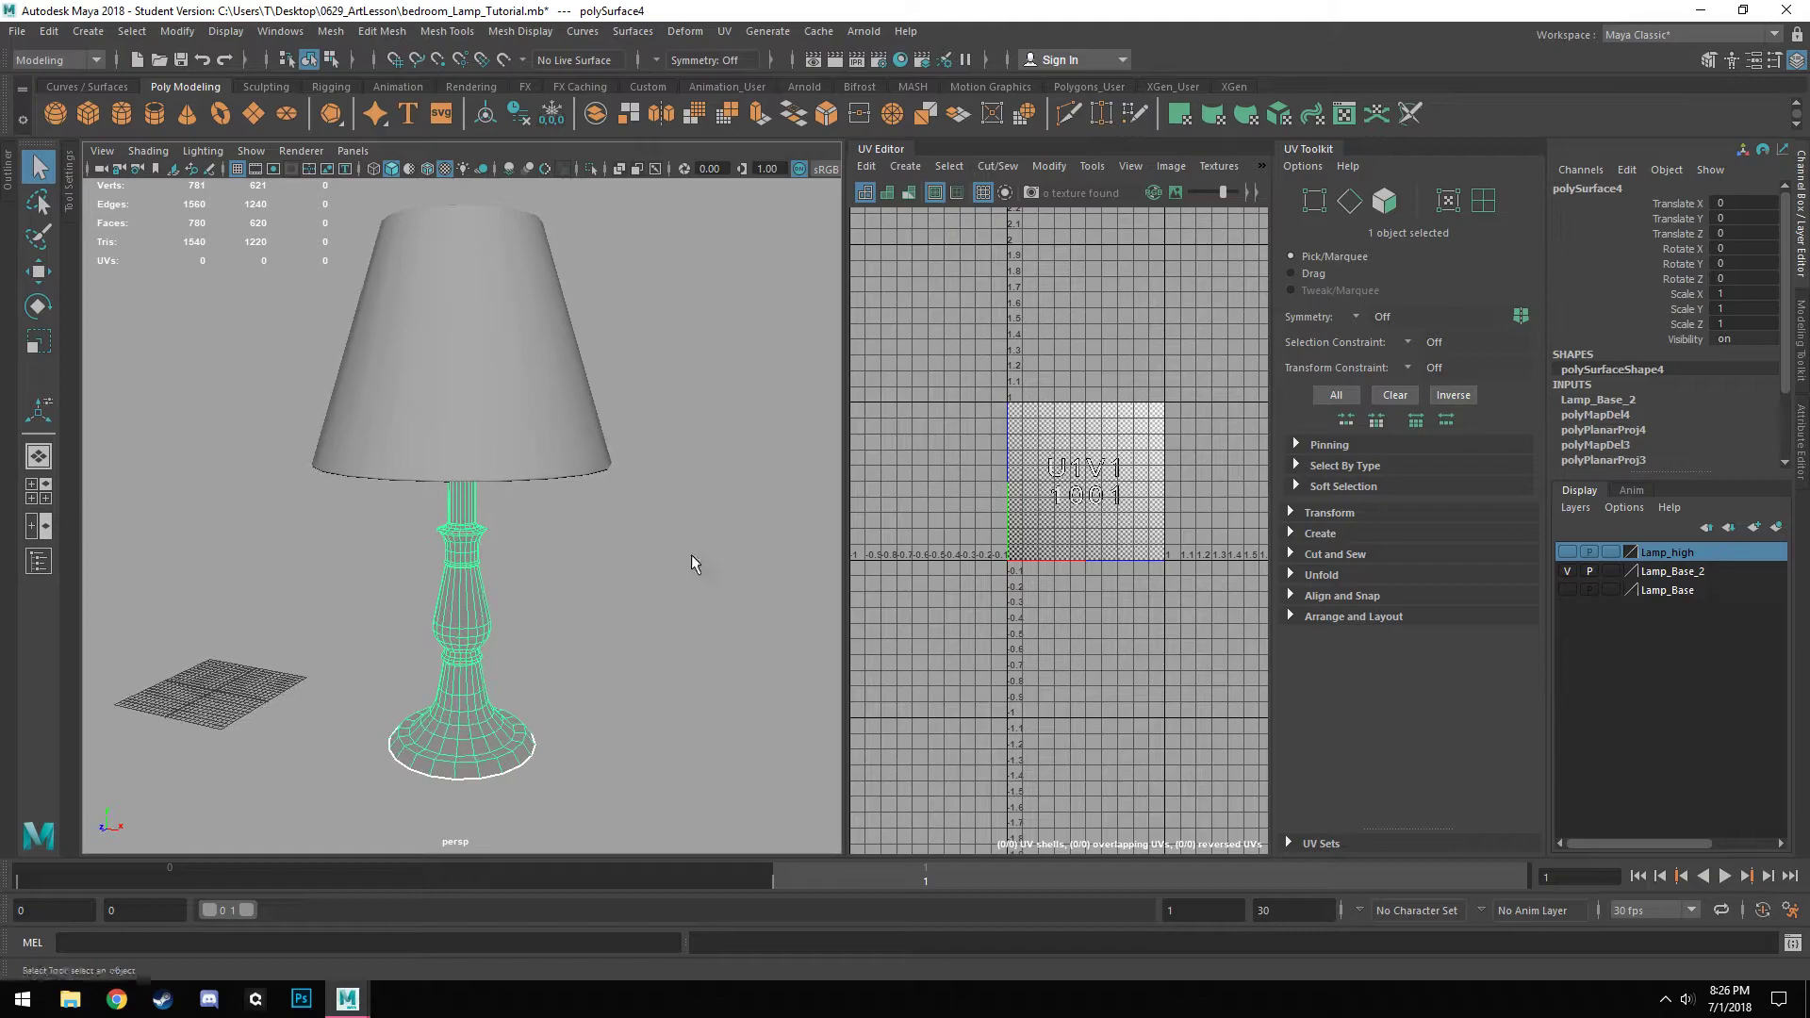
Apply a planar UV projection to the lamp stand from the Z axis, fitted to the bounding box.
click(725, 31)
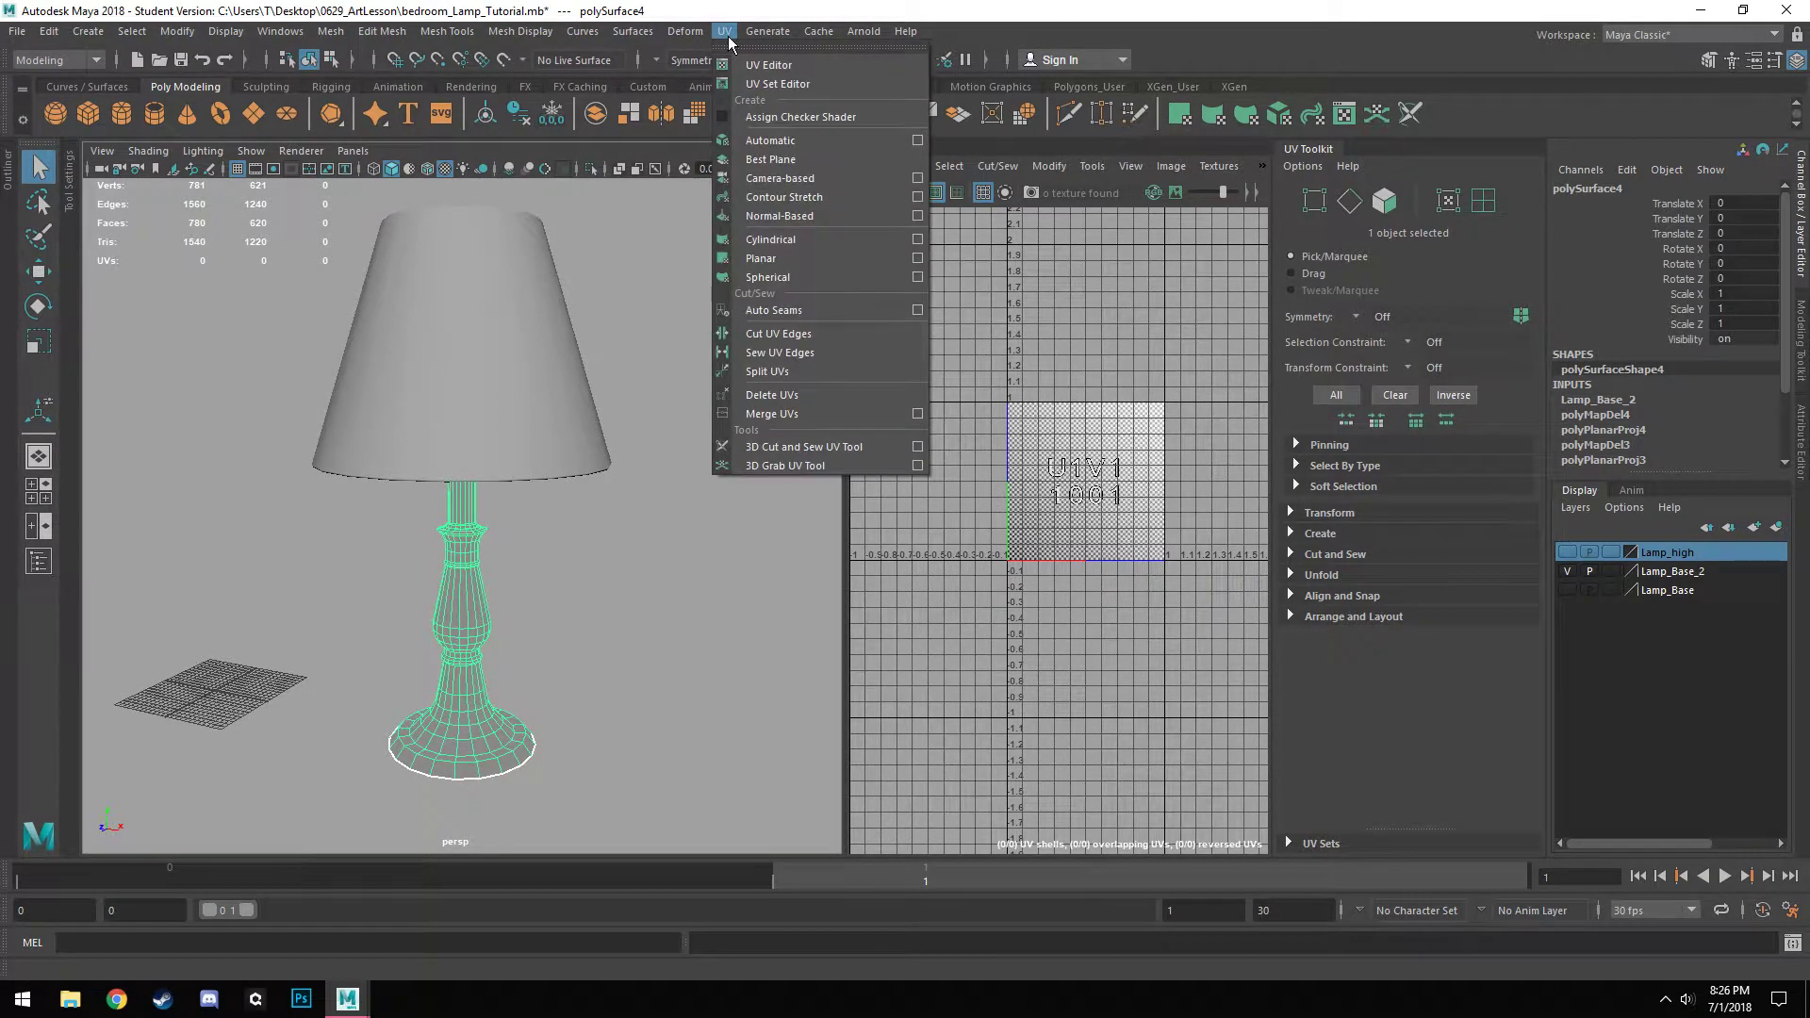
click(919, 259)
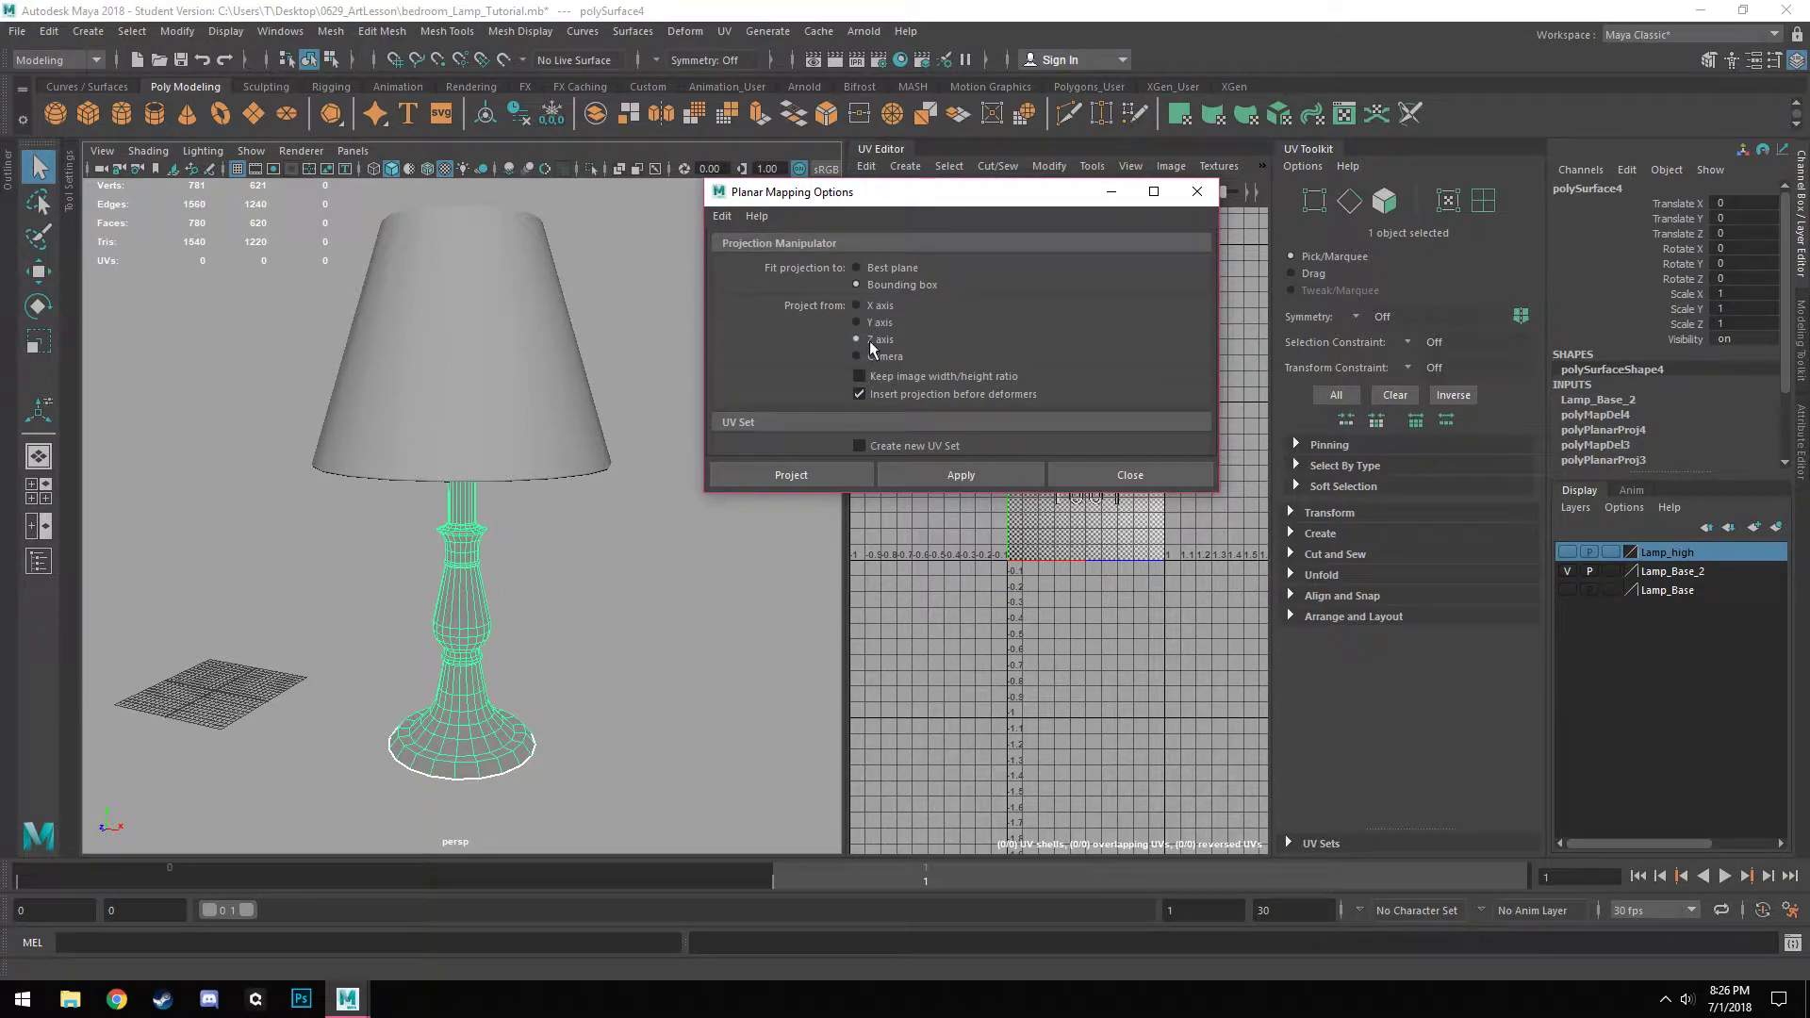
click(926, 466)
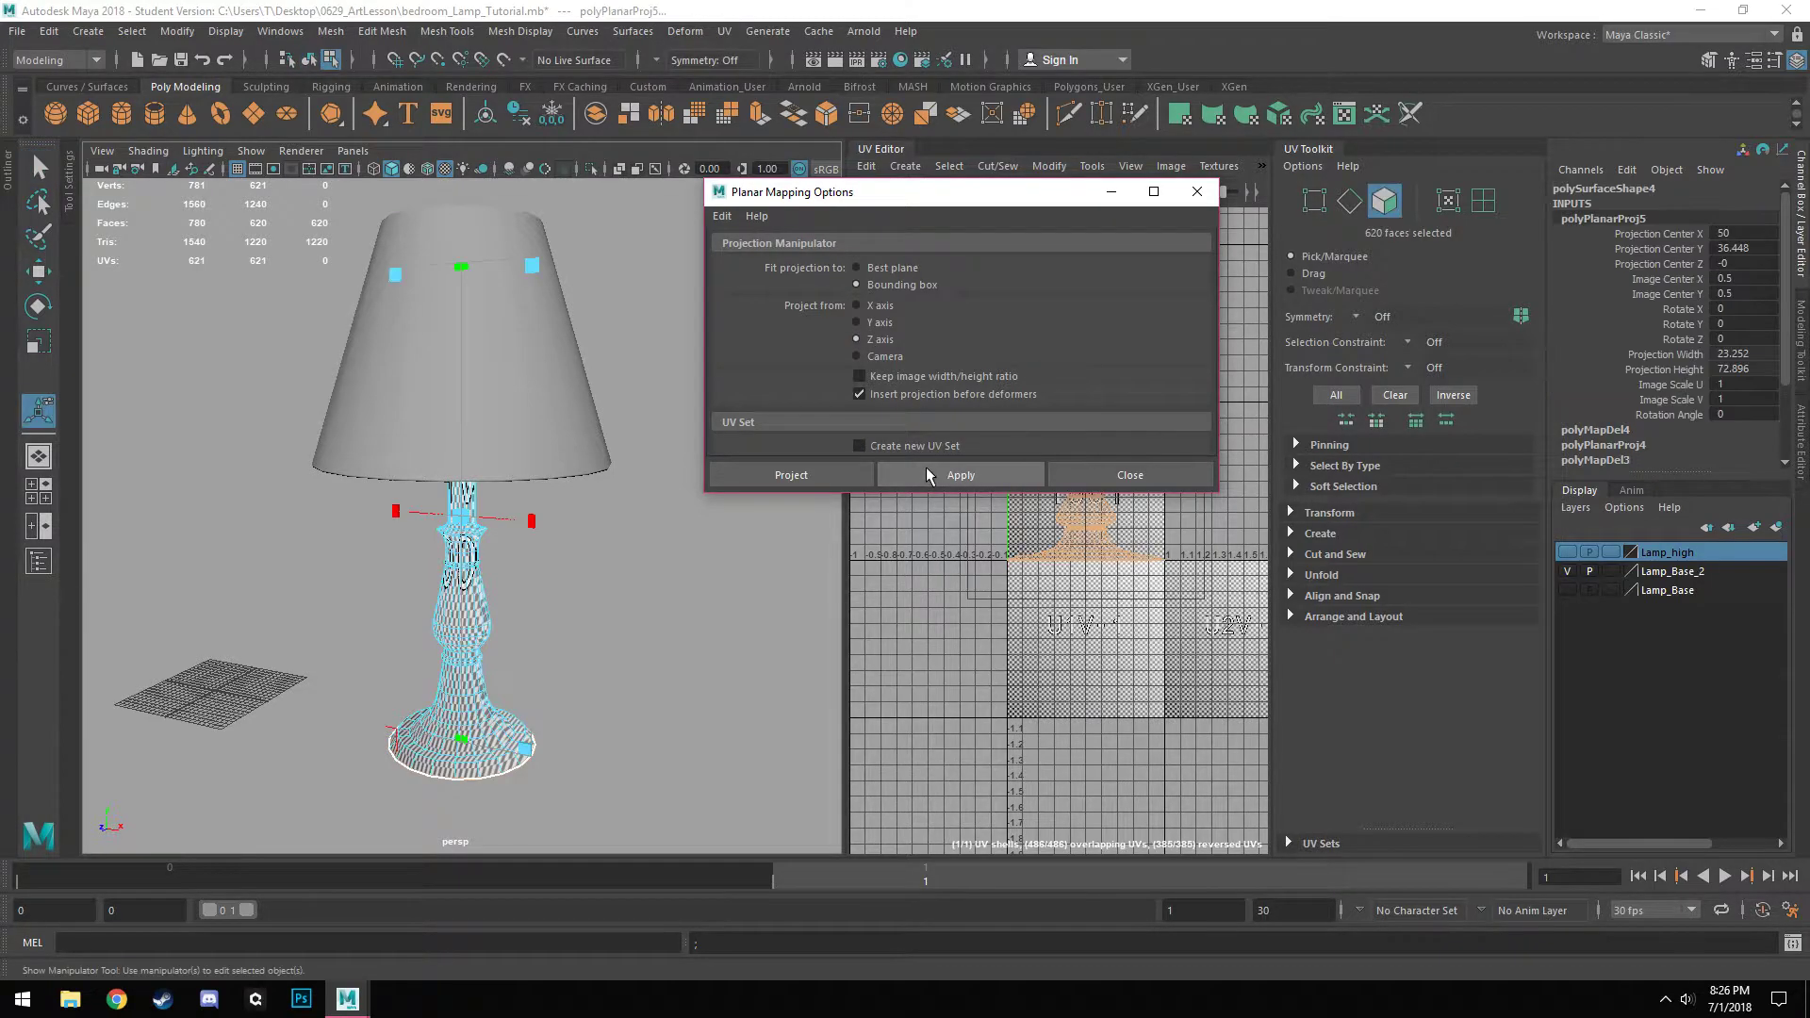
click(1197, 192)
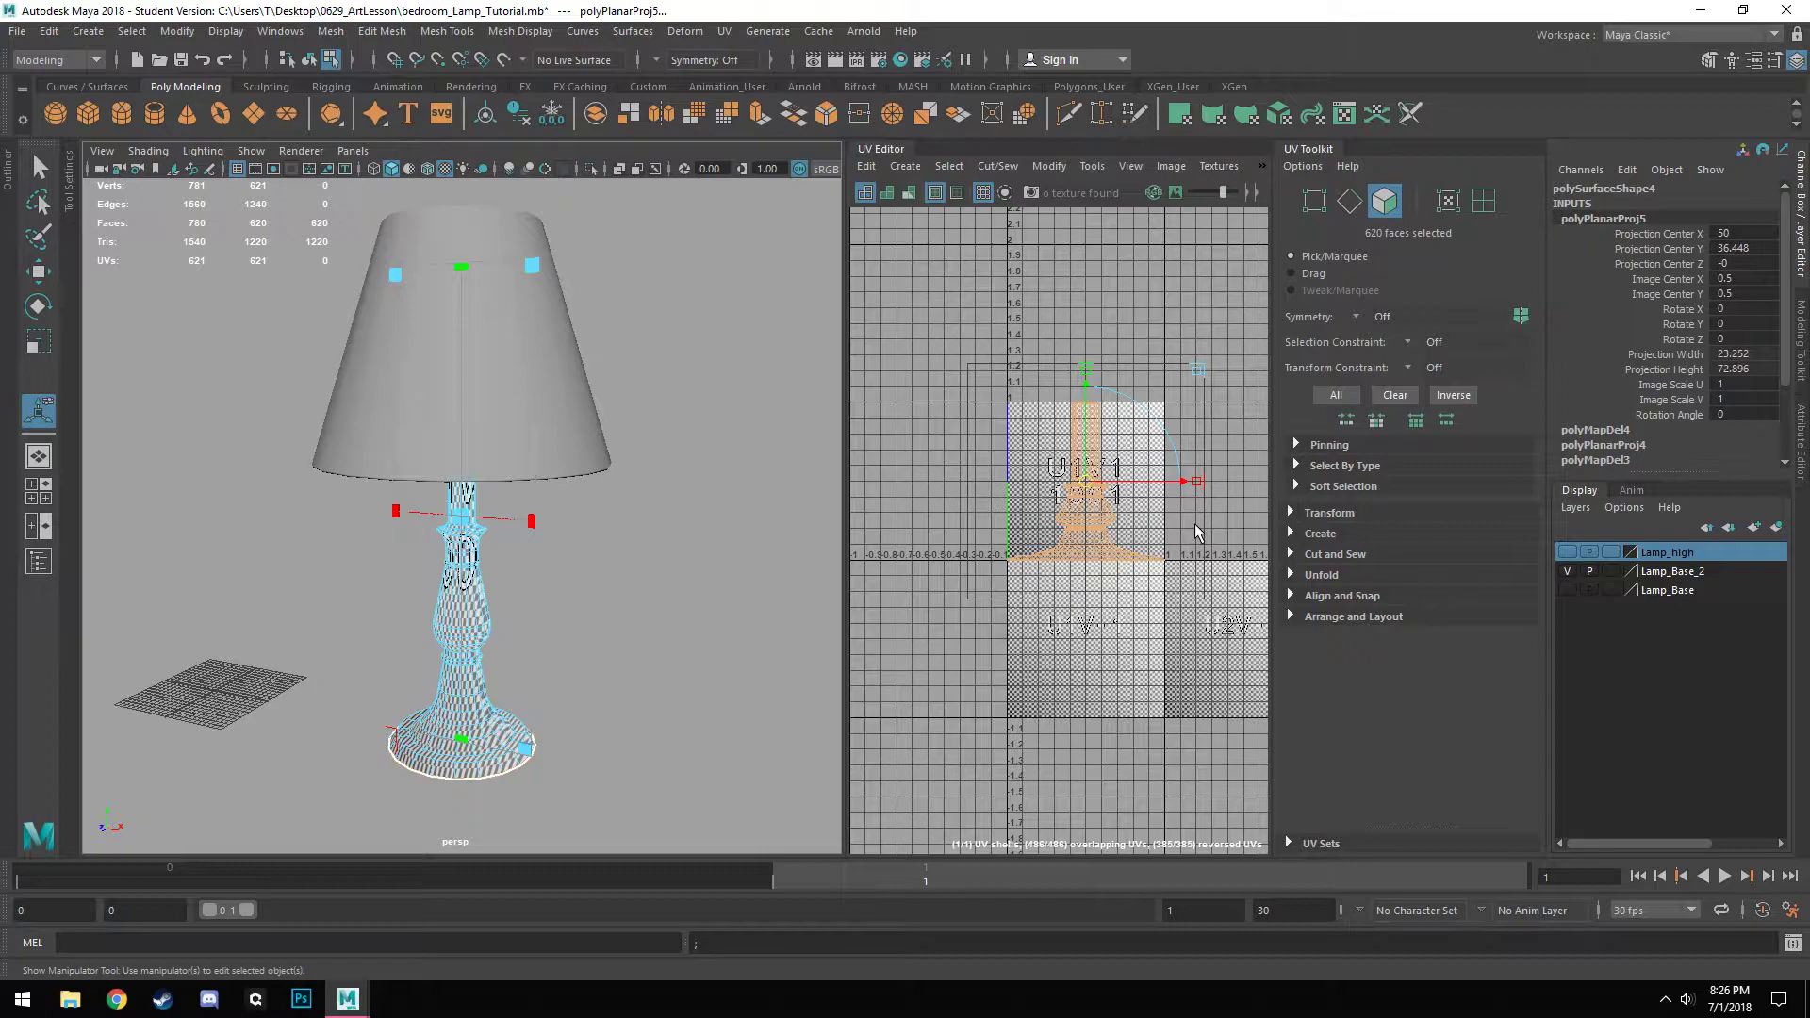
scroll(1197, 531, up, 5)
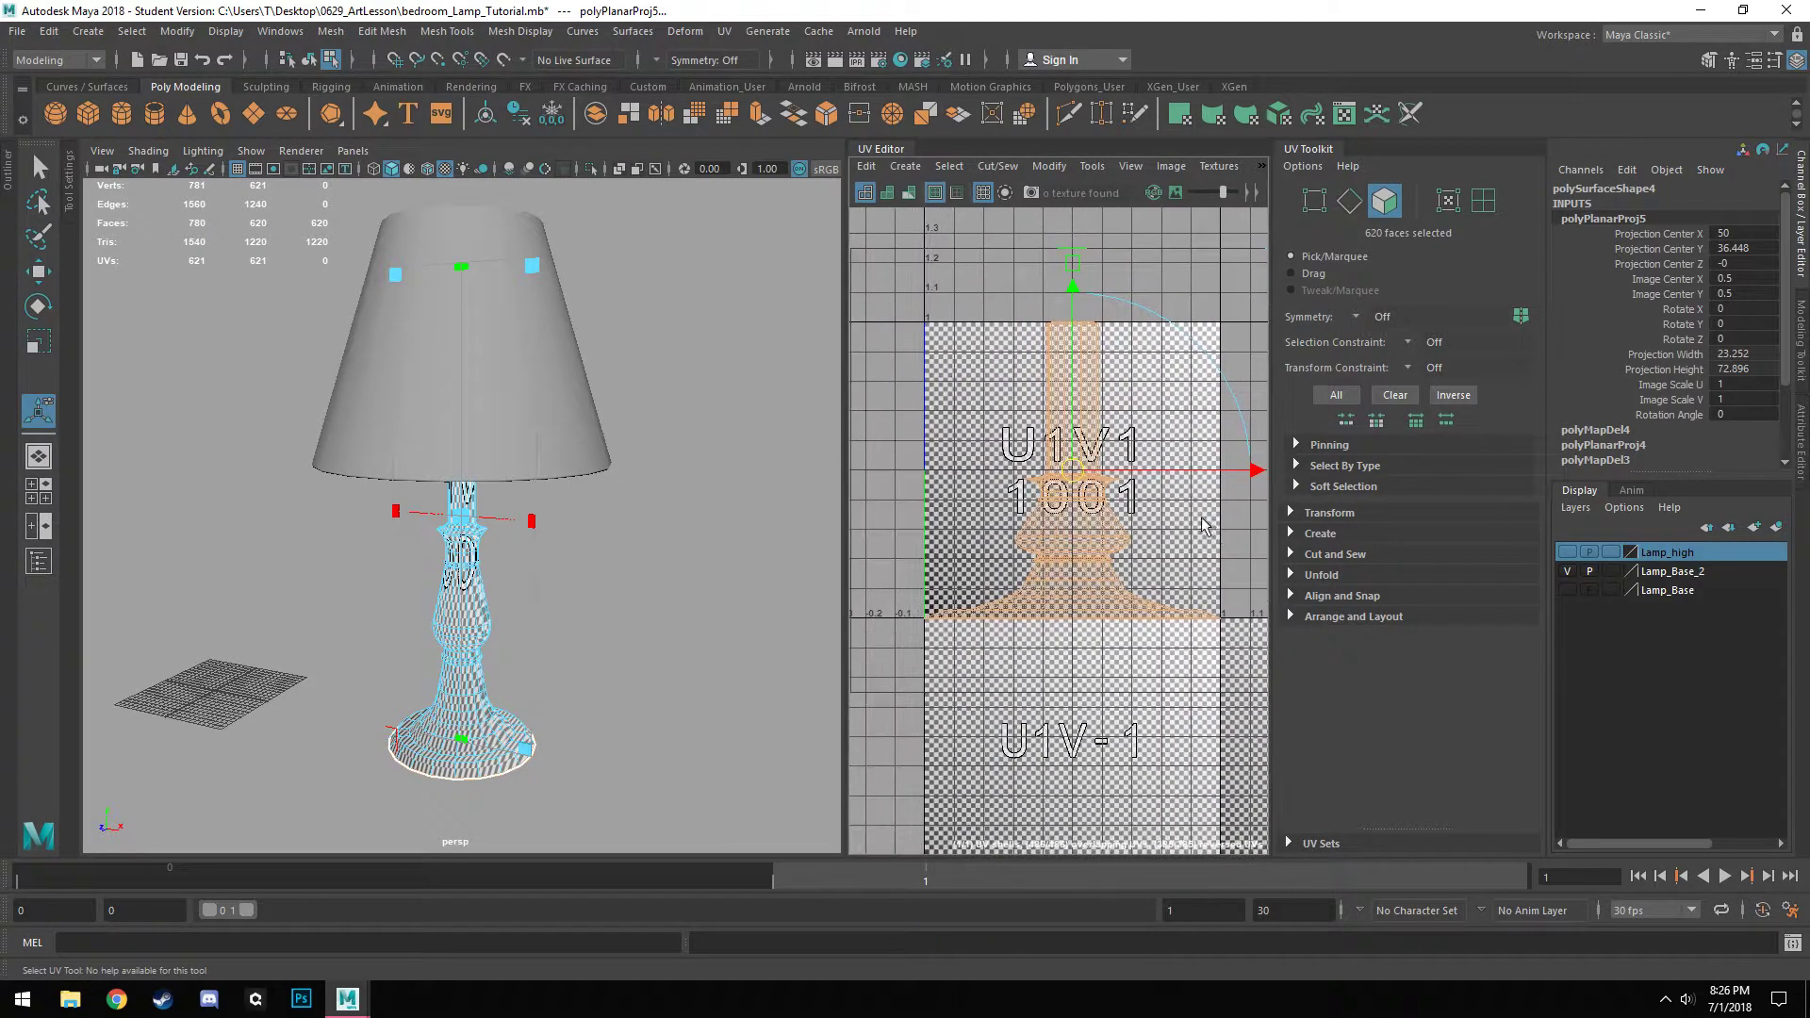
click(976, 264)
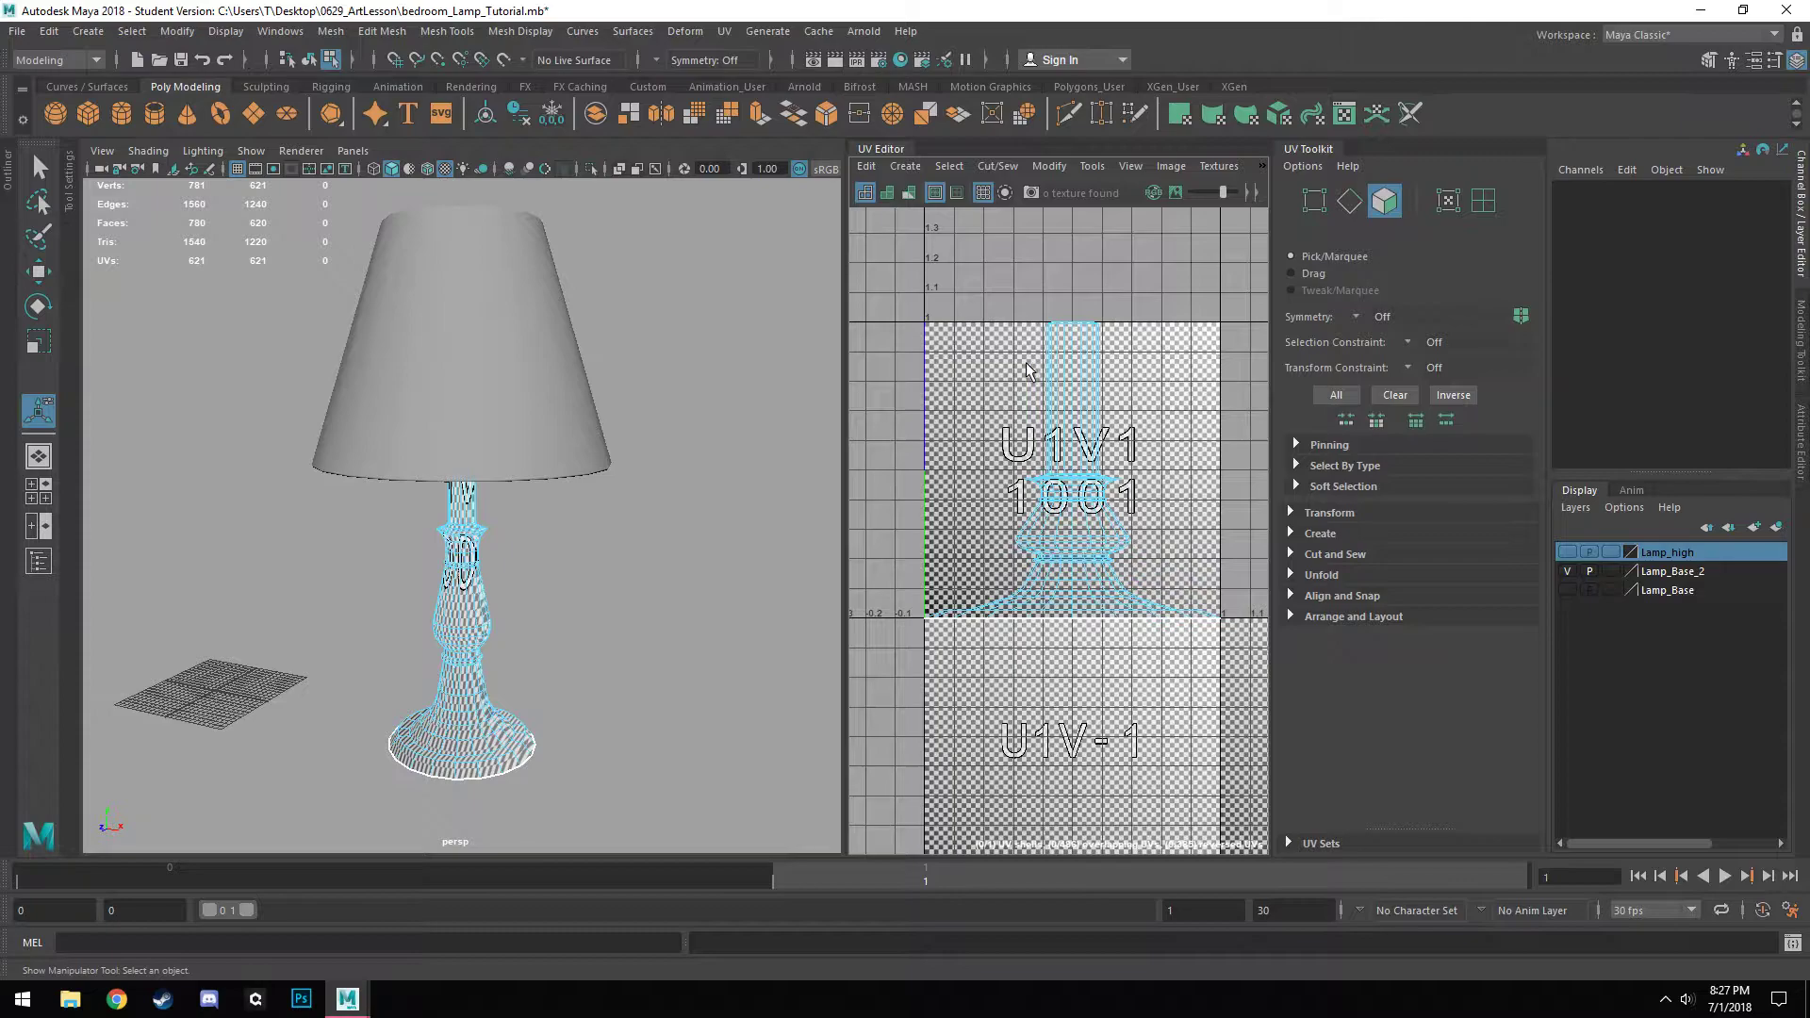
Examine the checker pattern on the lamp stand from several angles in object mode for stretching.
scroll(677, 627, up, 6)
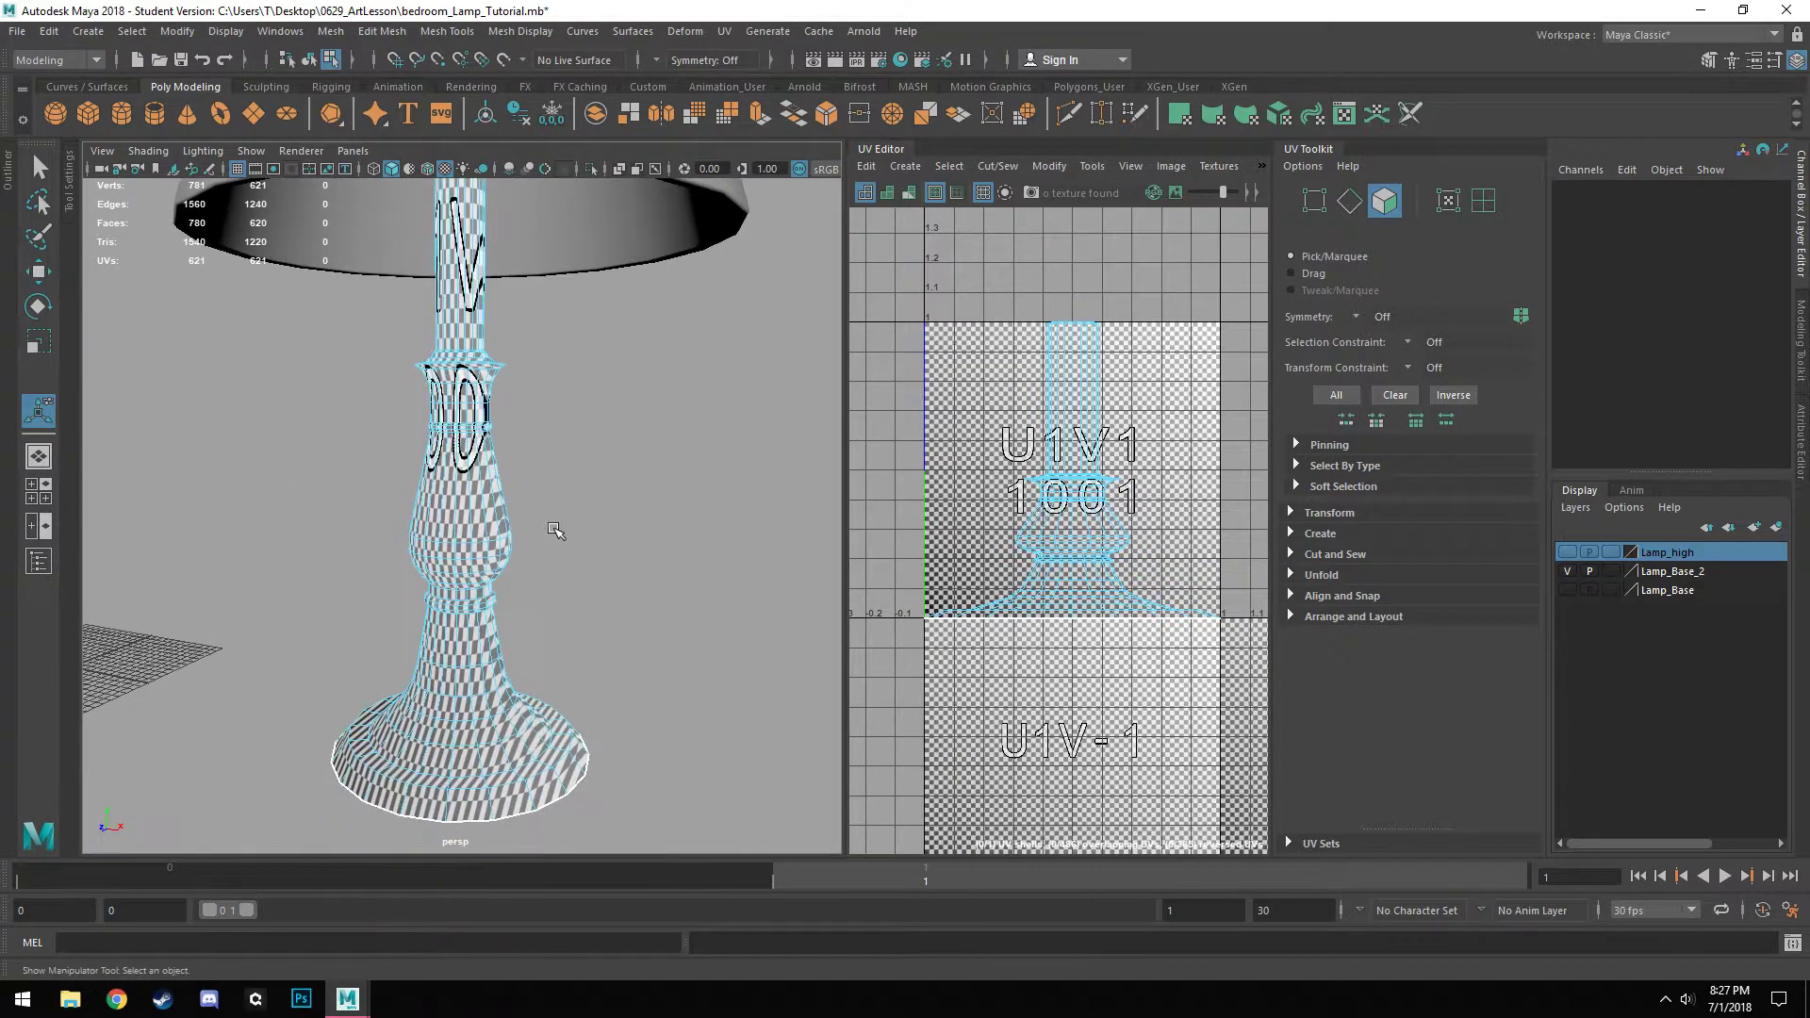
right_drag(483, 504, 546, 416)
alt+drag(748, 616, 610, 646)
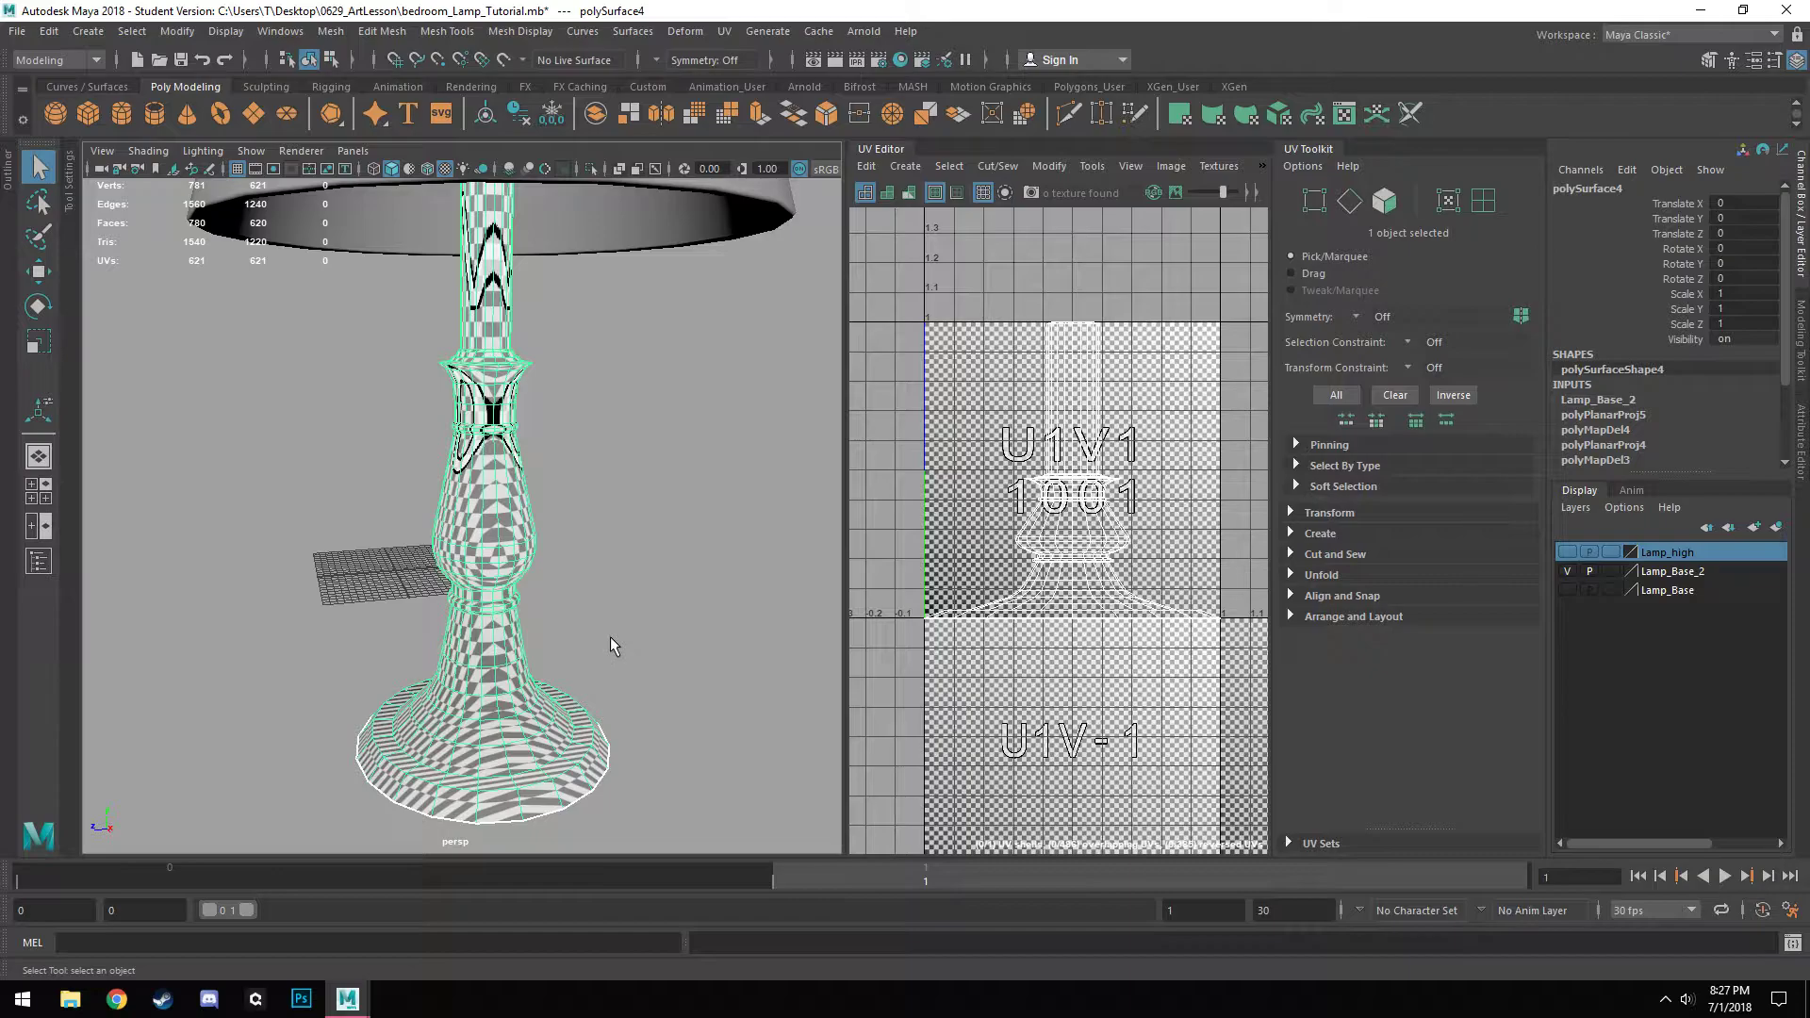
alt+drag(610, 638, 565, 577)
mouse_move(560, 539)
alt+middle_down()
mouse_move(595, 618)
mouse_move(573, 565)
alt+middle_up()
alt+drag(654, 677, 653, 665)
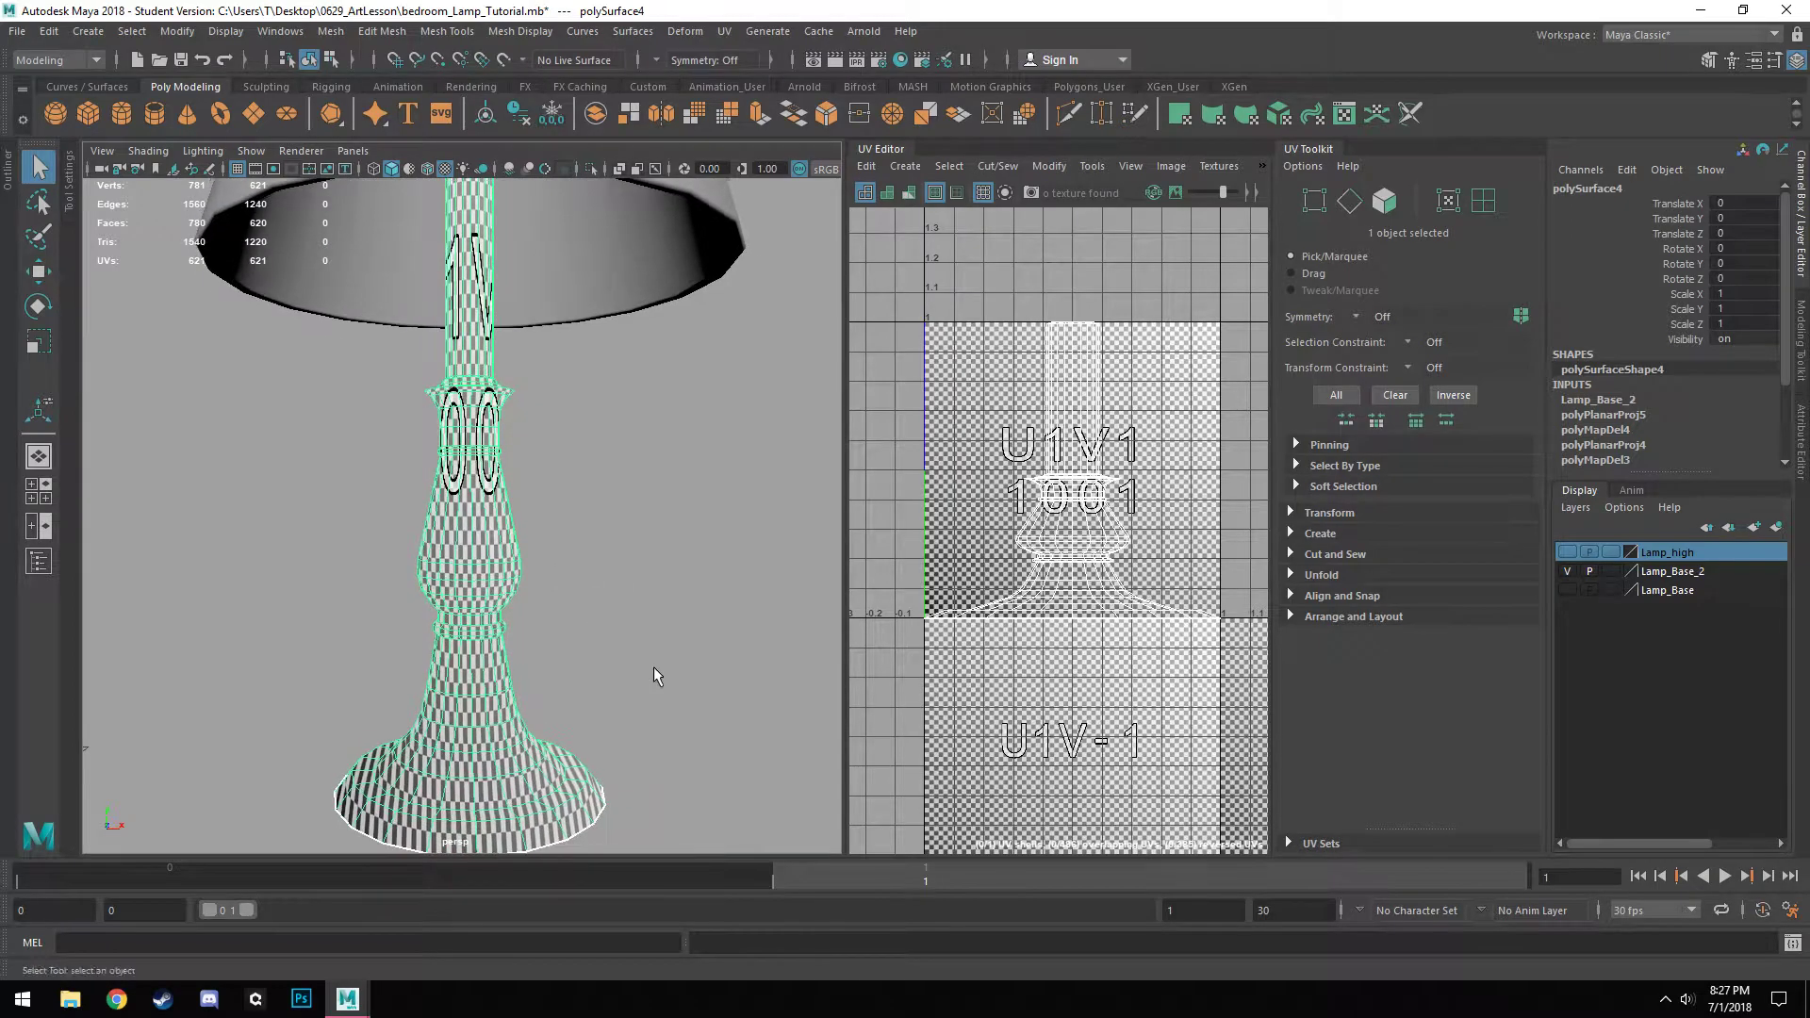
alt+drag(563, 551, 267, 519)
scroll(477, 630, up, 5)
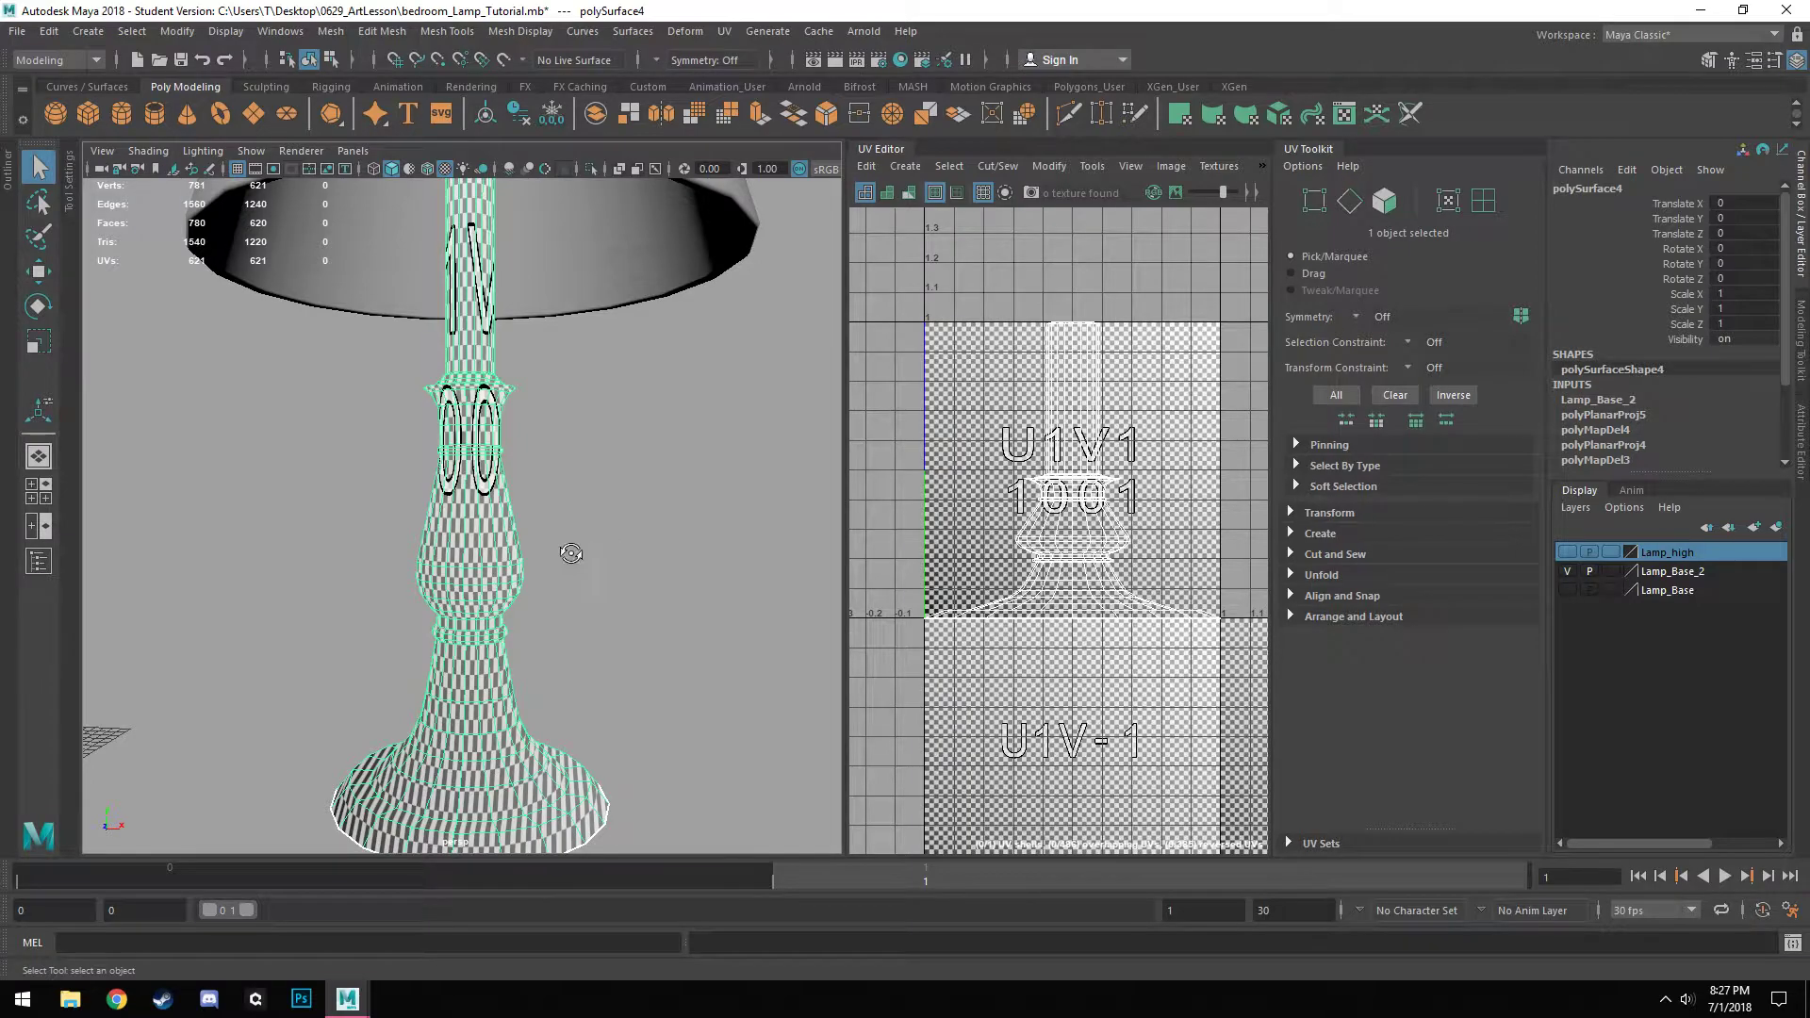
alt+drag(570, 552, 562, 563)
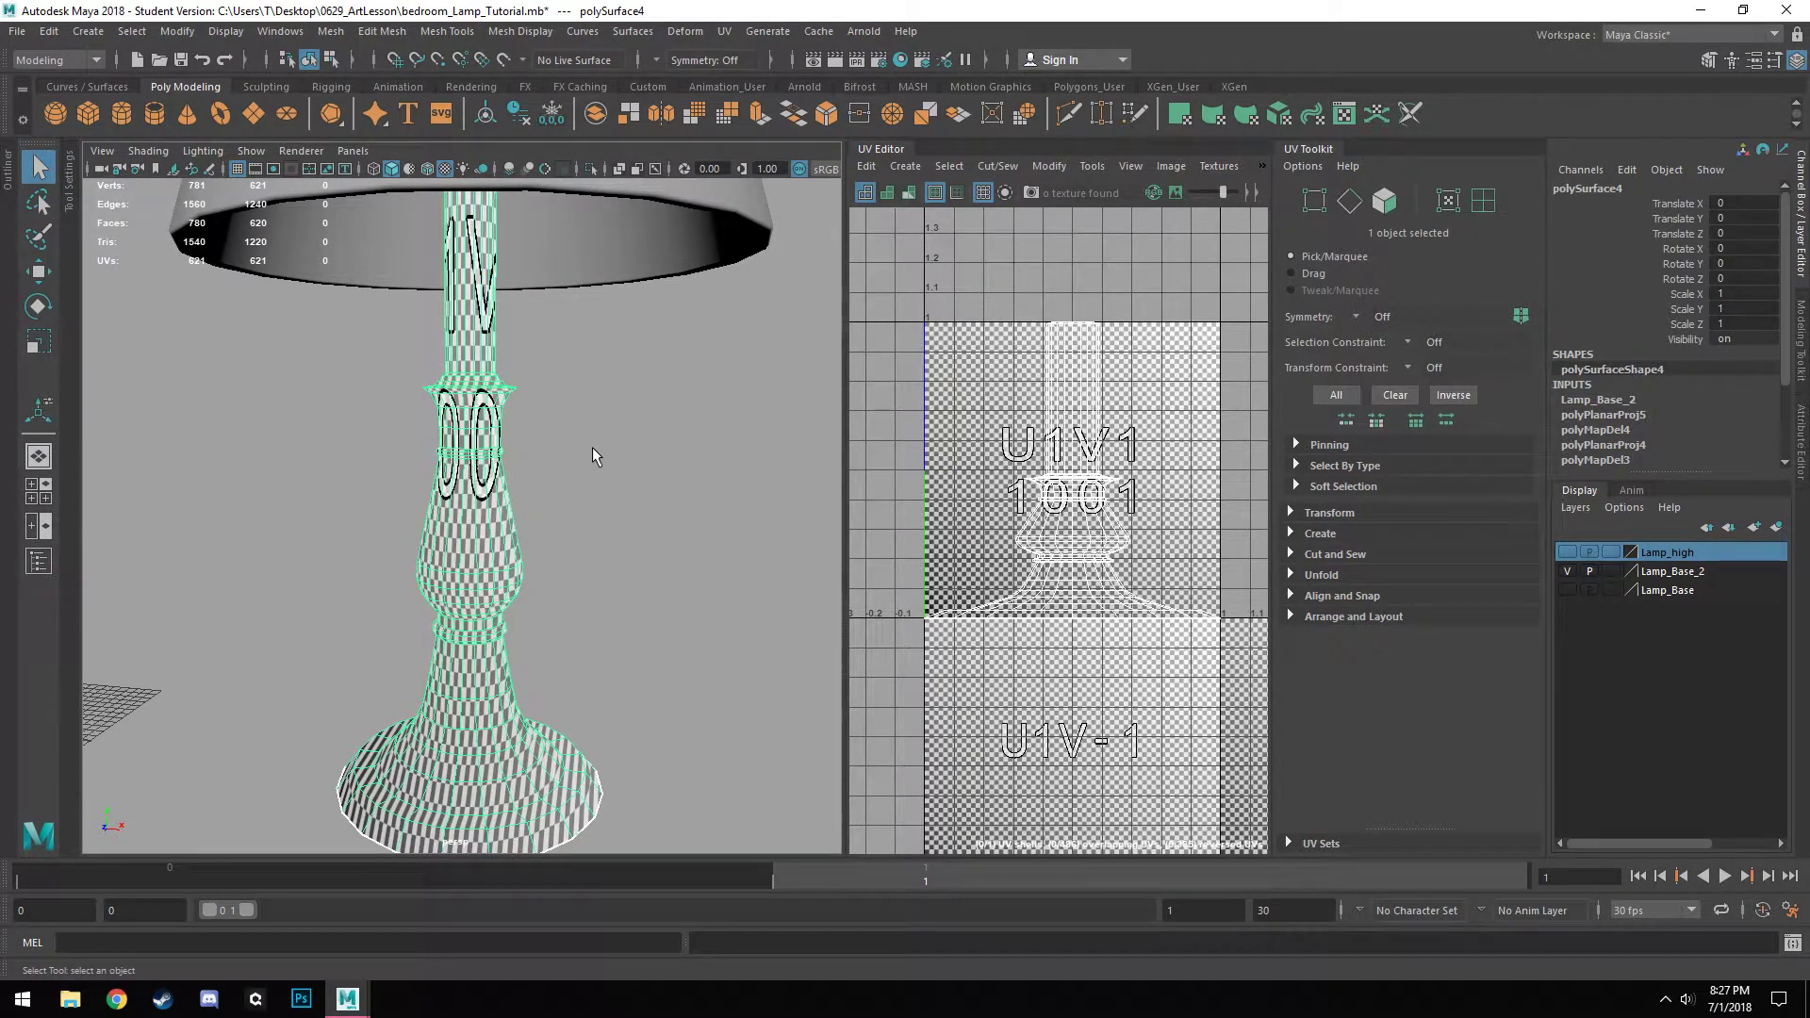
Switch to edge selection and select an edge loop around the flared foot of the lamp stand.
right_drag(592, 448, 584, 411)
alt+drag(674, 754, 643, 640)
scroll(629, 682, up, 5)
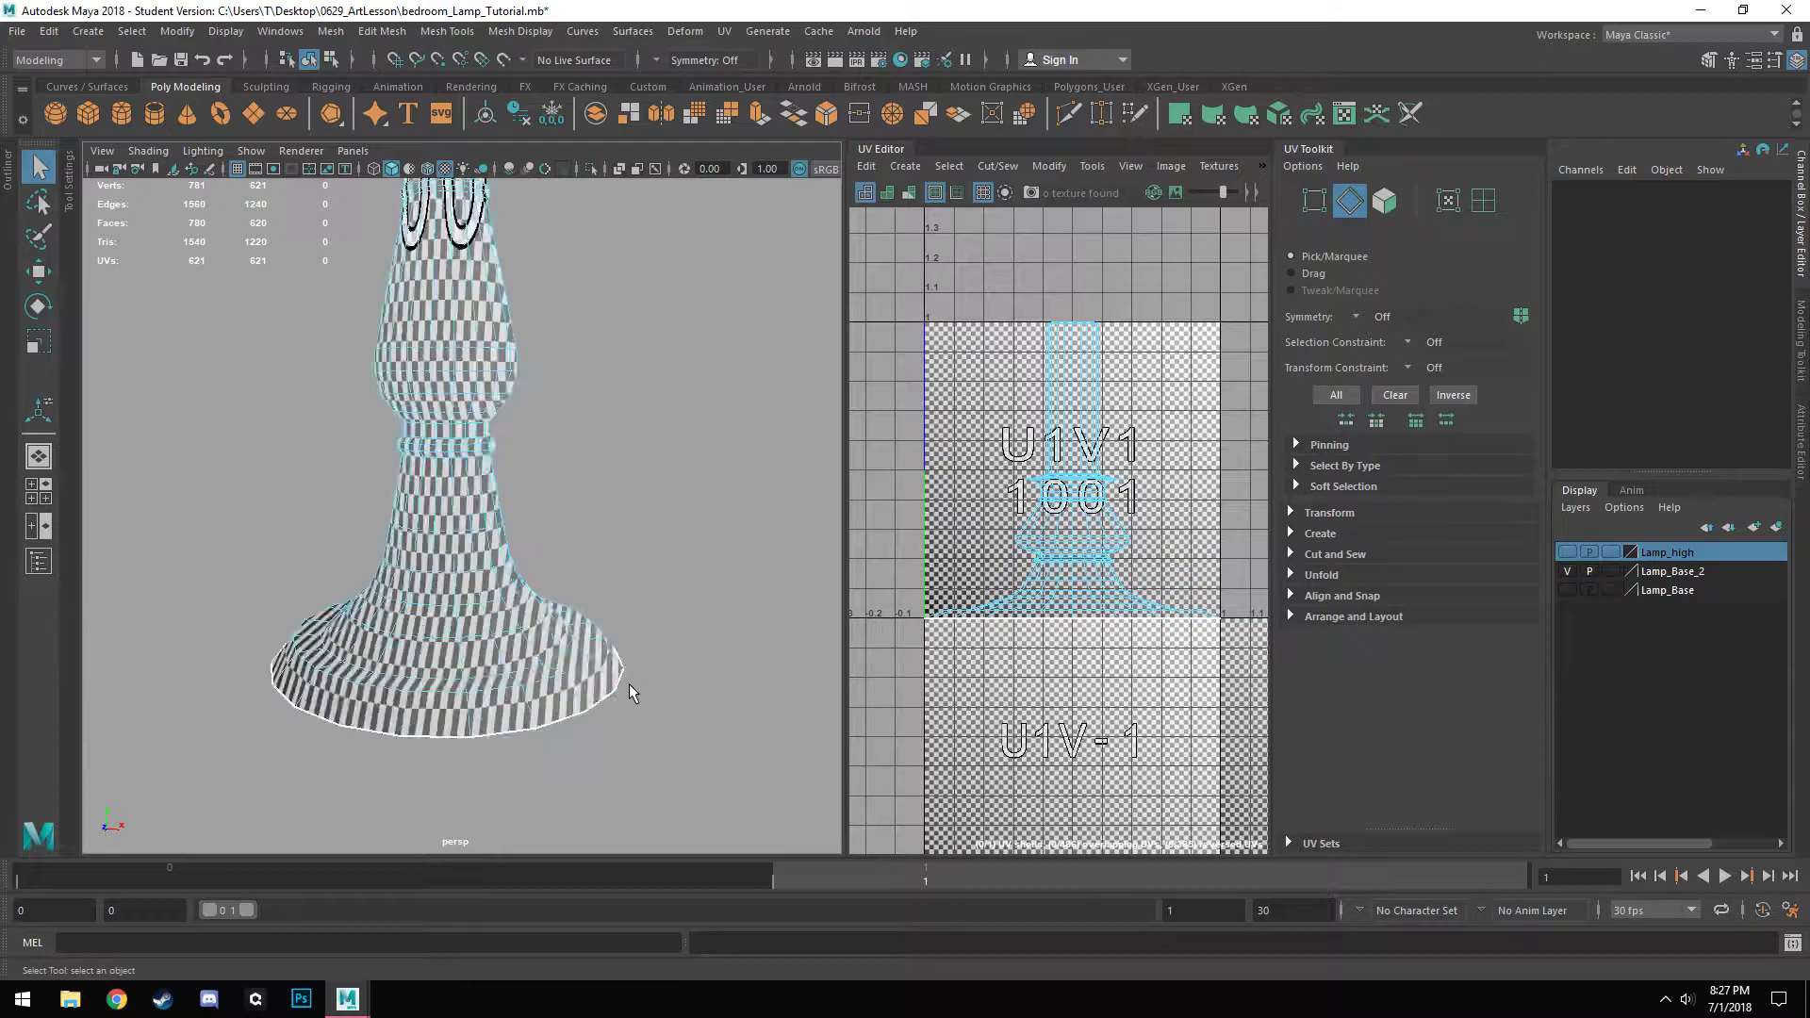
alt+drag(660, 754, 539, 580)
double_click(543, 588)
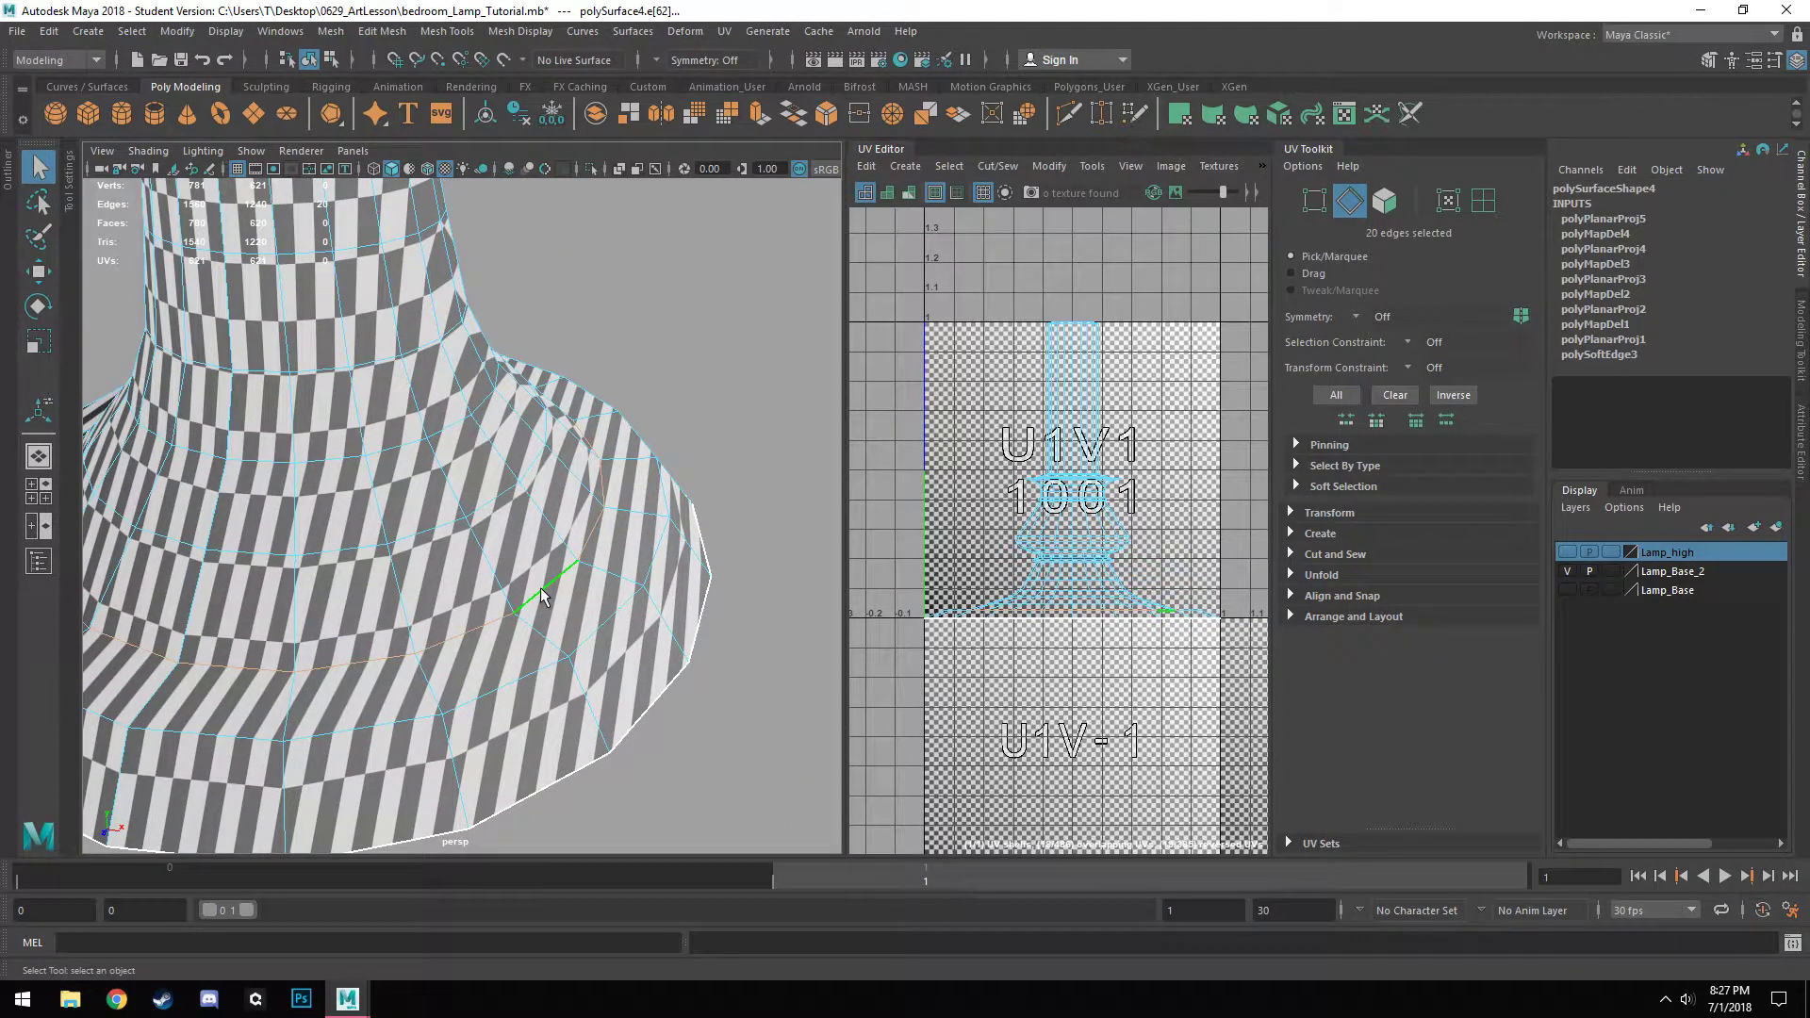
Add the edge loops around the flared collar near the top of the stand to the selection.
scroll(528, 448, down, 4)
alt+middle_drag(535, 429, 531, 878)
alt+drag(530, 878, 521, 528)
alt+middle_drag(523, 443, 537, 689)
scroll(537, 688, up, 7)
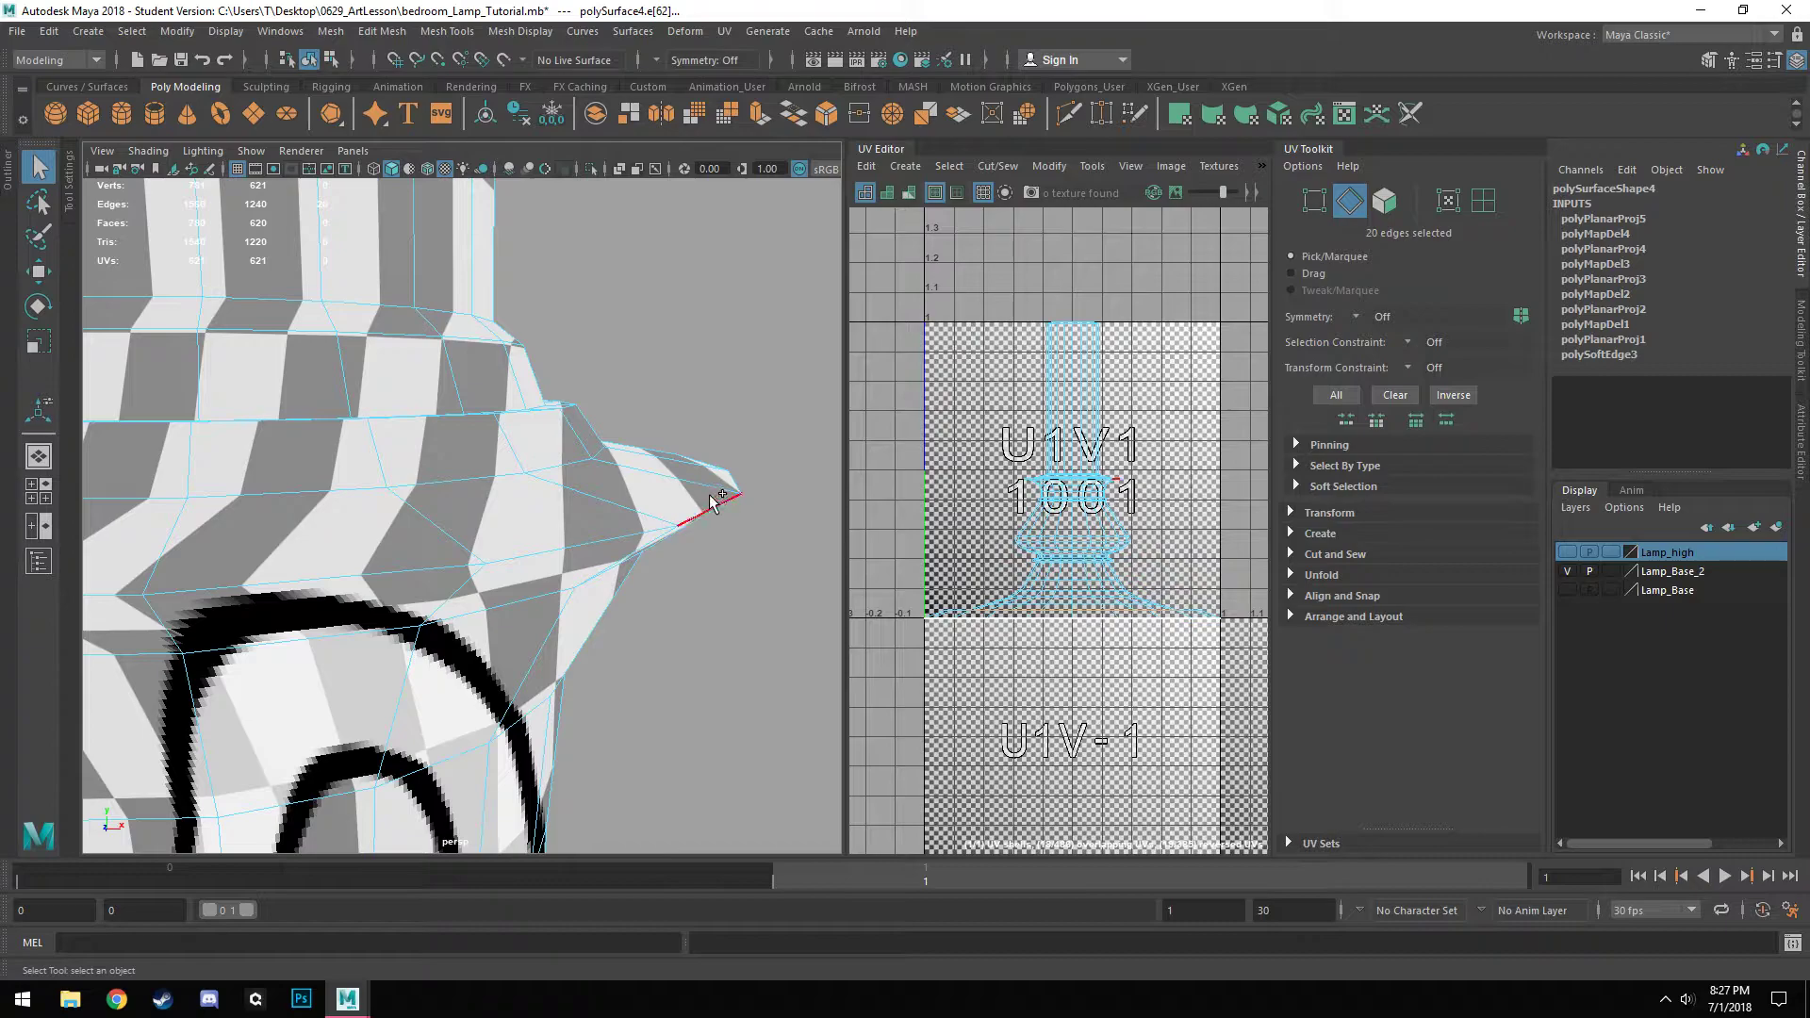
alt+middle_drag(517, 471, 570, 574)
shift+double_click(582, 671)
scroll(584, 665, down, 8)
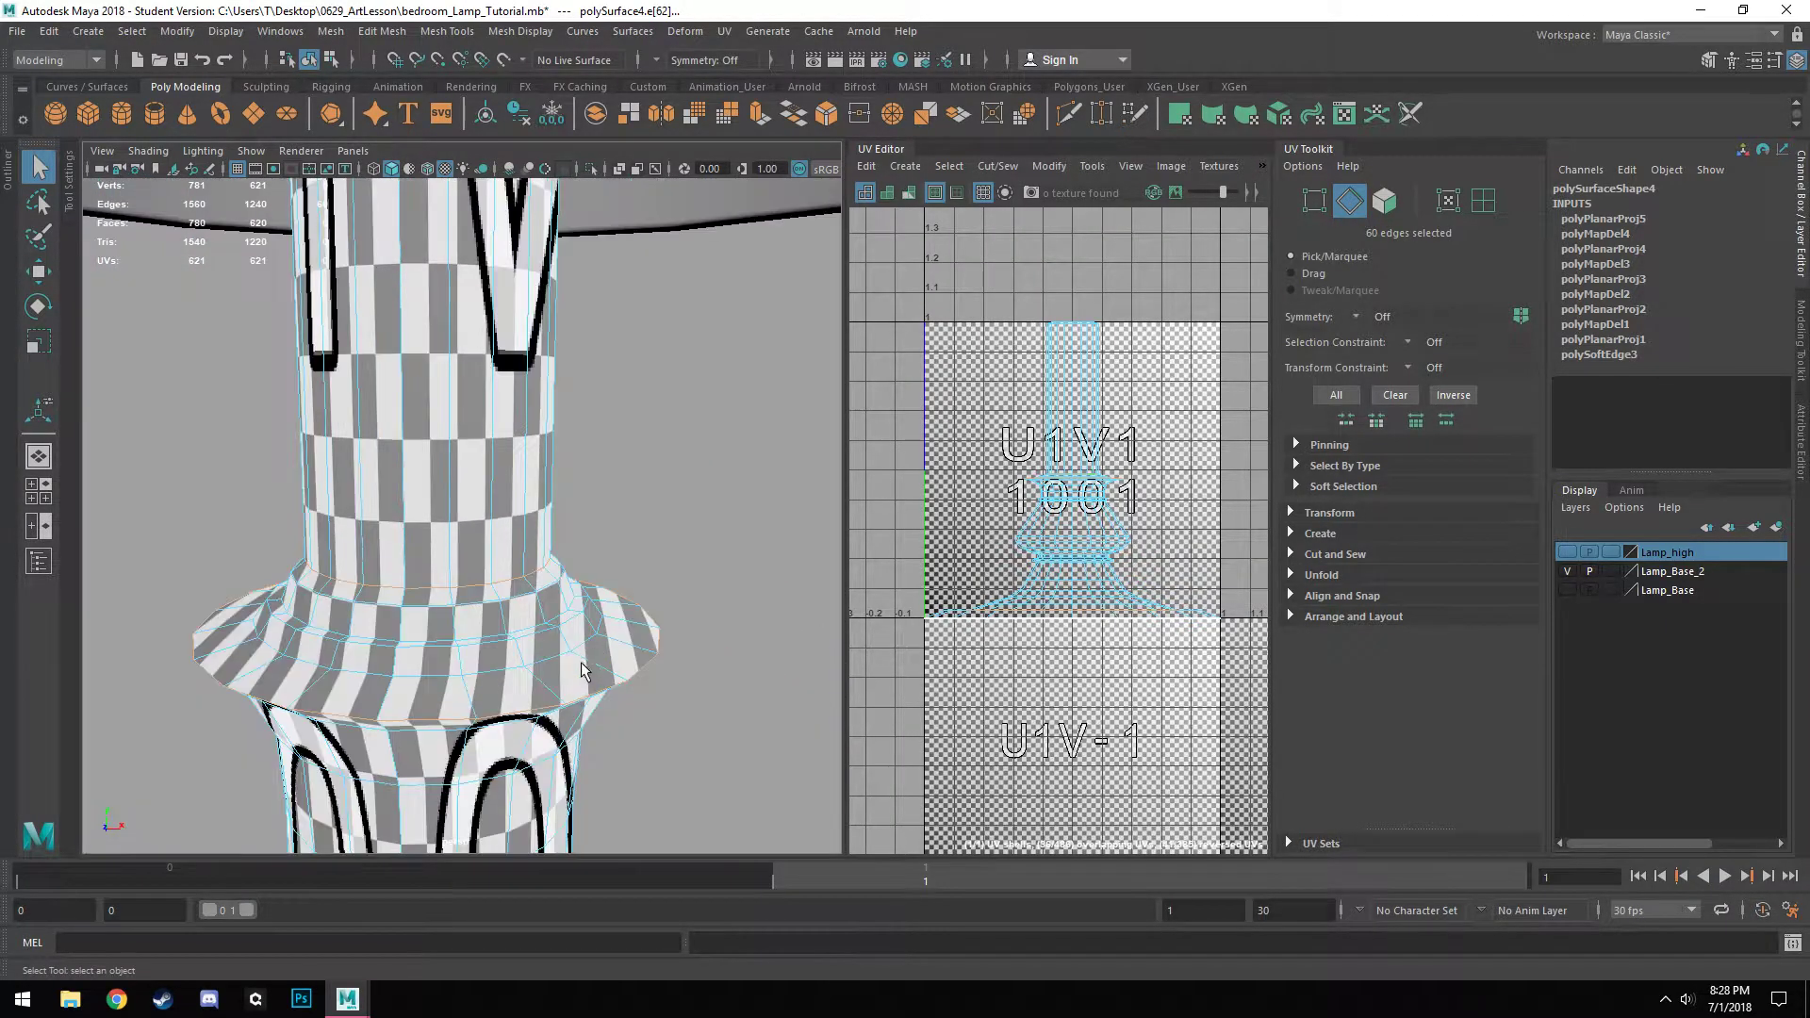
Add the edge loop at the top of the stem to the selection and cut the UVs along all selected loops.
alt+drag(580, 568, 493, 562)
shift+double_click(456, 473)
scroll(602, 691, down, 6)
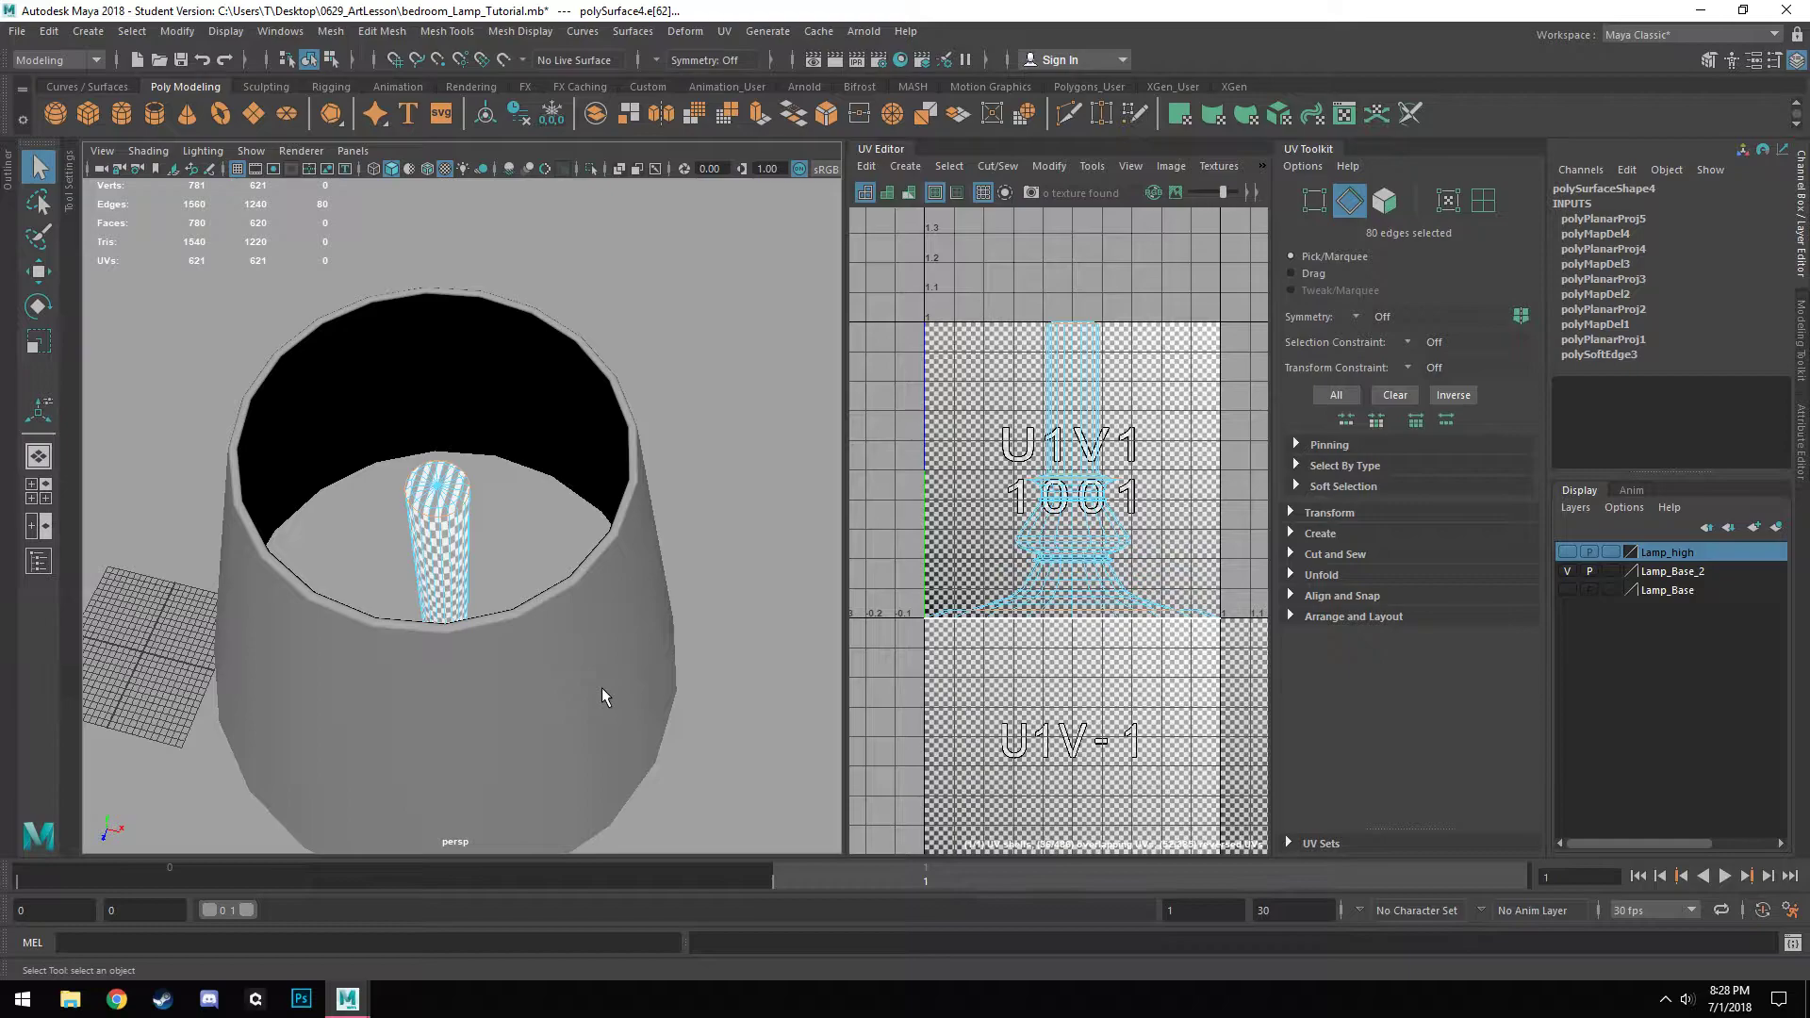
alt+drag(600, 737, 608, 675)
alt+middle_drag(624, 771, 614, 505)
scroll(595, 580, up, 5)
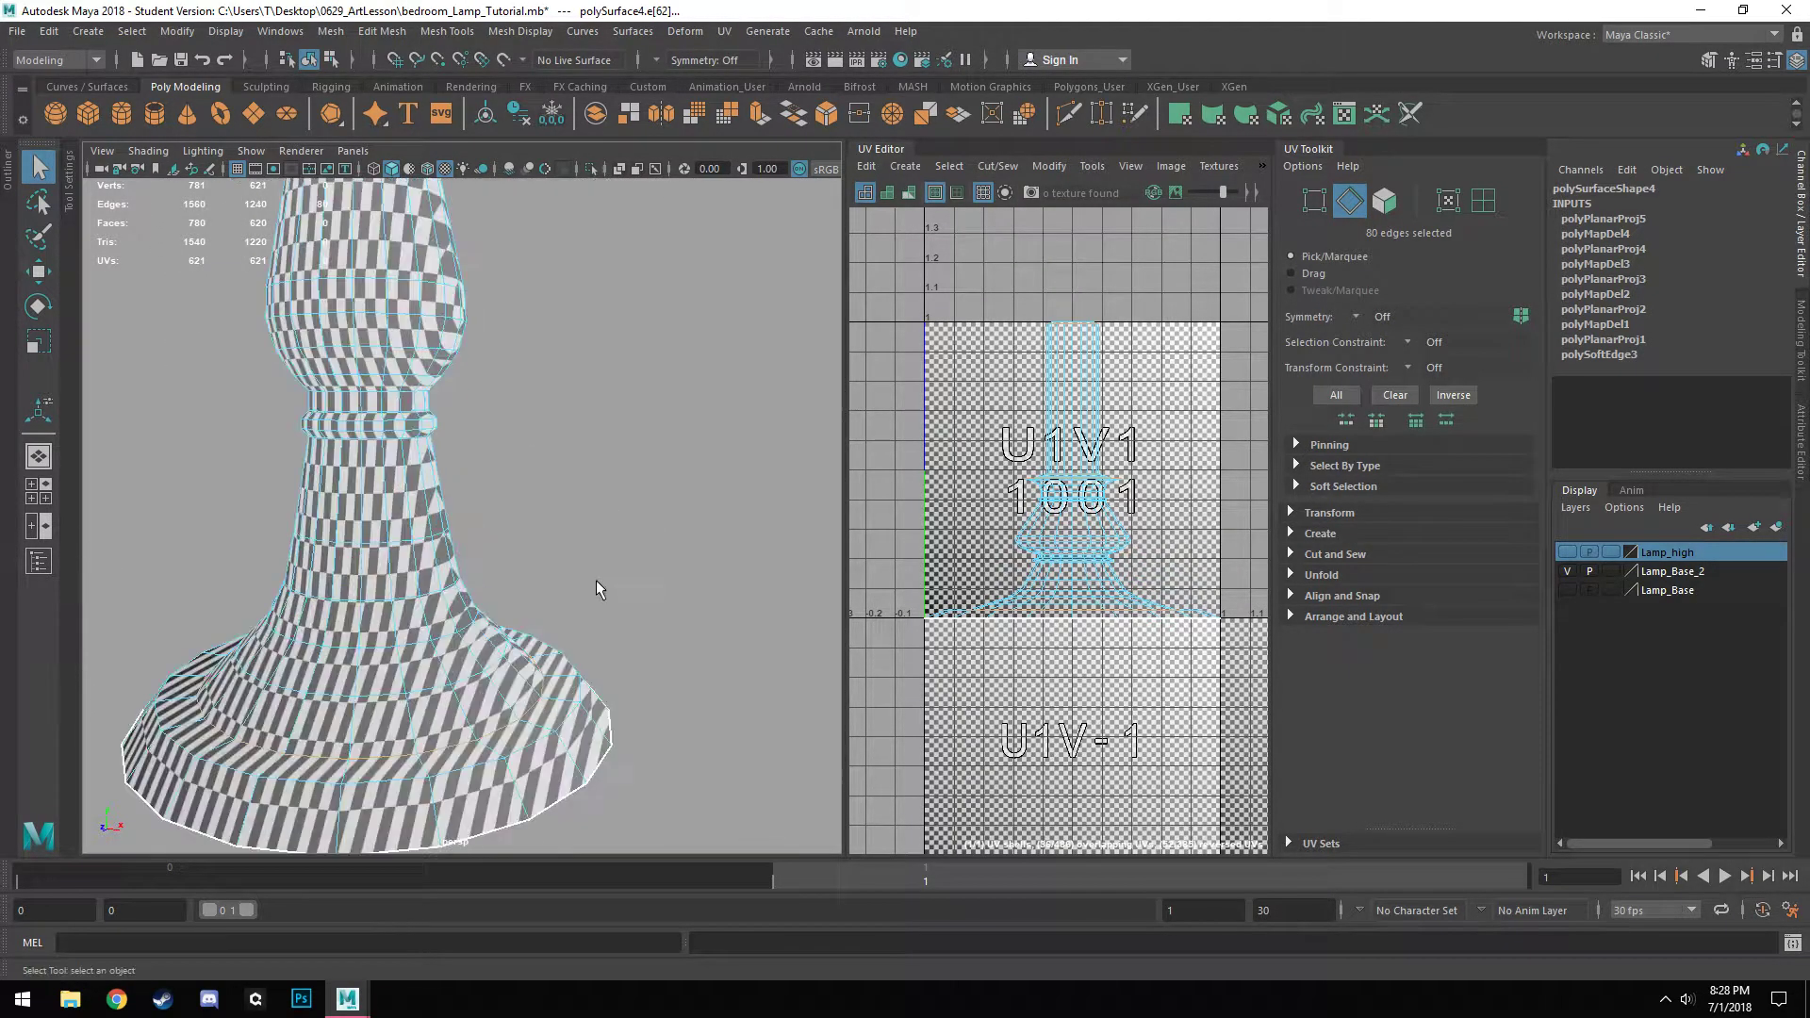
alt+middle_drag(541, 425, 602, 554)
scroll(601, 552, down, 8)
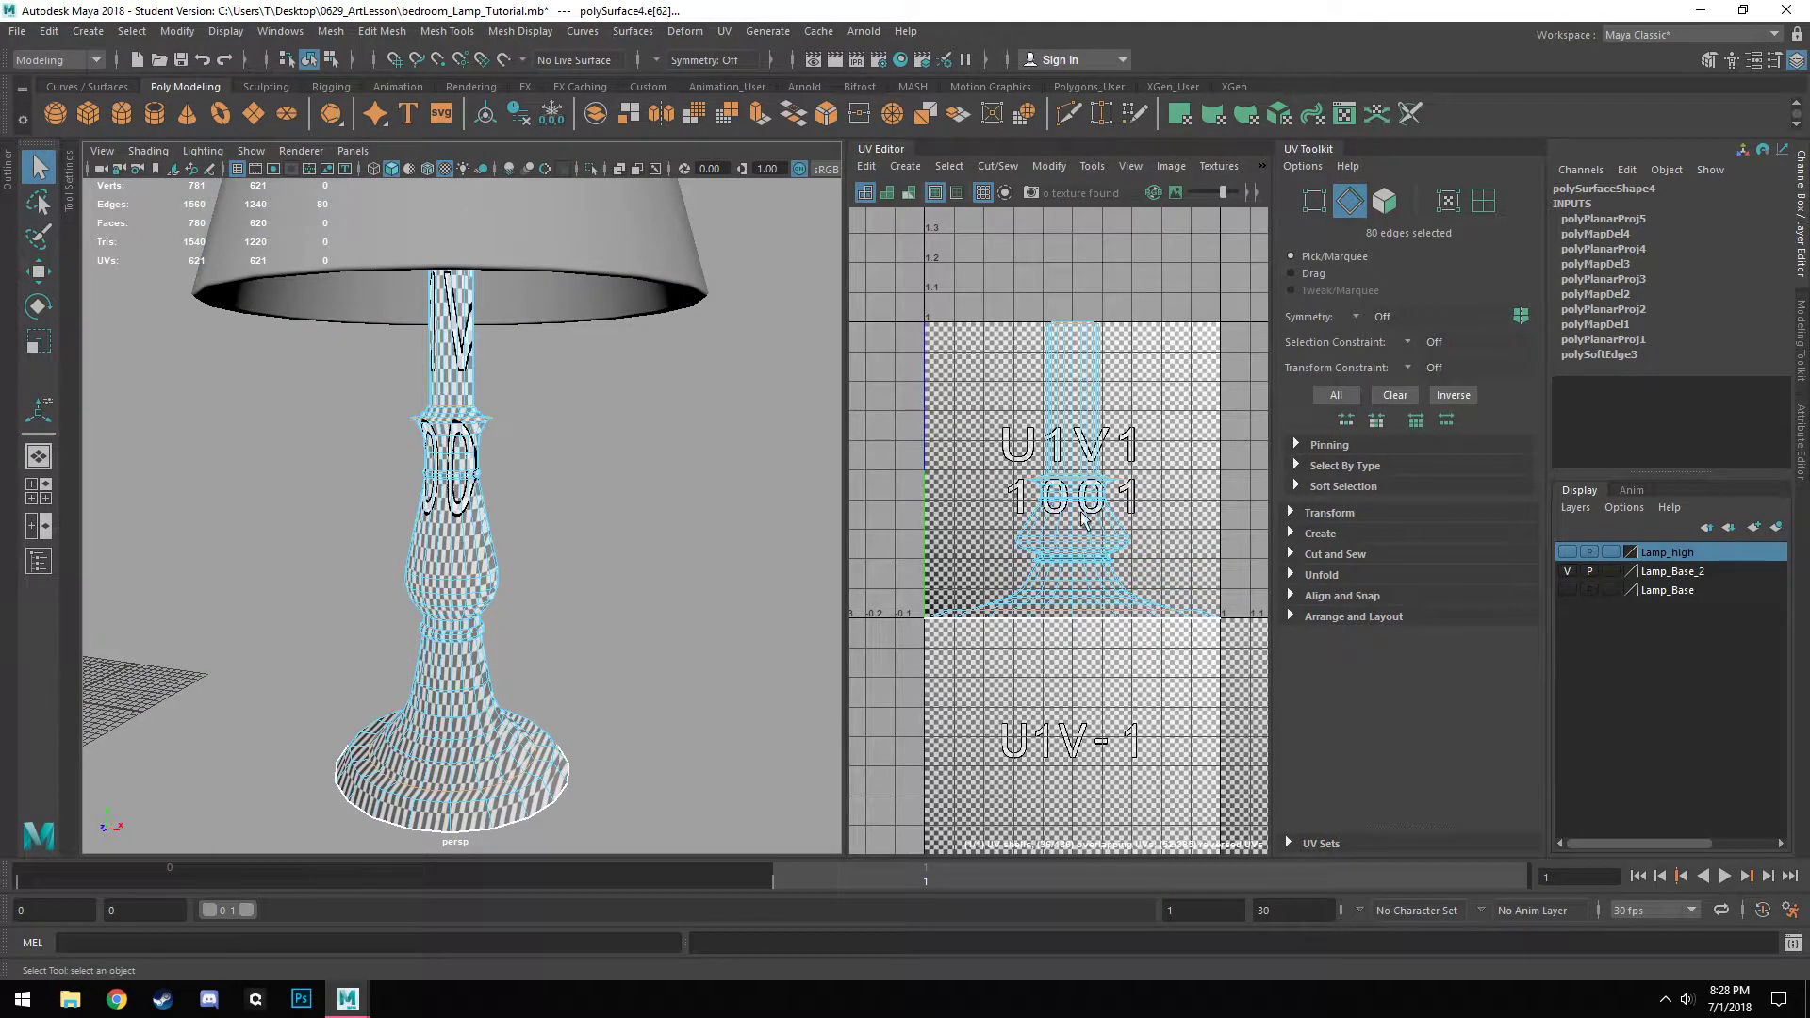
key(ctrl+x)
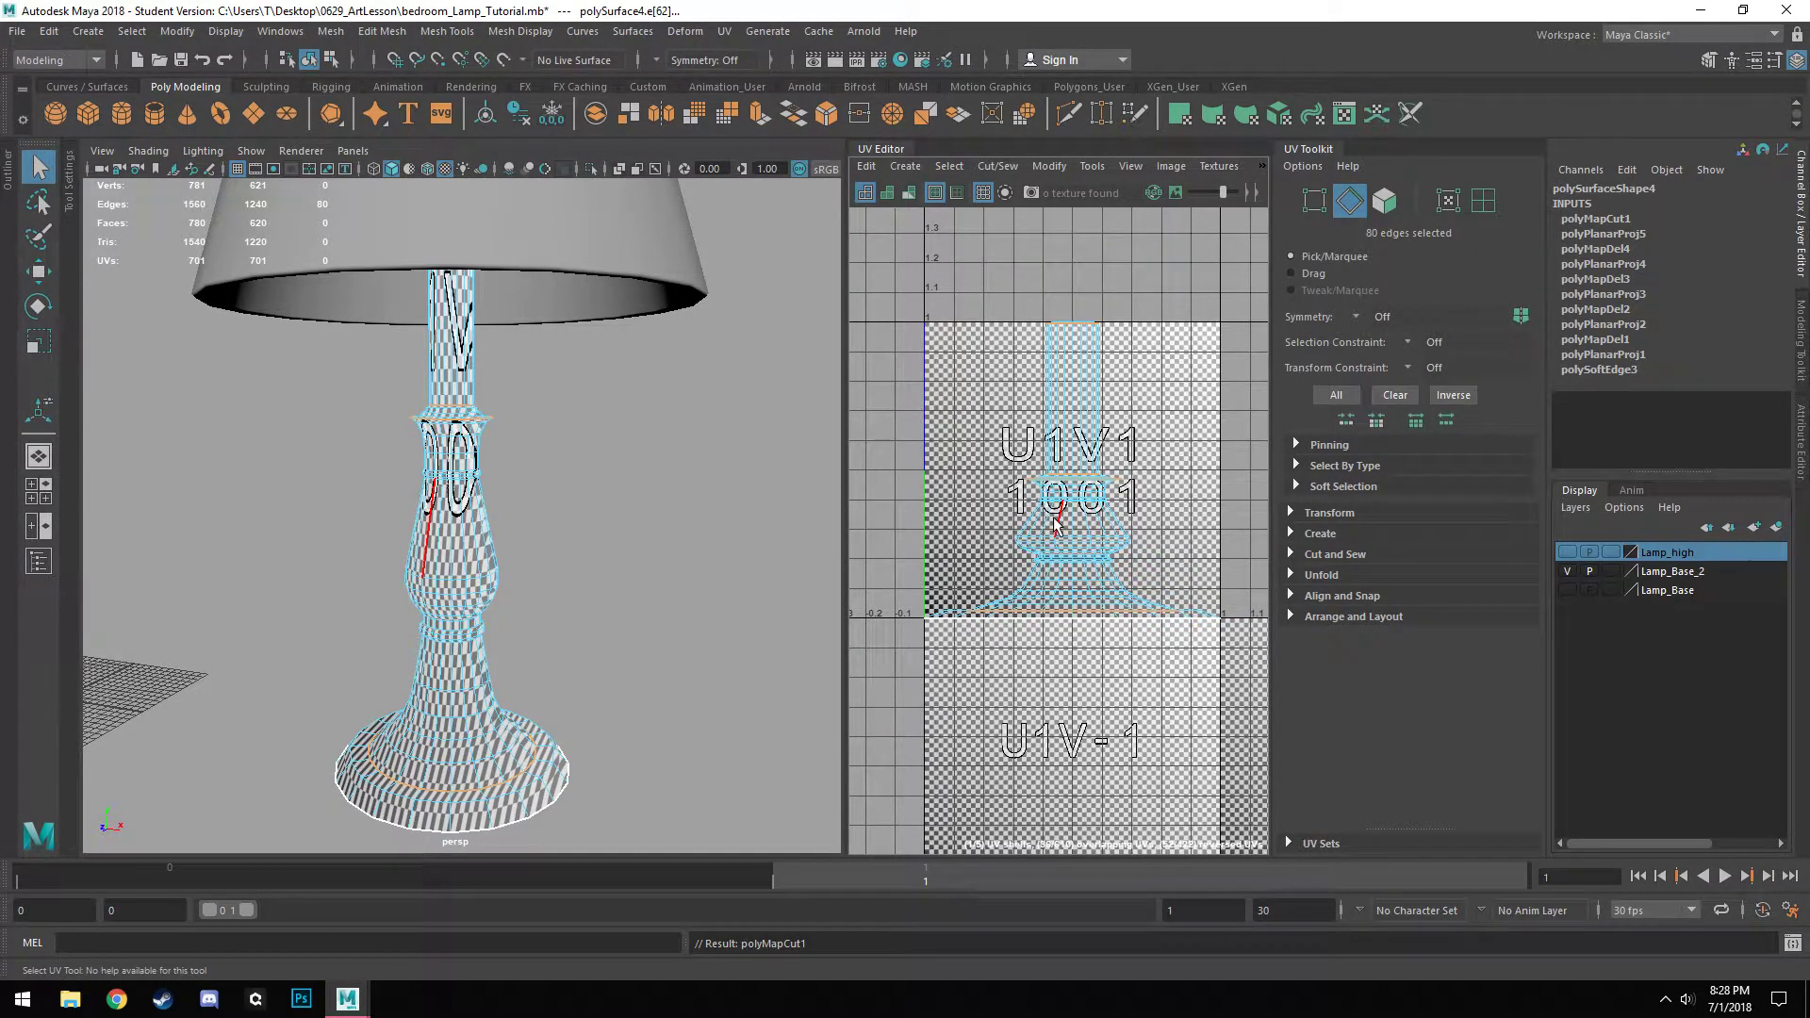
Switch to face selection and inspect the newly cut seam loops on the lamp stand from the foot up to the stem.
right_click(986, 365)
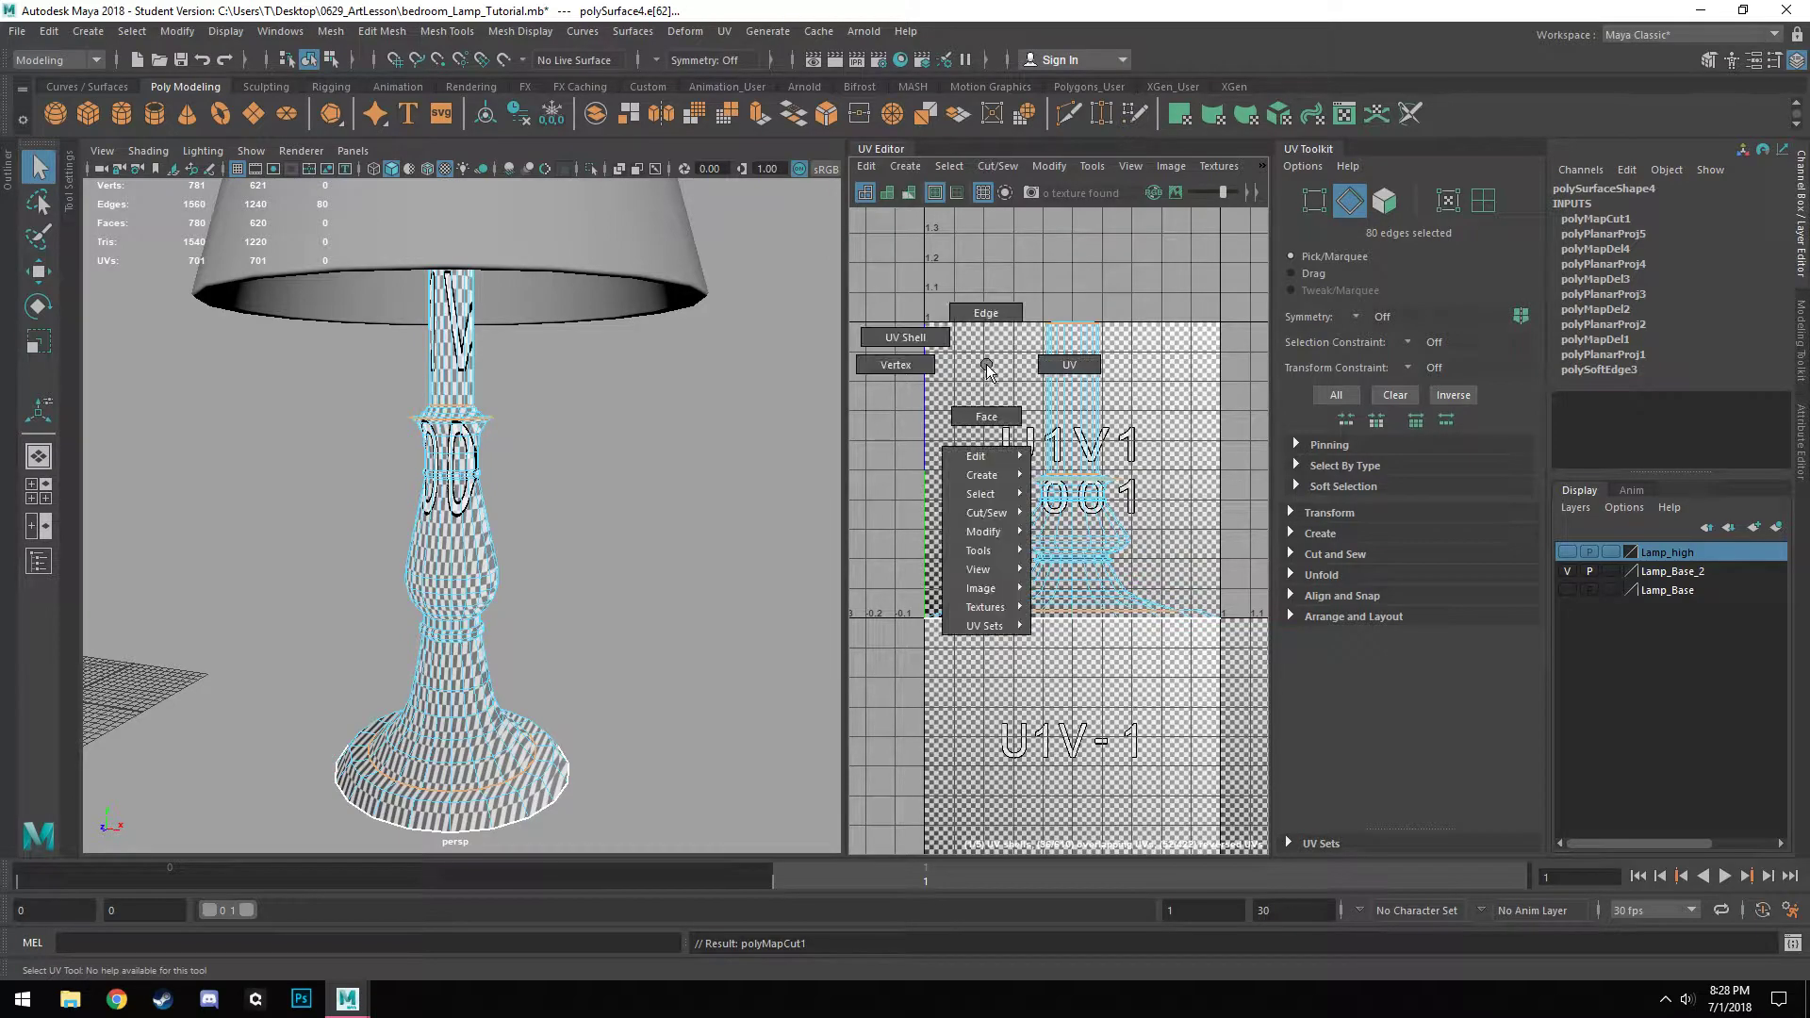
click(986, 415)
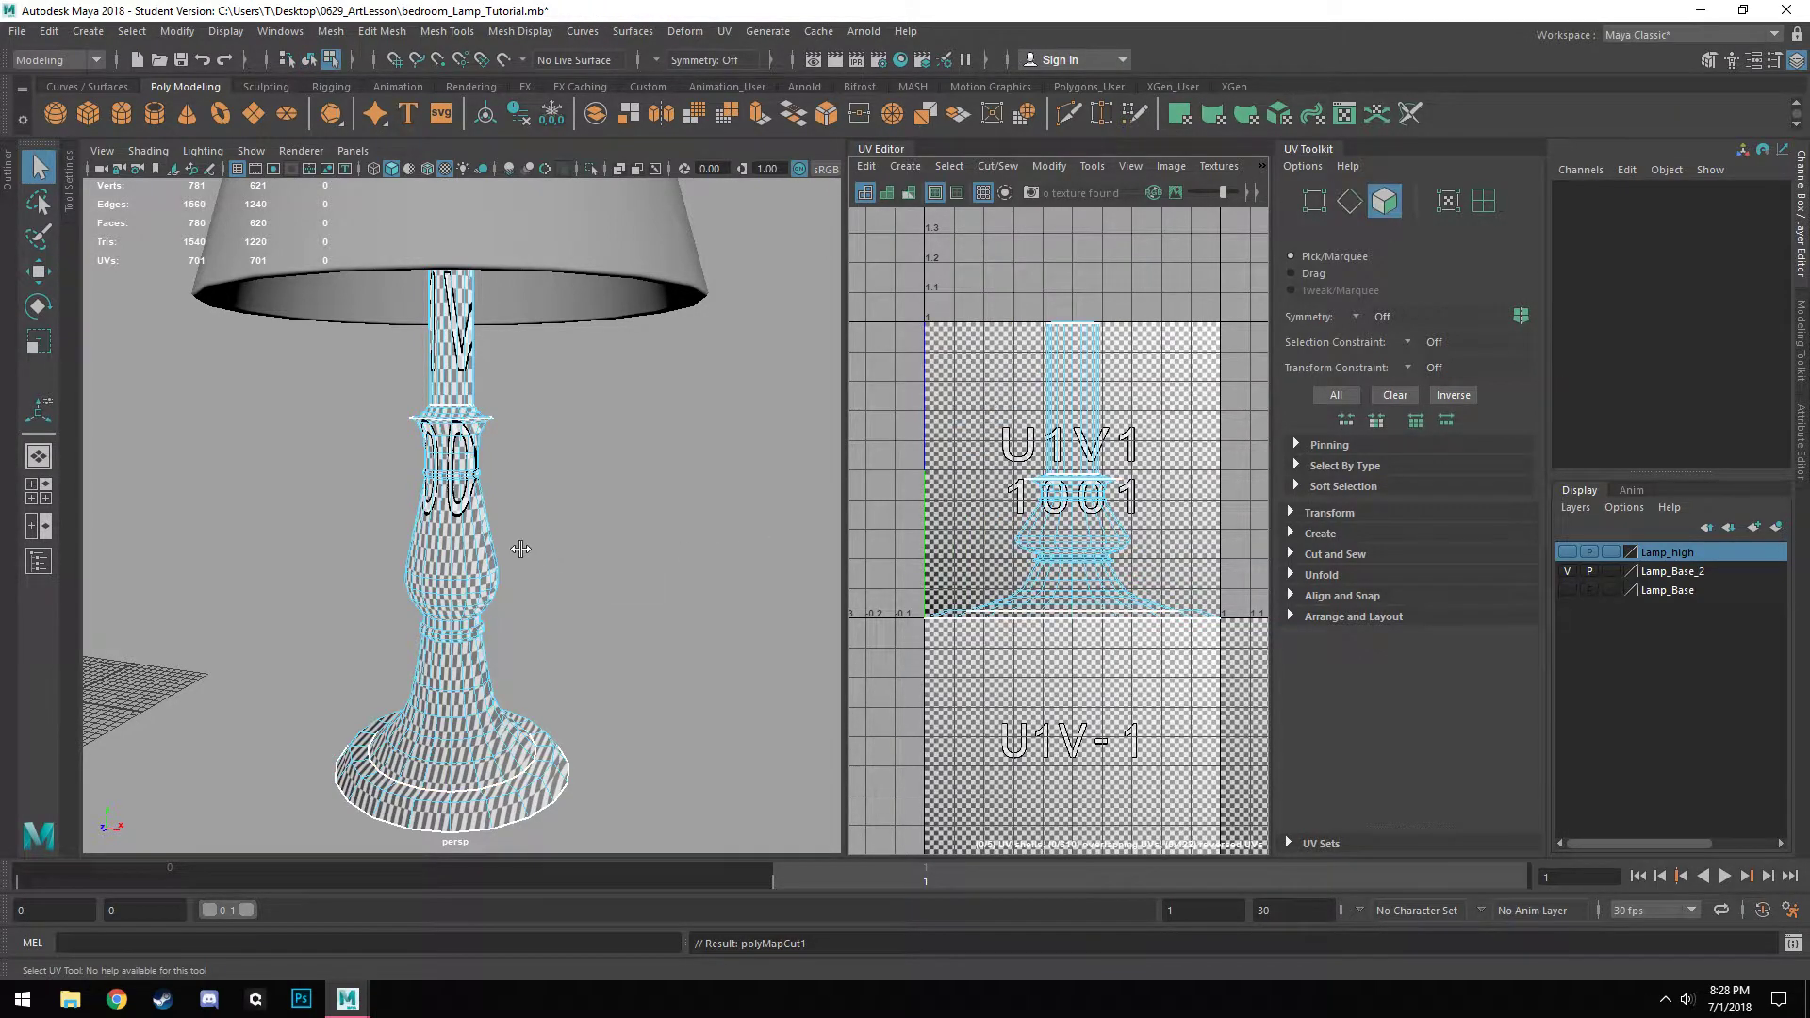
alt+right_drag(520, 549, 607, 633)
alt+middle_drag(610, 642, 613, 554)
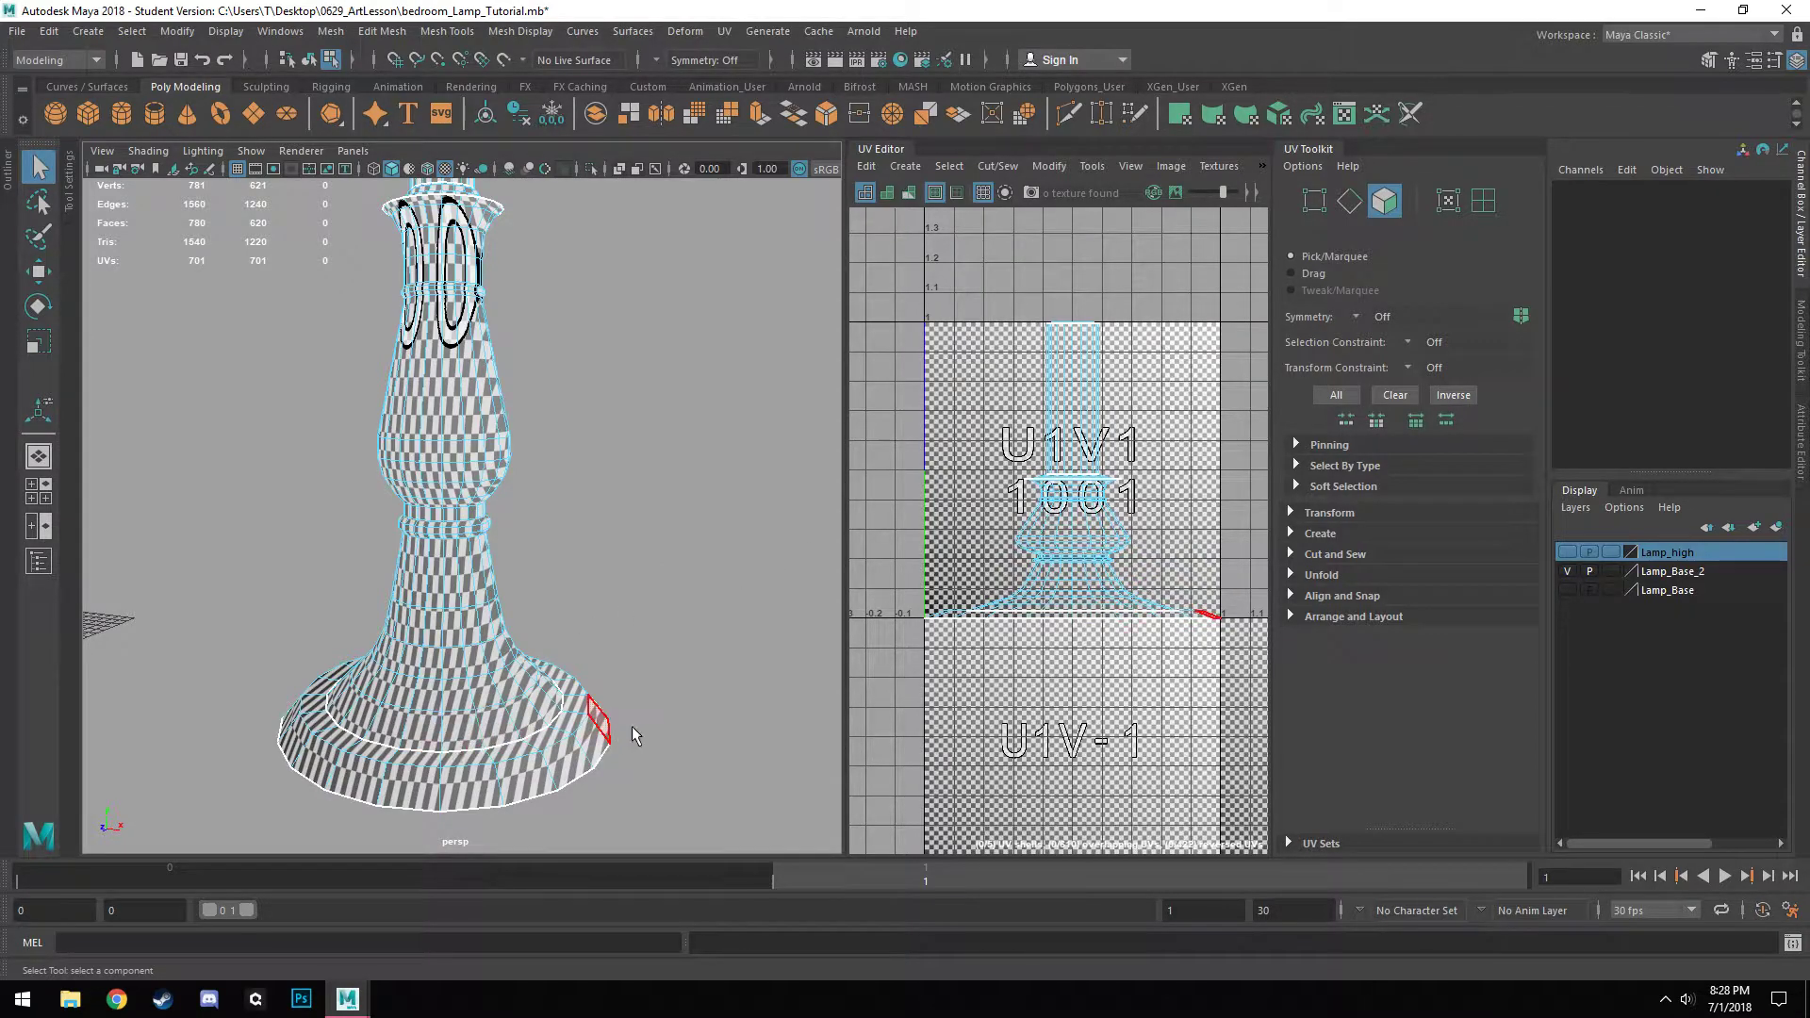
scroll(1090, 636, up, 3)
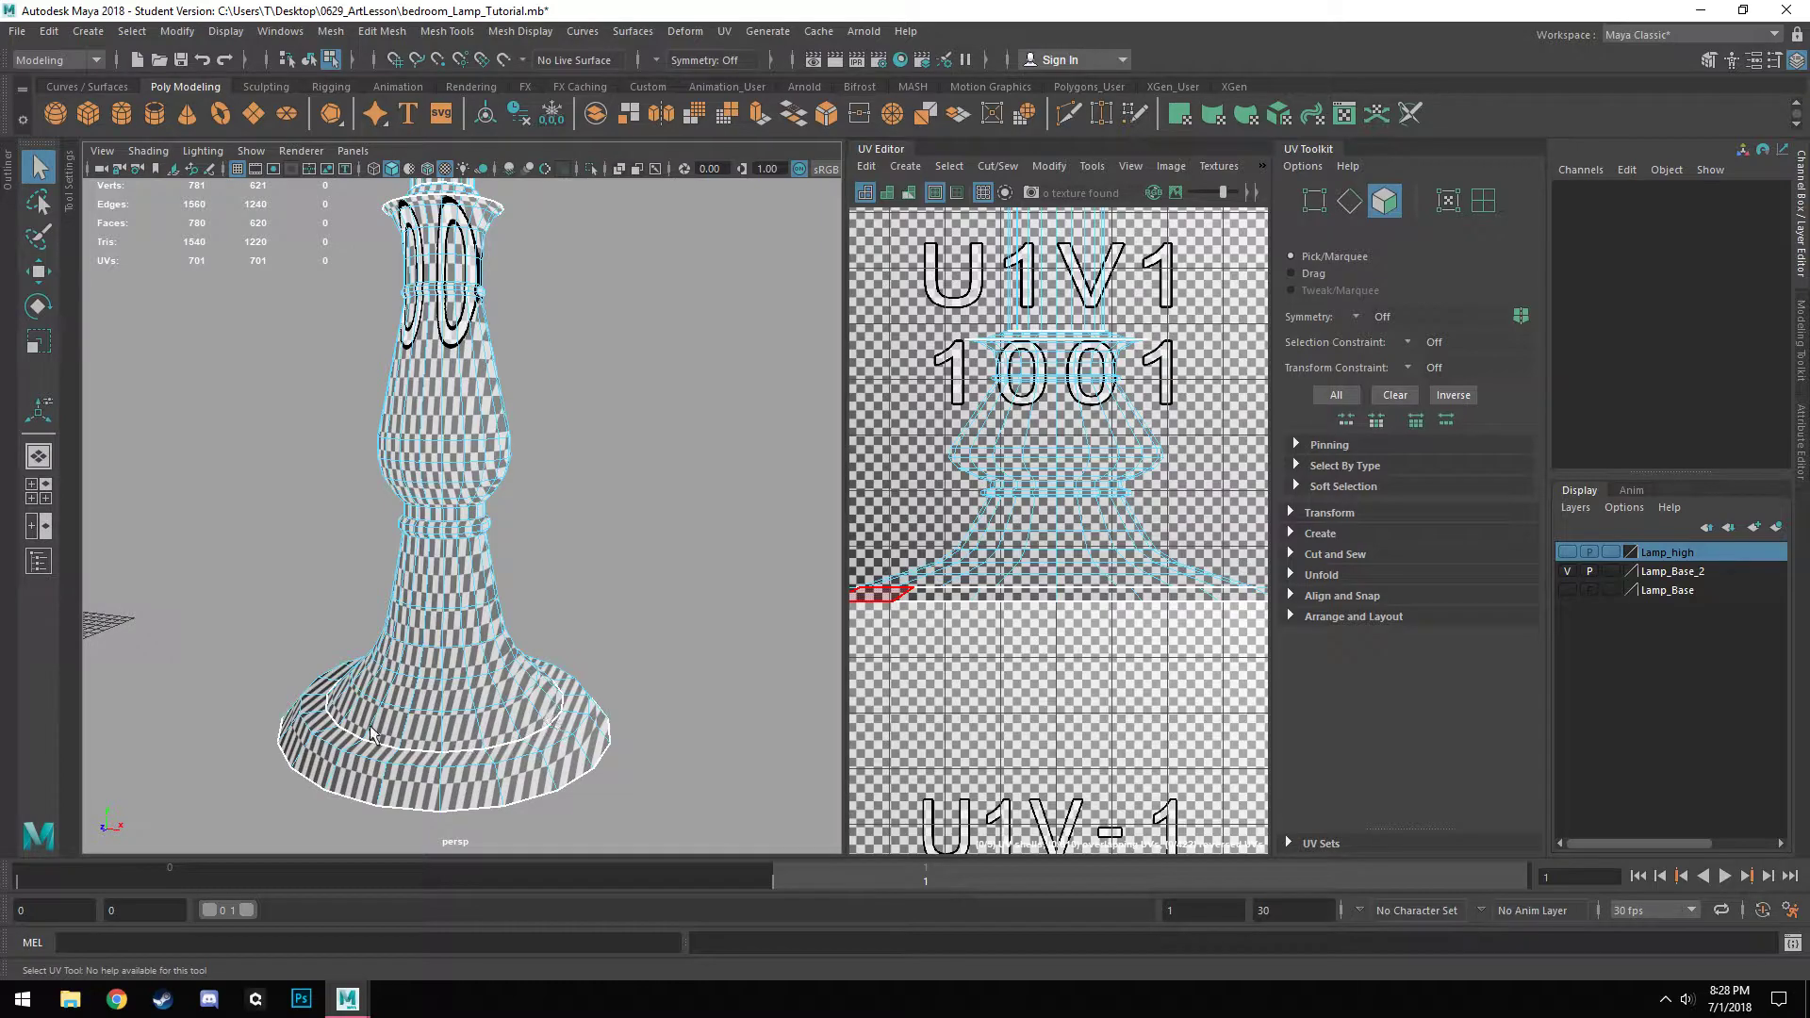
scroll(499, 688, up, 5)
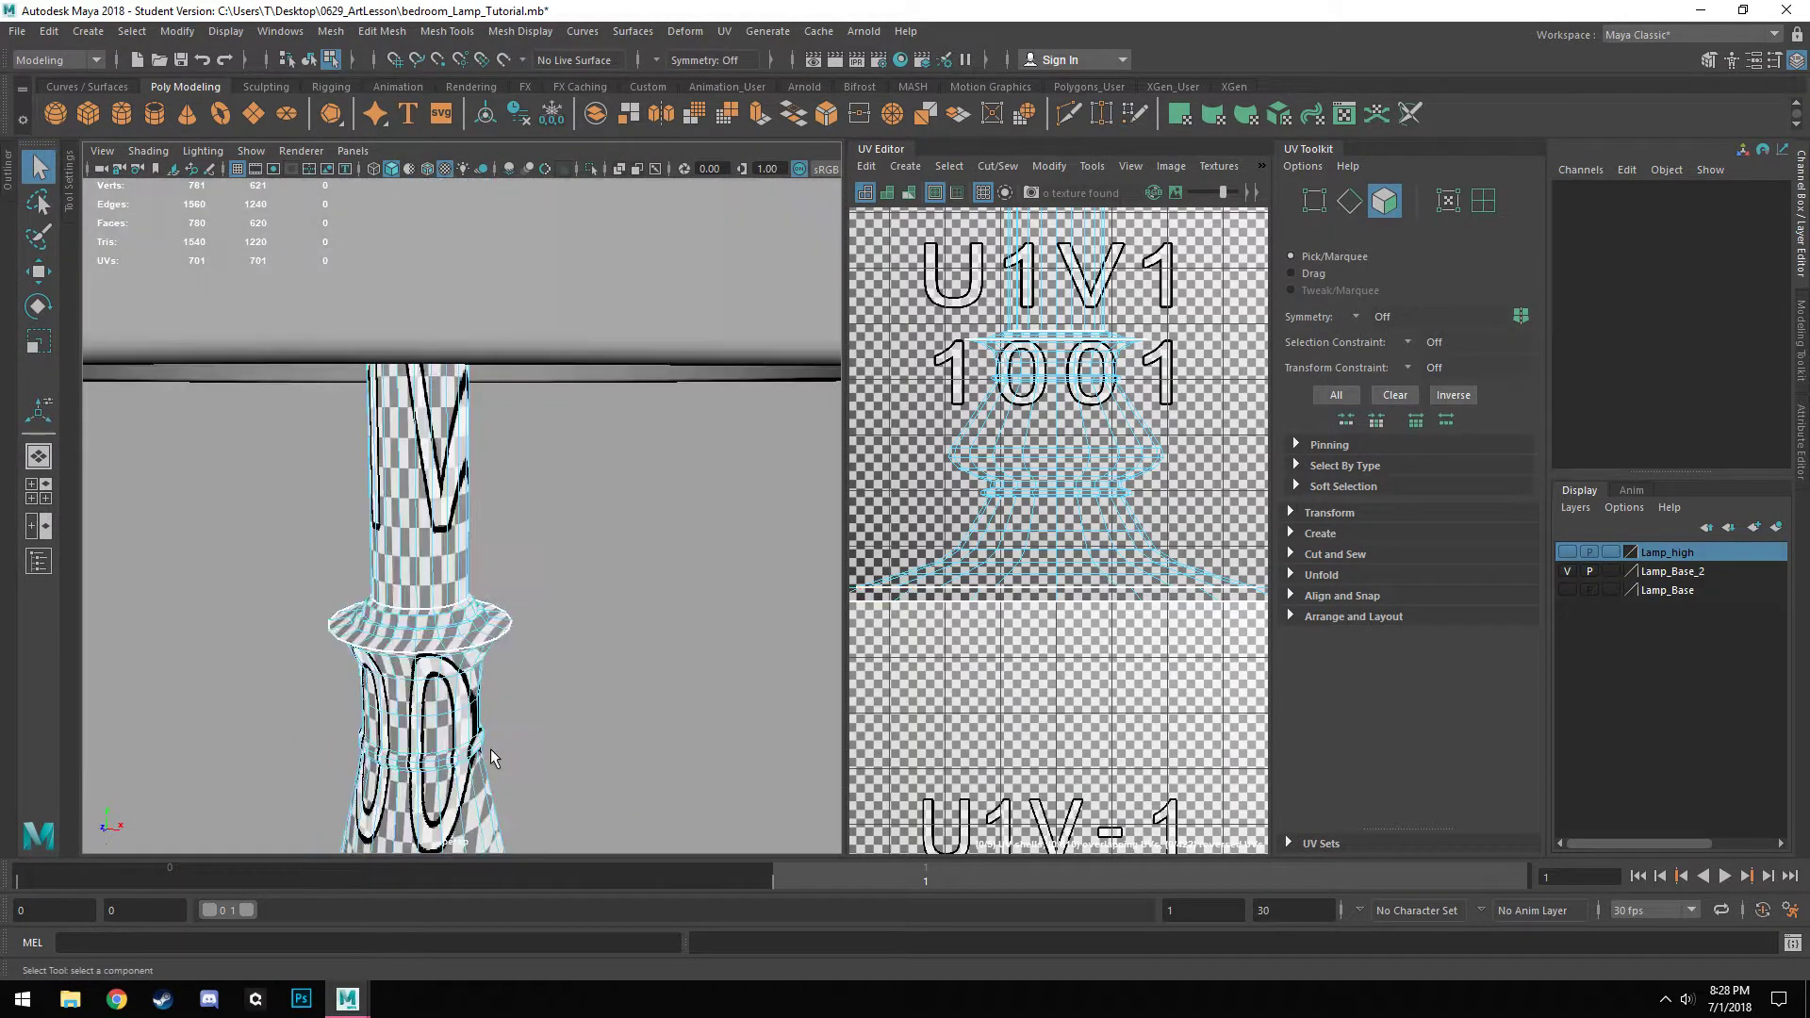
double_click(396, 653)
scroll(400, 655, down, 5)
alt+middle_drag(476, 349, 490, 844)
alt+drag(458, 617, 514, 201)
alt+drag(716, 658, 1214, 659)
alt+drag(659, 686, 736, 631)
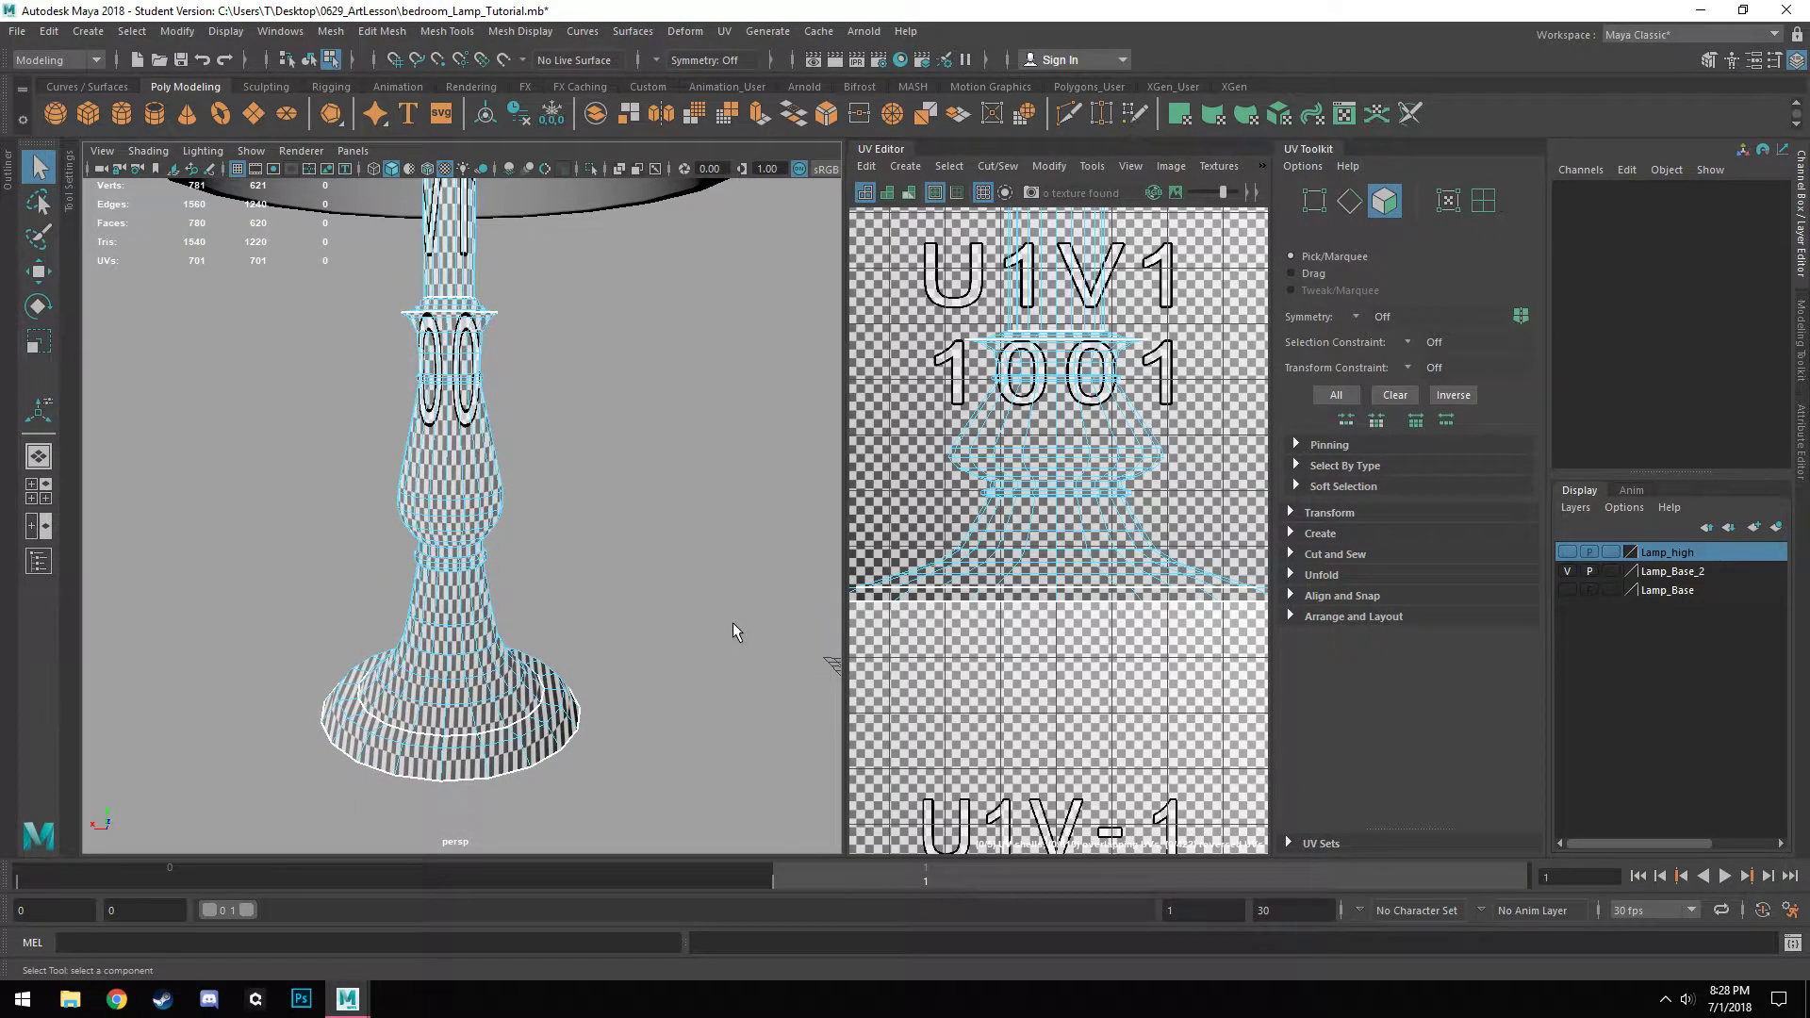
Switch to edge selection and select a vertical edge loop running along the length of the lamp stand.
scroll(447, 607, up, 5)
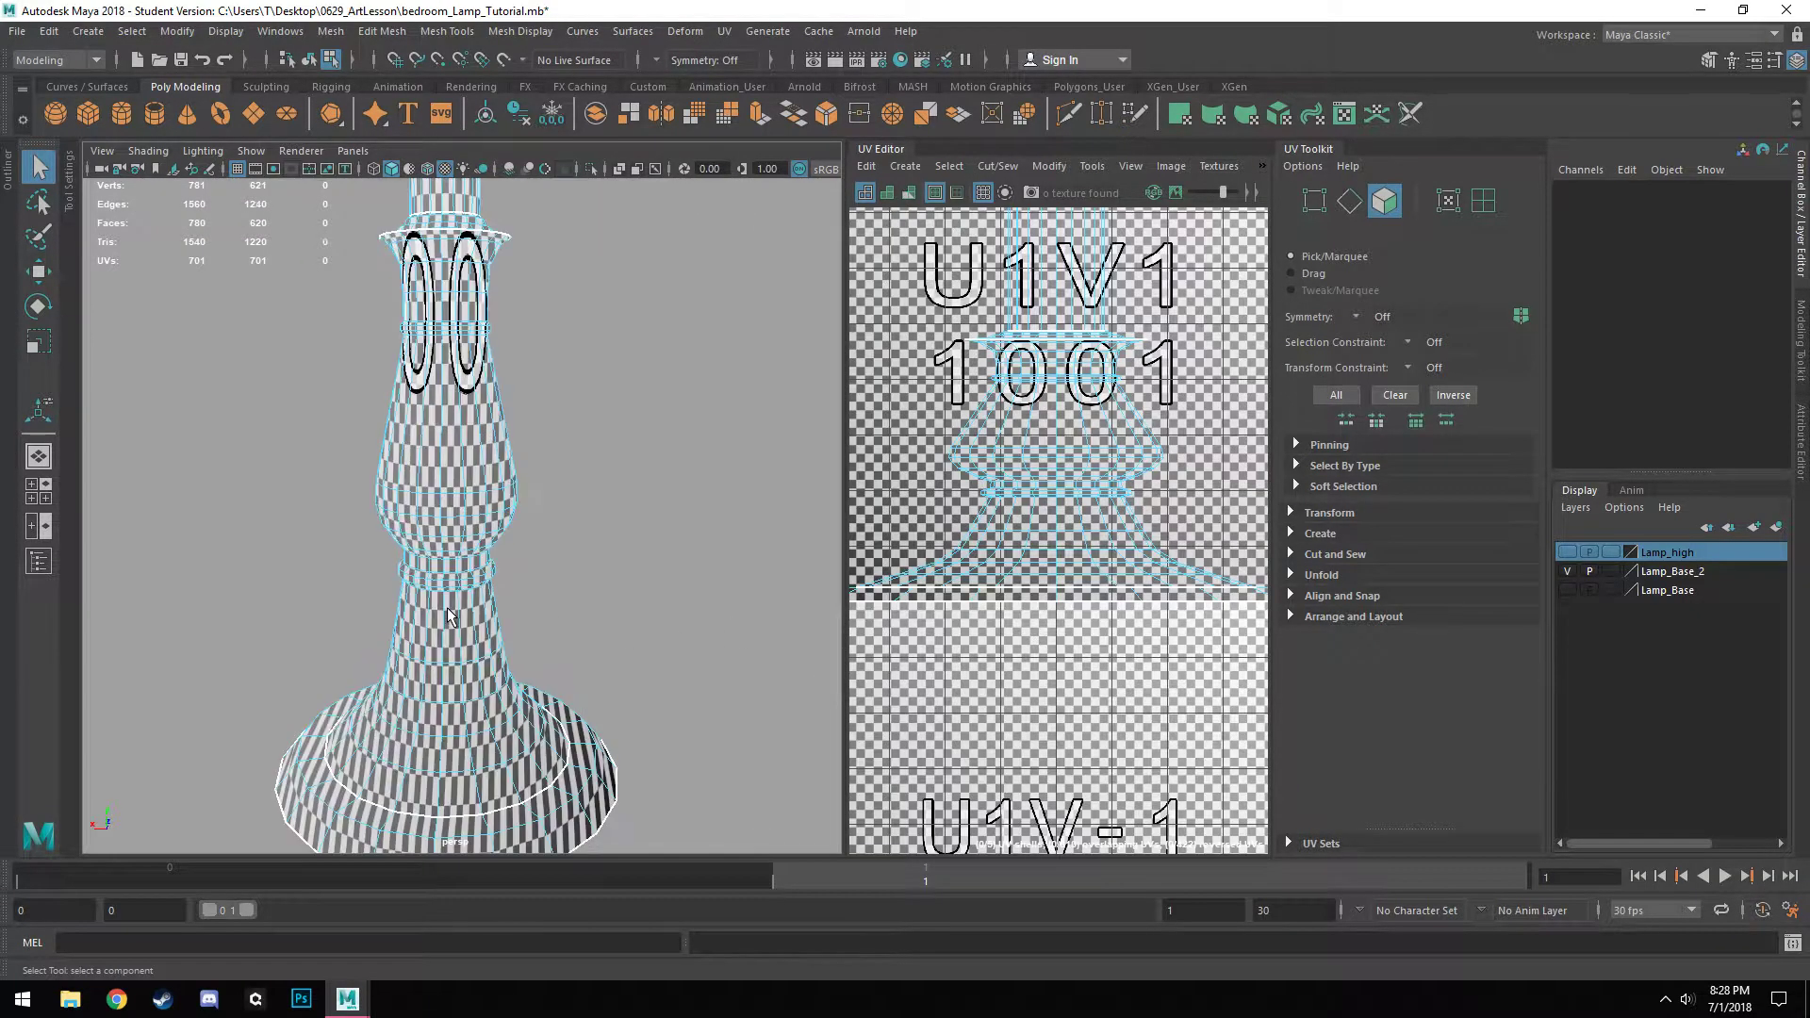
right_drag(441, 455, 442, 506)
right_drag(437, 405, 439, 406)
double_click(459, 426)
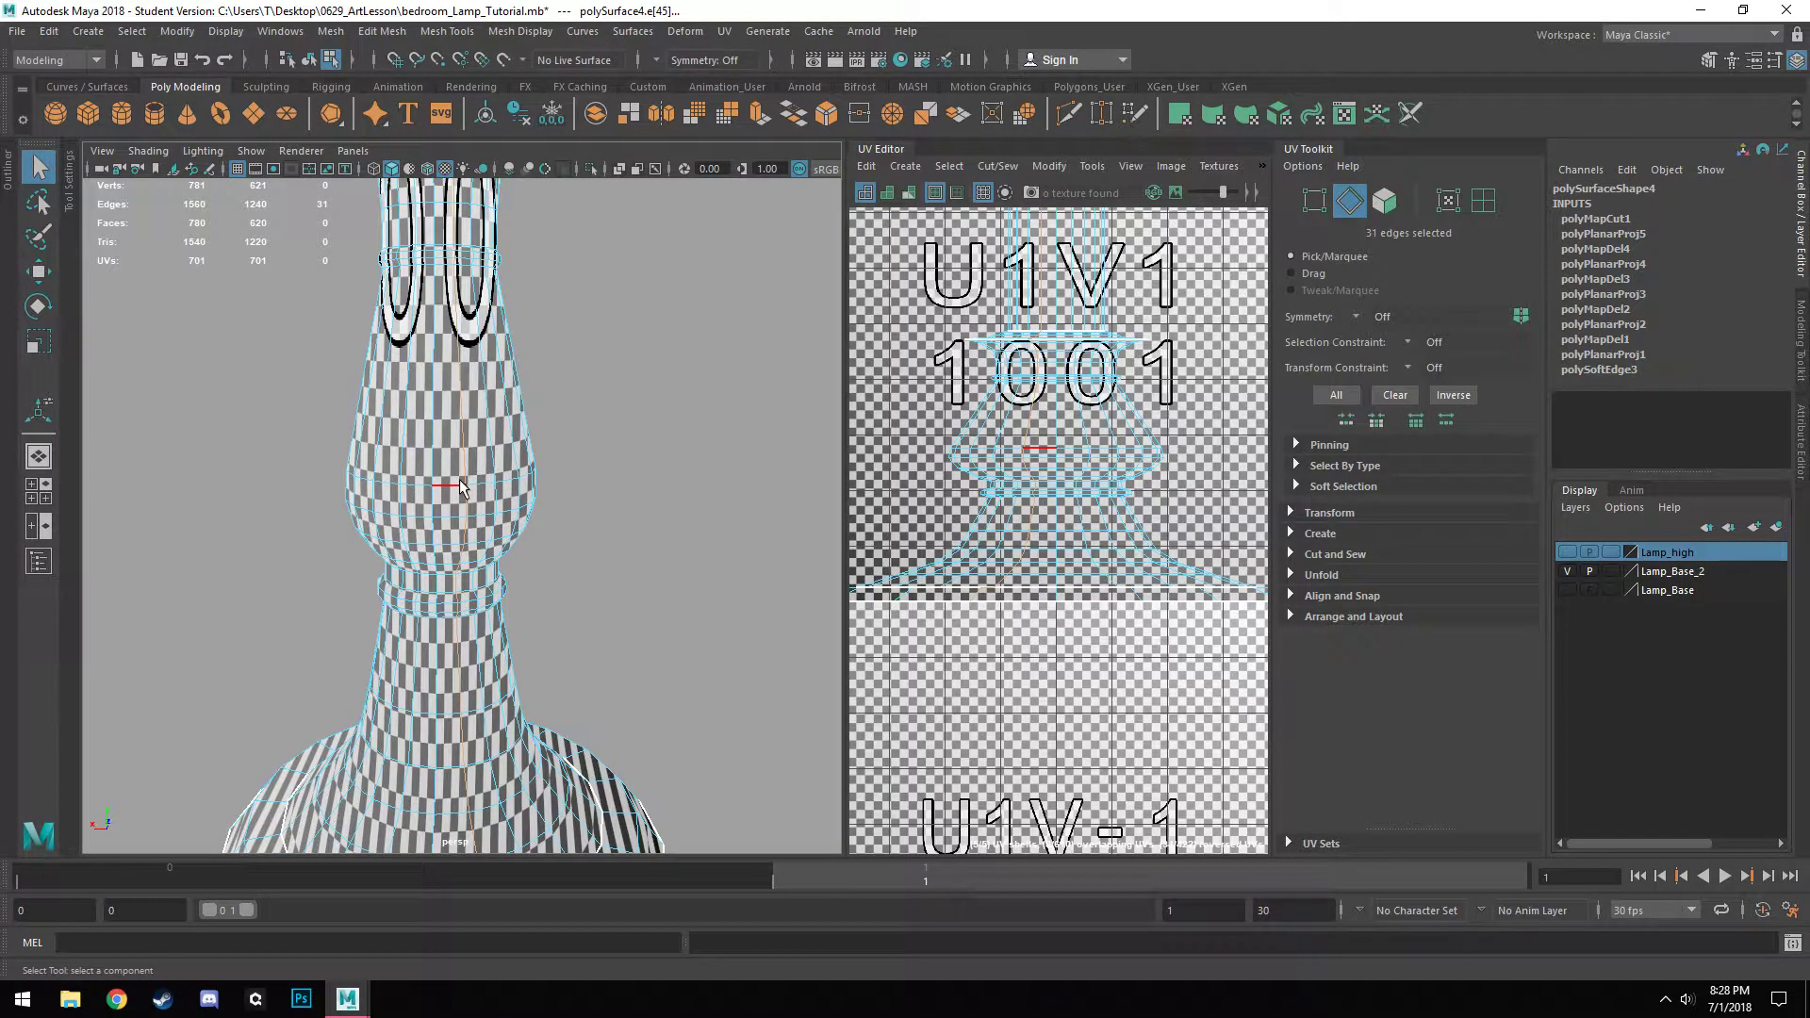
Deselect the vertical loop's edges at the foot that lie beyond the foot seam.
scroll(460, 478, down, 5)
alt+drag(524, 658, 519, 731)
scroll(540, 767, up, 2)
scroll(516, 795, up, 8)
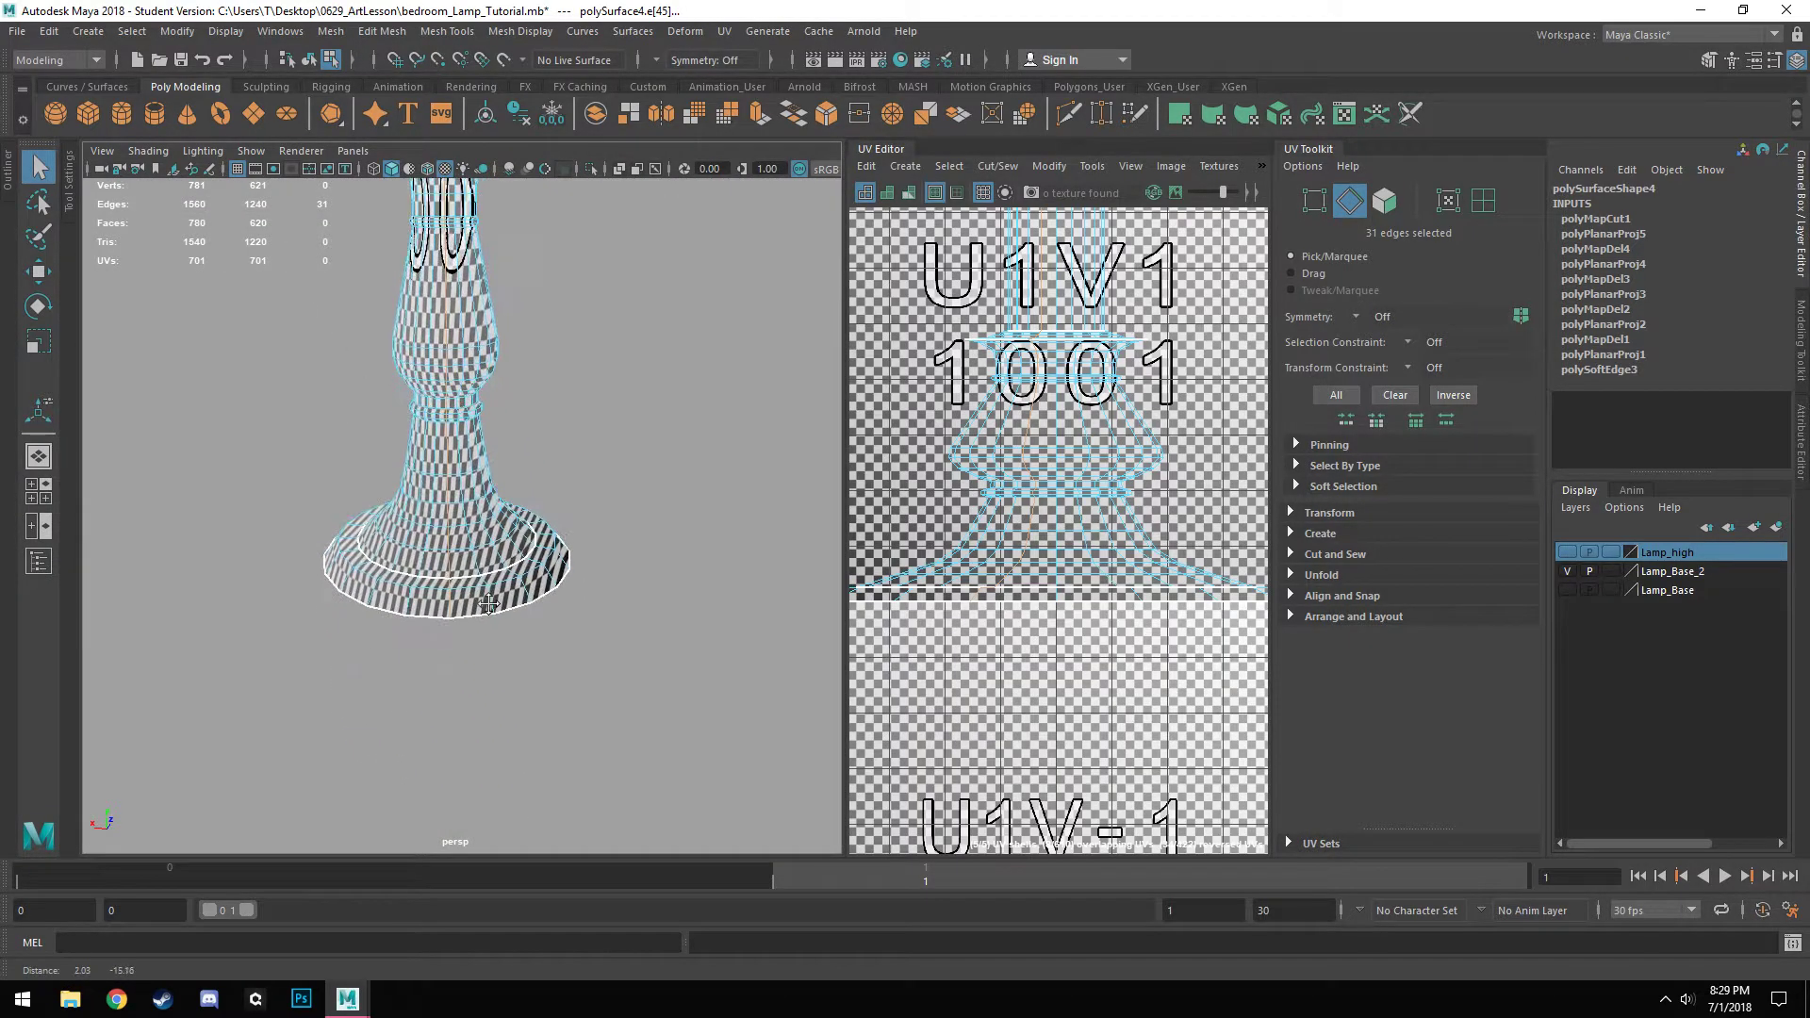
scroll(510, 671, up, 3)
alt+middle_drag(520, 694, 516, 507)
alt+drag(486, 462, 340, 540)
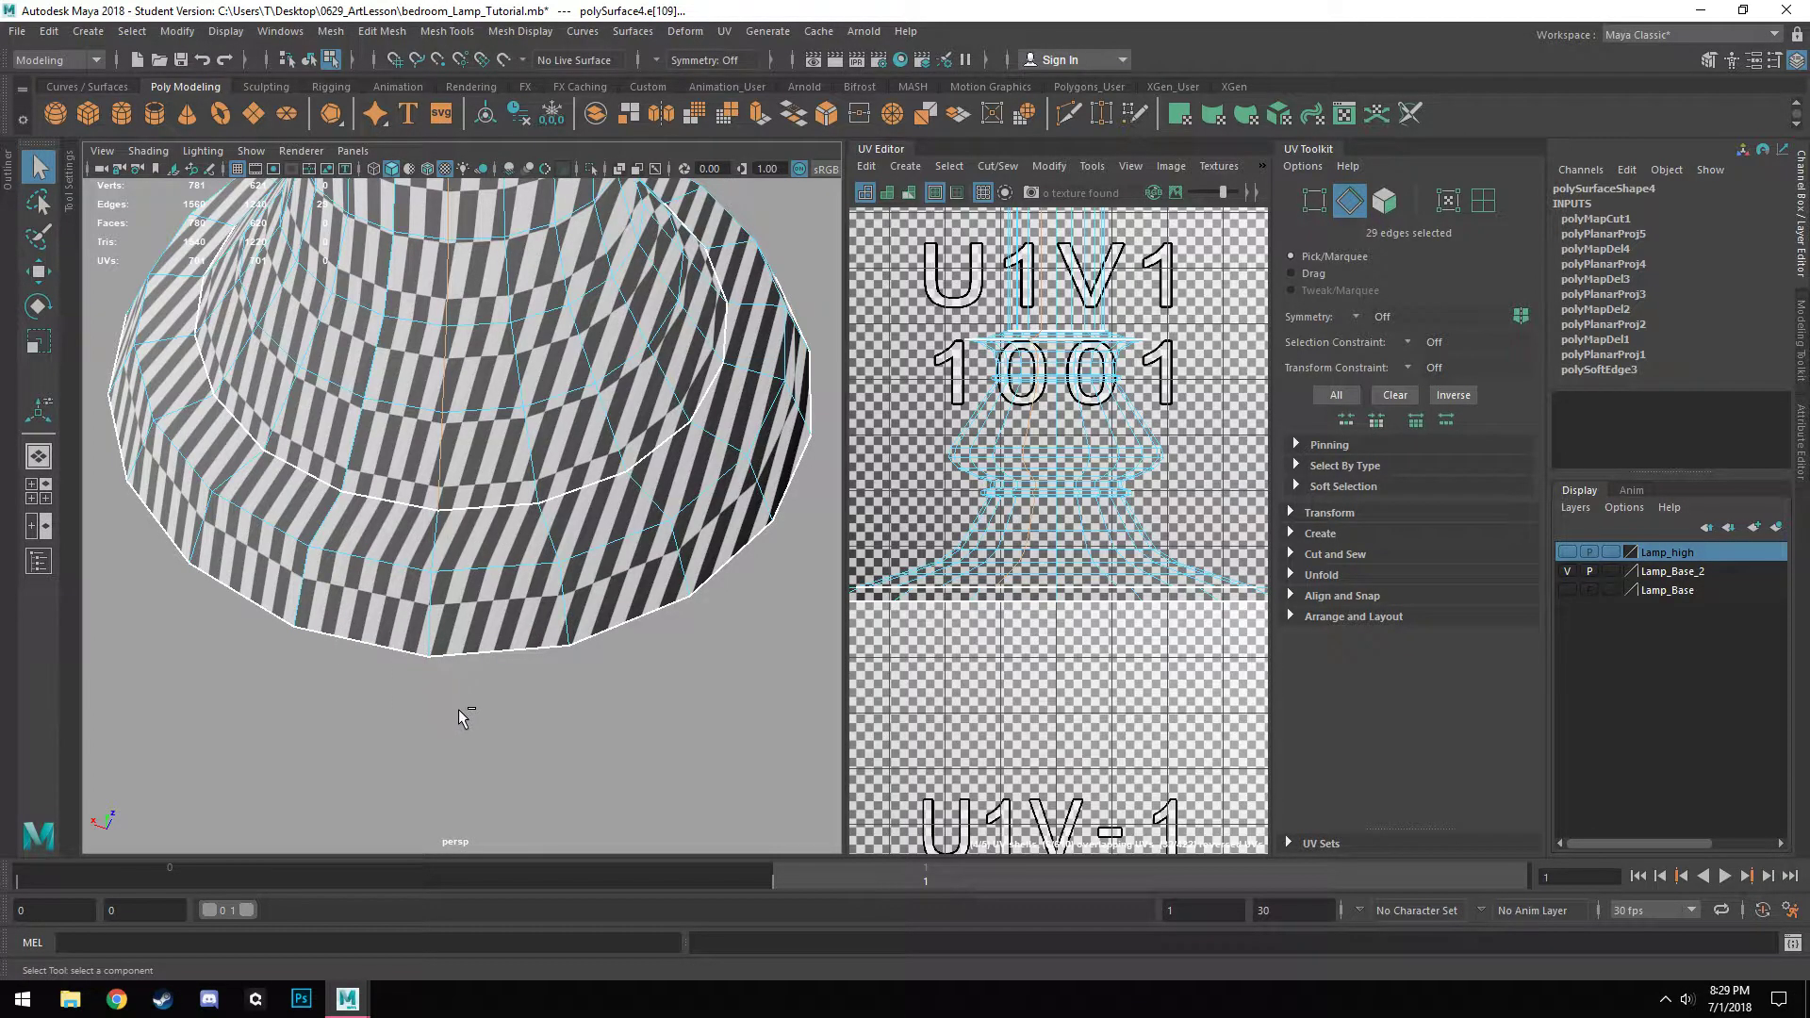
scroll(474, 716, down, 6)
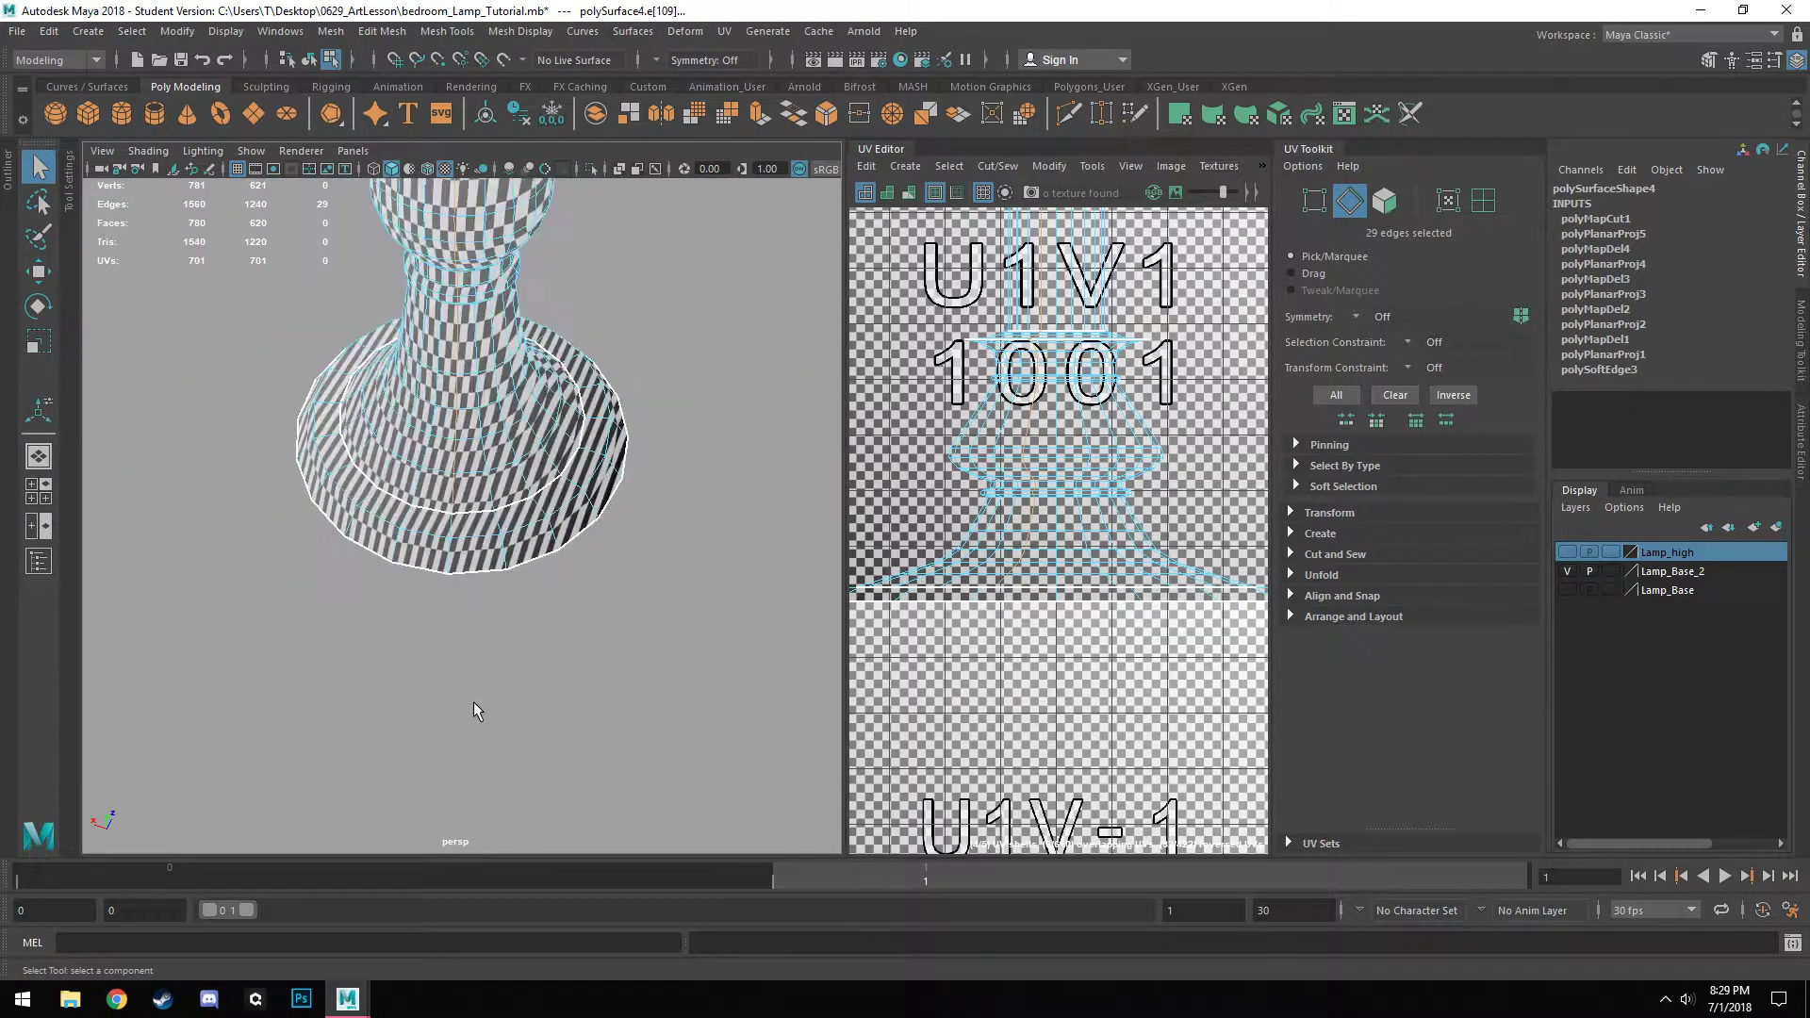
alt+middle_drag(473, 463, 474, 706)
key(f)
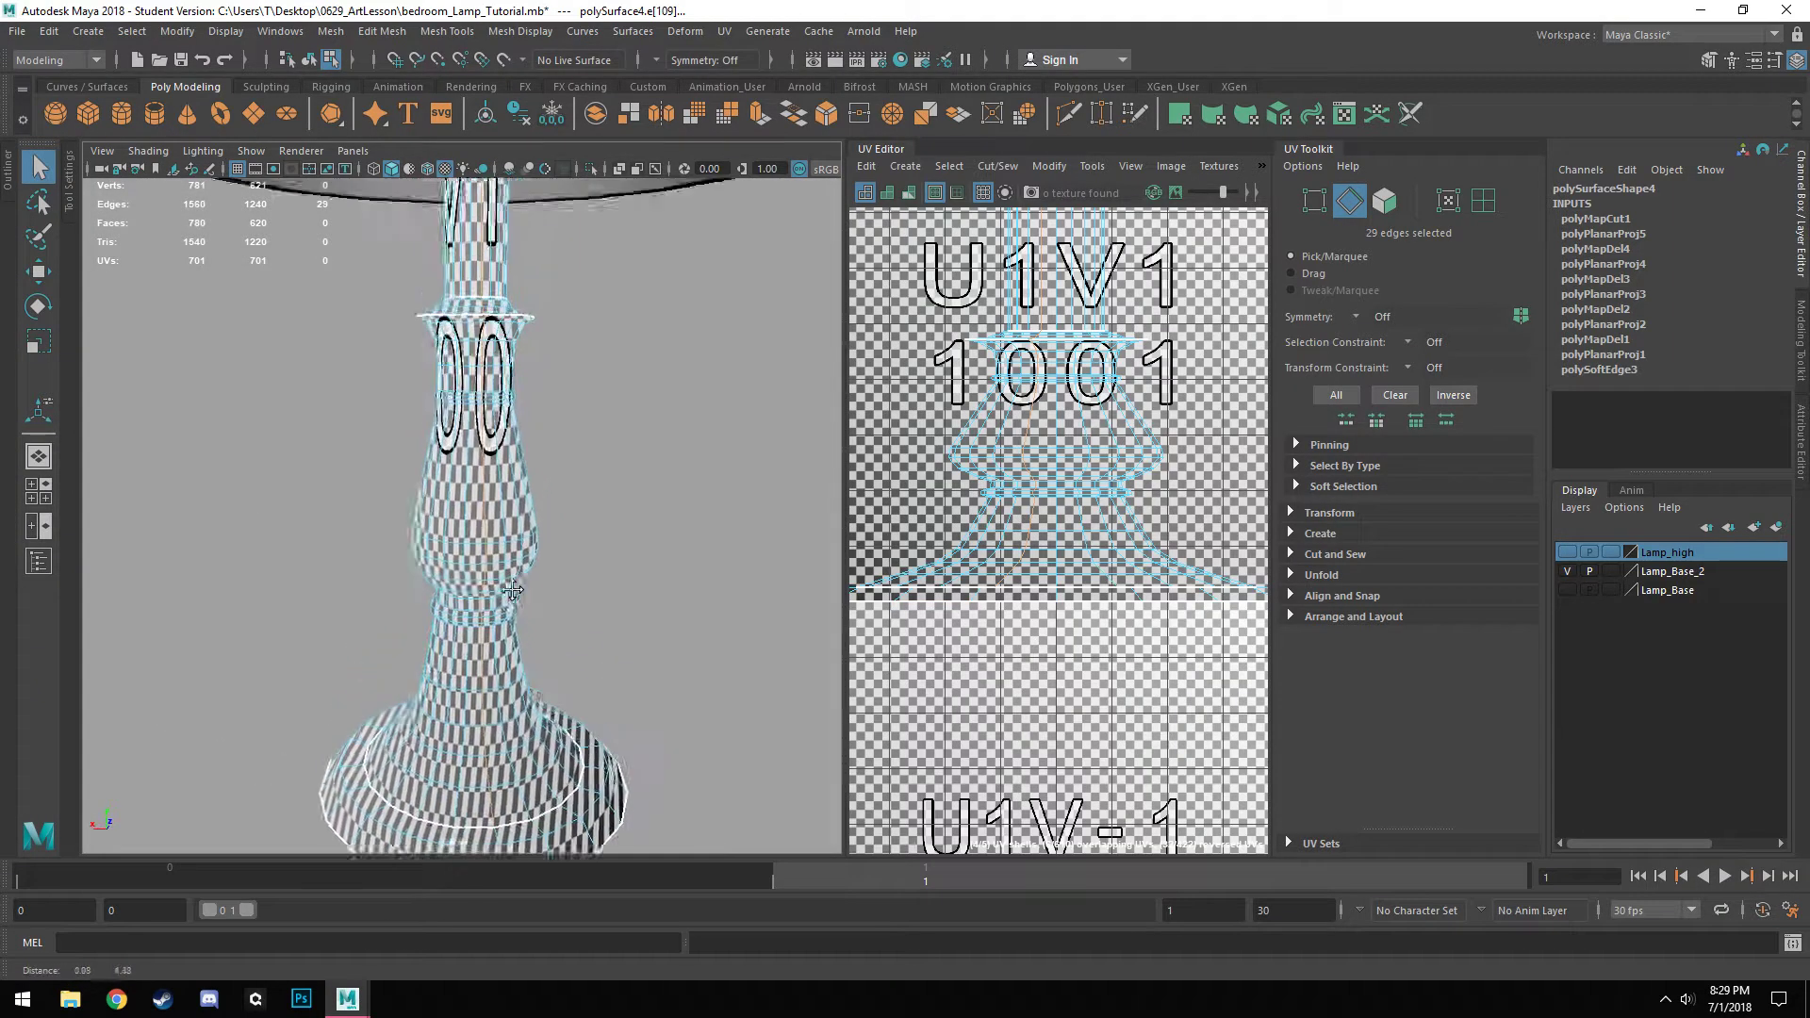
Deselect the vertical loop's edges across the cap at the top of the stem.
alt+drag(478, 729, 402, 309)
scroll(424, 406, down, 8)
alt+middle_drag(451, 353, 465, 831)
alt+drag(391, 528, 443, 740)
scroll(460, 758, up, 6)
alt+middle_drag(460, 757, 451, 494)
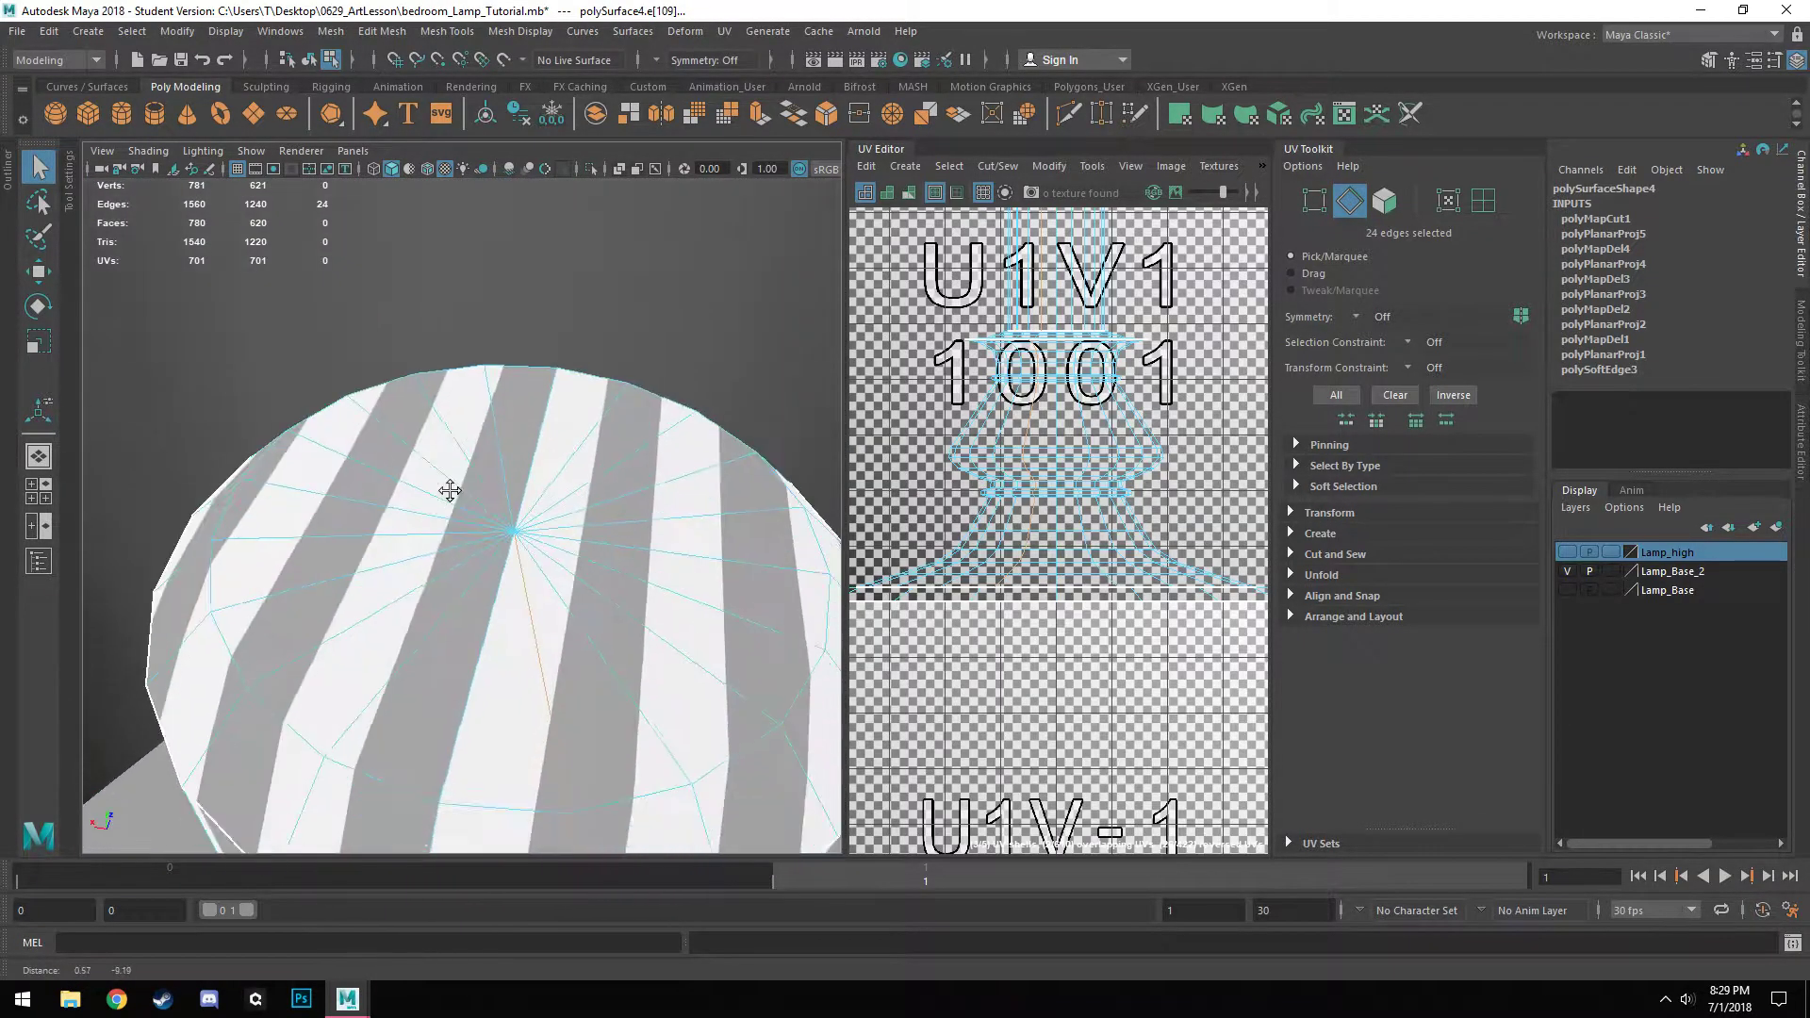
scroll(470, 521, down, 4)
ctrl+drag(450, 504, 514, 608)
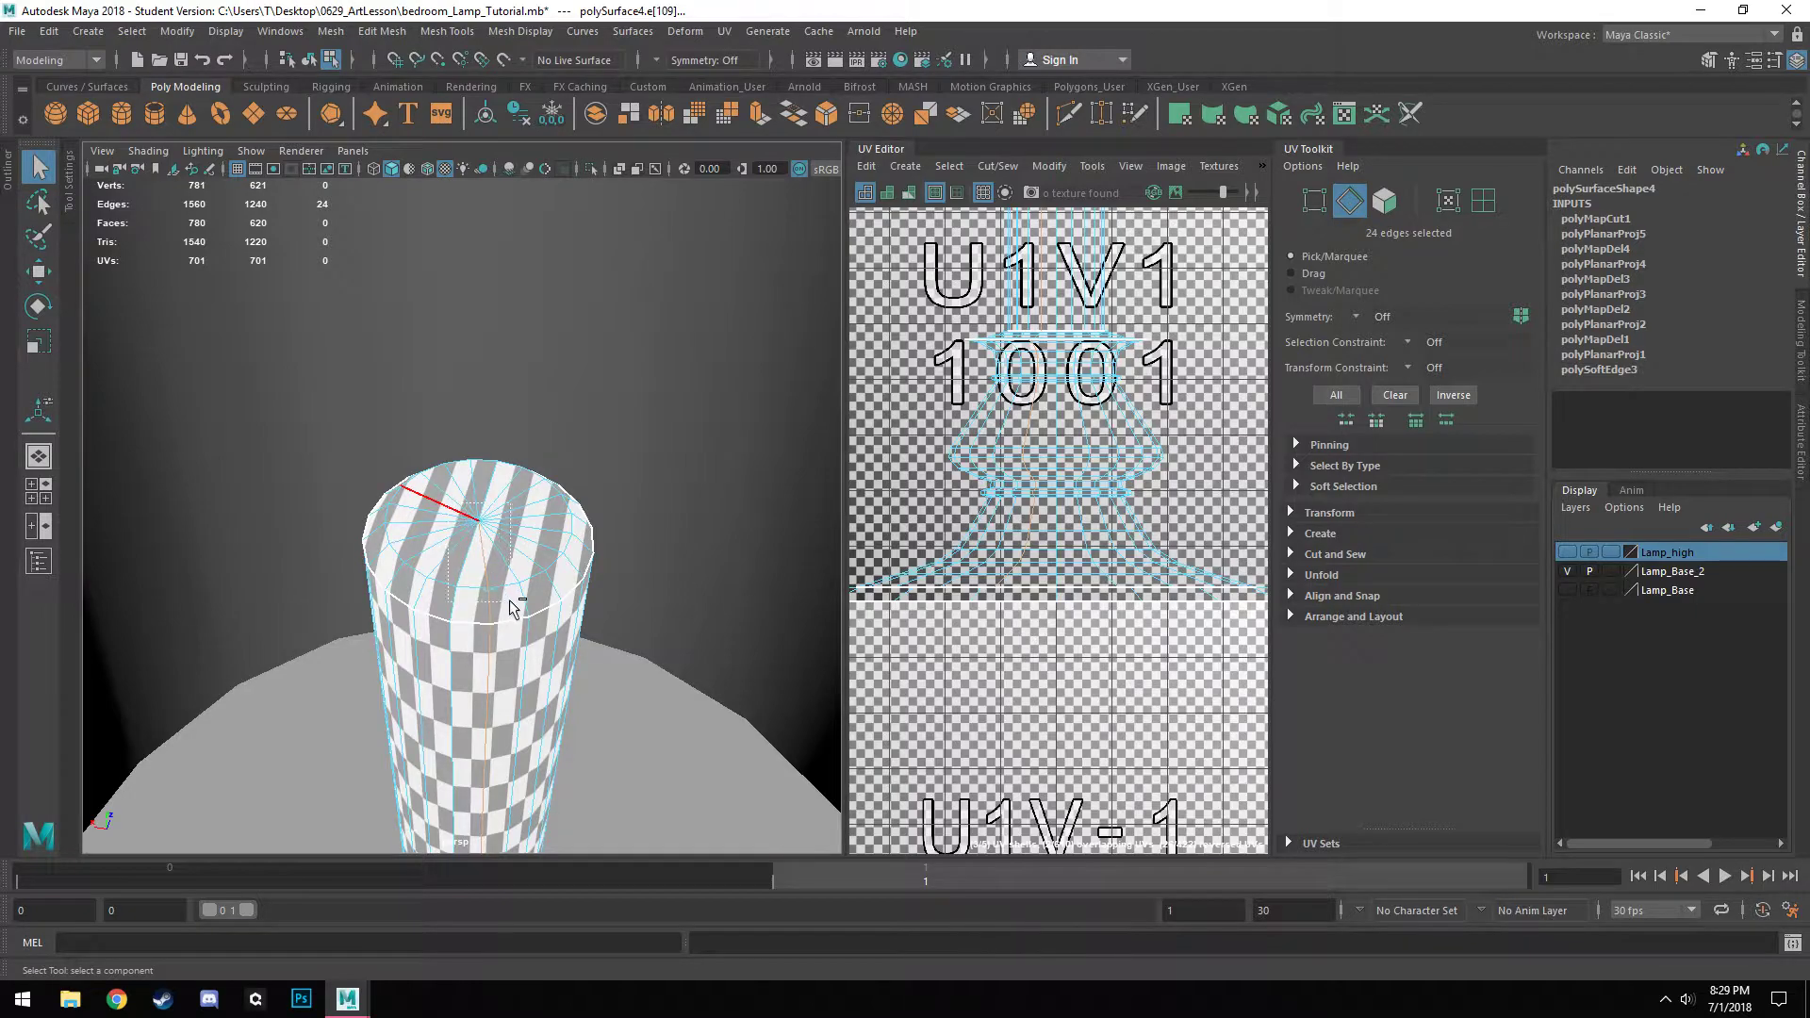
Check the remaining vertical edge selection along the stand and cut the UVs along it.
scroll(514, 613, down, 8)
alt+drag(543, 740, 541, 602)
alt+middle_drag(562, 781, 588, 604)
scroll(588, 596, up, 4)
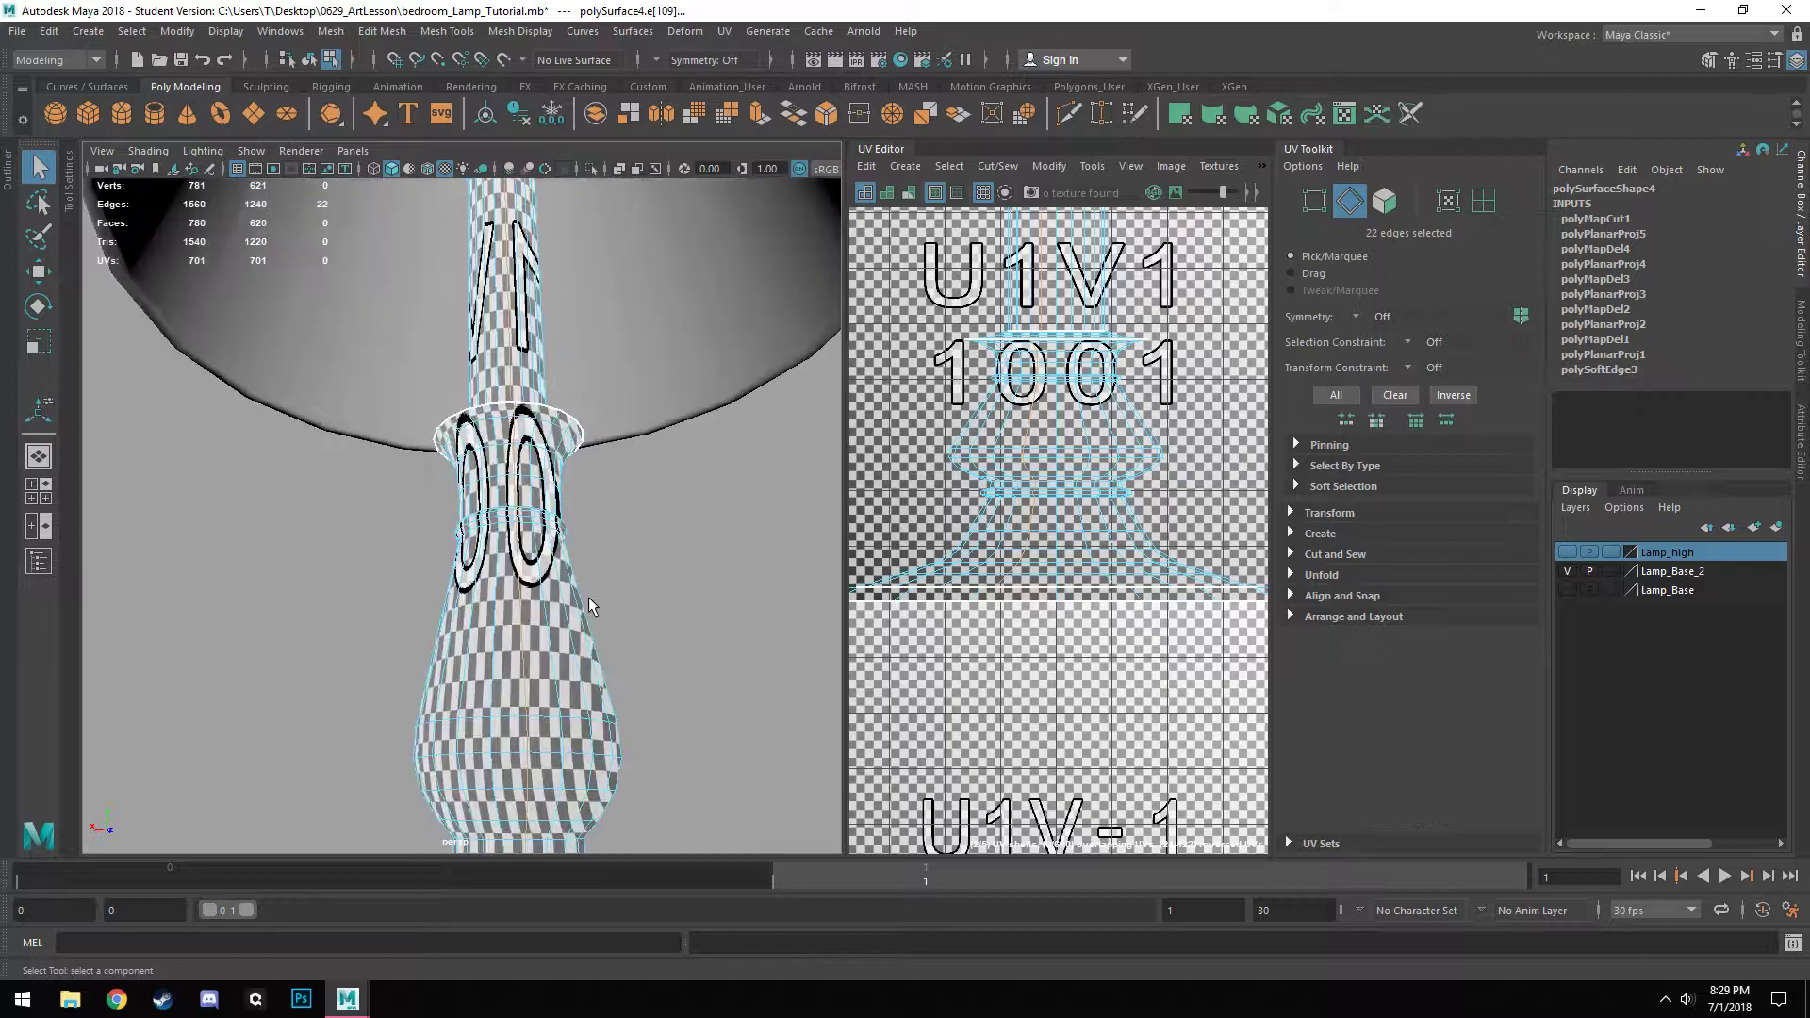
alt+drag(594, 659, 606, 705)
alt+drag(658, 772, 782, 716)
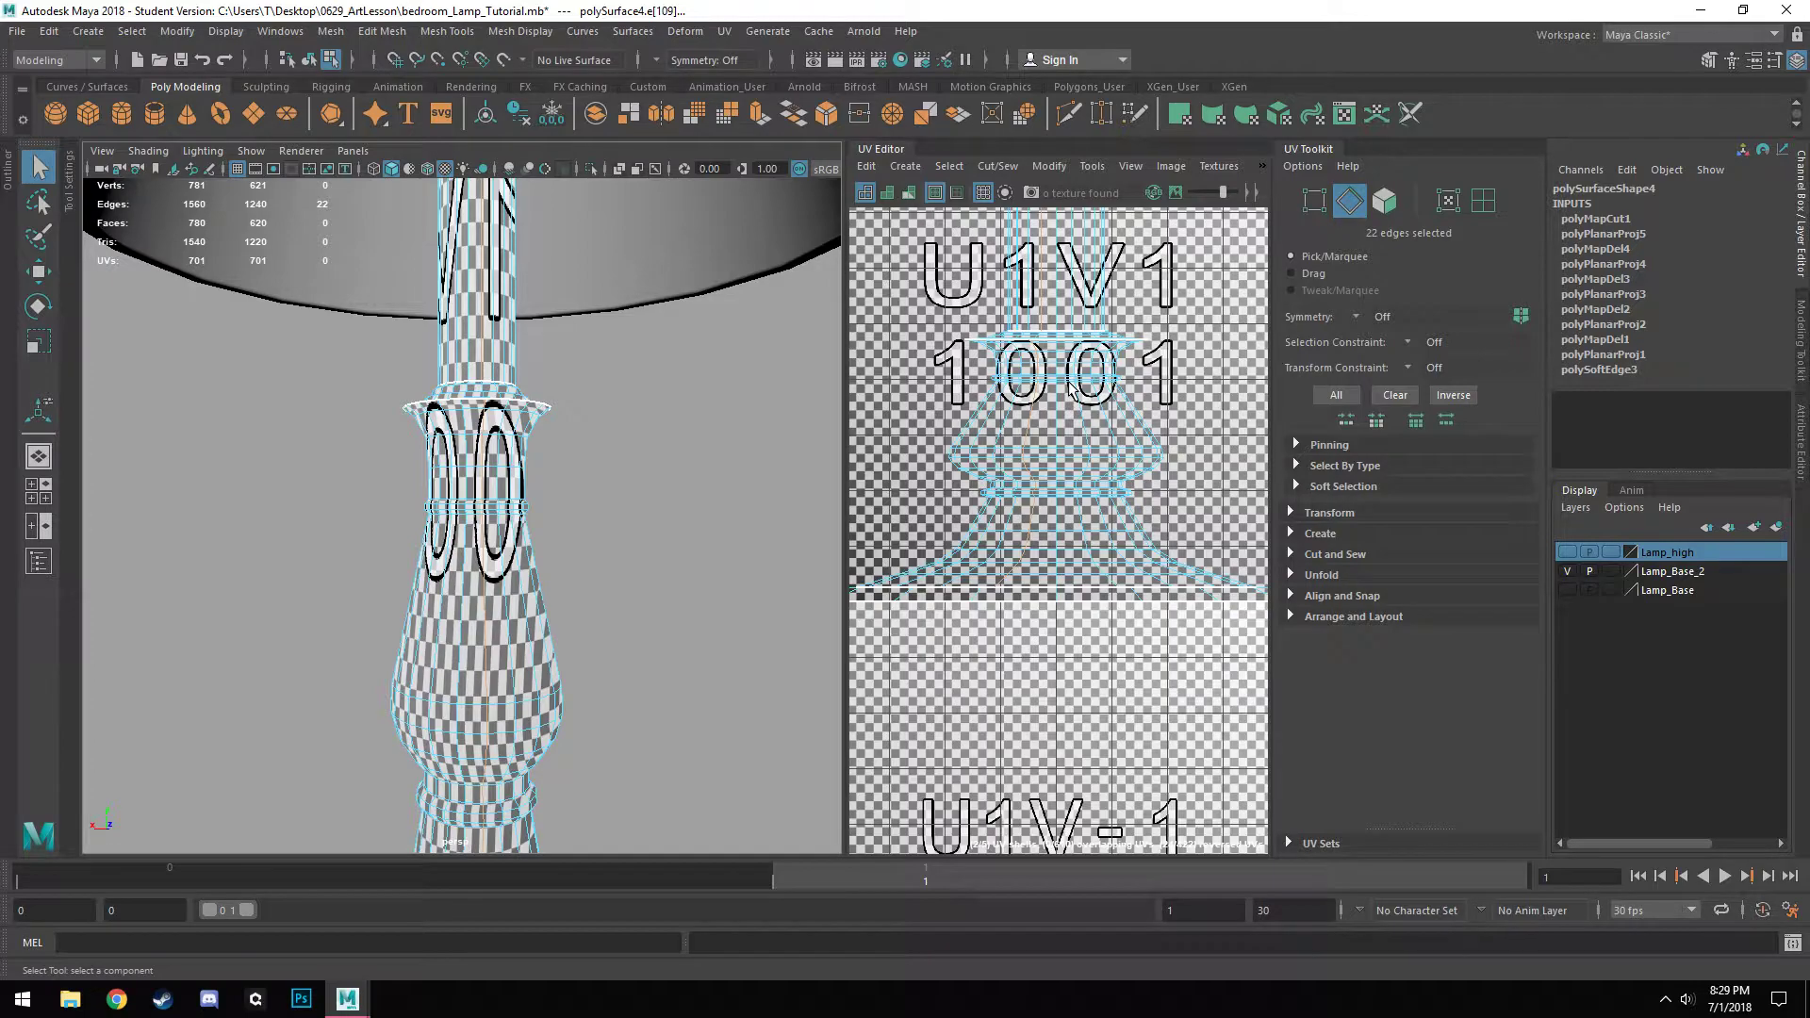
key(shift+x)
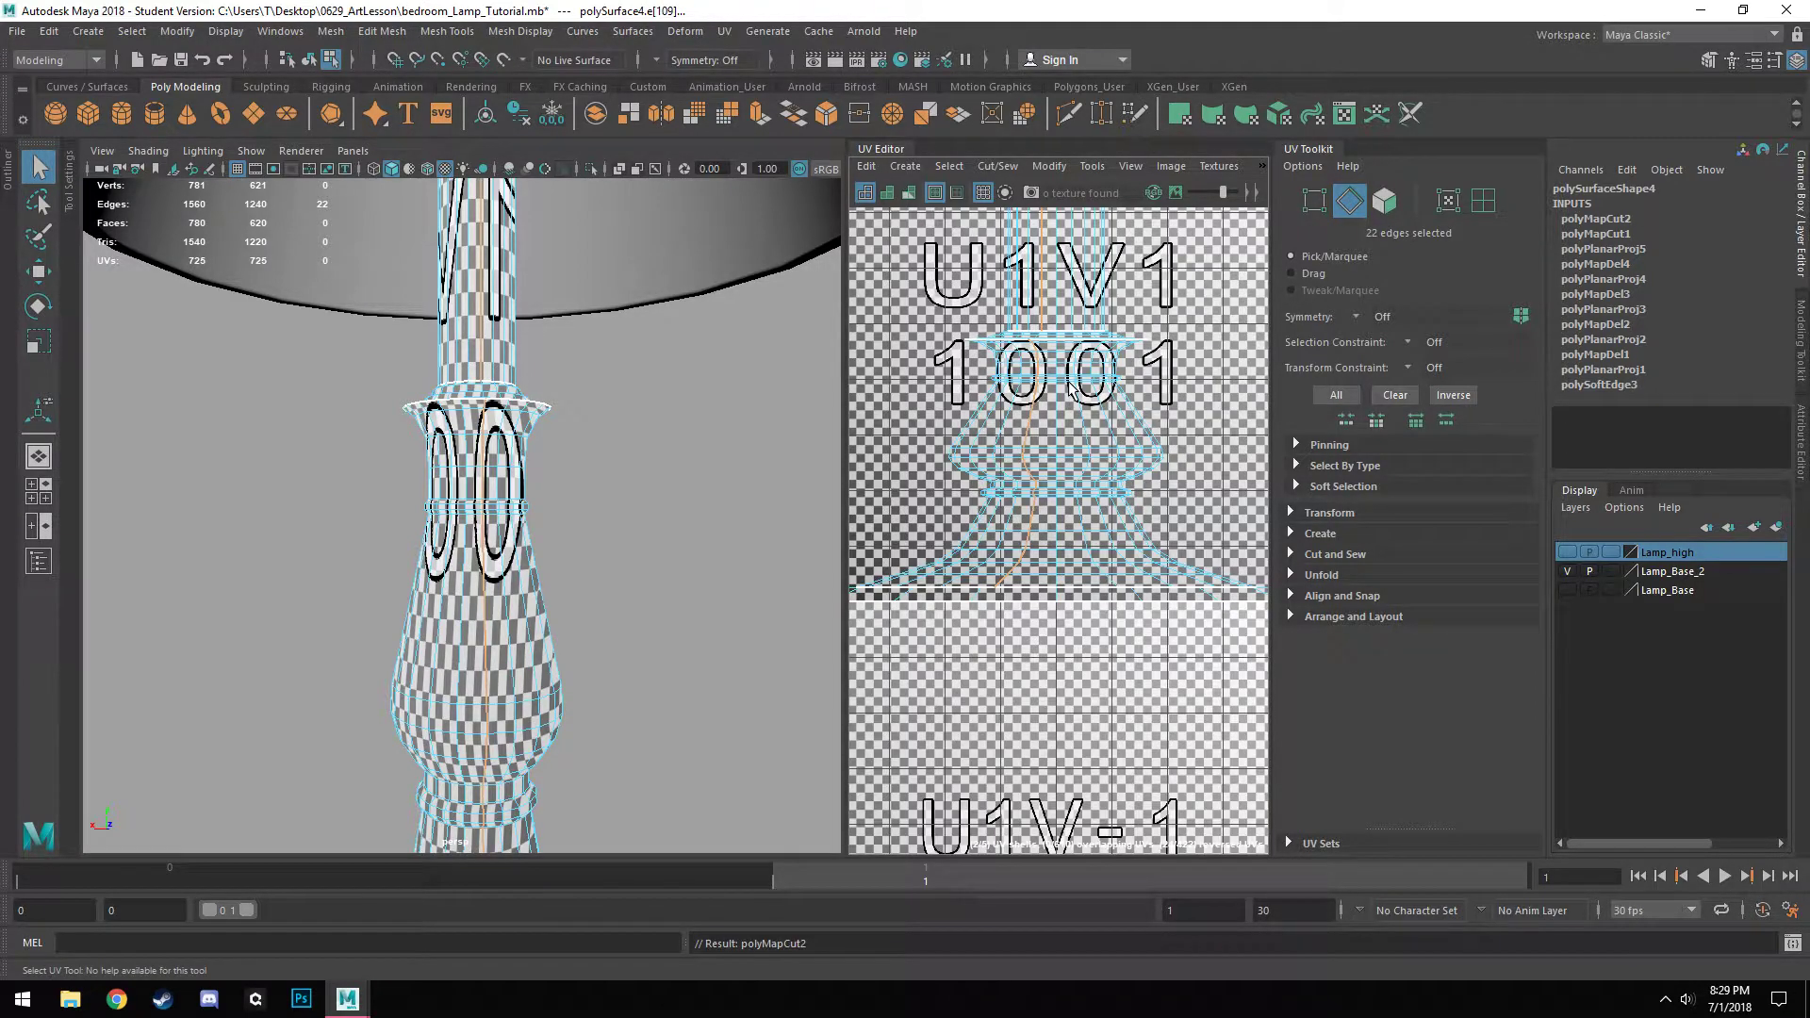
Return to object mode, select the lamp stand, and inspect the vertical seam along its length.
right_drag(485, 490, 537, 427)
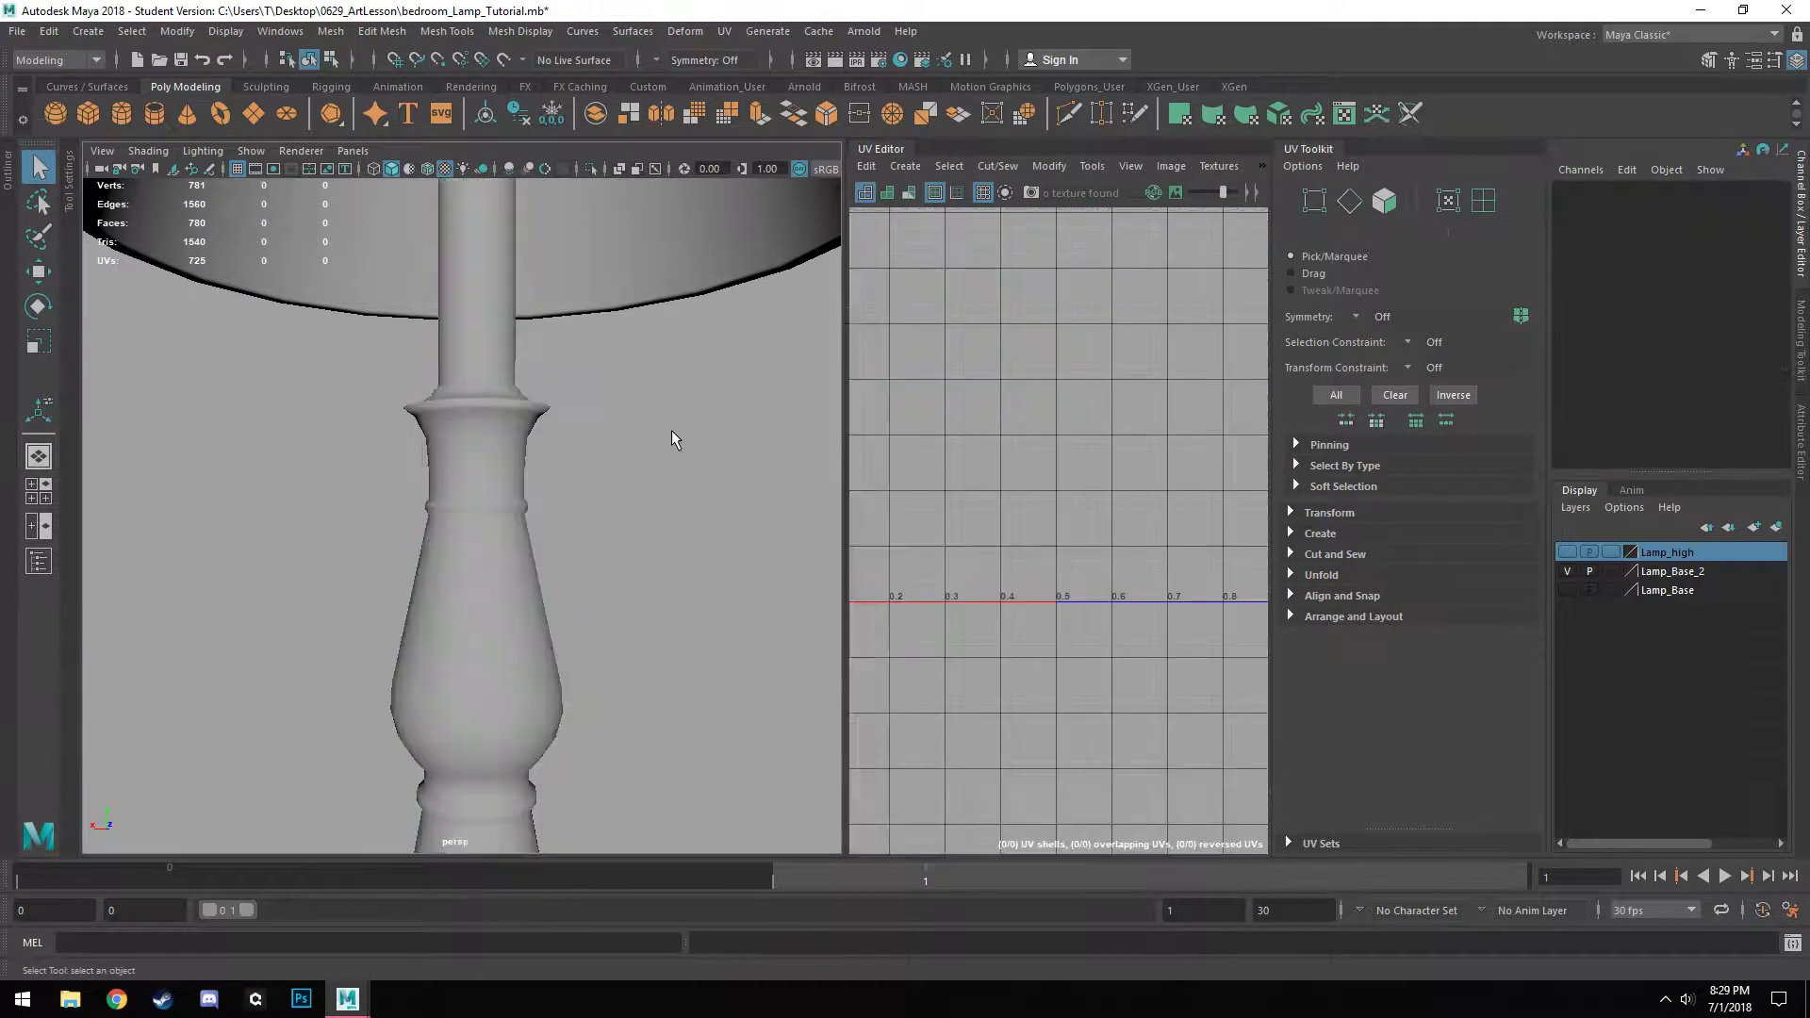
scroll(620, 638, down, 4)
alt+drag(621, 638, 666, 673)
alt+middle_drag(665, 673, 573, 647)
scroll(618, 635, up, 4)
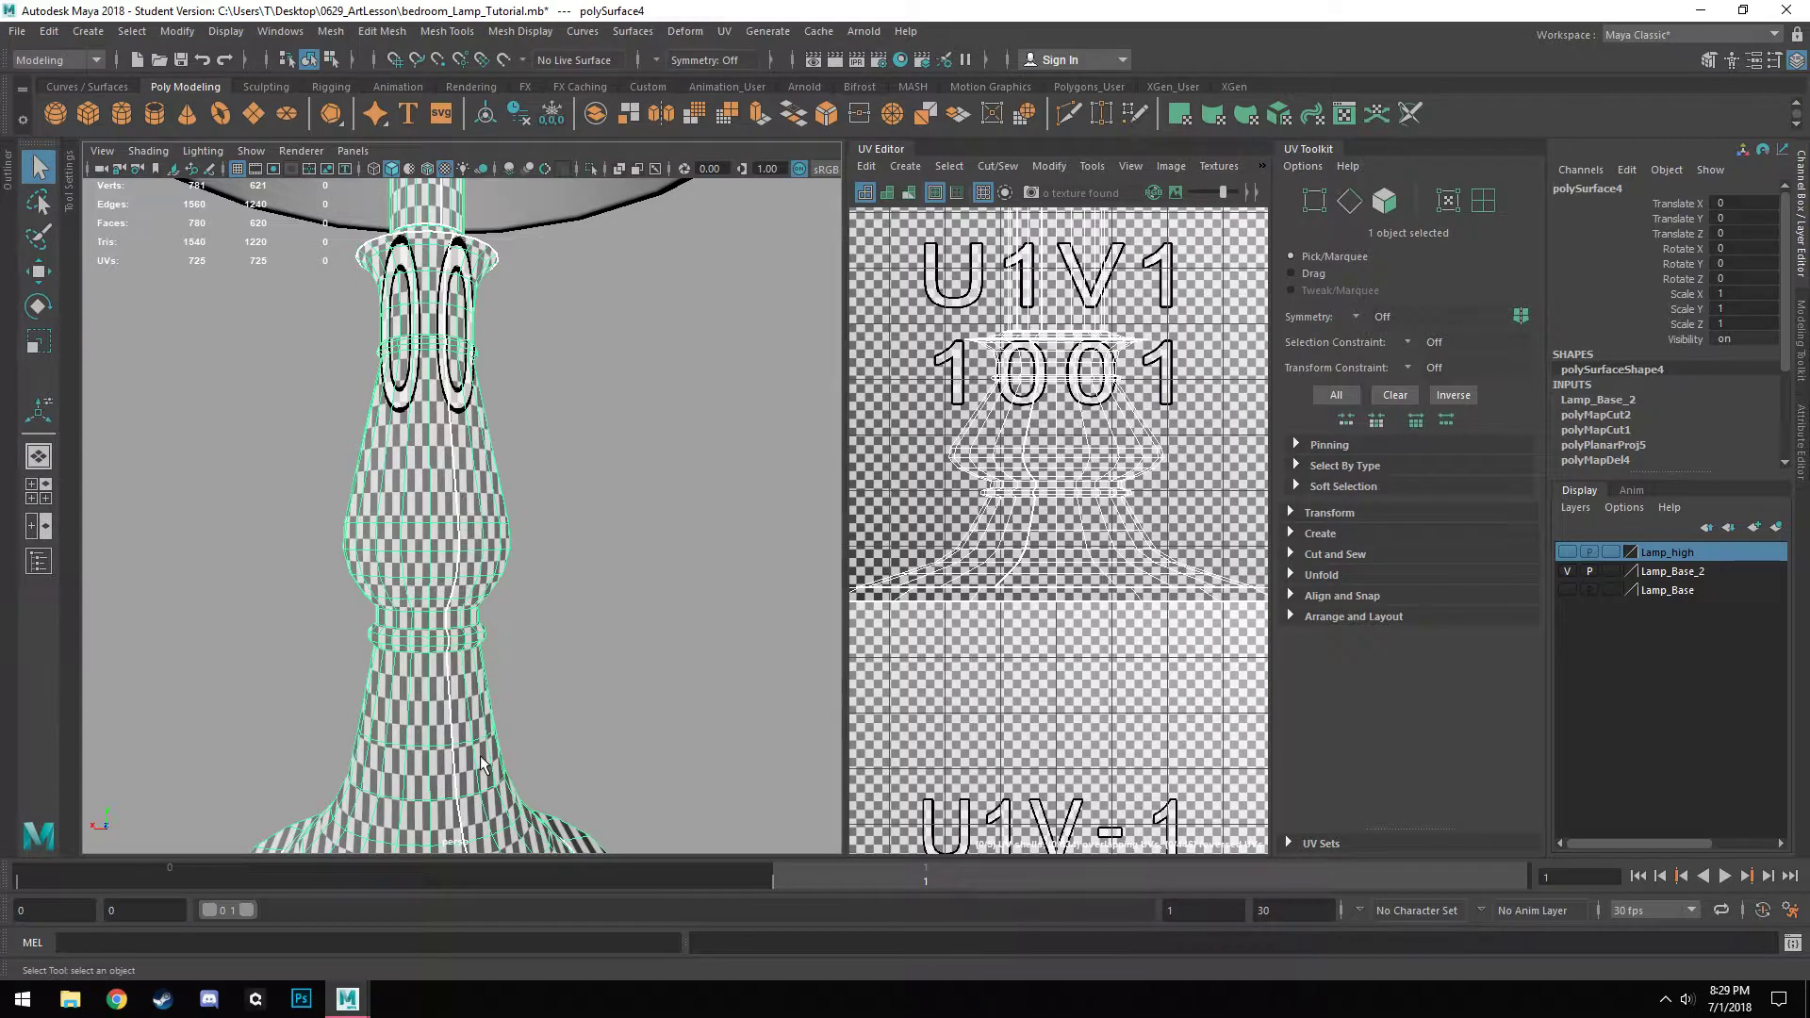
alt+middle_drag(503, 510, 528, 700)
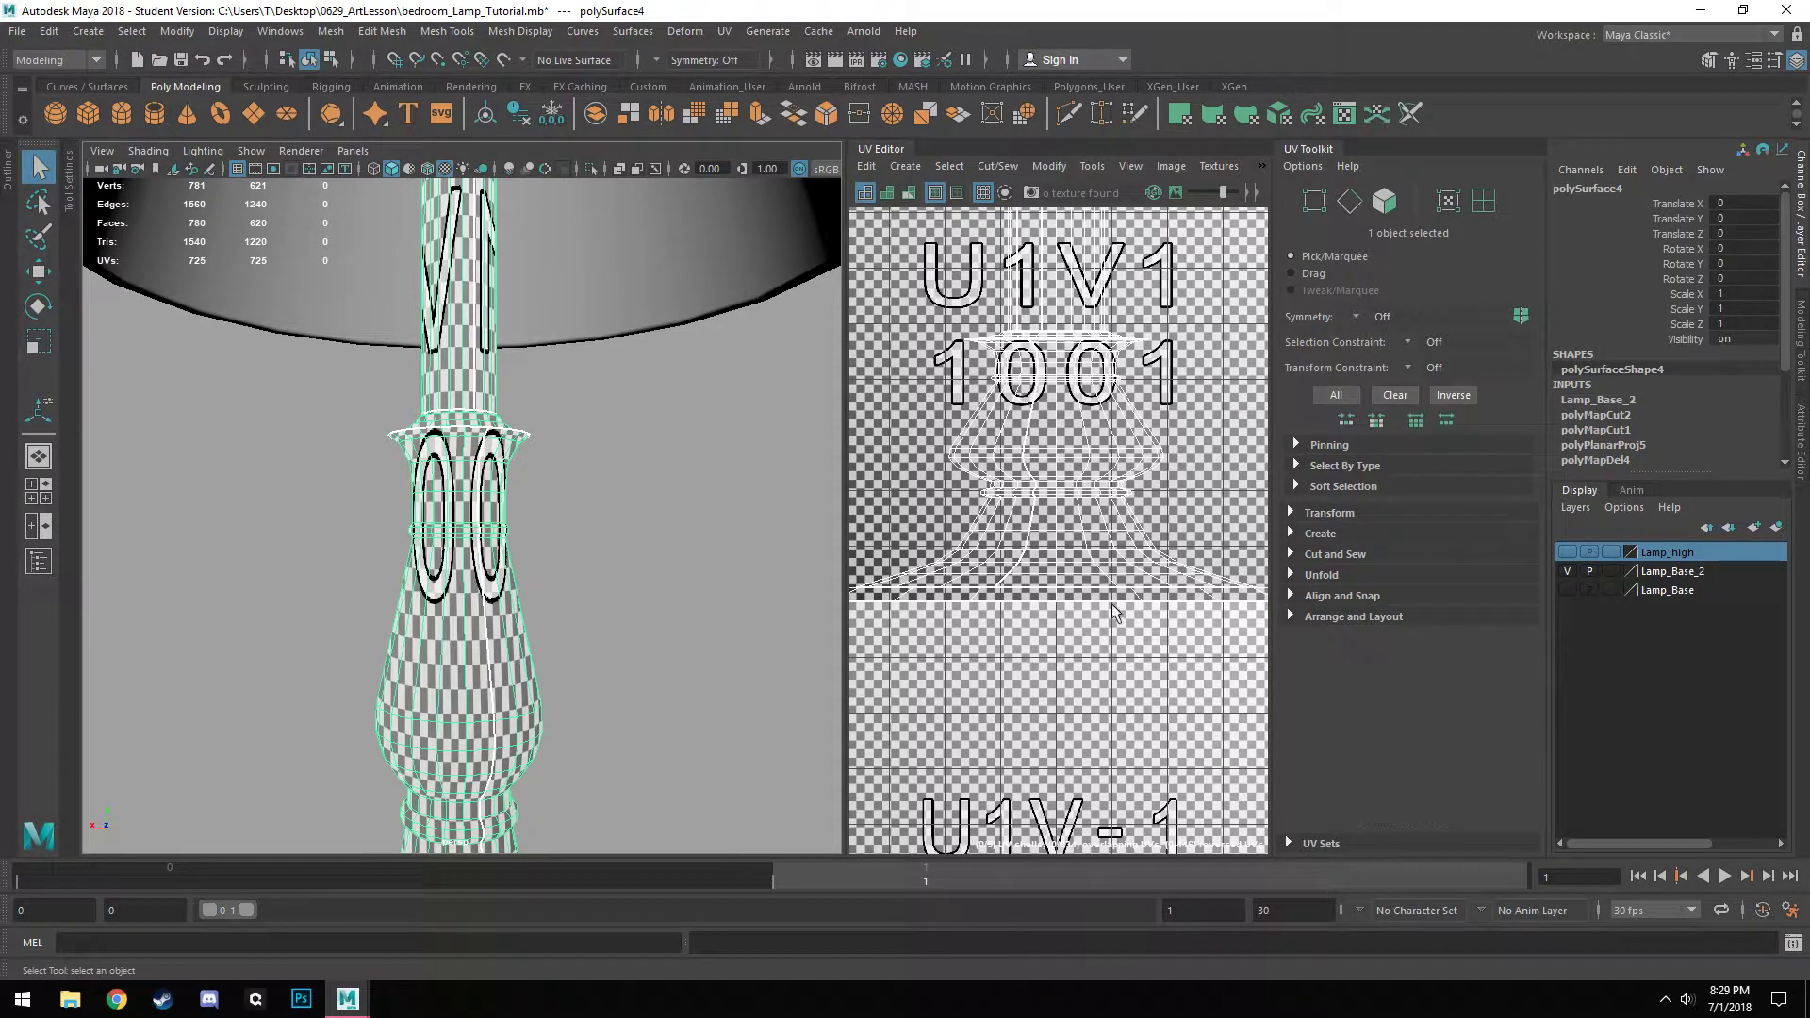
Expand the Unfold and the Arrange and Layout tool groups and bring the stand's whole UV layout into view.
click(1344, 575)
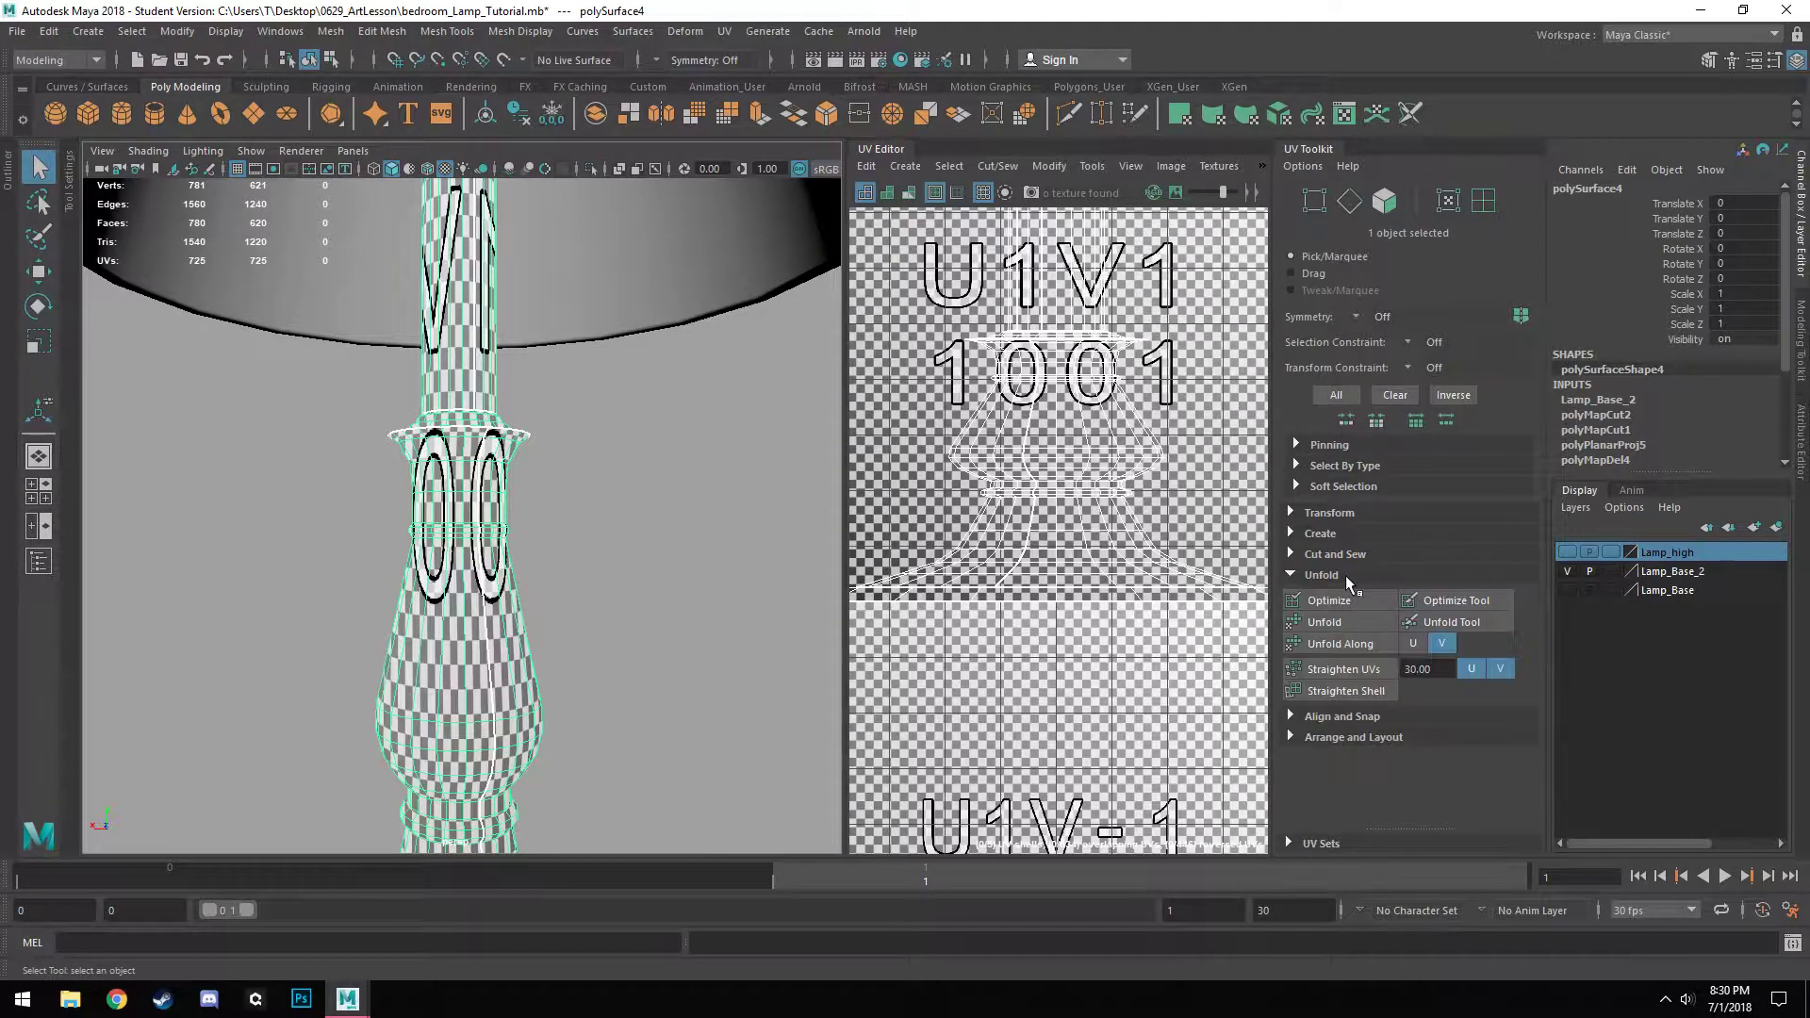
click(1350, 737)
scroll(1357, 744, down, 3)
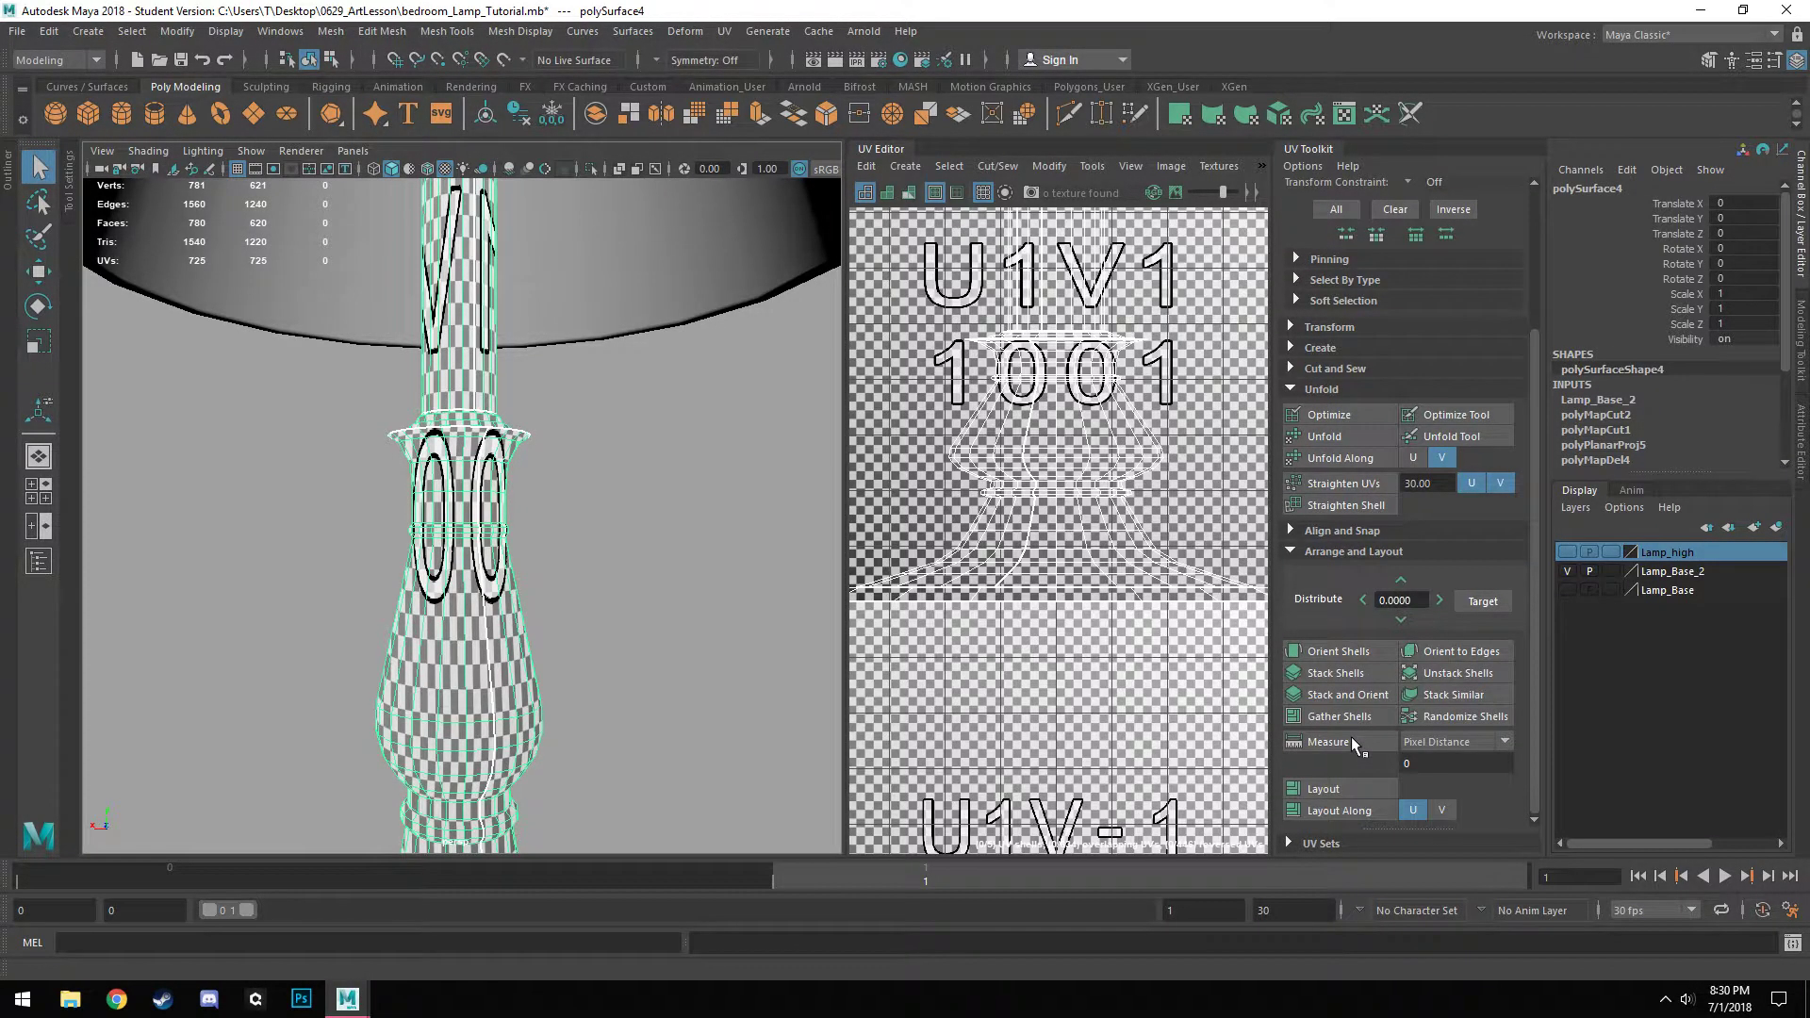
scroll(608, 592, down, 5)
scroll(1089, 550, down, 5)
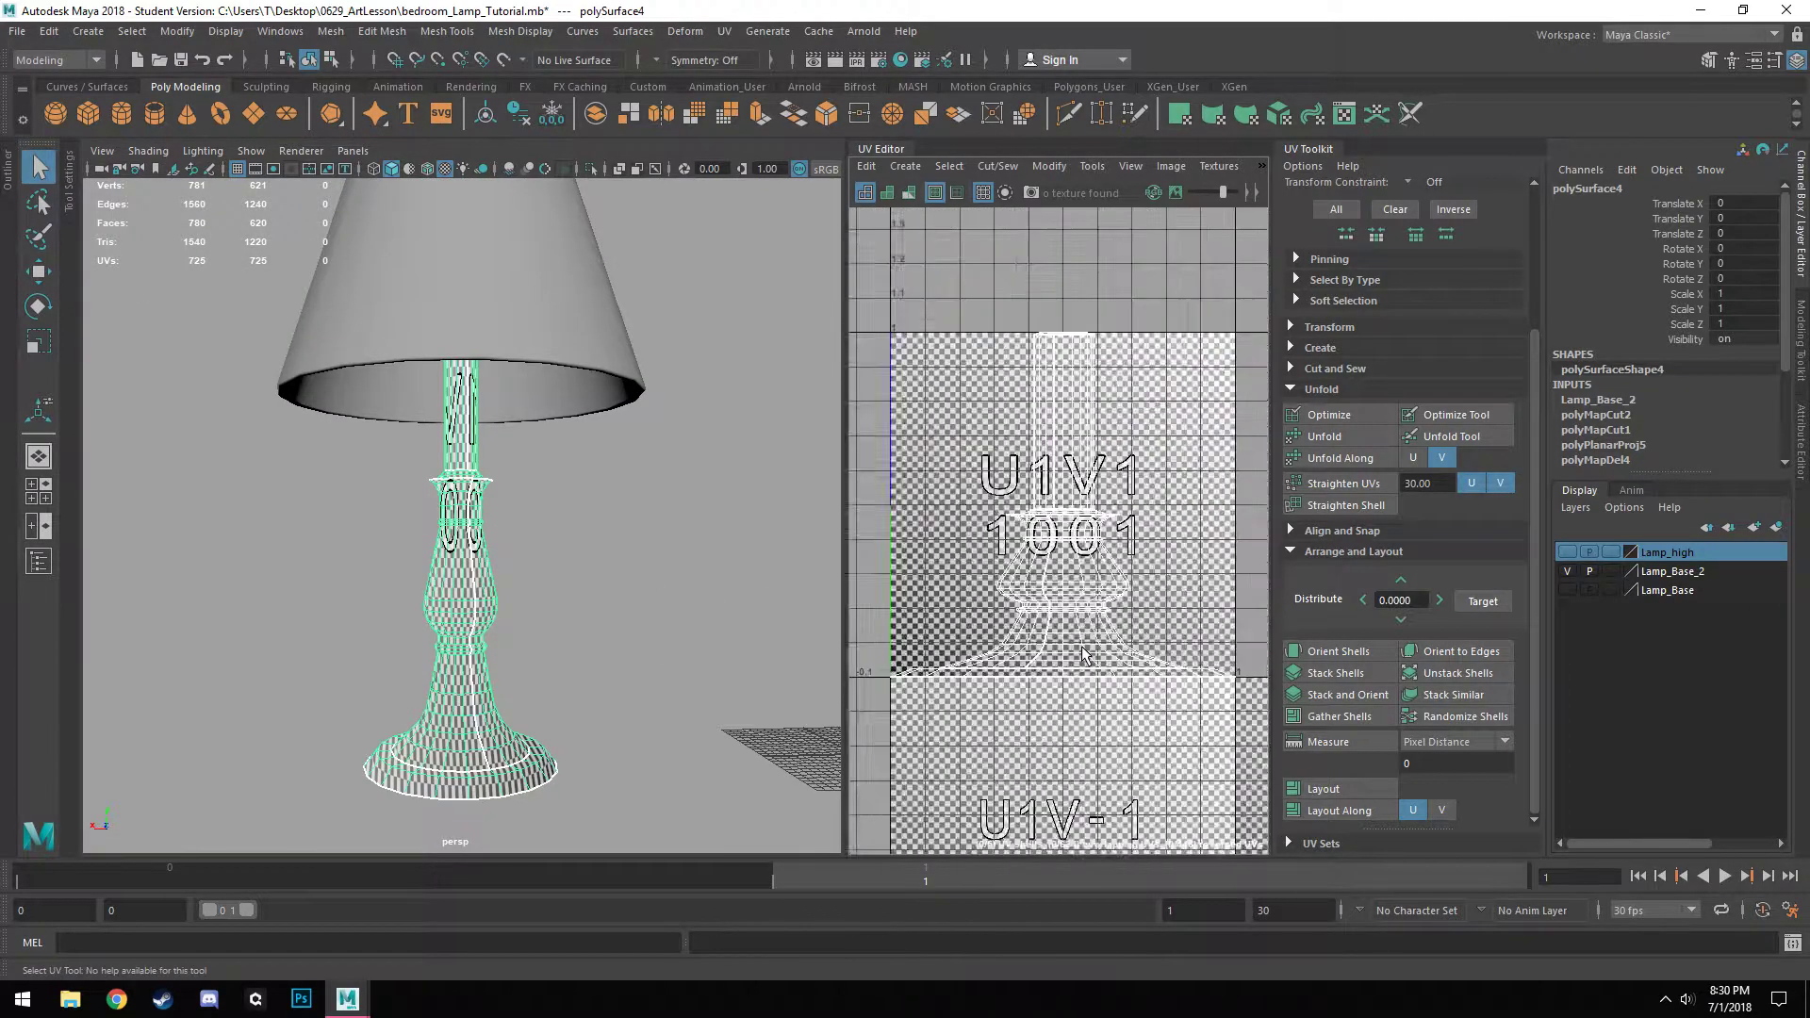
Select all faces of the upper stem's UV shell and unfold them along U only.
right_drag(1111, 449, 1110, 498)
scroll(1065, 499, up, 5)
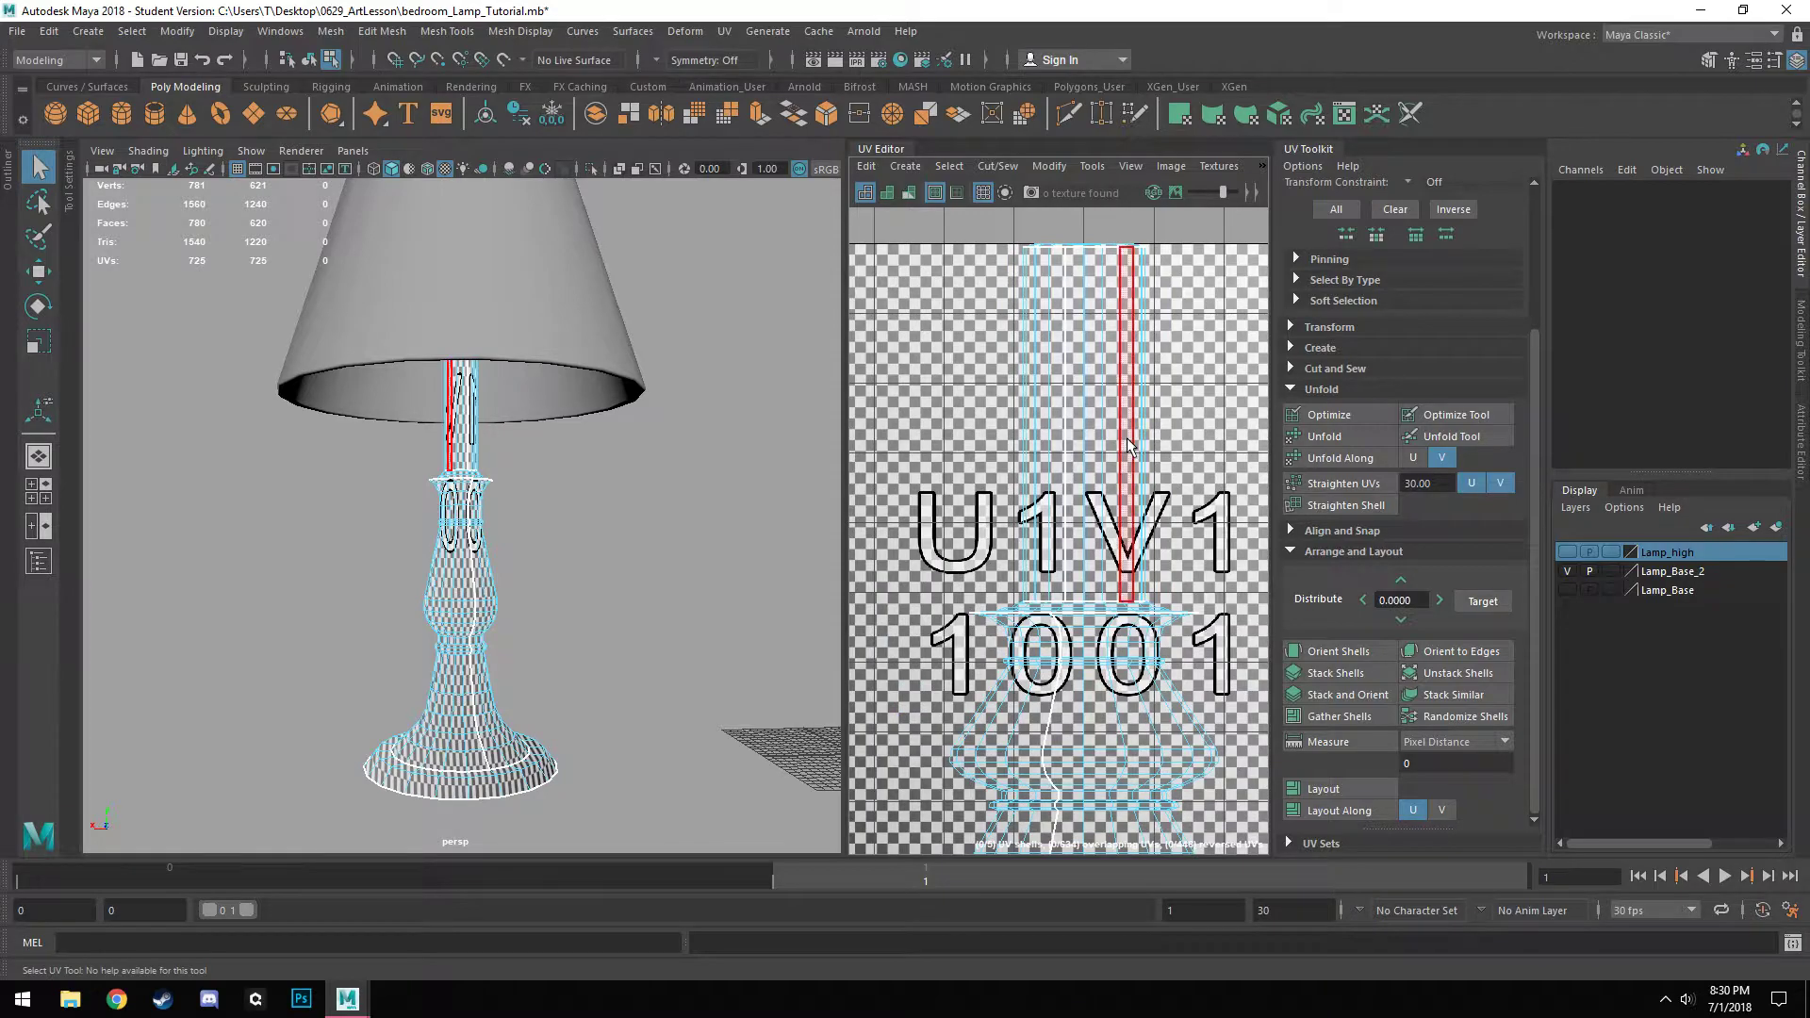
double_click(1099, 404)
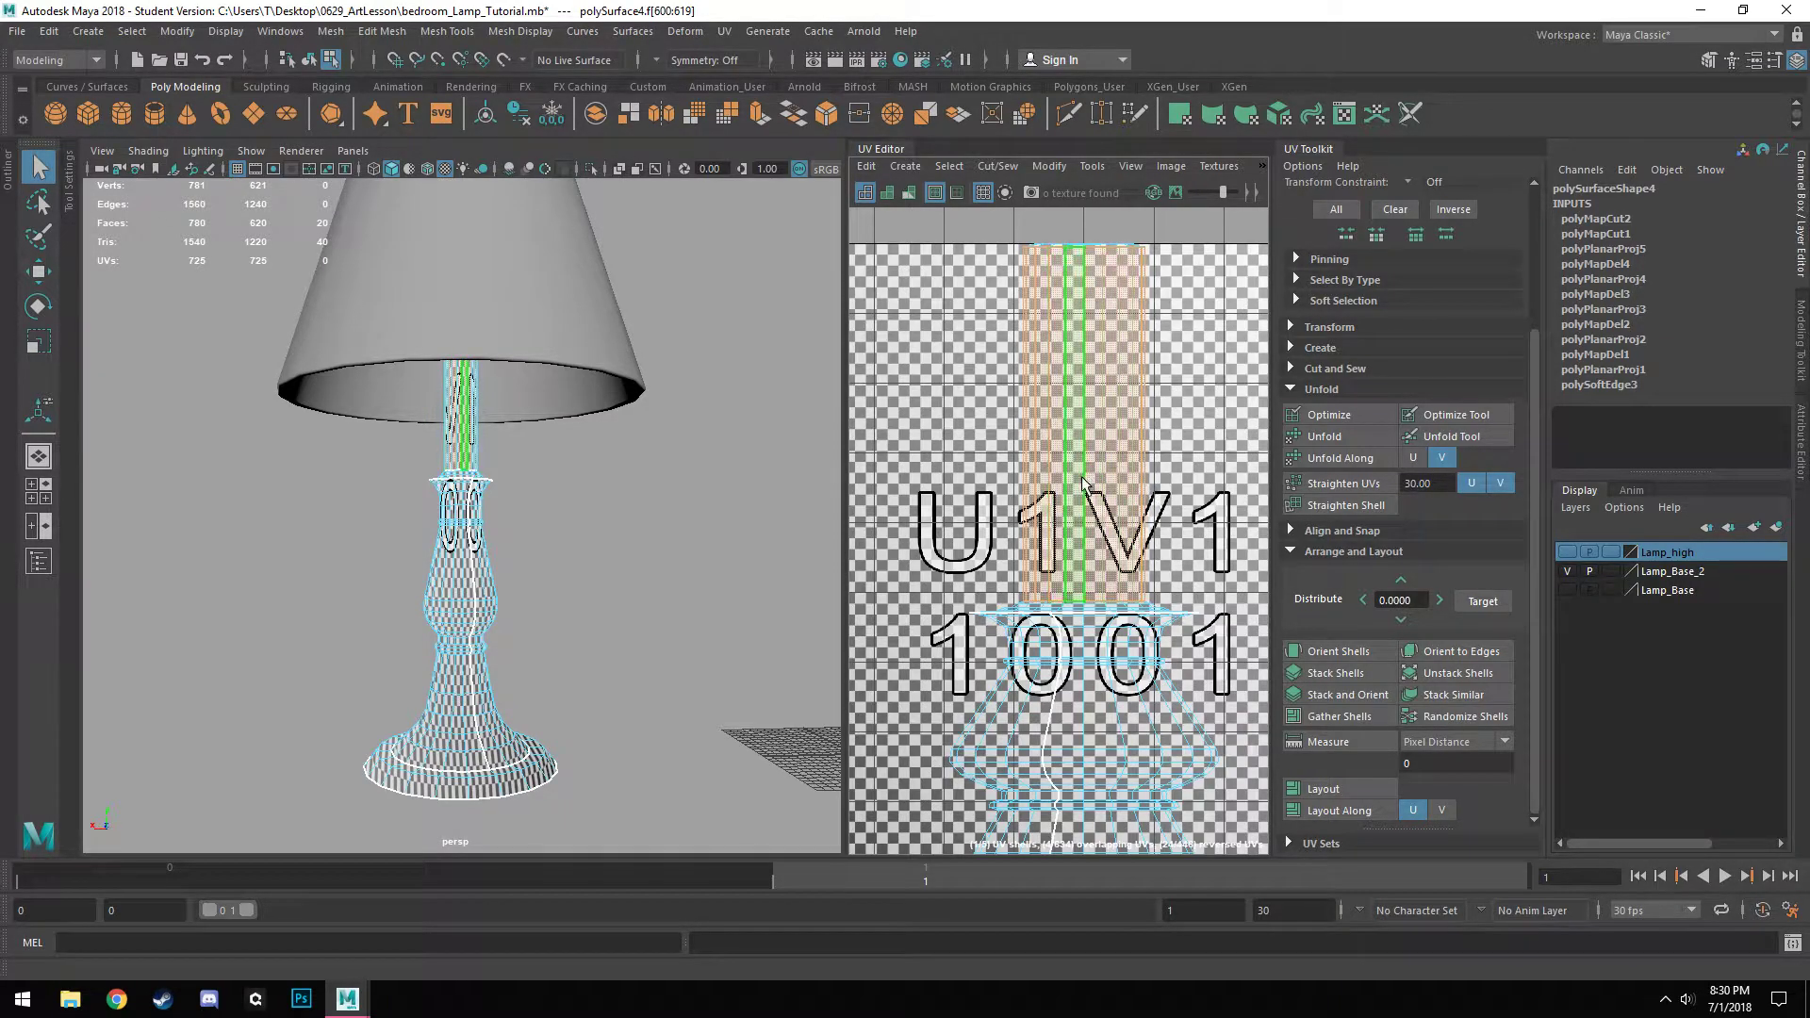
alt+middle_drag(1105, 529, 1097, 511)
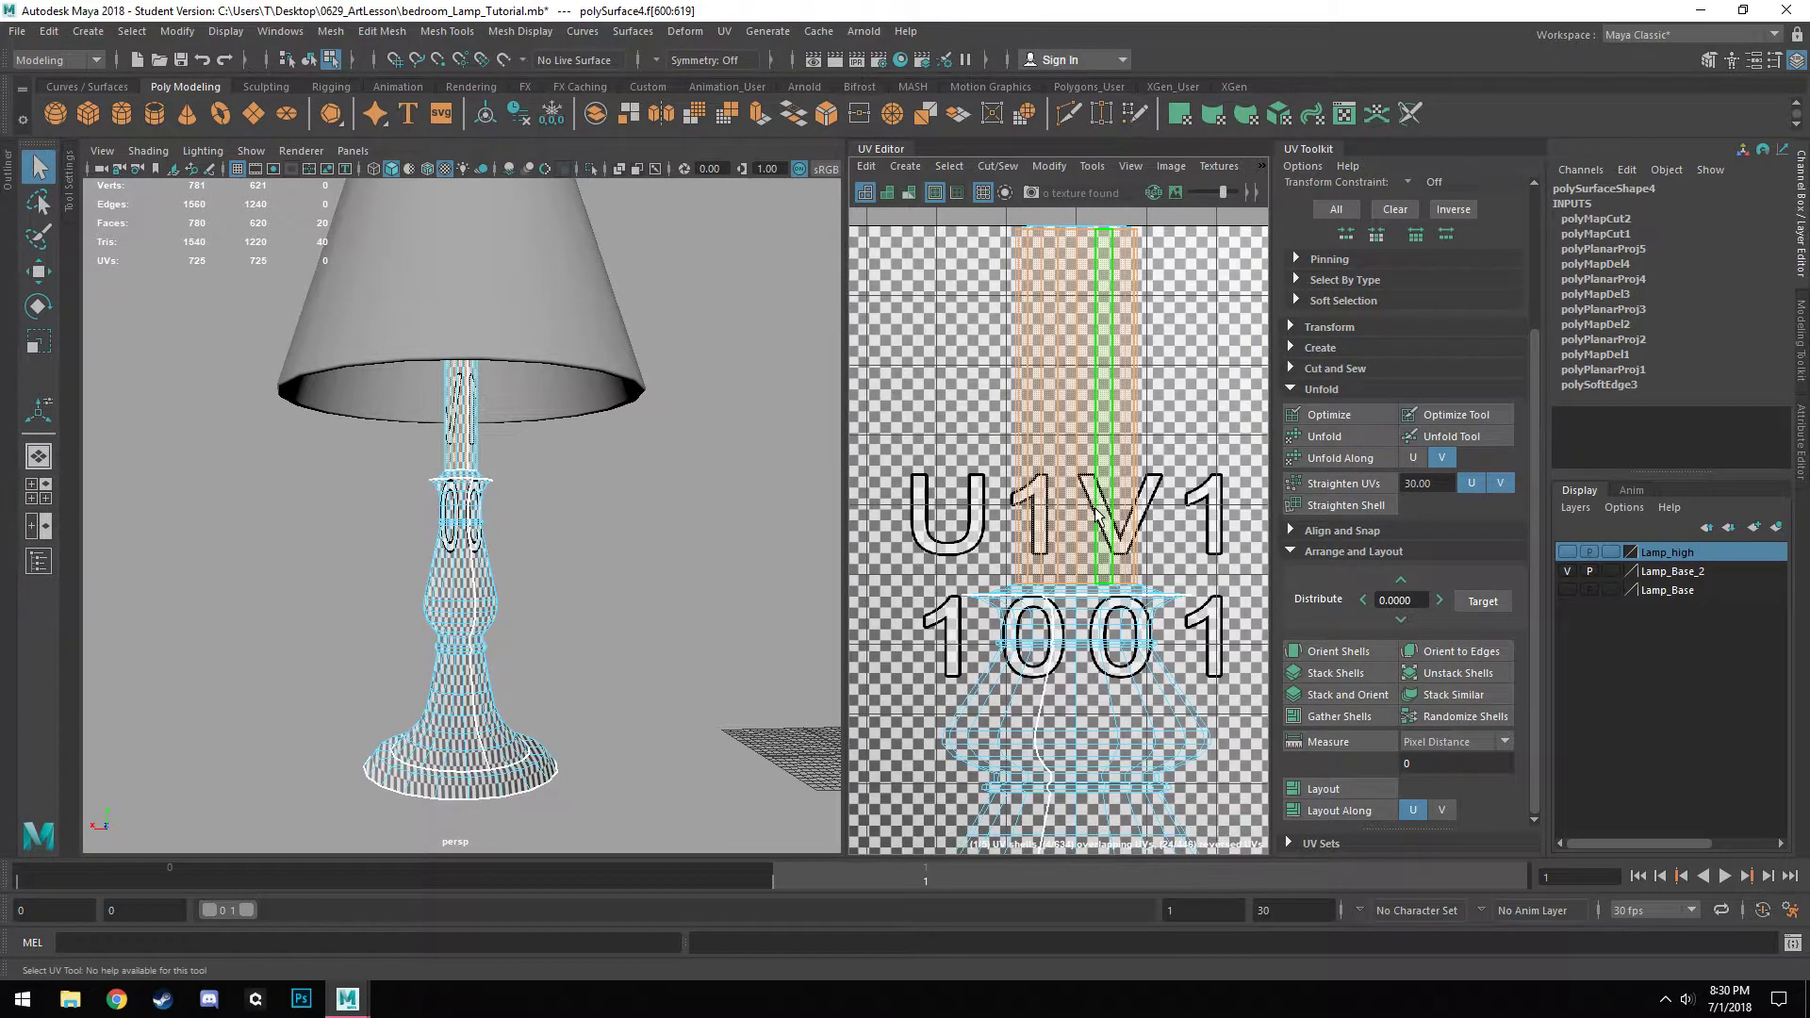
click(1414, 462)
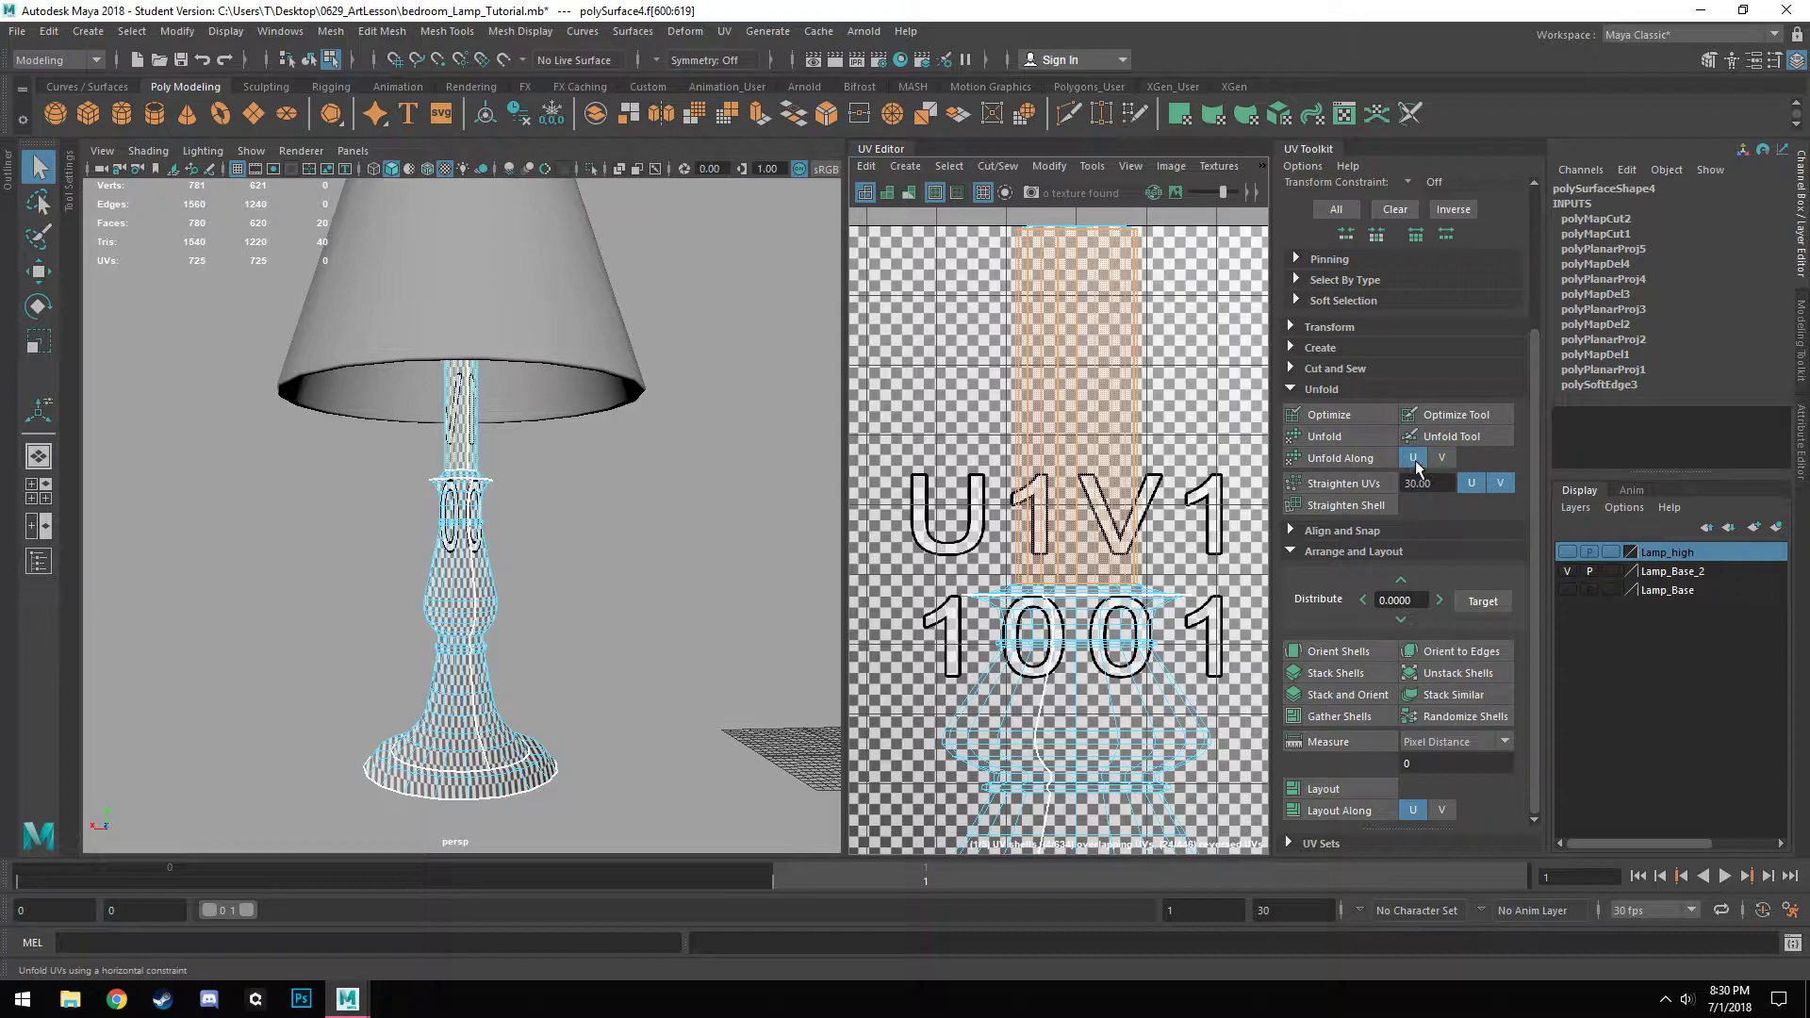
click(1374, 460)
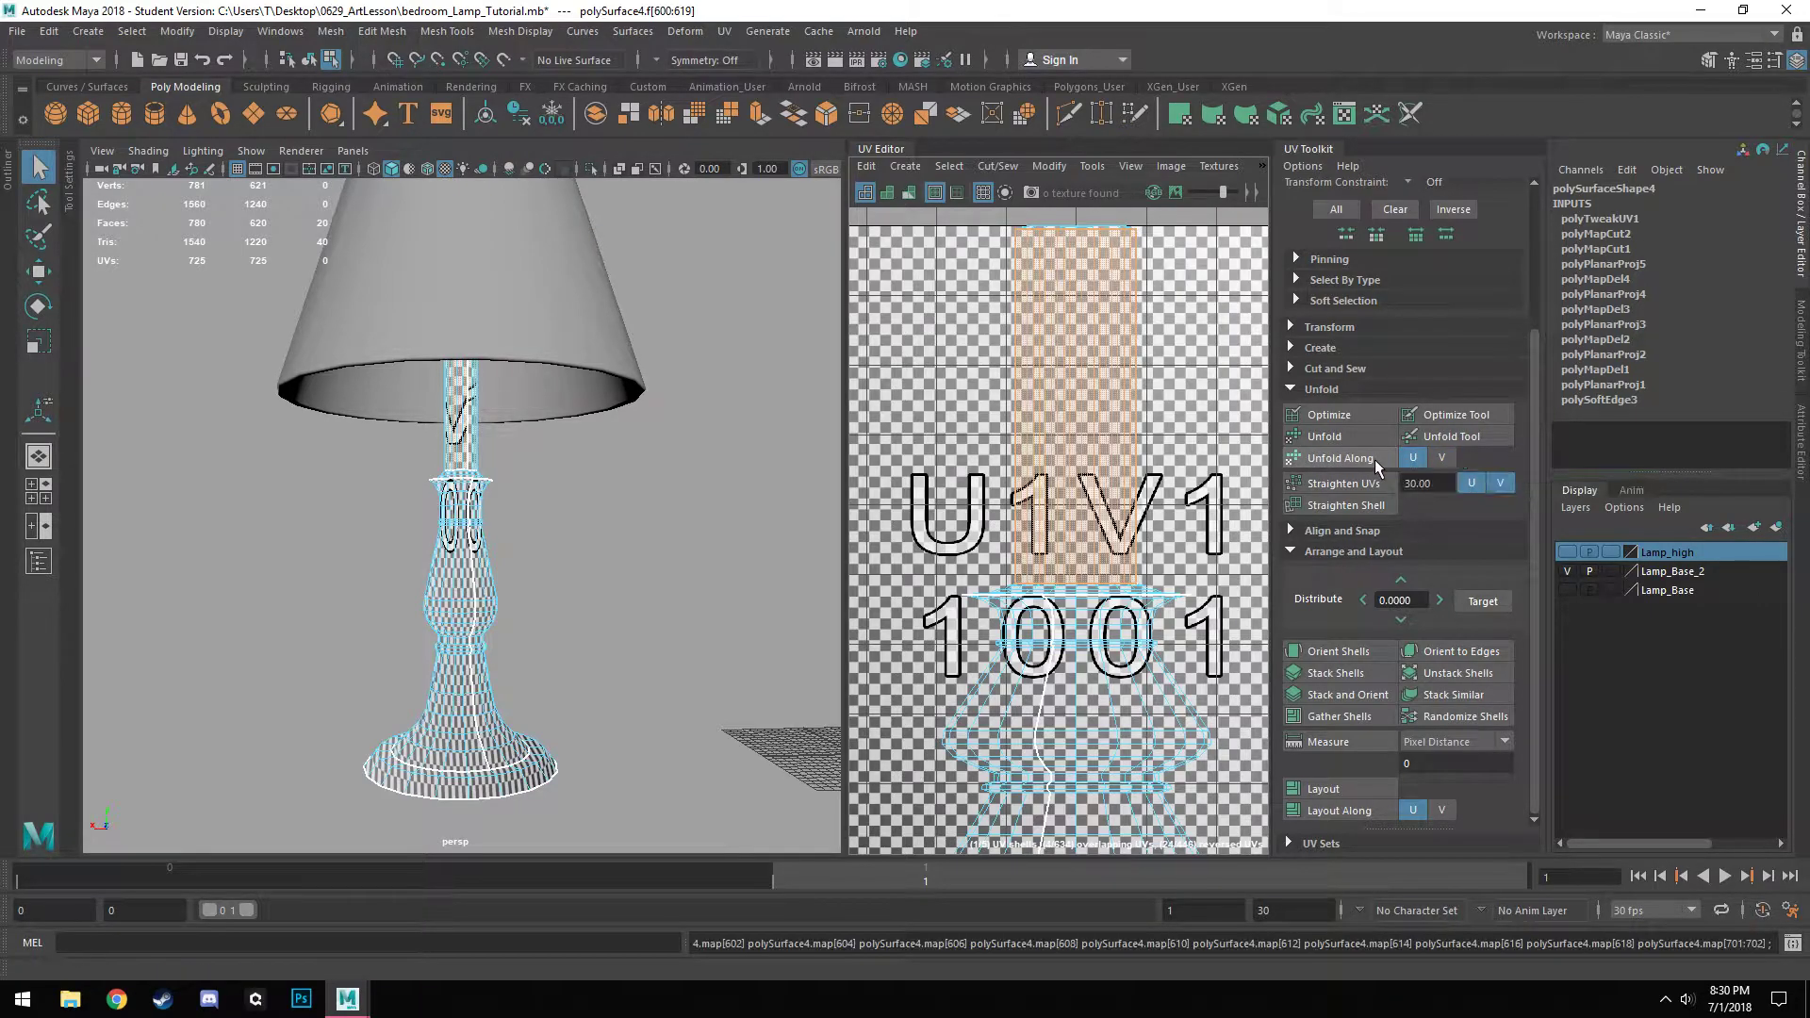
Examine the checker pattern on the upper stem from several angles for even, square tiles.
scroll(1096, 514, down, 1)
scroll(1096, 514, down, 1)
scroll(626, 550, up, 3)
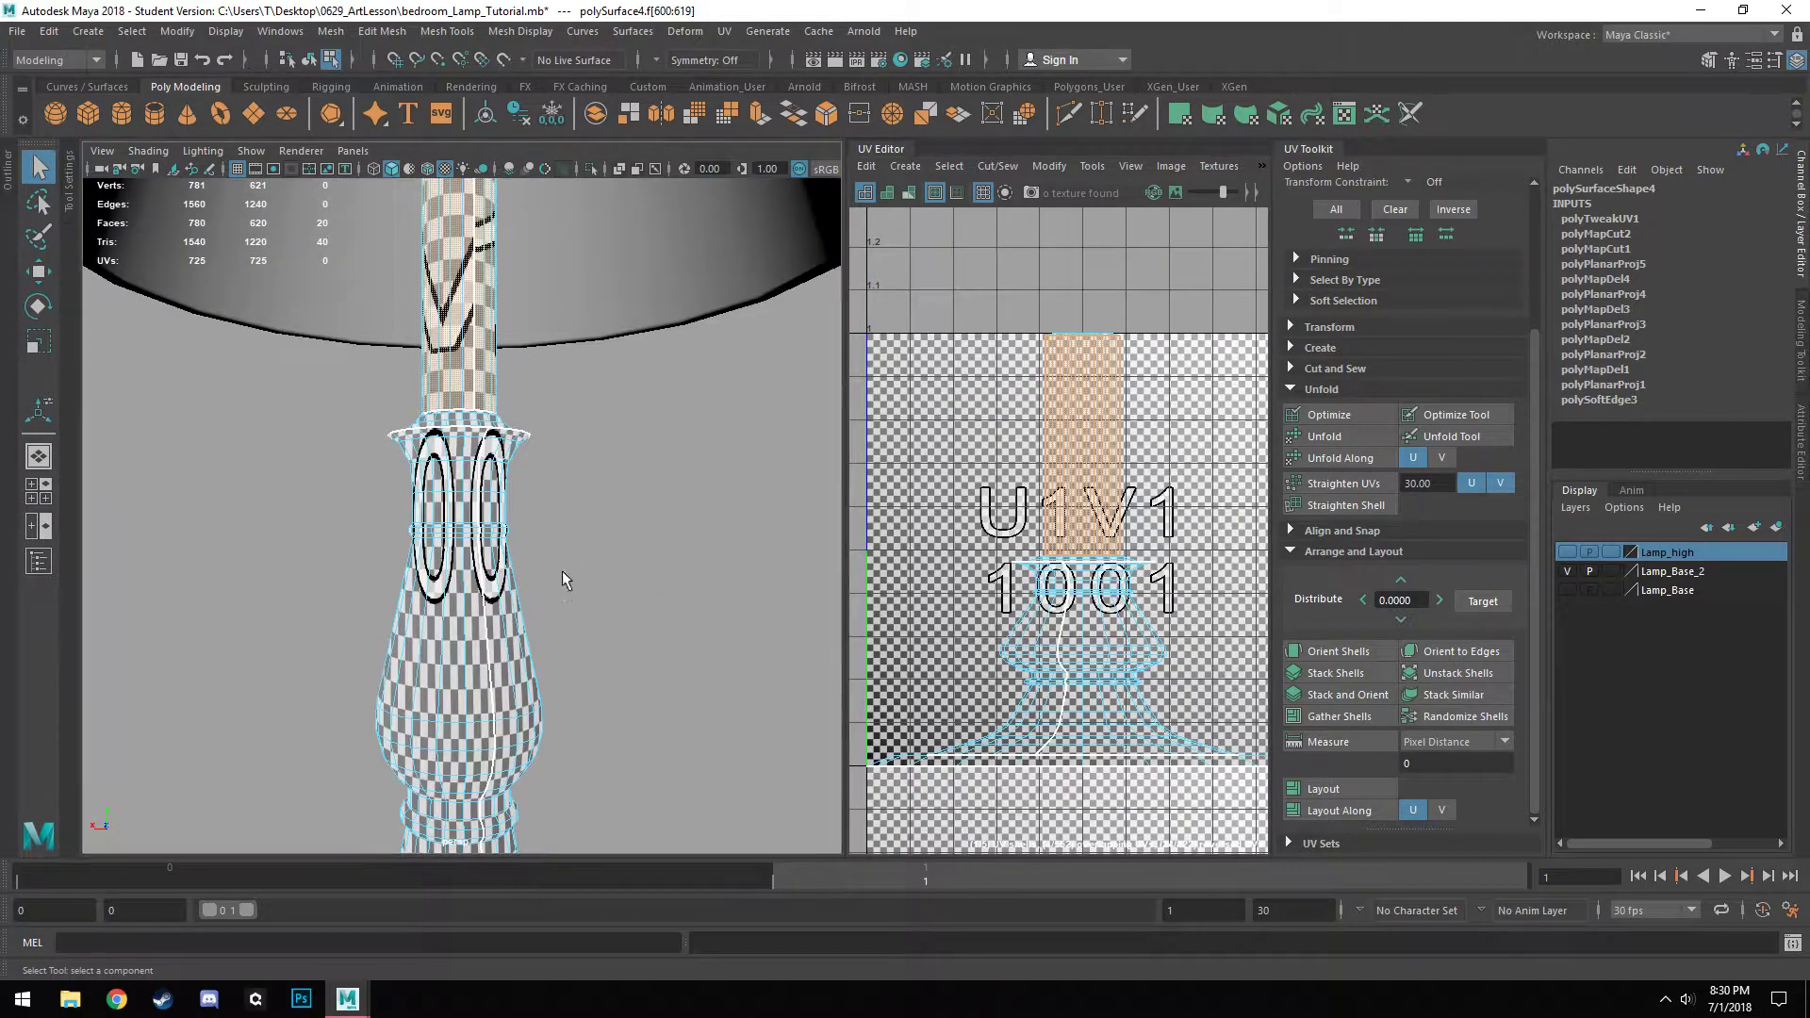
alt+middle_drag(560, 552, 584, 713)
scroll(584, 713, up, 5)
alt+drag(585, 714, 796, 679)
alt+middle_drag(795, 679, 497, 710)
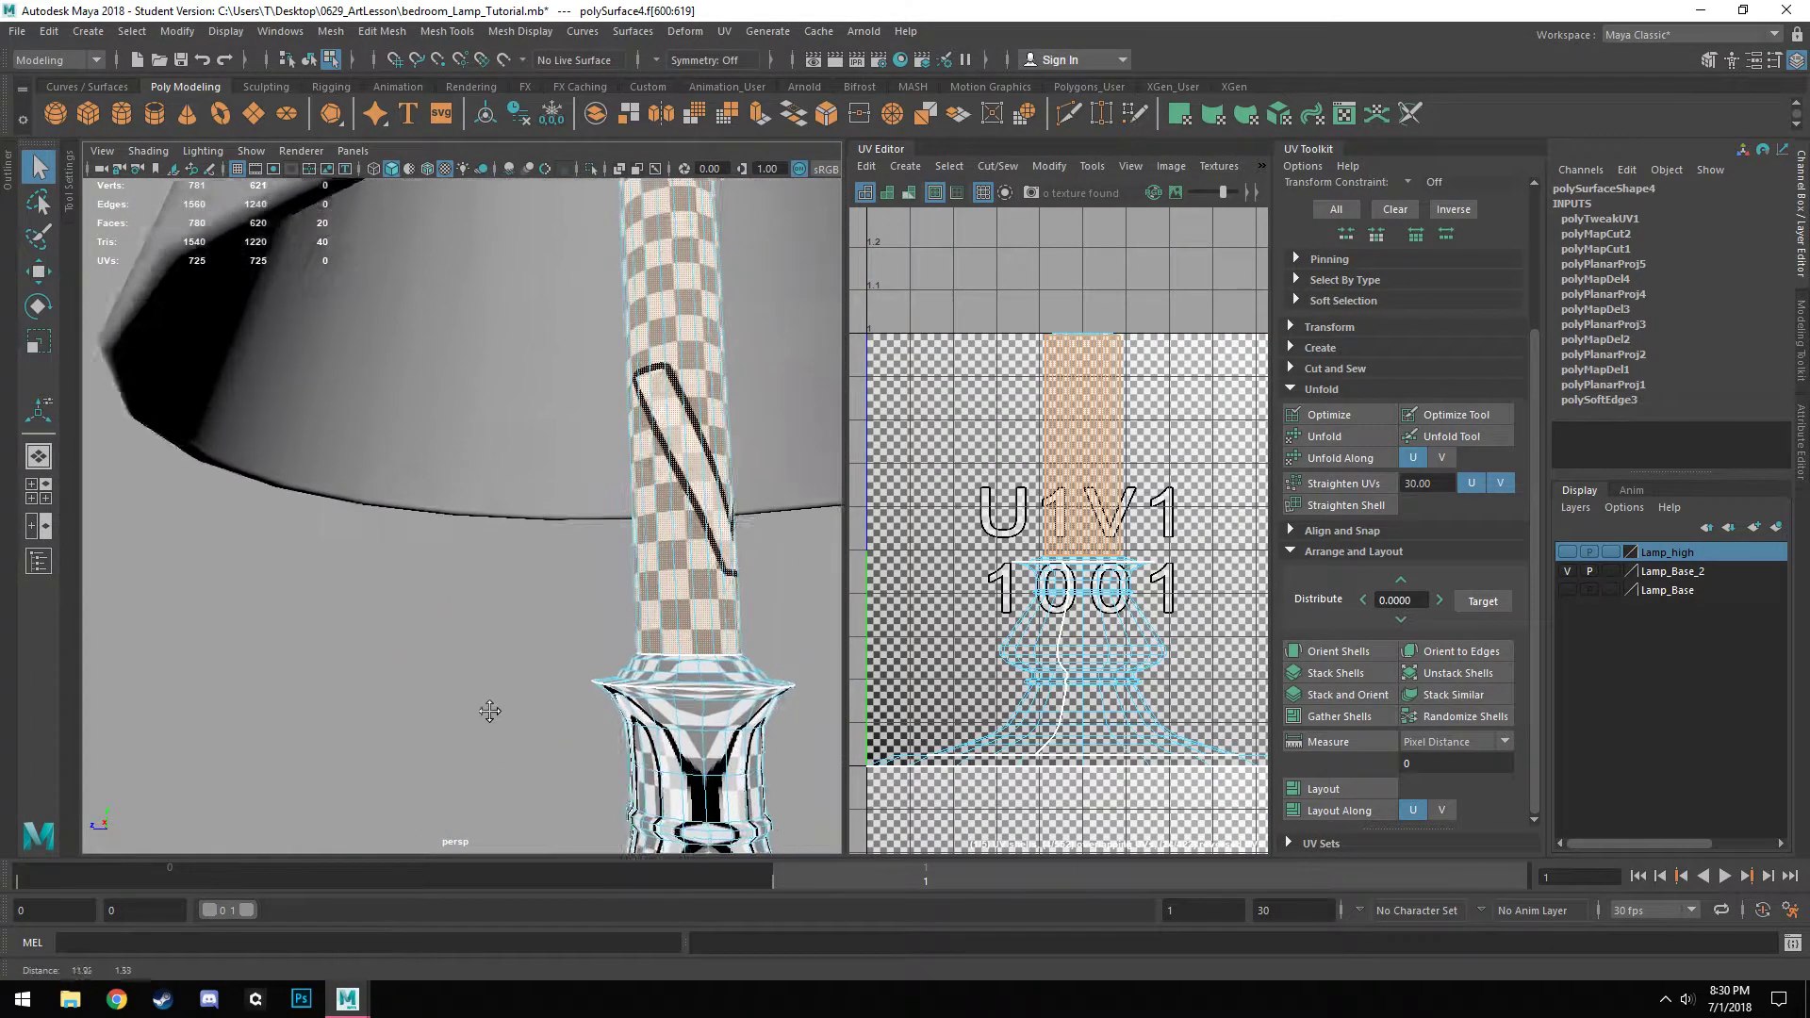
alt+drag(497, 711, 564, 668)
scroll(566, 671, up, 3)
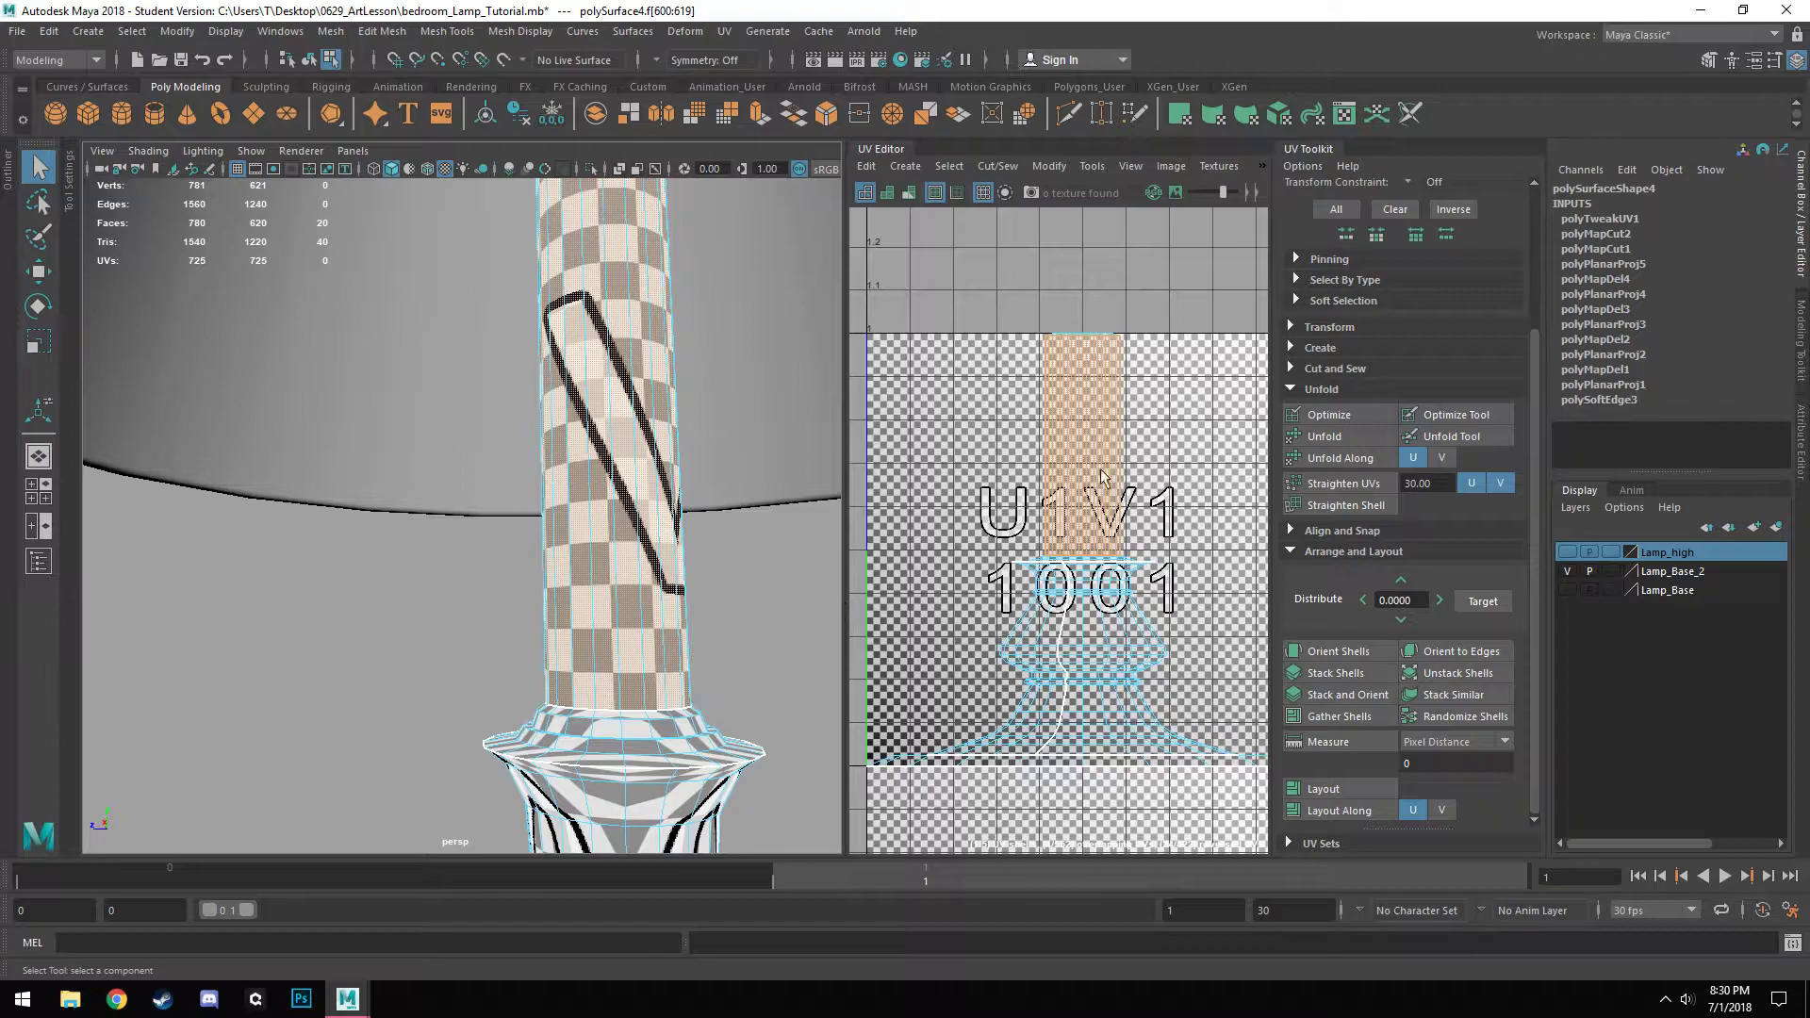
mouse_move(608, 603)
alt+mouse_down()
mouse_move(538, 607)
mouse_move(582, 610)
alt+mouse_up()
Undo the stem's unfold and apply Unfold Along in U again to compare the checker pattern.
key(ctrl+z)
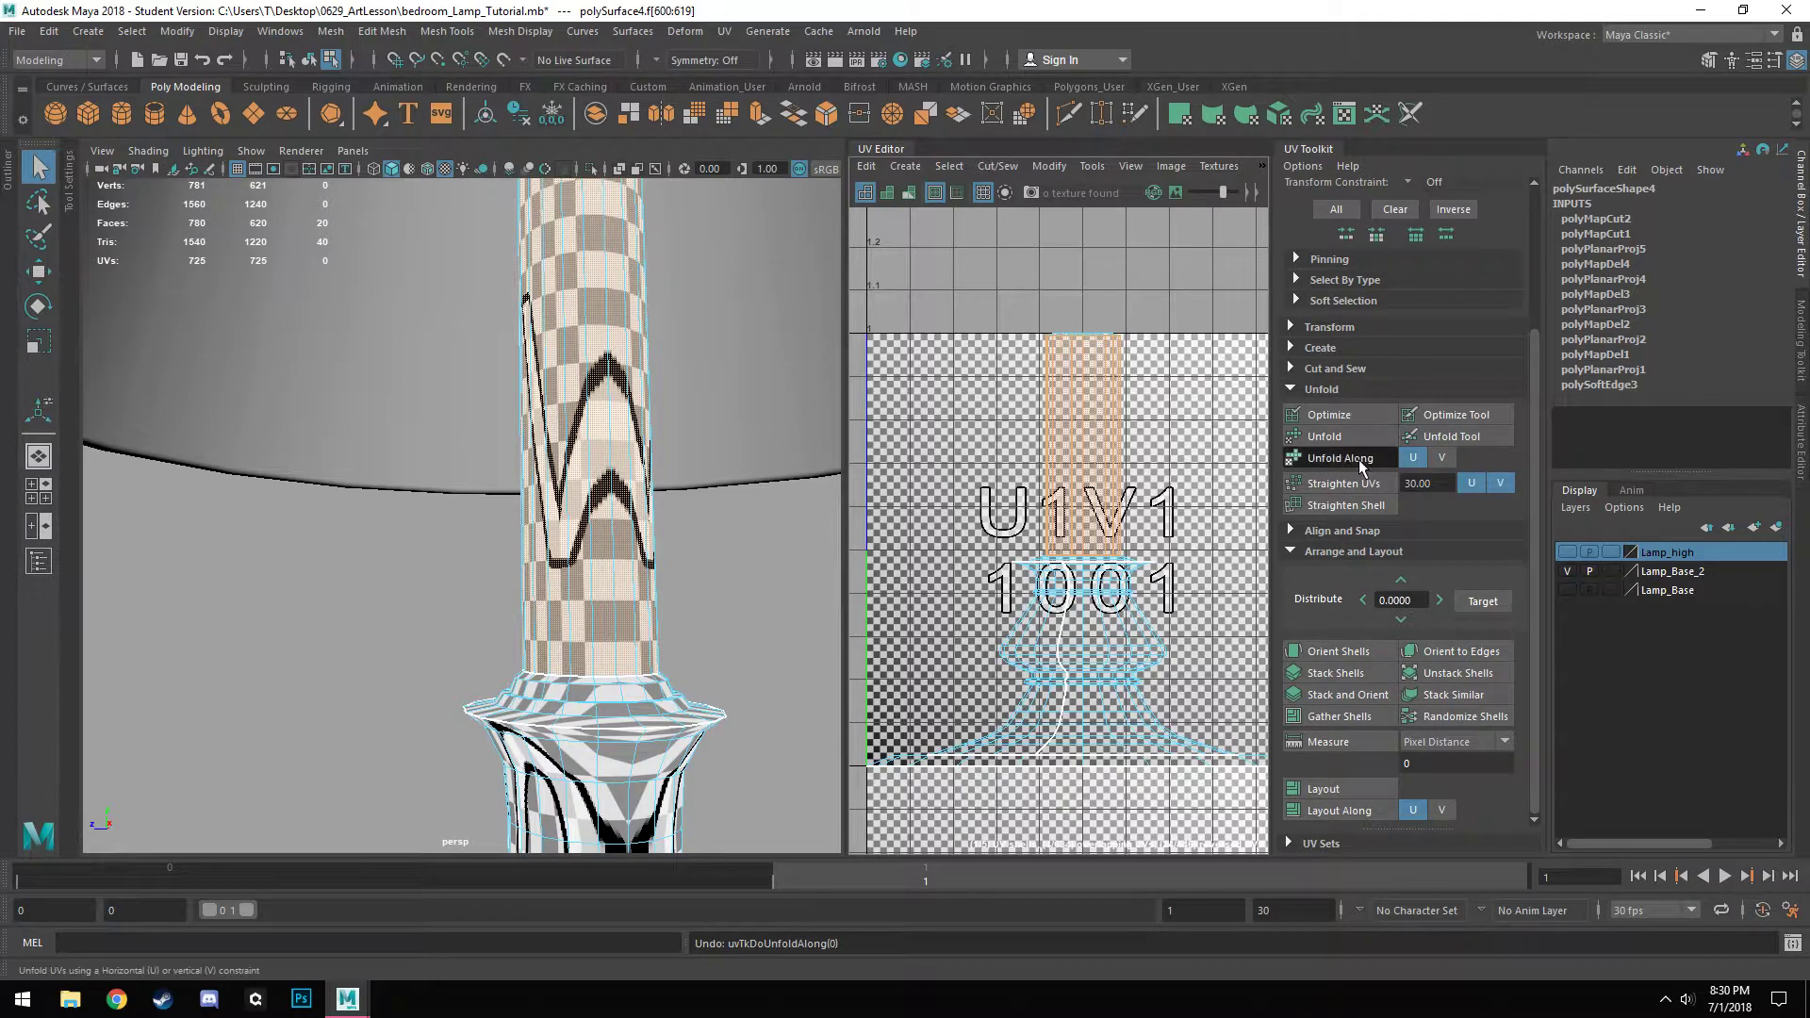
click(1357, 457)
alt+drag(720, 563, 791, 600)
Move the unfolded stem shell out of the main UV tile into the empty U1V2 tile above it.
scroll(1159, 566, down, 3)
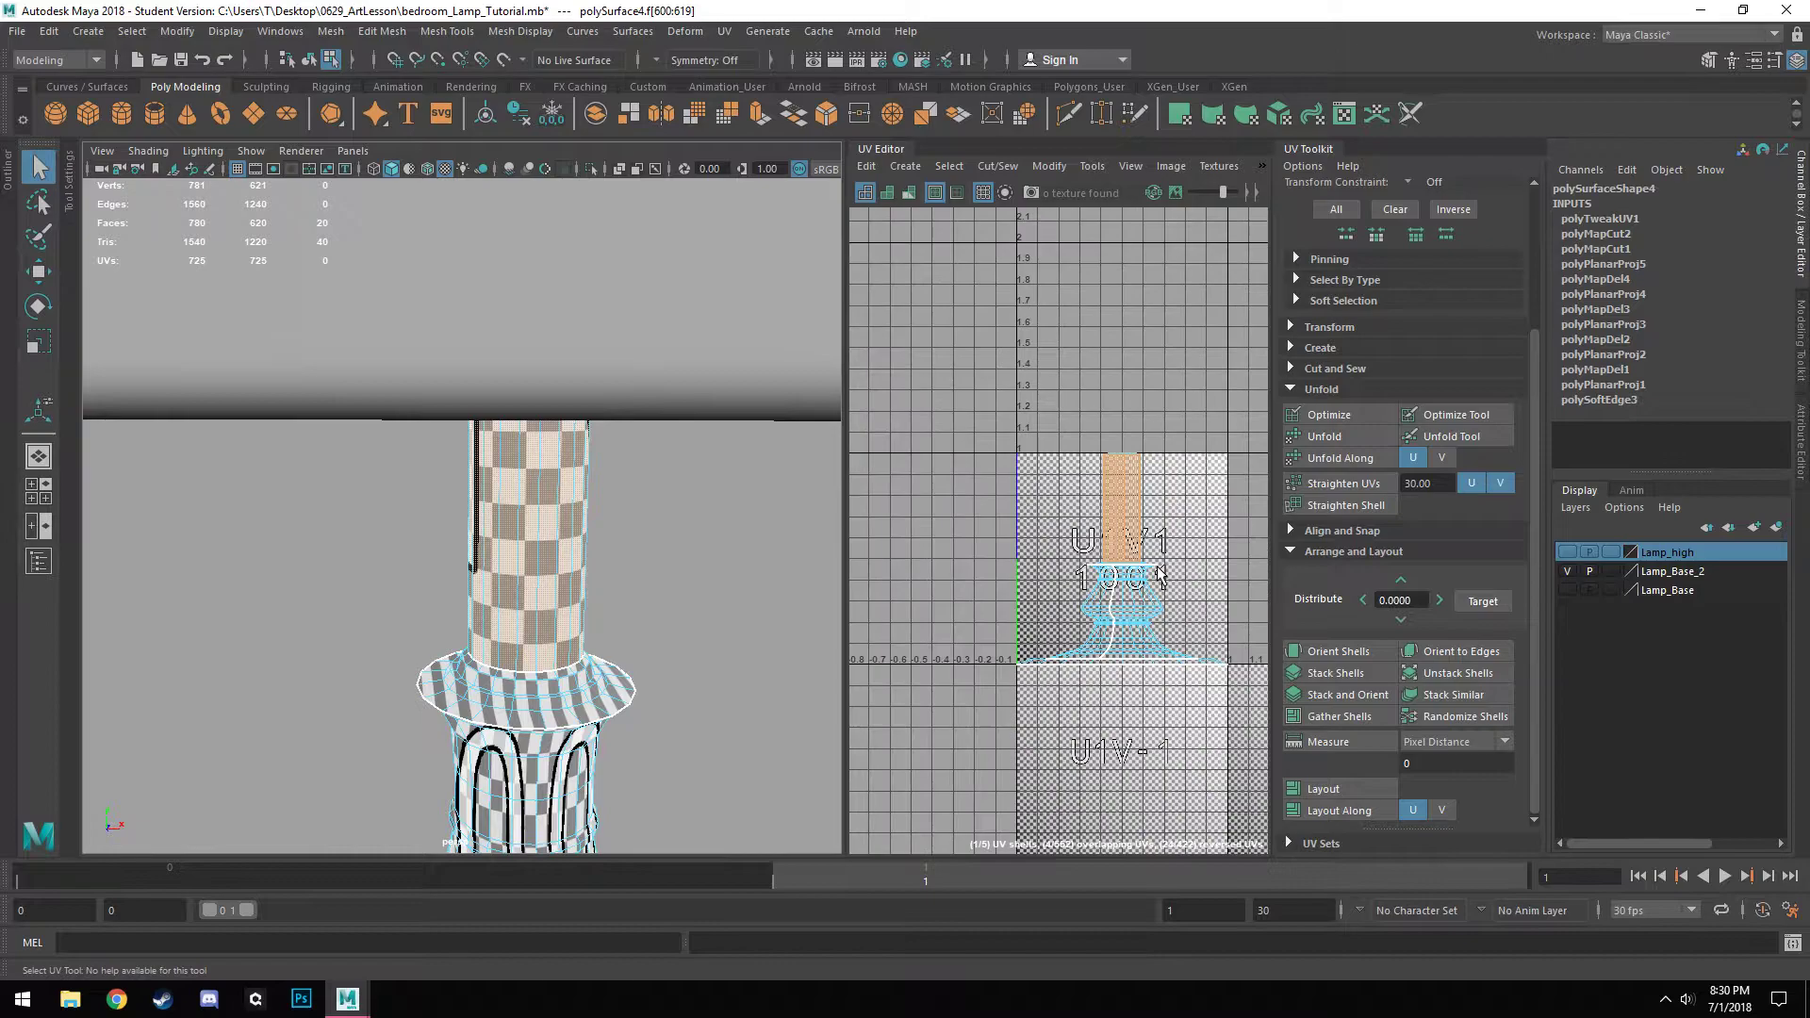
key(w)
drag(1124, 521, 1038, 417)
Examine the checker pattern on the body of the lamp stand below the collar for distortion.
alt+drag(604, 683, 390, 612)
alt+drag(695, 707, 539, 468)
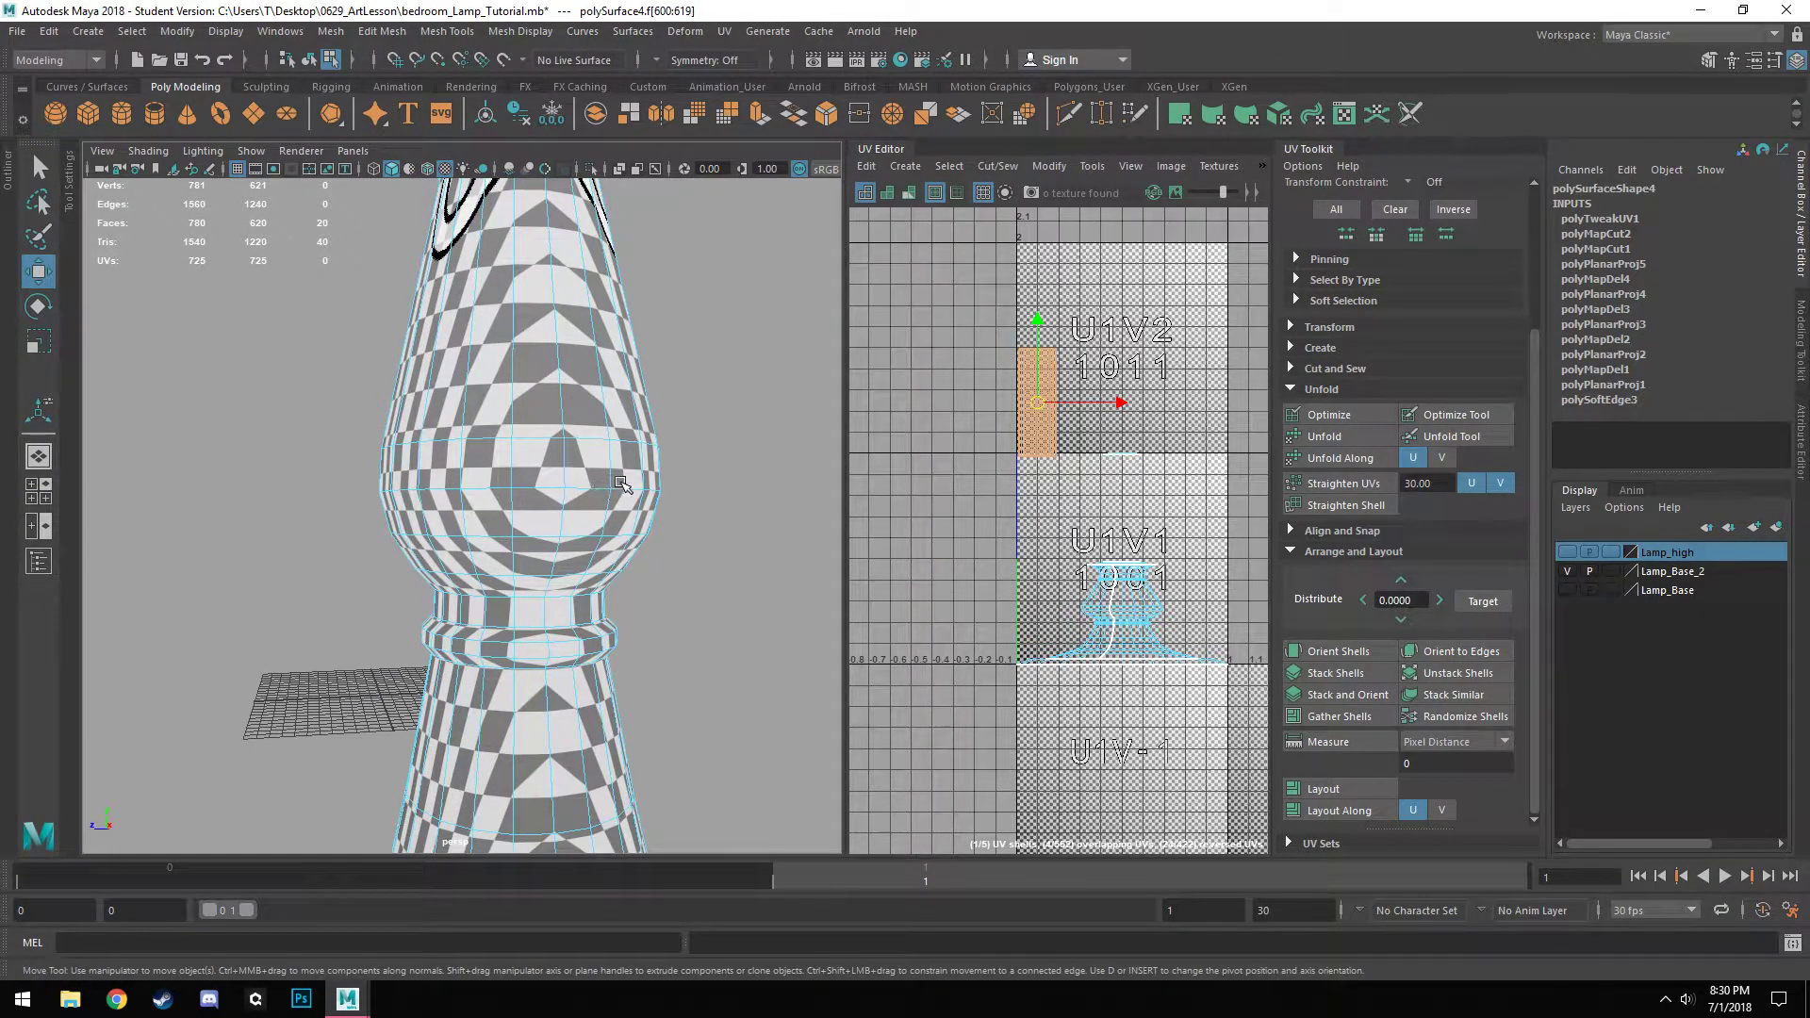
scroll(622, 504, down, 5)
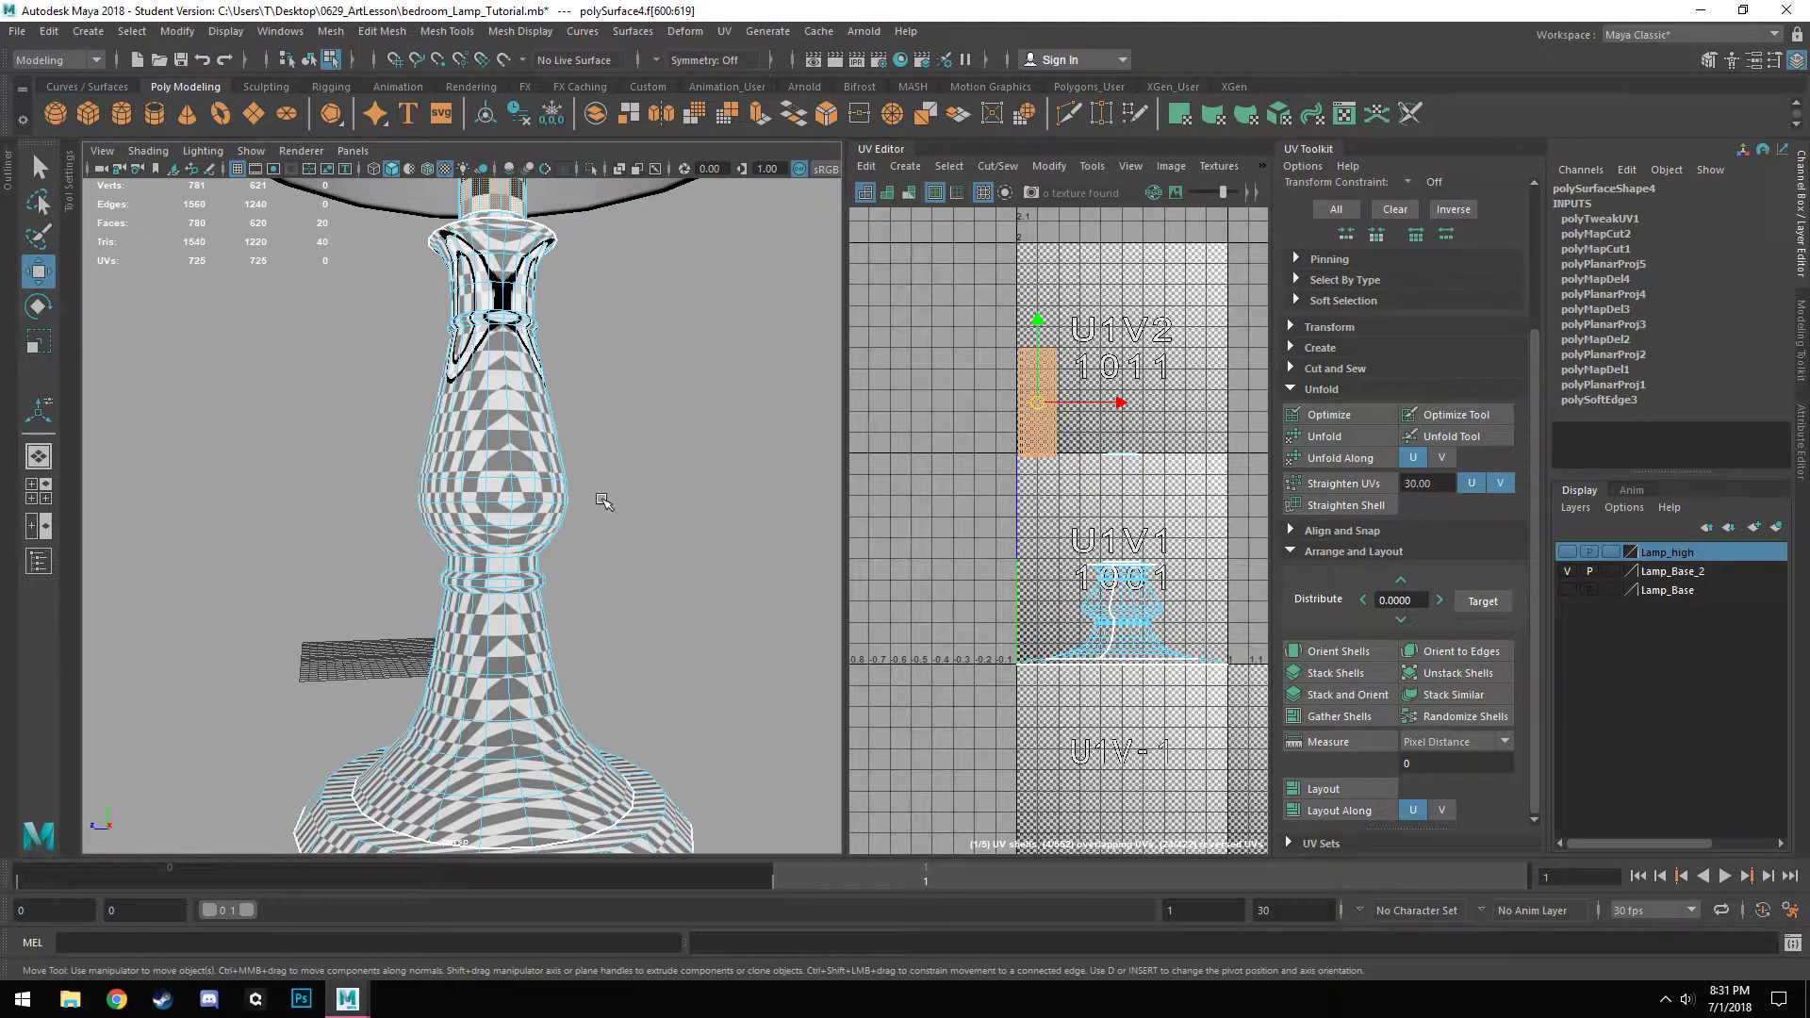
Select the UV shell of the lamp stand's body and apply Unfold Along in U.
double_click(1127, 612)
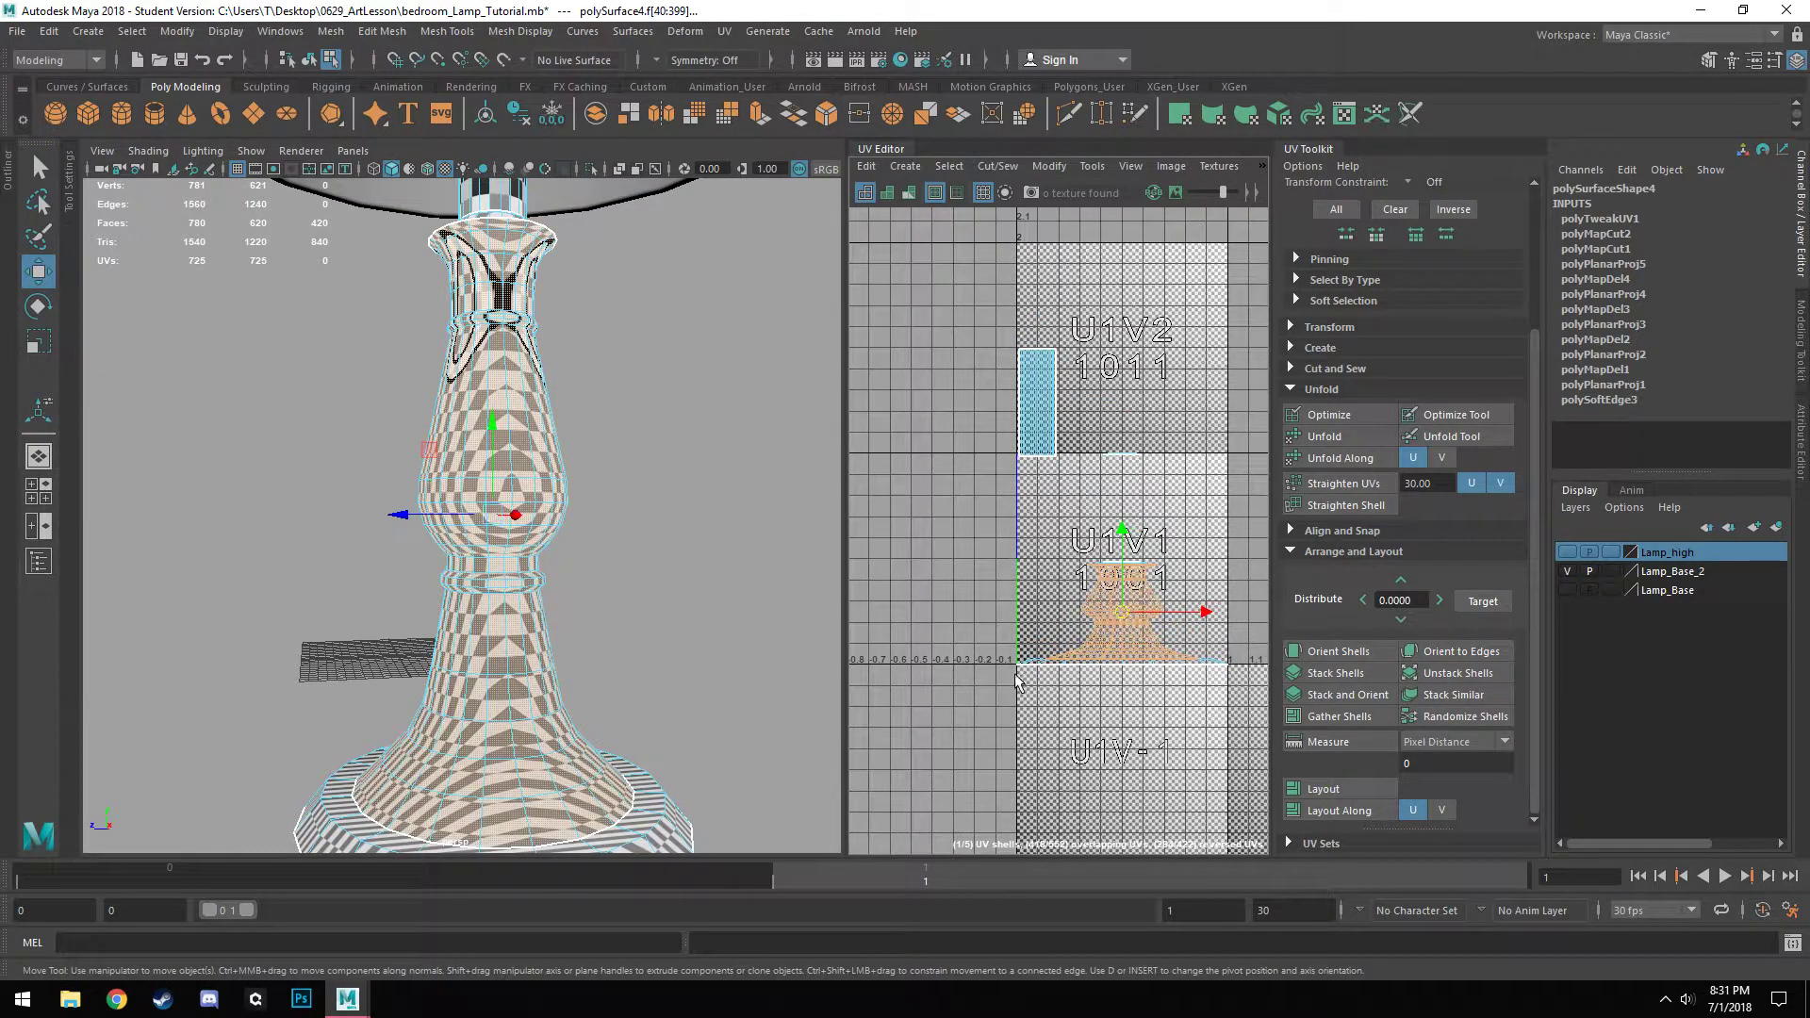
scroll(1012, 677, up, 3)
alt+middle_drag(1009, 678, 912, 574)
scroll(1027, 562, up, 2)
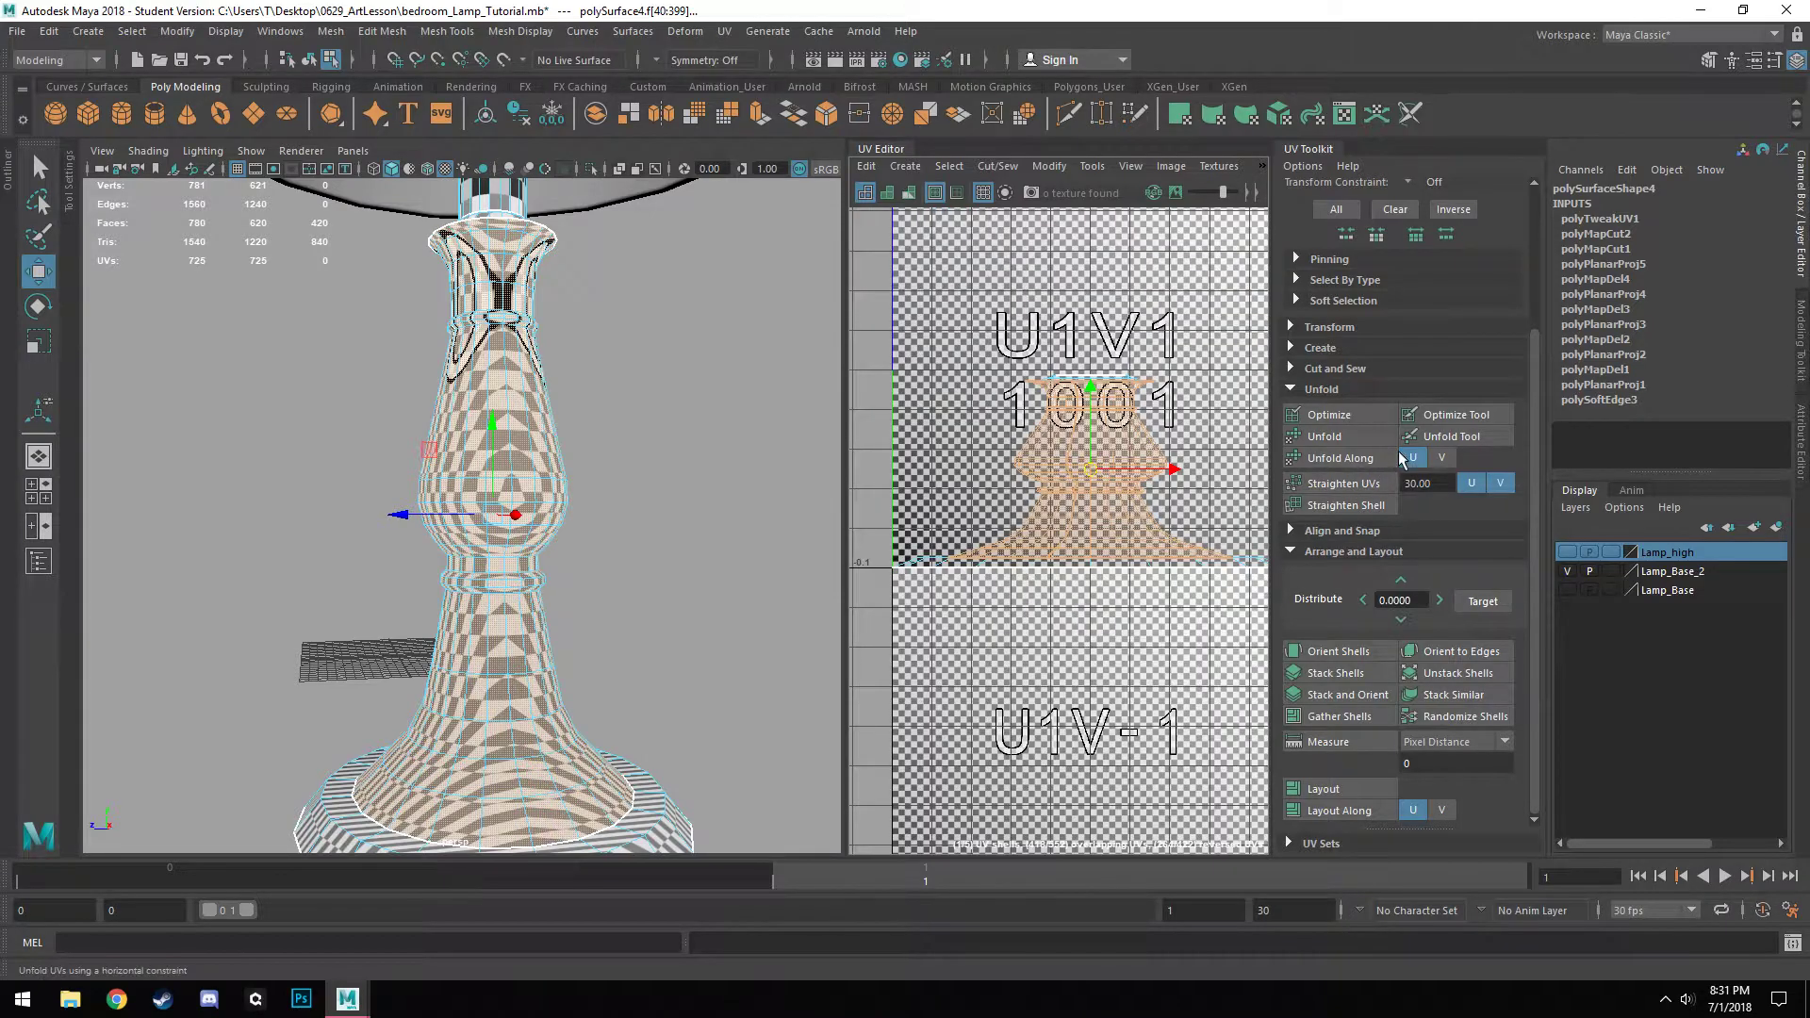
click(1340, 458)
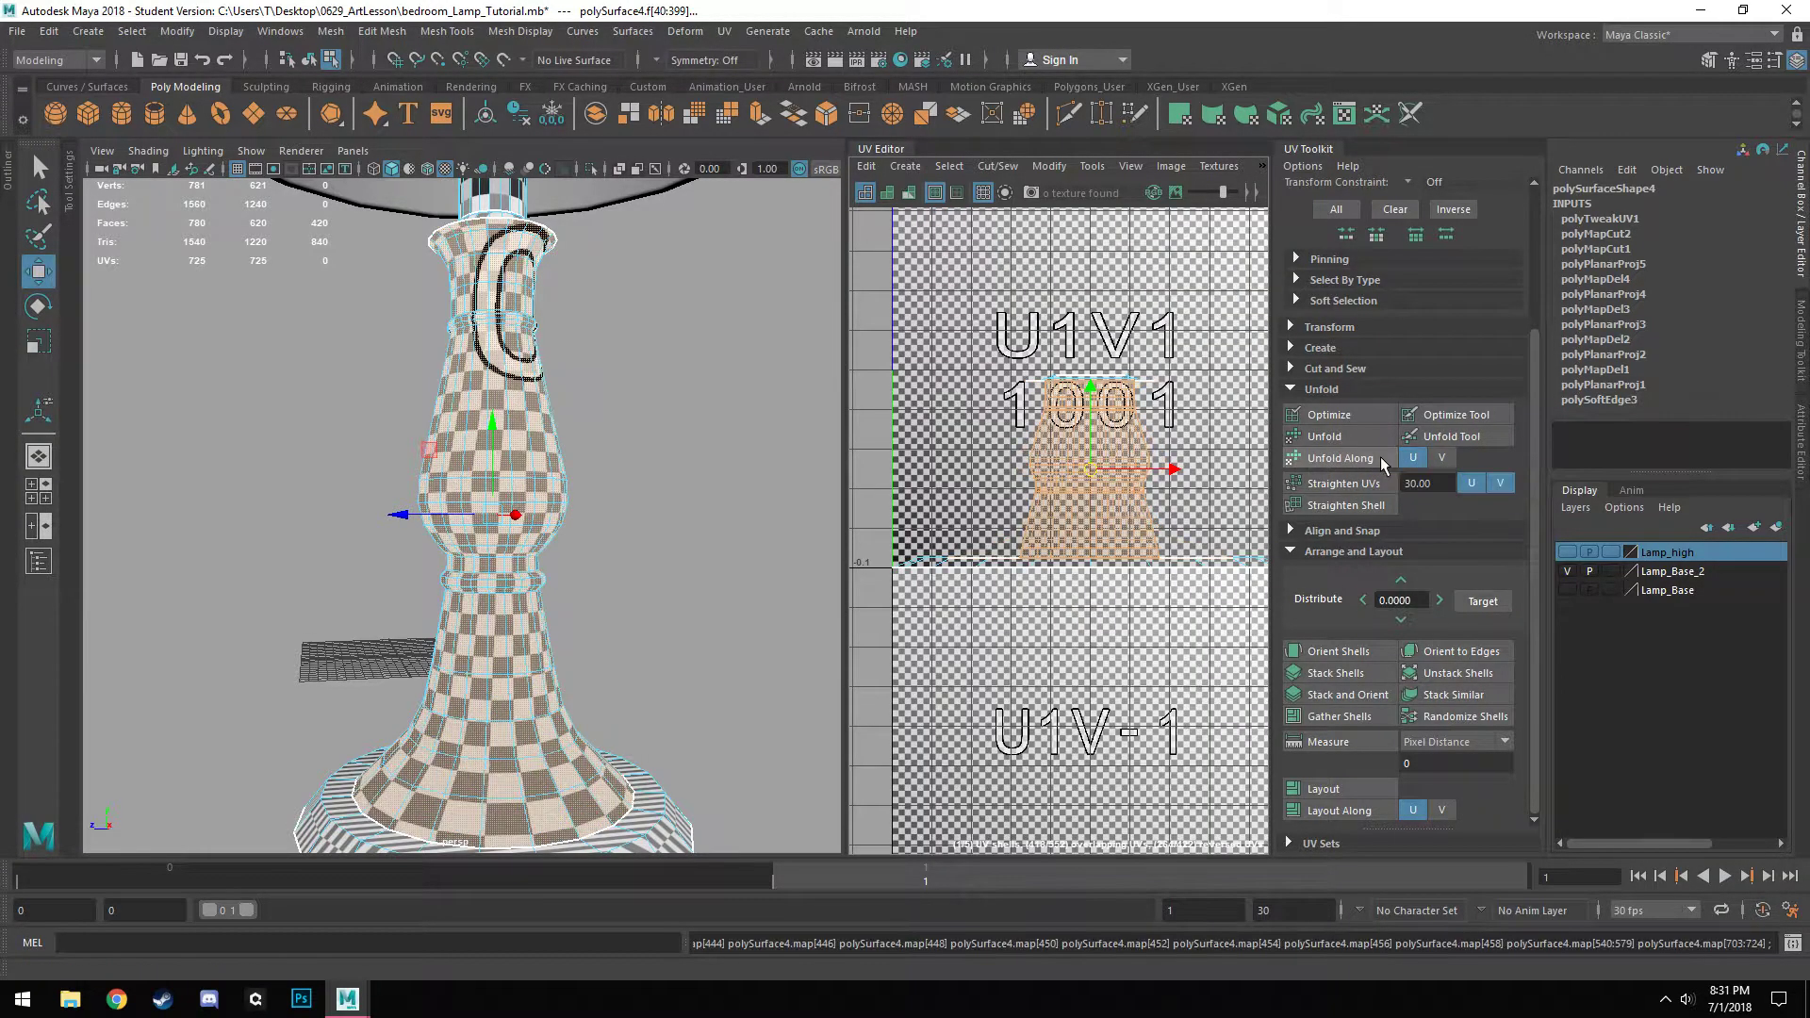
Check the body's checker pattern around its seam and straighten the shell's UVs in U and V with a 30.00 angle tolerance.
alt+drag(406, 660, 586, 646)
scroll(571, 642, up, 3)
scroll(571, 642, down, 4)
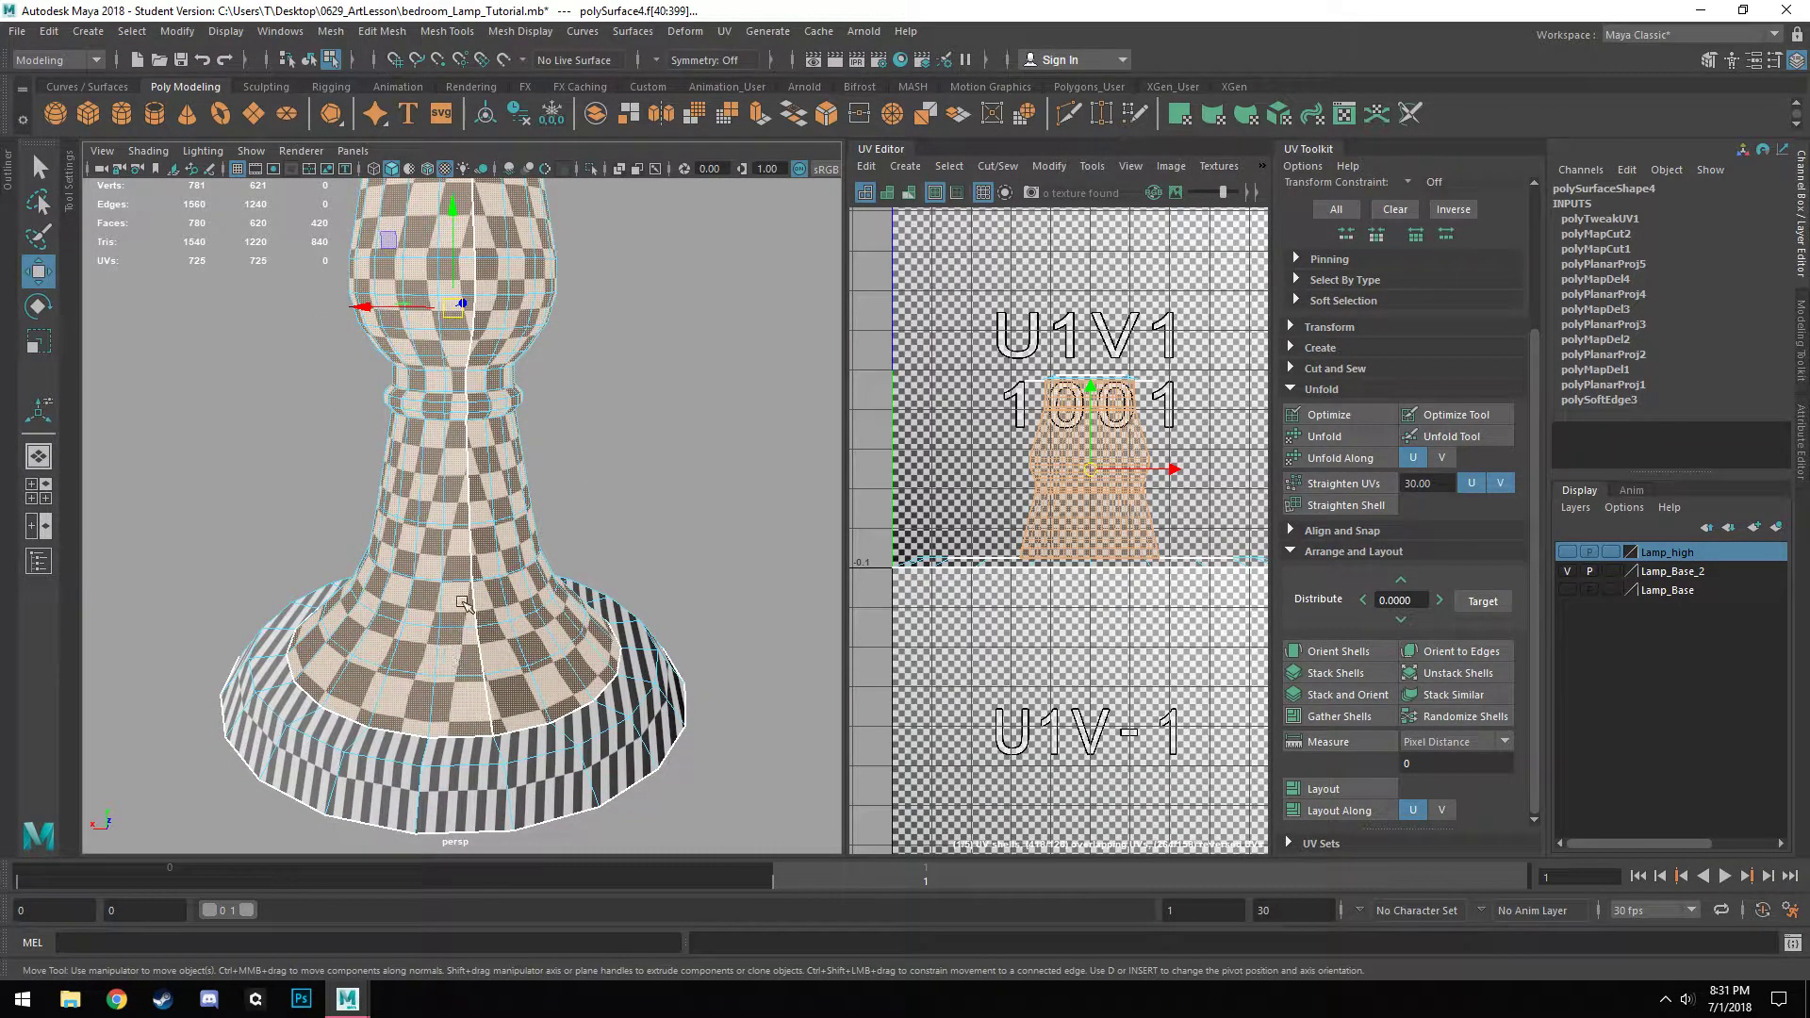
scroll(471, 565, up, 4)
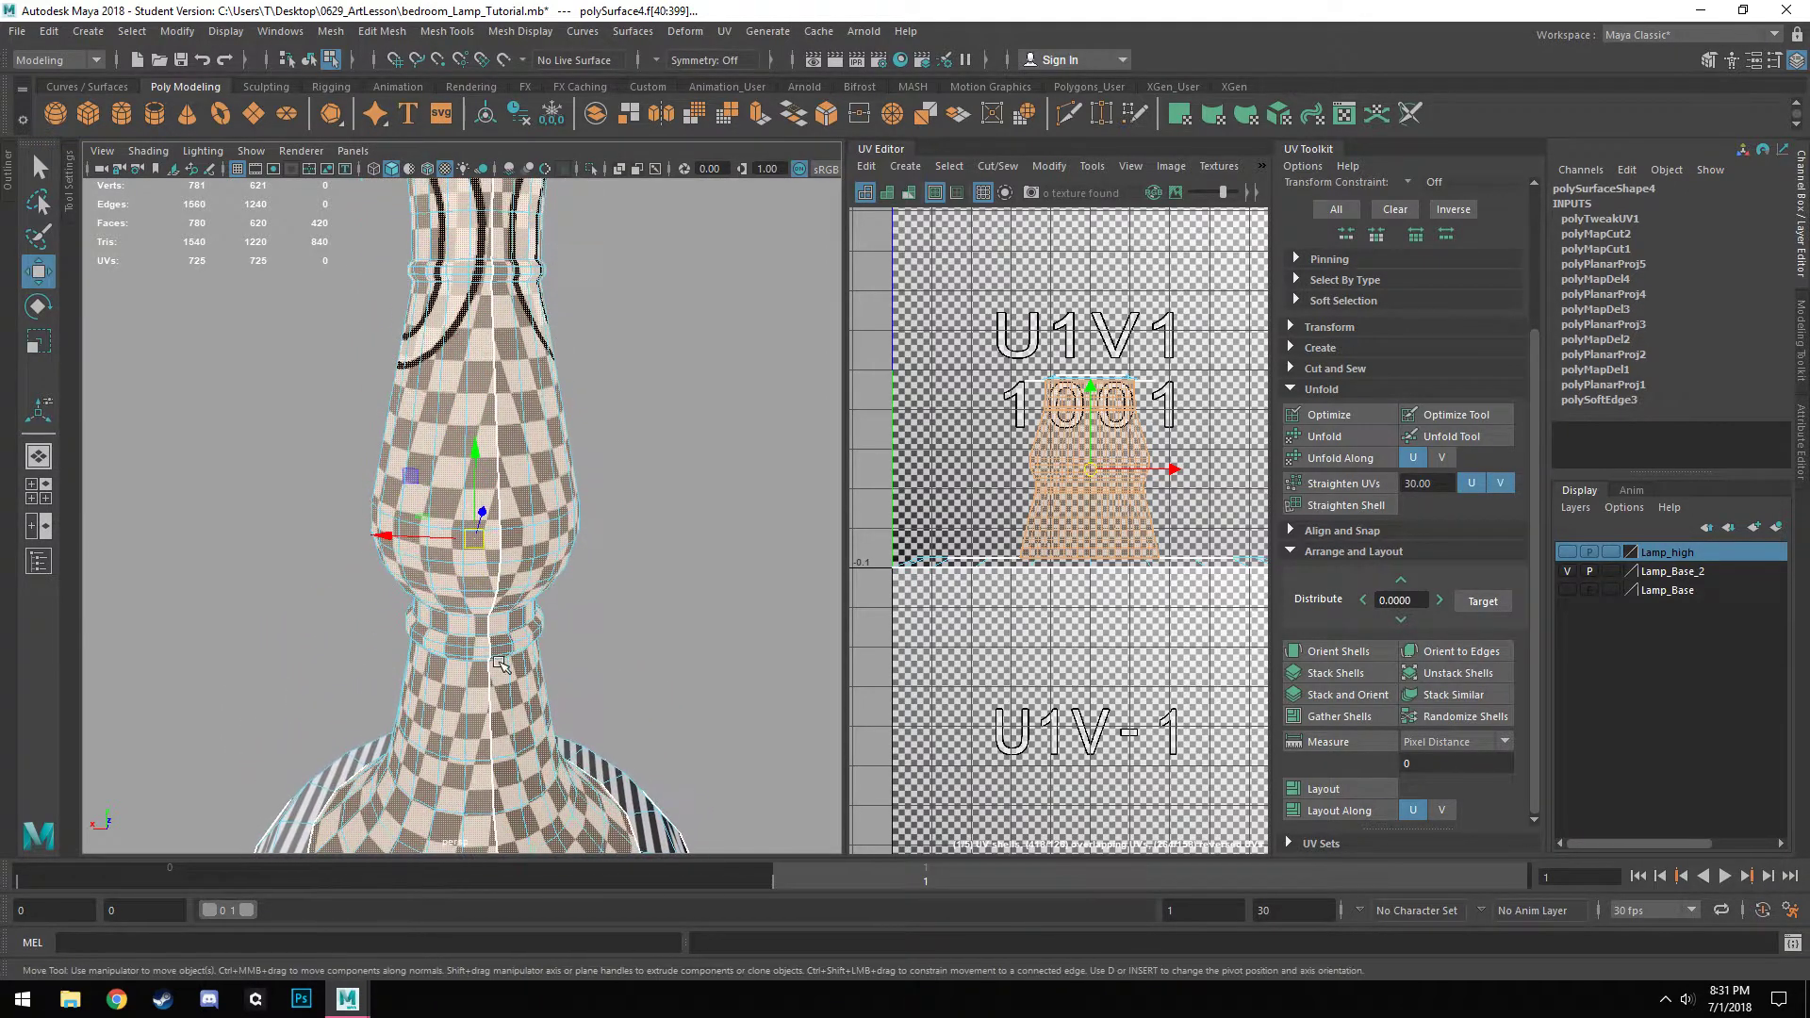
alt+drag(484, 353, 509, 592)
alt+middle_drag(603, 658, 606, 548)
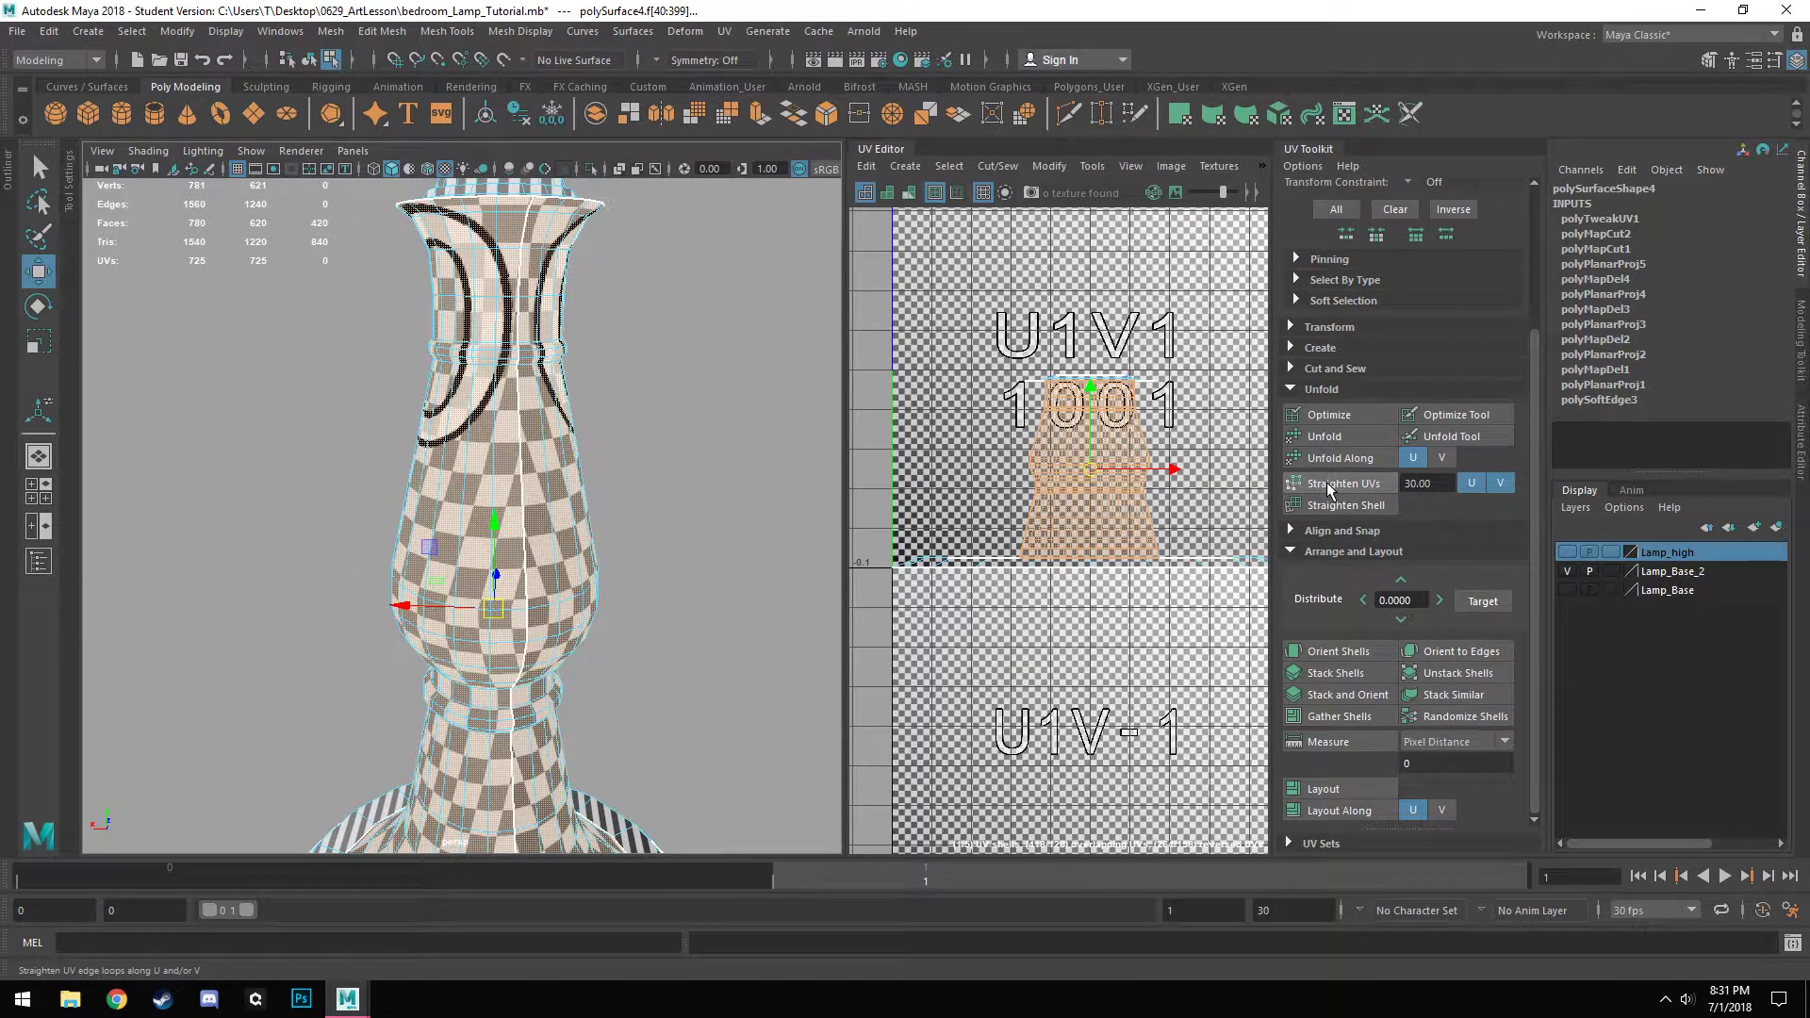
click(1354, 486)
click(1362, 485)
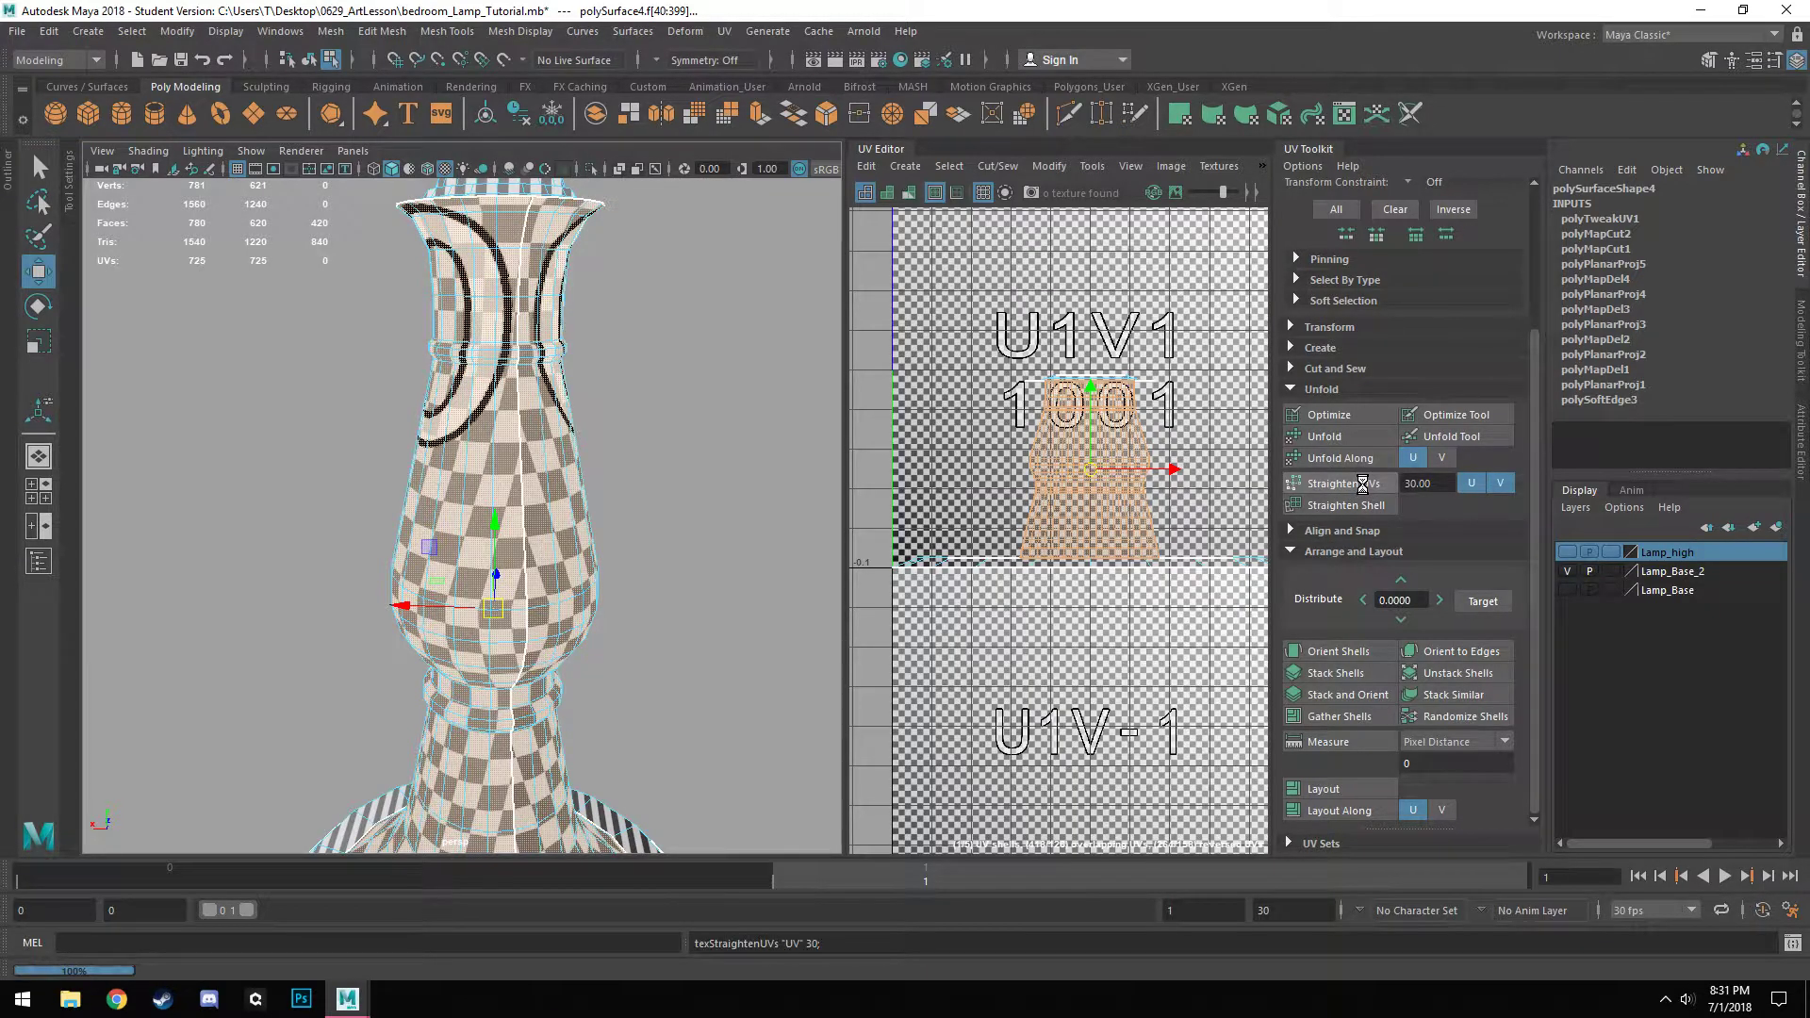
click(1362, 485)
Move the straightened body shell into the U1V2 tile beside the stem shell, and nudge the stem shell slightly up.
scroll(632, 599, down, 2)
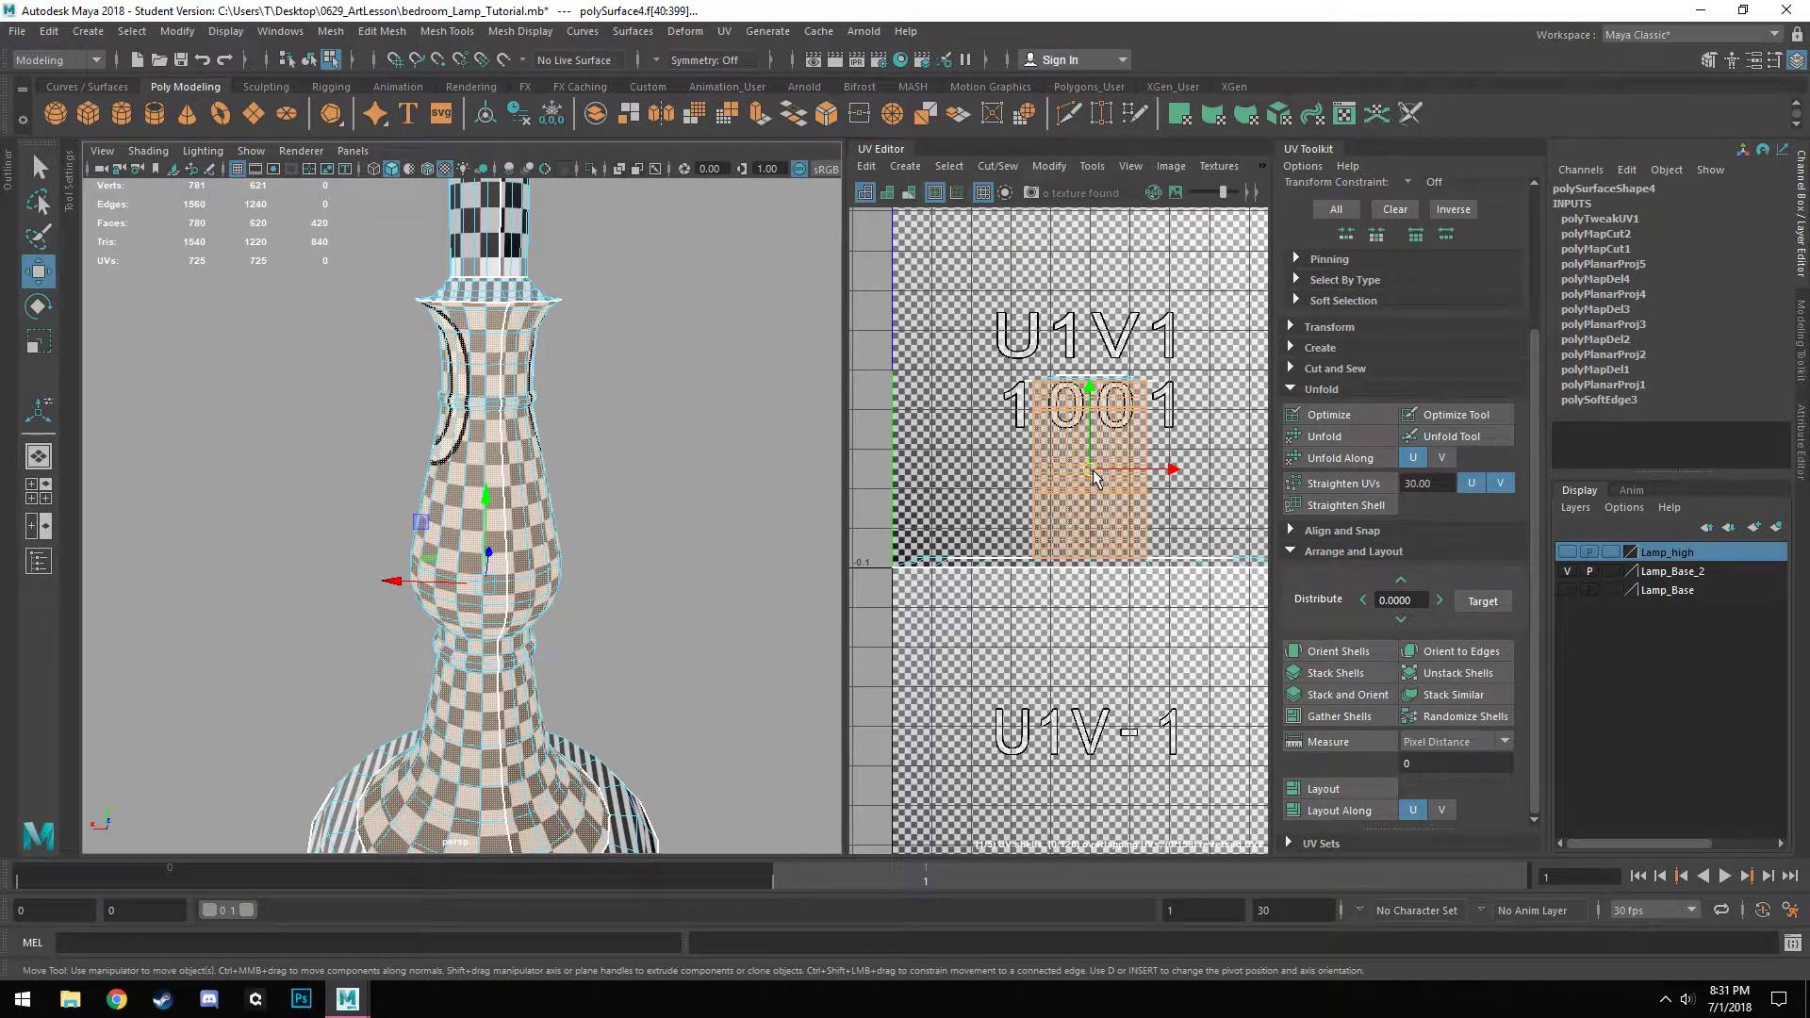
alt+drag(634, 695, 489, 691)
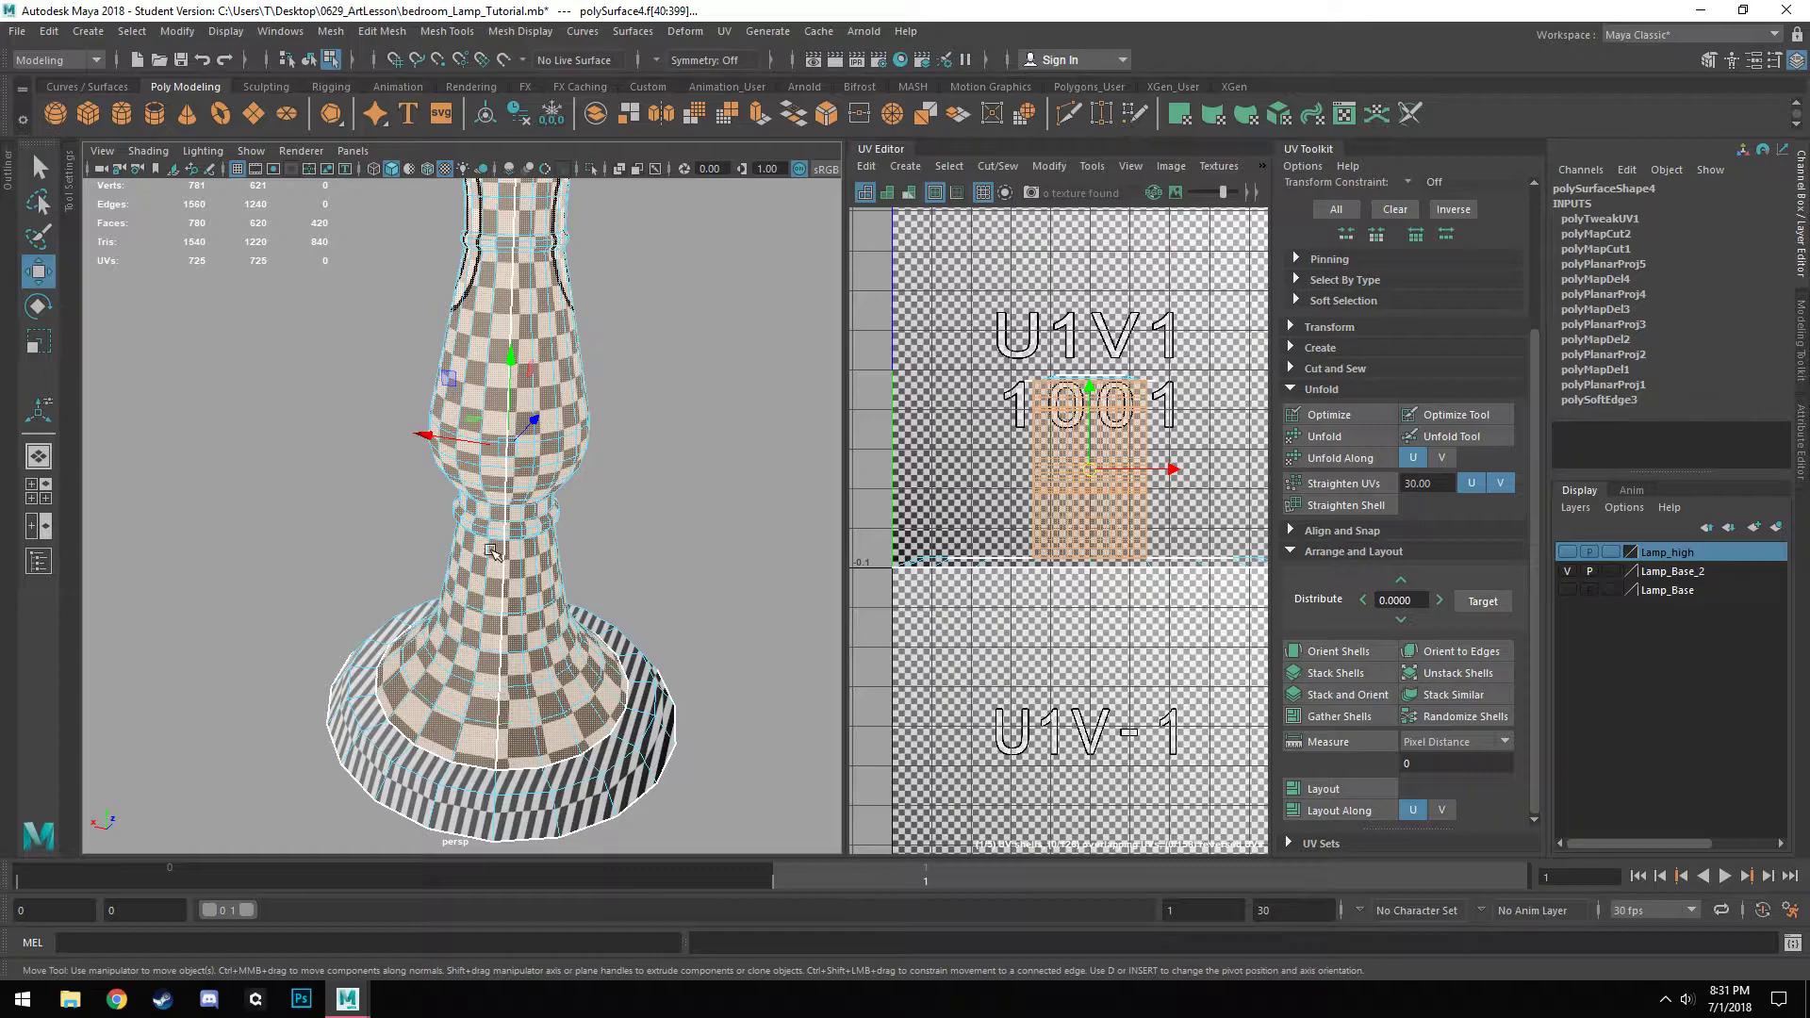
alt+middle_drag(506, 391, 523, 556)
alt+drag(396, 675, 697, 618)
scroll(1044, 633, down, 3)
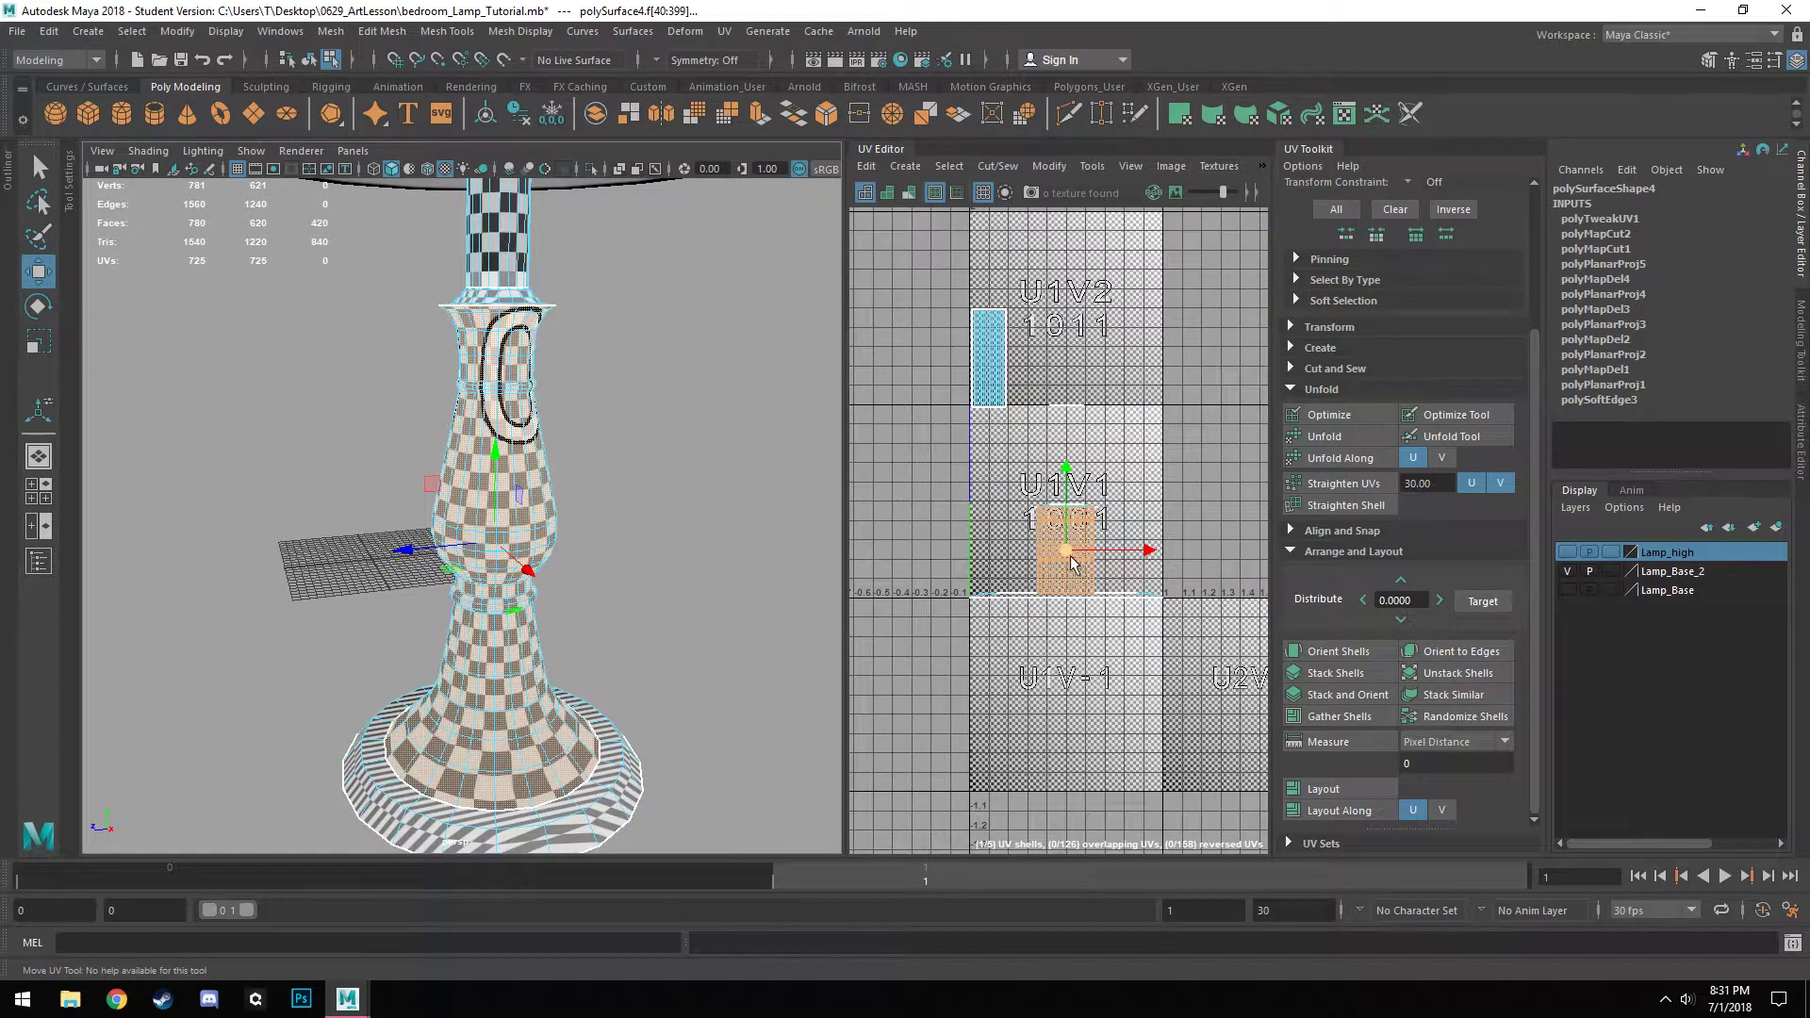
drag(1074, 564, 1046, 351)
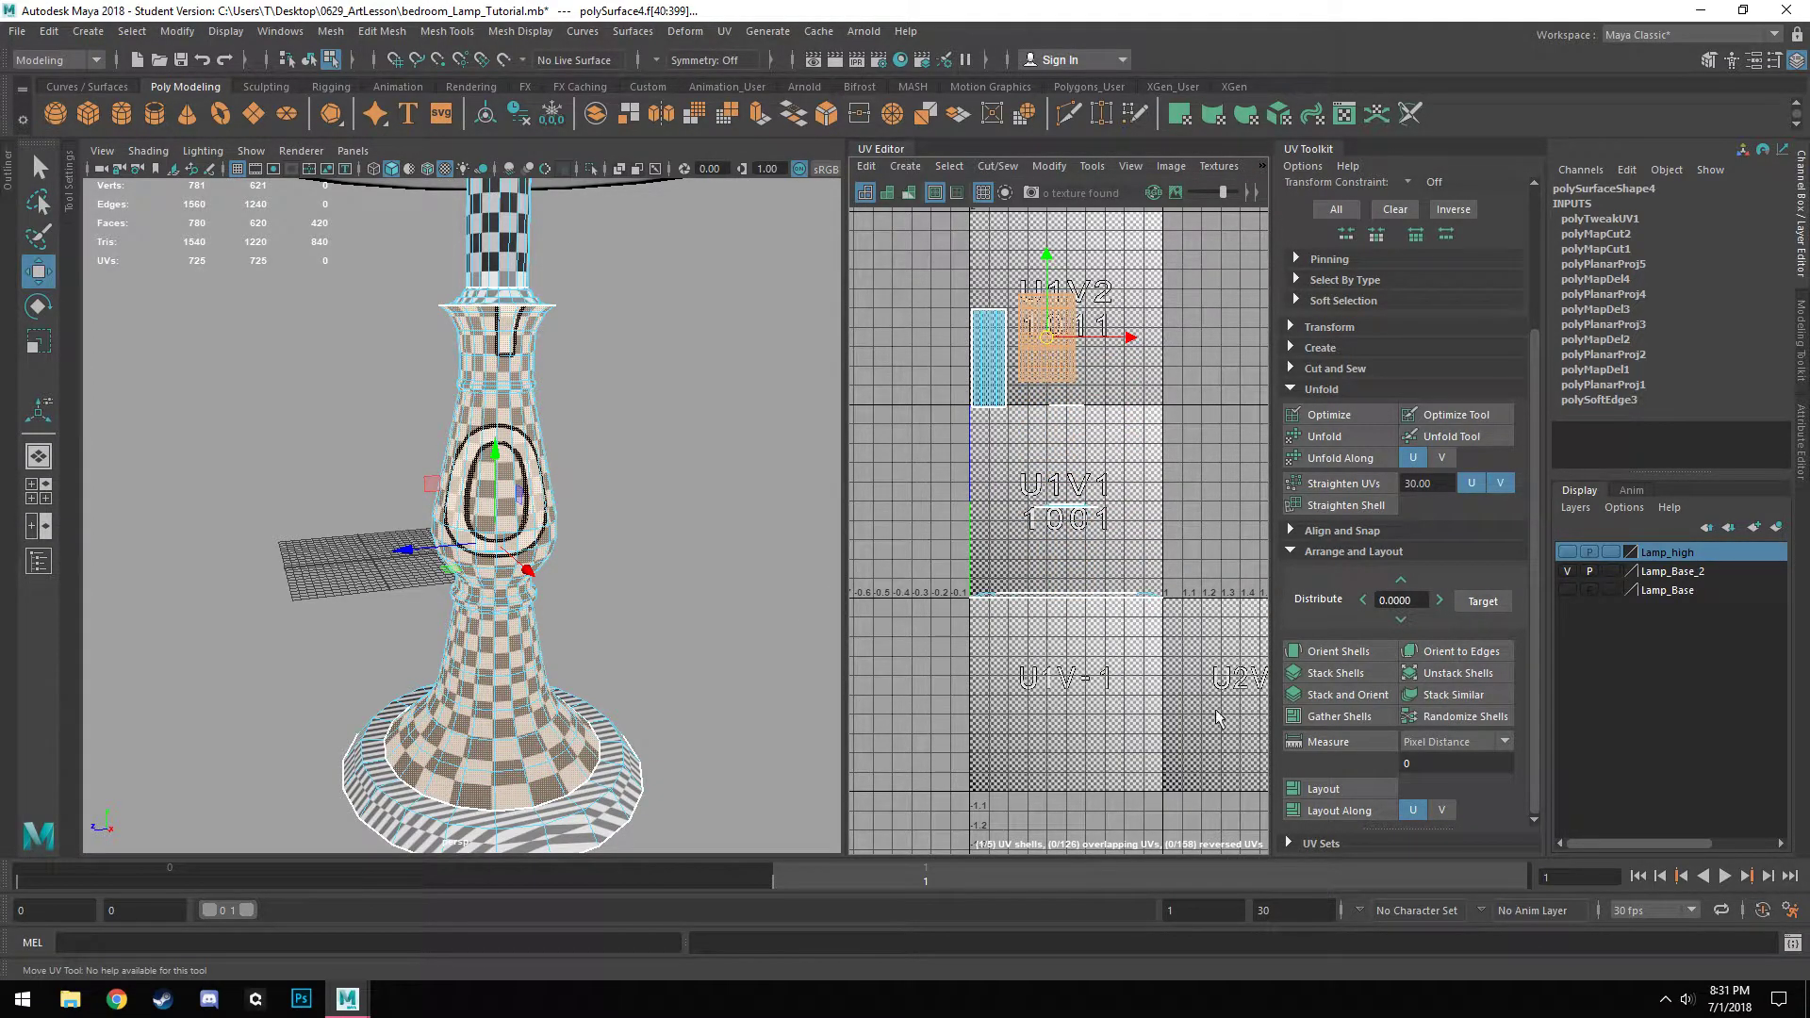
click(1046, 349)
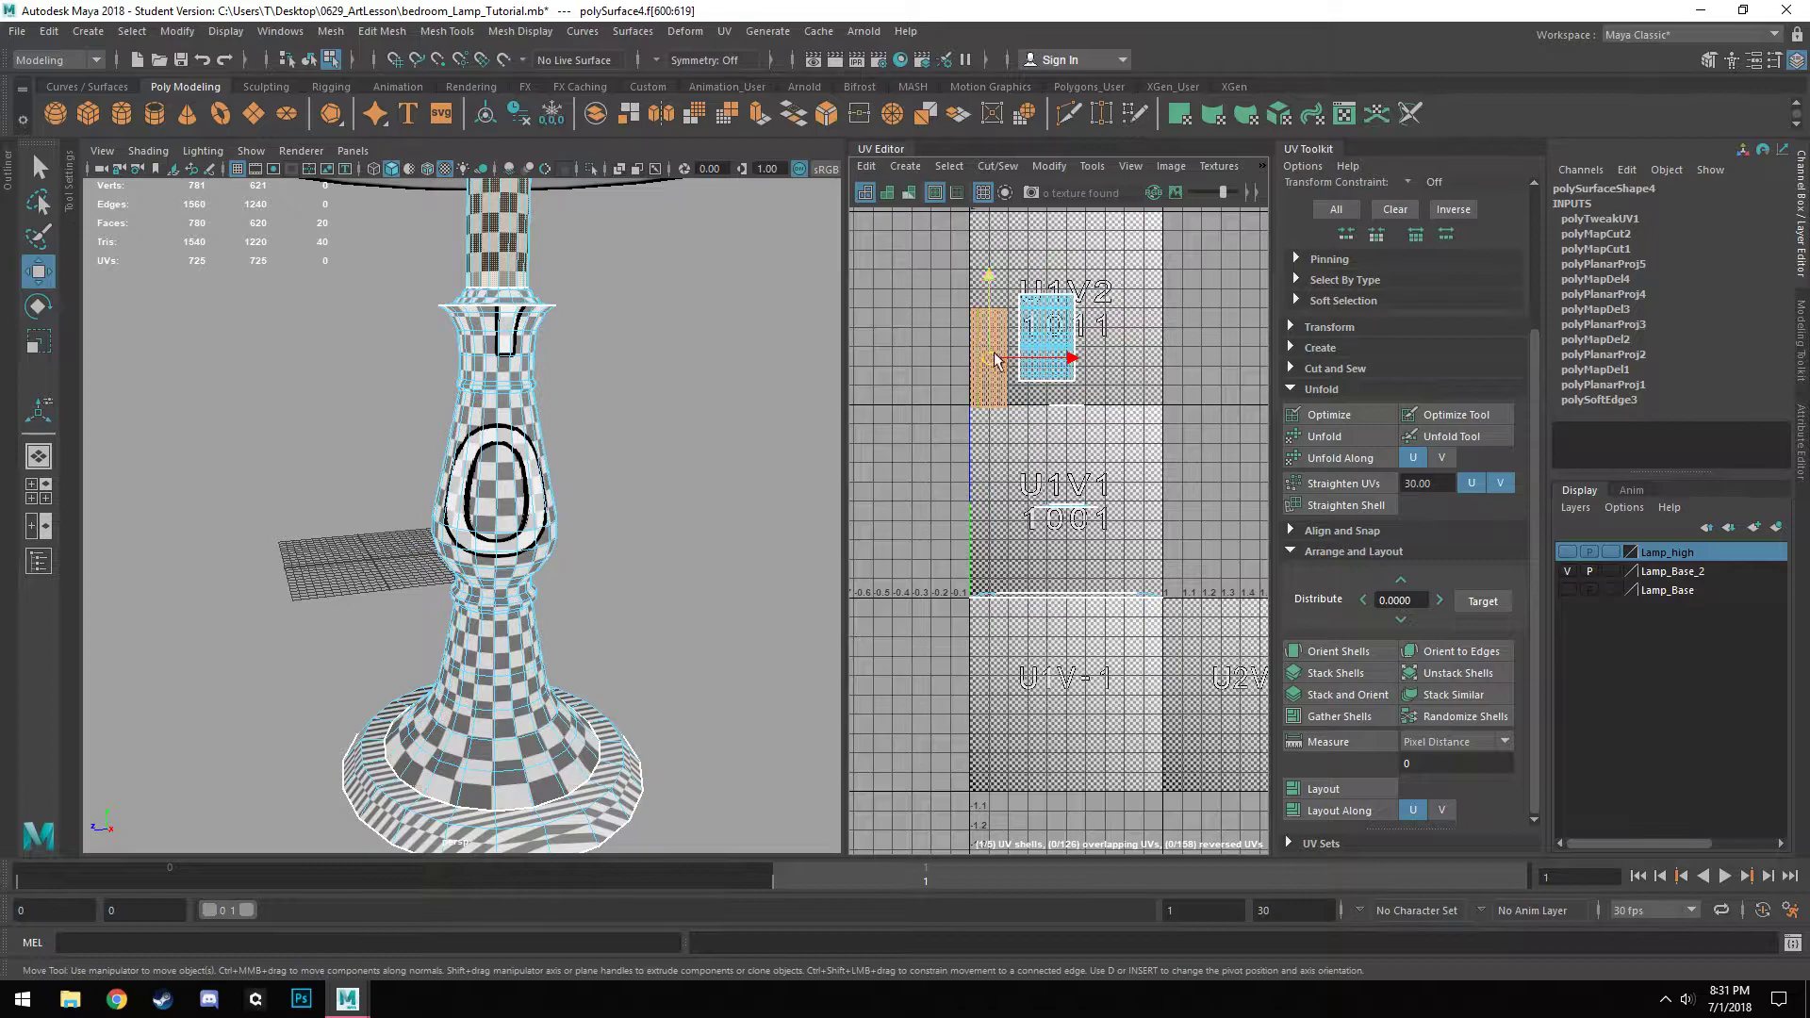
Select the remaining shells in the U1V1 tile and apply a planar projection from the Y axis, fitted to the bounding box.
drag(1168, 613, 926, 395)
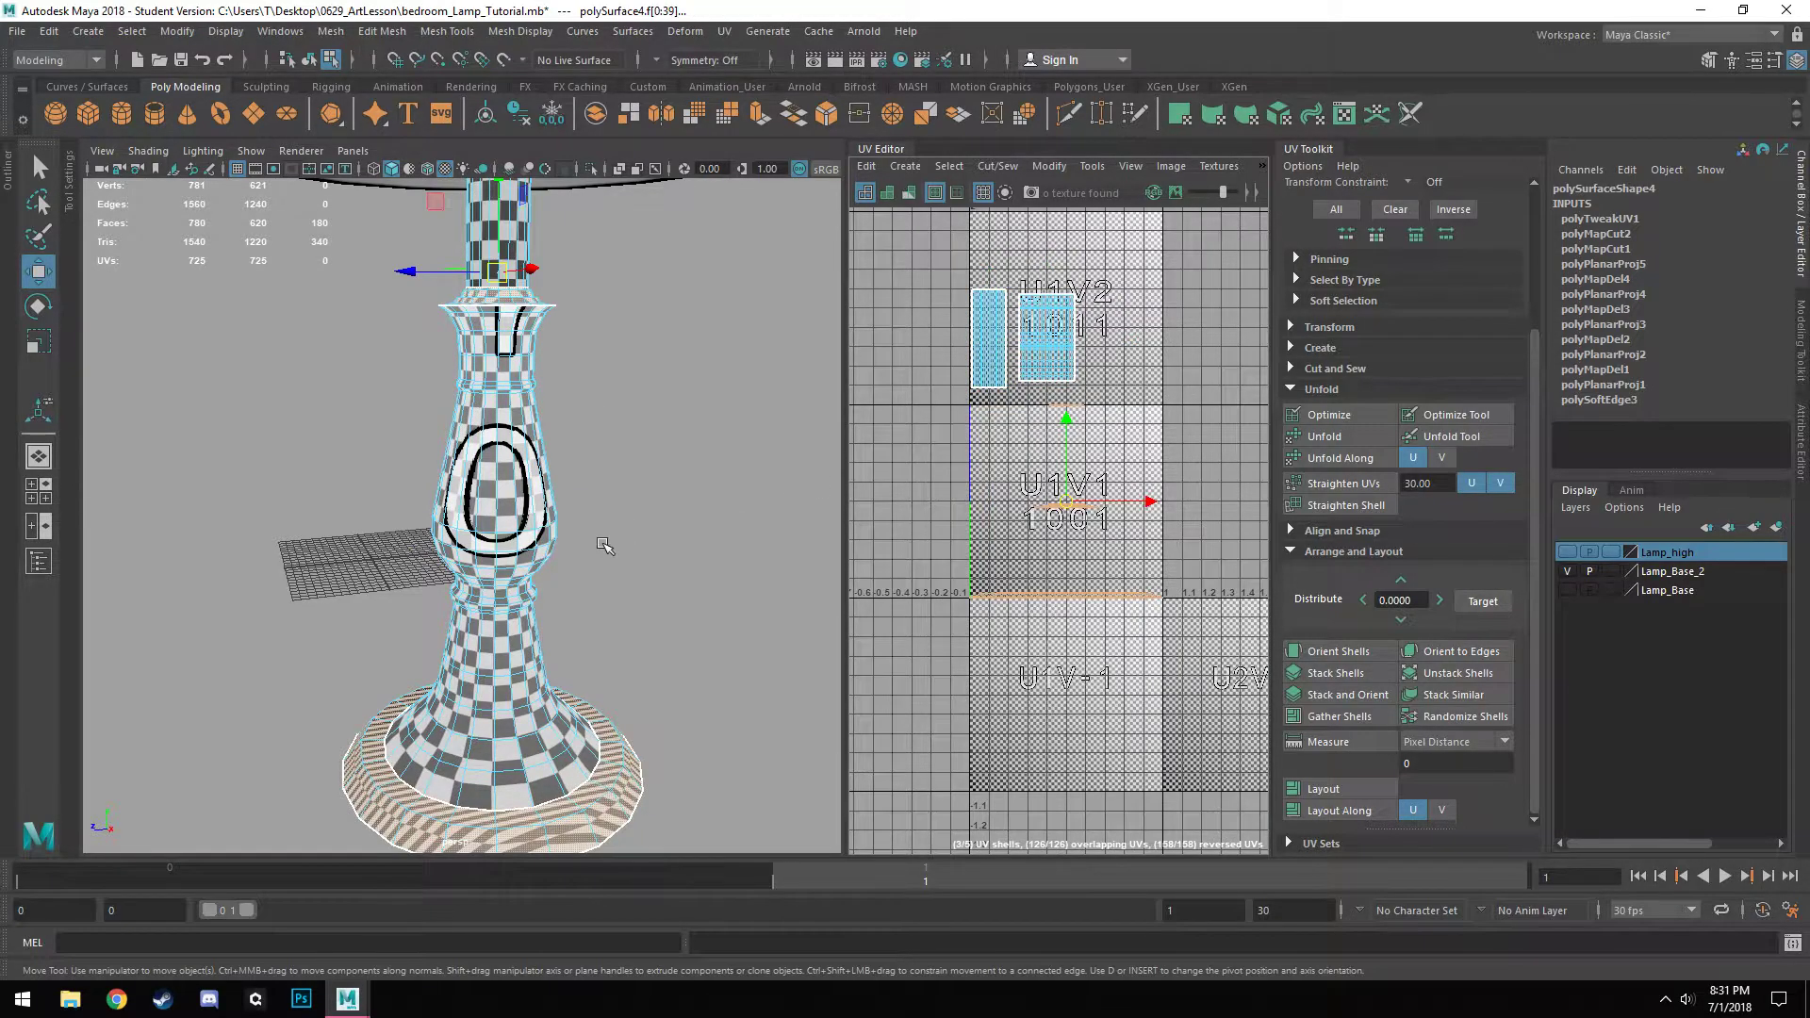
alt+drag(612, 471, 624, 563)
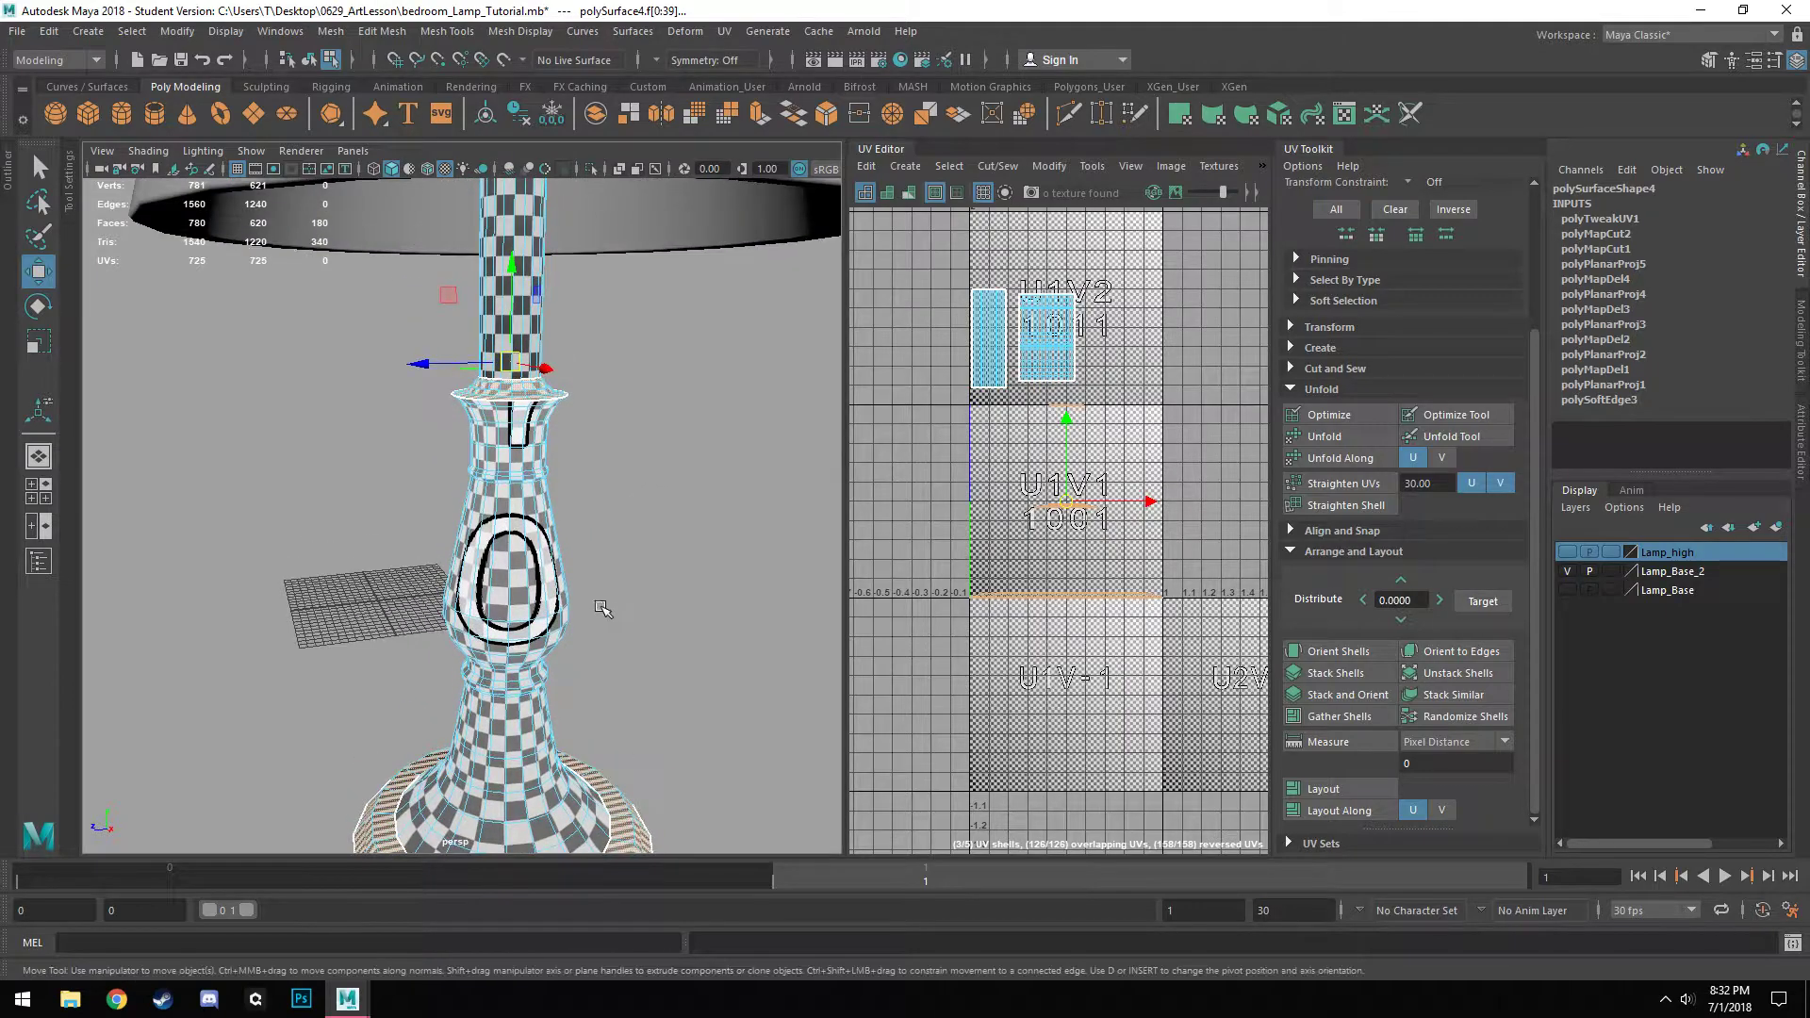
click(724, 31)
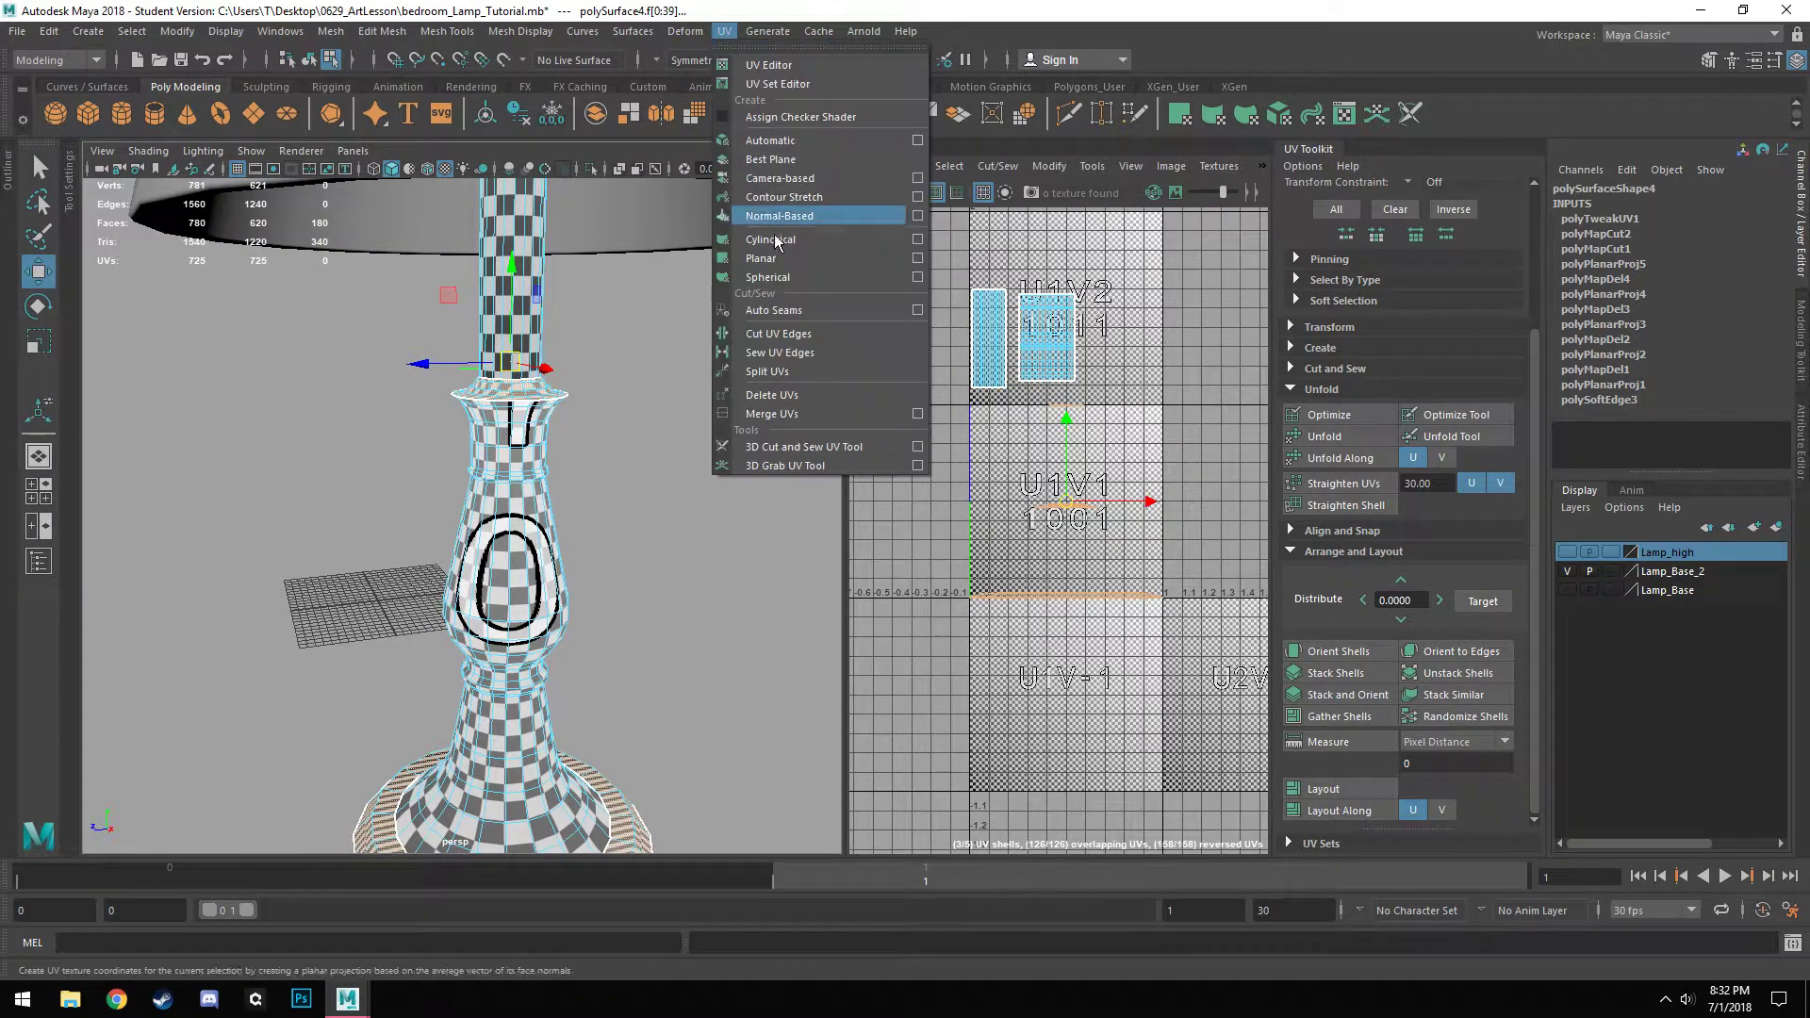
click(914, 259)
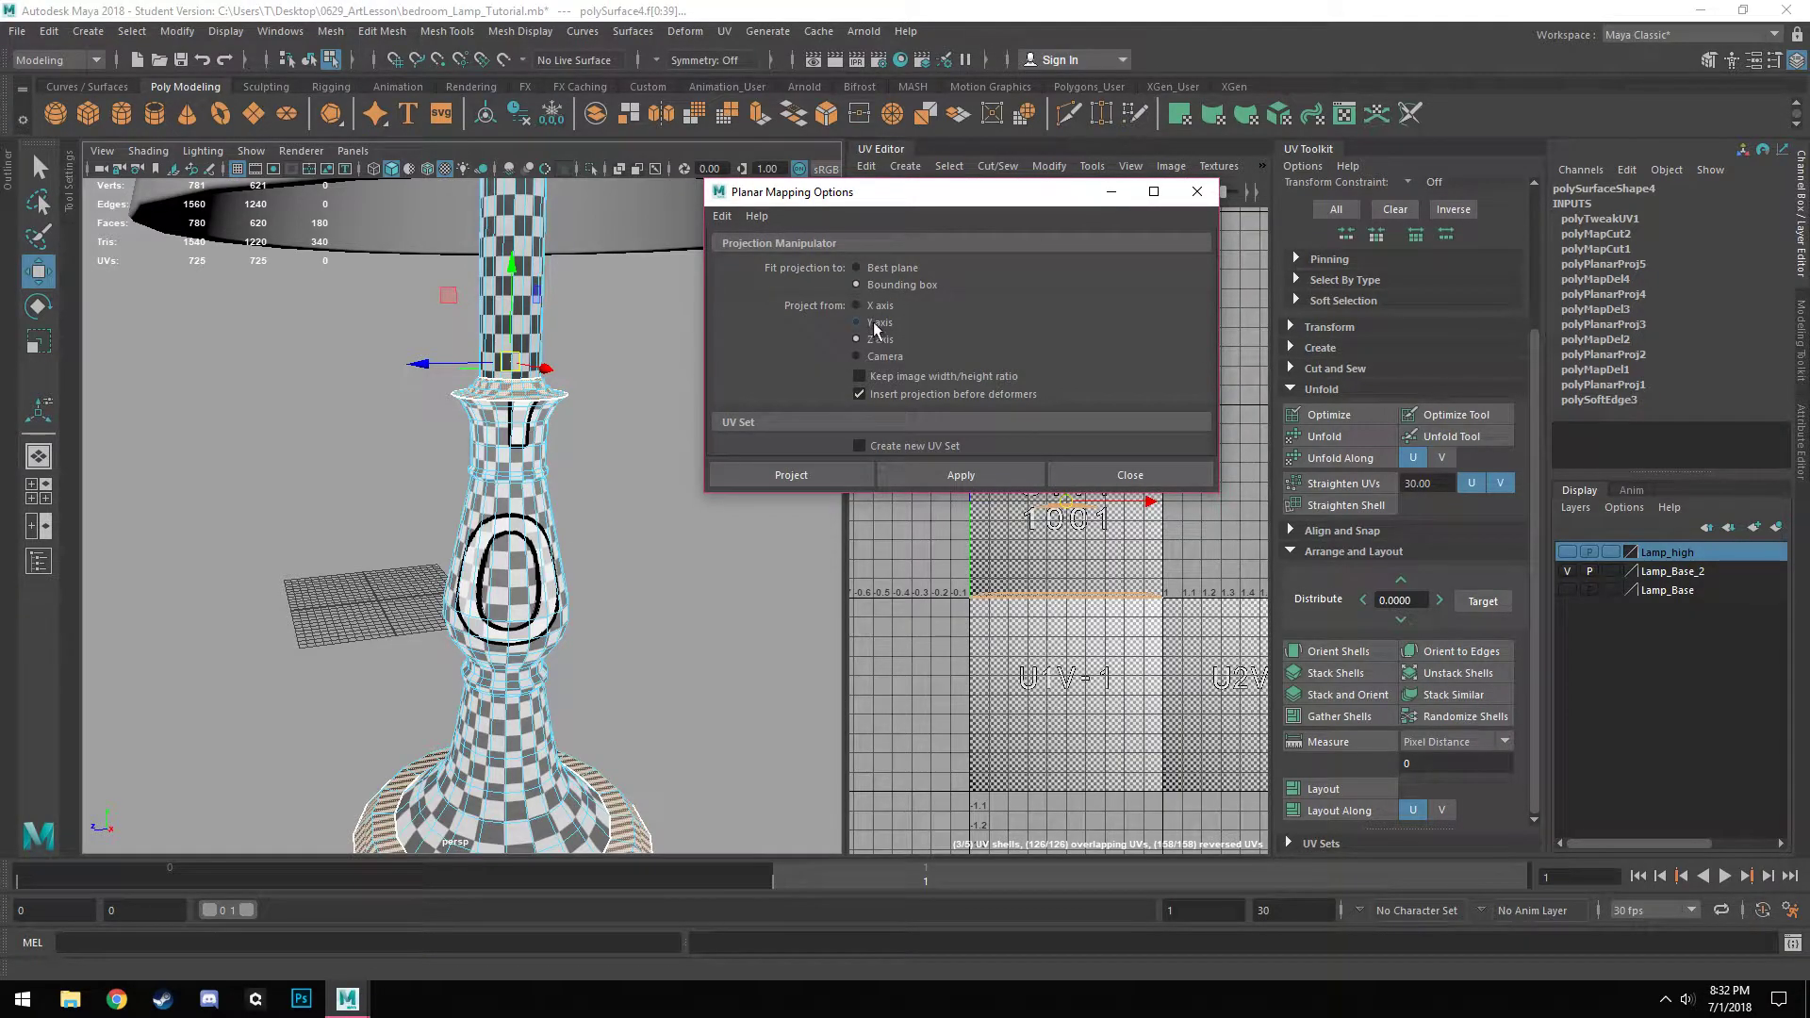
click(950, 476)
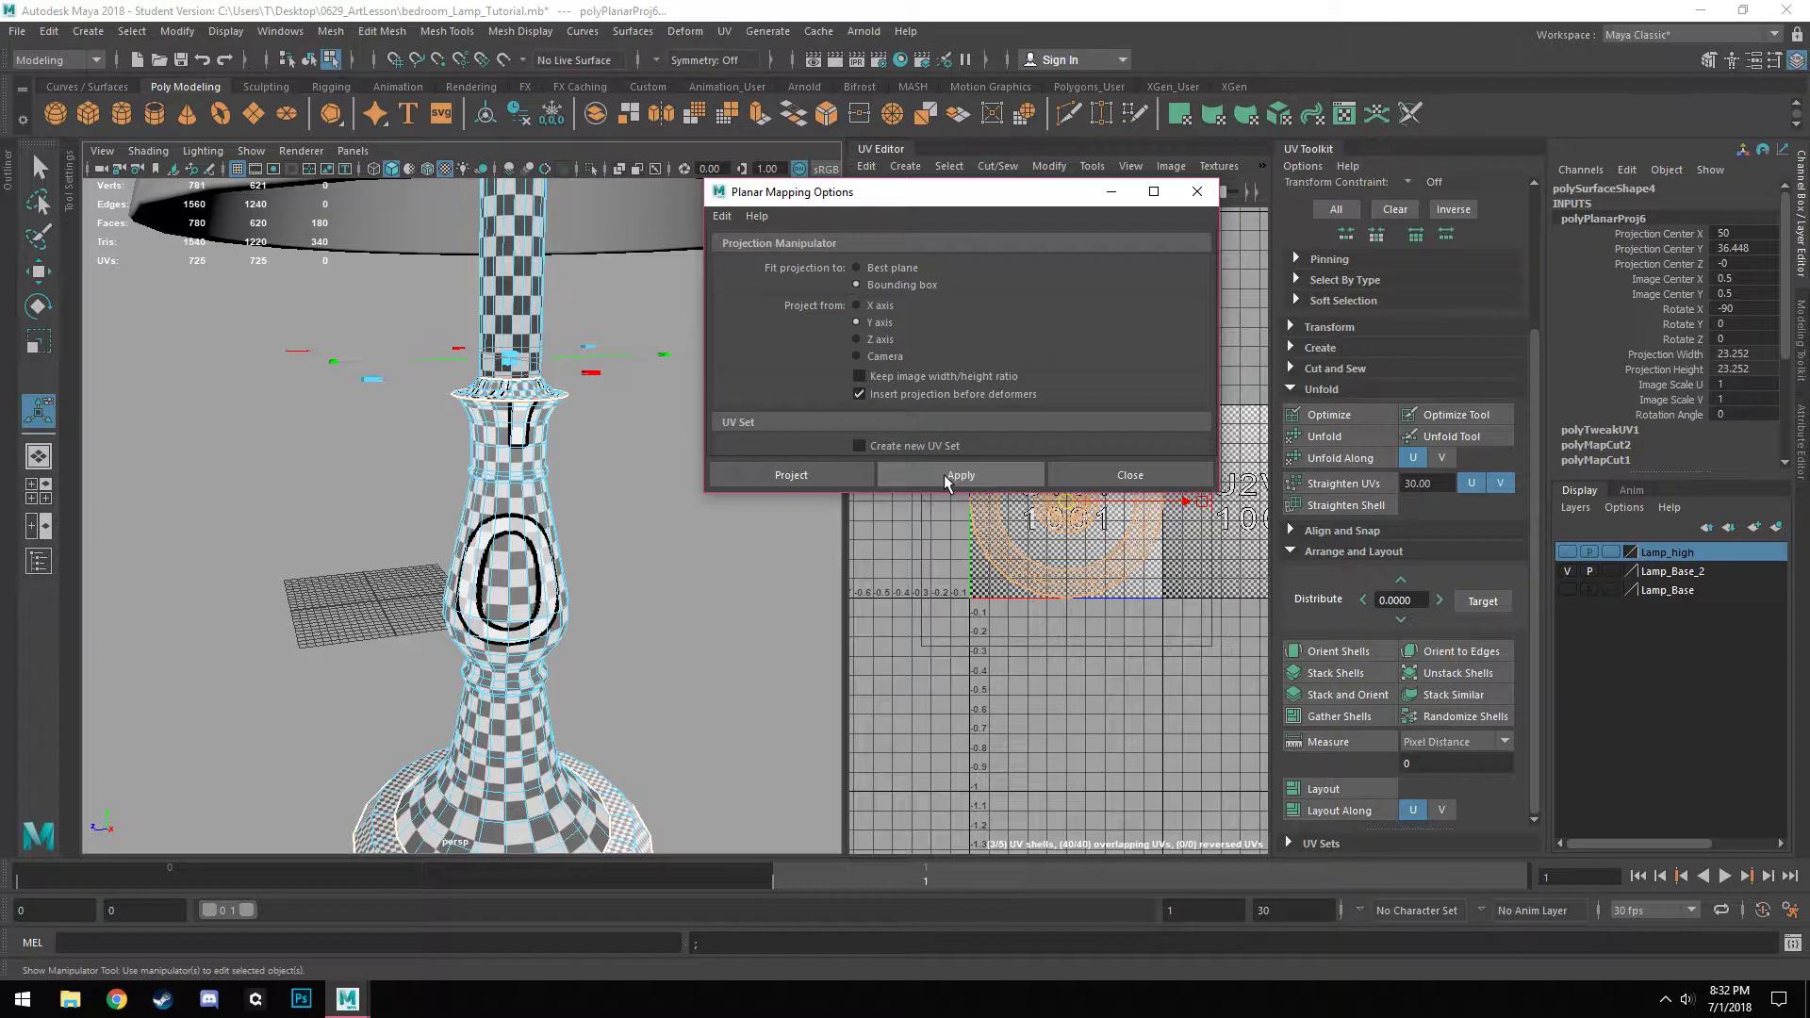
click(1197, 191)
Examine the new planar mapping on the lamp's top and base rim from above for checker distortion.
alt+middle_drag(649, 674, 618, 505)
scroll(597, 465, down, 3)
alt+drag(597, 464, 544, 686)
scroll(544, 686, down, 4)
alt+middle_drag(543, 686, 550, 709)
scroll(518, 682, up, 4)
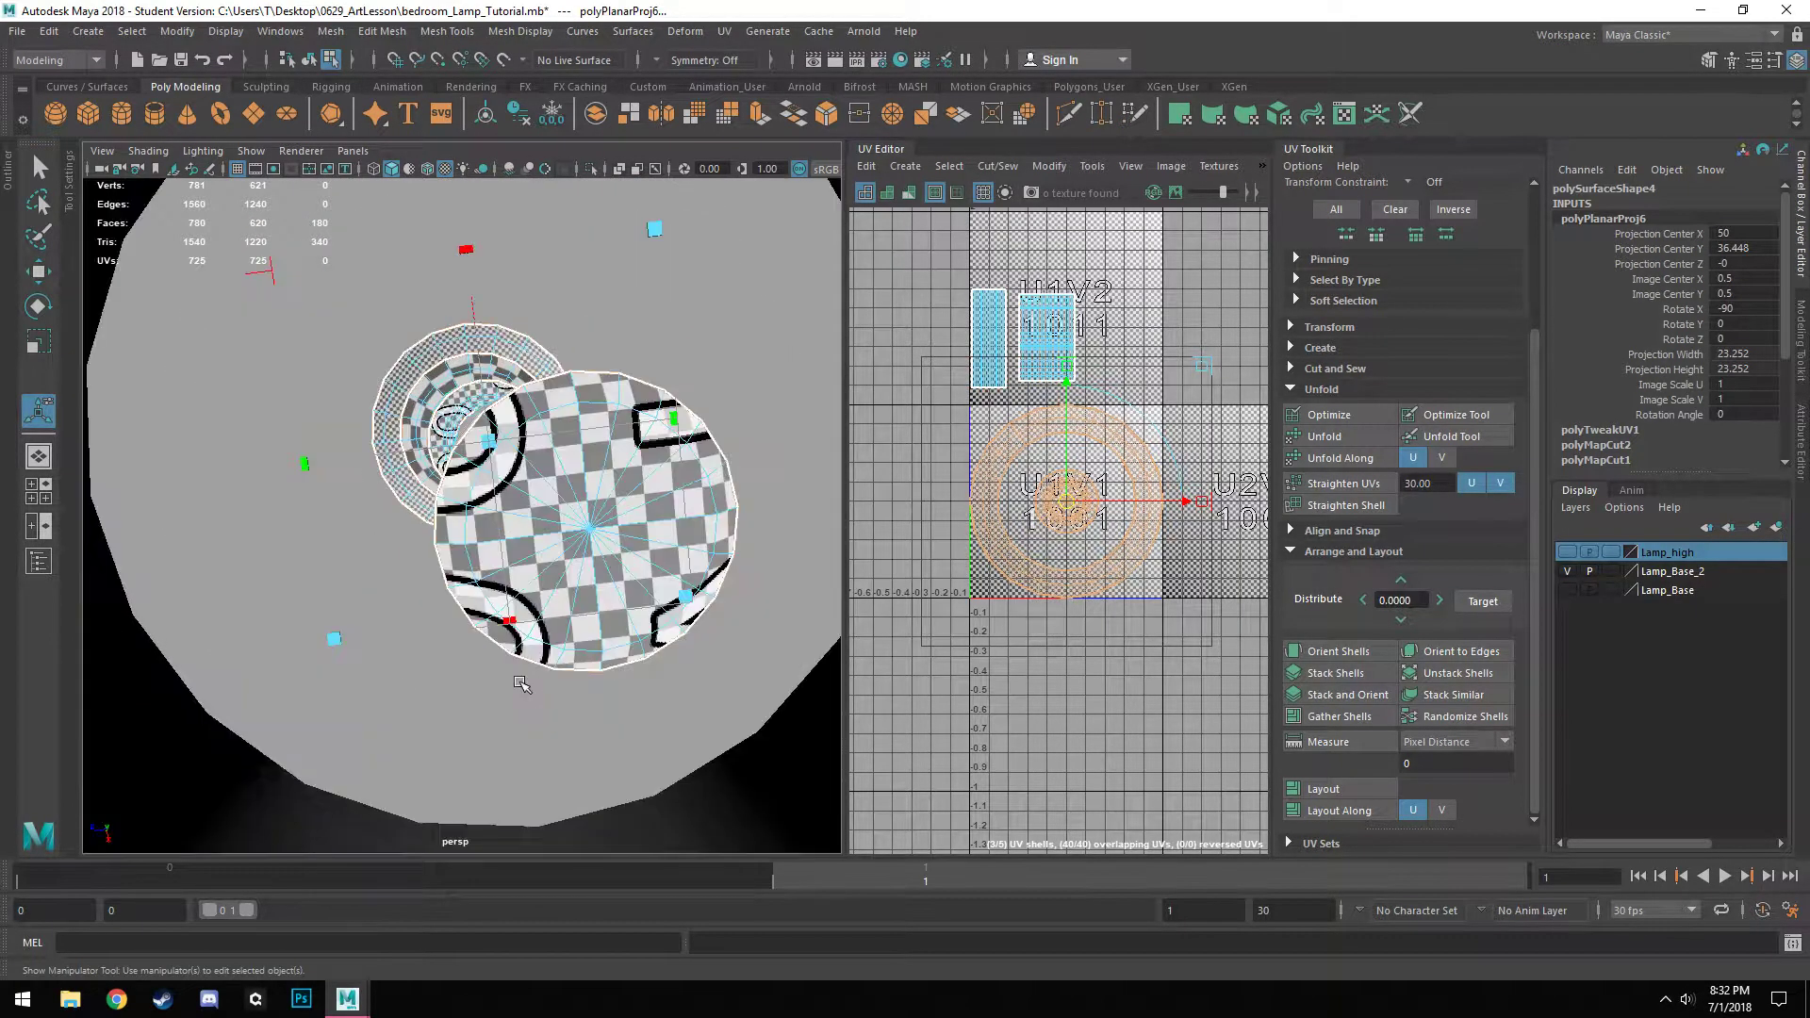
alt+middle_drag(439, 606, 462, 630)
alt+drag(462, 630, 523, 619)
scroll(523, 619, up, 2)
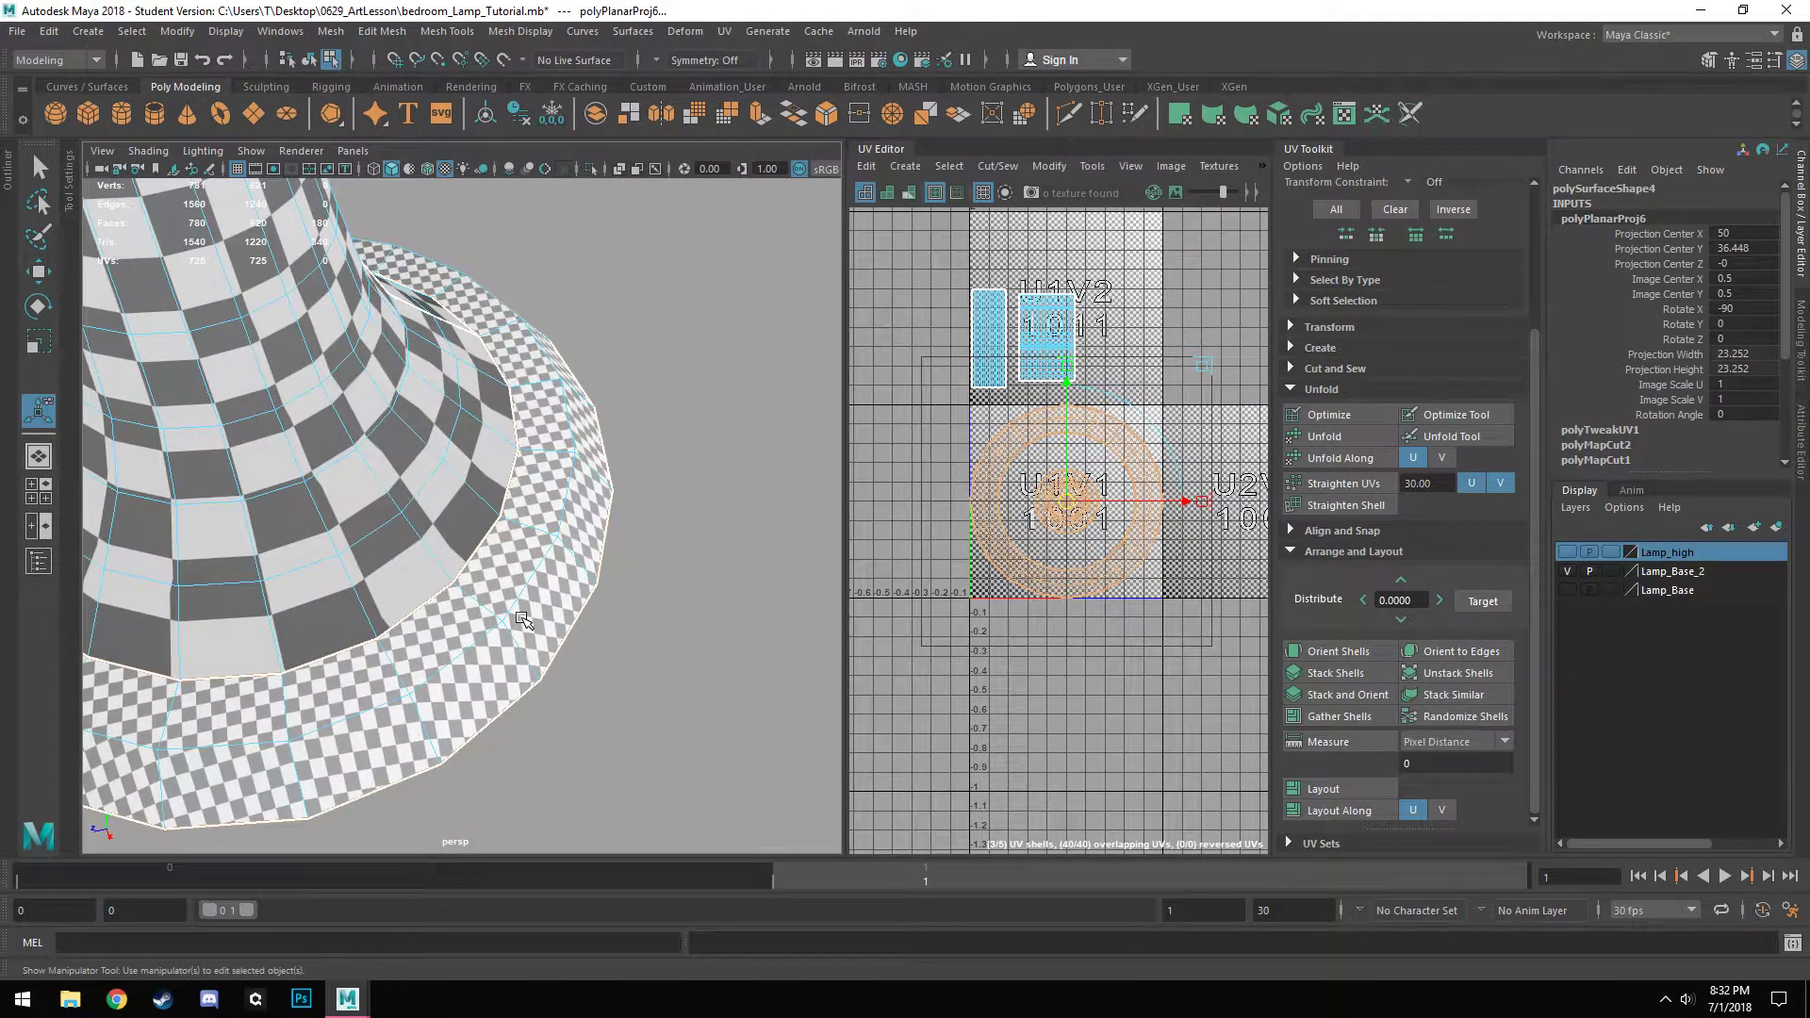
Unfold the planar-projected shells of the base rim, the collar and the remaining top faces.
scroll(1160, 503, down, 3)
alt+middle_drag(1099, 515, 1061, 569)
scroll(1087, 559, up, 3)
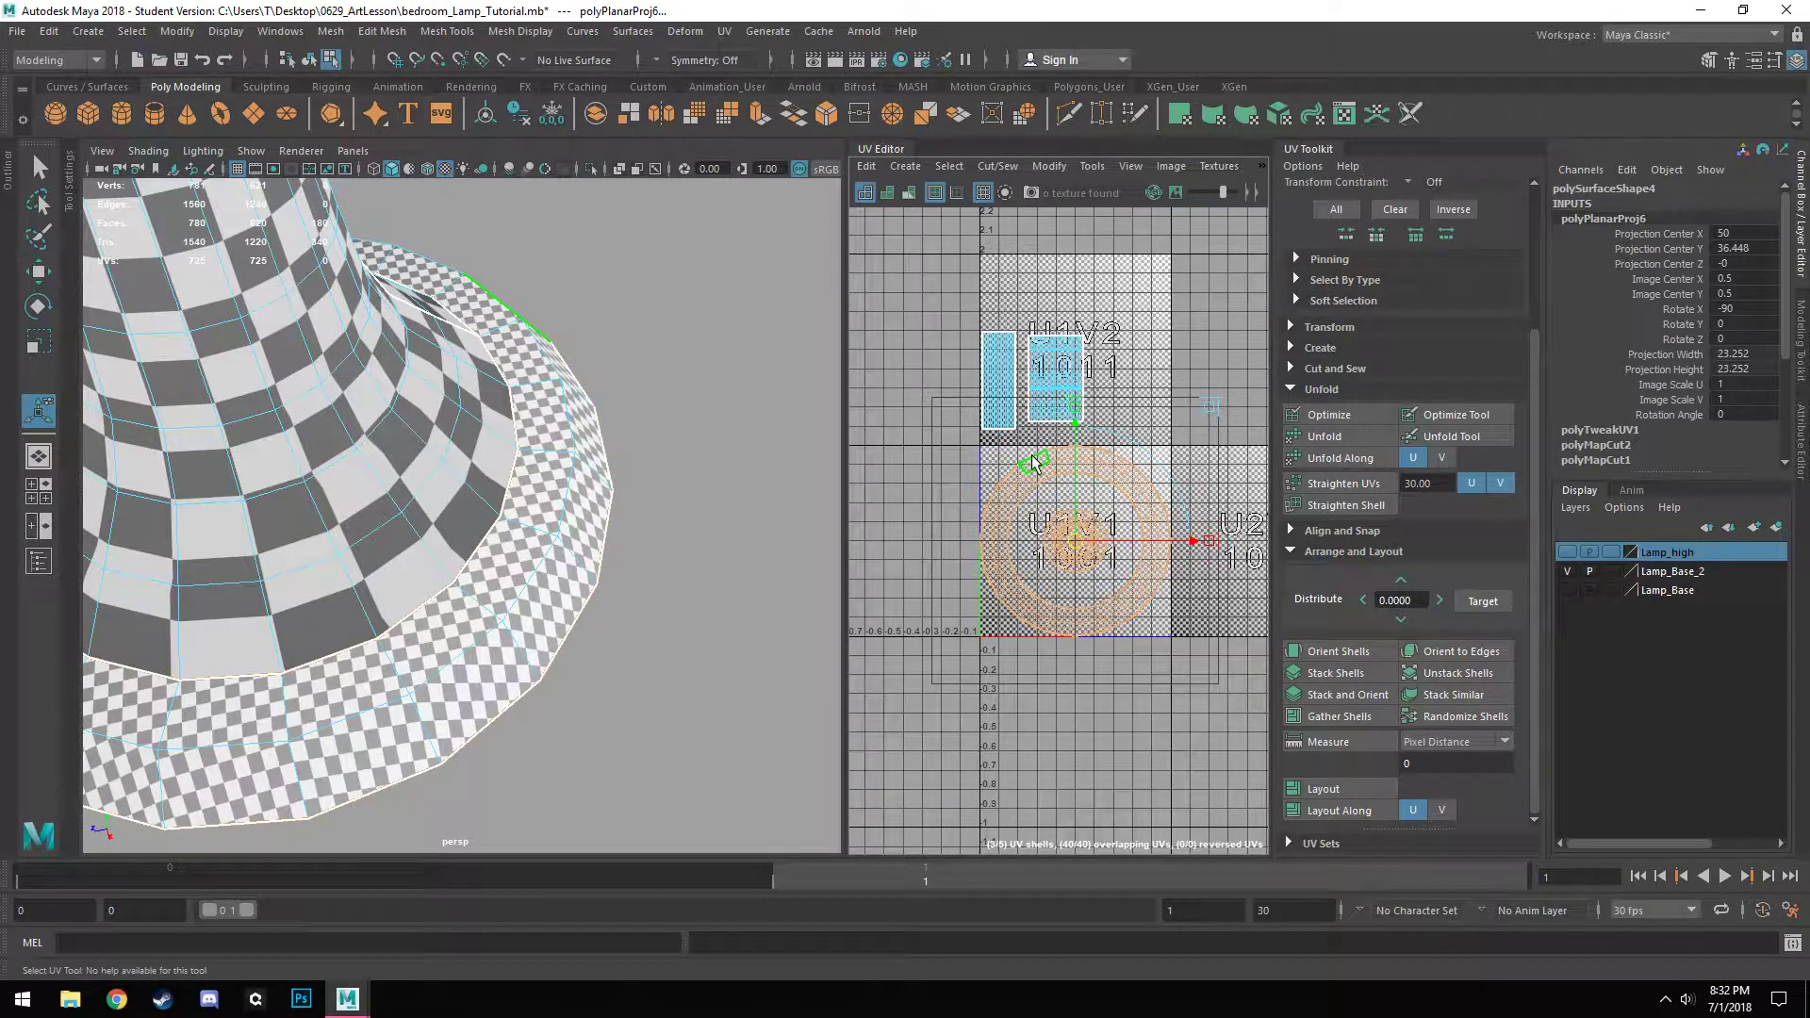
key(ctrl+u)
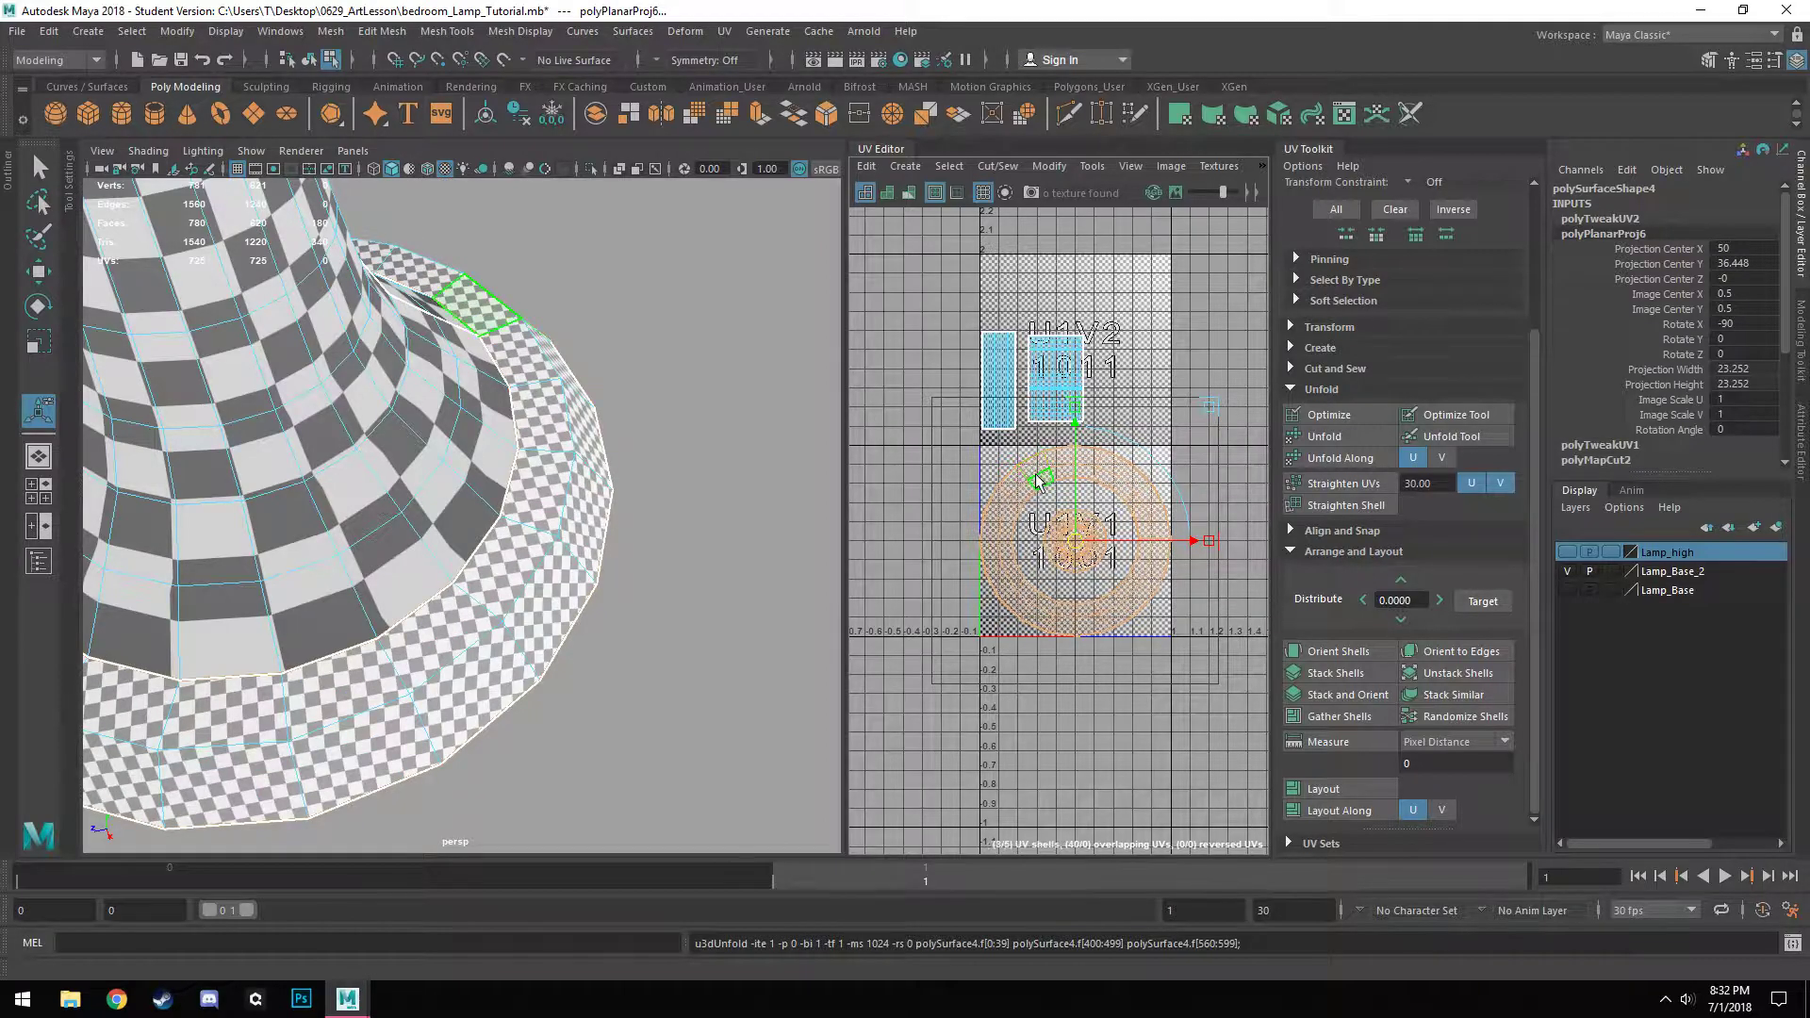
Compare the checker size on the unfolded base rim and collar with the neighbouring stem and body.
alt+drag(462, 681, 485, 726)
alt+middle_drag(483, 726, 556, 729)
alt+drag(556, 729, 596, 702)
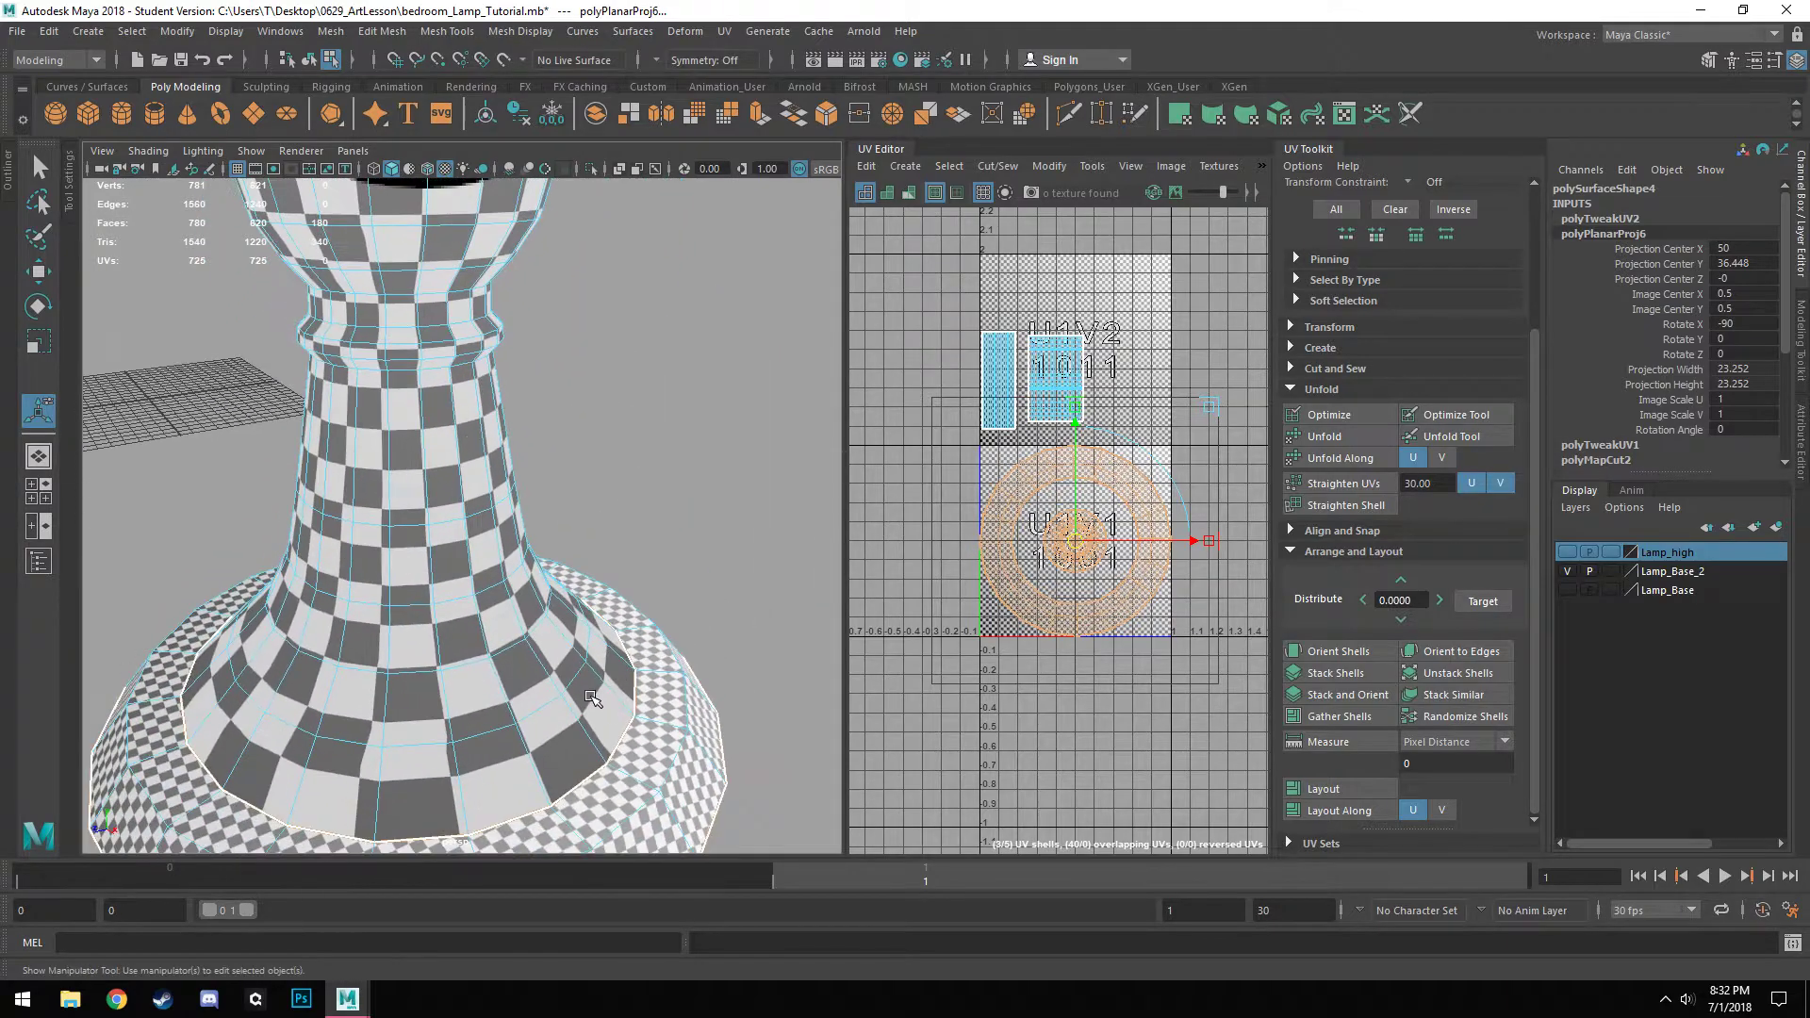
scroll(591, 699, down, 6)
alt+middle_drag(585, 478, 571, 829)
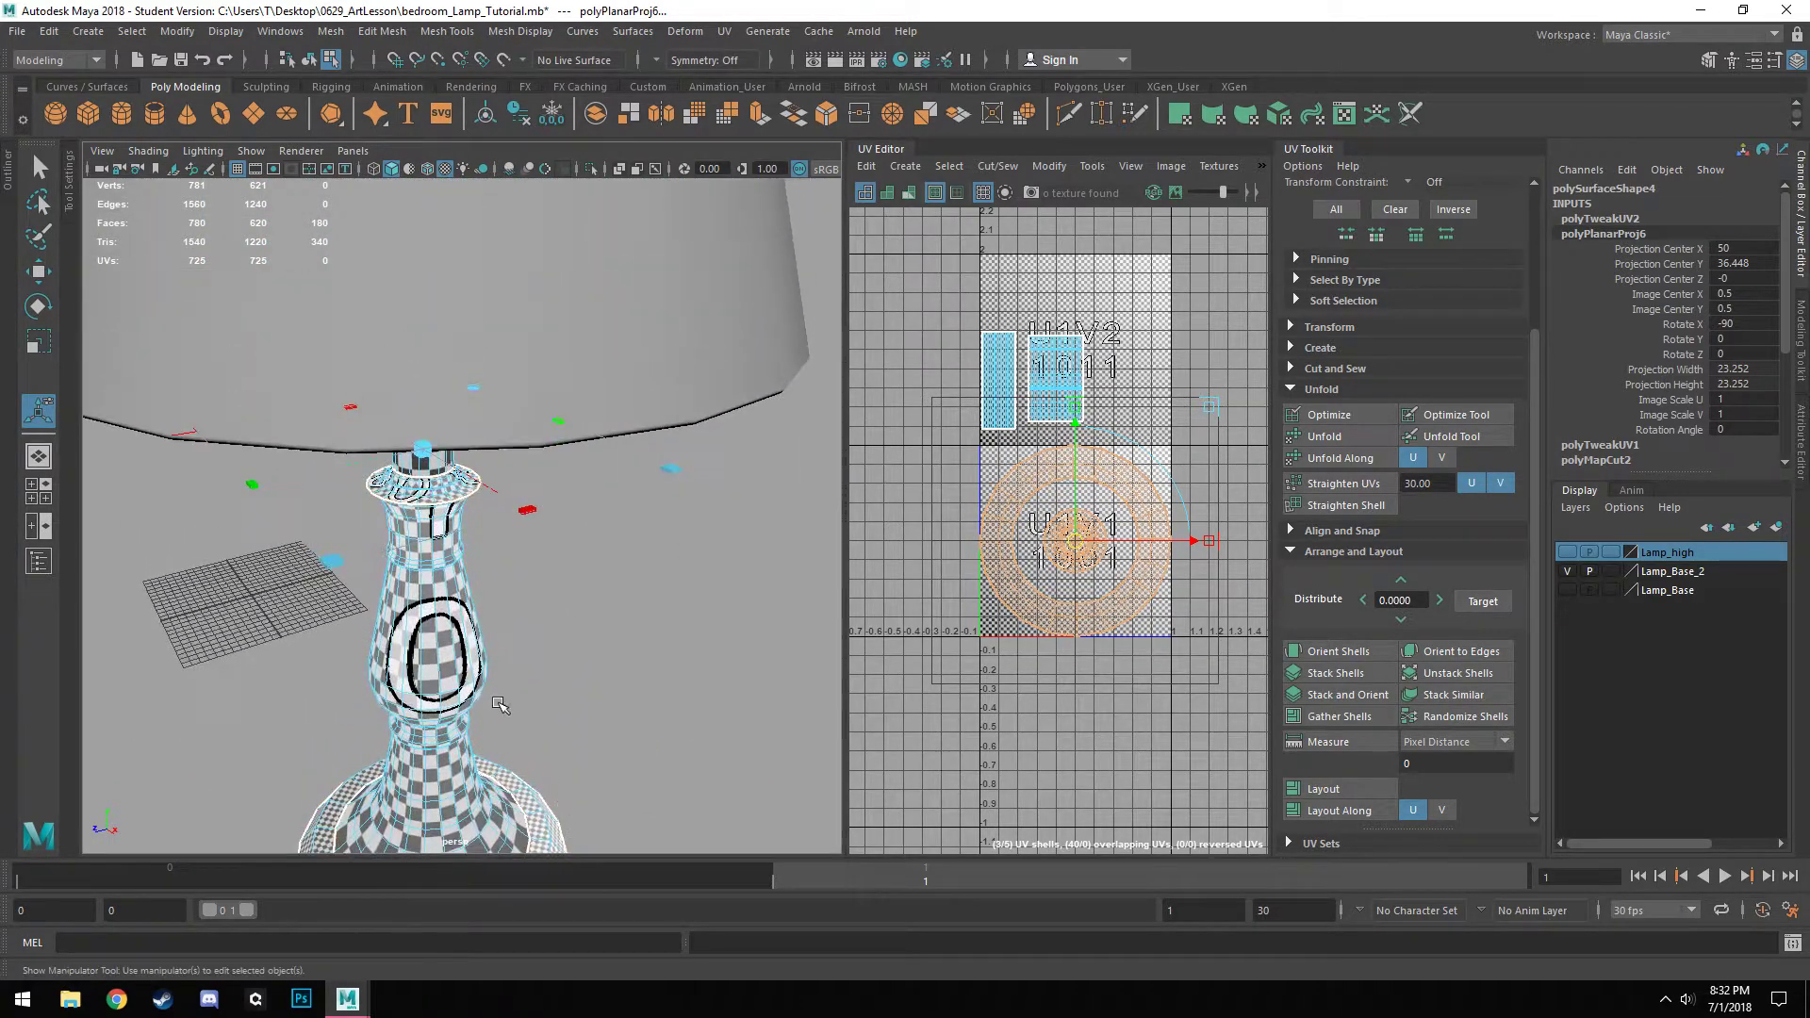
scroll(501, 699, up, 6)
alt+drag(512, 675, 476, 662)
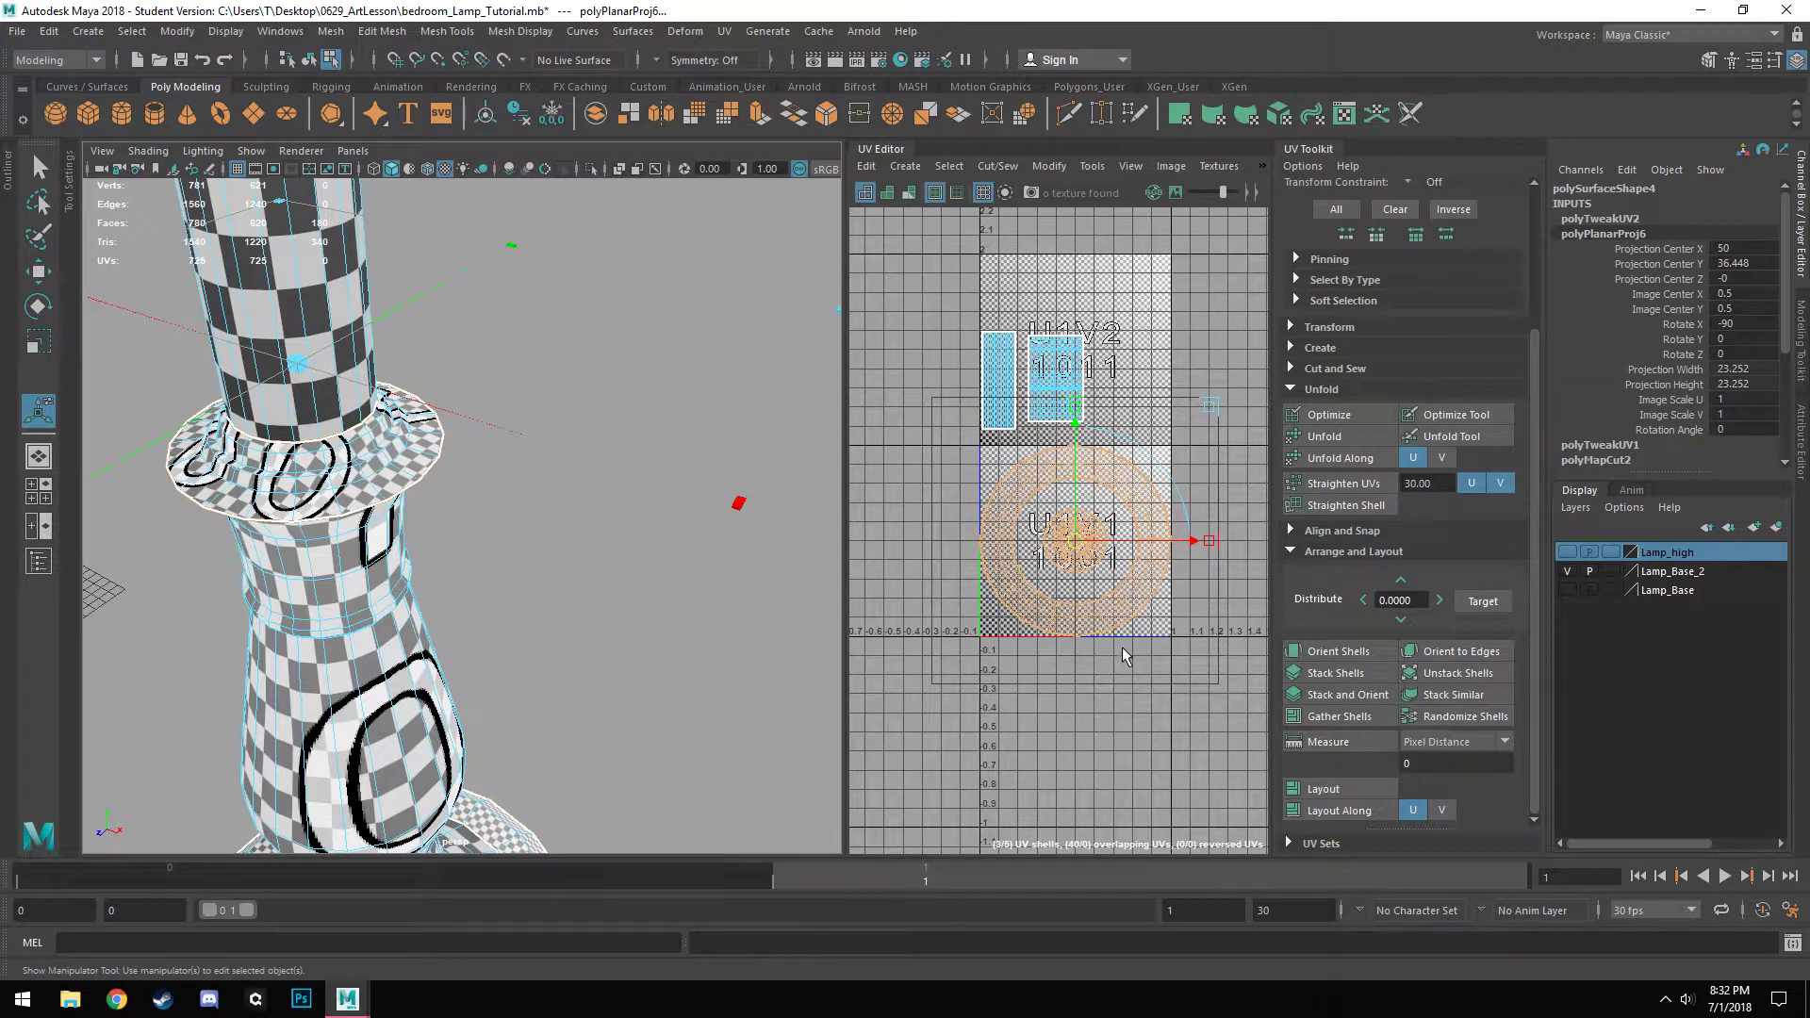
alt+middle_drag(484, 585, 601, 614)
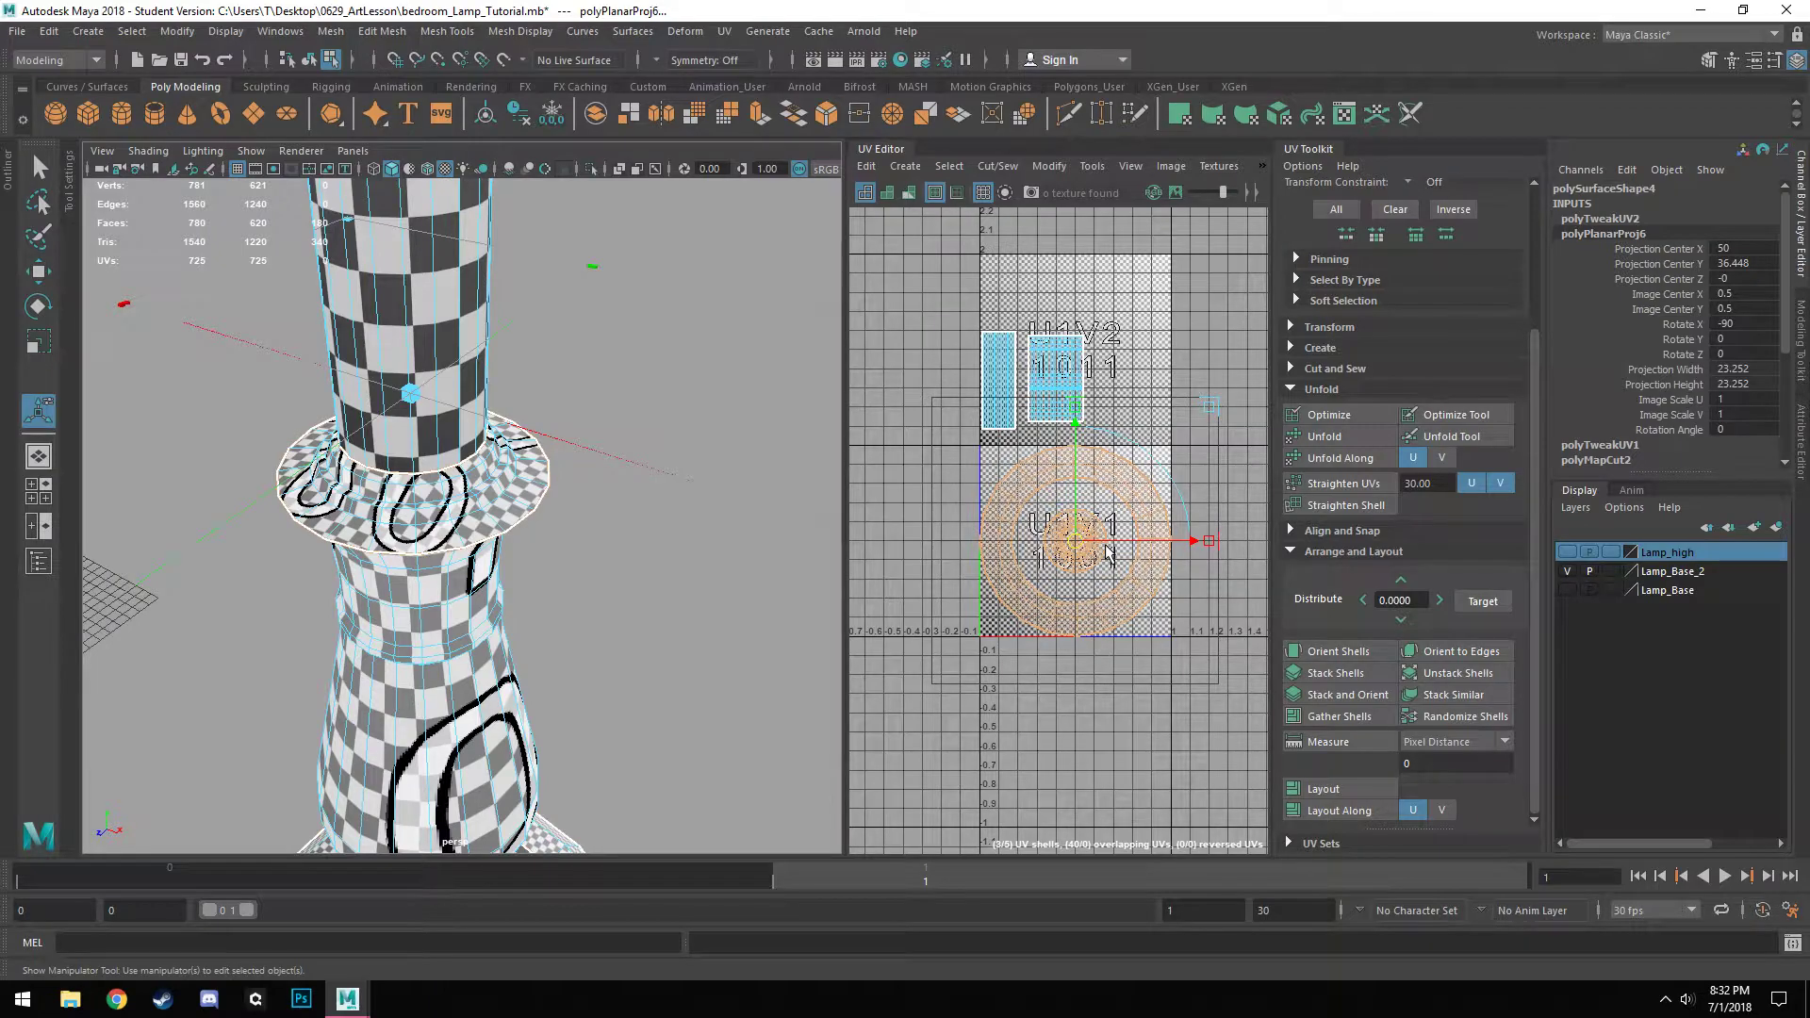
alt+middle_drag(631, 714, 583, 310)
alt+middle_drag(622, 677, 638, 328)
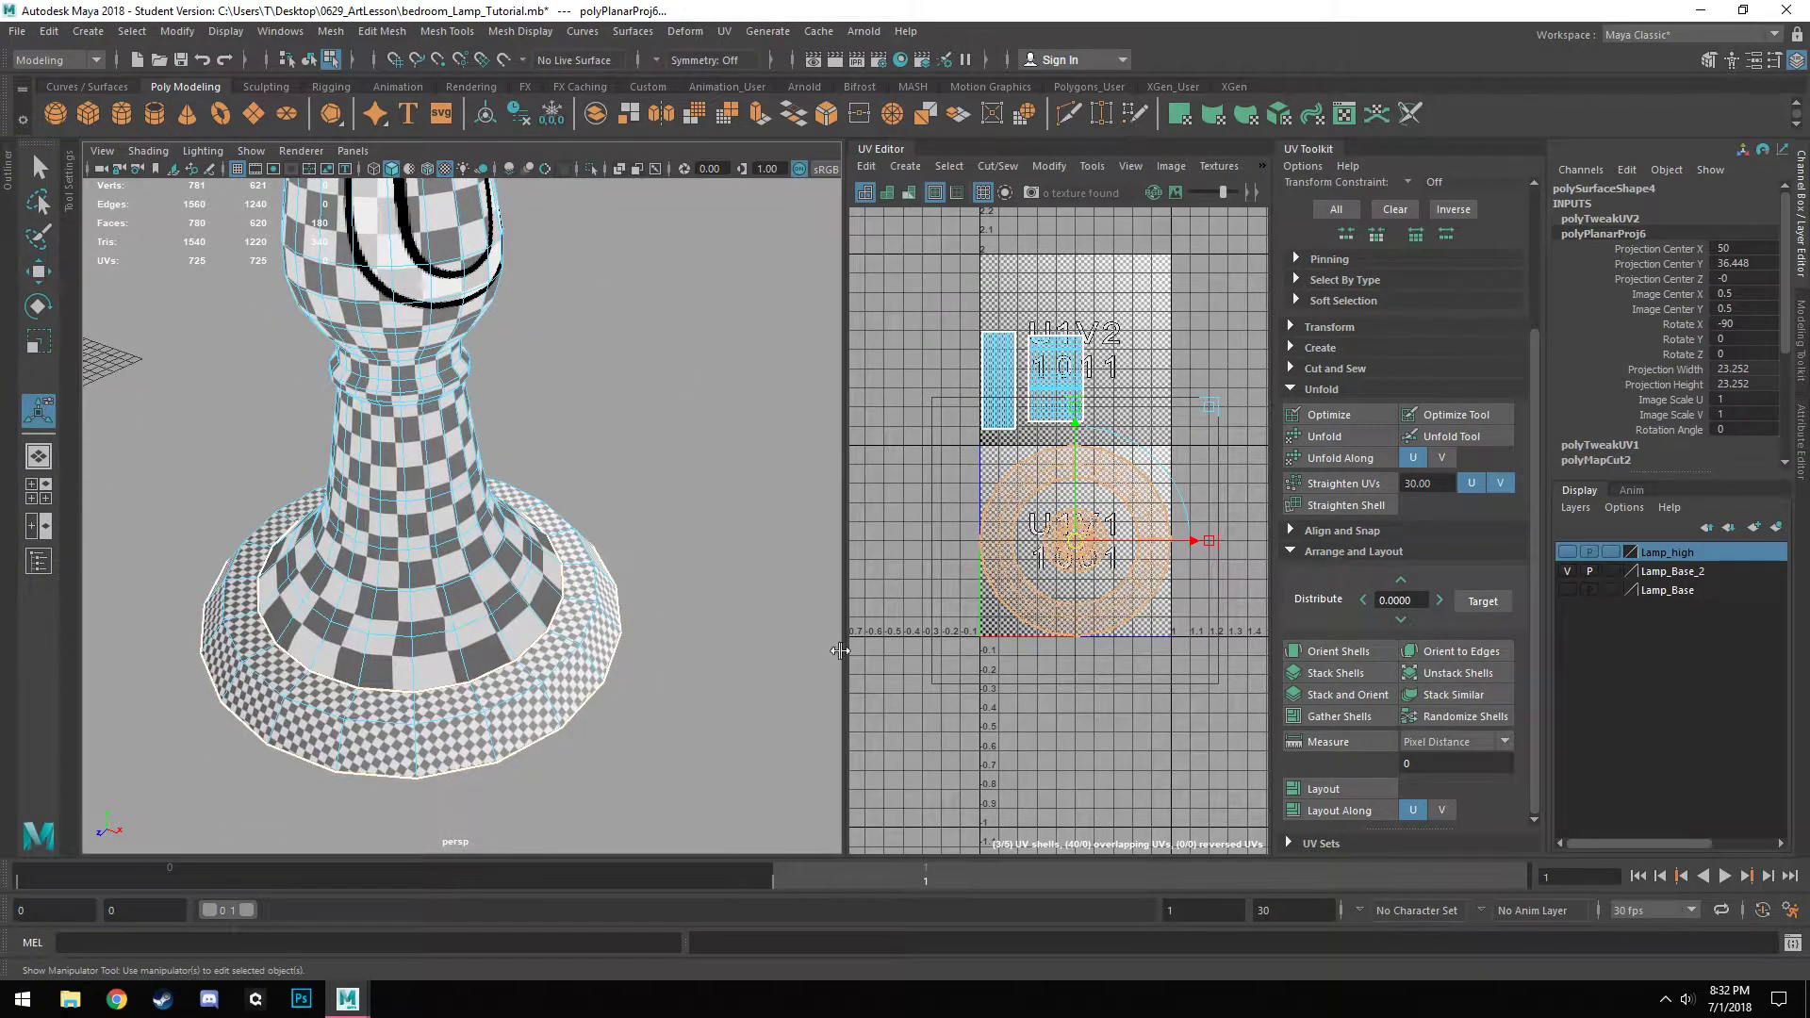
scroll(444, 392, up, 3)
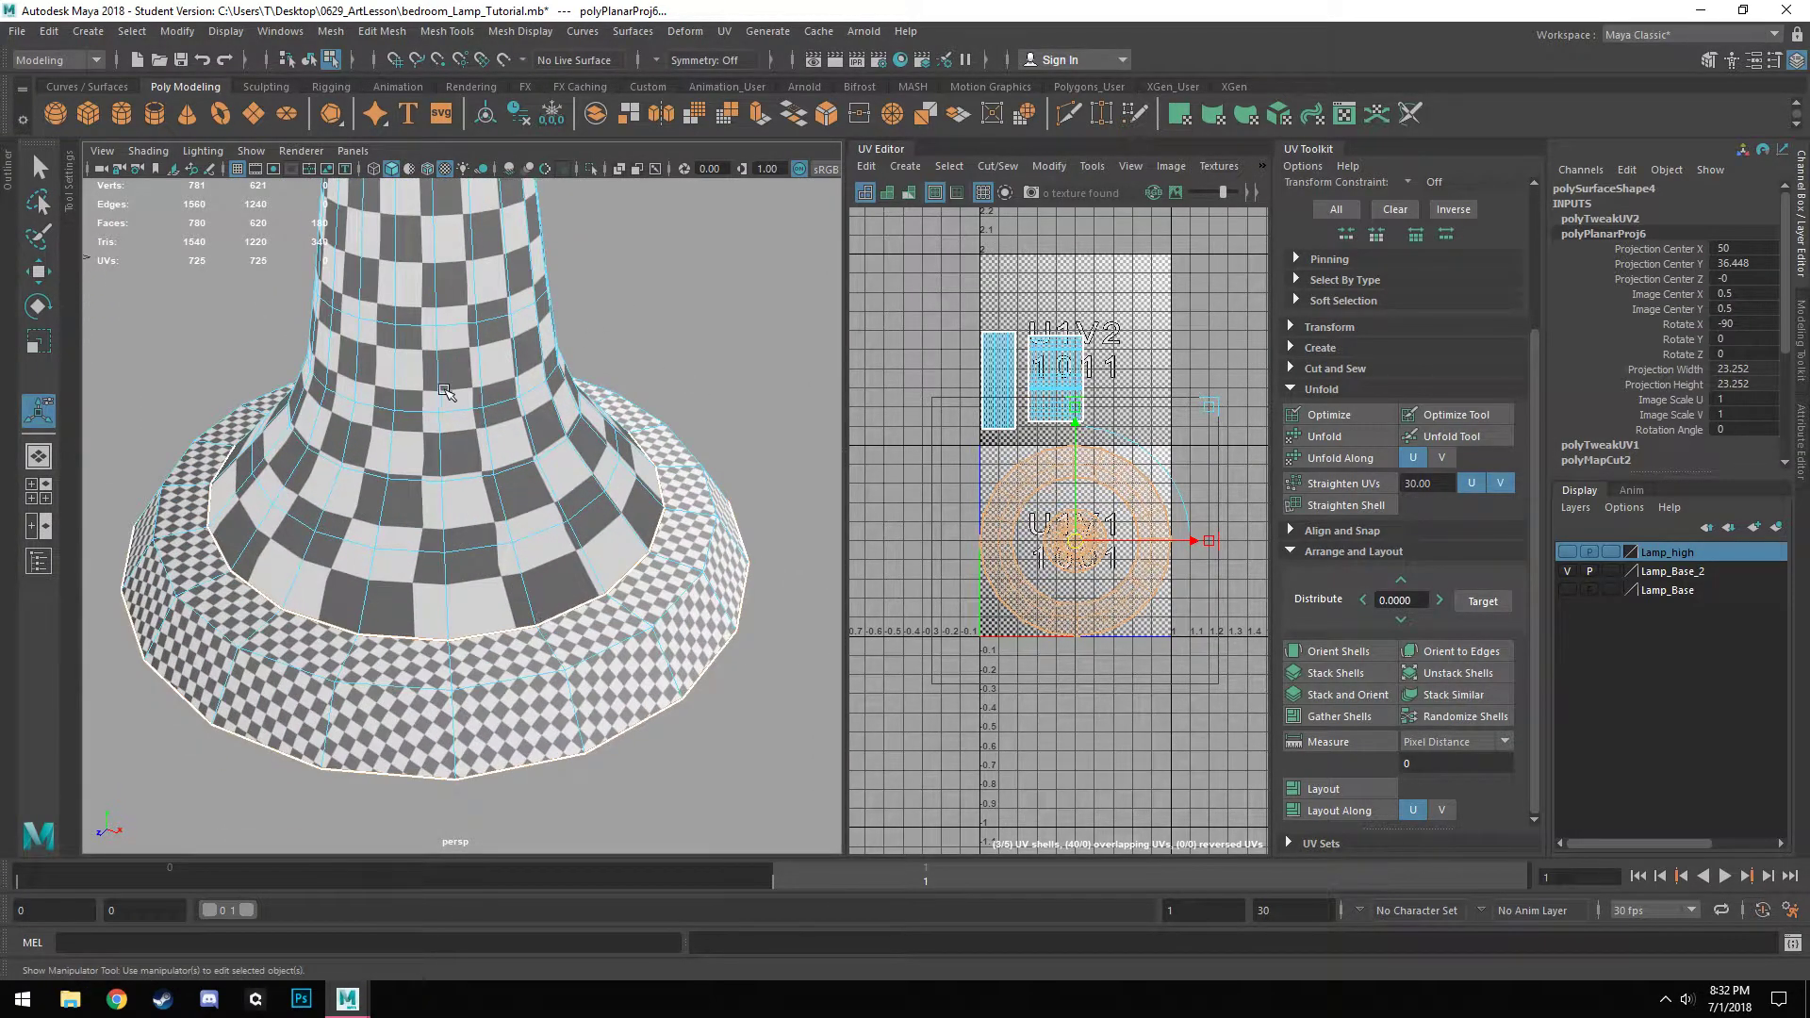
scroll(444, 391, down, 6)
mouse_move(470, 592)
alt+mouse_down()
mouse_move(454, 514)
mouse_move(489, 573)
alt+mouse_up()
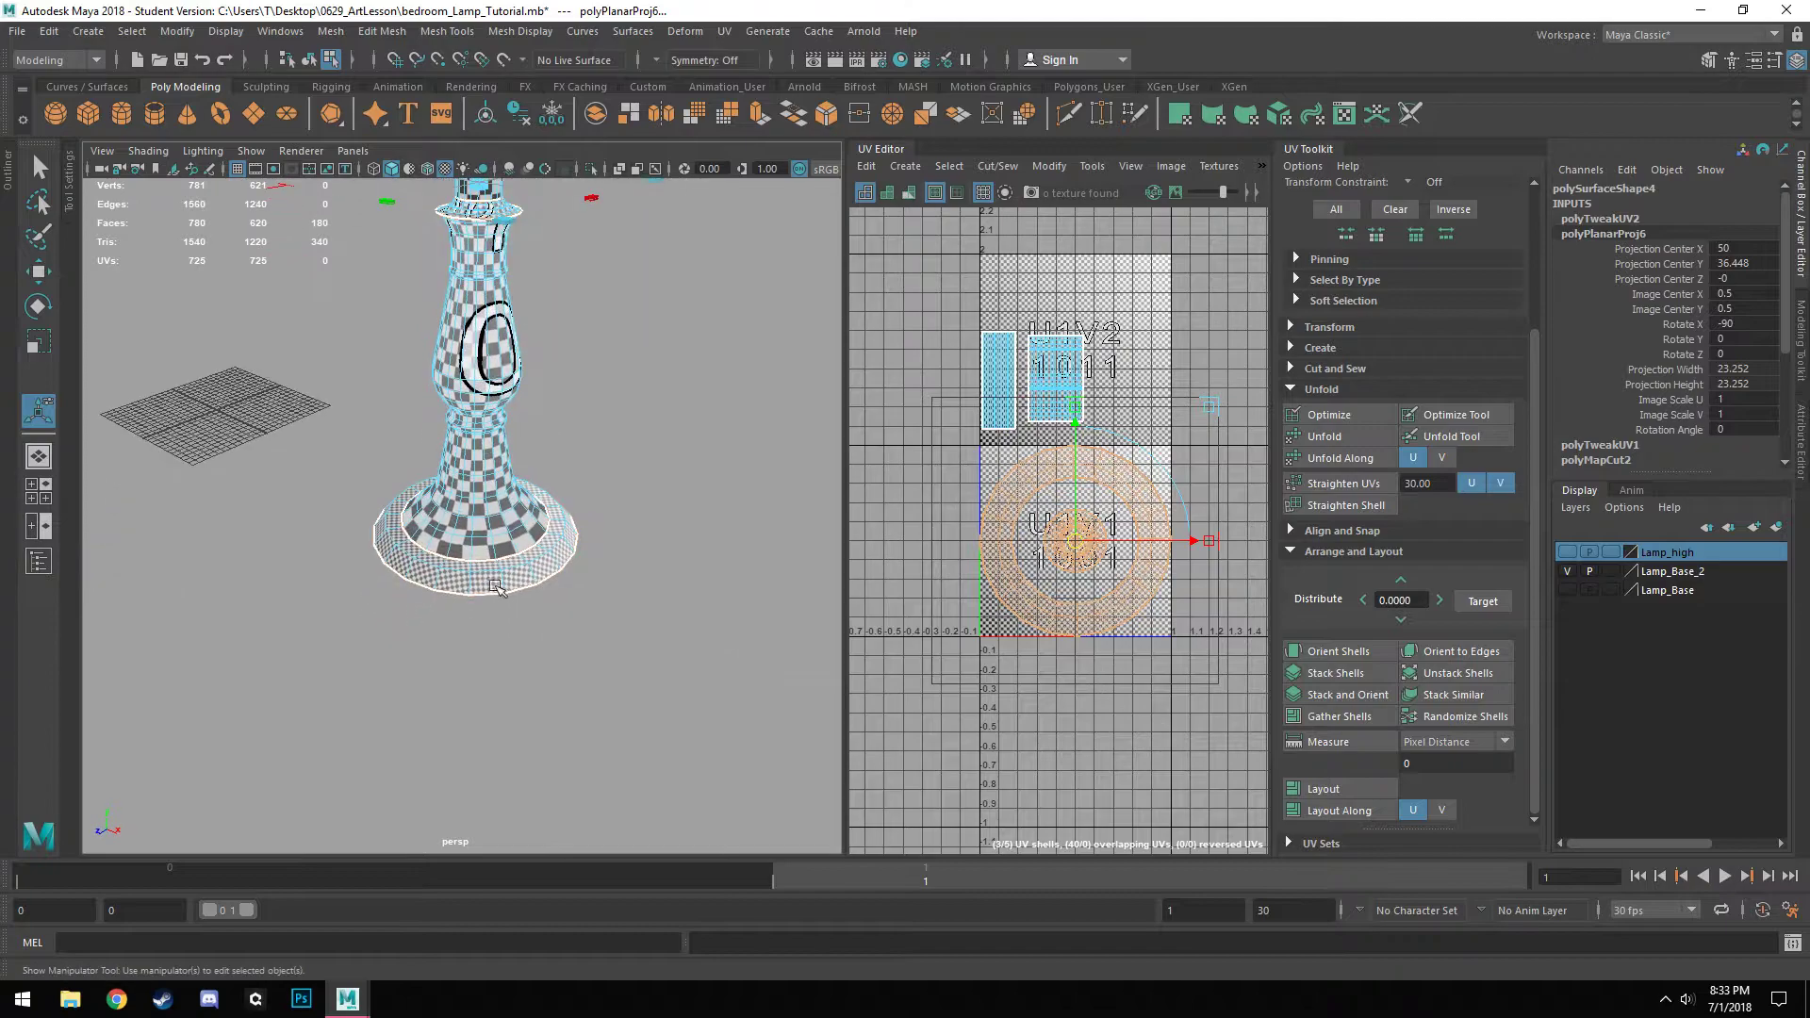
Select the base rim's ring shell and scale it down uniformly until its checkers are close in size to the body's.
scroll(490, 573, up, 4)
click(1158, 512)
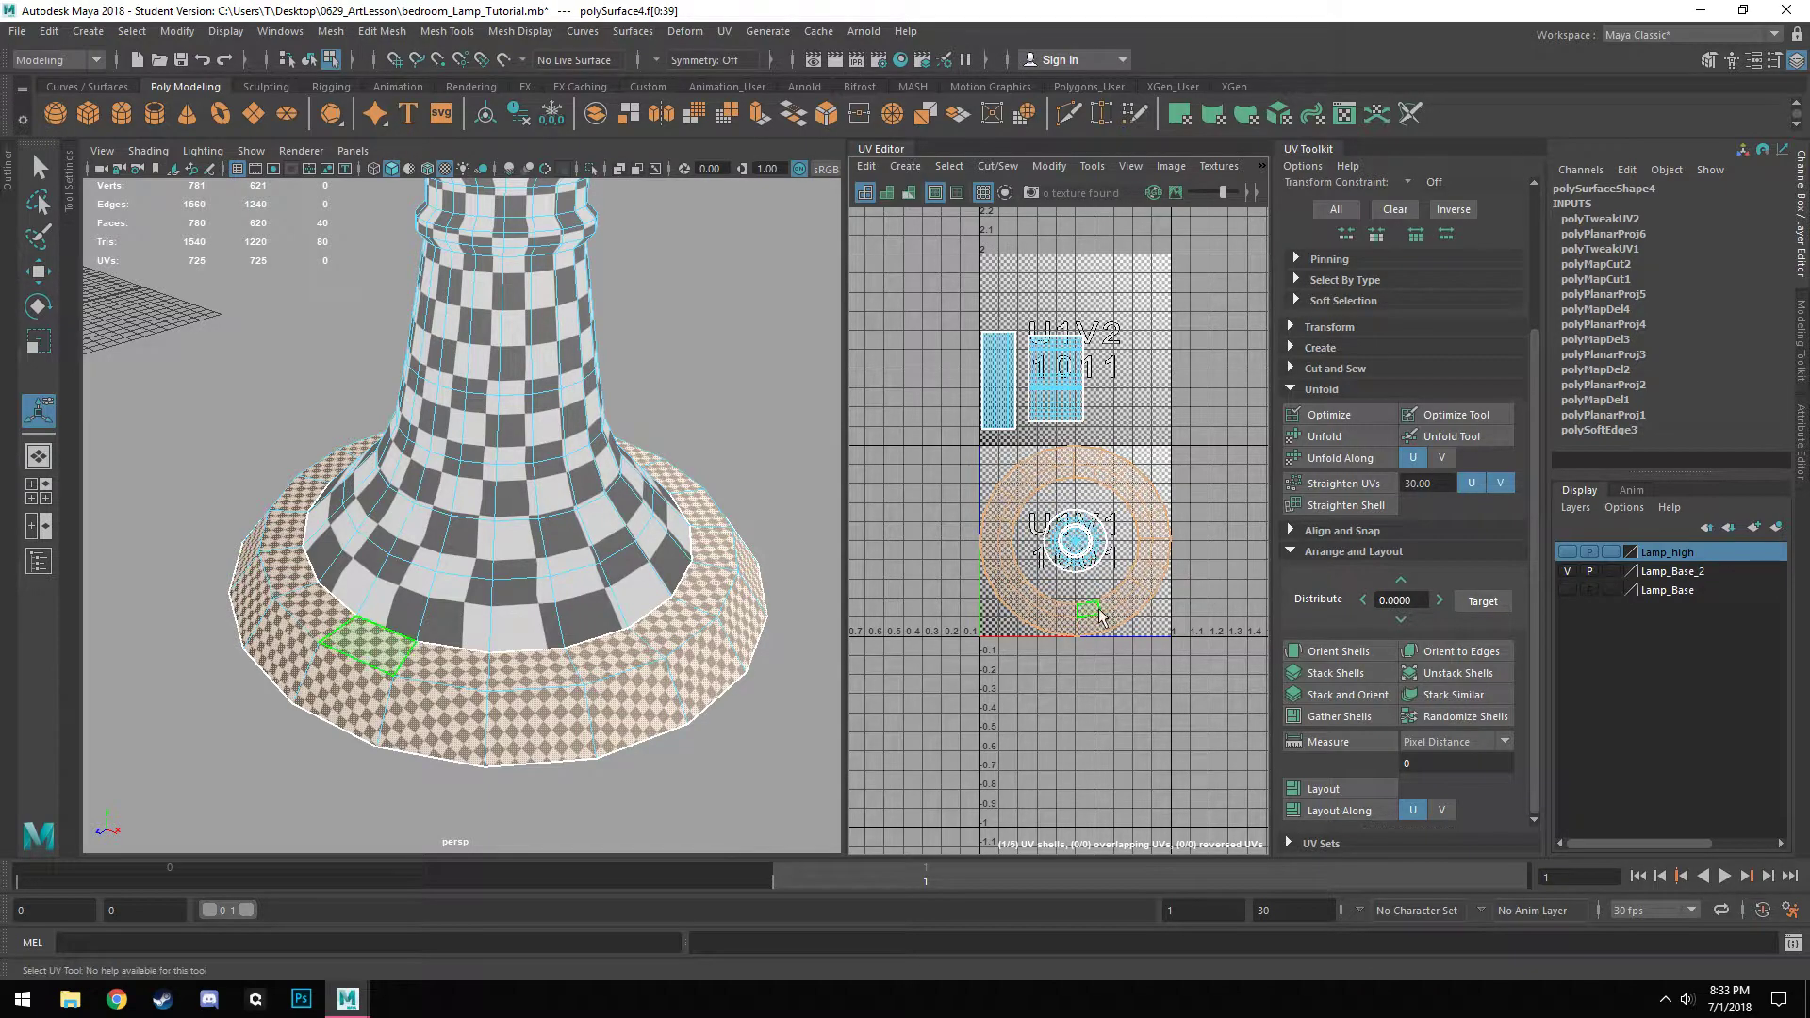
key(r)
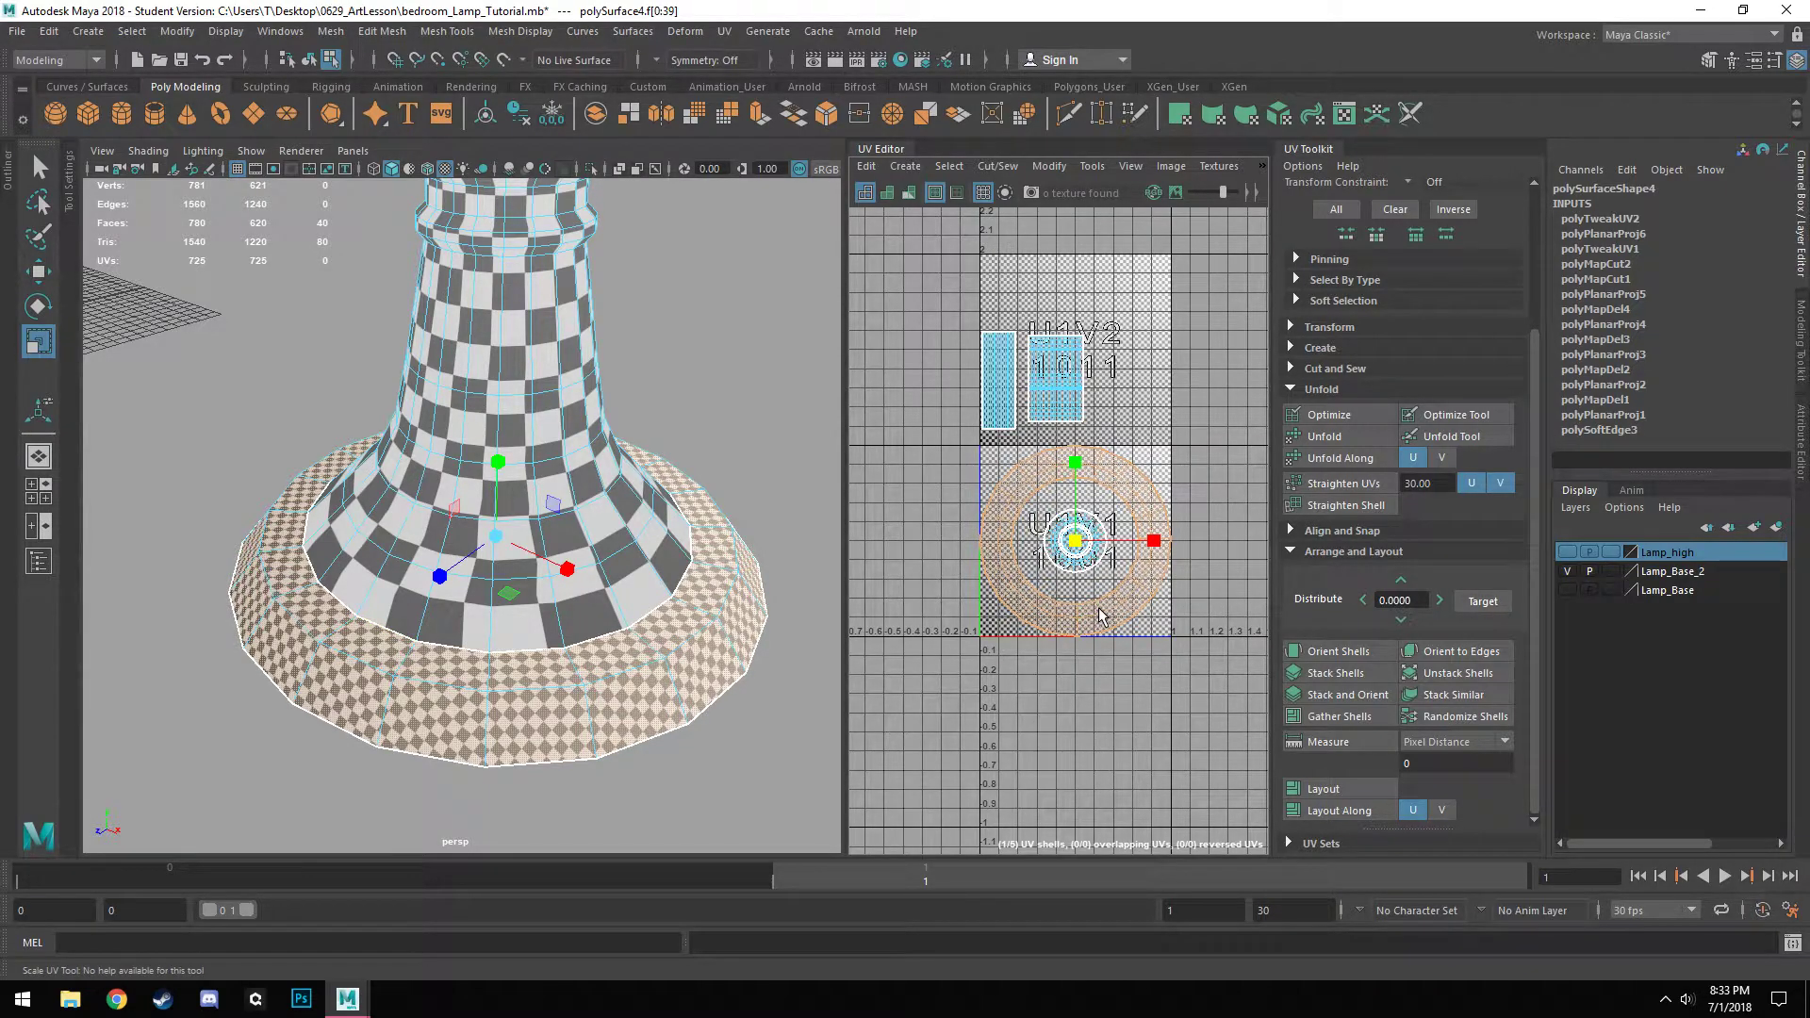
scroll(1075, 565, up, 3)
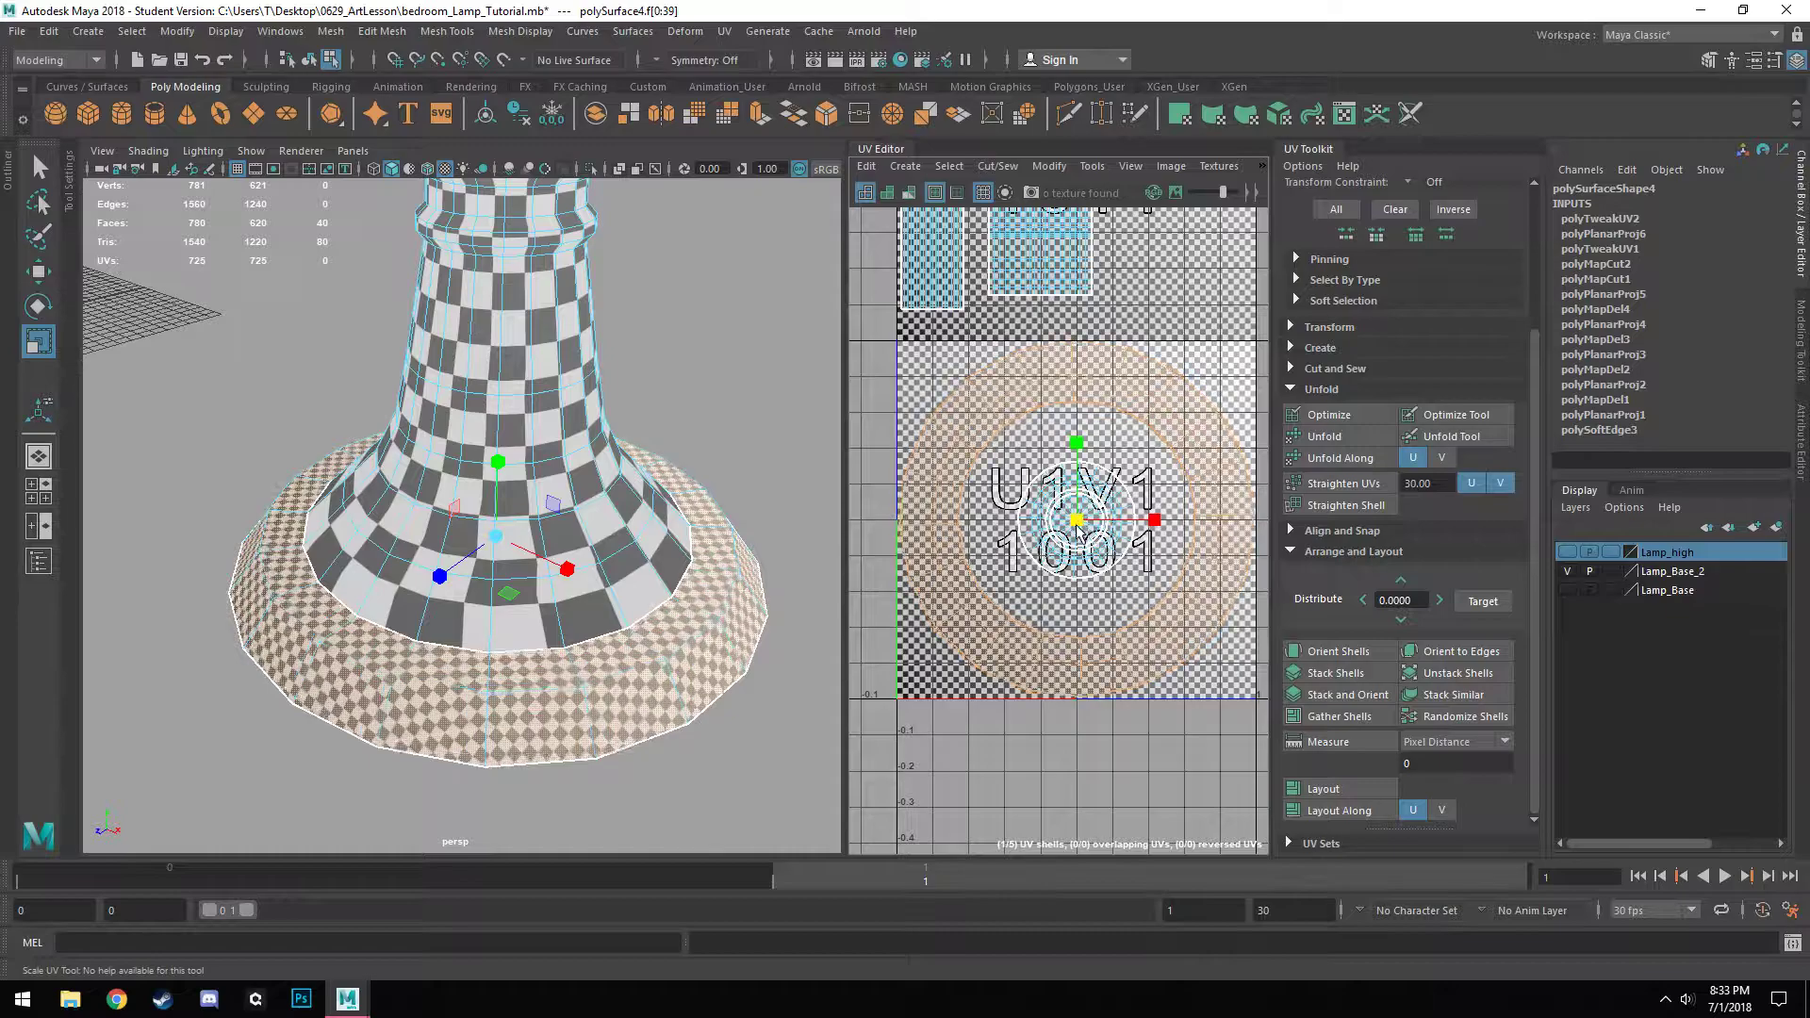
drag(1066, 536, 1021, 622)
Move the scaled base rim shell into the U1V2 tile beside the body shell.
key(w)
scroll(1090, 556, down, 3)
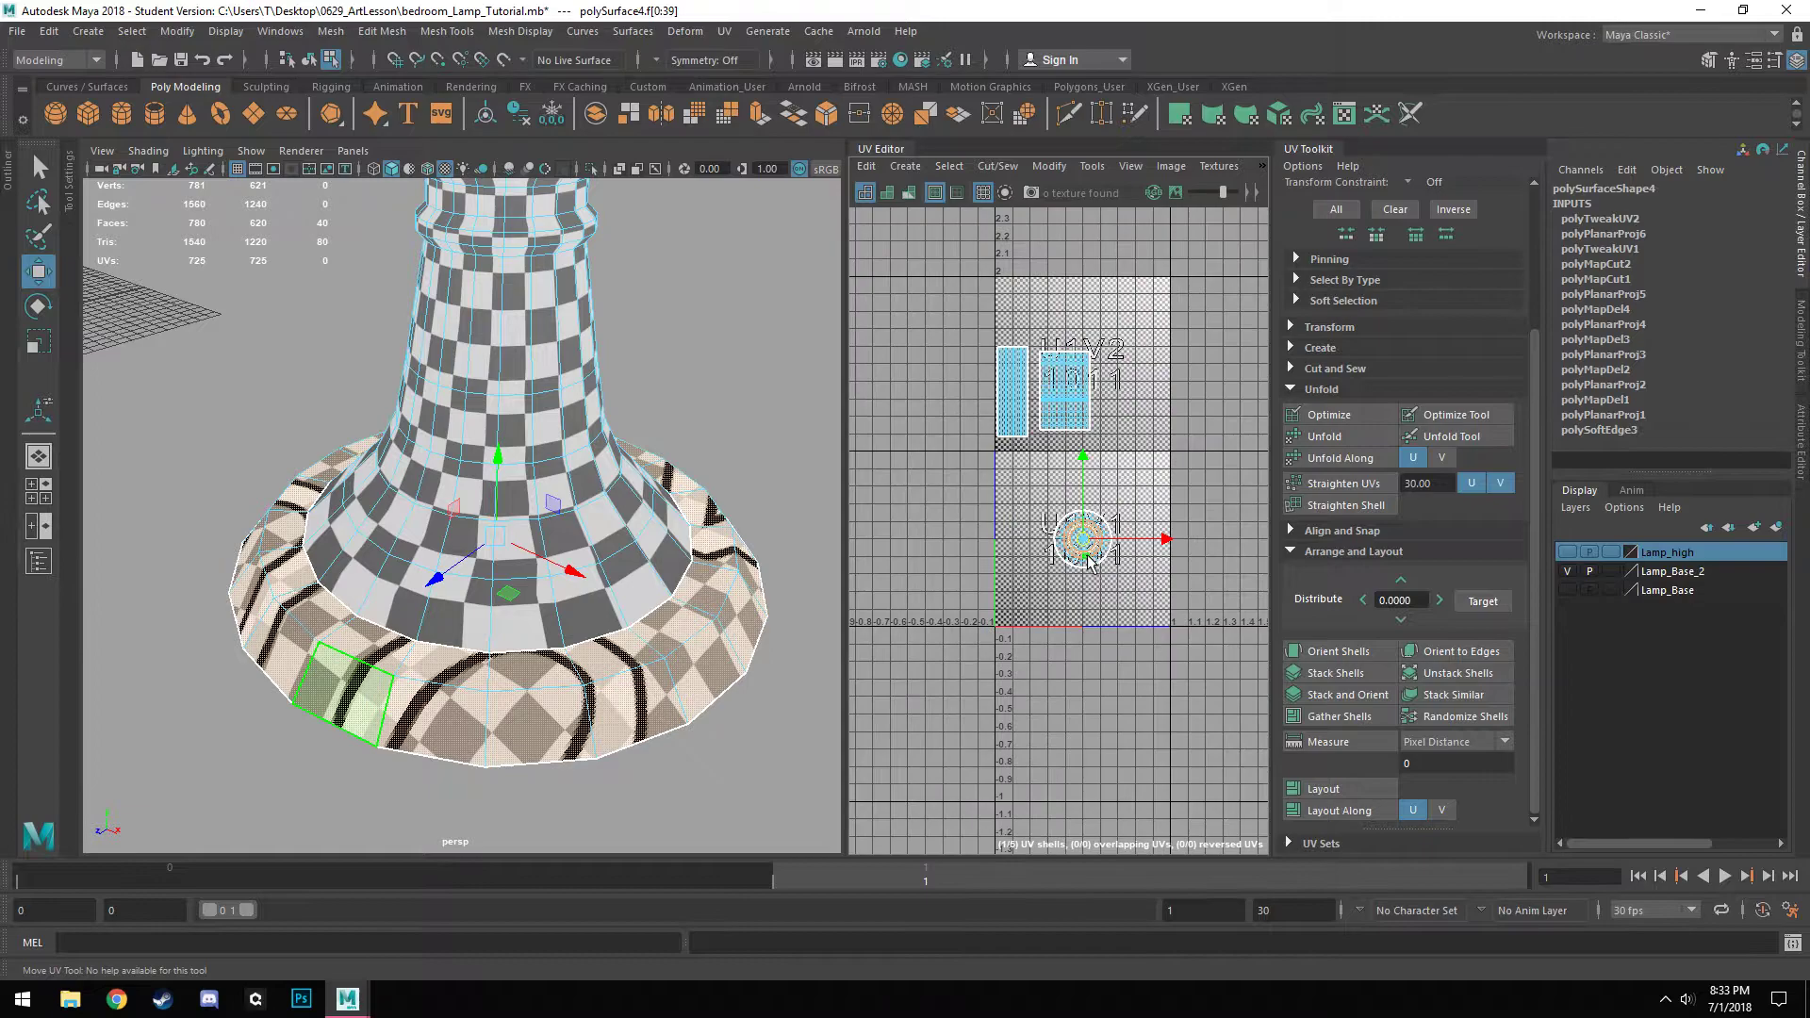
drag(1084, 545, 1117, 426)
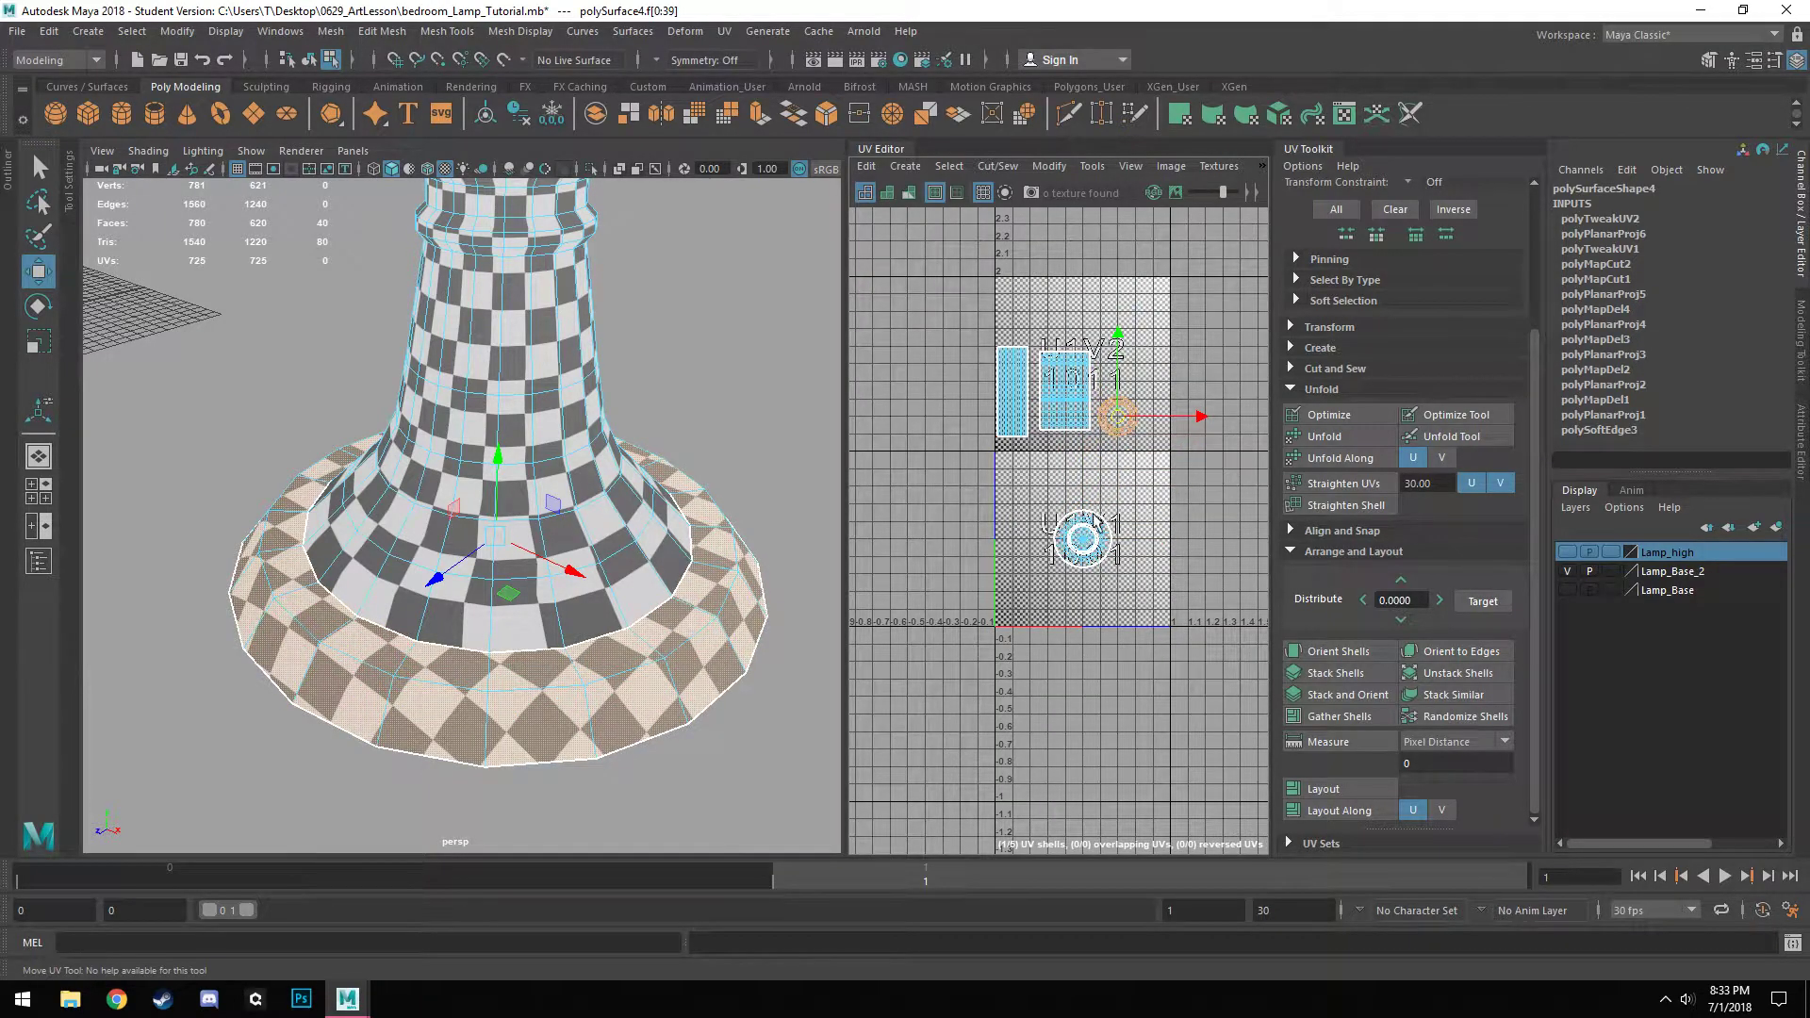
Scale the collar's shell down uniformly to match the neighbouring checker size and move it into U1V2 beside the body shell.
click(1098, 554)
alt+drag(698, 518, 693, 509)
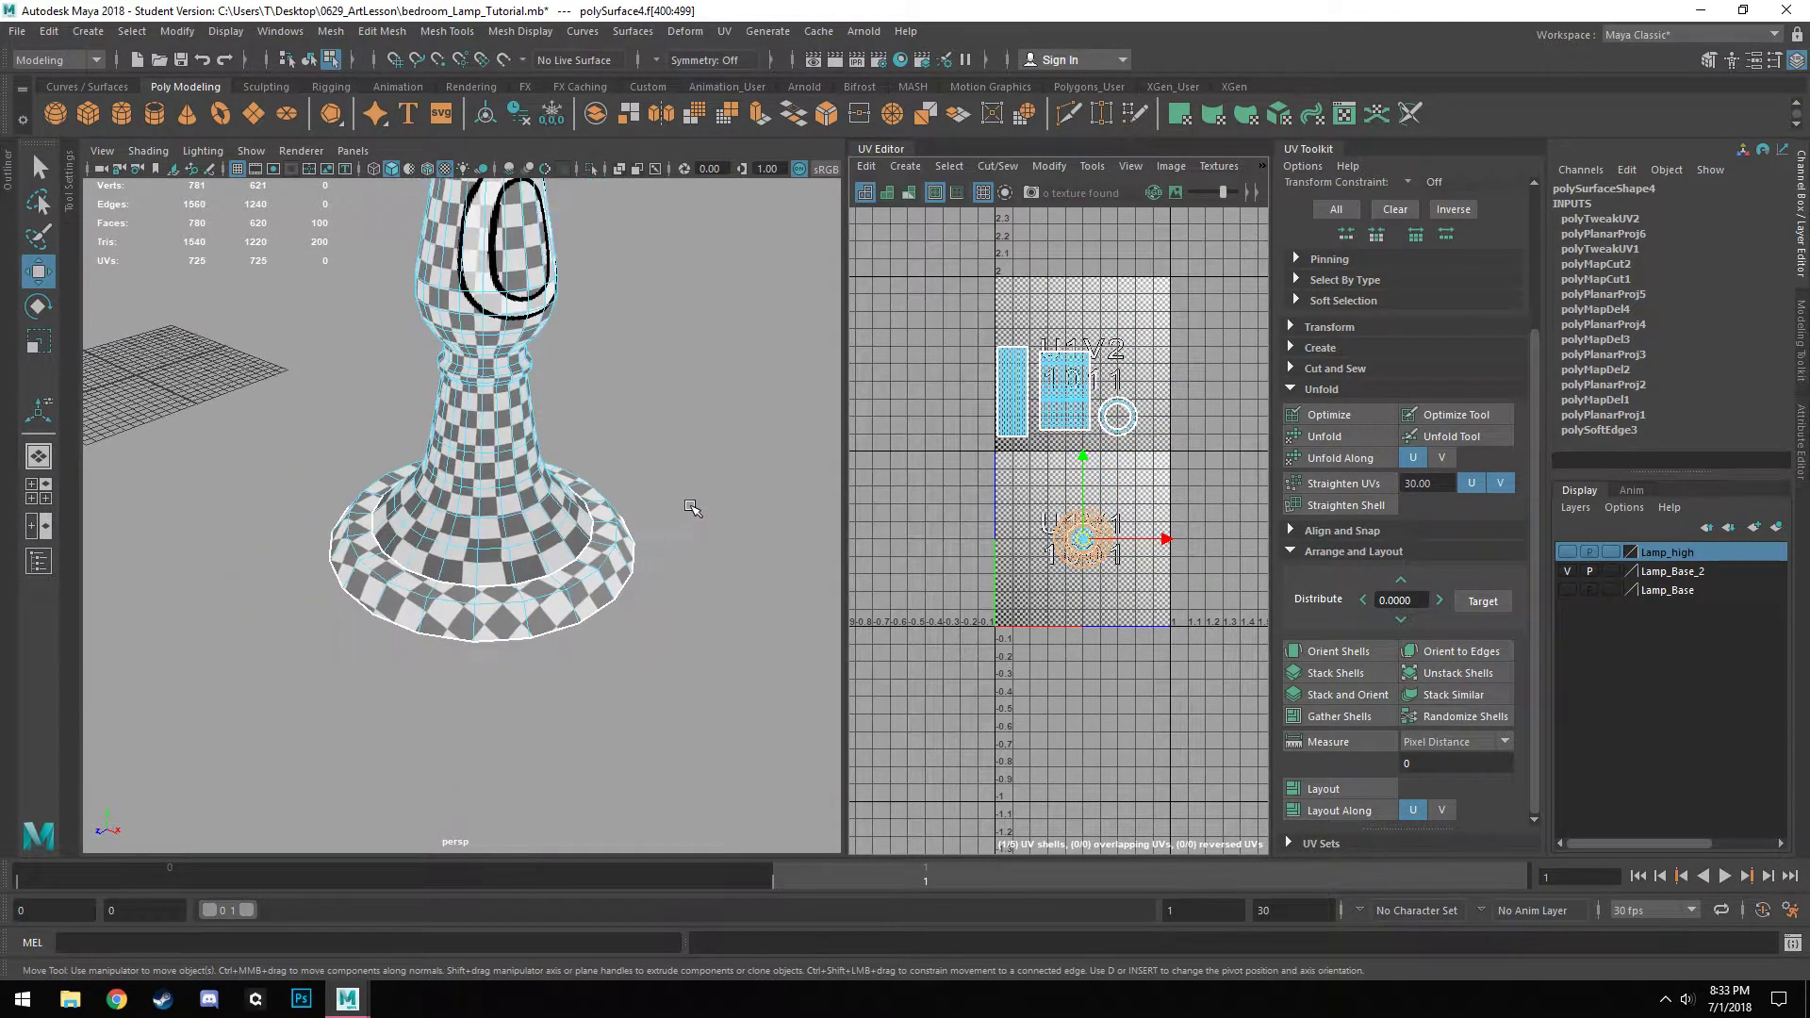
key(f)
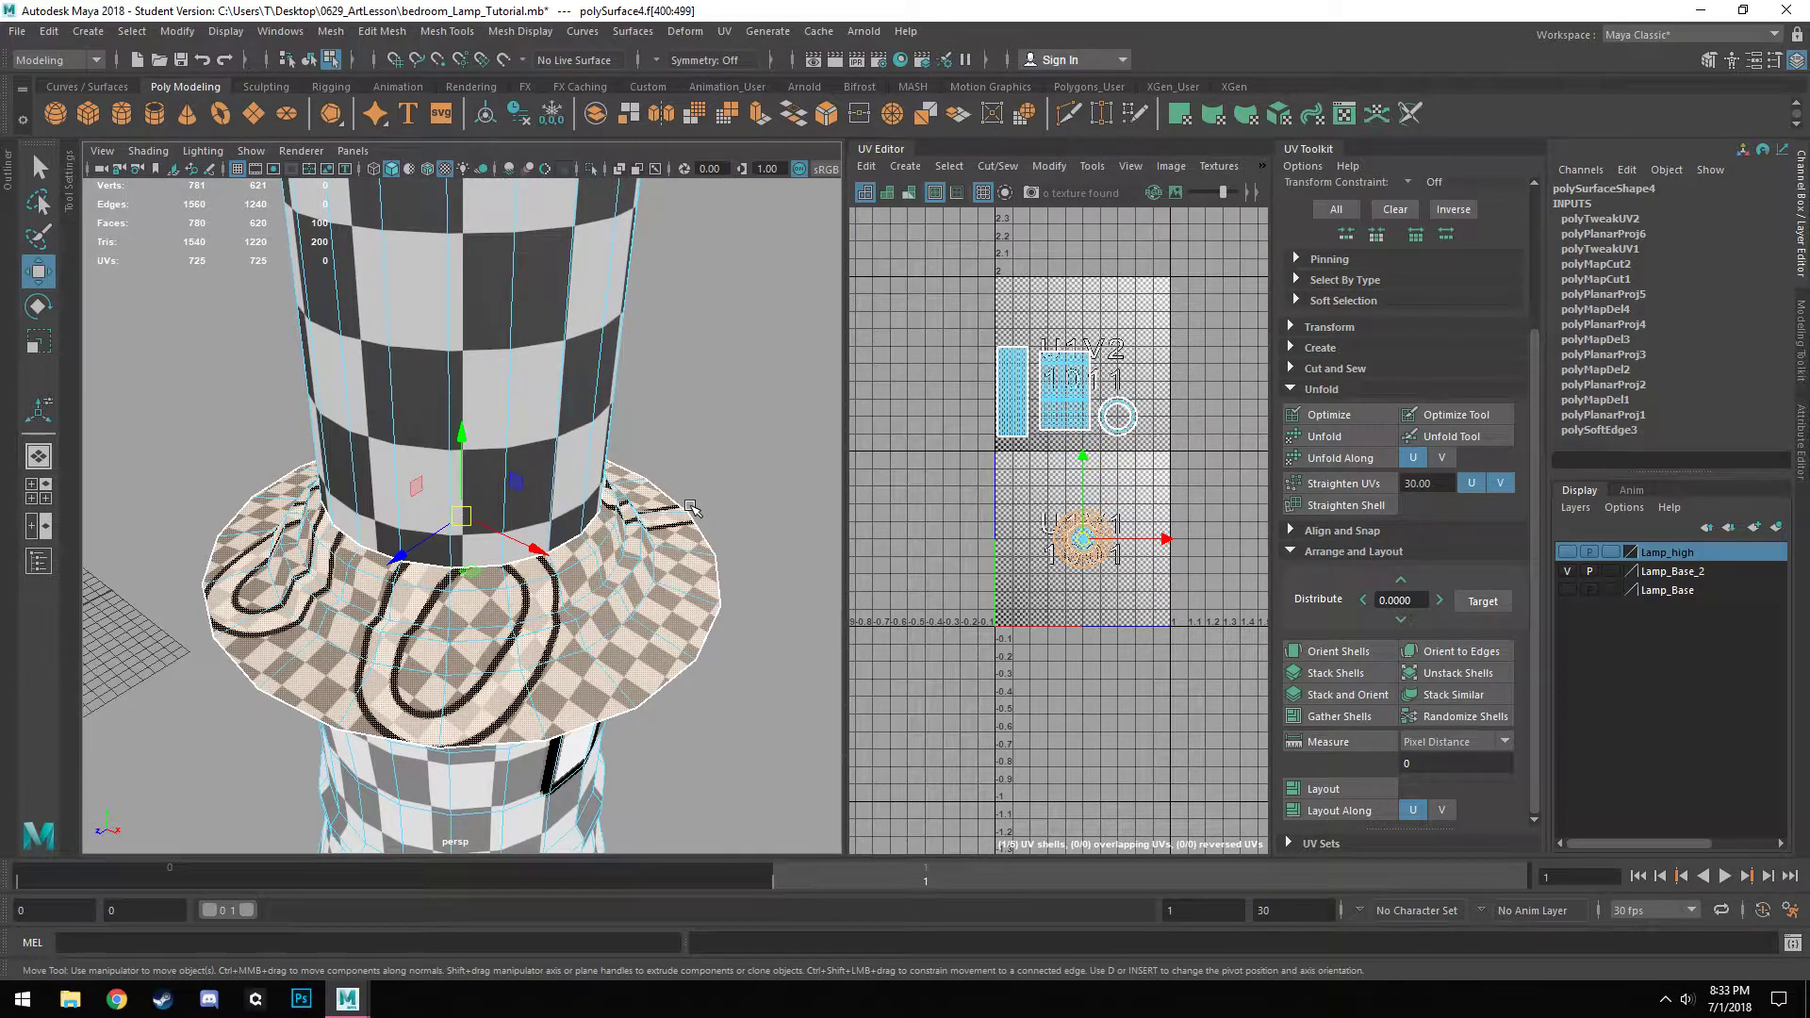
alt+drag(691, 507, 666, 564)
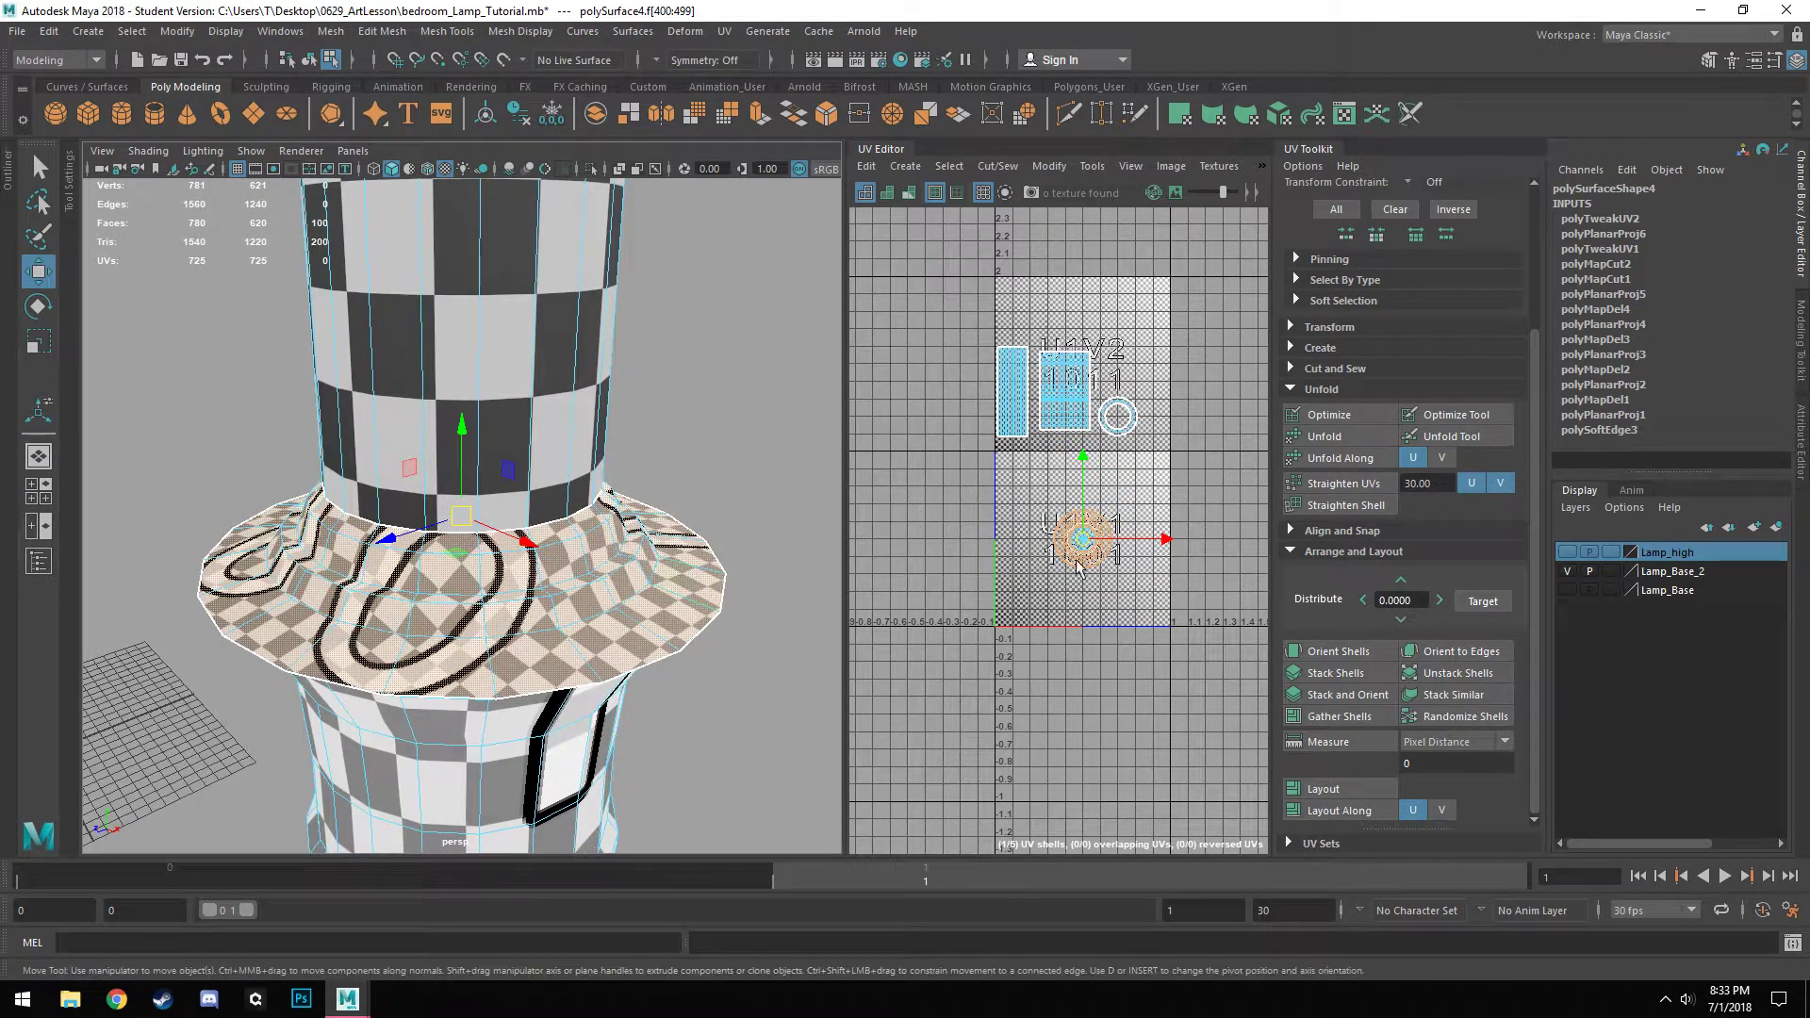
key(r)
scroll(1079, 565, up, 2)
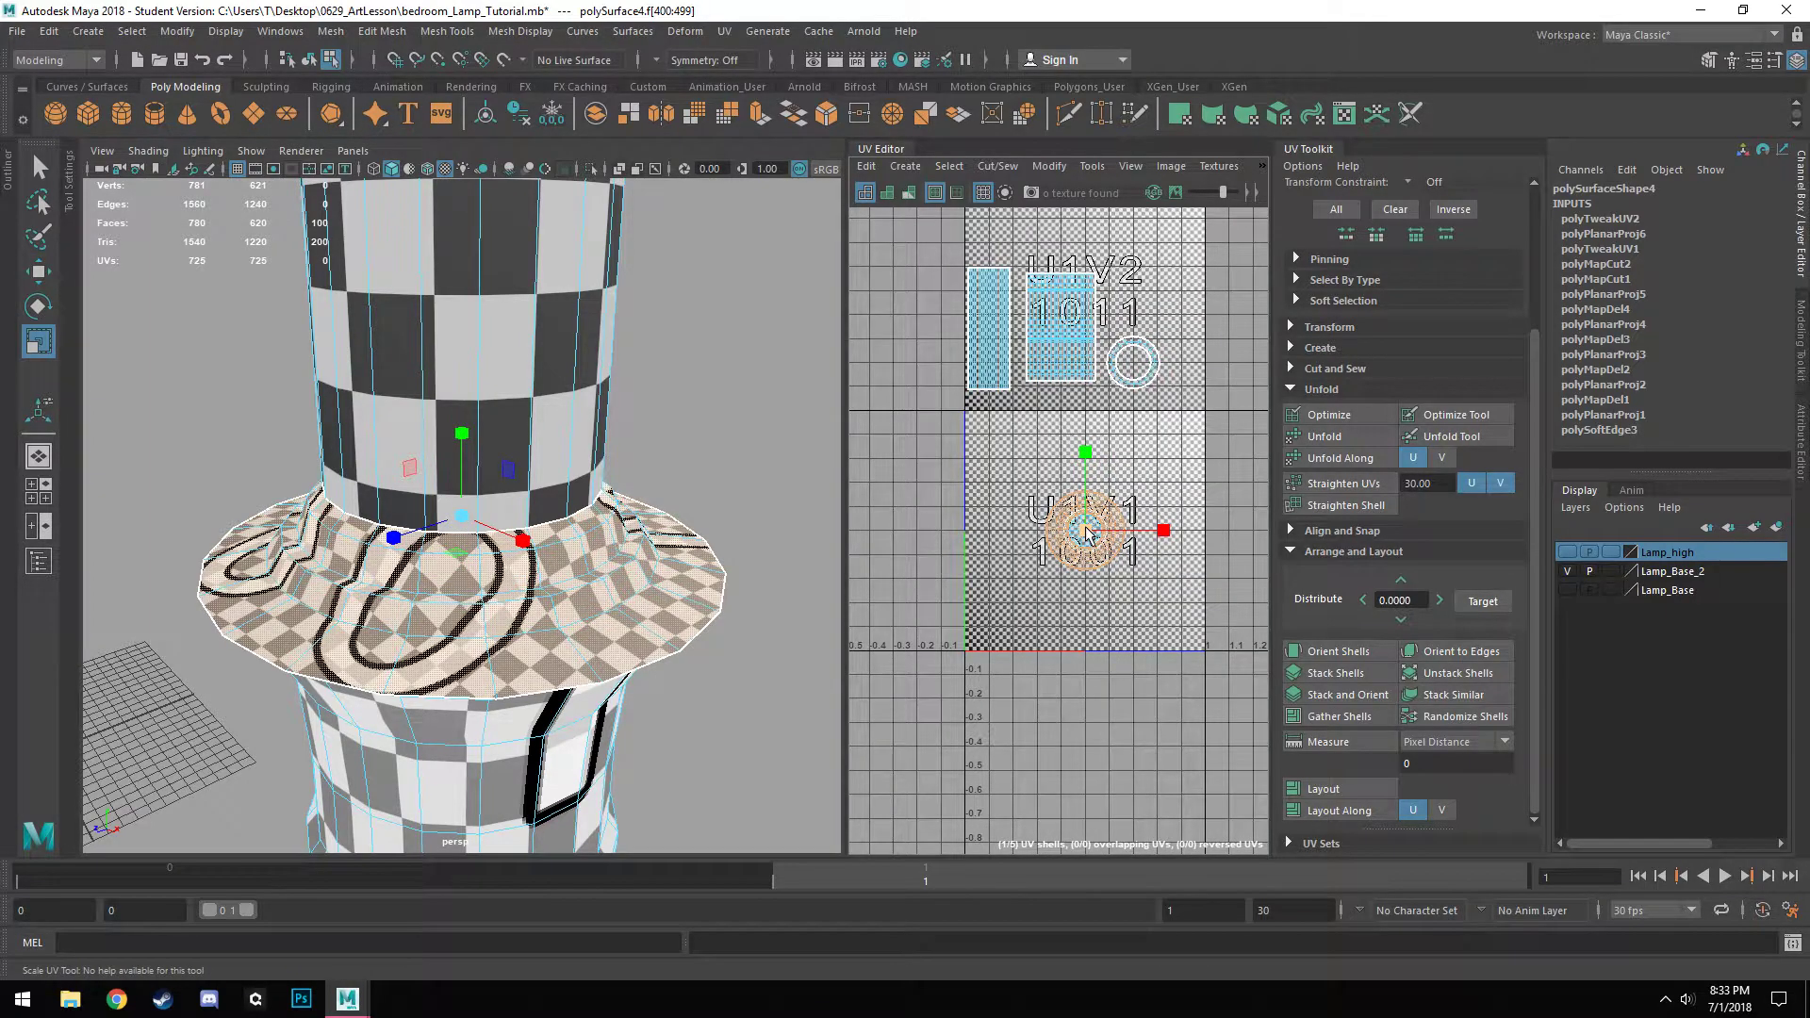
drag(1086, 534, 1032, 608)
alt+drag(528, 688, 689, 693)
key(w)
drag(1084, 532, 1169, 323)
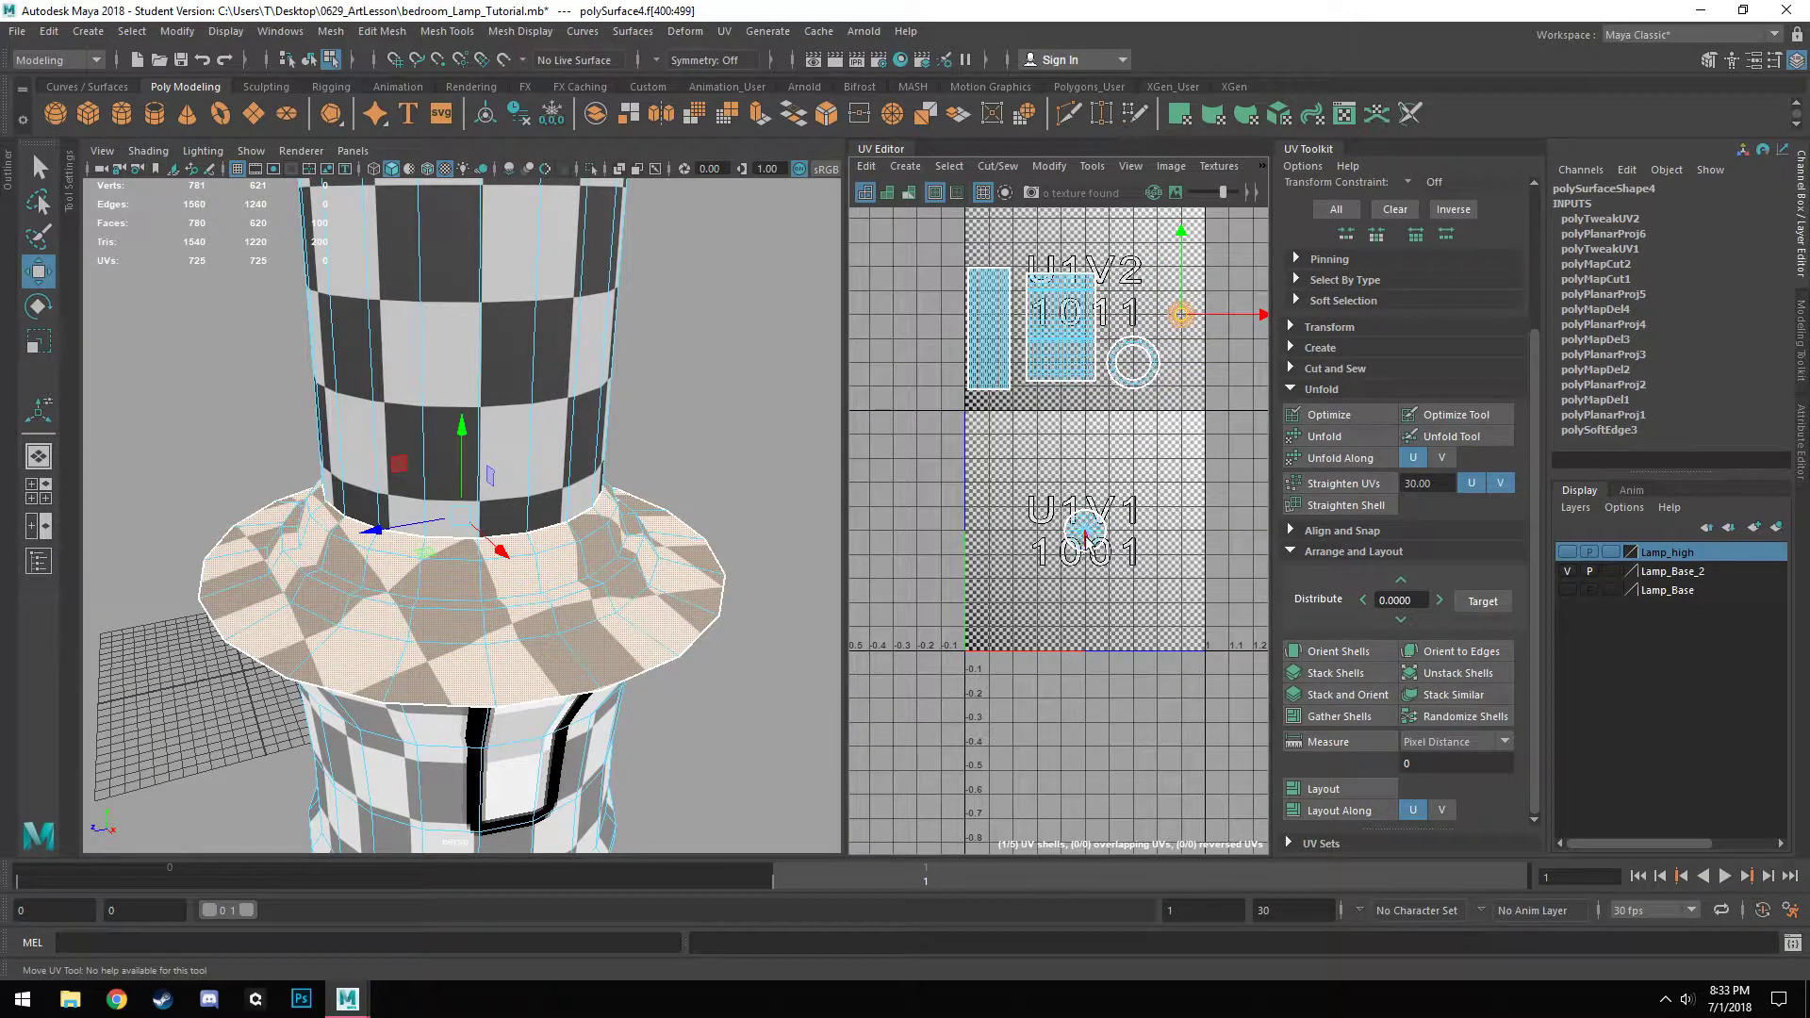
Scale the stem's top cap shell down uniformly and move it into U1V2 just below the collar shell.
click(1084, 535)
key(f)
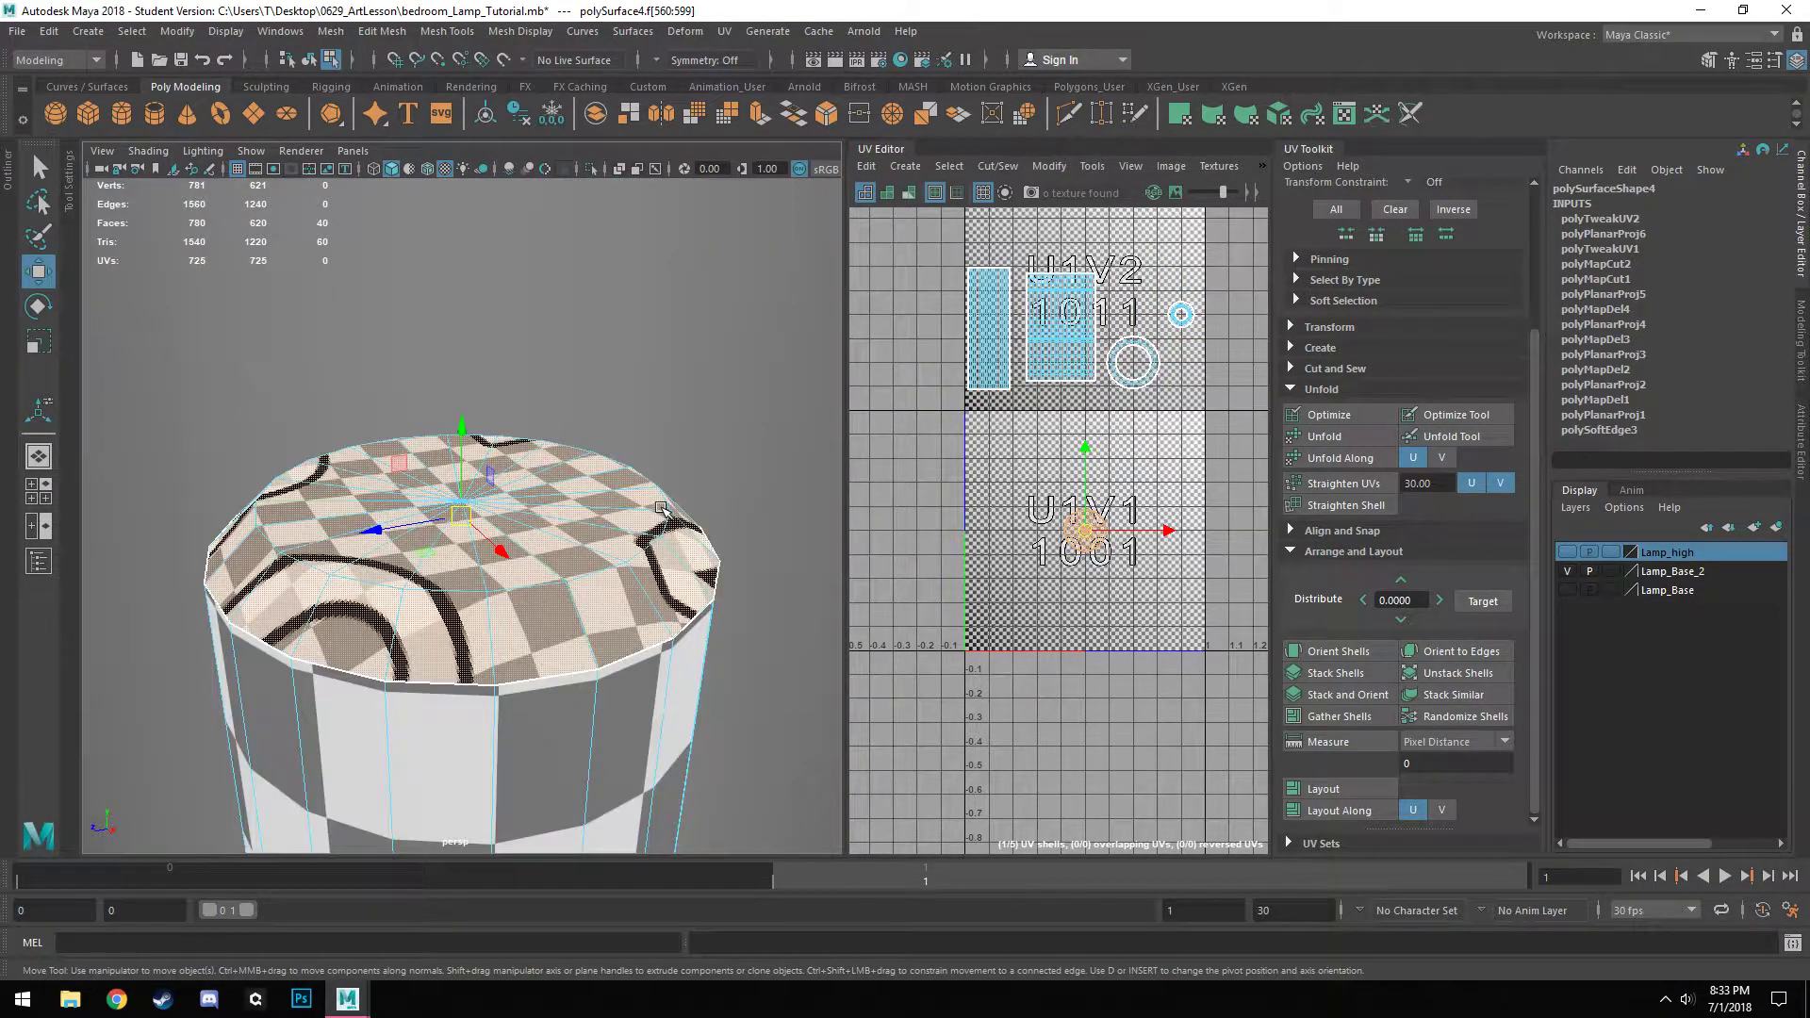
alt+drag(648, 524, 617, 590)
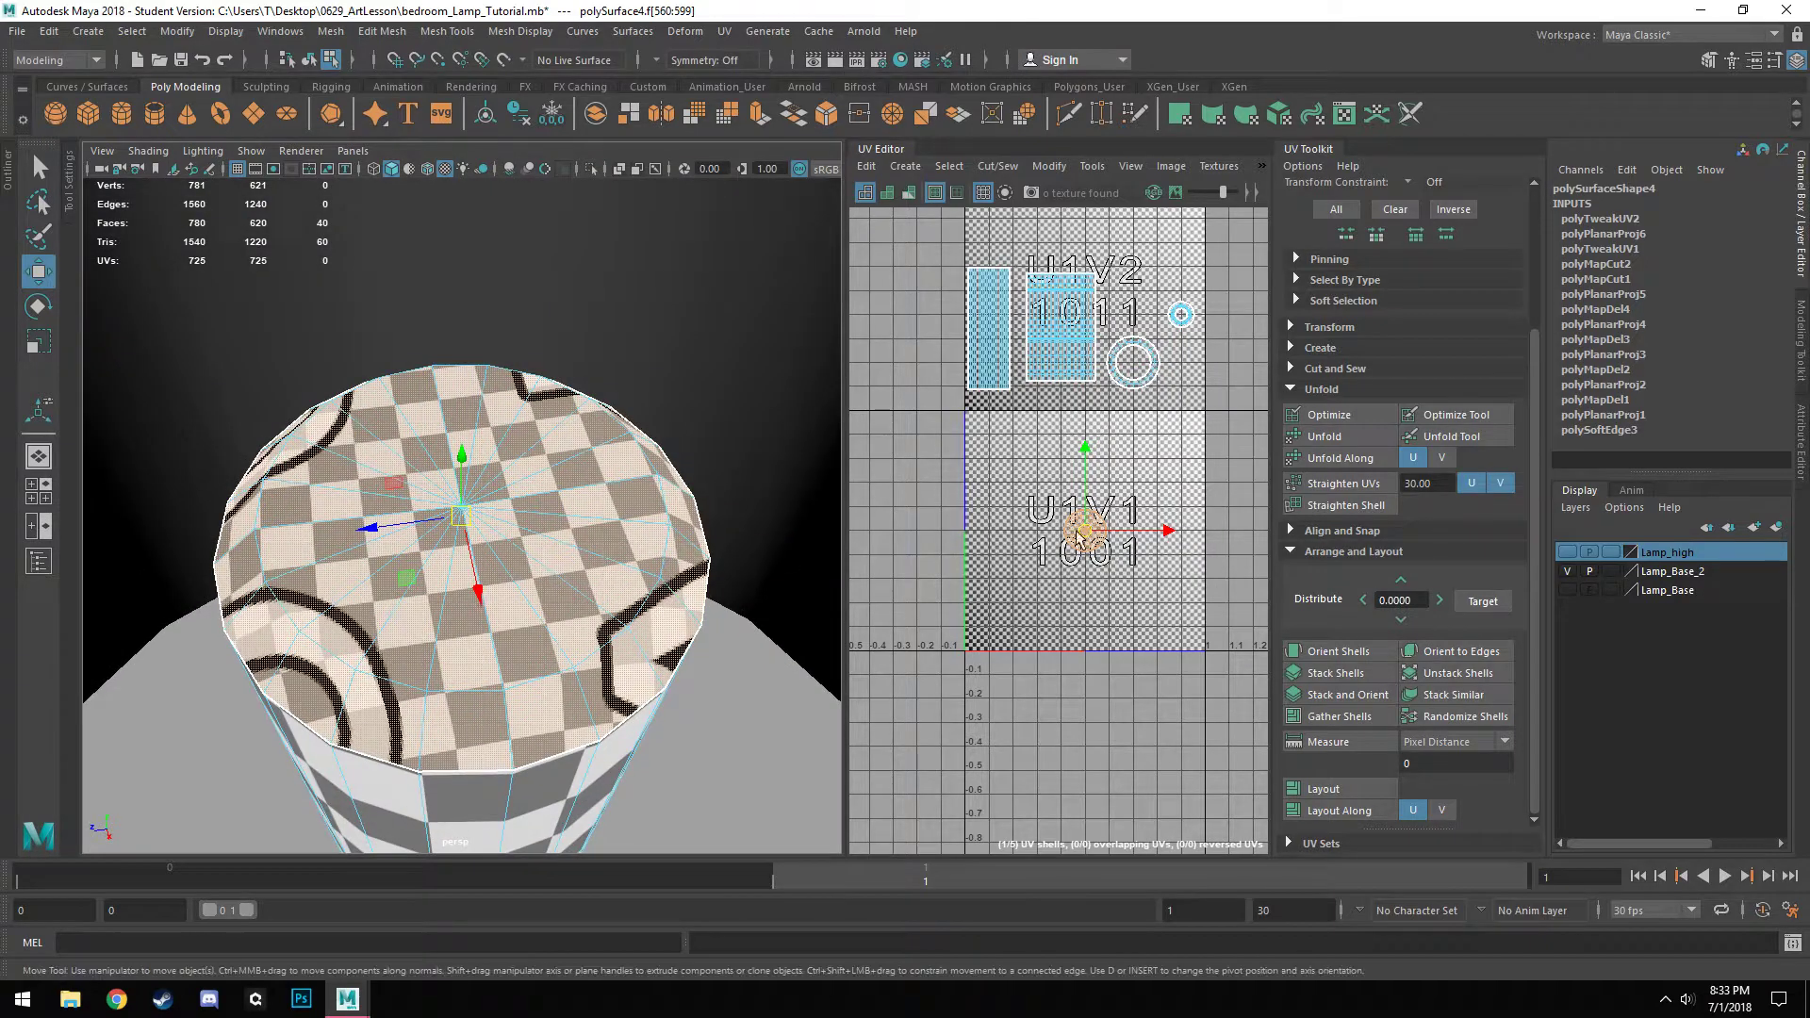
key(r)
drag(1074, 537, 1182, 365)
key(w)
Inspect the checker density along the whole lamp stem and base, and return to object selection with nothing selected.
scroll(644, 515, down, 8)
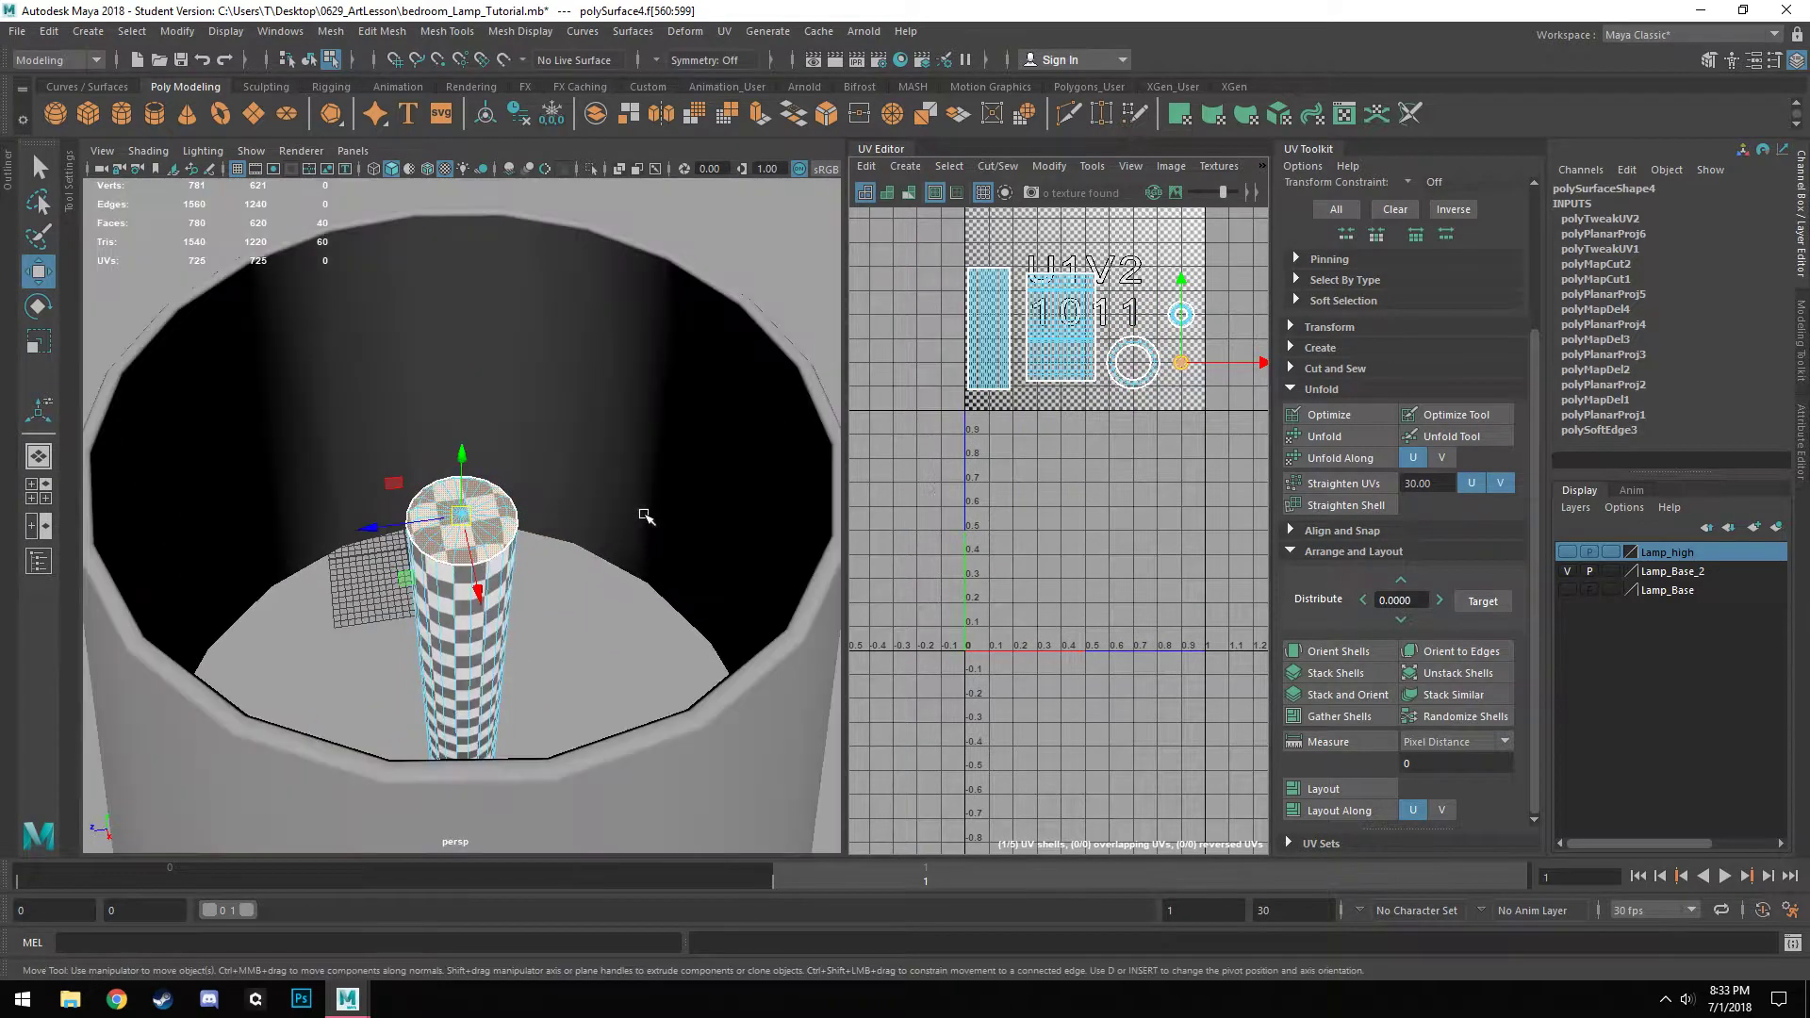
scroll(644, 515, down, 8)
alt+drag(630, 675, 688, 609)
alt+middle_drag(619, 723, 645, 306)
scroll(603, 588, up, 2)
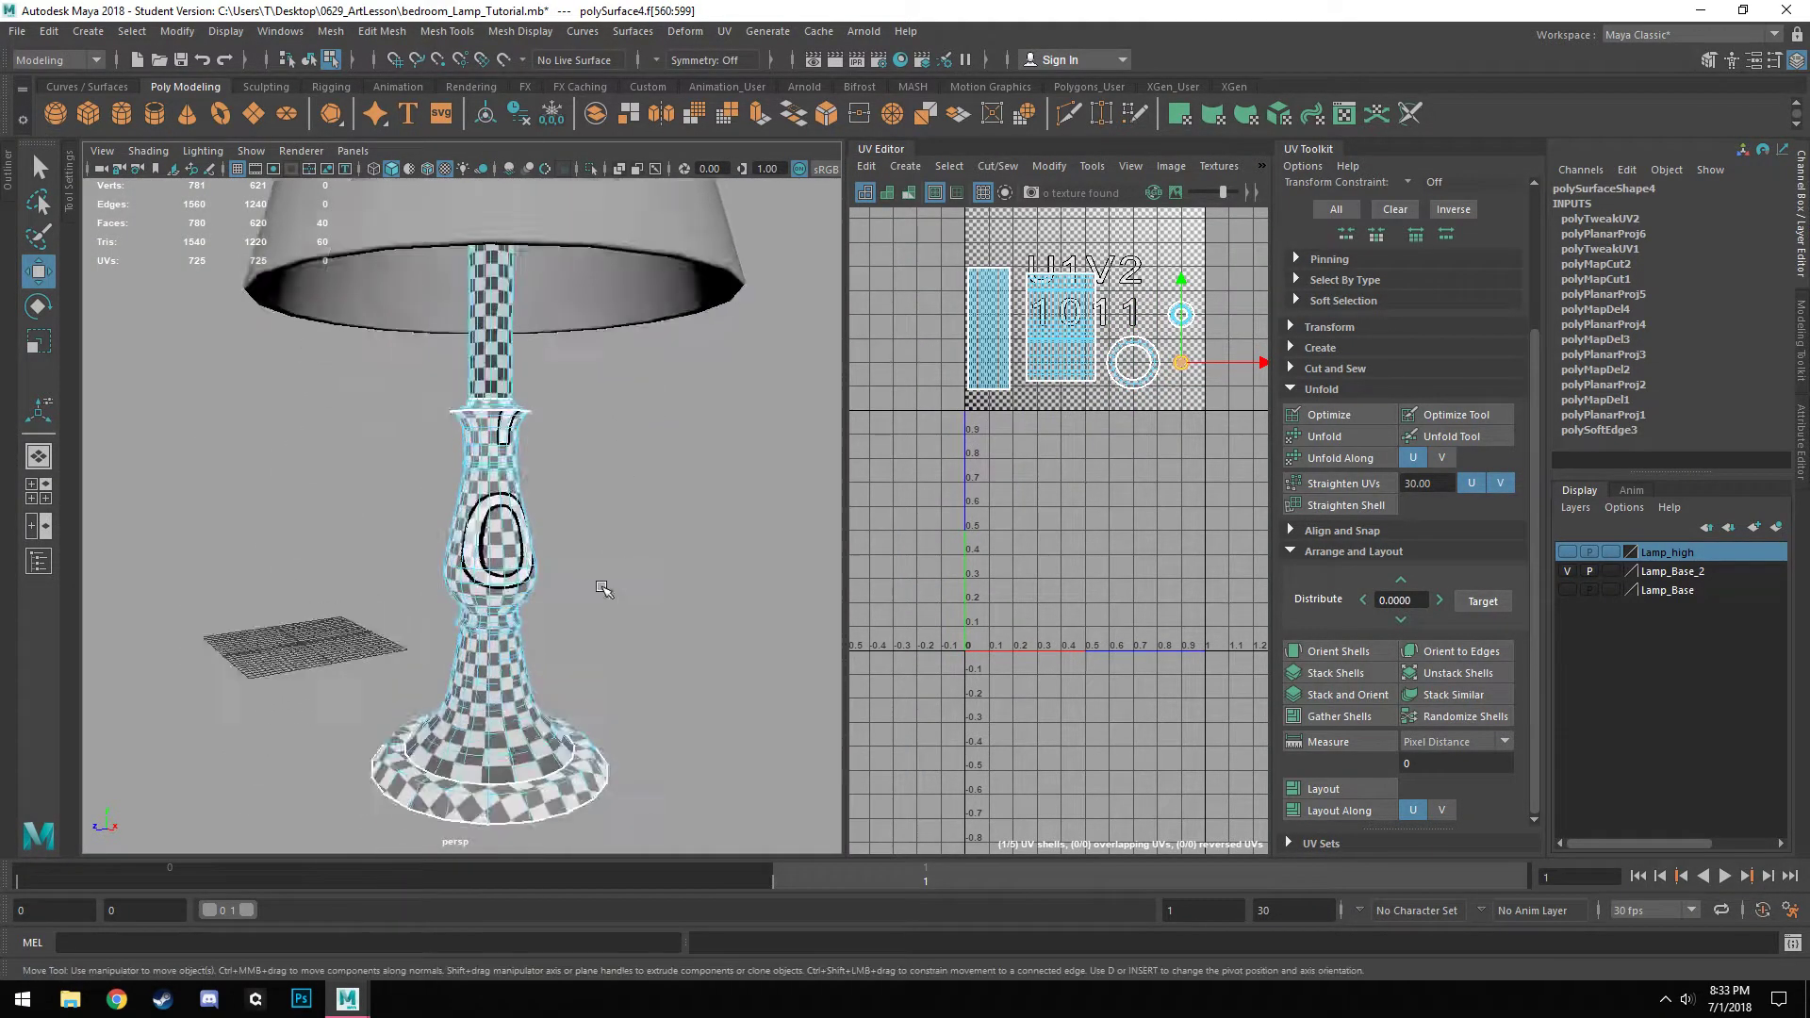
scroll(603, 588, up, 5)
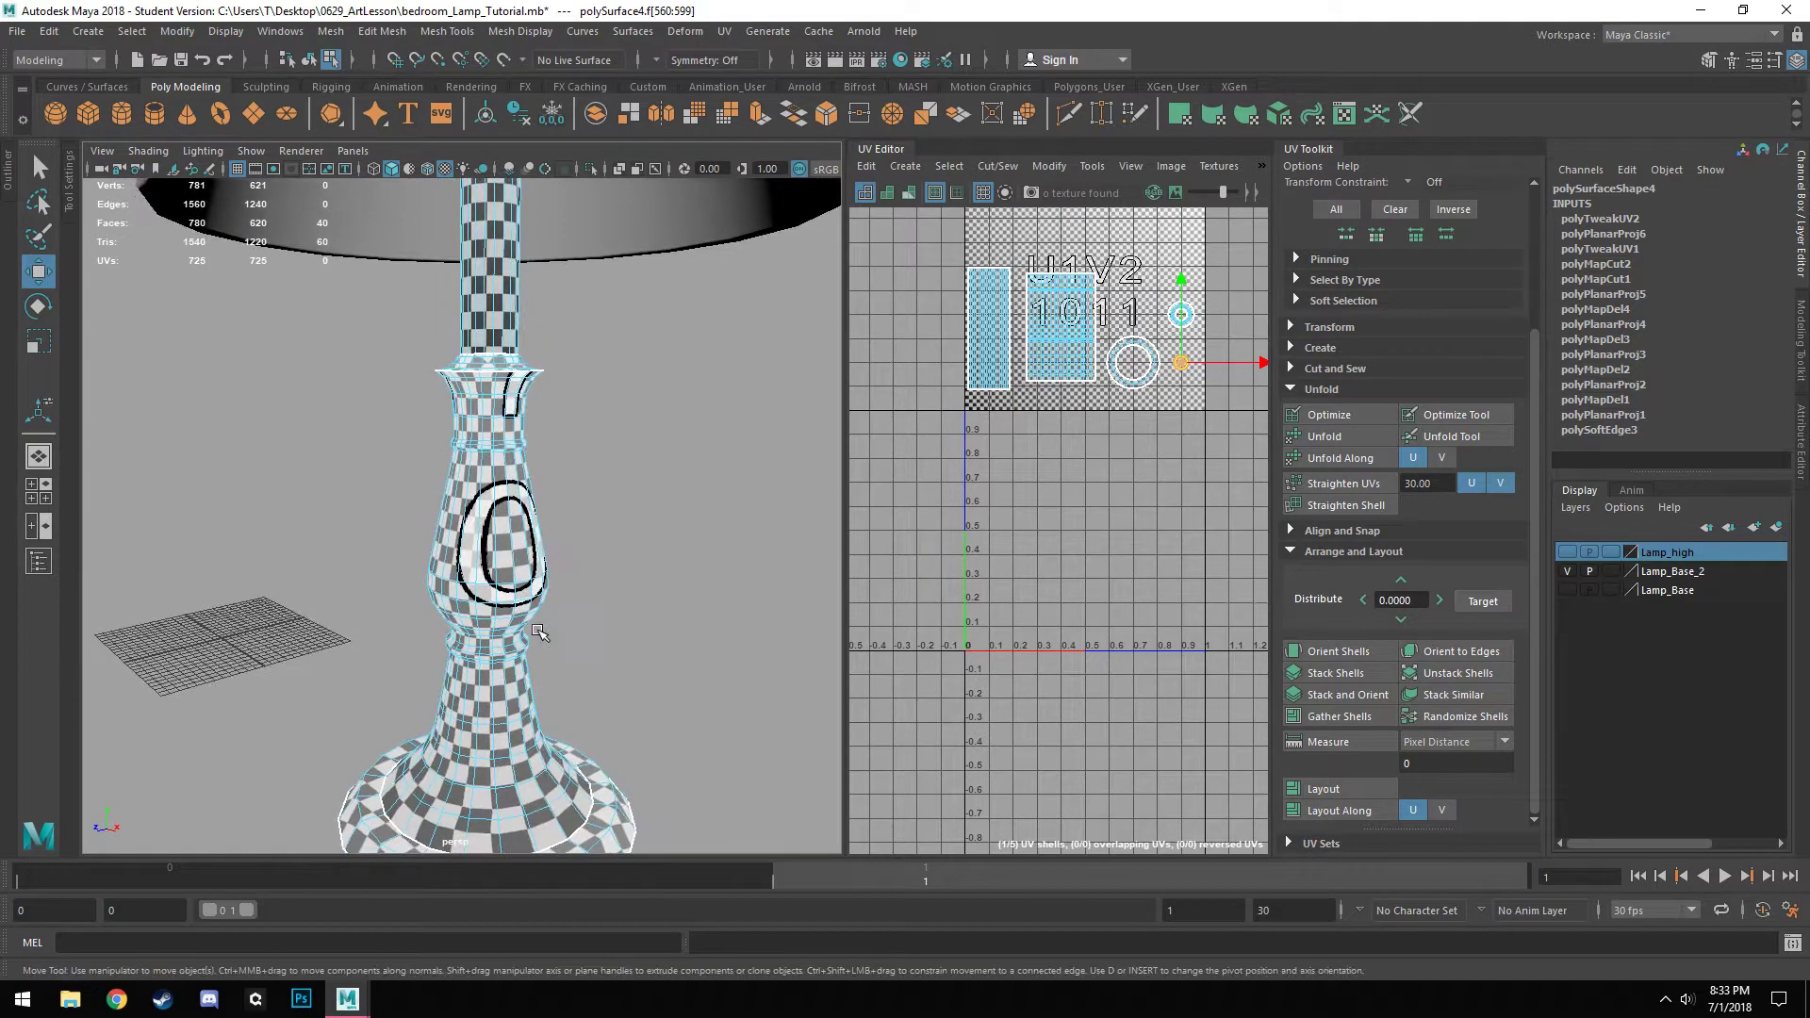
right_drag(504, 379, 588, 359)
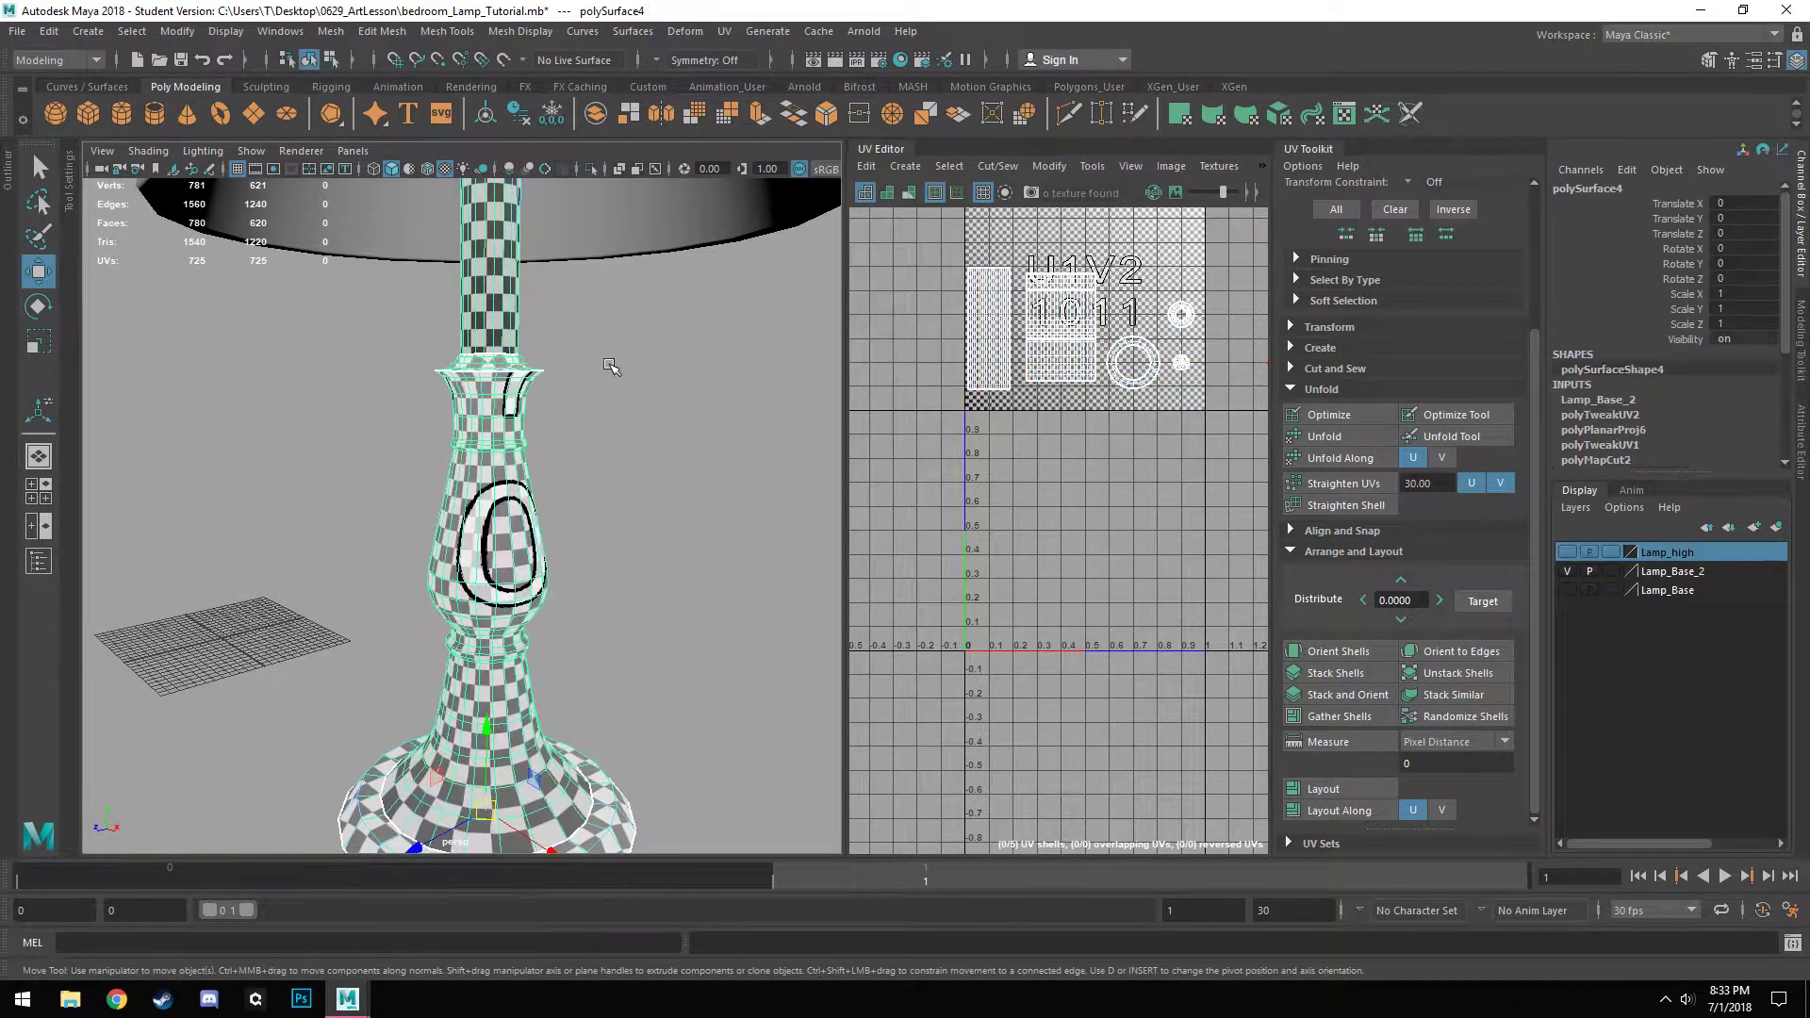
click(713, 409)
Planar-project the lampshade's UVs from the Z axis, fitted to its bounding box.
scroll(698, 377, down, 5)
scroll(695, 371, up, 4)
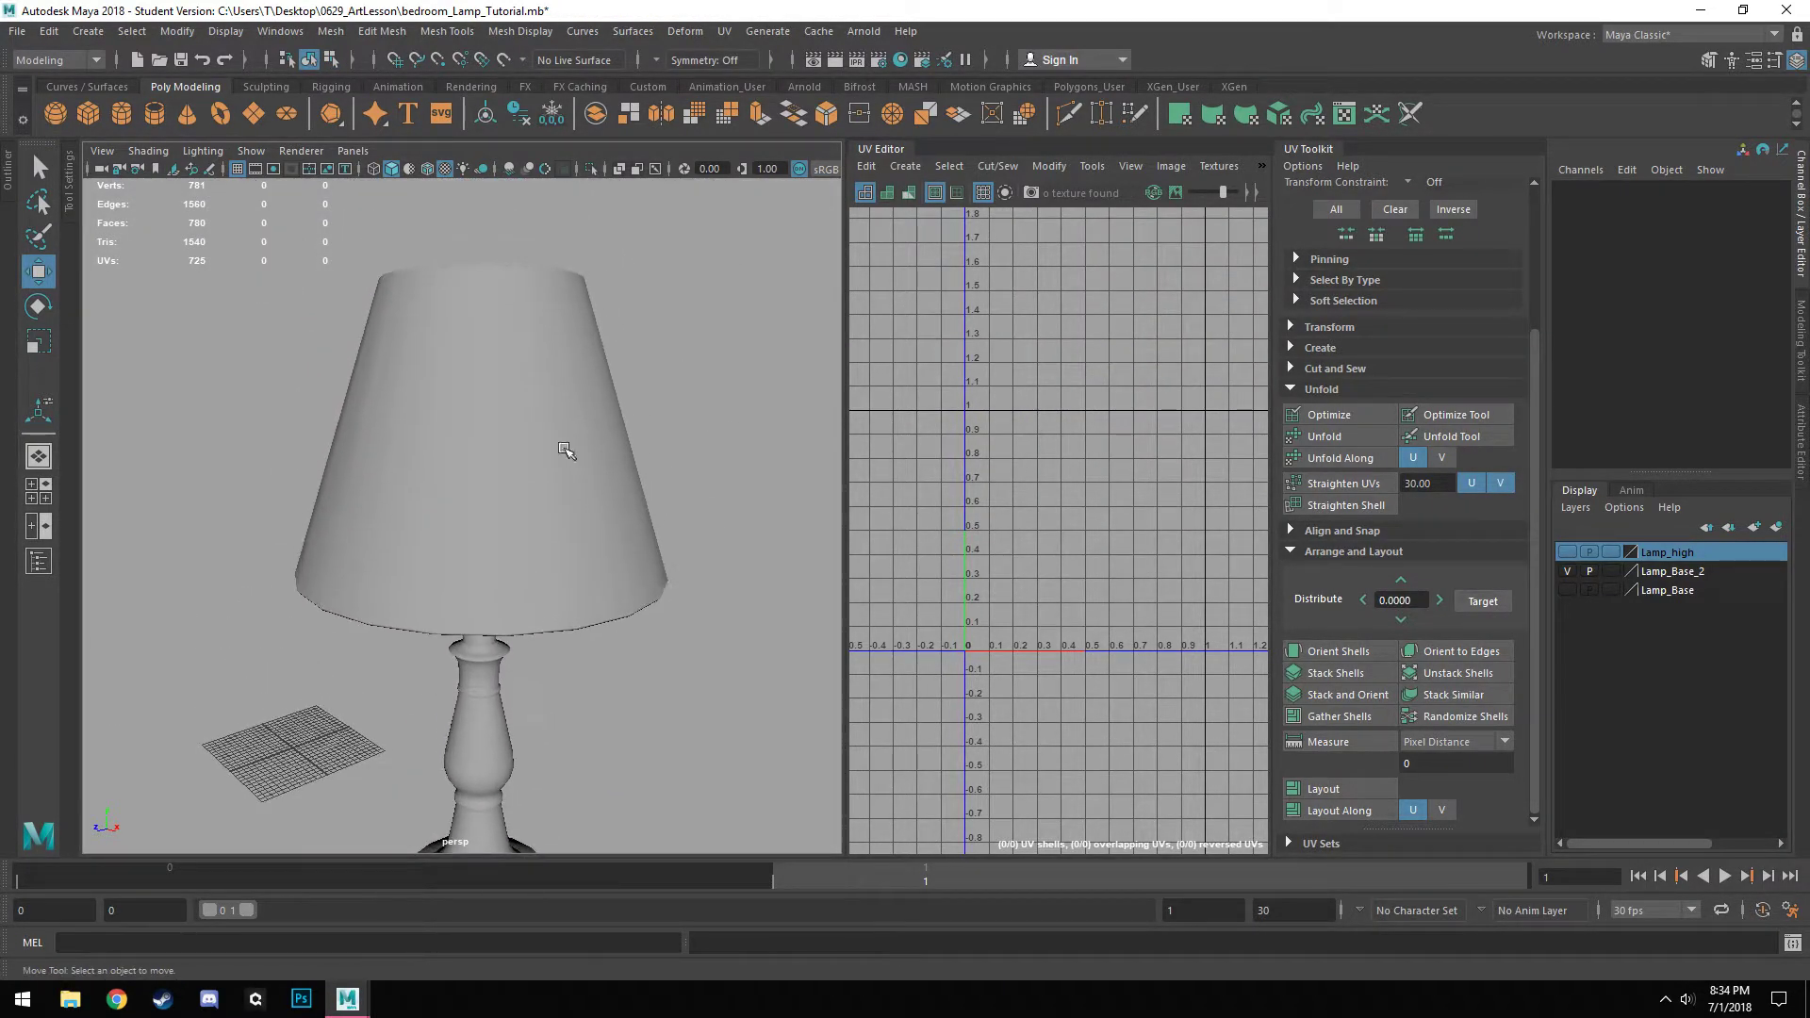
click(566, 451)
alt+drag(565, 450, 538, 512)
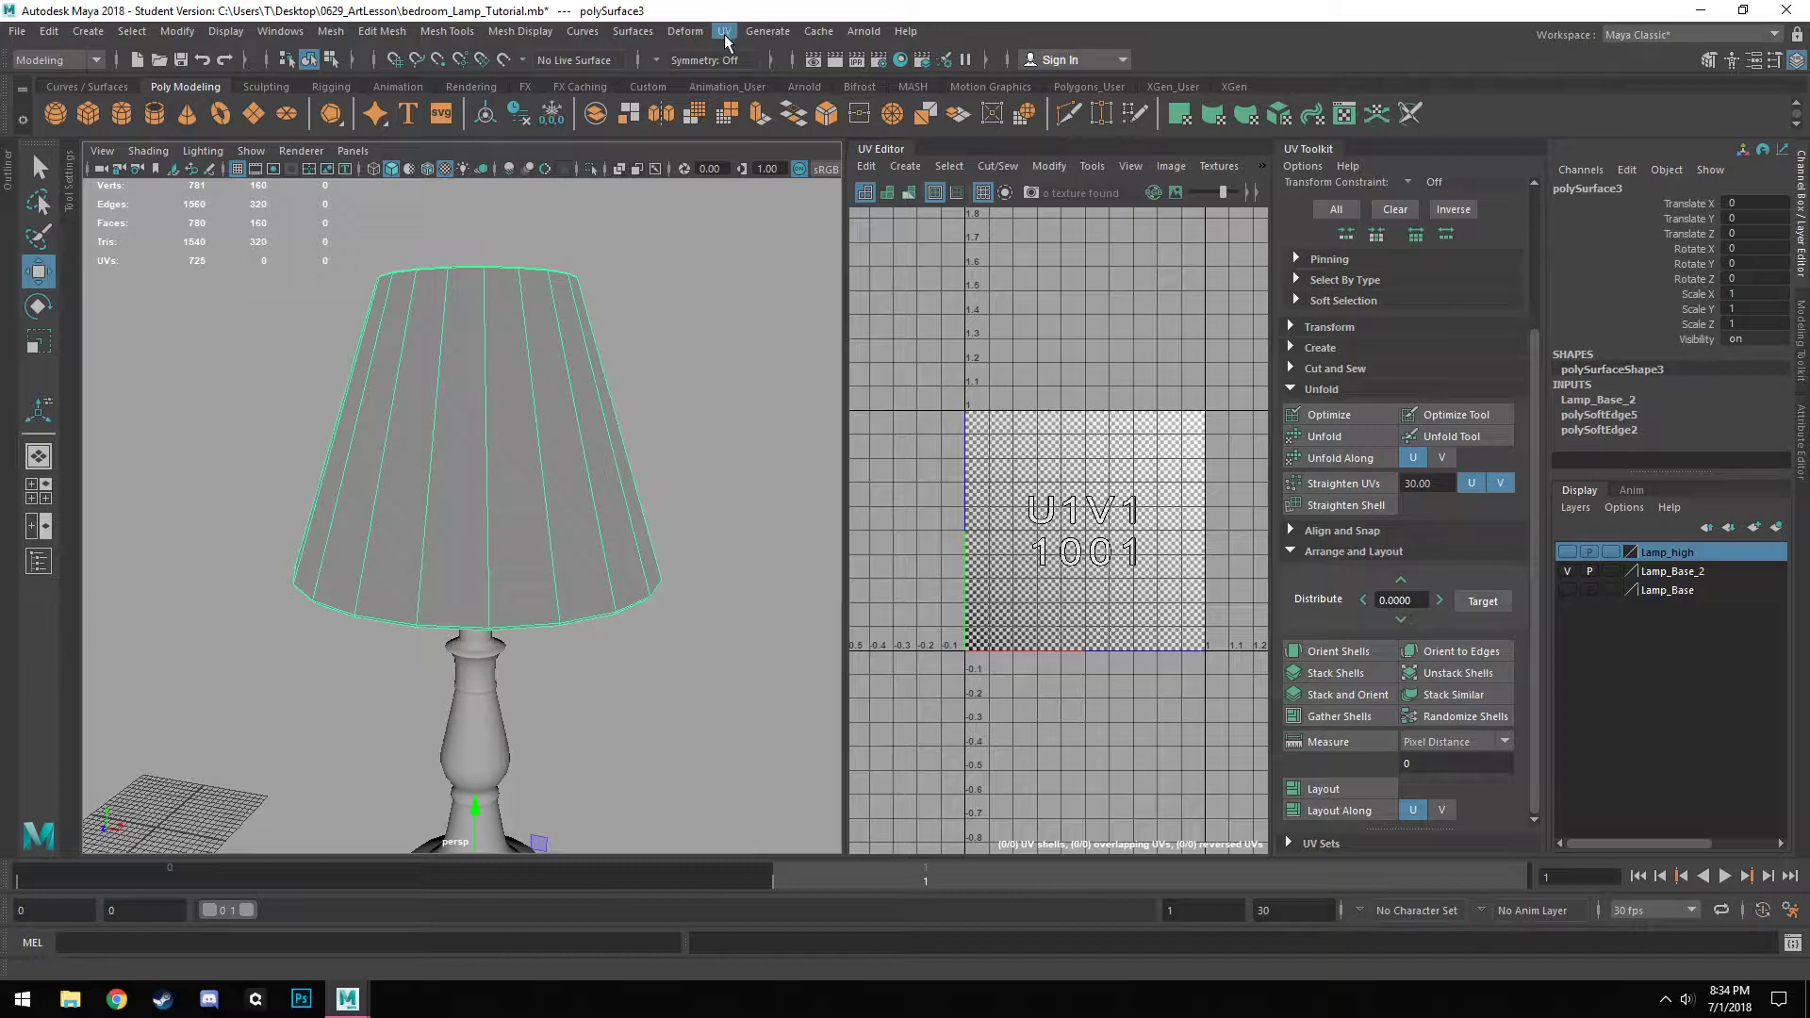
click(726, 38)
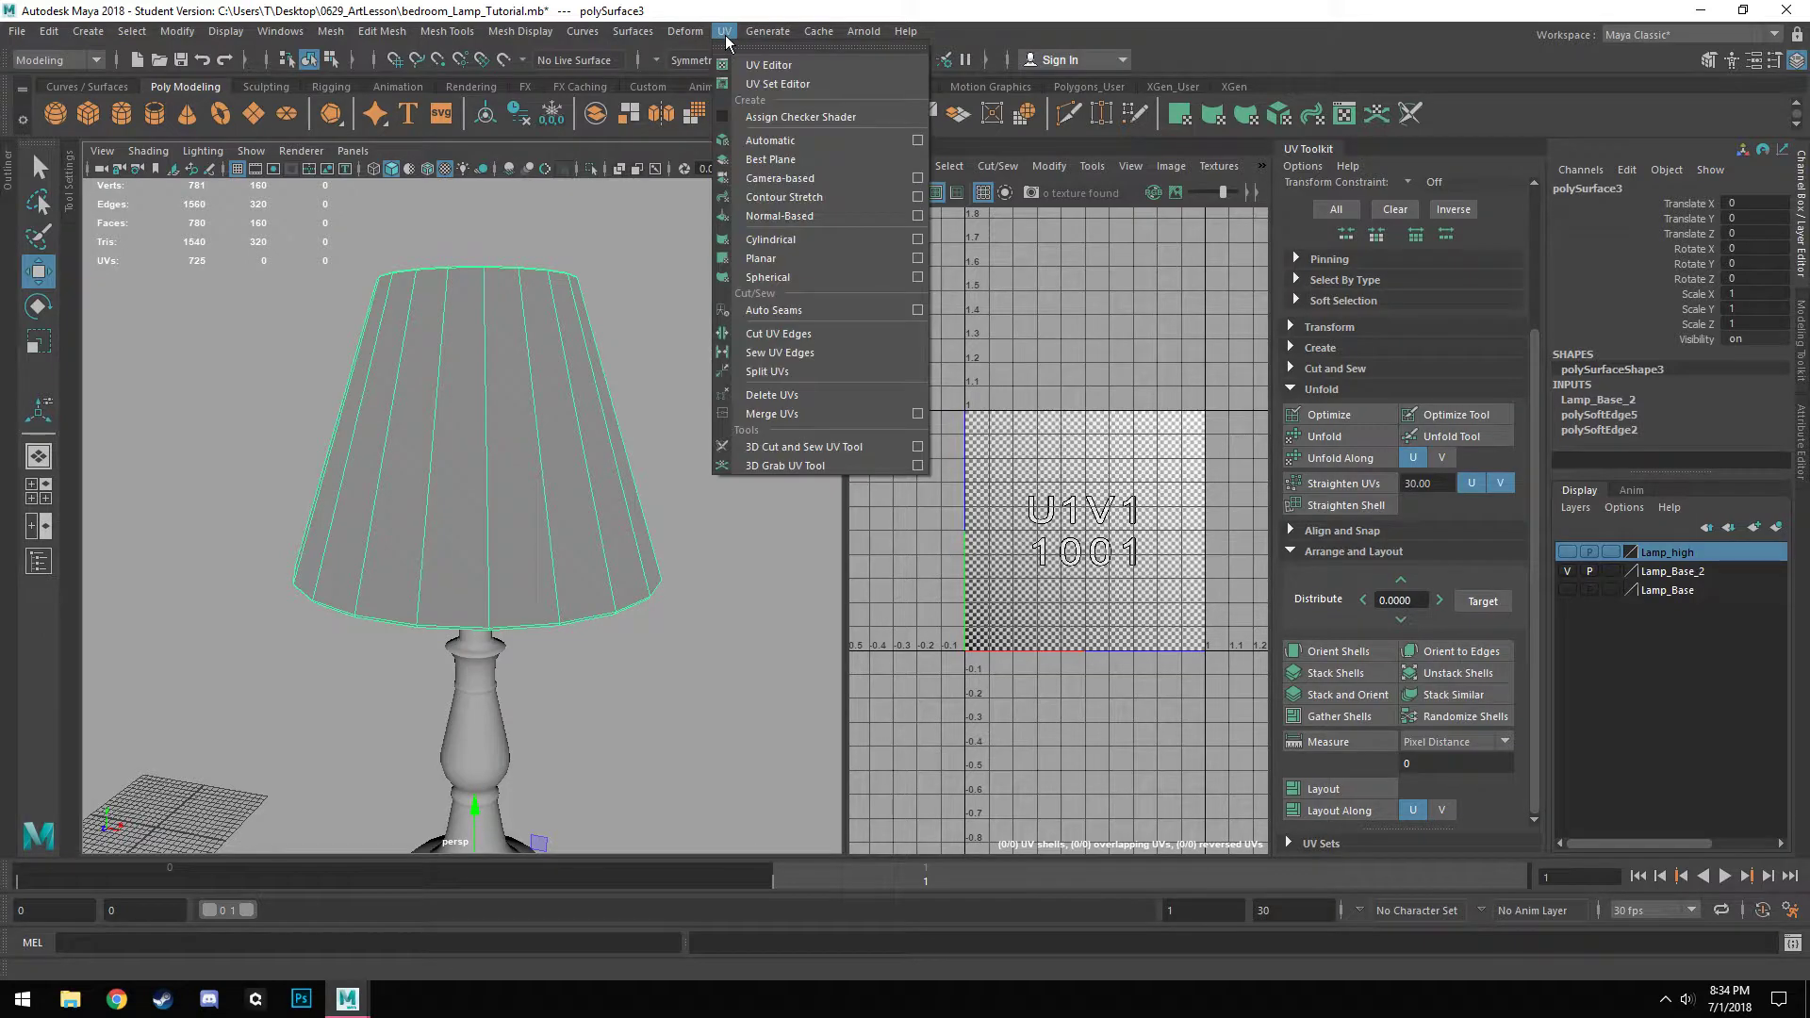
click(915, 256)
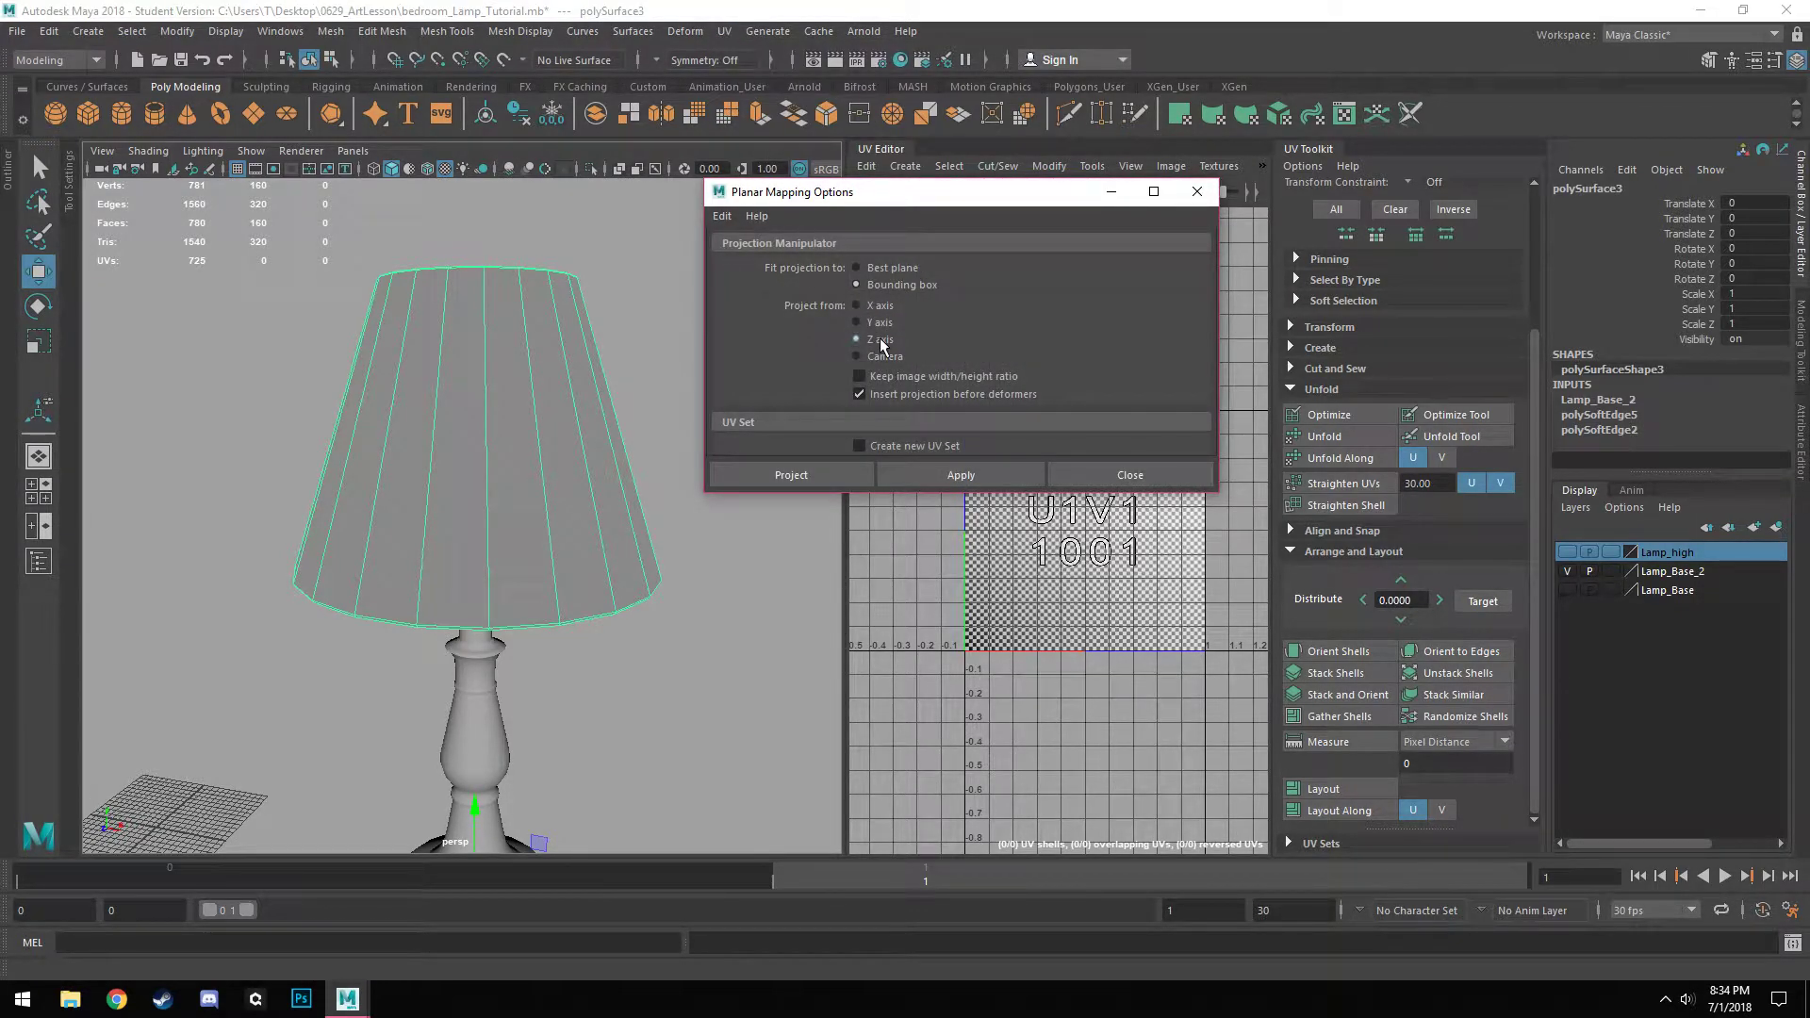
click(929, 474)
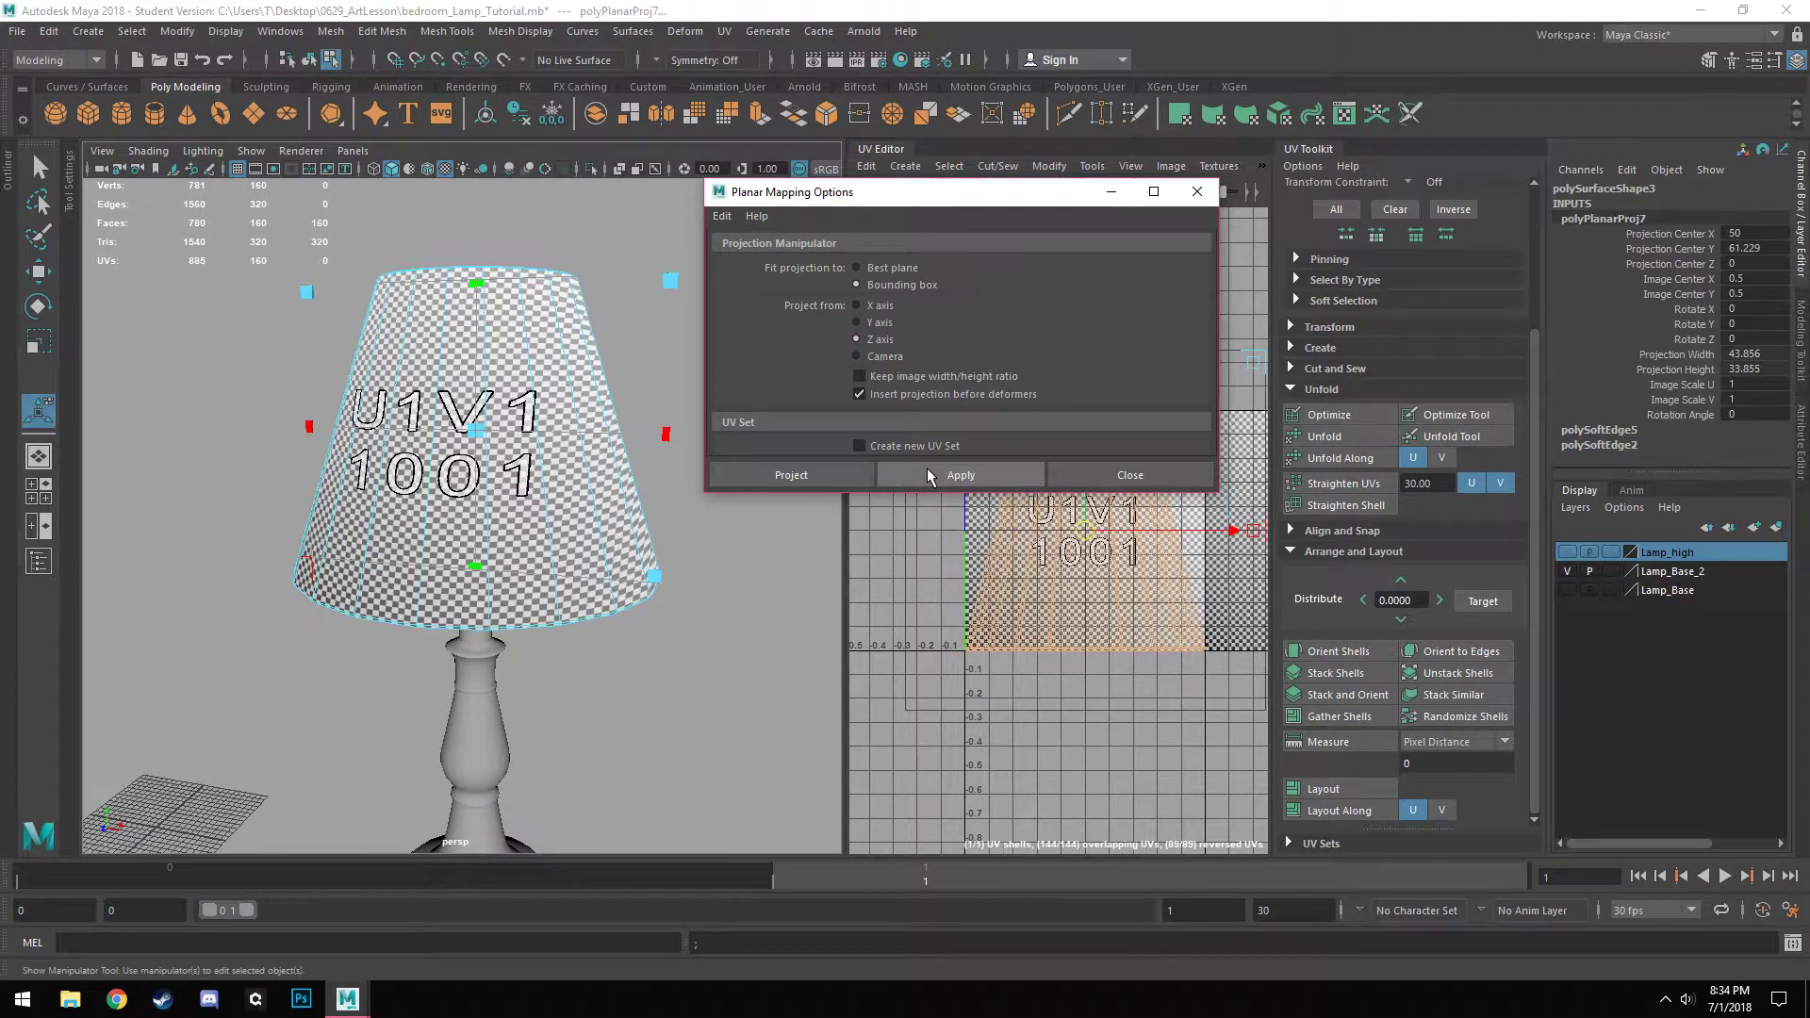
click(1197, 191)
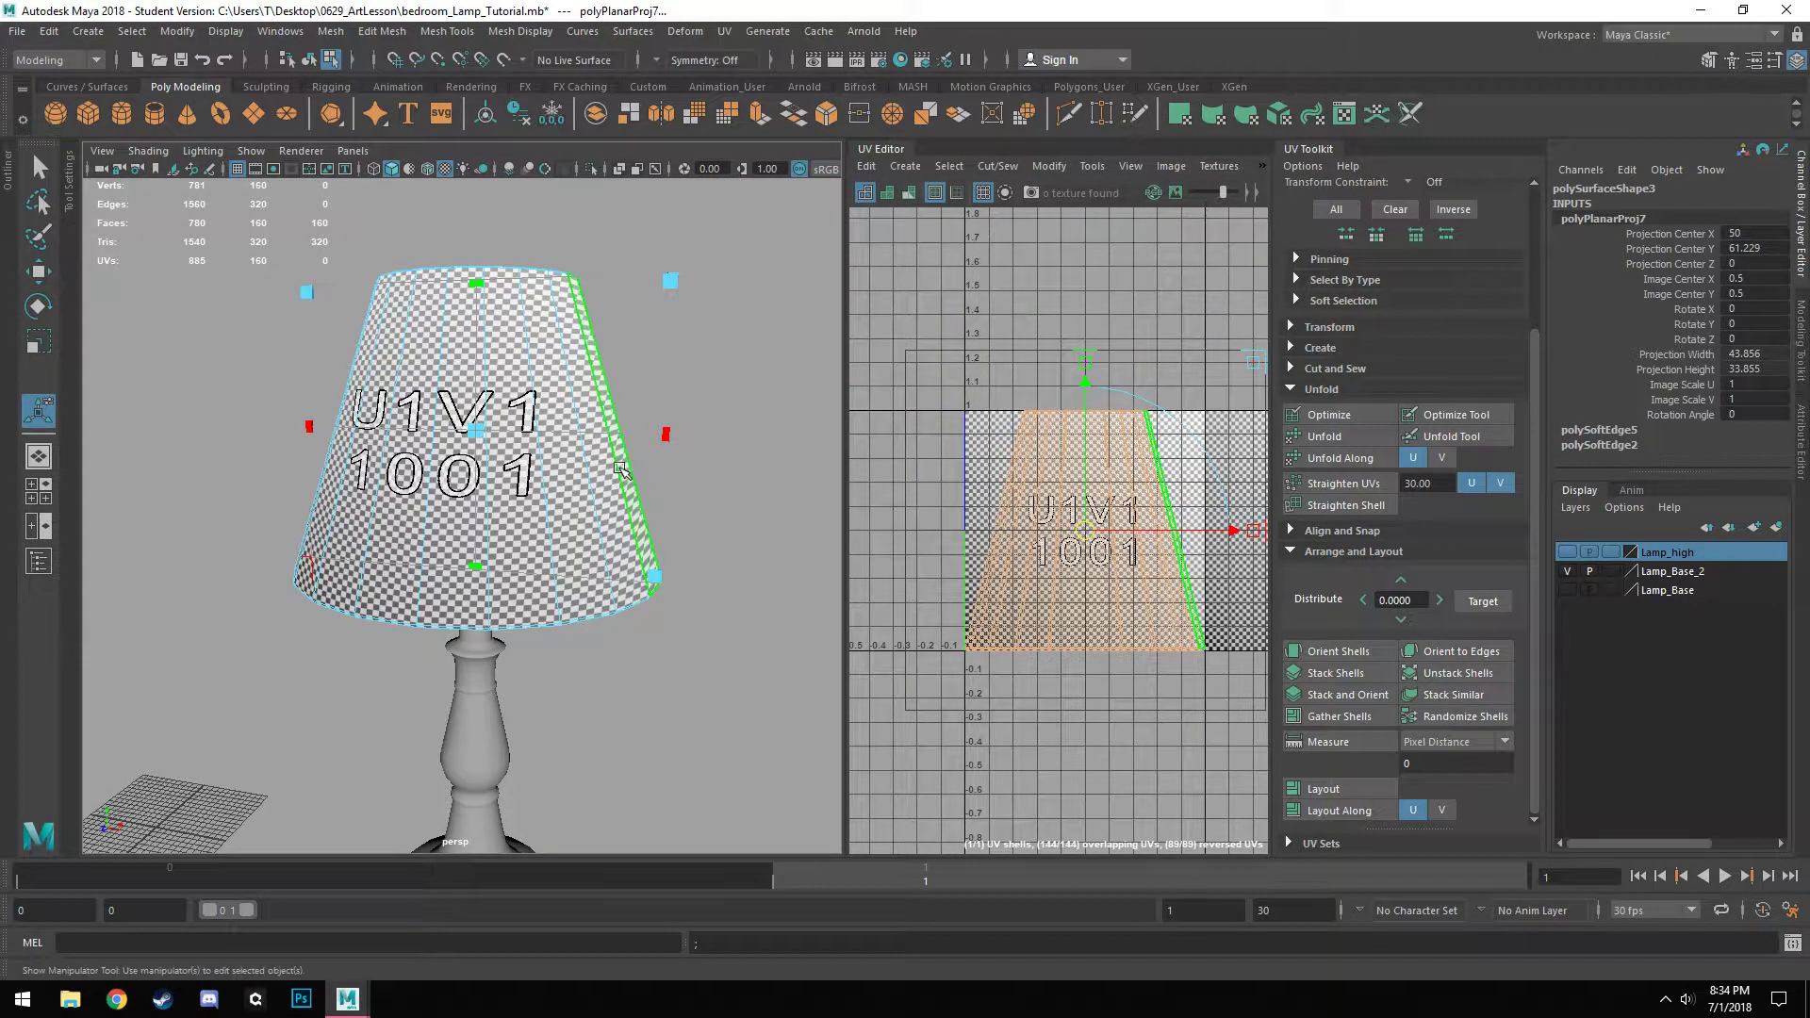
Select the inner and outer edge loops around the lampshade's top rim.
alt+drag(726, 546, 542, 542)
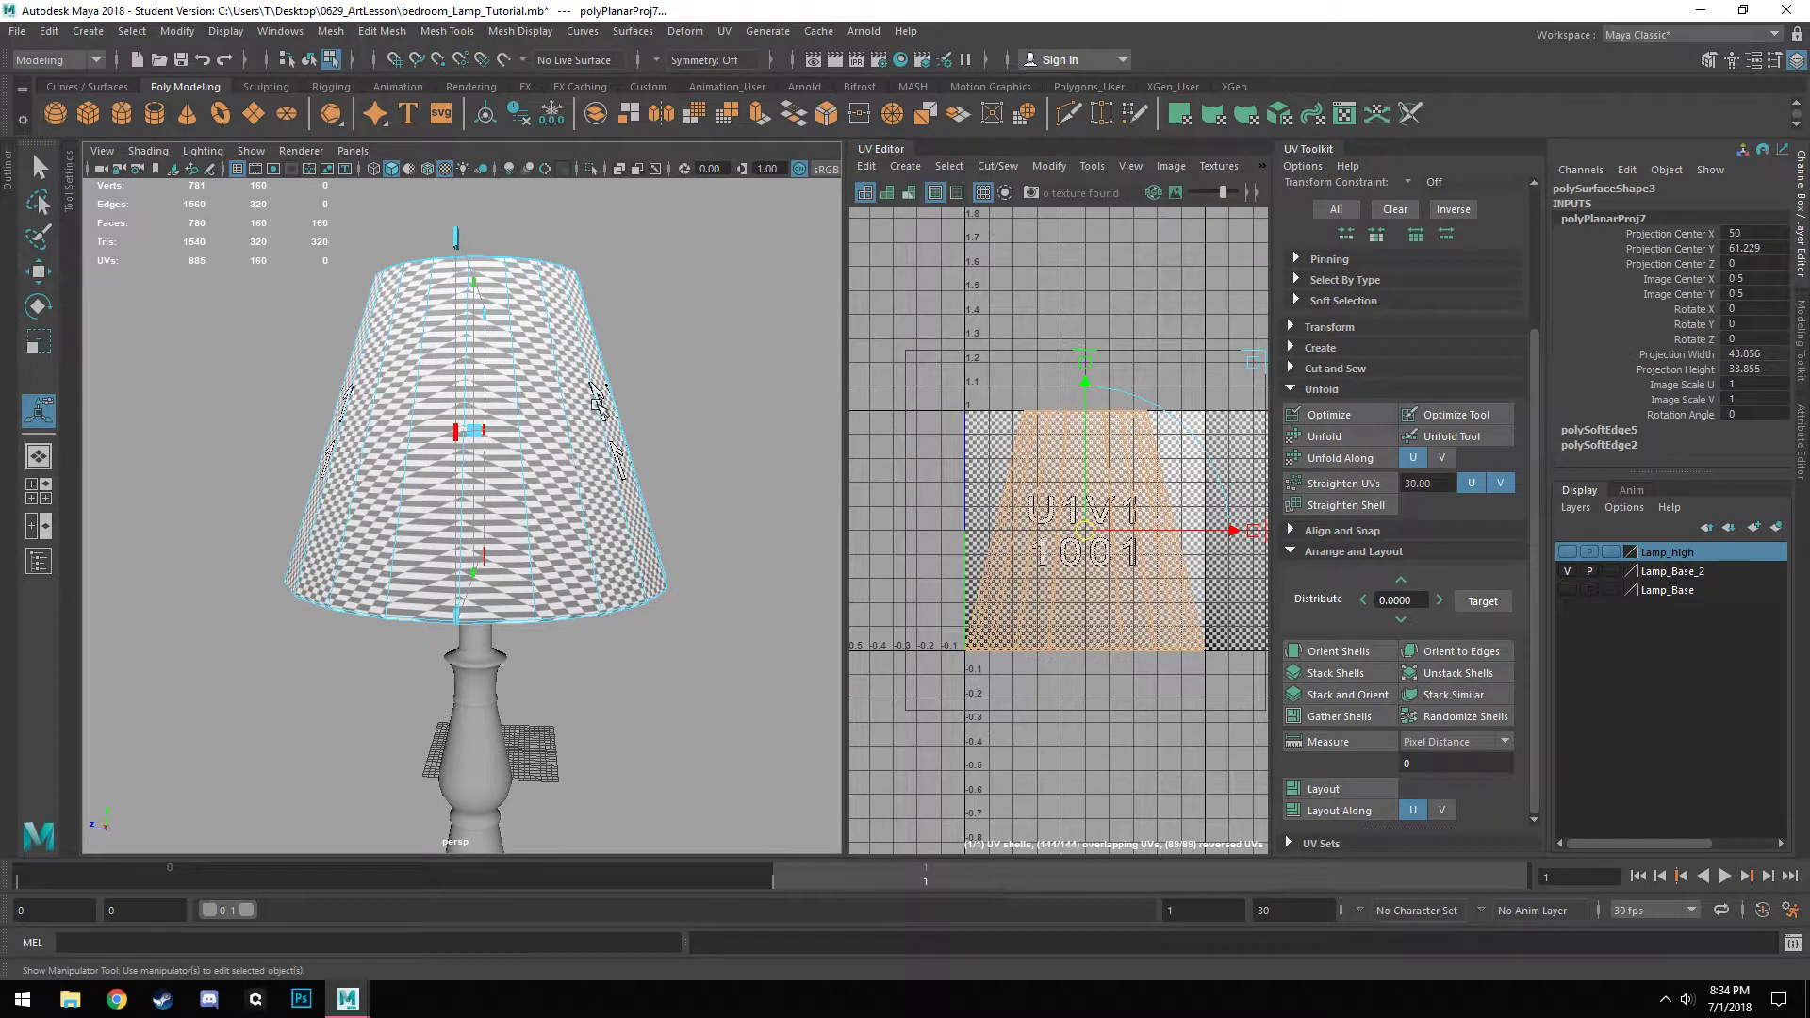
alt+drag(596, 384, 603, 509)
scroll(603, 509, up, 5)
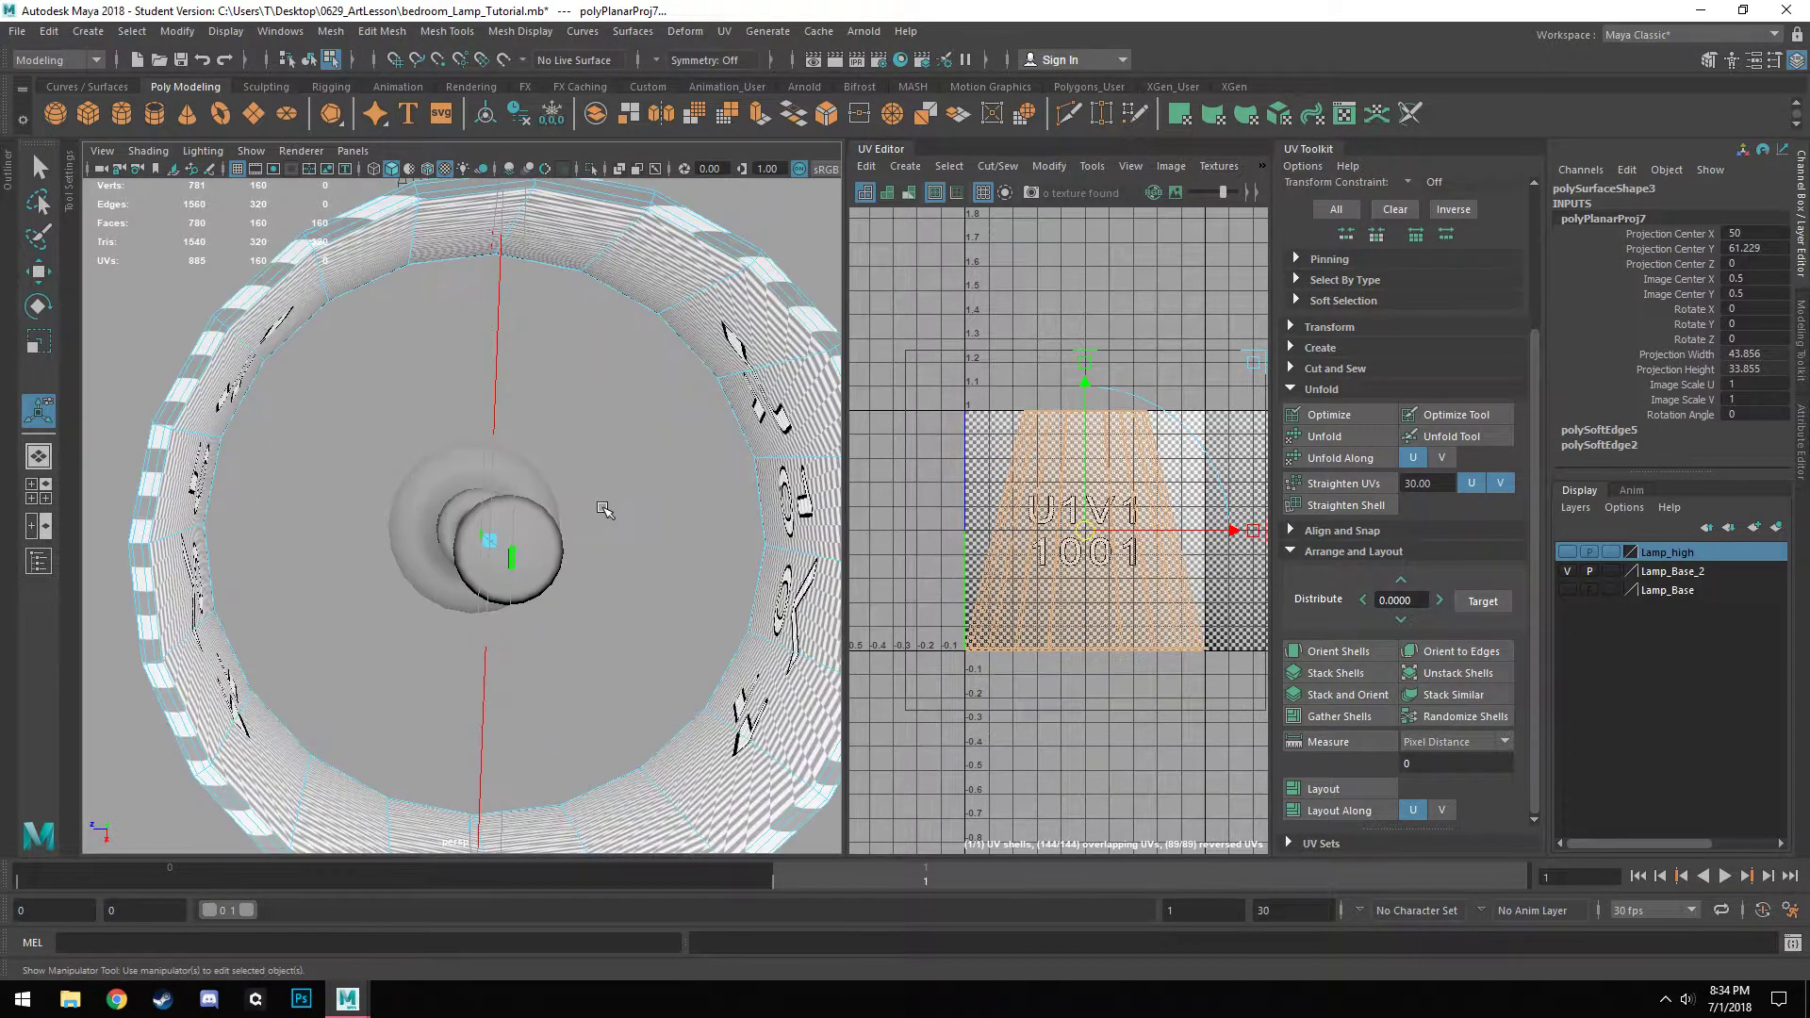
scroll(604, 510, down, 4)
alt+drag(555, 637, 651, 592)
right_click(690, 375)
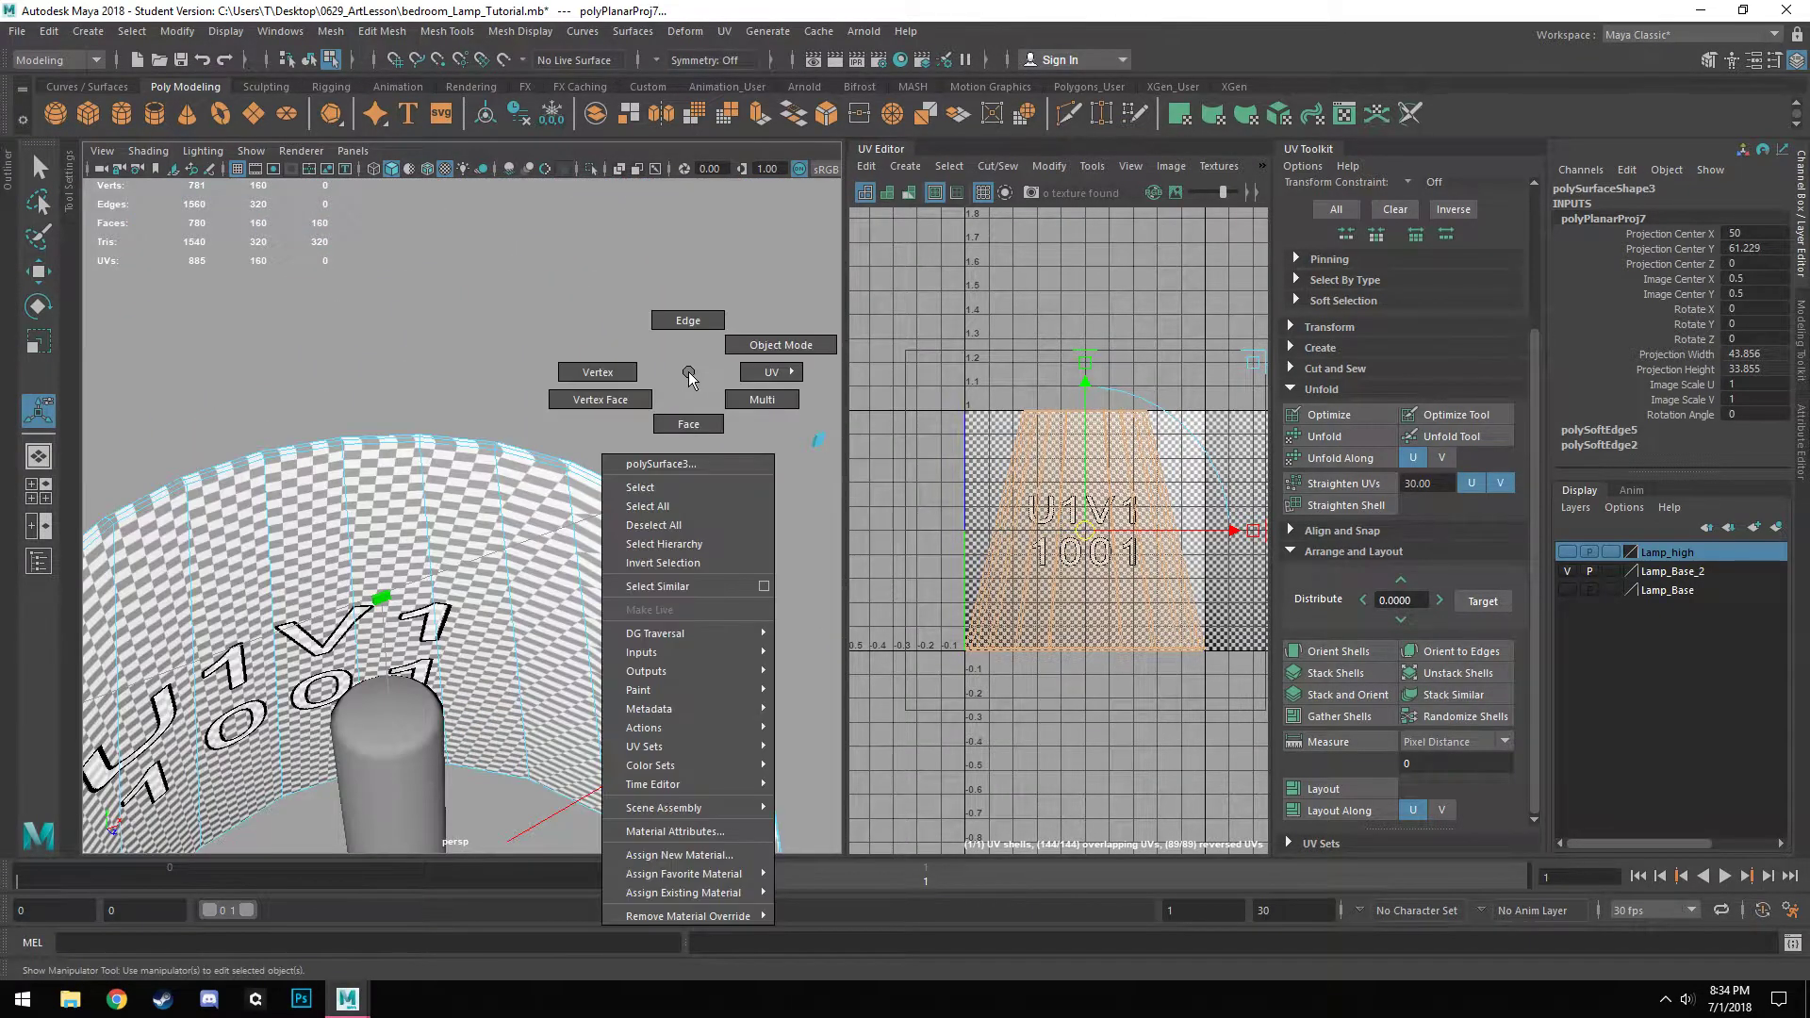
click(688, 320)
alt+right_drag(662, 523, 590, 532)
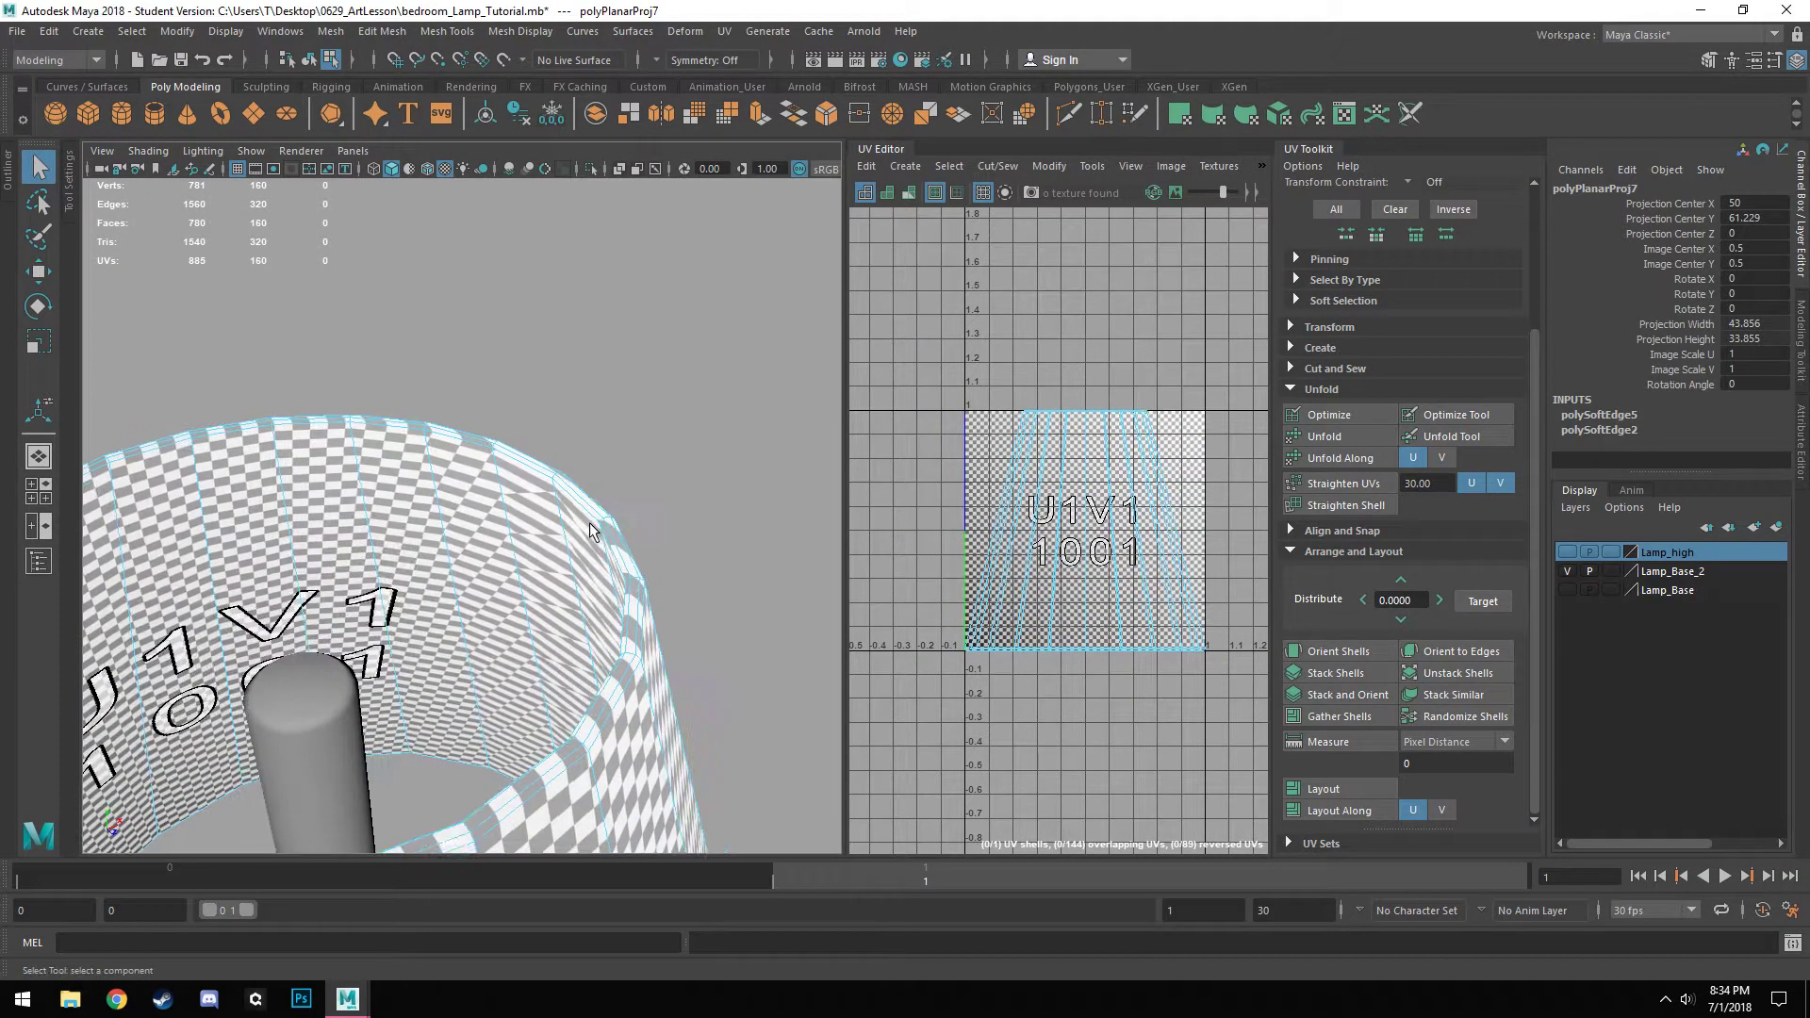
scroll(590, 530, up, 2)
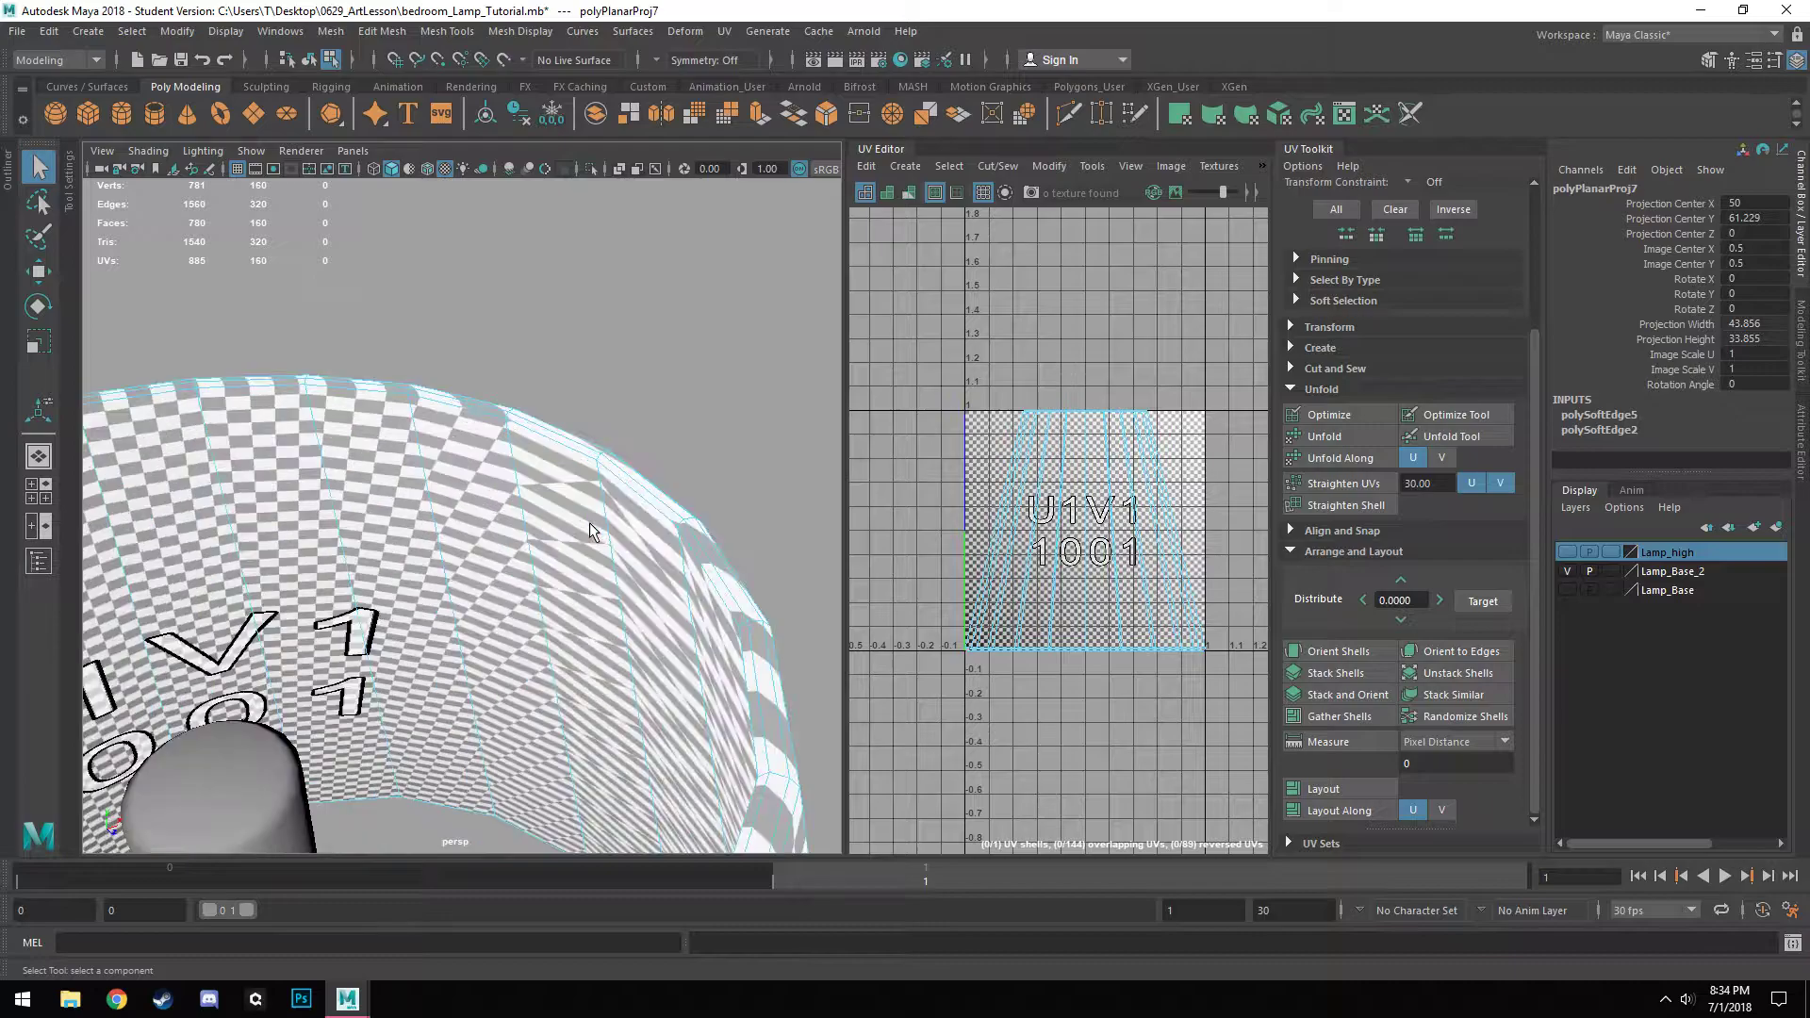
scroll(591, 524, up, 4)
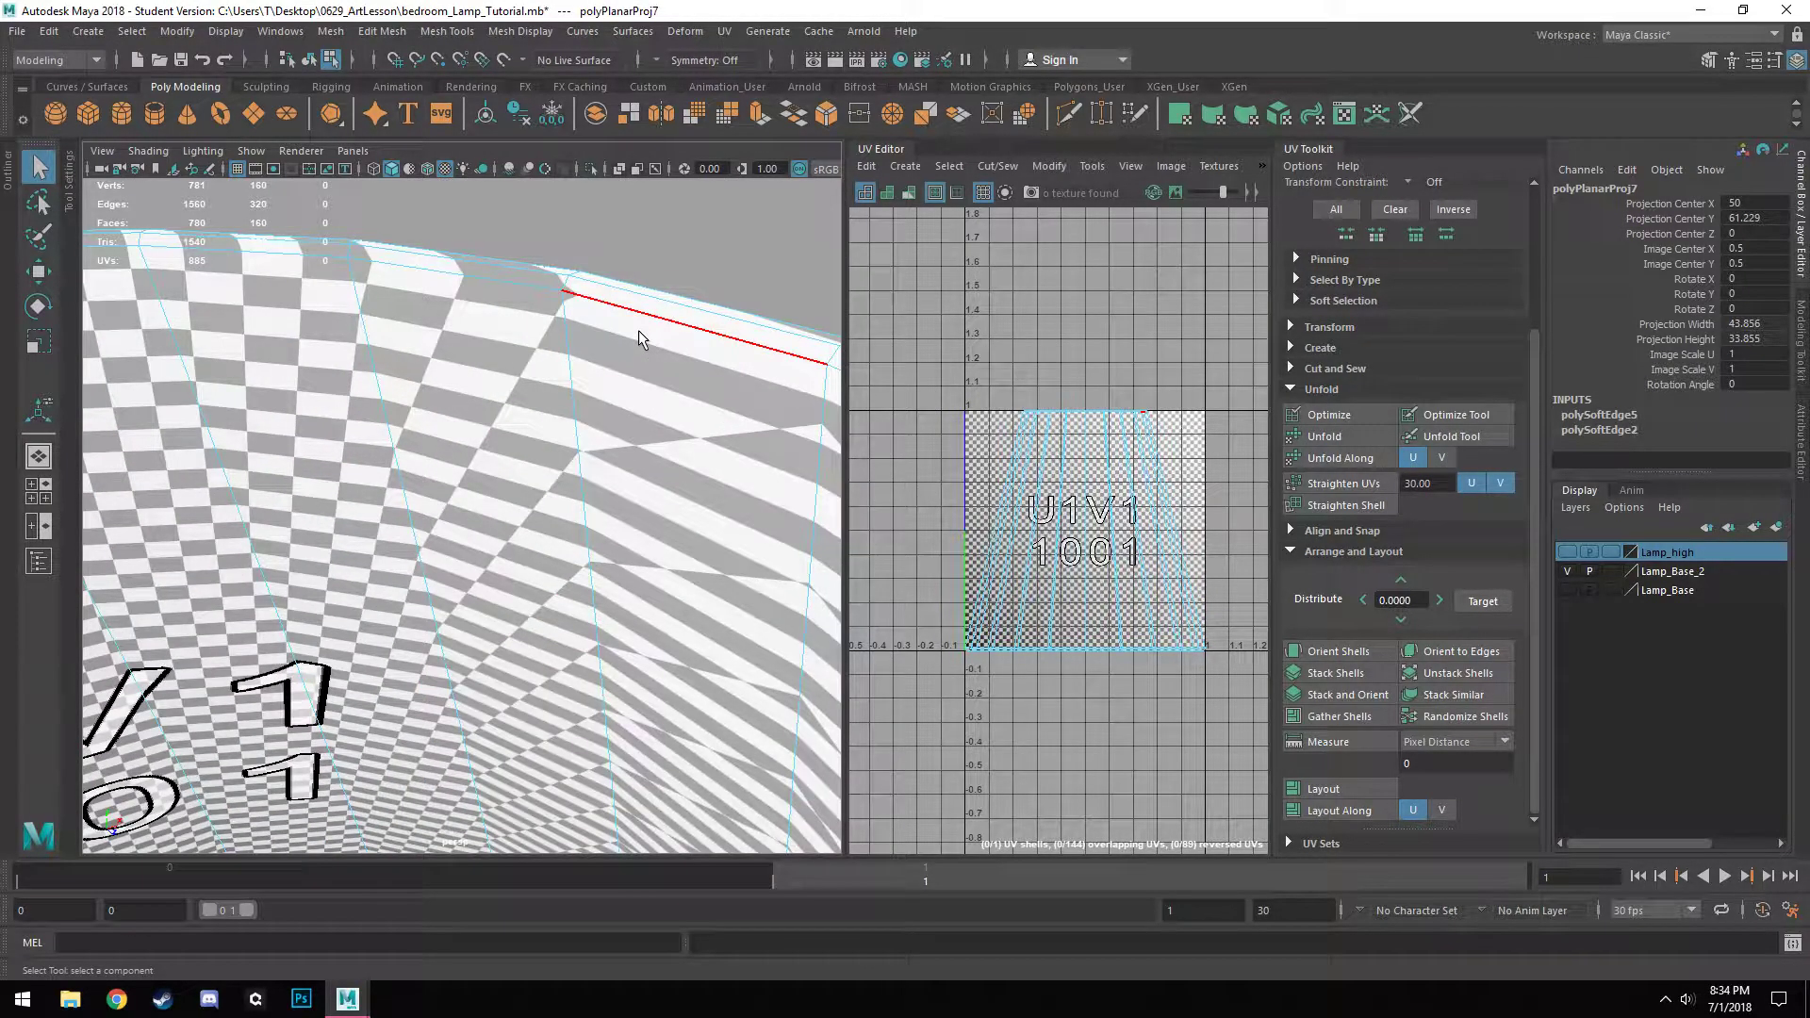
click(638, 331)
alt+drag(635, 448, 344, 449)
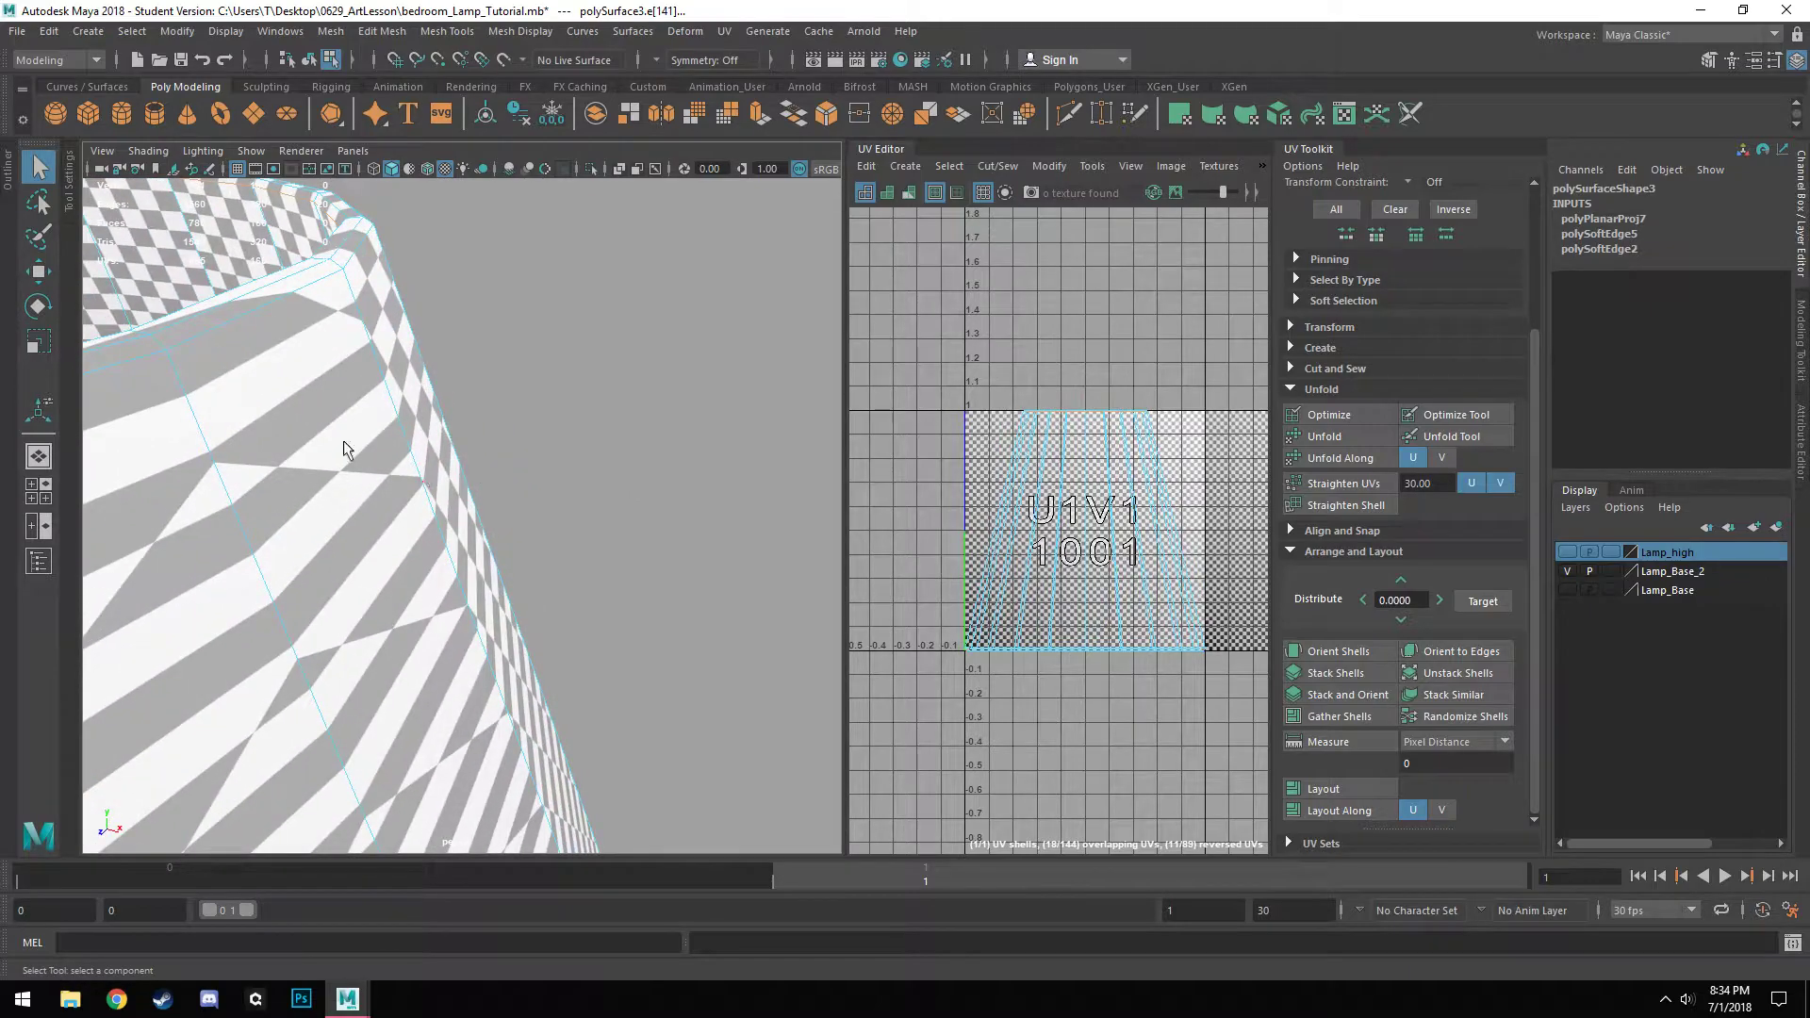
shift+double_click(302, 329)
Add the inner and outer edge loops of the lampshade's bottom rim to the selection and cut the UVs along all of them.
scroll(301, 329, down, 3)
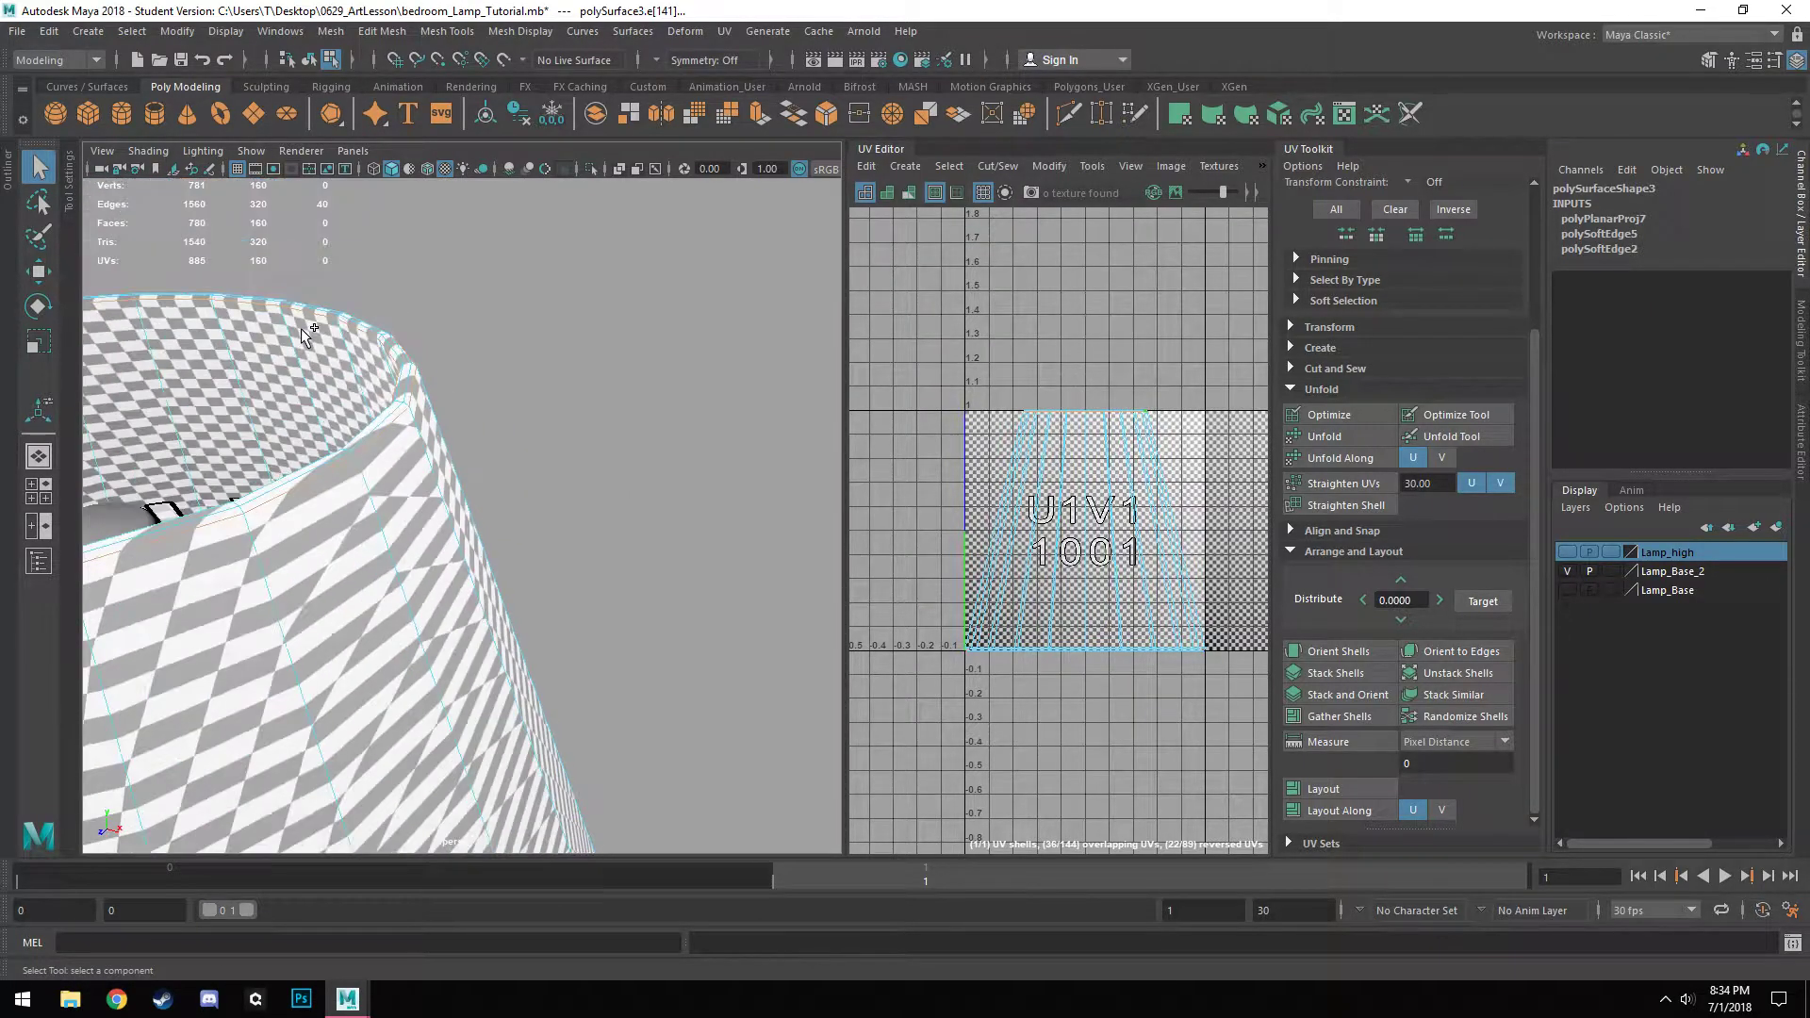
alt+middle_drag(613, 743, 543, 256)
scroll(597, 362, down, 3)
alt+drag(577, 613, 589, 485)
alt+middle_drag(522, 659, 552, 573)
scroll(554, 579, up, 3)
click(565, 585)
alt+drag(488, 653, 601, 659)
click(588, 593)
scroll(701, 655, down, 5)
alt+drag(660, 596, 531, 667)
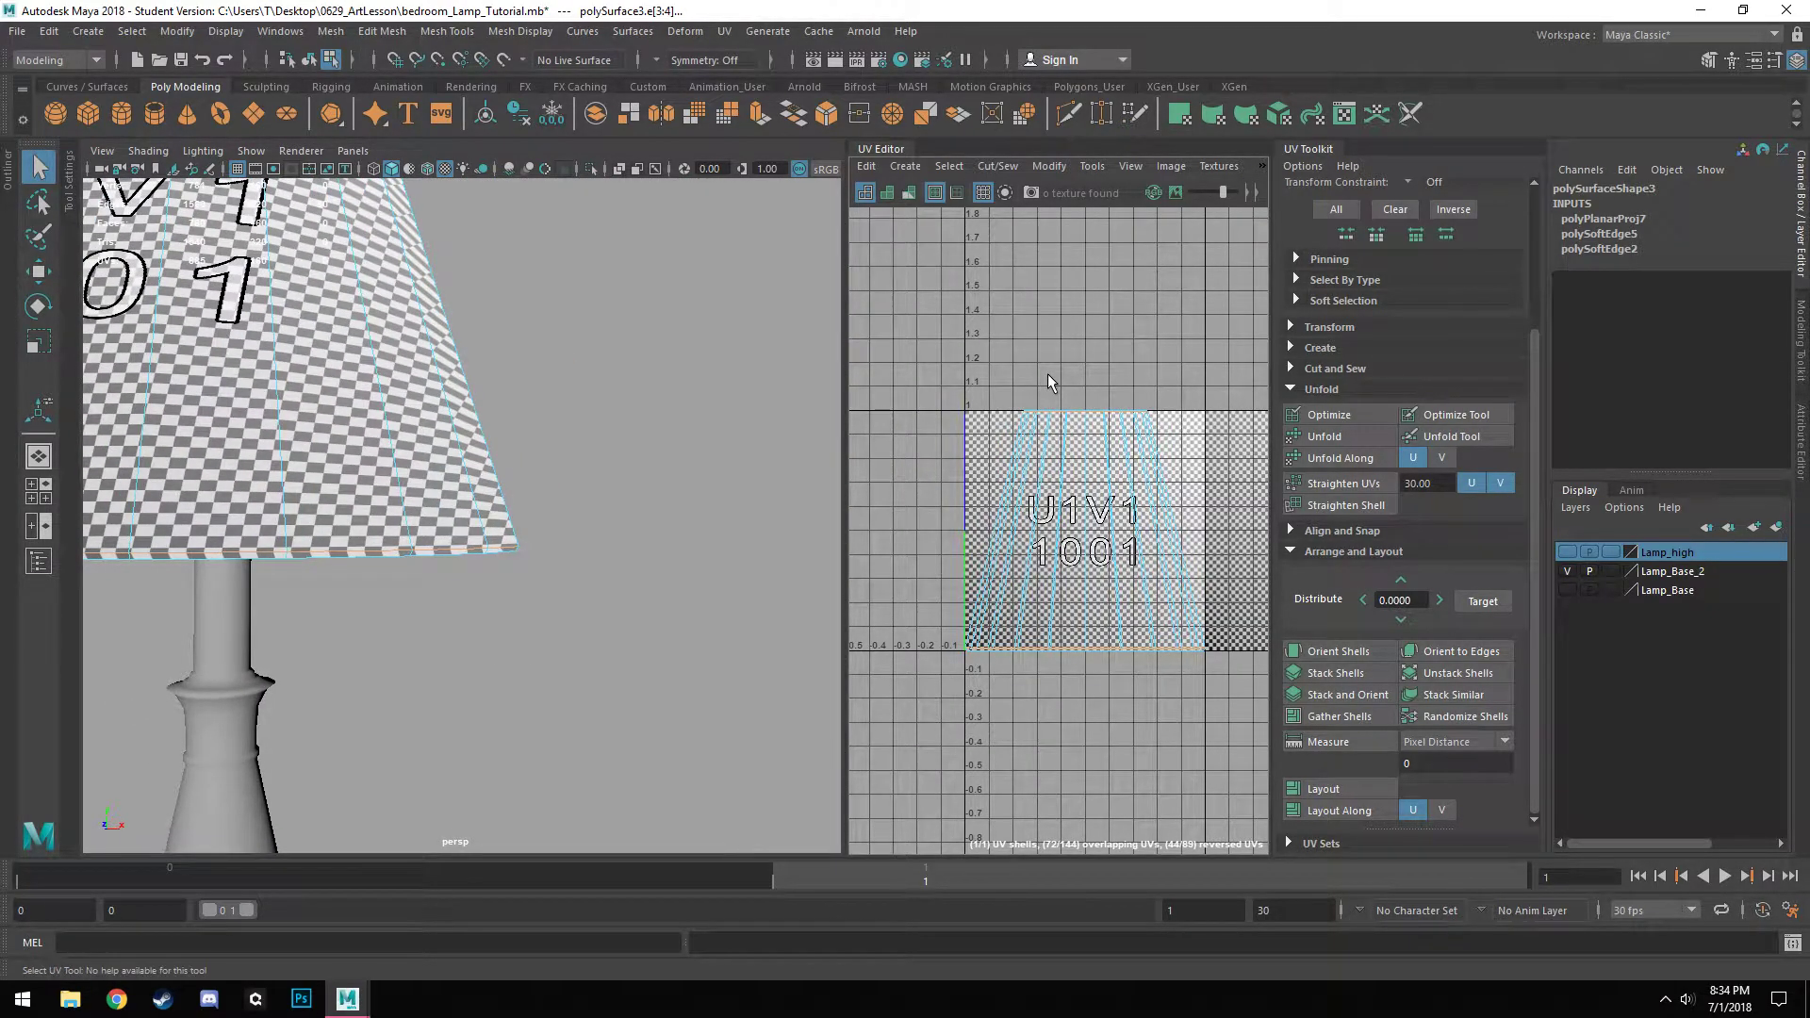
key(shift+x)
Select the UV shell of the lampshade's outer wall and unfold it along U.
alt+middle_drag(389, 458, 637, 482)
right_drag(1129, 430, 1132, 477)
click(1129, 511)
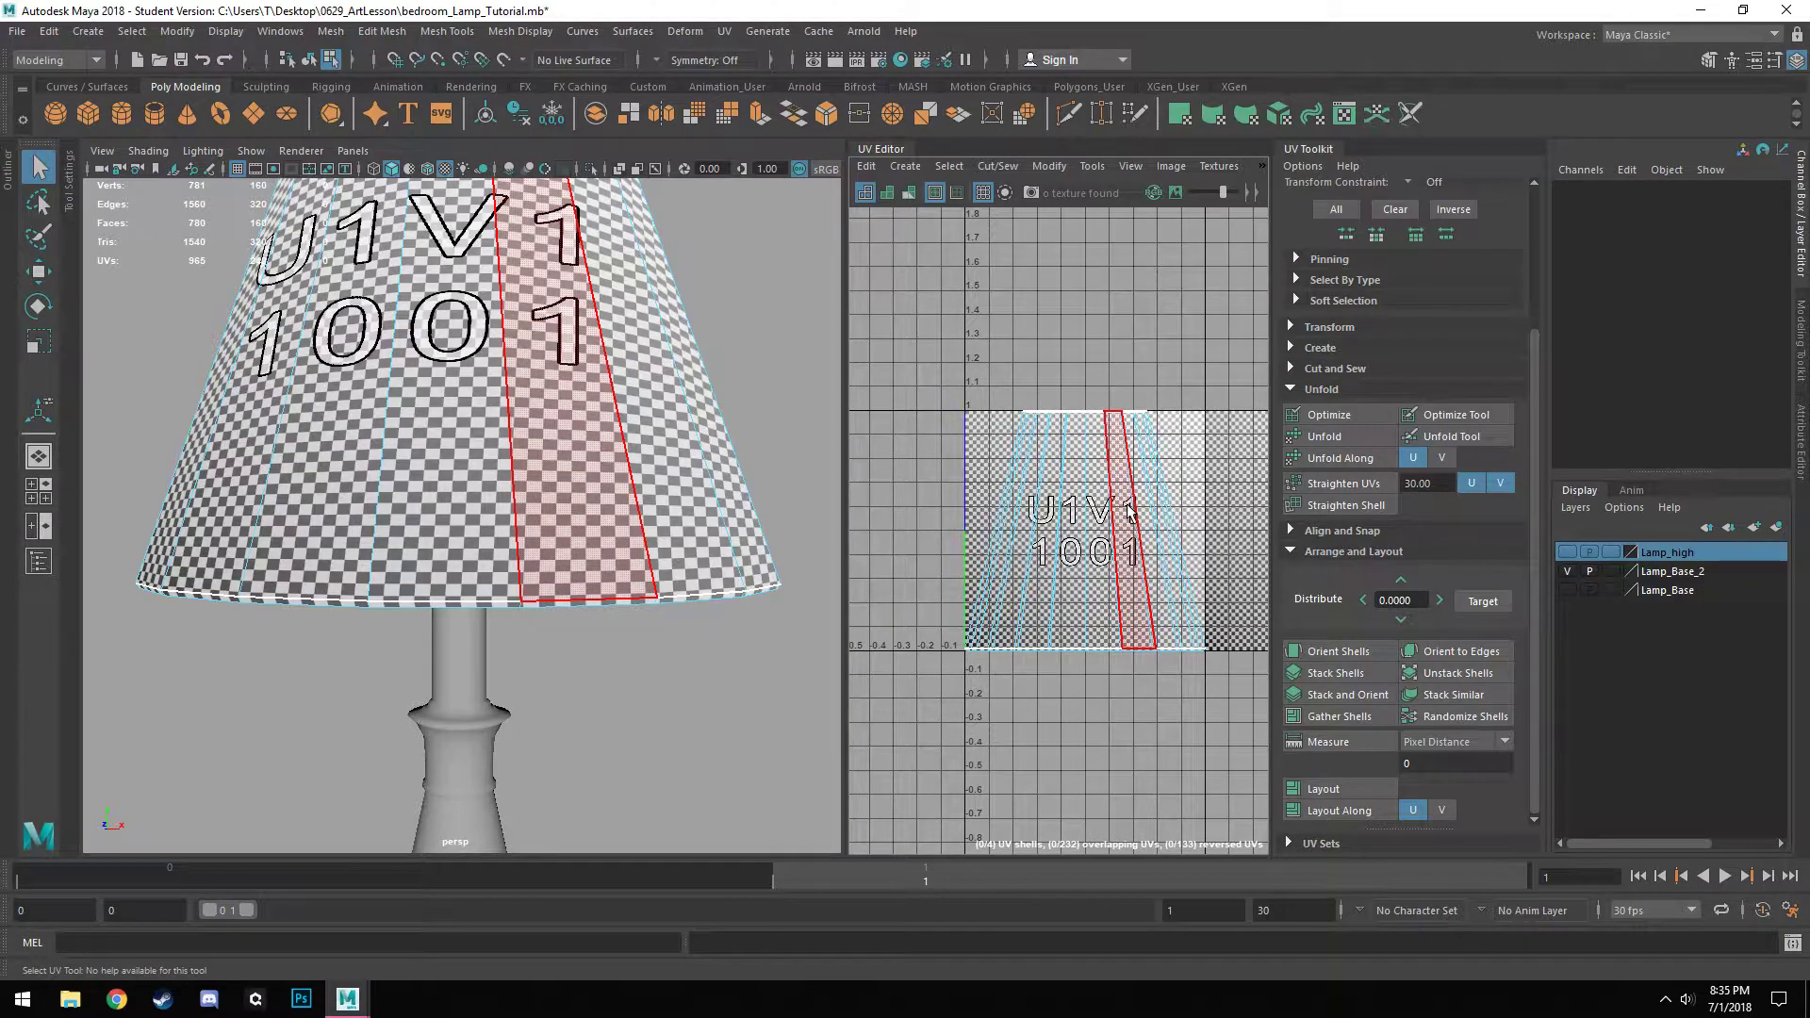
click(1129, 512)
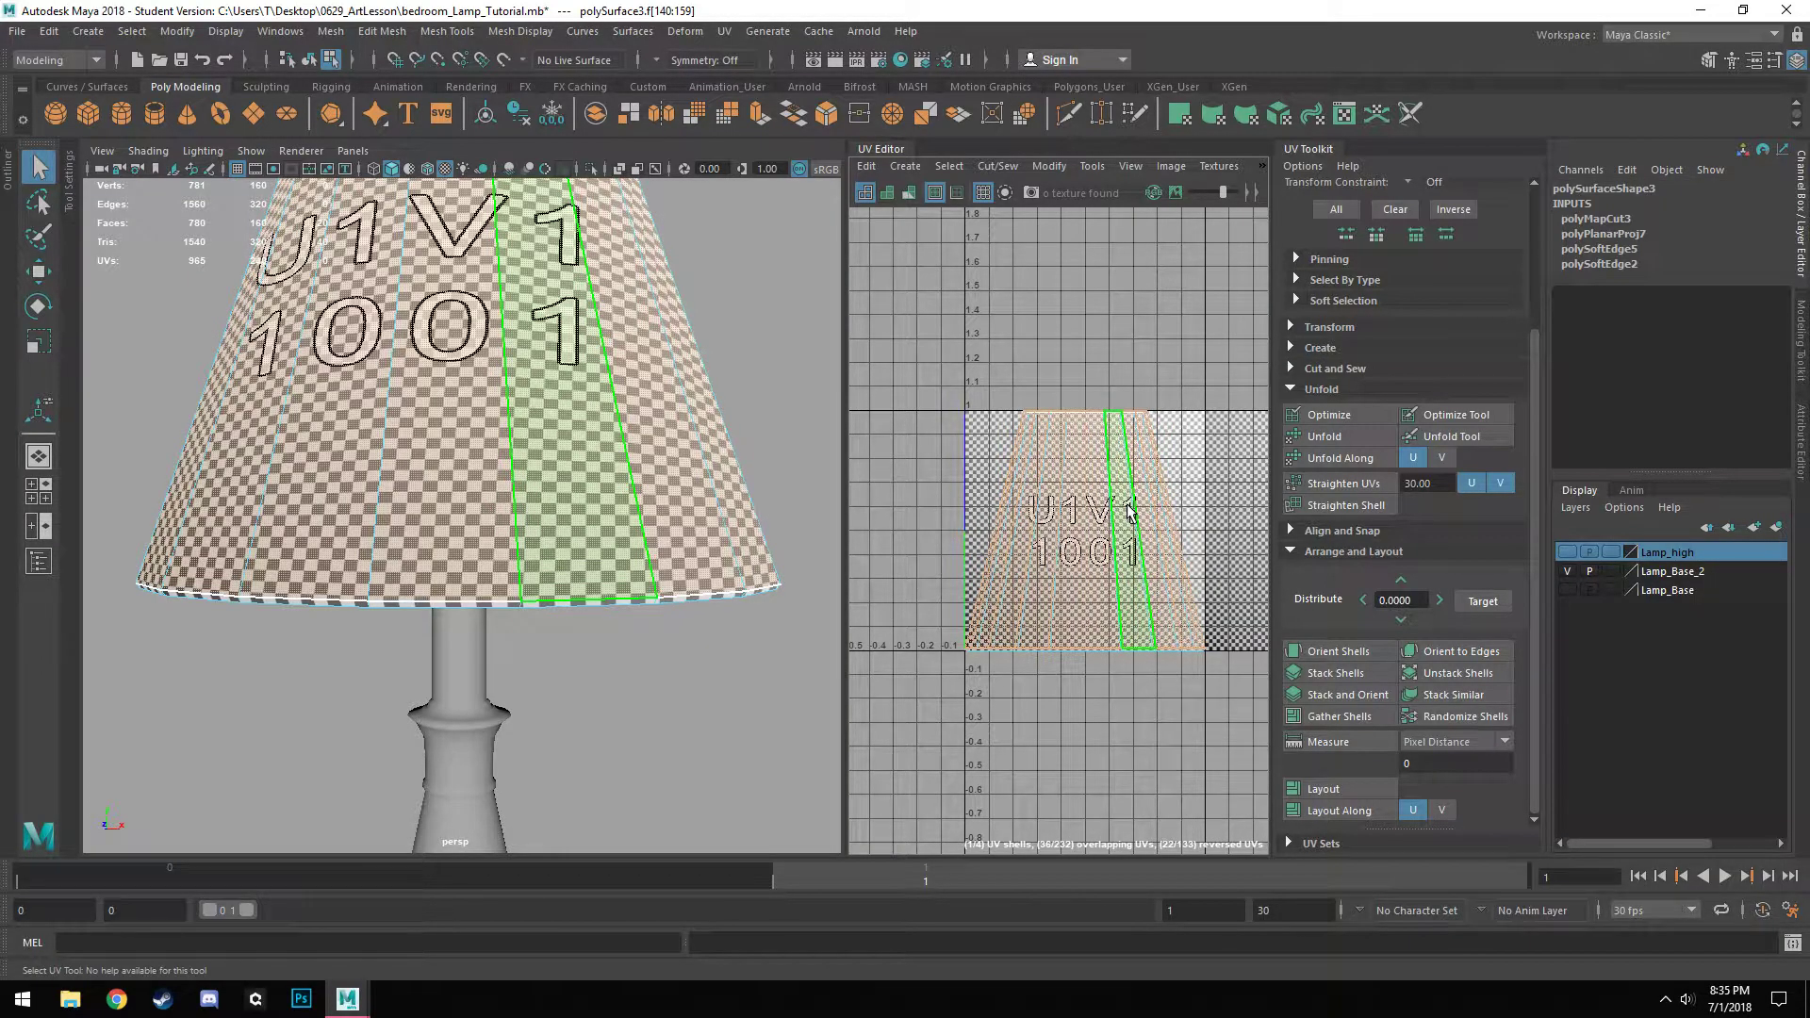
alt+drag(585, 584, 593, 523)
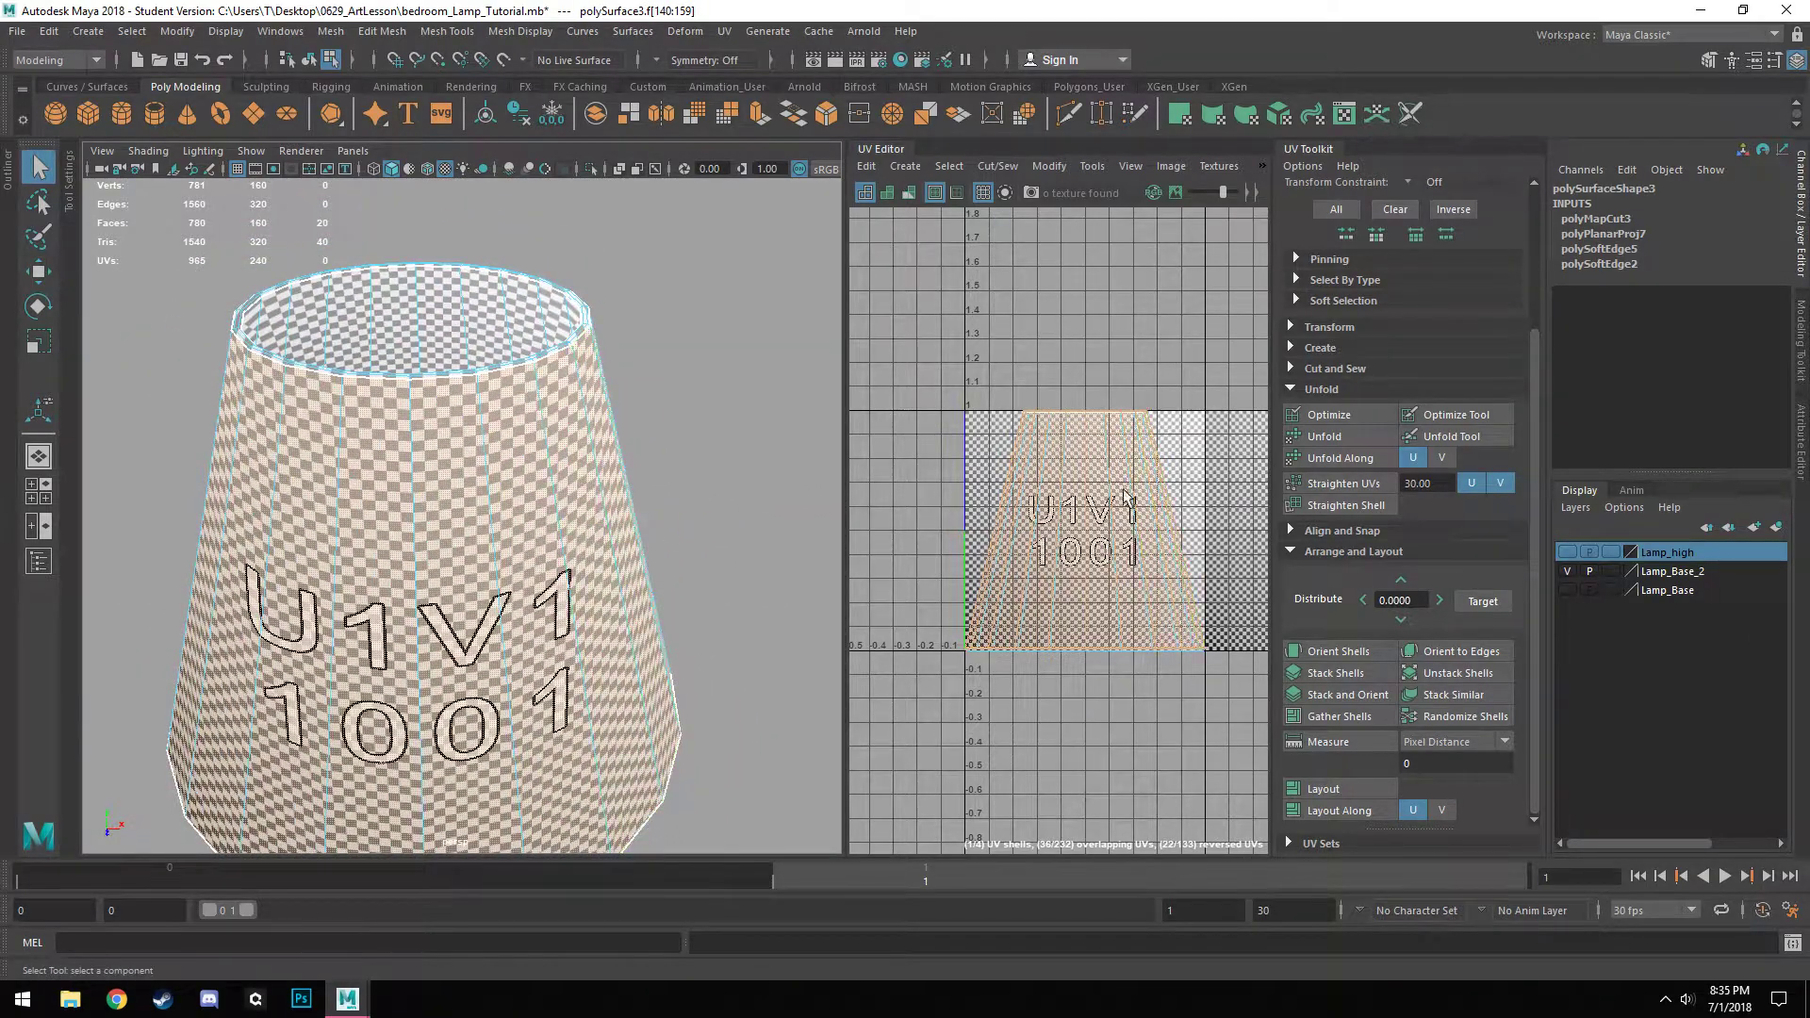
click(1366, 459)
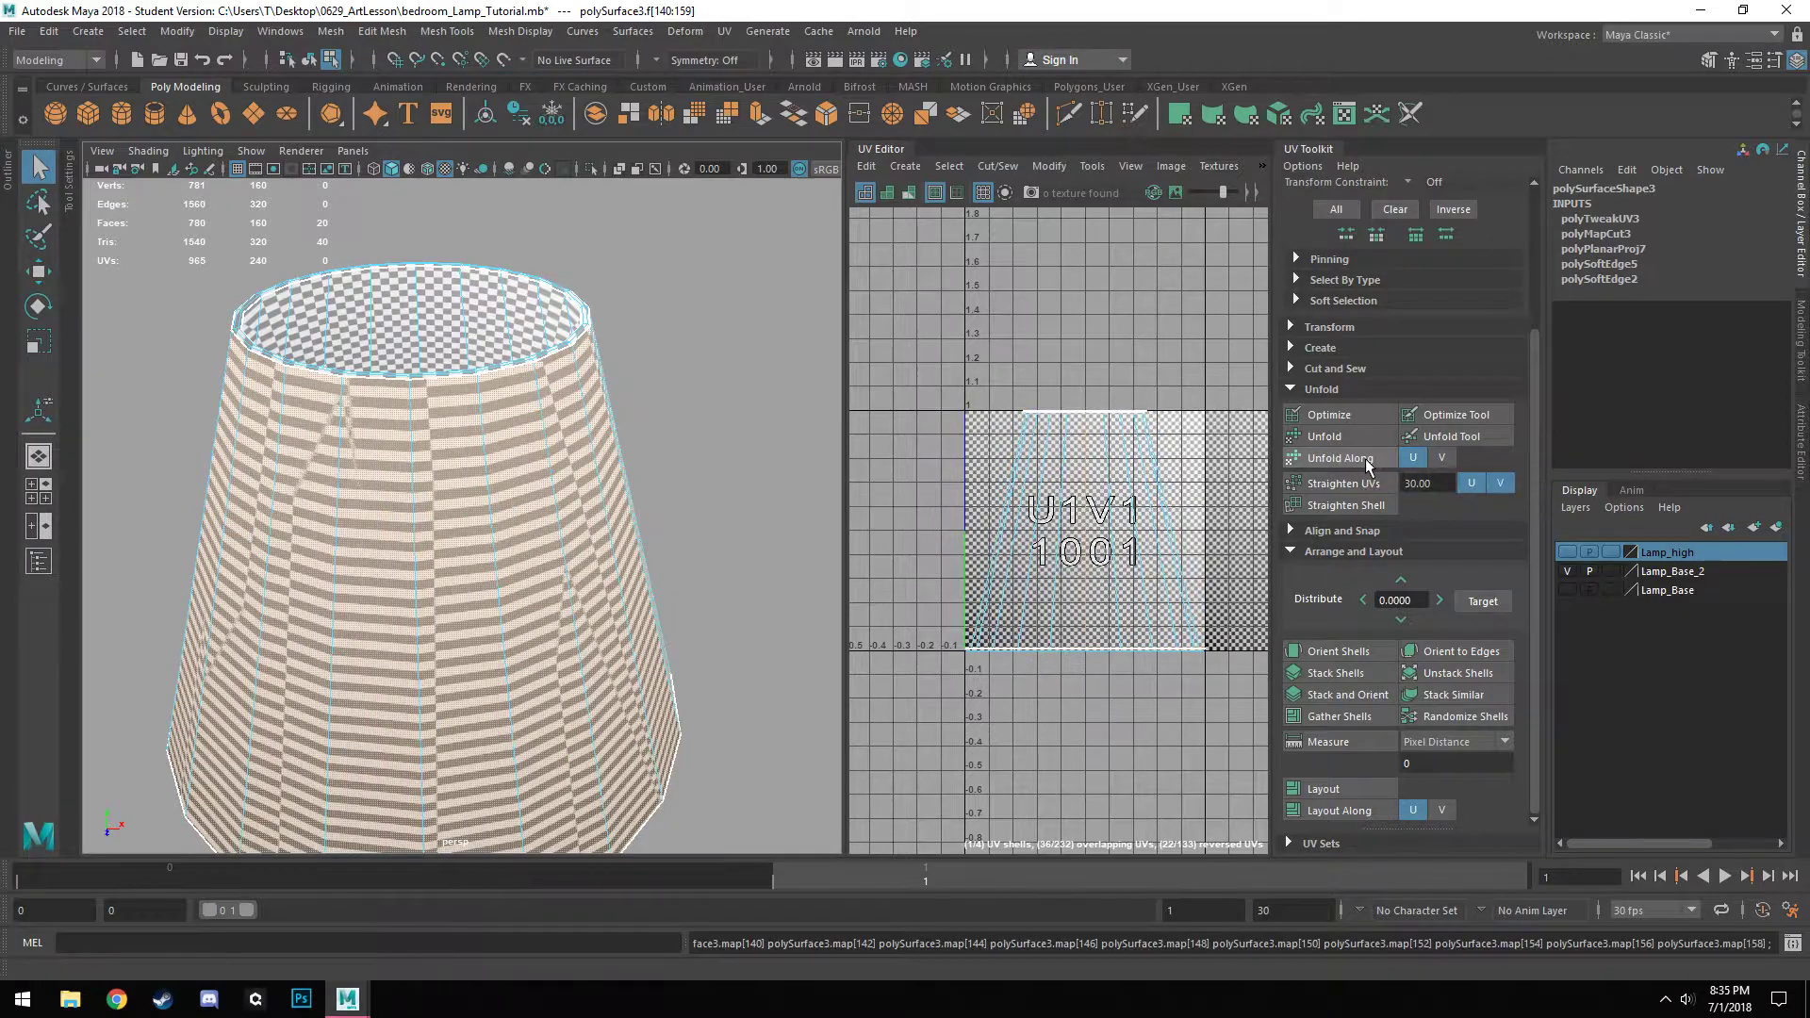
alt+drag(710, 644, 507, 635)
click(1344, 457)
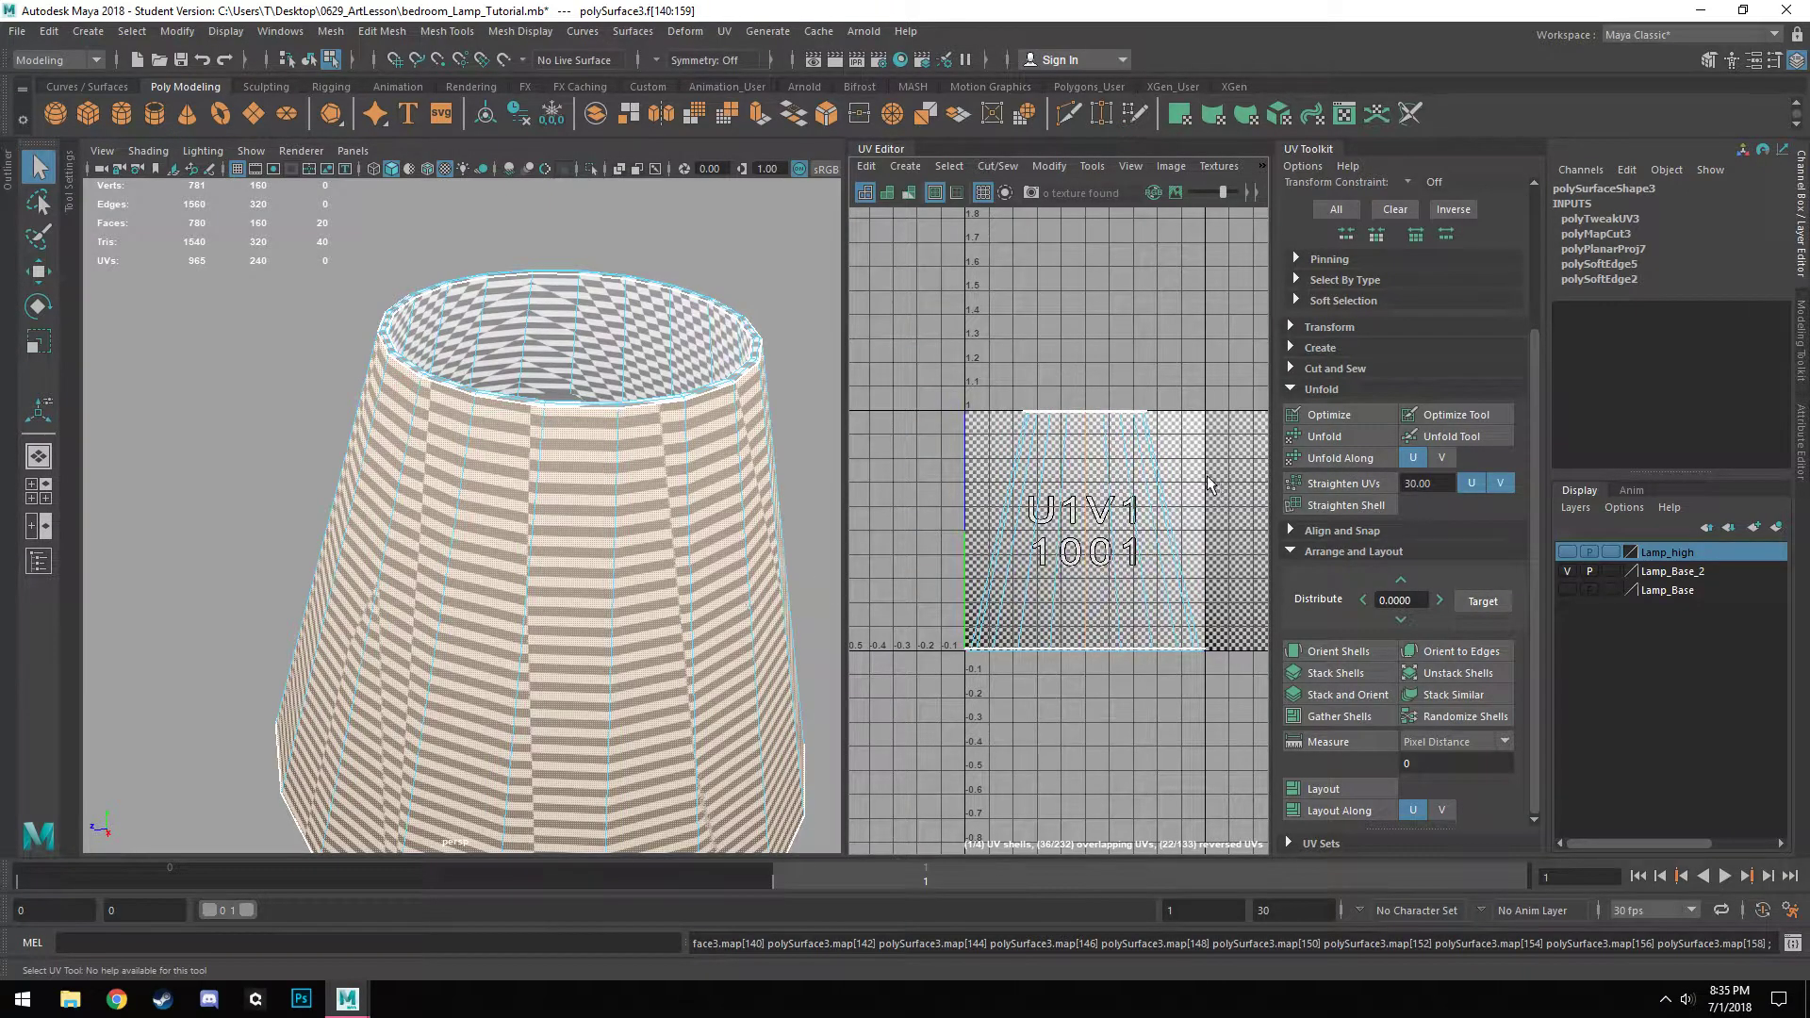
Select a vertical edge loop running down the lampshade's wall and cut the UVs along it as a seam.
alt+drag(431, 676, 648, 690)
alt+middle_drag(649, 690, 718, 505)
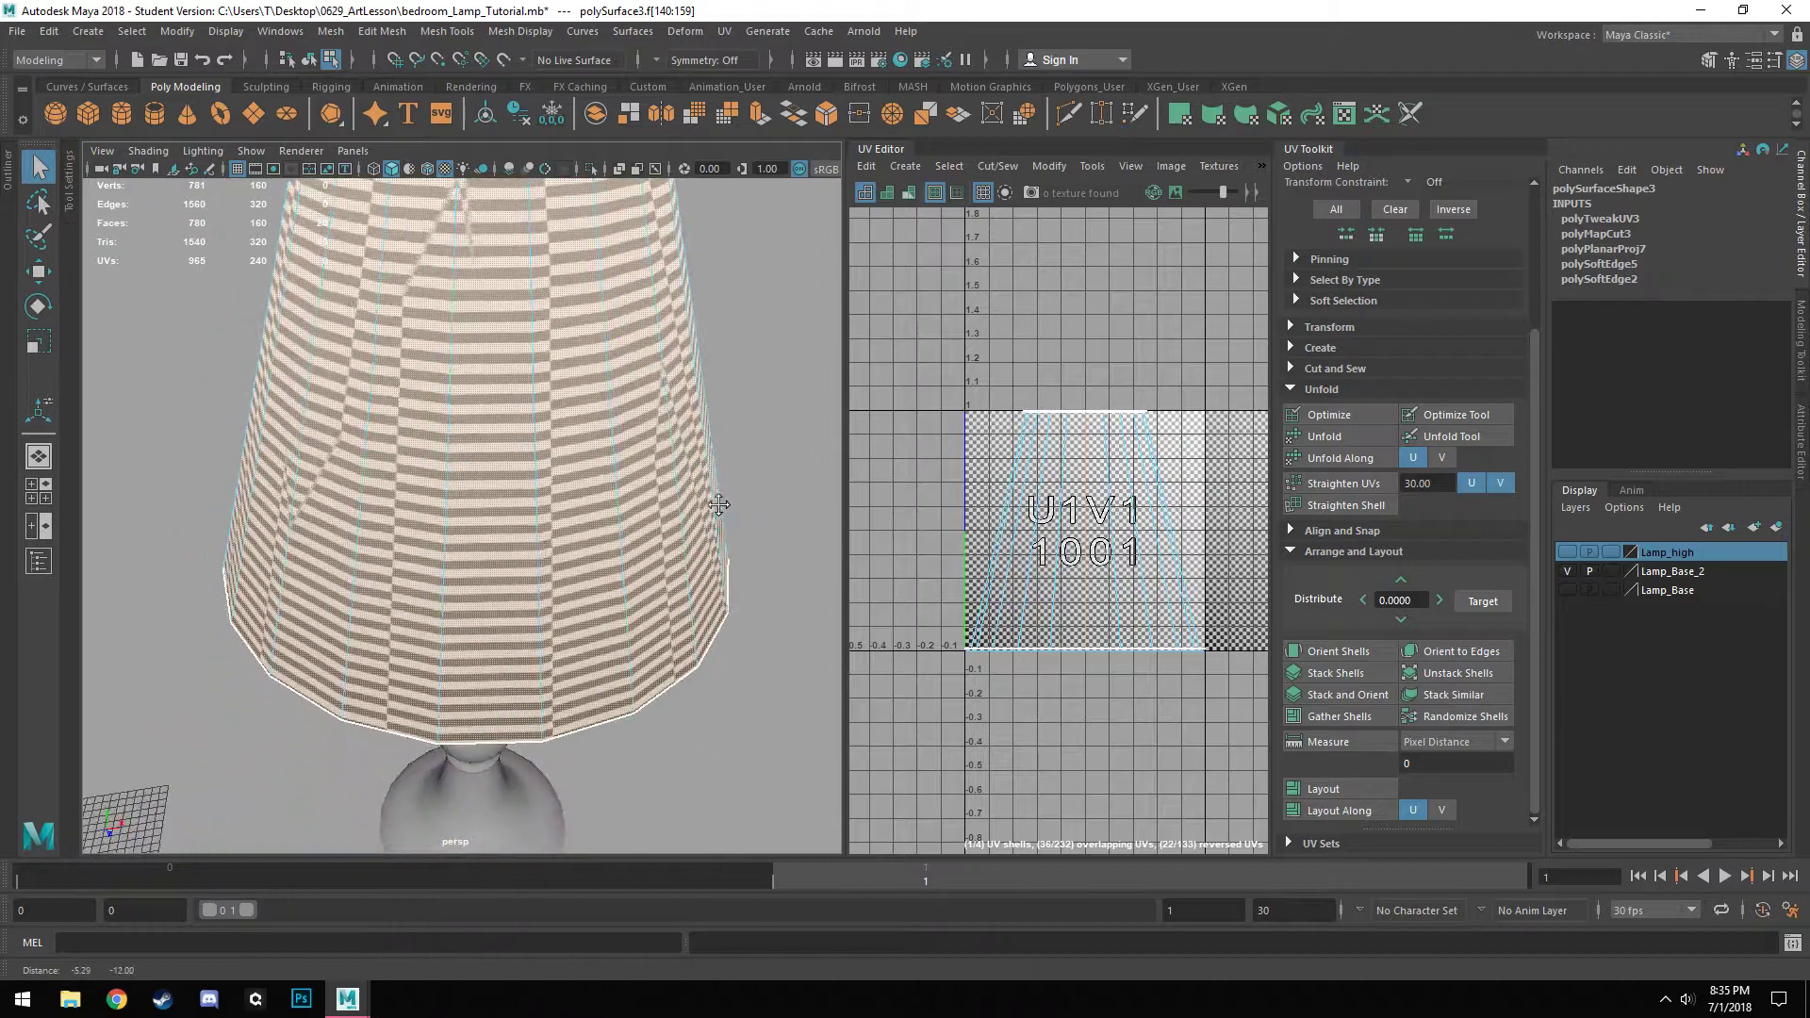
alt+drag(535, 654, 542, 740)
alt+drag(473, 681, 812, 659)
scroll(471, 654, down, 5)
alt+drag(467, 645, 496, 688)
scroll(469, 554, up, 4)
right_drag(485, 454, 477, 399)
click(467, 387)
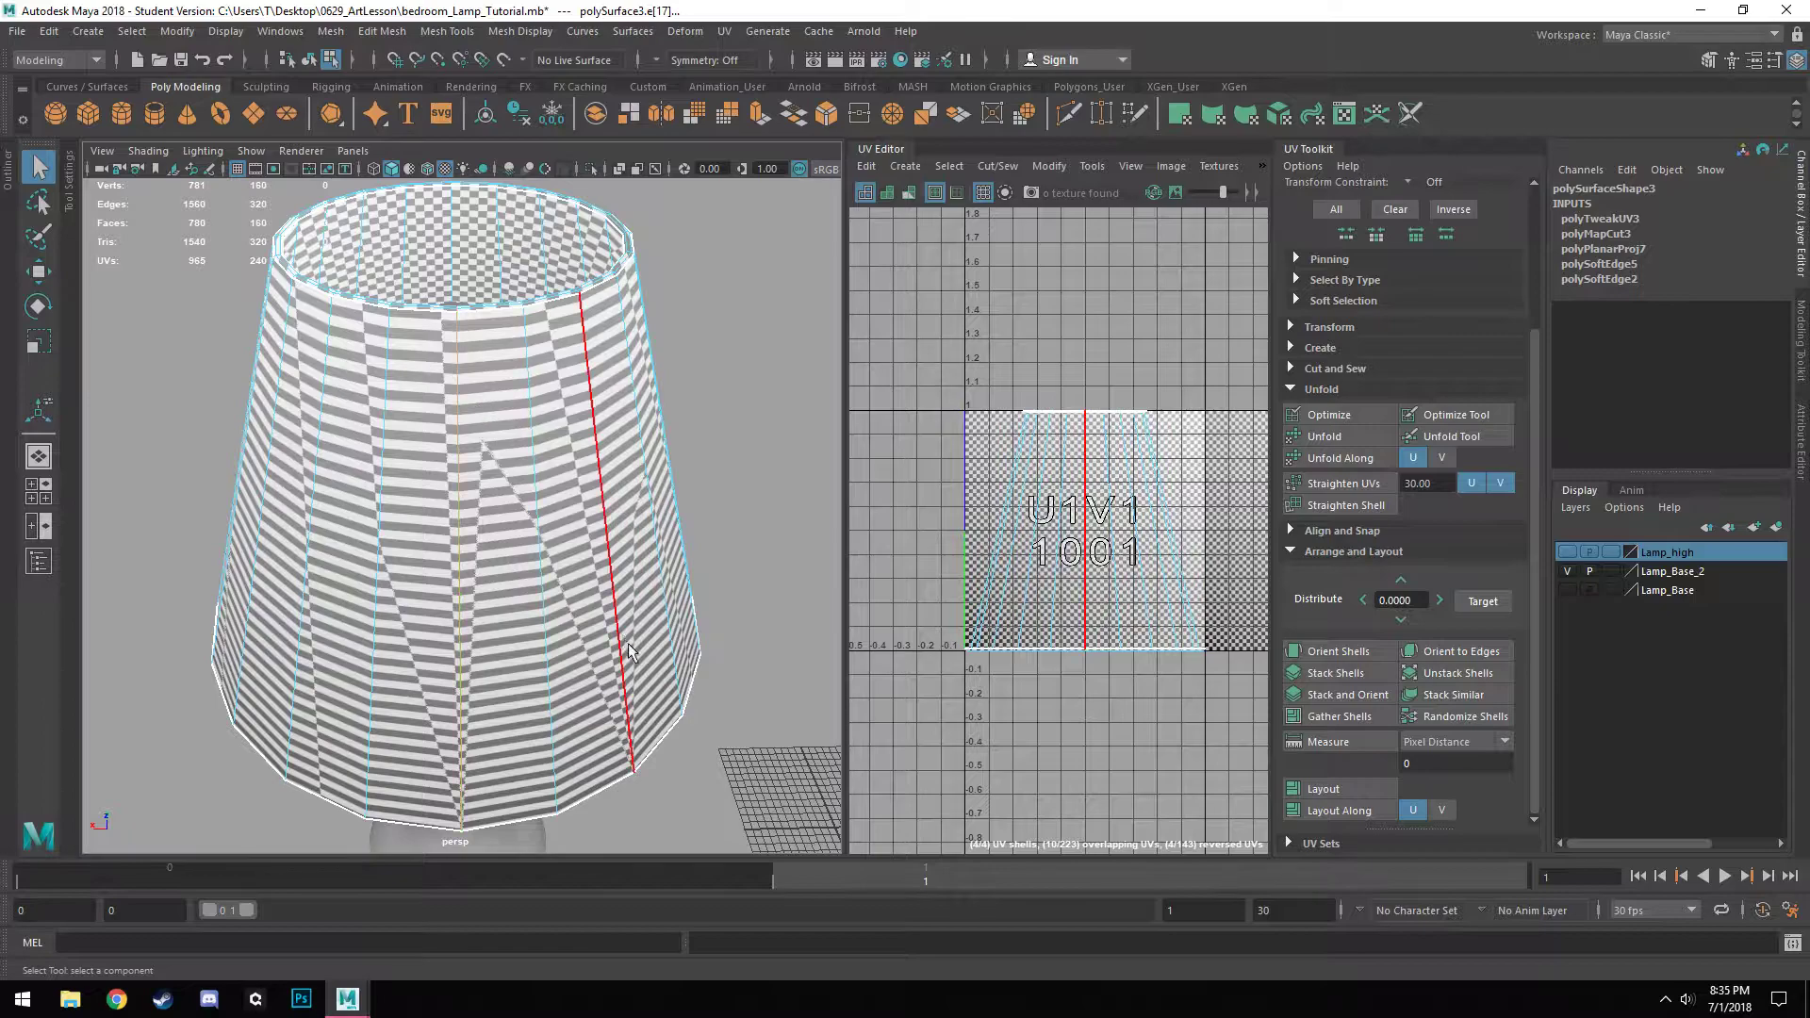
alt+middle_drag(1022, 629, 1060, 588)
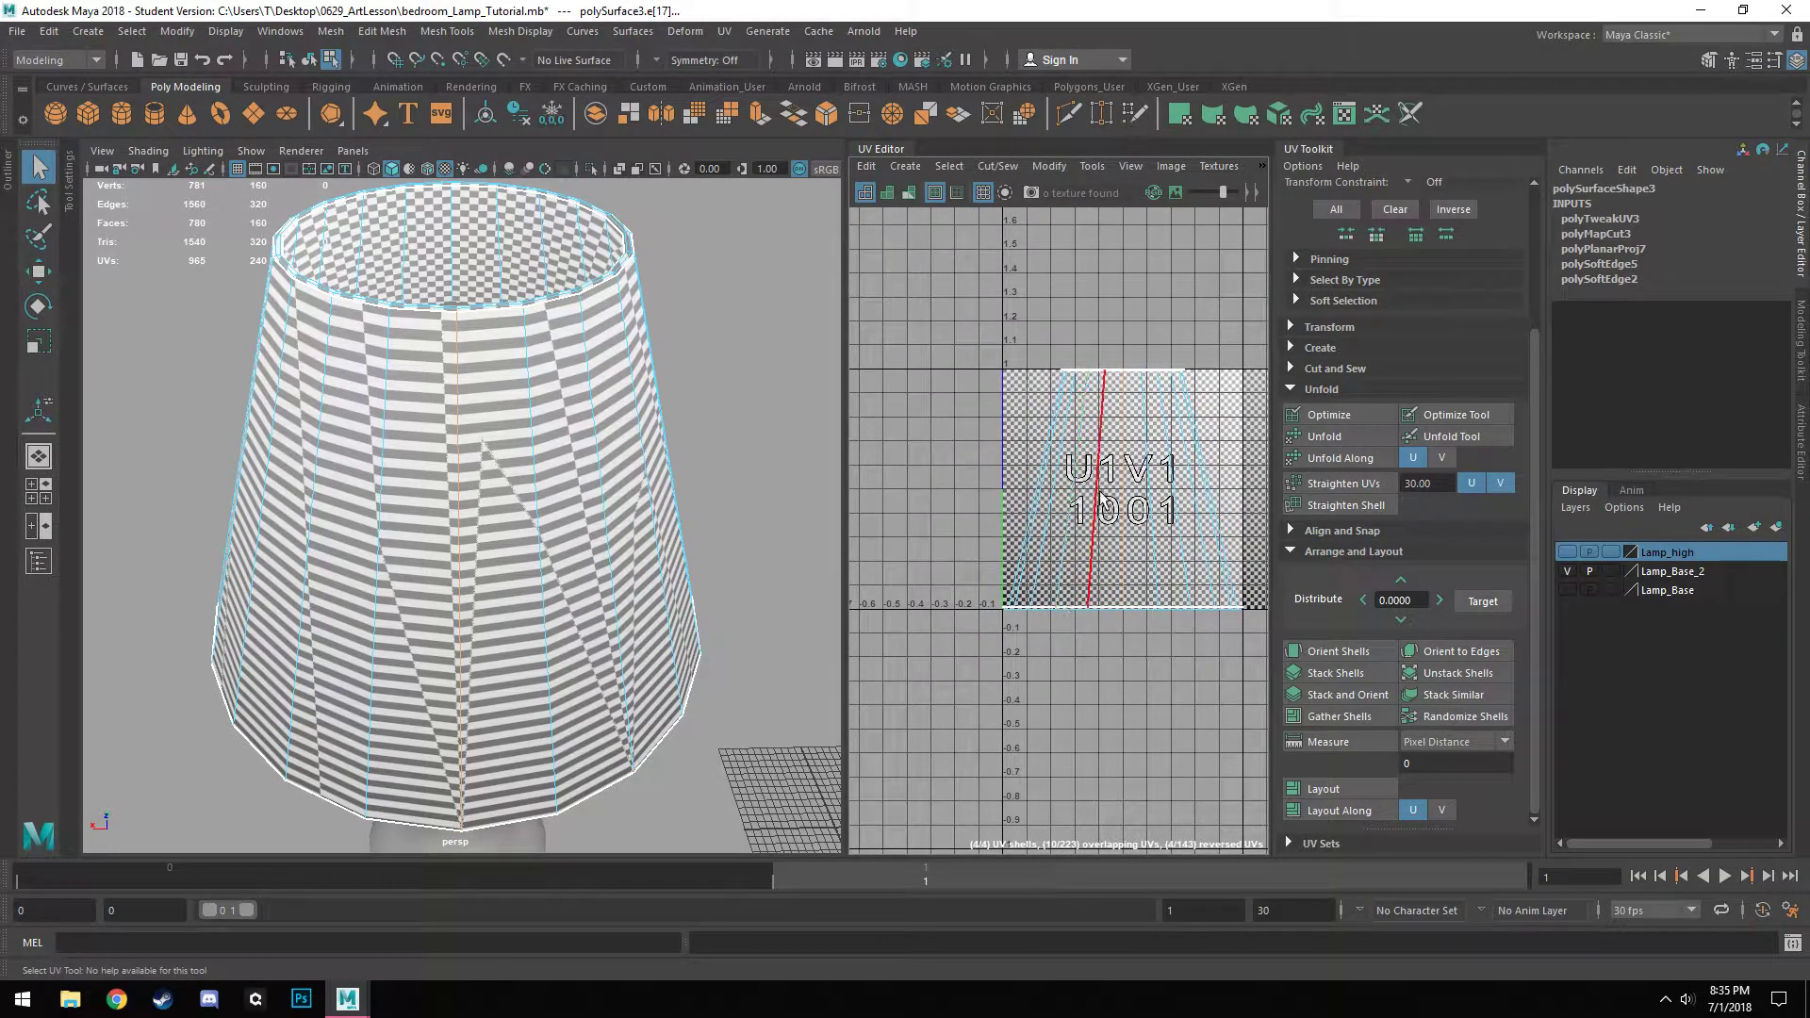
key(shift+x)
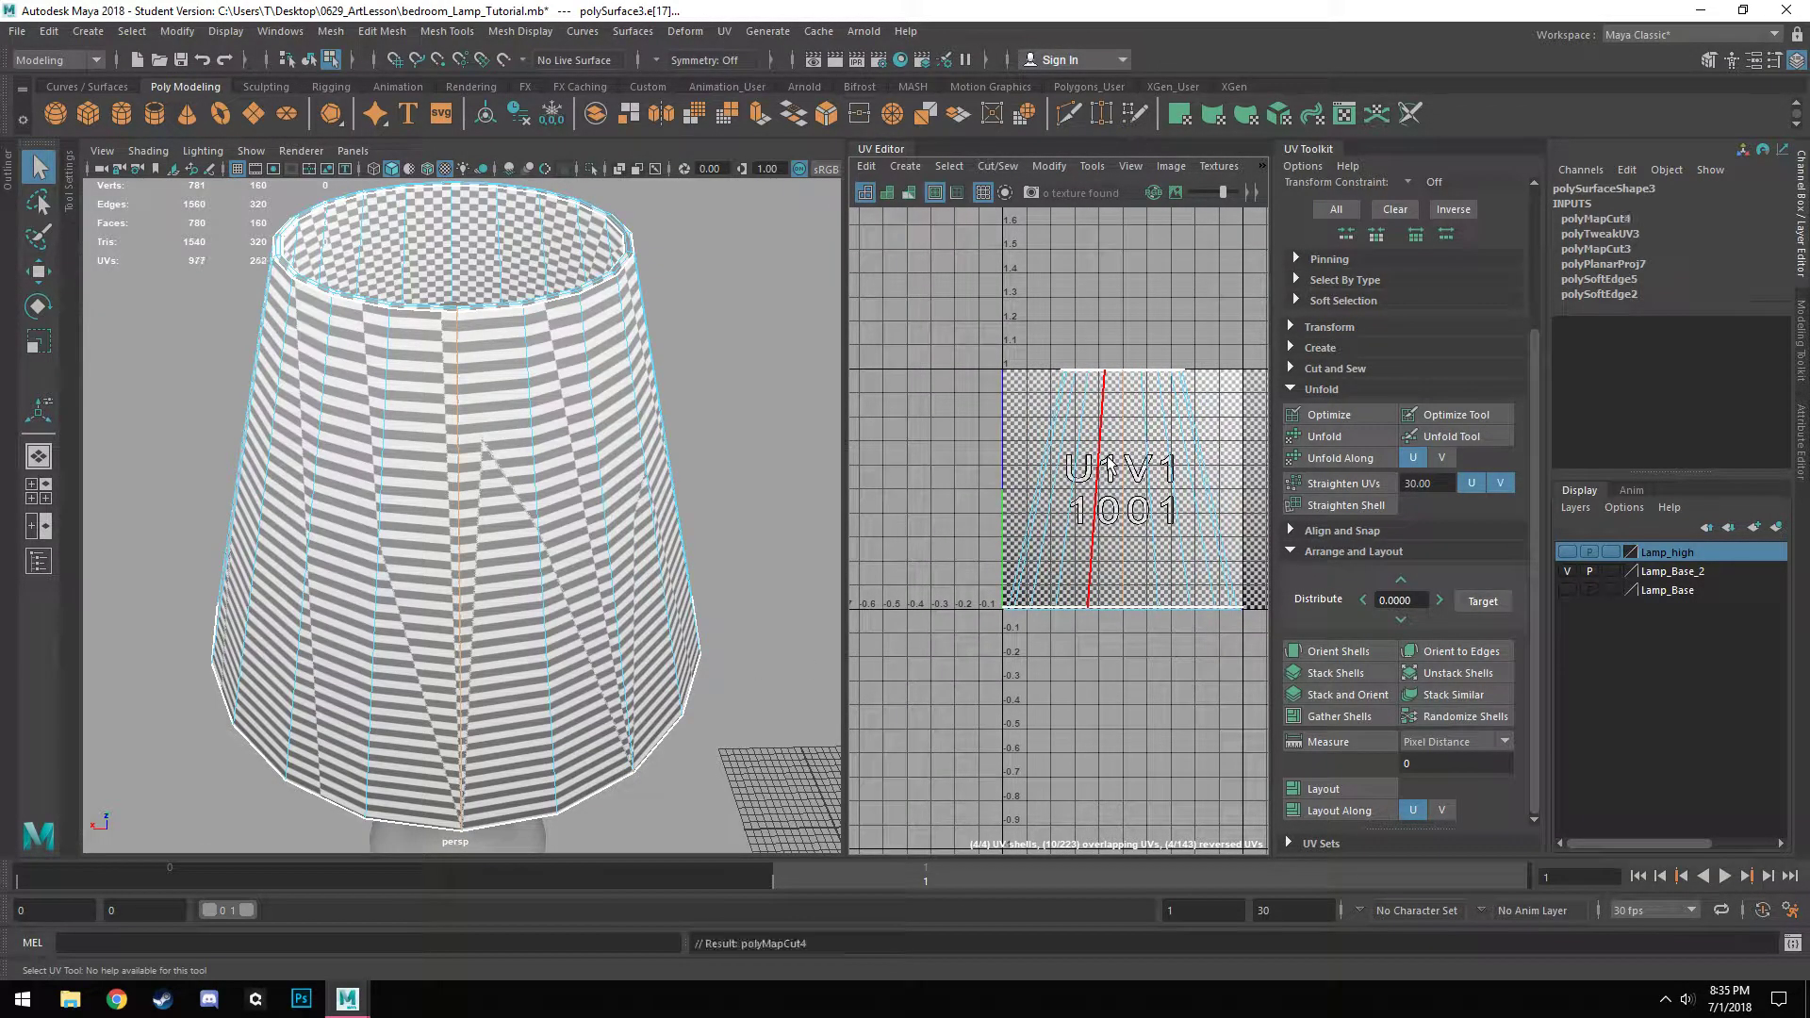
Select the UV shell of the lampshade's inner wall and unfold it along U.
alt+middle_drag(623, 528, 645, 589)
right_drag(1107, 417, 1107, 454)
alt+drag(349, 551, 730, 542)
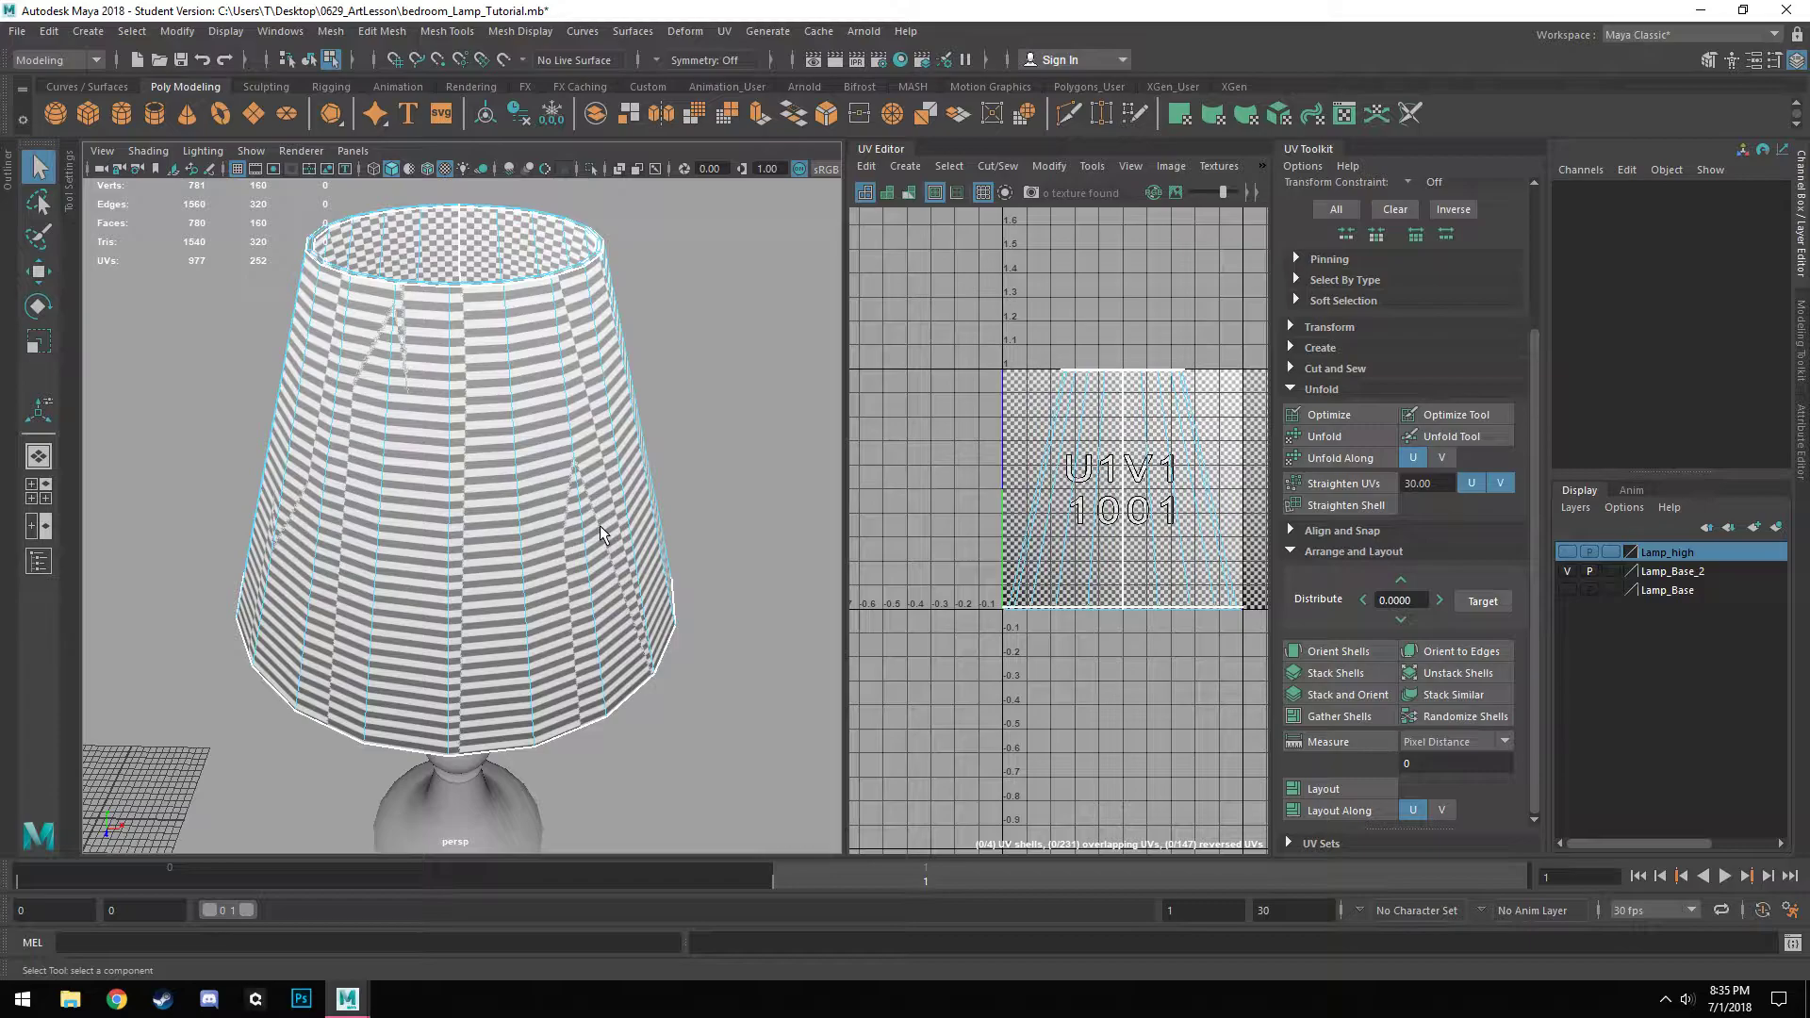
click(1095, 457)
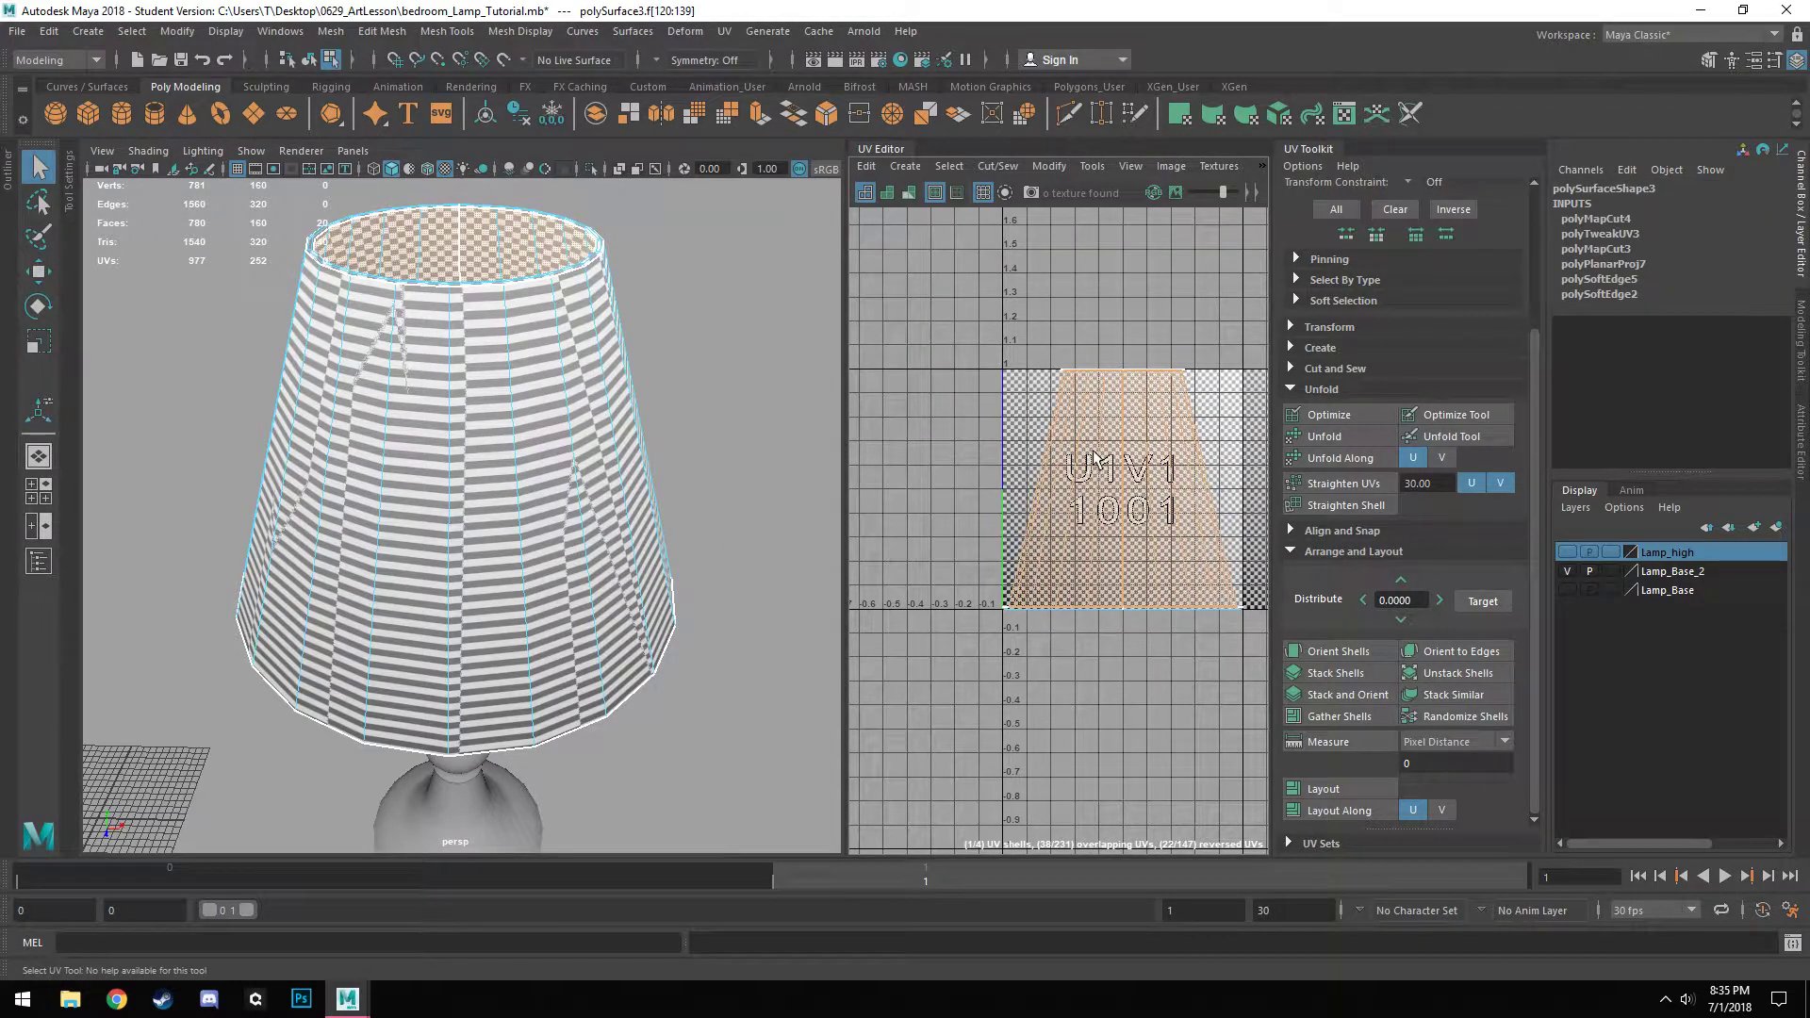
alt+drag(529, 396, 541, 586)
scroll(541, 585, up, 3)
alt+middle_drag(534, 481, 492, 632)
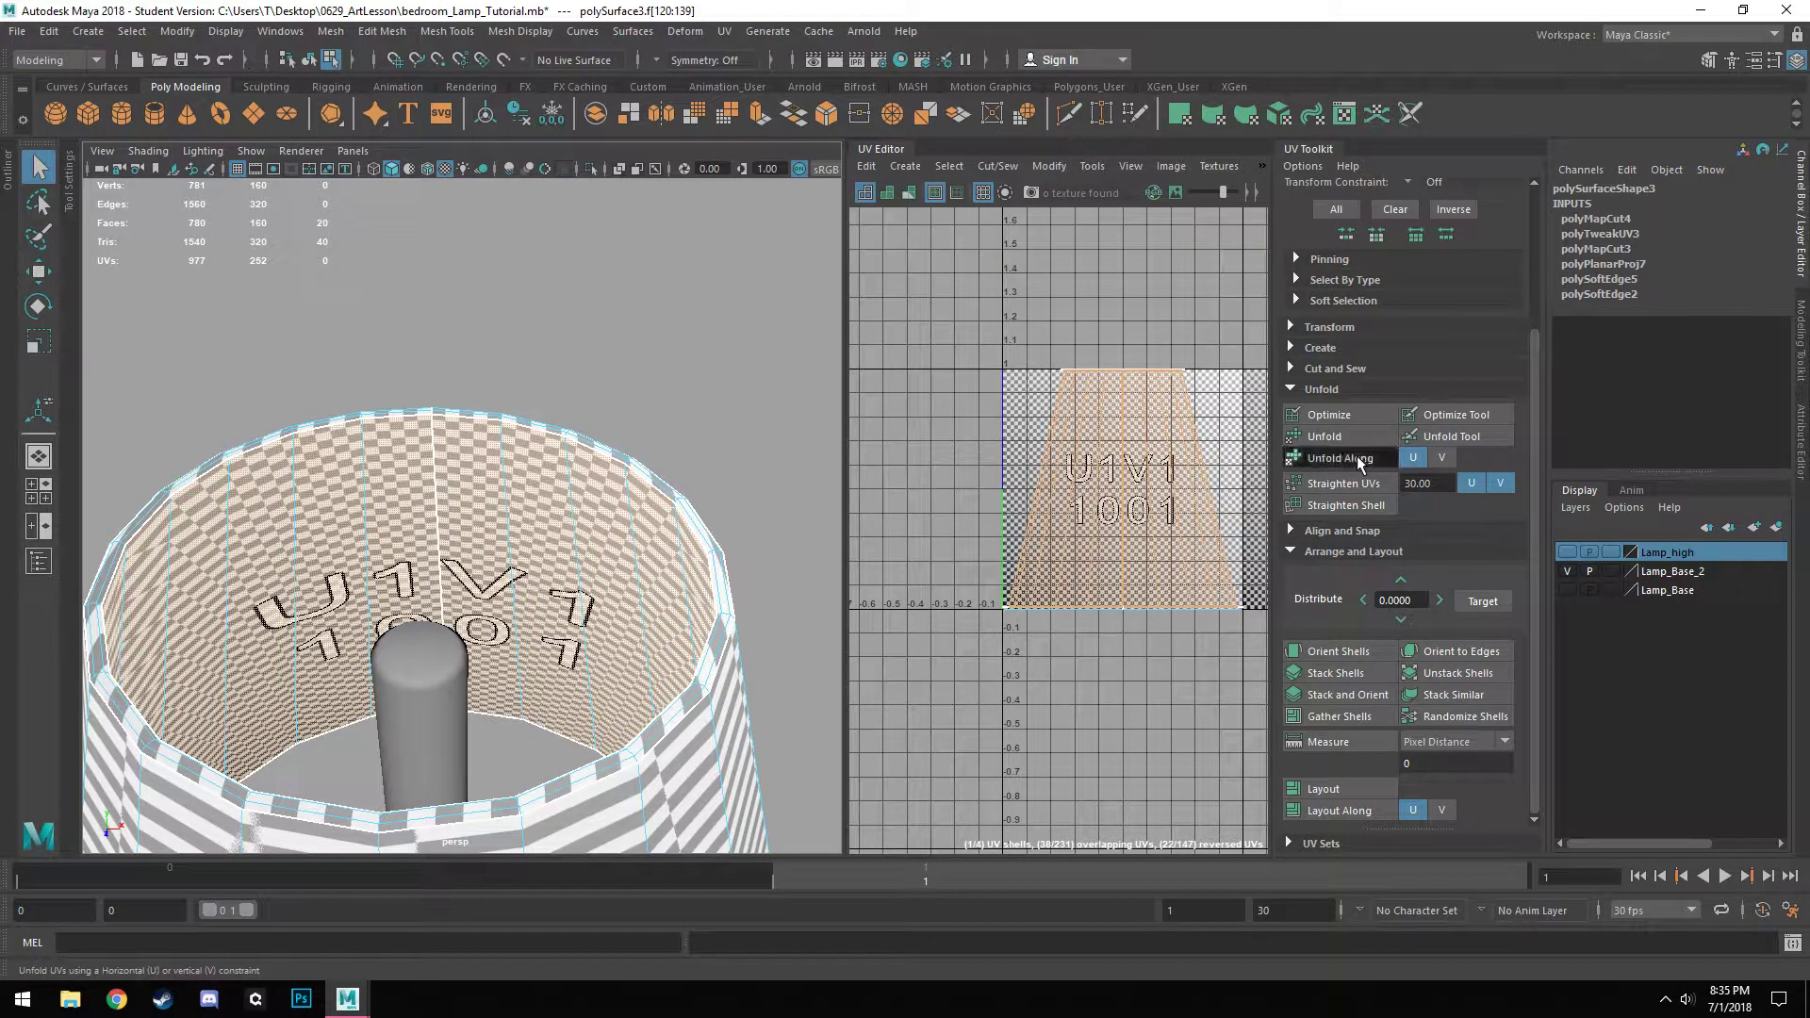
click(1338, 458)
scroll(1079, 535, down, 10)
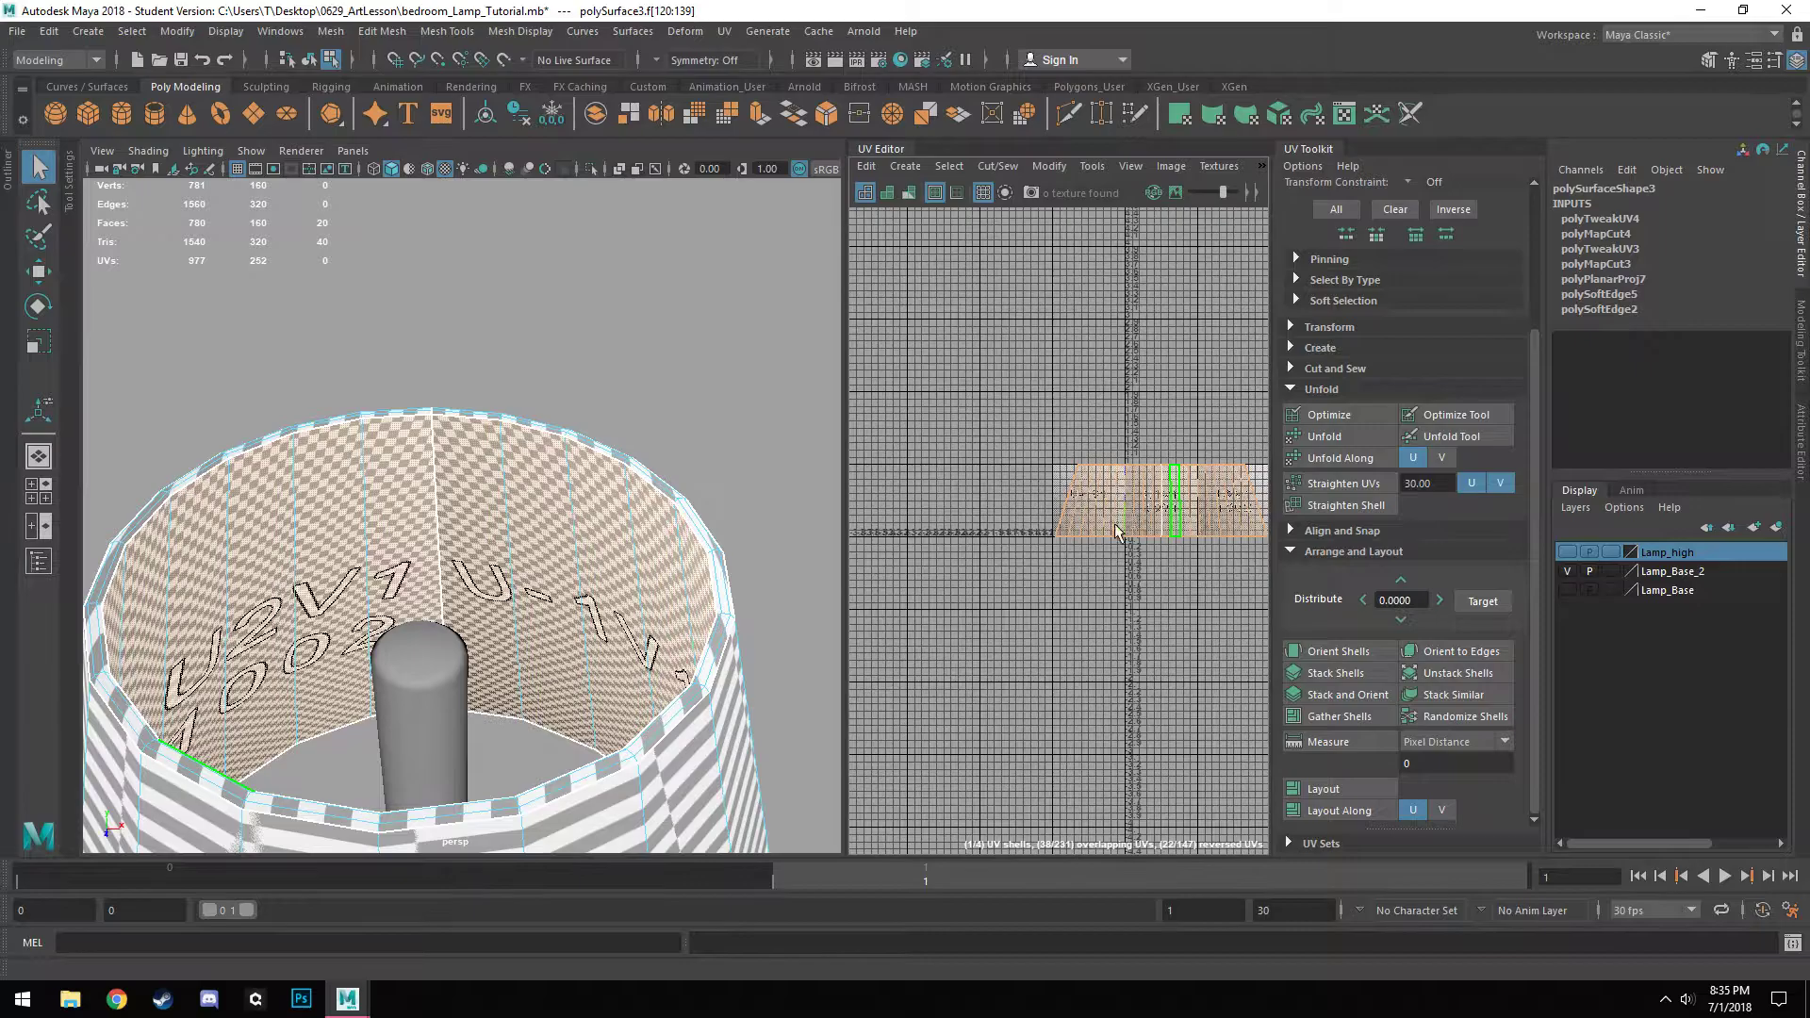
Move the inner wall's UV shell up, clear of the other shells, and straighten its UVs with a 30-degree angle in U and V.
key(w)
drag(1079, 535, 1080, 407)
scroll(604, 570, up, 3)
alt+drag(604, 570, 433, 500)
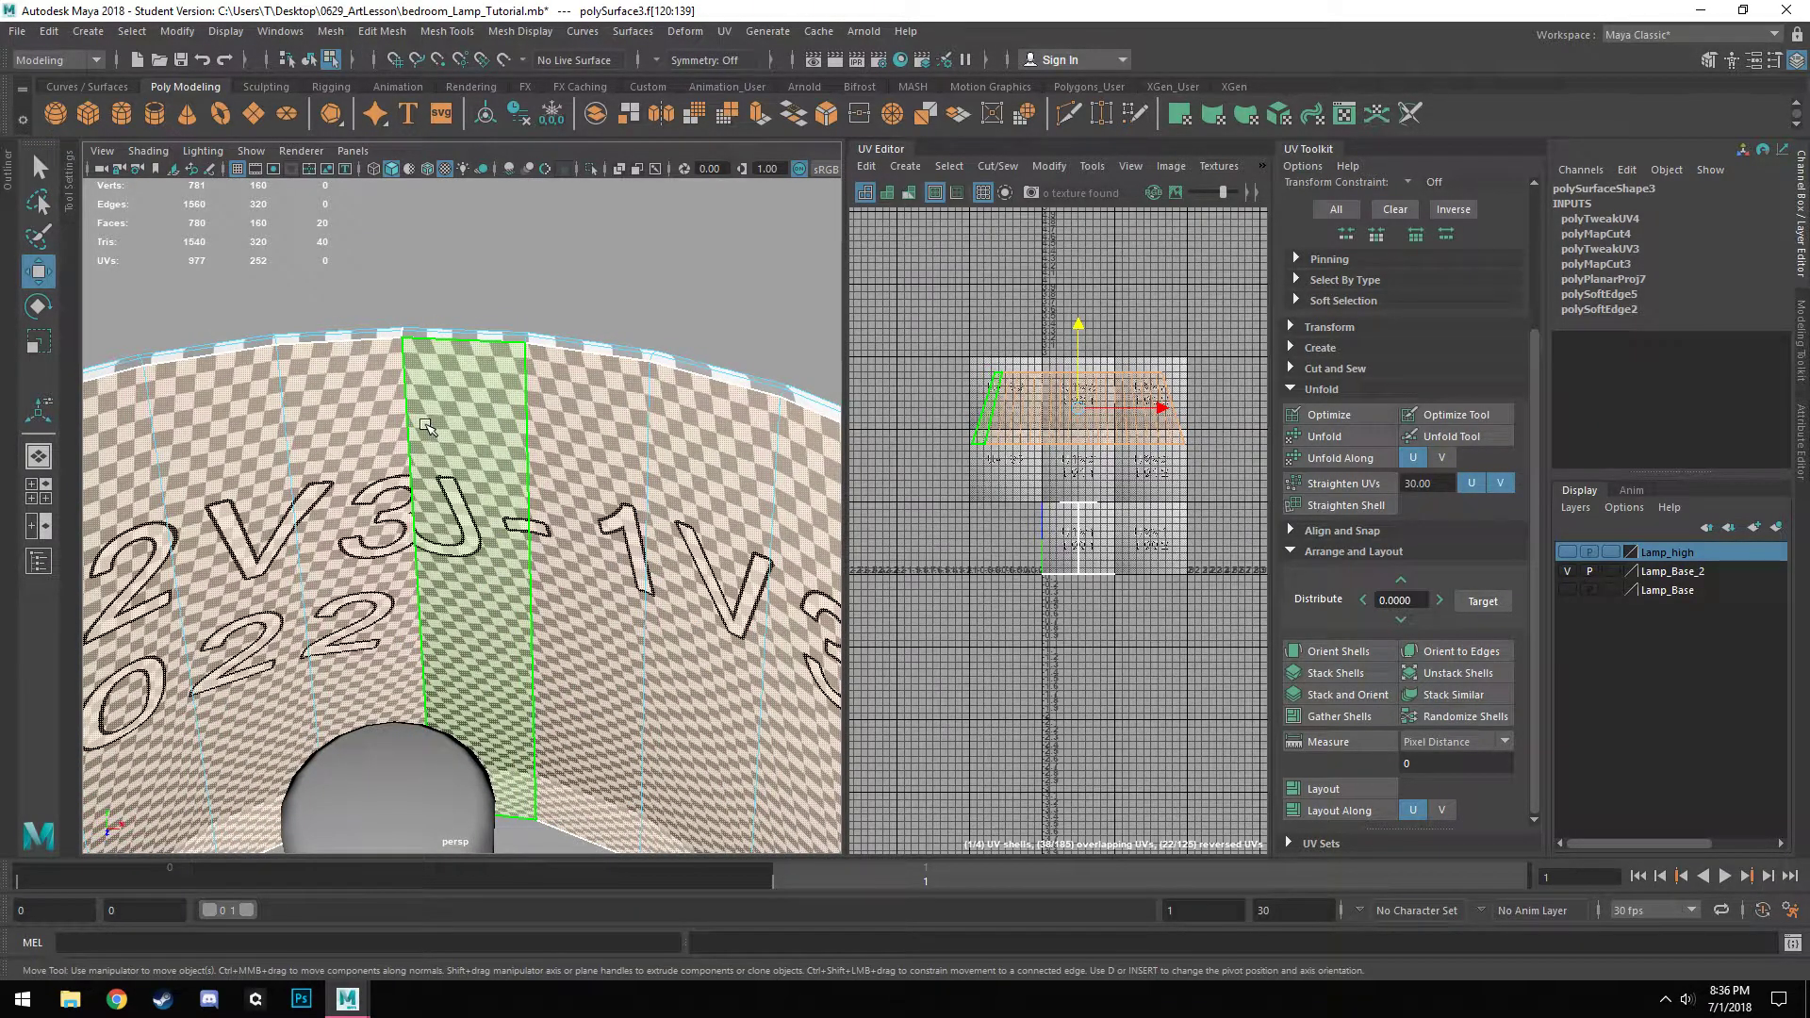
click(1366, 484)
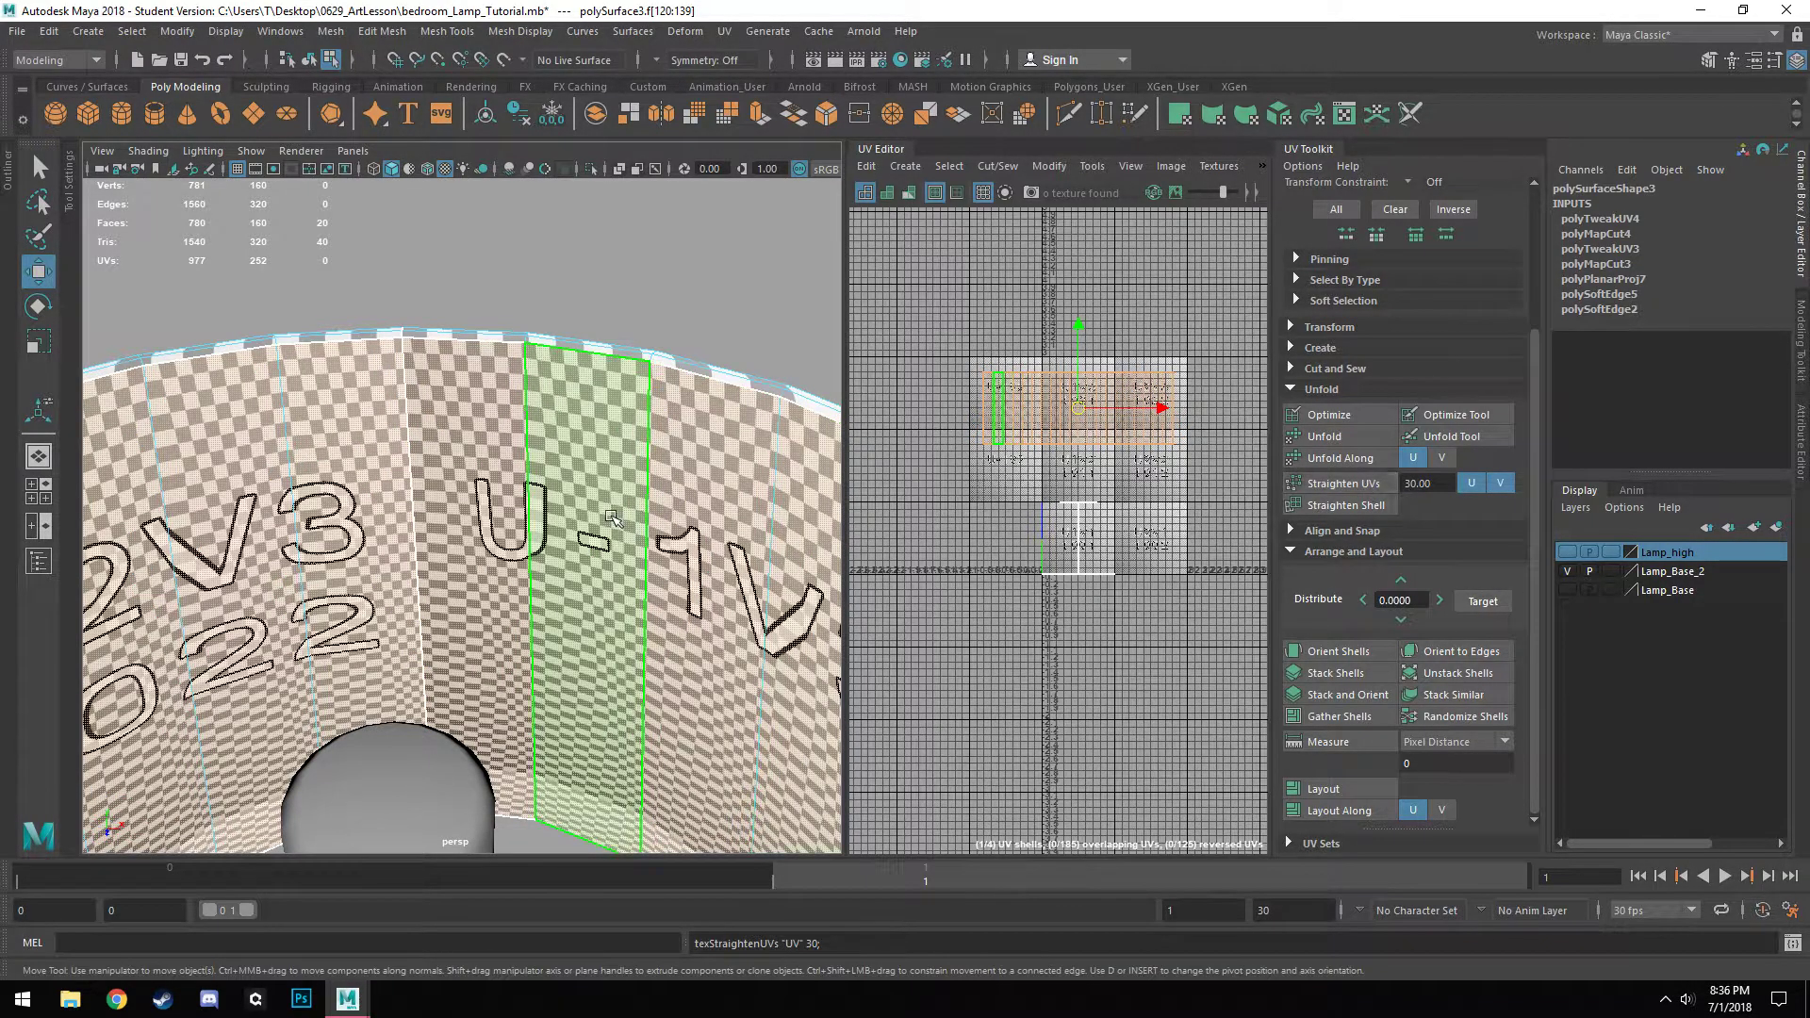
Select the faces of the lampshade's outer wall and unfold their UV shell along U.
scroll(621, 537, down, 5)
alt+middle_drag(600, 628, 577, 539)
alt+drag(686, 626, 634, 596)
scroll(1082, 556, up, 5)
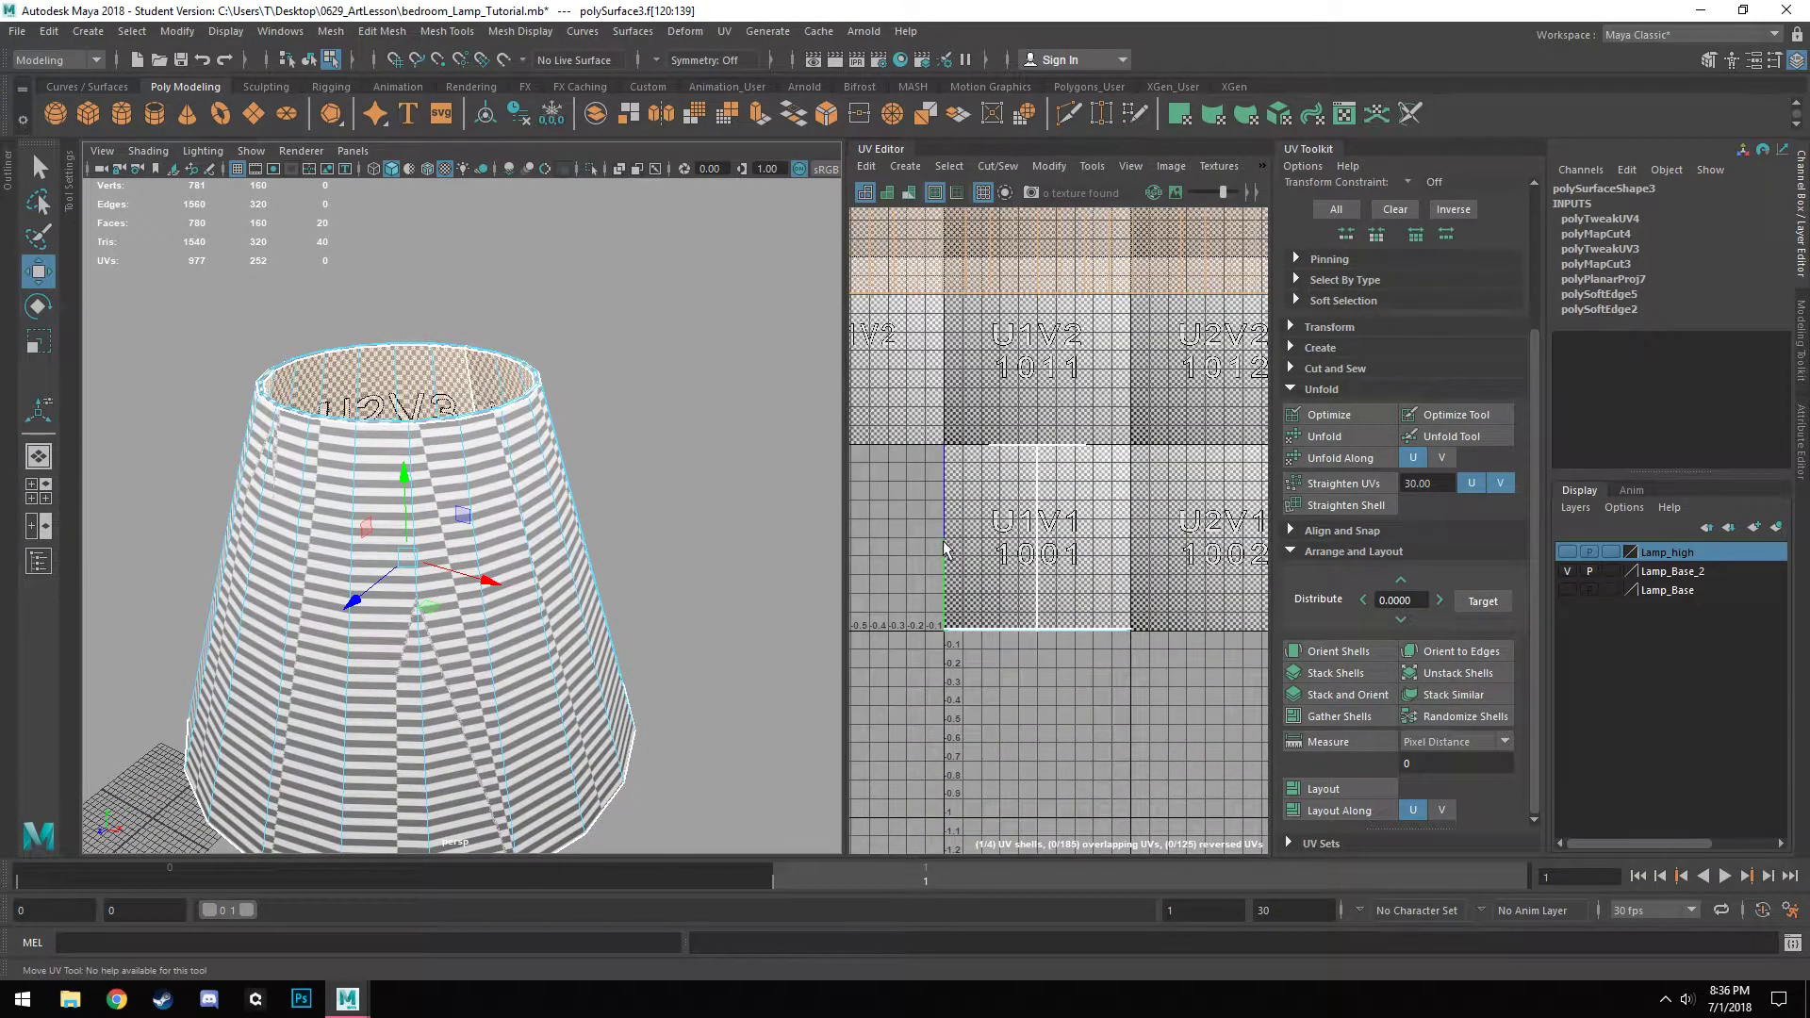
click(1130, 549)
click(546, 575)
shift+double_click(519, 592)
alt+drag(632, 653, 742, 464)
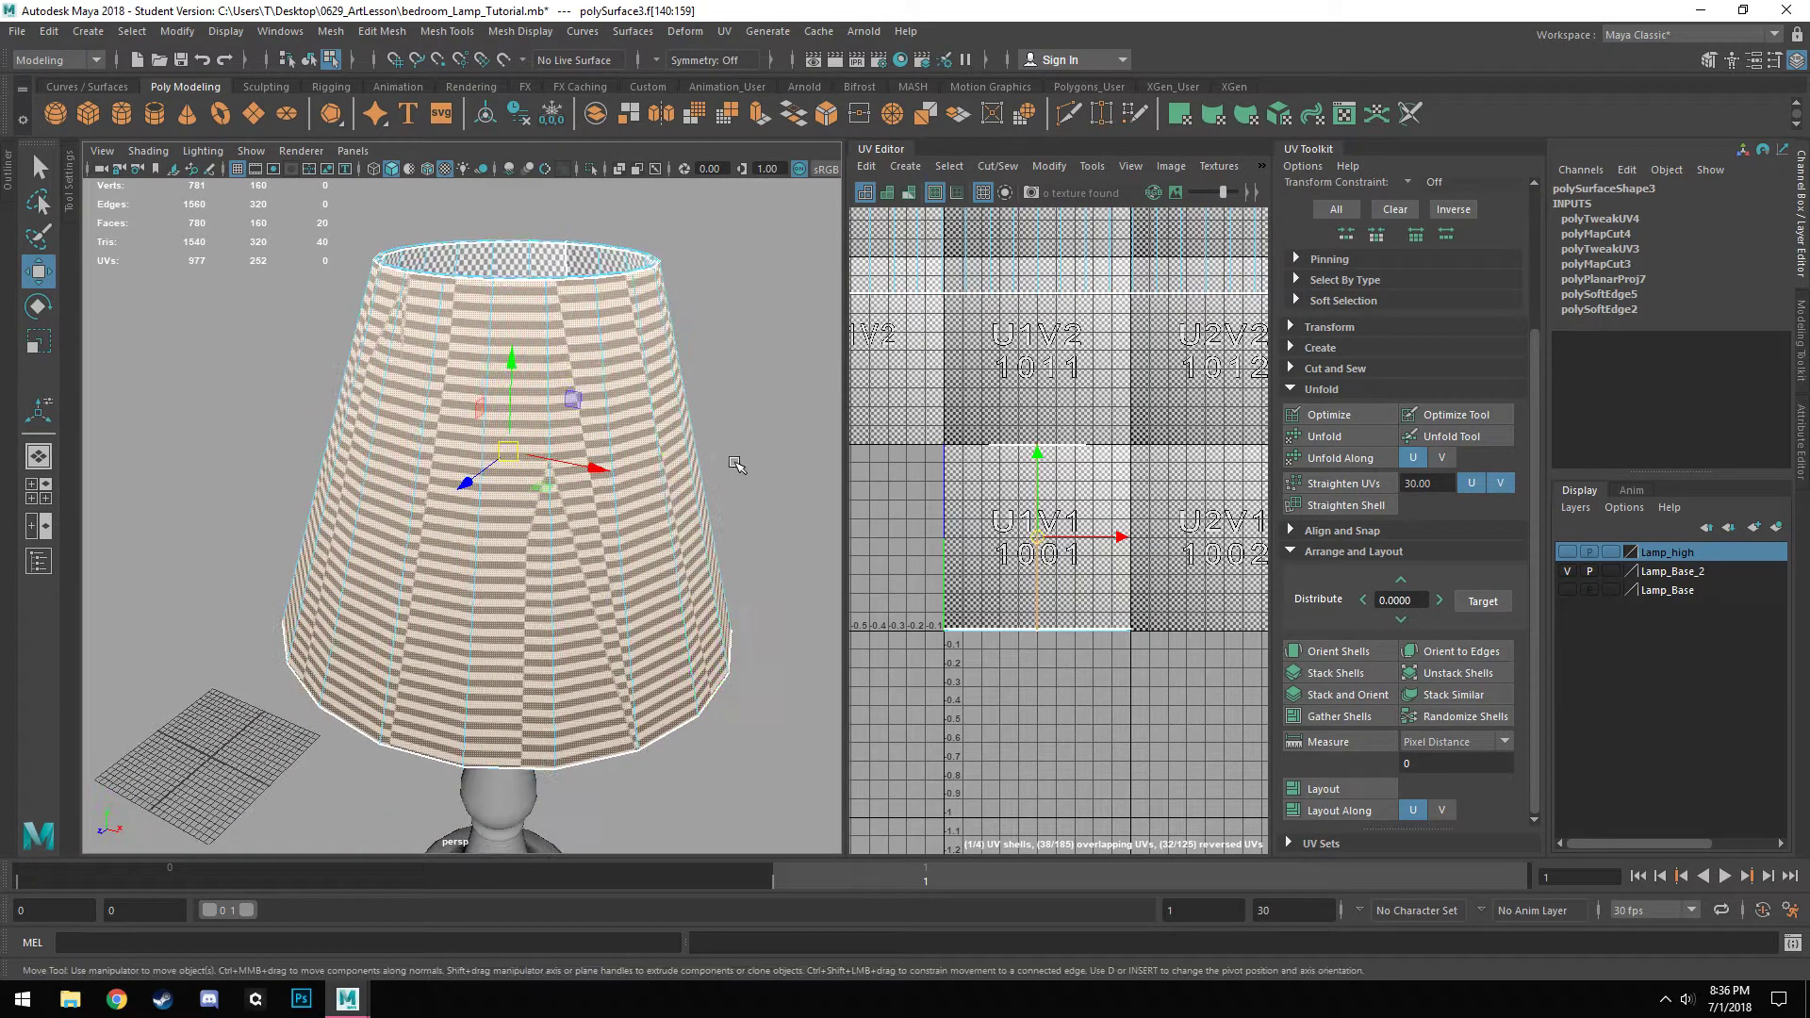
scroll(742, 464, up, 3)
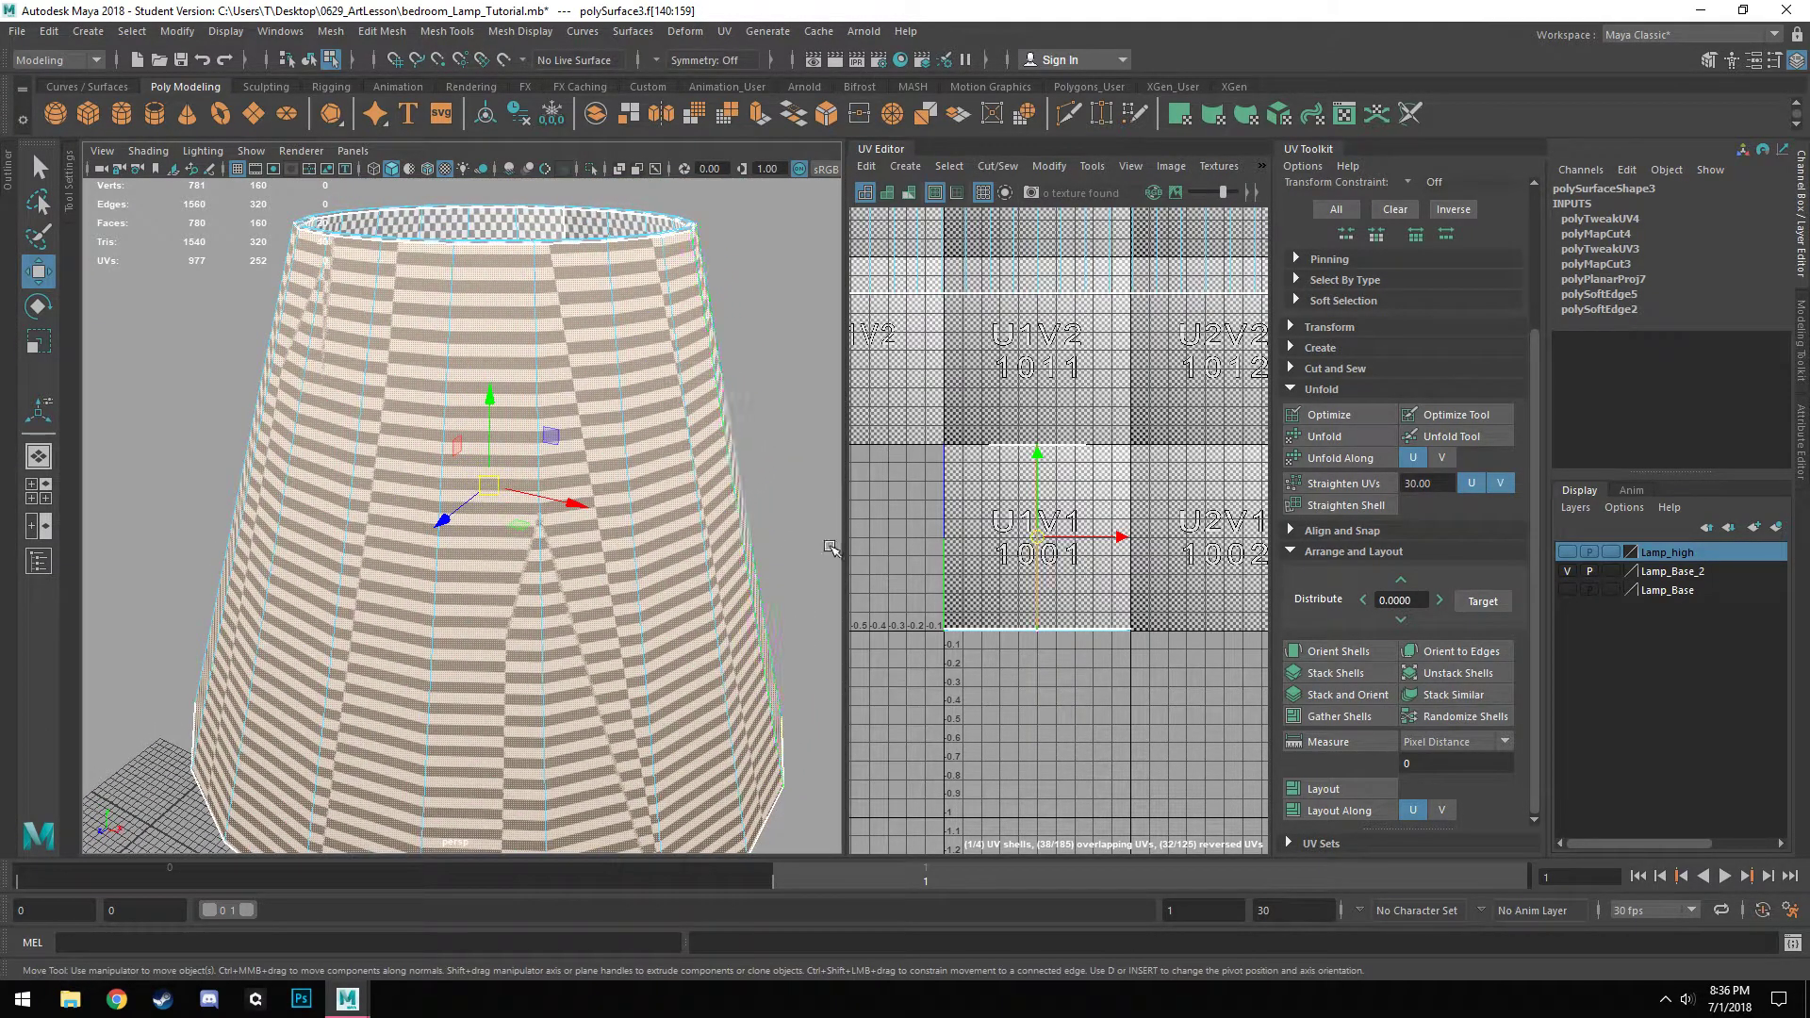
scroll(1078, 572, up, 3)
scroll(1074, 603, up, 2)
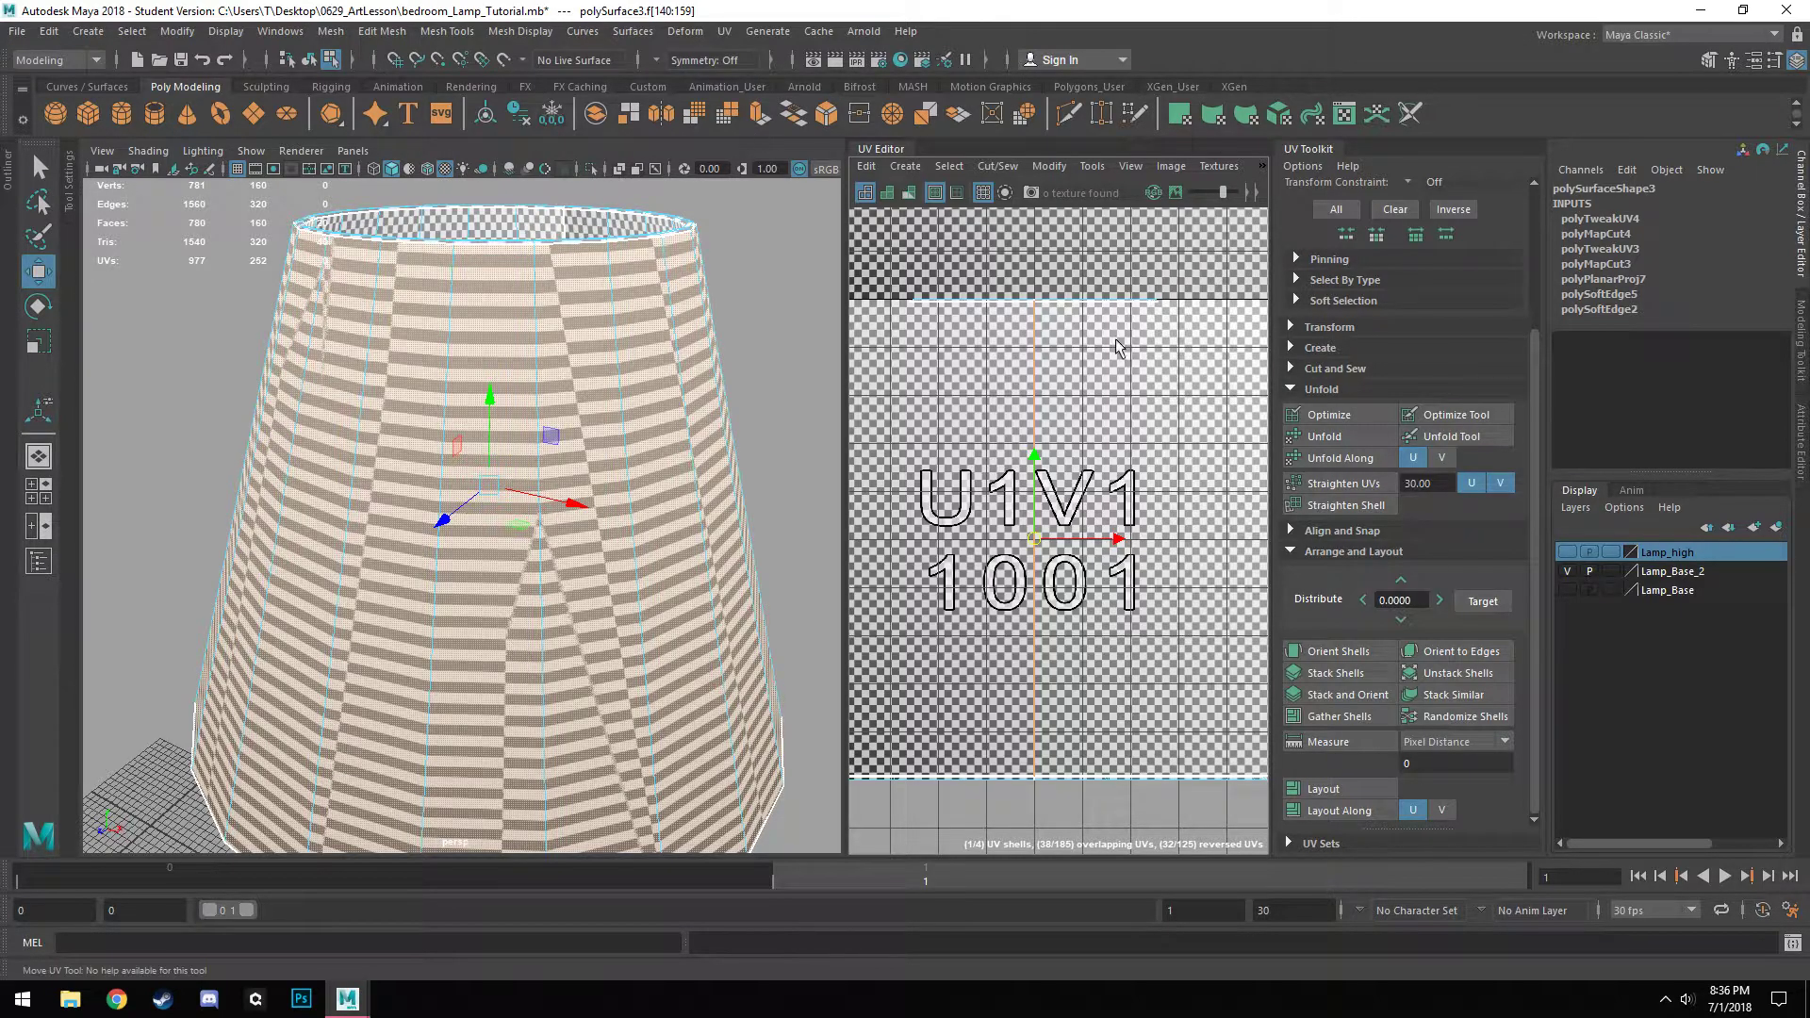
click(1328, 455)
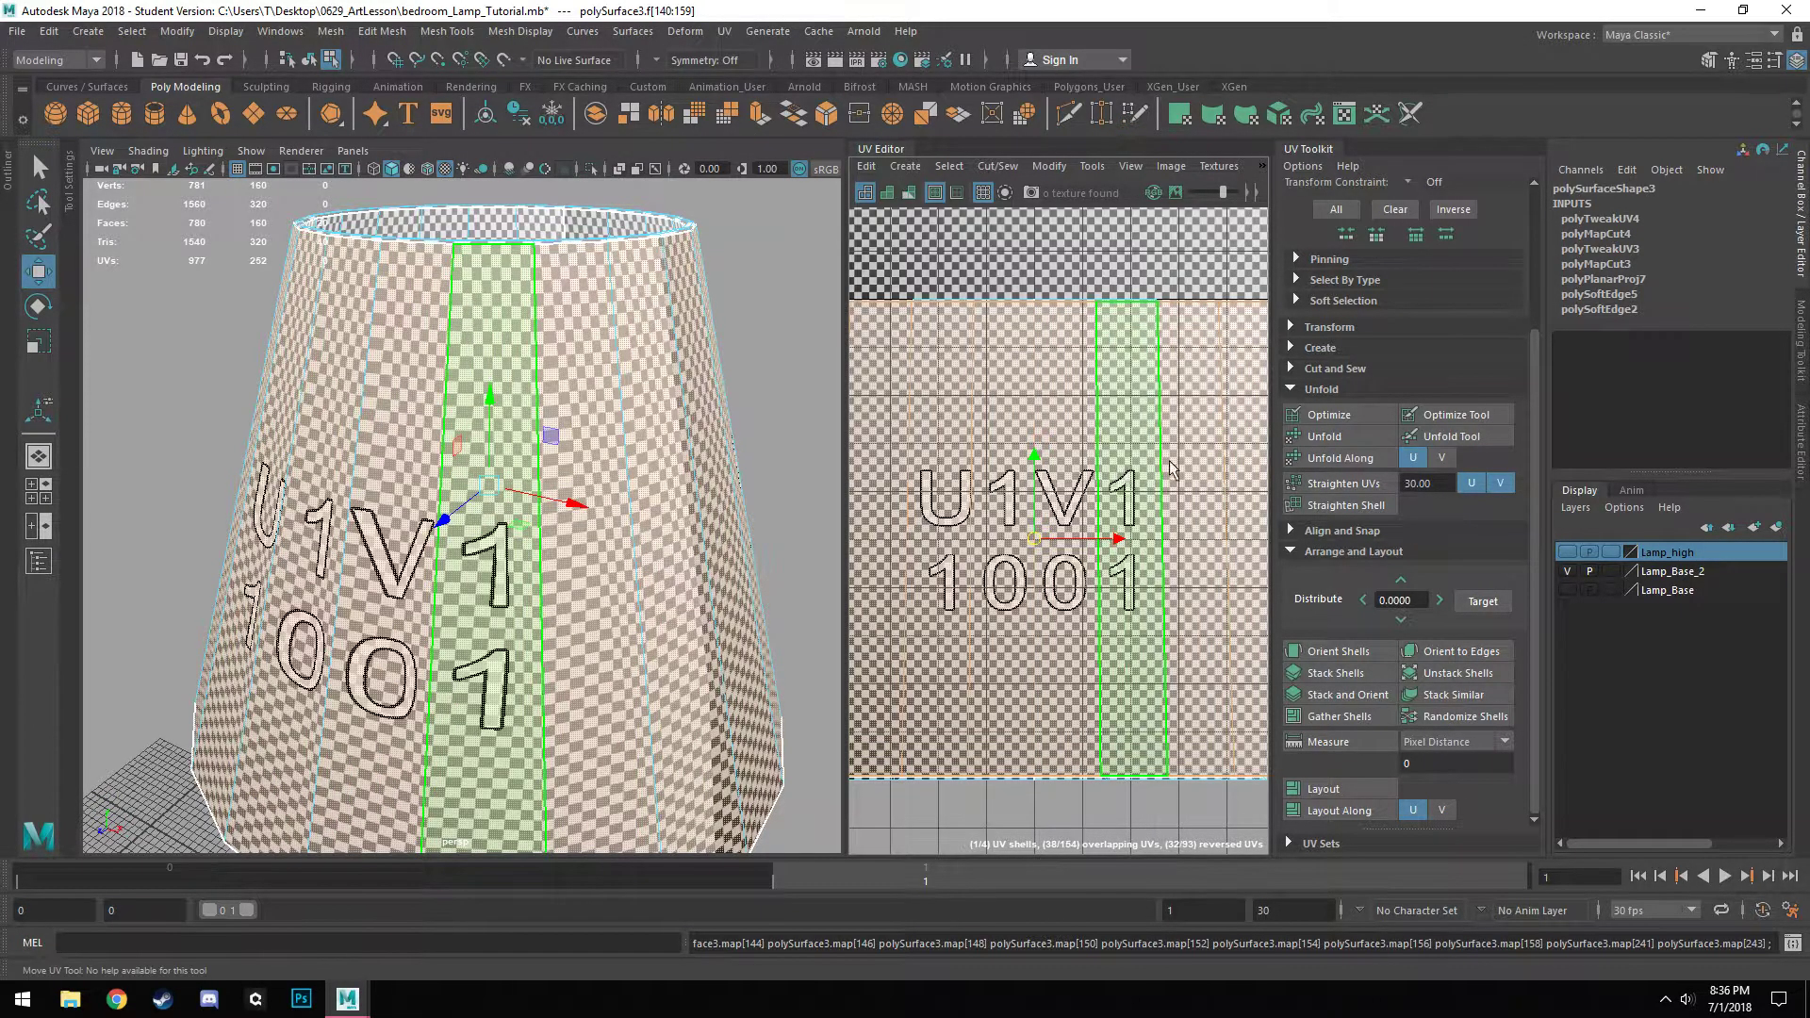
Straighten the outer wall's UVs in U and V at 30 degrees and move the shell above the inner wall's shell.
scroll(1090, 507, down, 7)
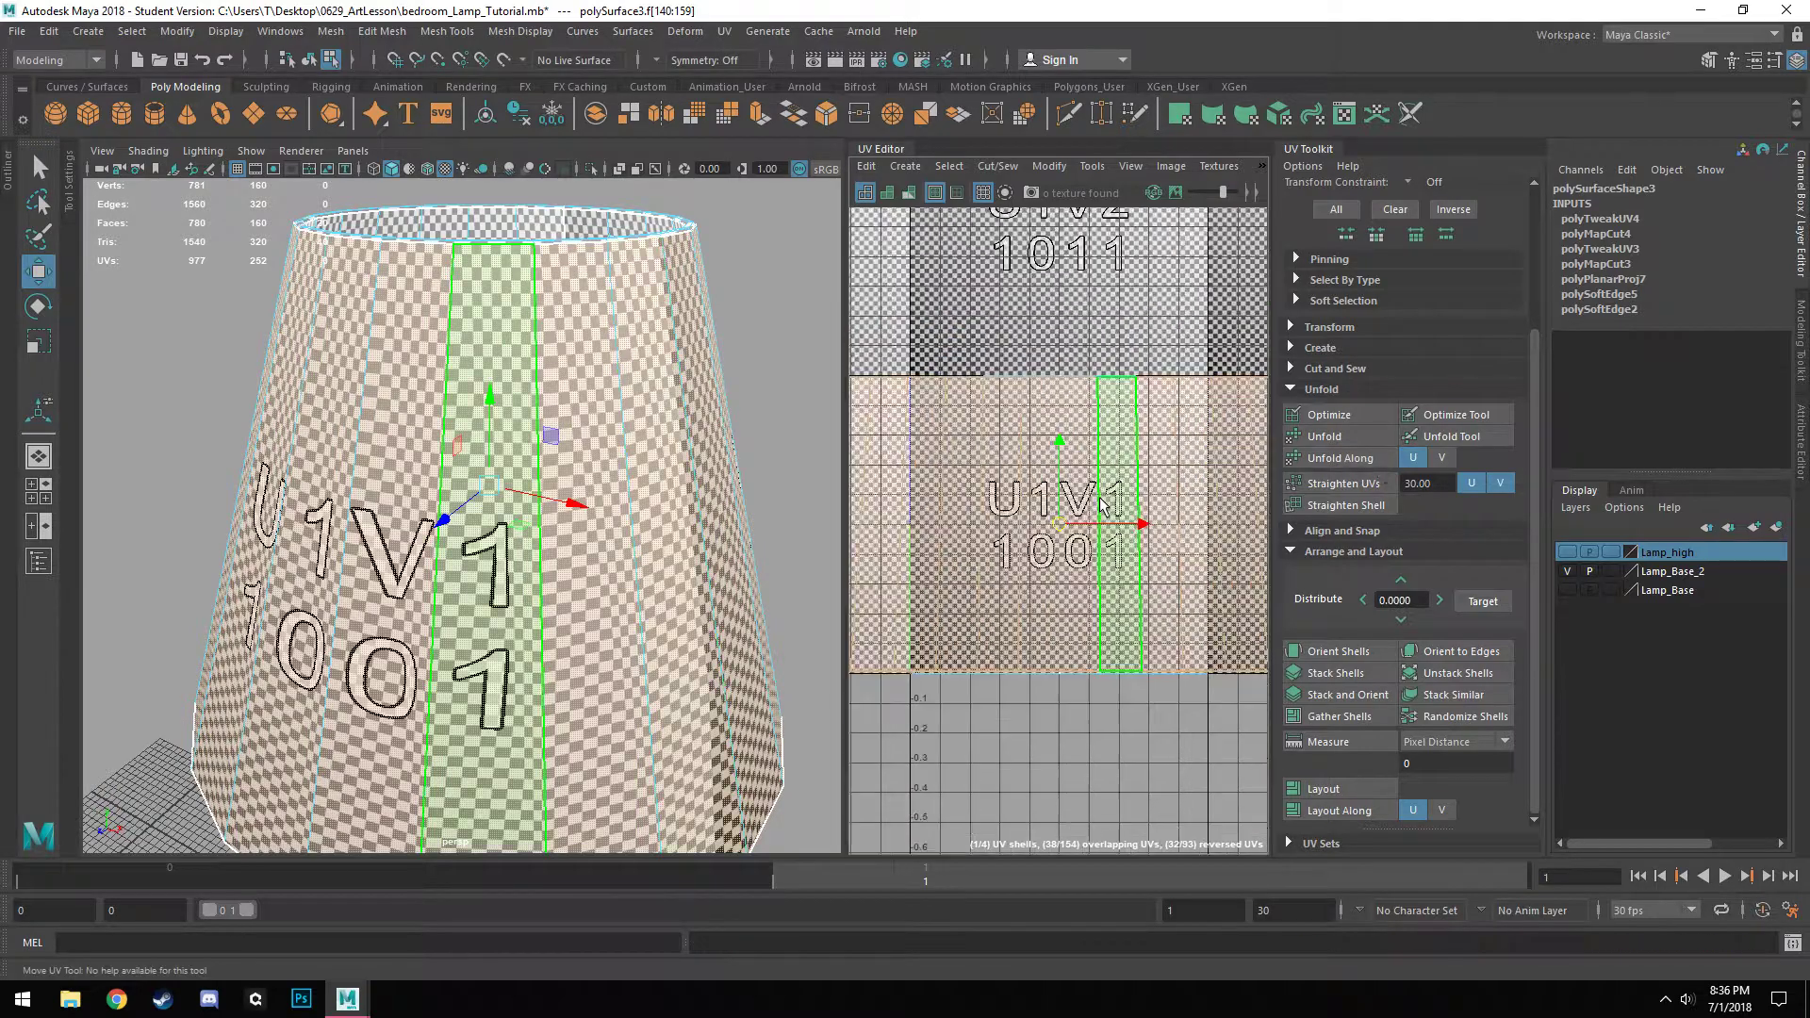
click(1332, 484)
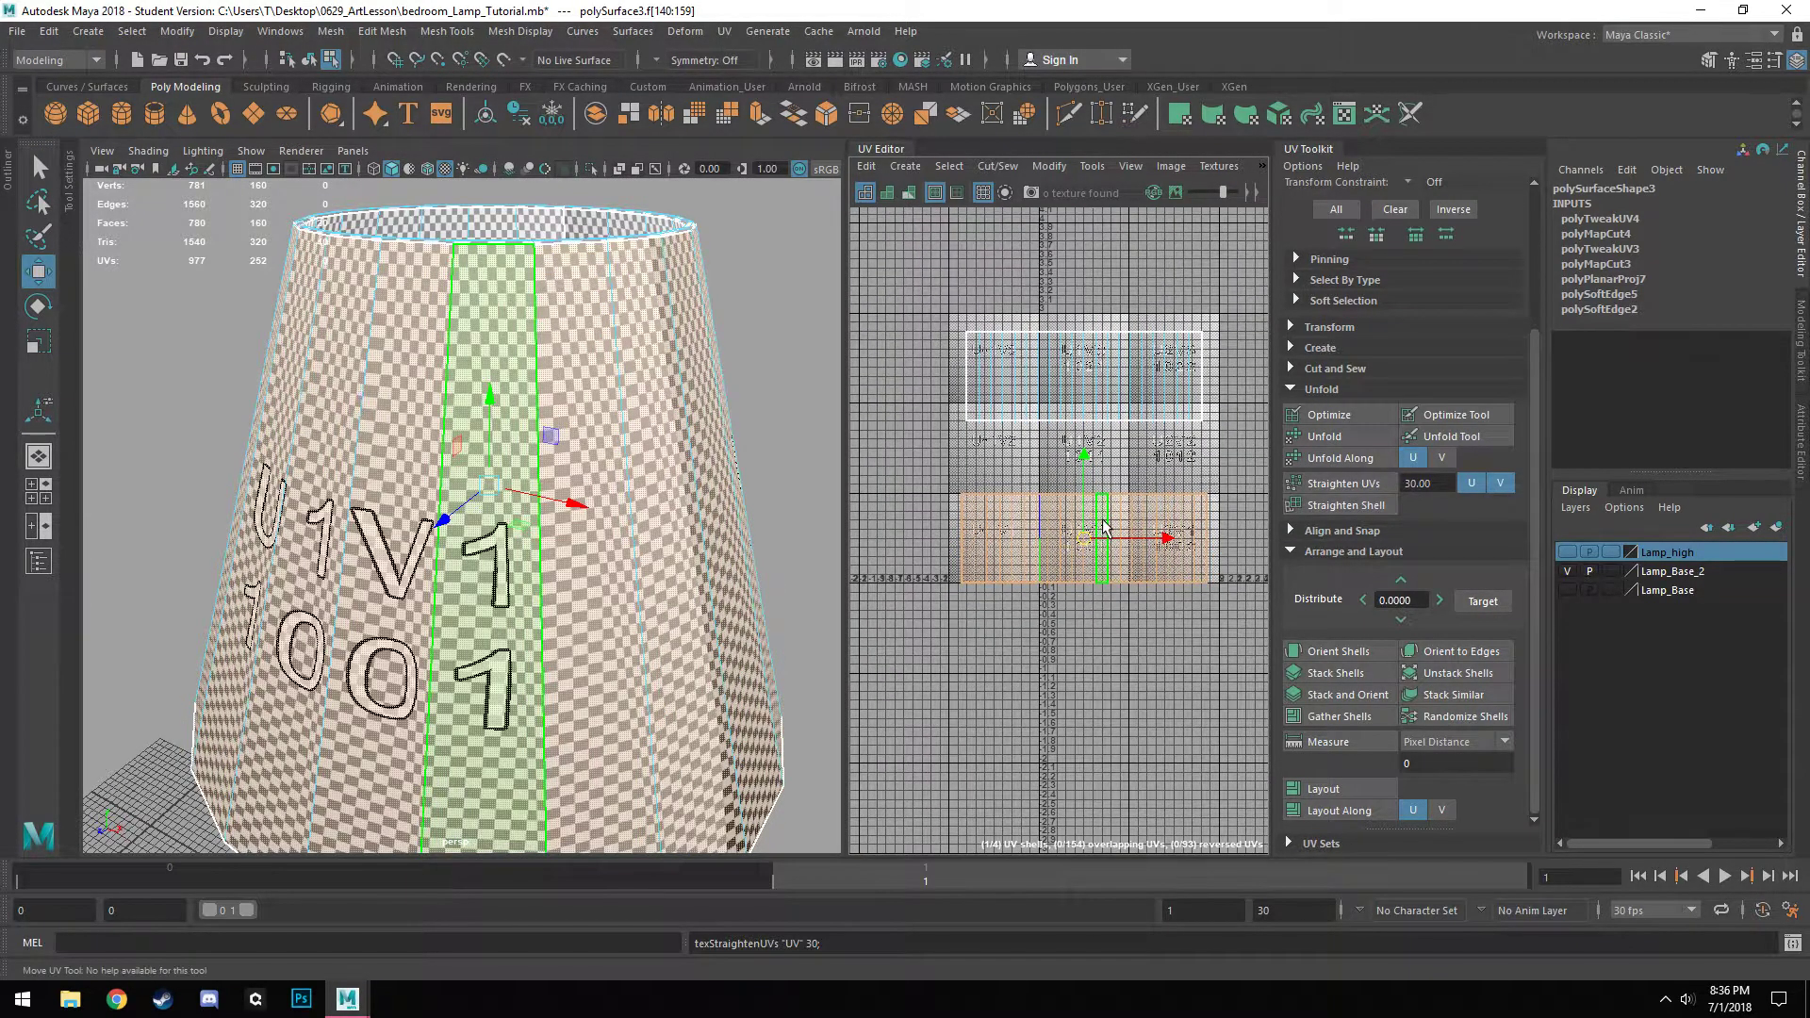
drag(1082, 506, 1043, 237)
Select the lampshade's top and bottom rim shells and apply a planar projection from the Y axis, fitted to the bounding box.
alt+drag(685, 452, 571, 391)
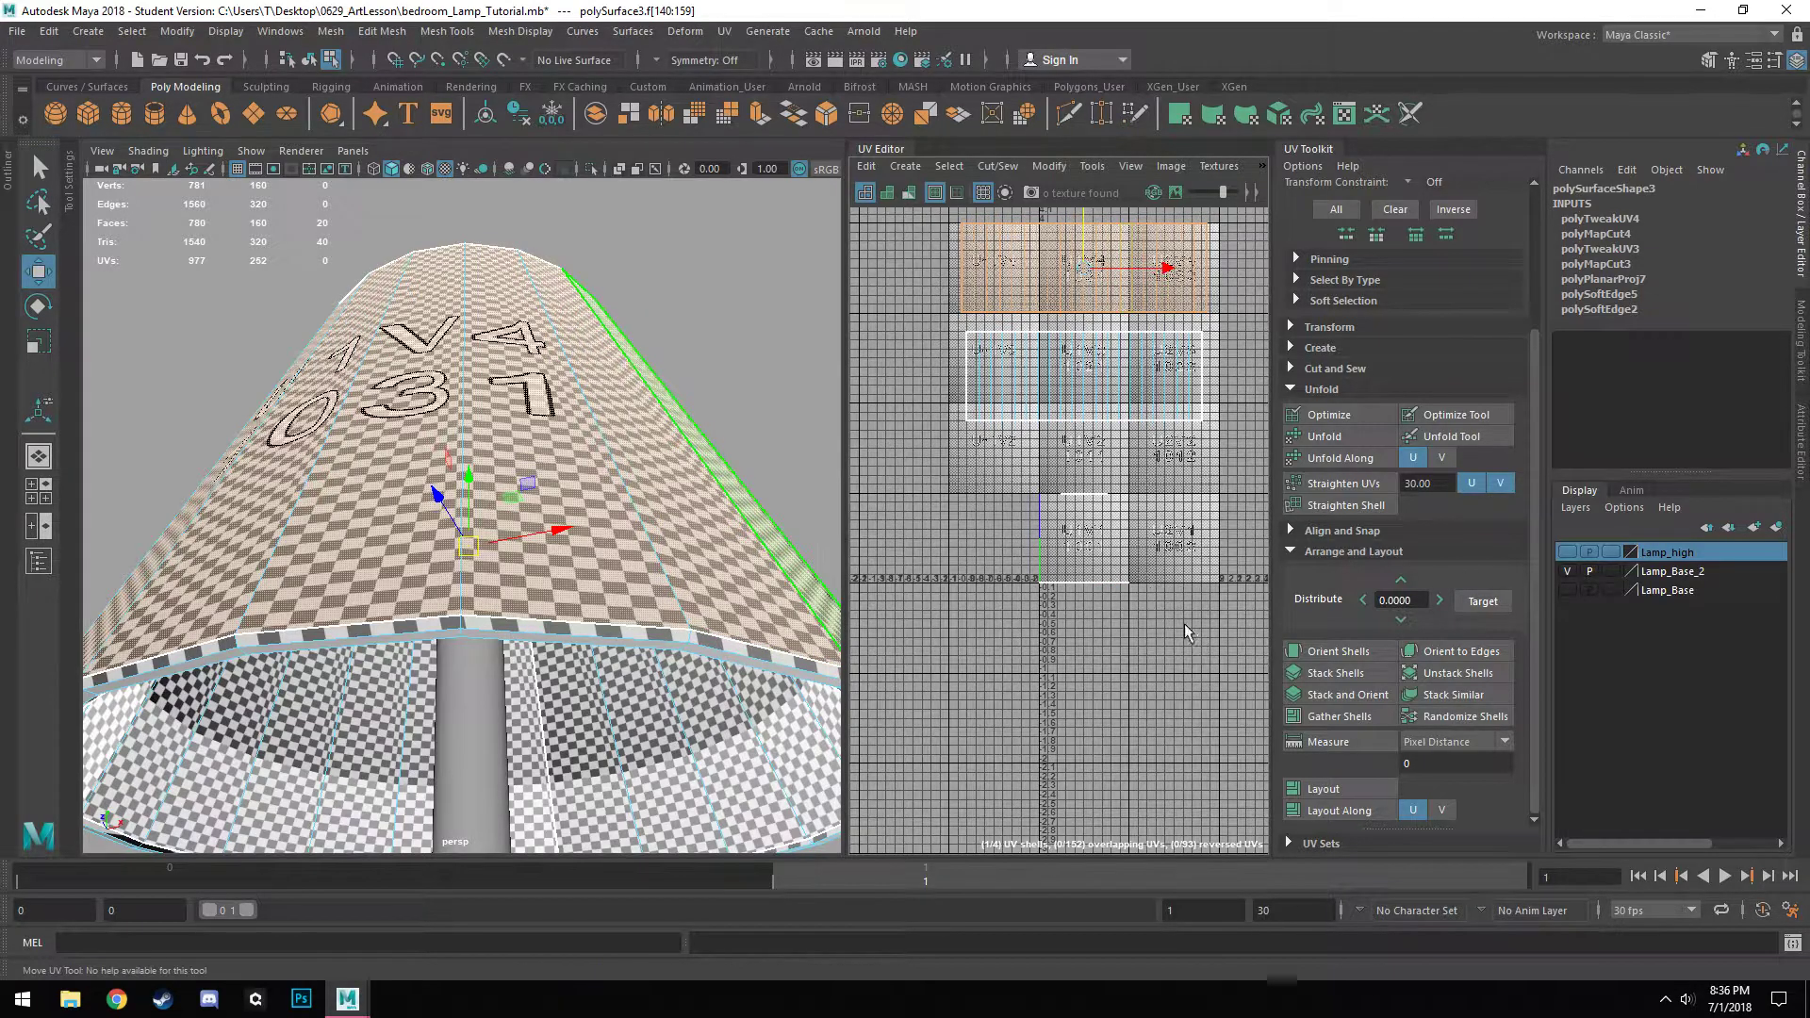
click(1003, 469)
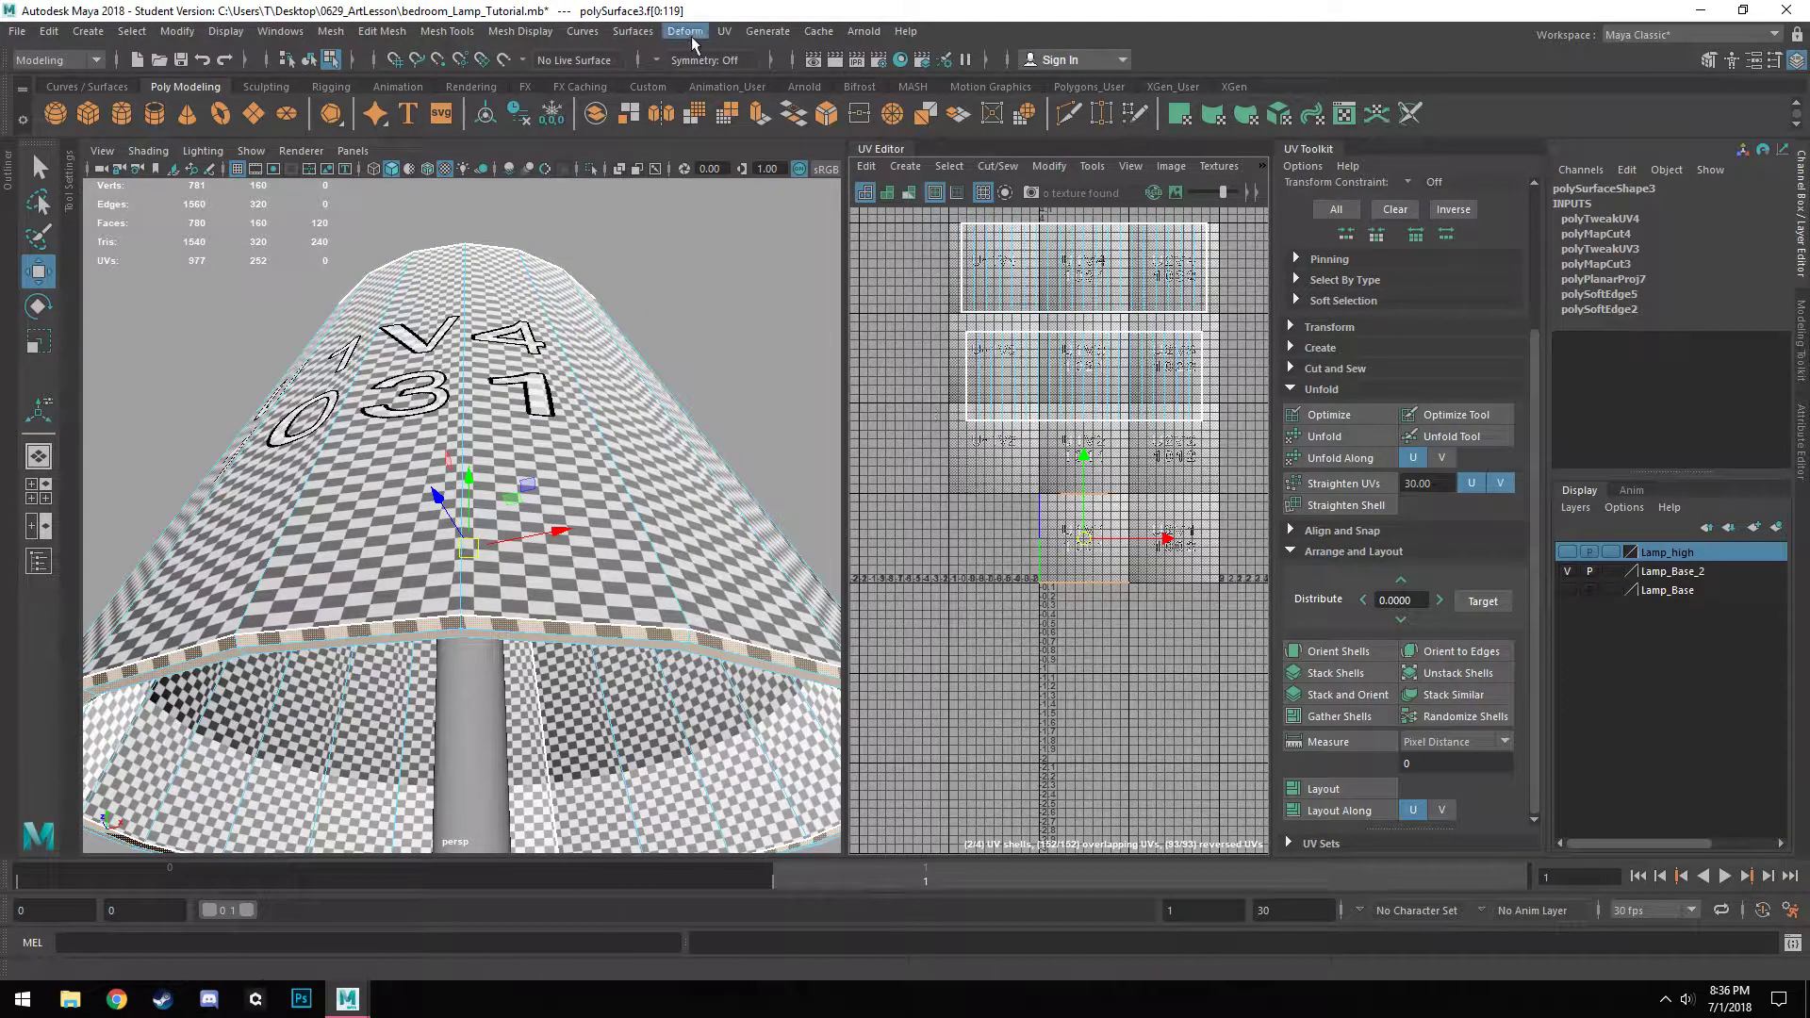
click(724, 31)
click(917, 258)
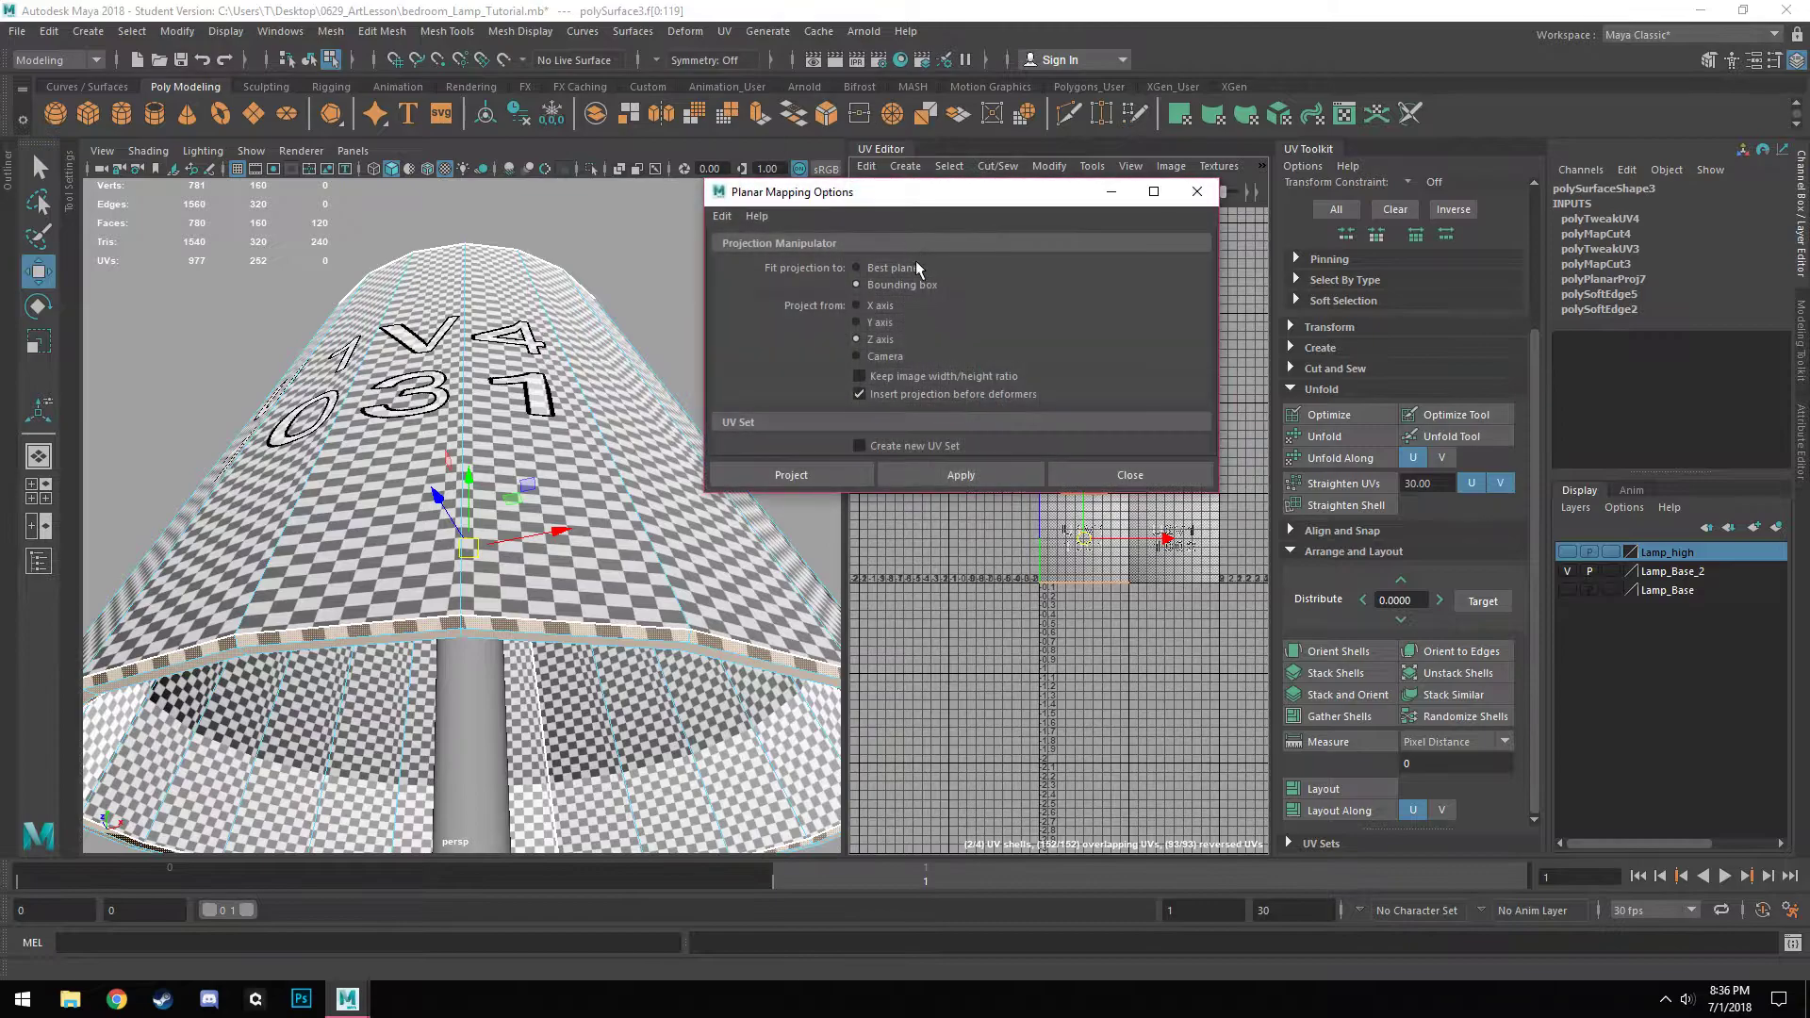
click(969, 479)
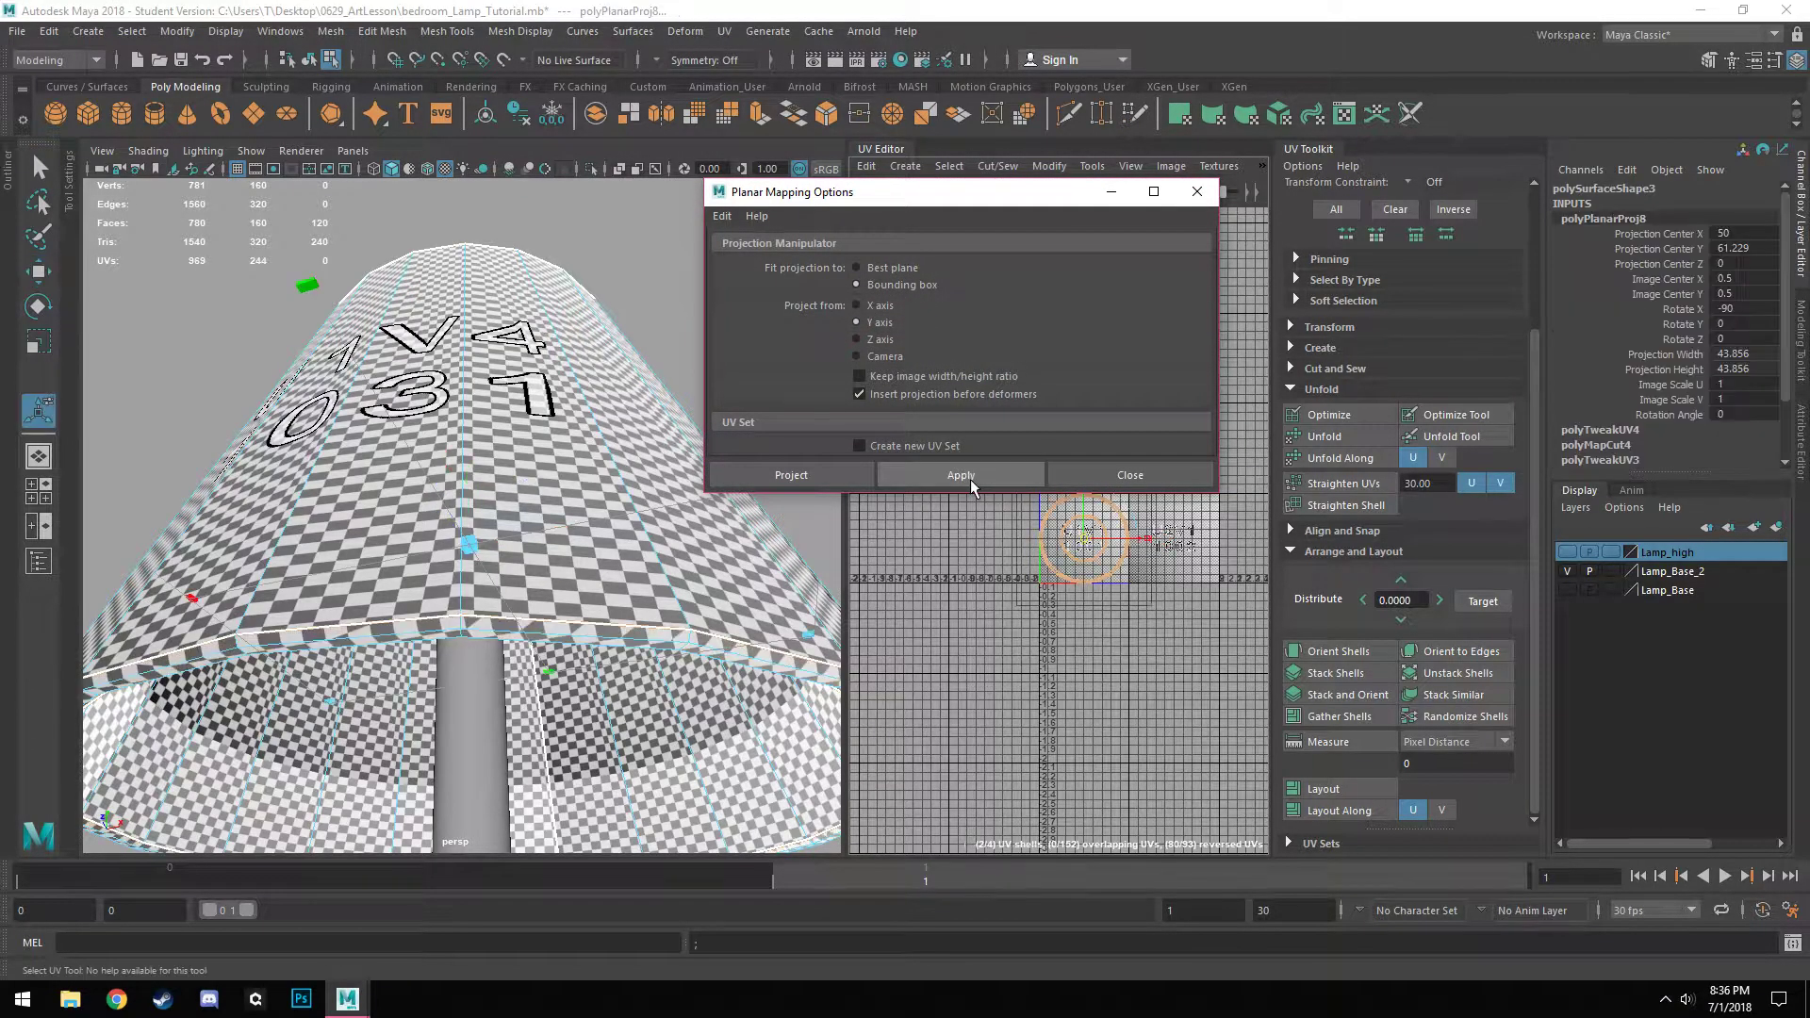
click(1196, 191)
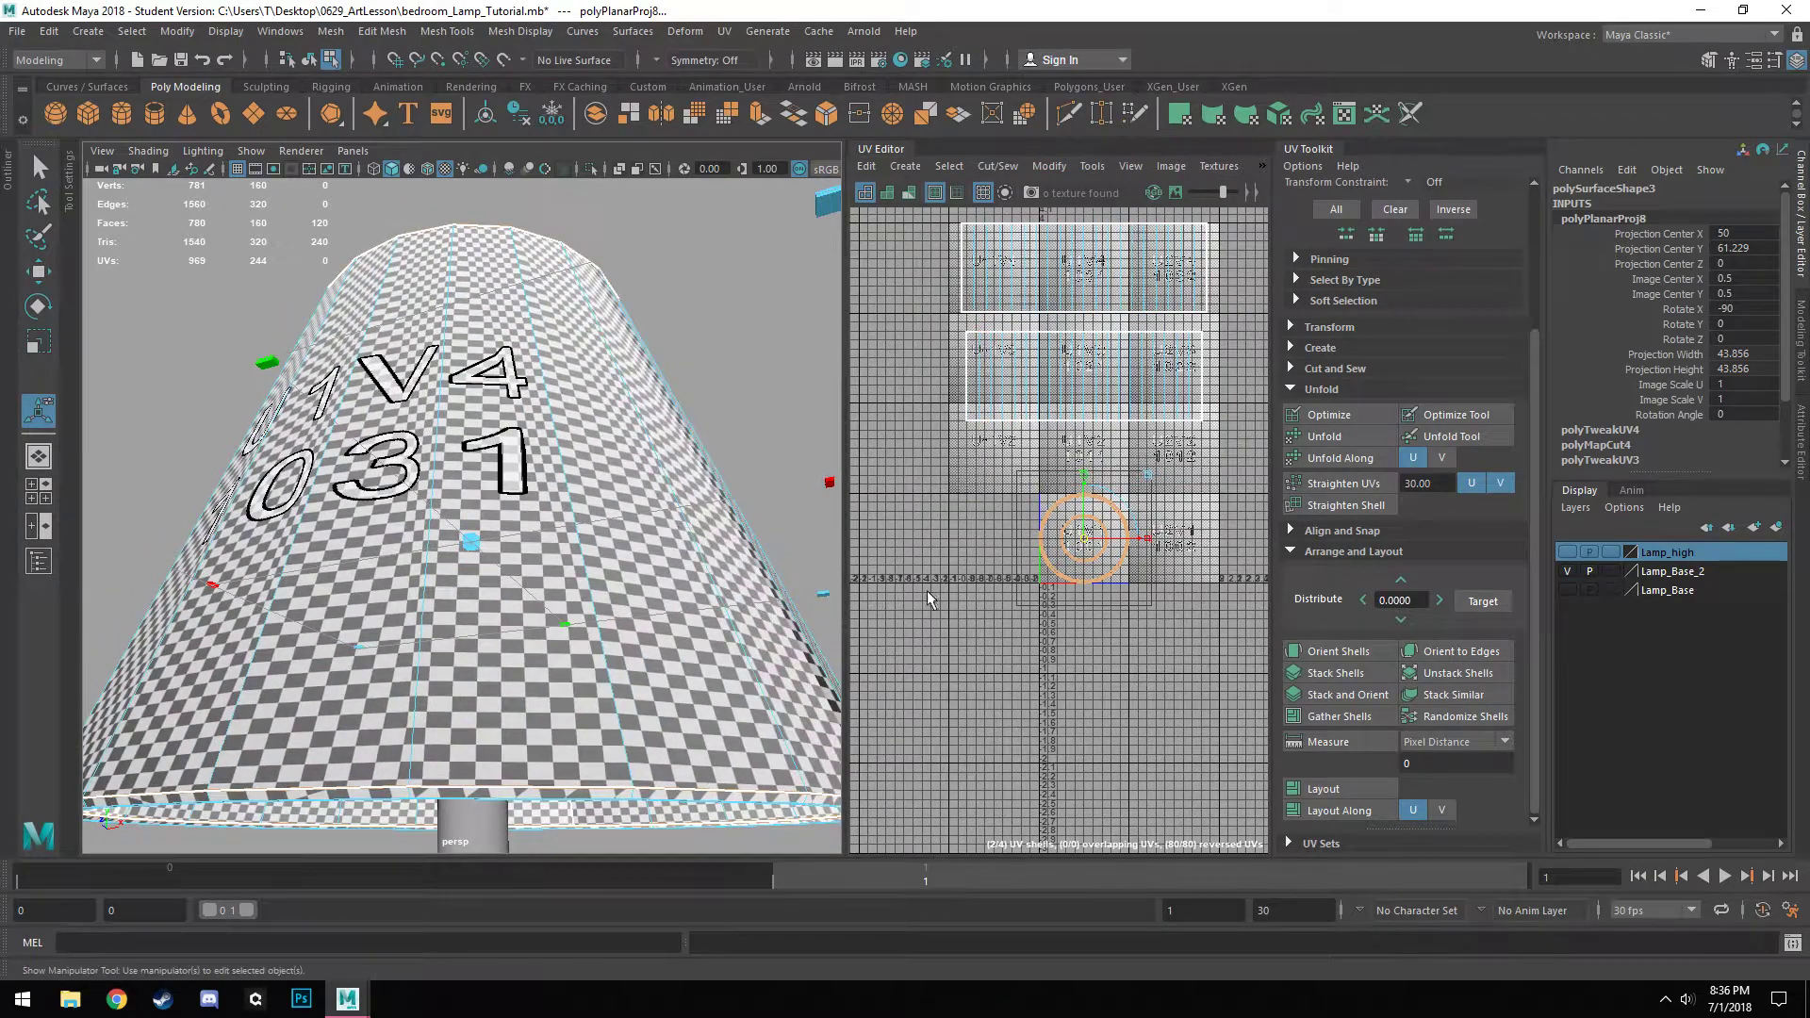
Select both ring-shaped rim shells in the UV layout and unfold them.
alt+drag(678, 738, 711, 646)
double_click(1122, 564)
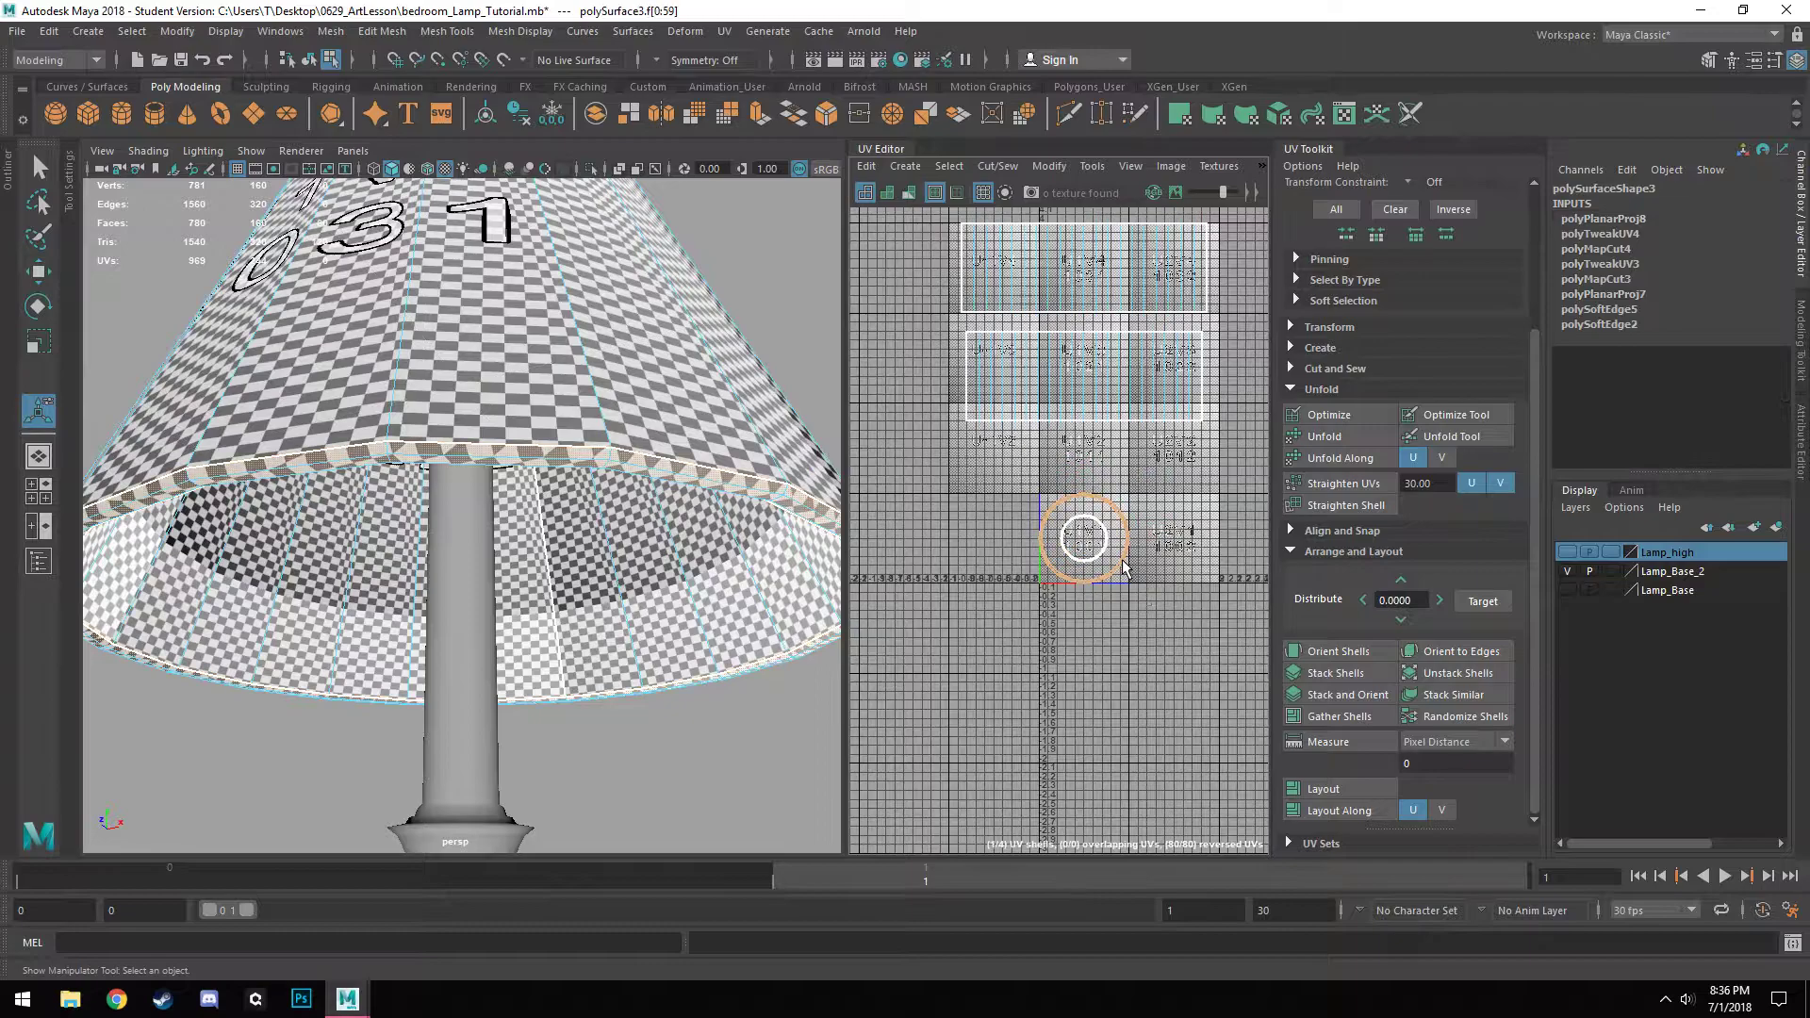
drag(994, 459, 994, 460)
key(ctrl+u)
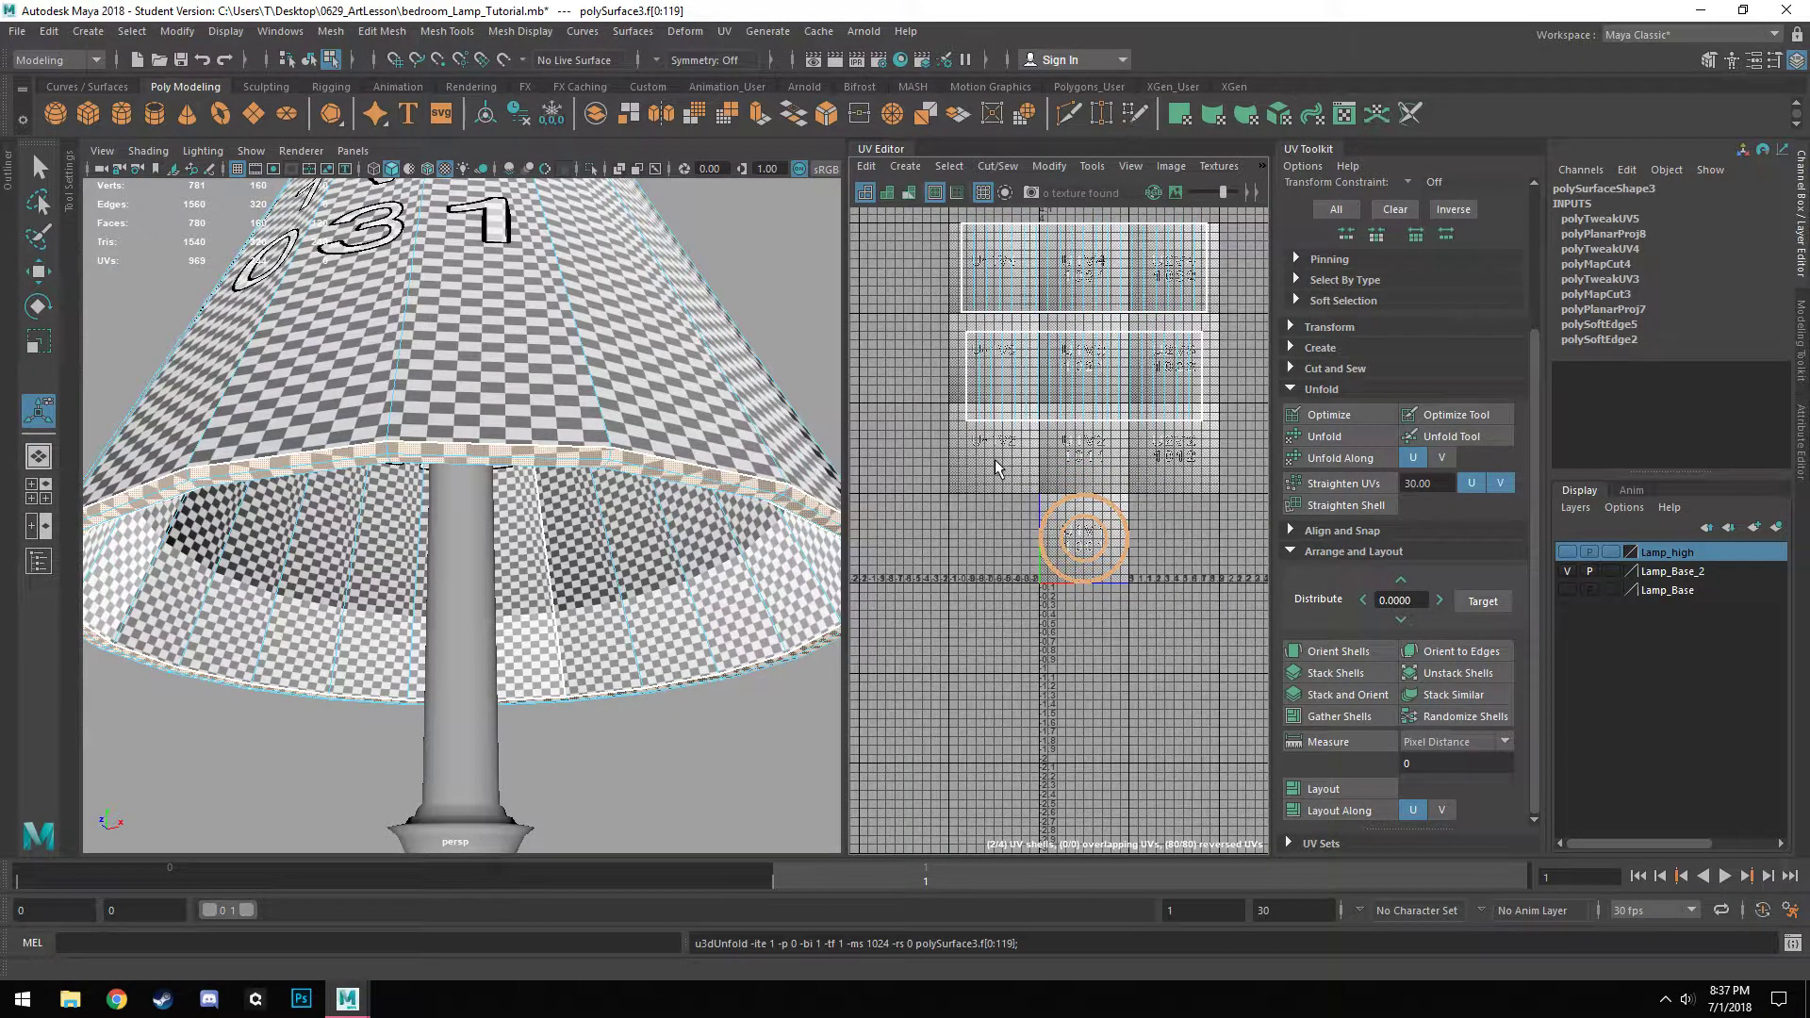
Select the bottom rim's UV shell and scale it down slightly to match the checker size on the lampshade wall.
double_click(1116, 564)
scroll(639, 556, up, 4)
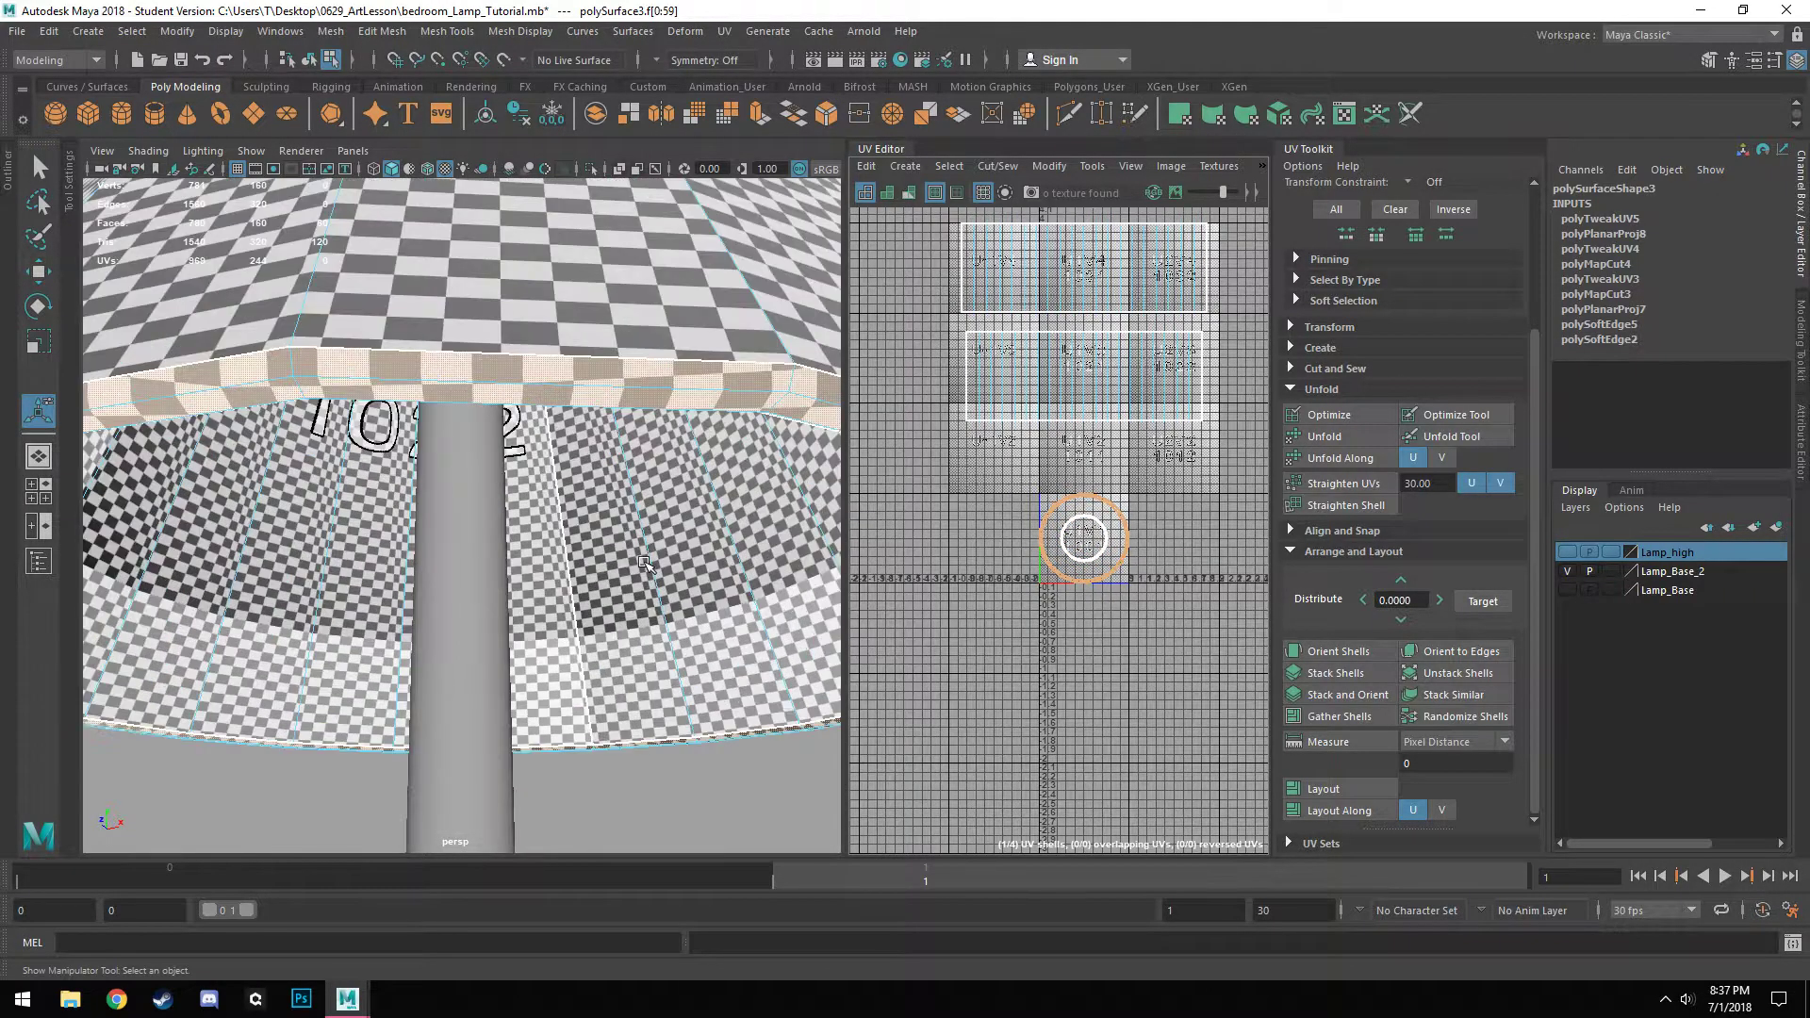
key(r)
drag(1095, 538, 1082, 554)
Select the top rim's UV shell and scale it up to match the checker size on the lampshade wall.
click(1072, 556)
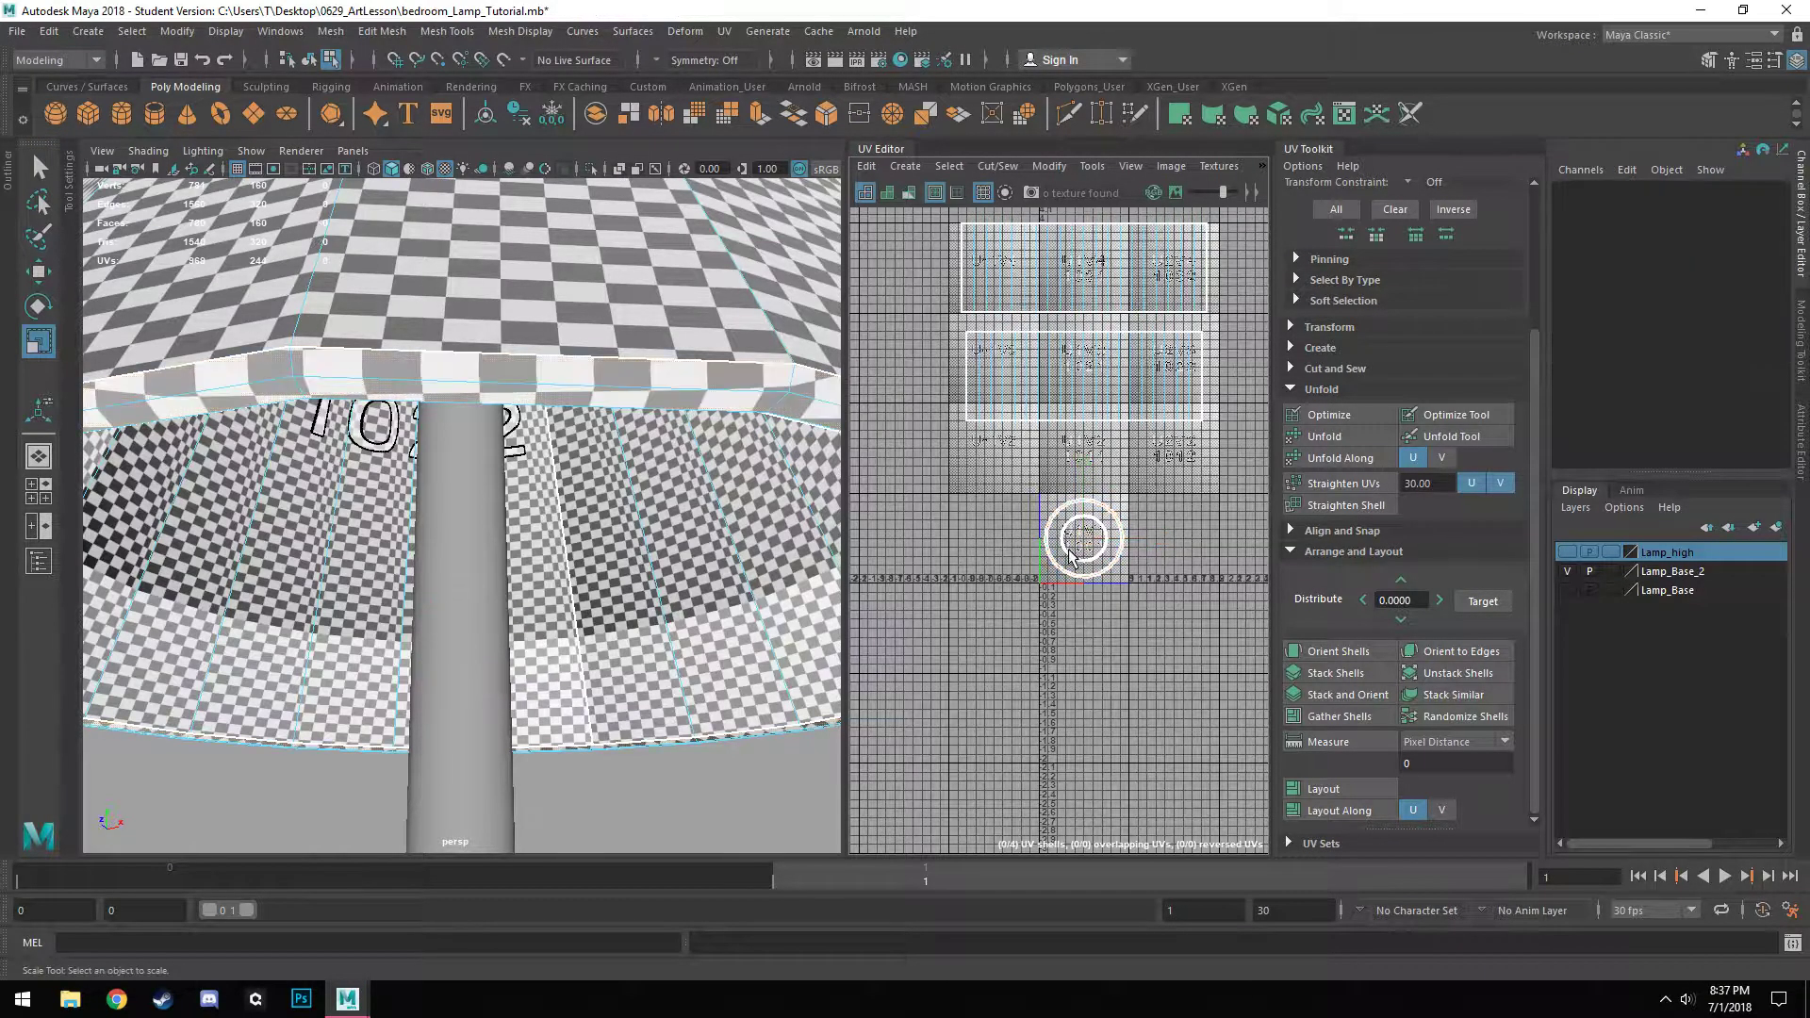
double_click(1066, 551)
scroll(622, 528, down, 3)
key(f)
alt+drag(584, 457, 606, 675)
scroll(606, 677, up, 3)
alt+middle_drag(606, 676, 541, 596)
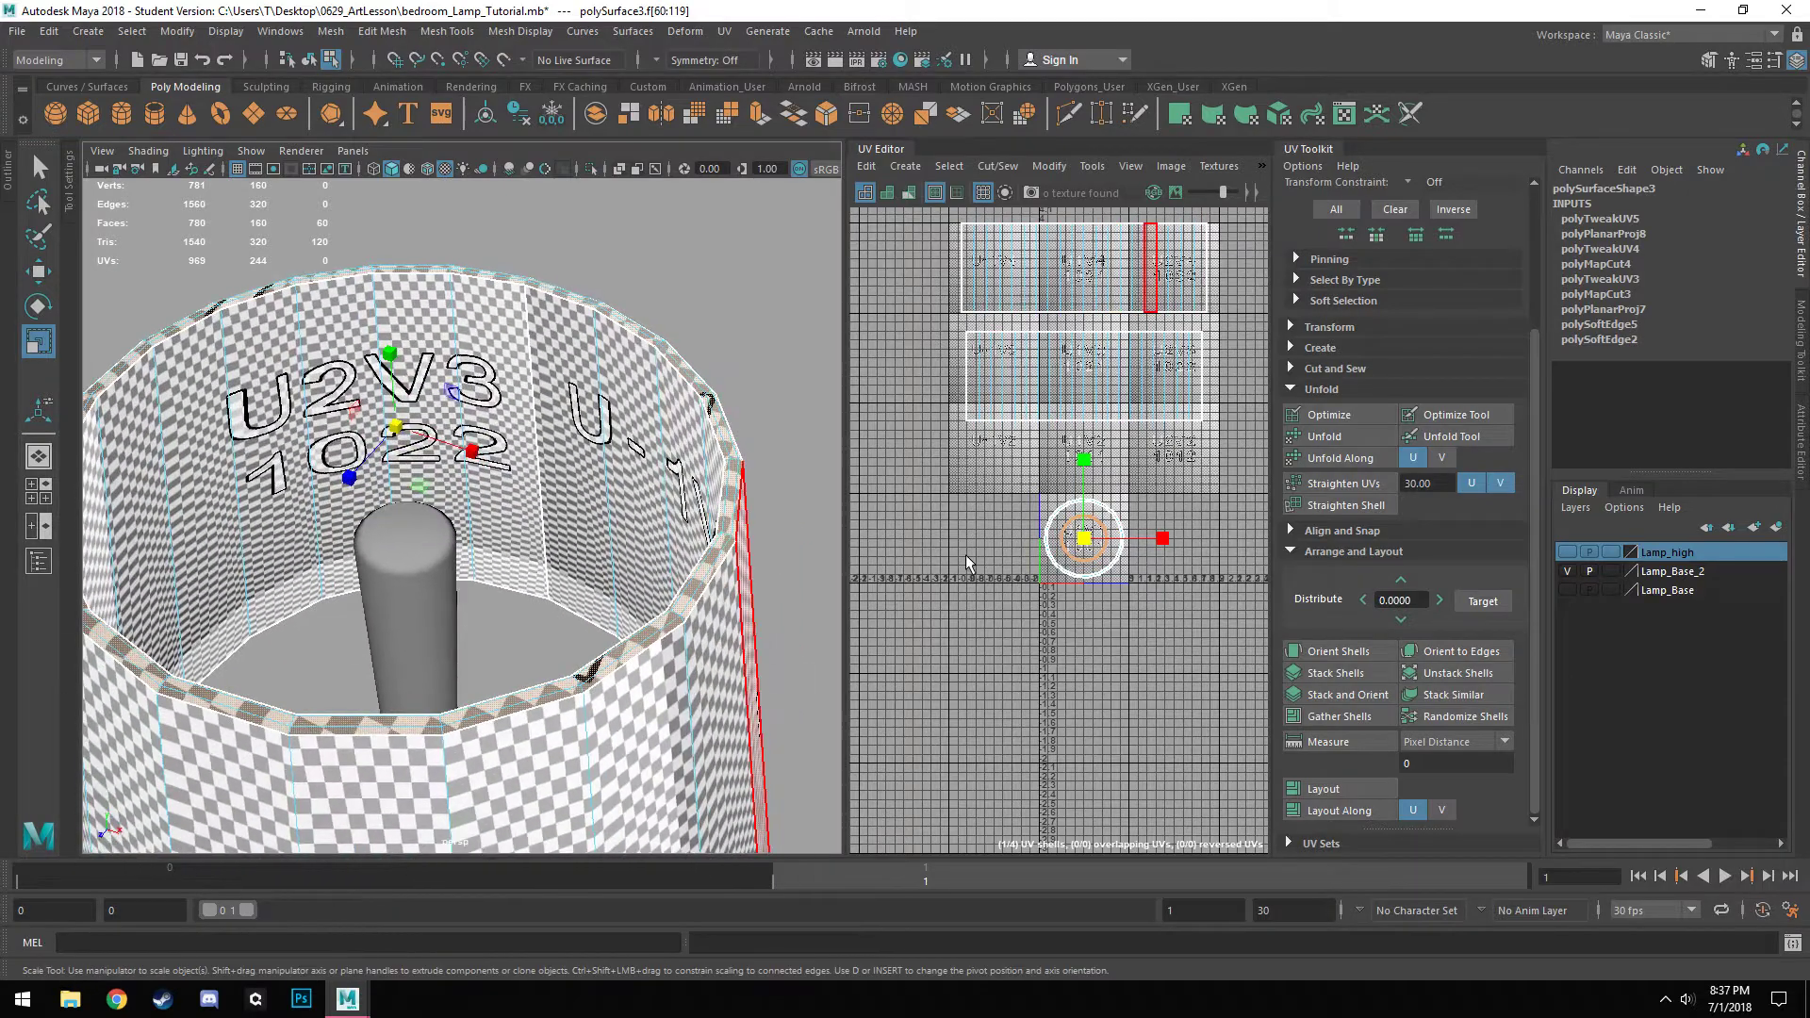
drag(1095, 547, 1118, 522)
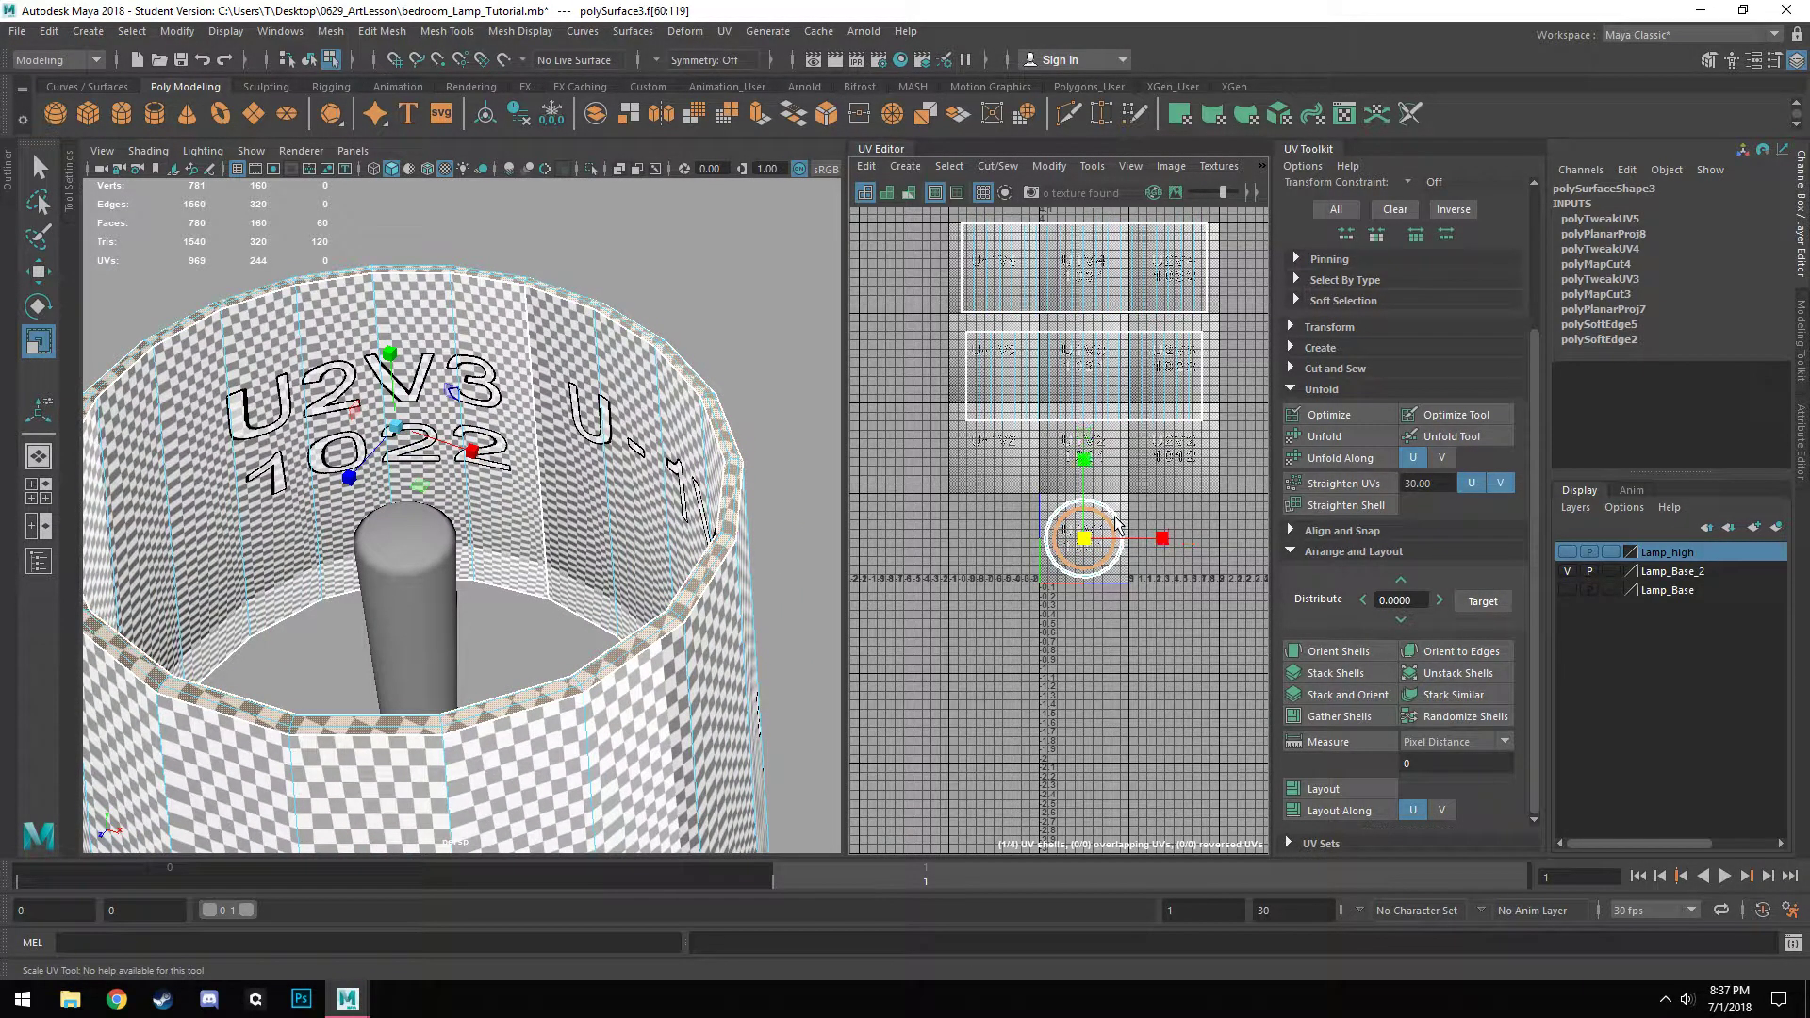
Switch back to object selection and select the lamp base and lampshade together to show both UV layouts.
scroll(1094, 533, down, 5)
alt+drag(717, 636, 717, 314)
scroll(716, 330, down, 4)
scroll(699, 445, down, 5)
alt+drag(689, 603, 702, 539)
right_drag(465, 506, 532, 426)
alt+middle_drag(614, 579, 638, 487)
click(468, 559)
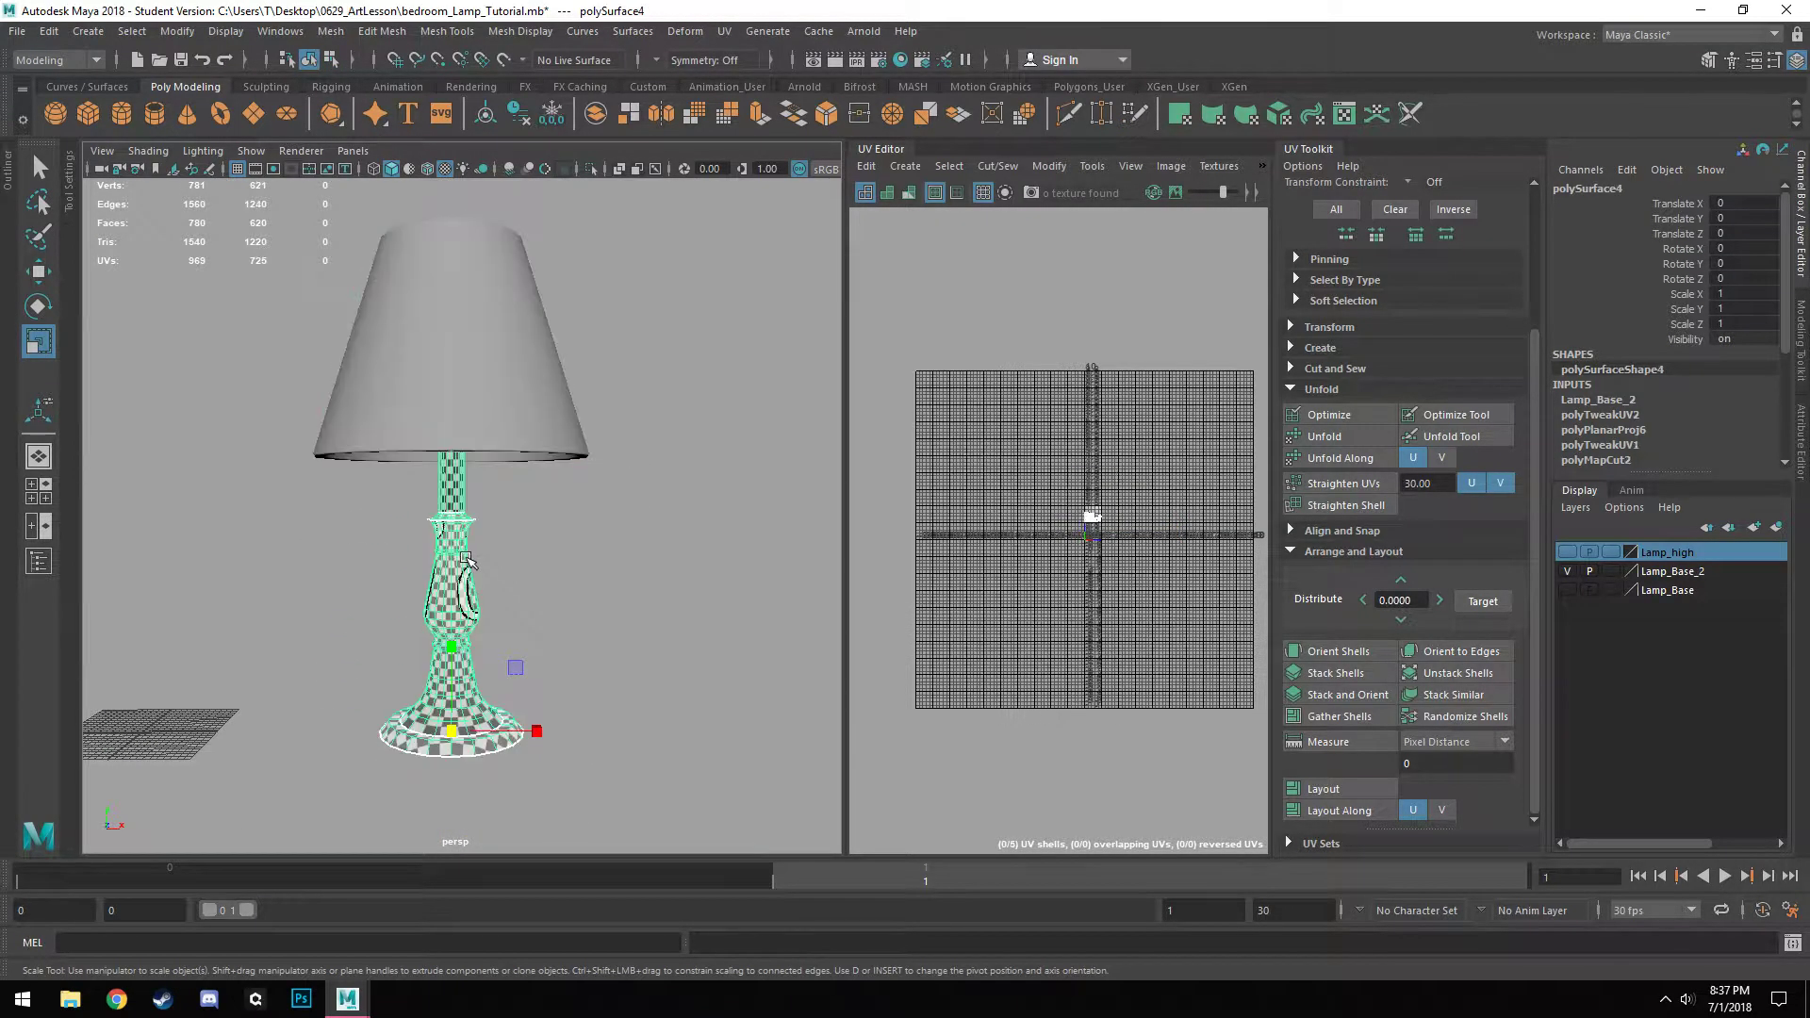
shift+click(516, 403)
Compare the checker size on the lampshade and the lamp base, picking out each object's UV shells in turn.
scroll(545, 479, up, 2)
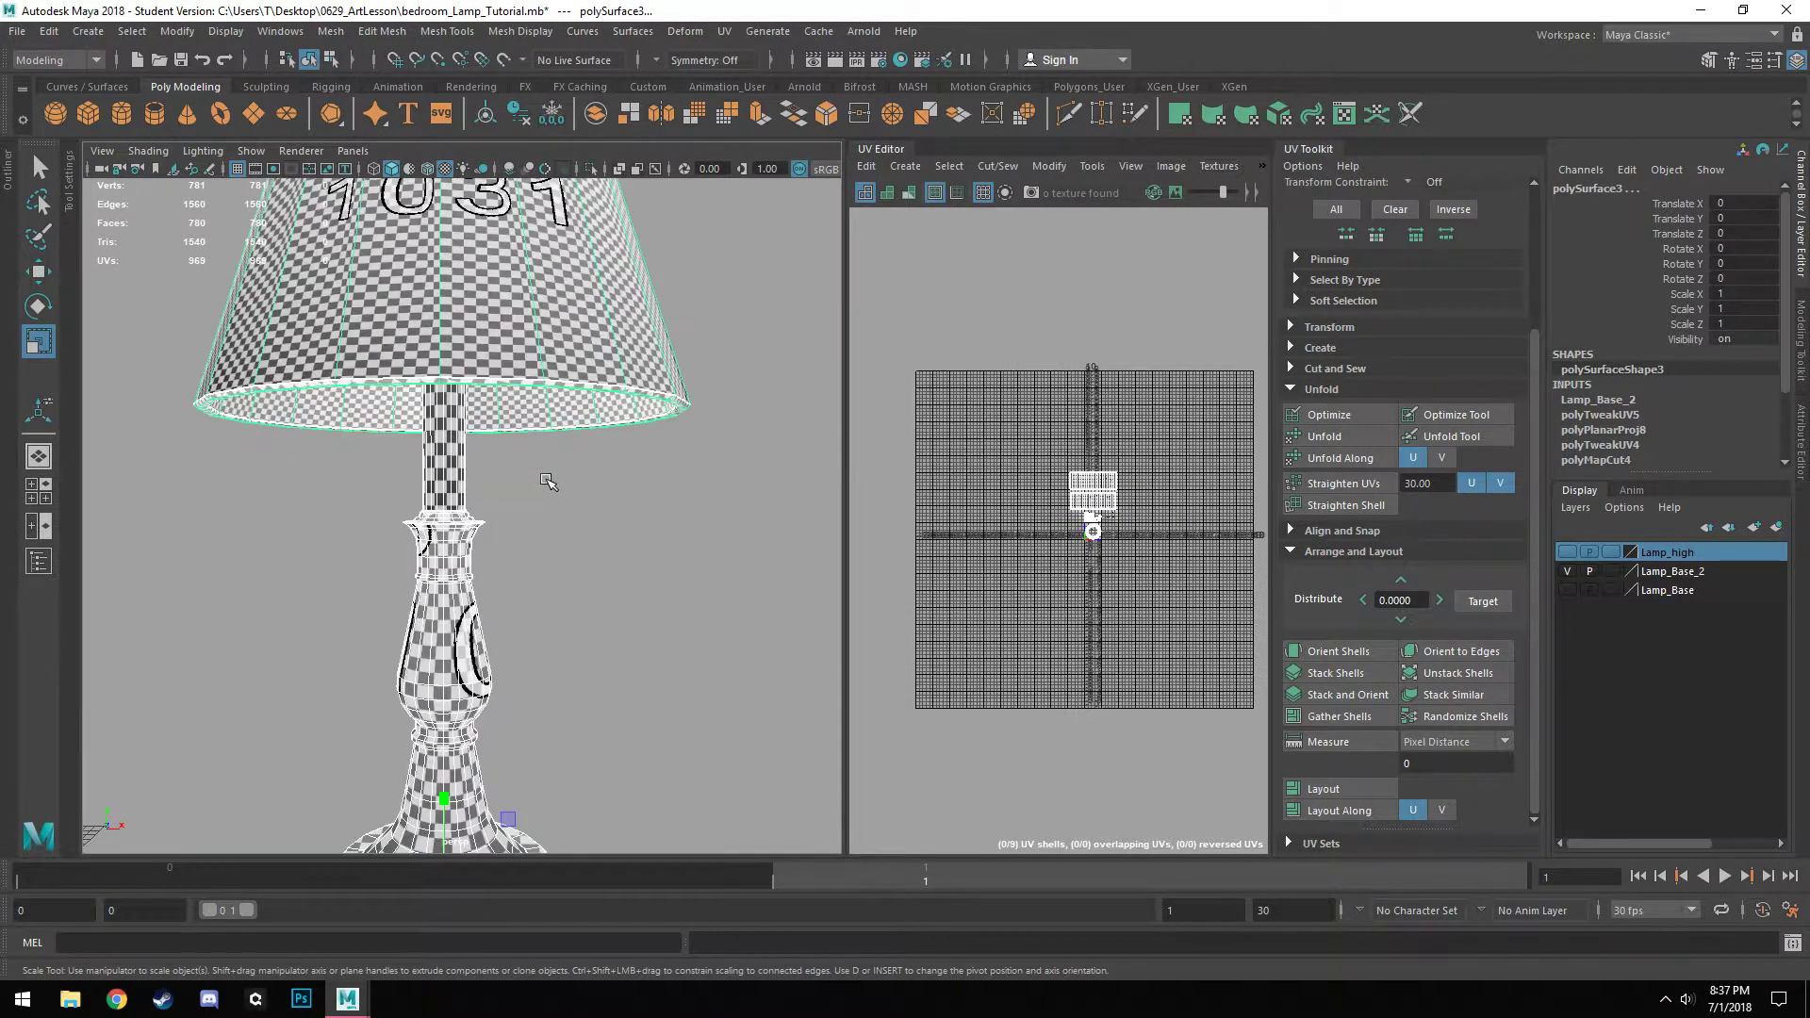
scroll(539, 514, up, 2)
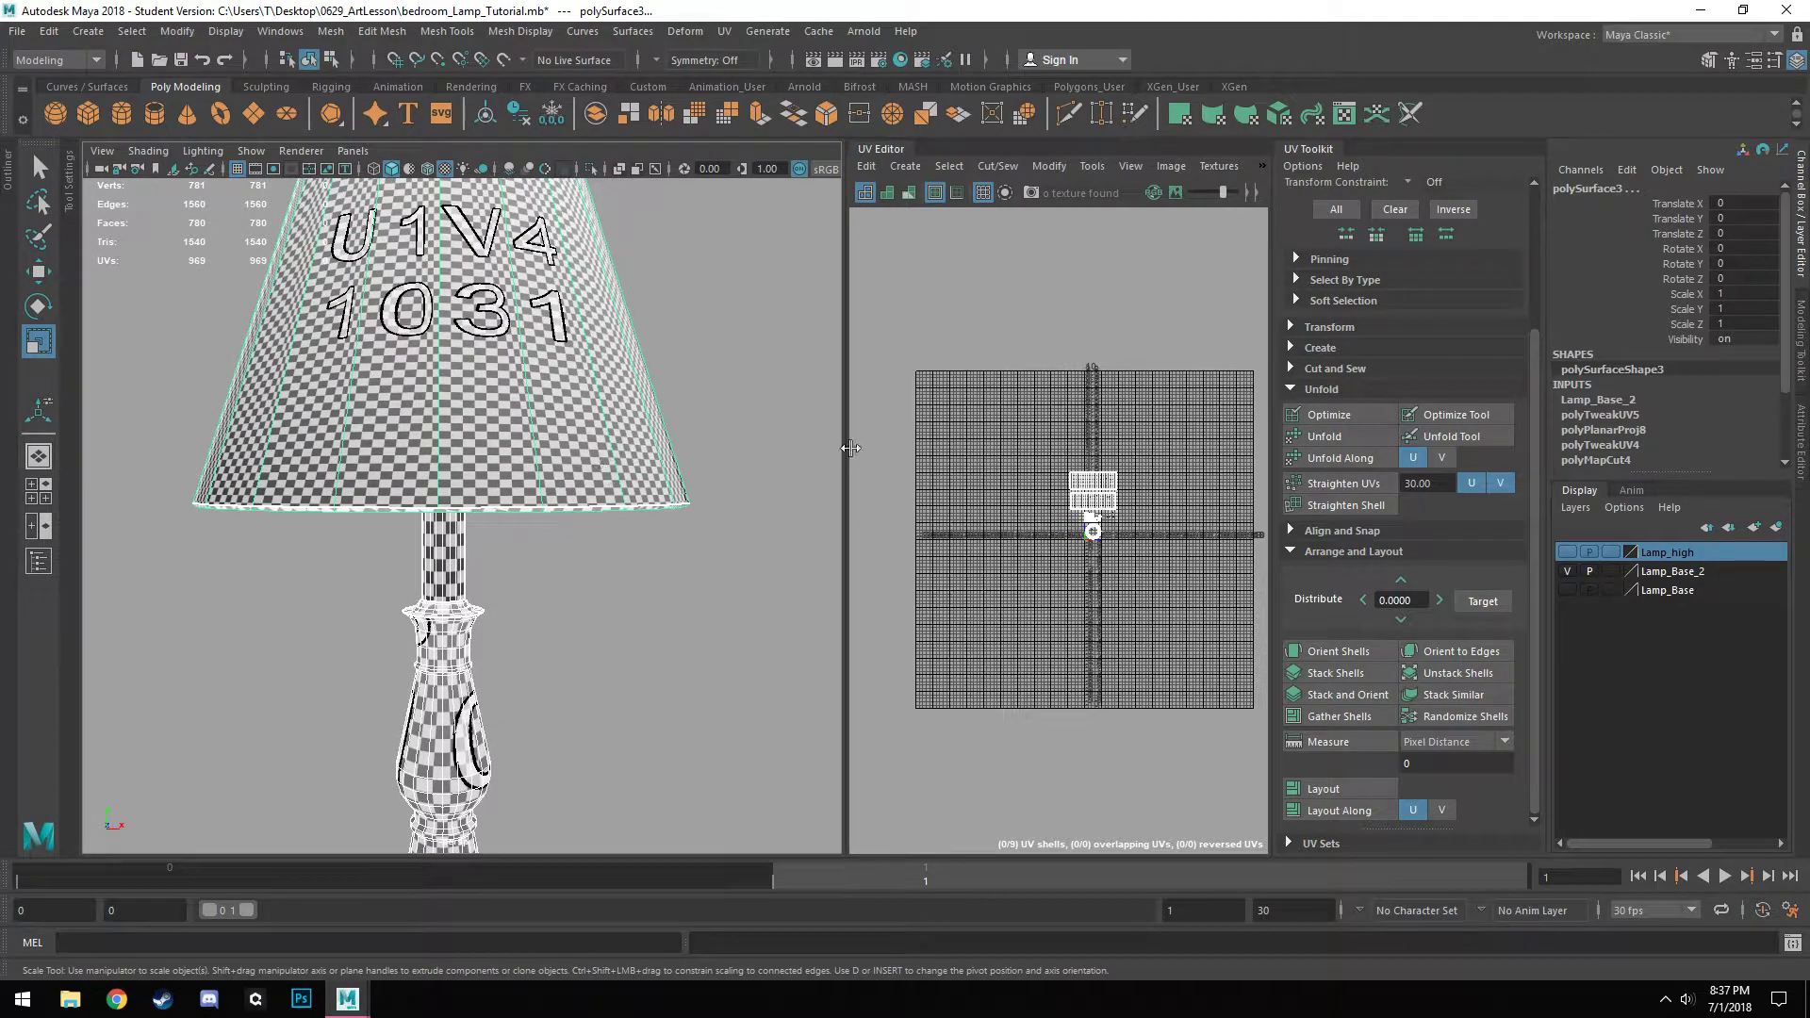
scroll(646, 584, up, 3)
scroll(647, 584, down, 3)
alt+middle_drag(640, 643, 661, 405)
alt+drag(650, 461, 671, 688)
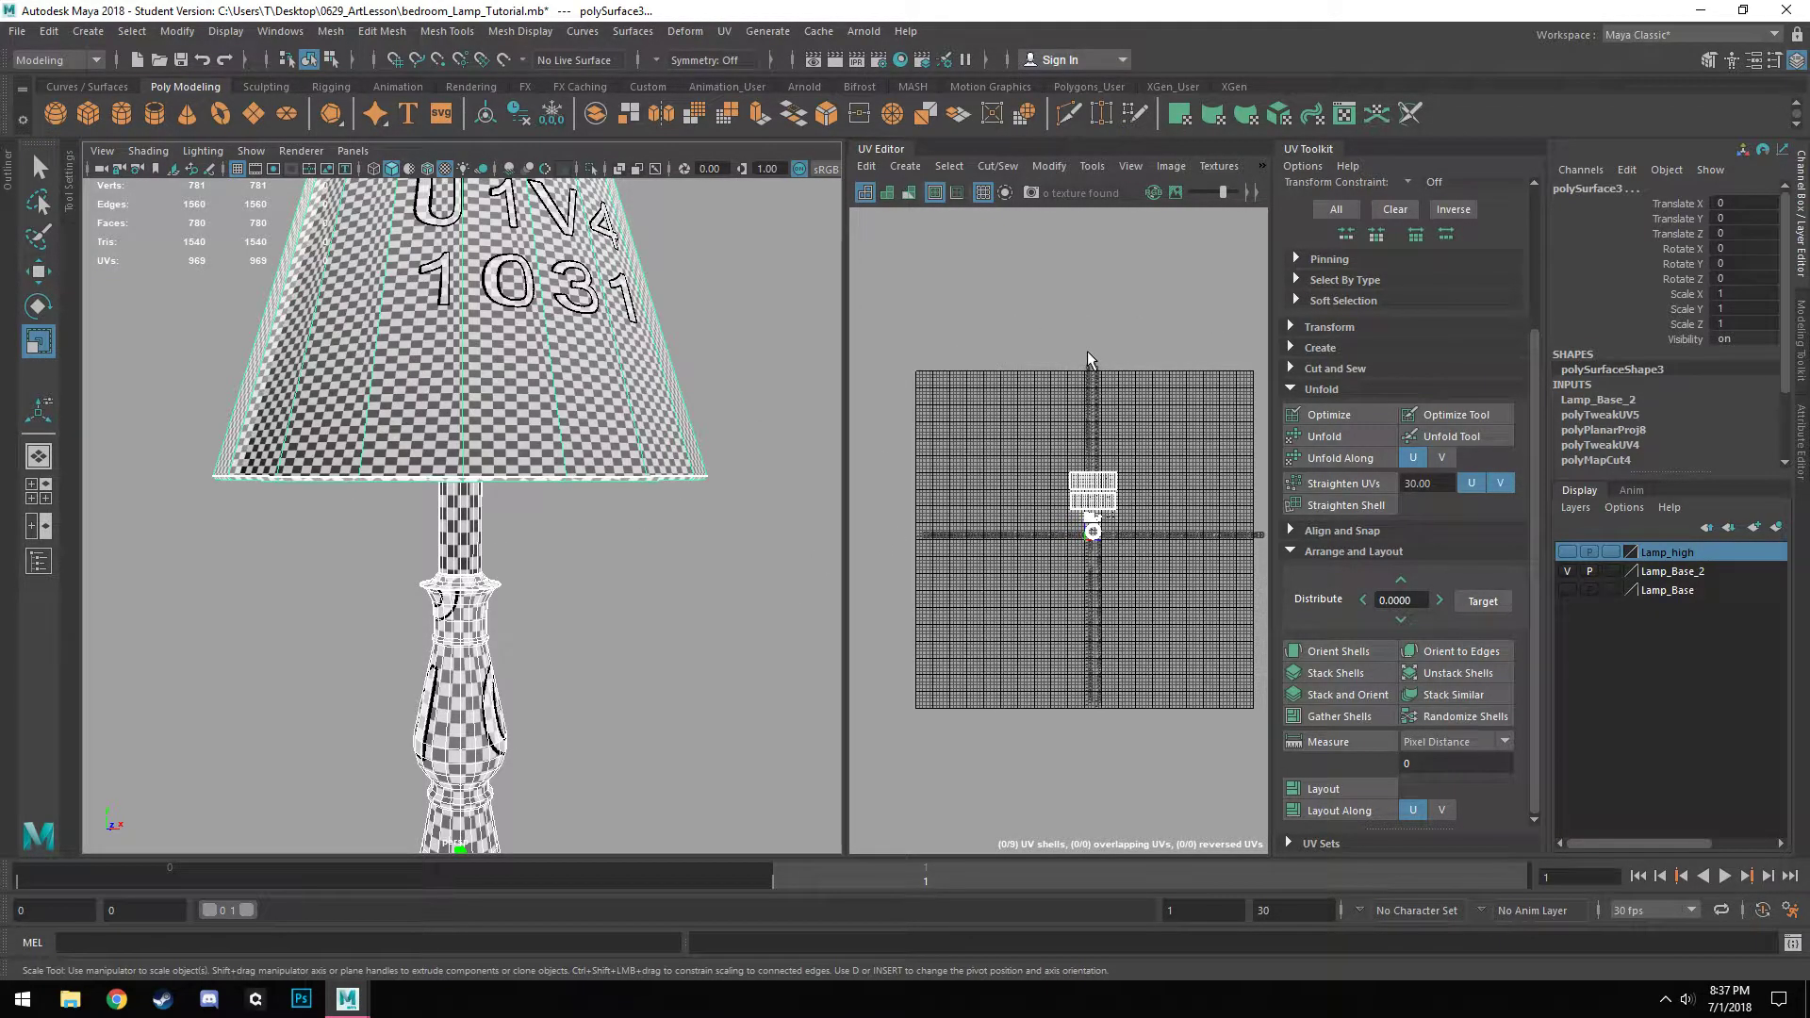
right_drag(1091, 378, 1090, 407)
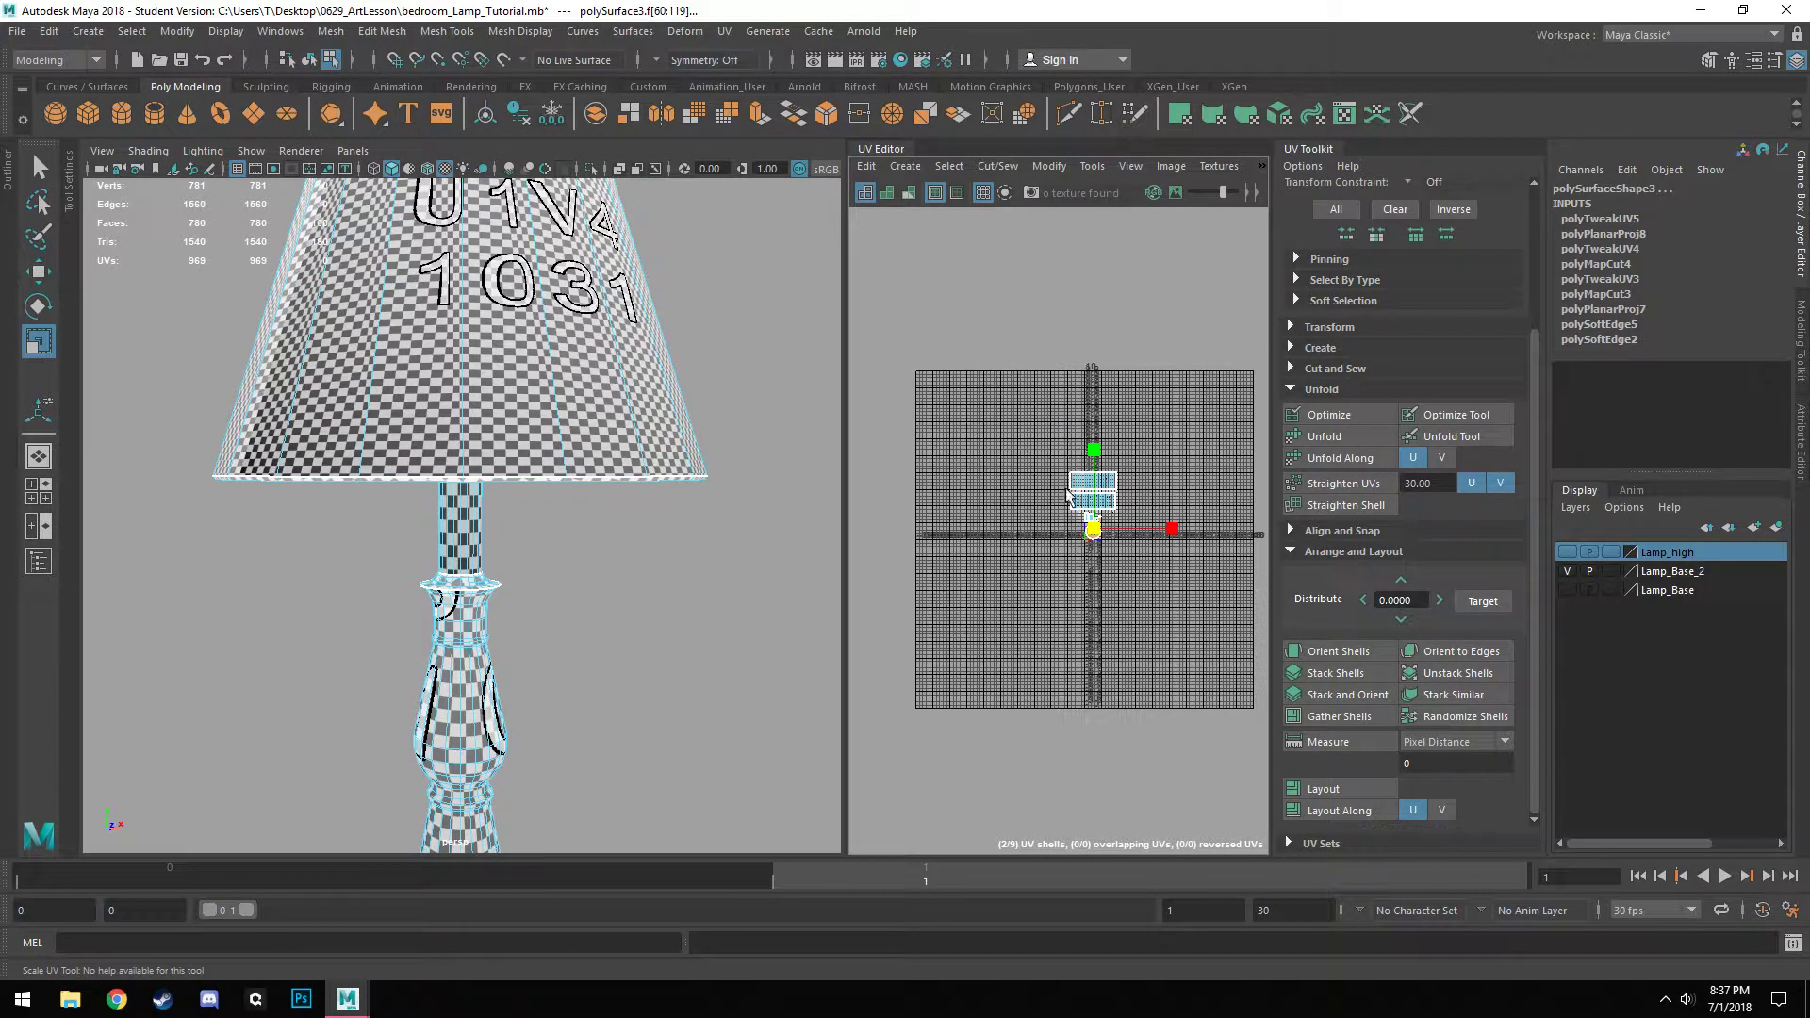
double_click(597, 399)
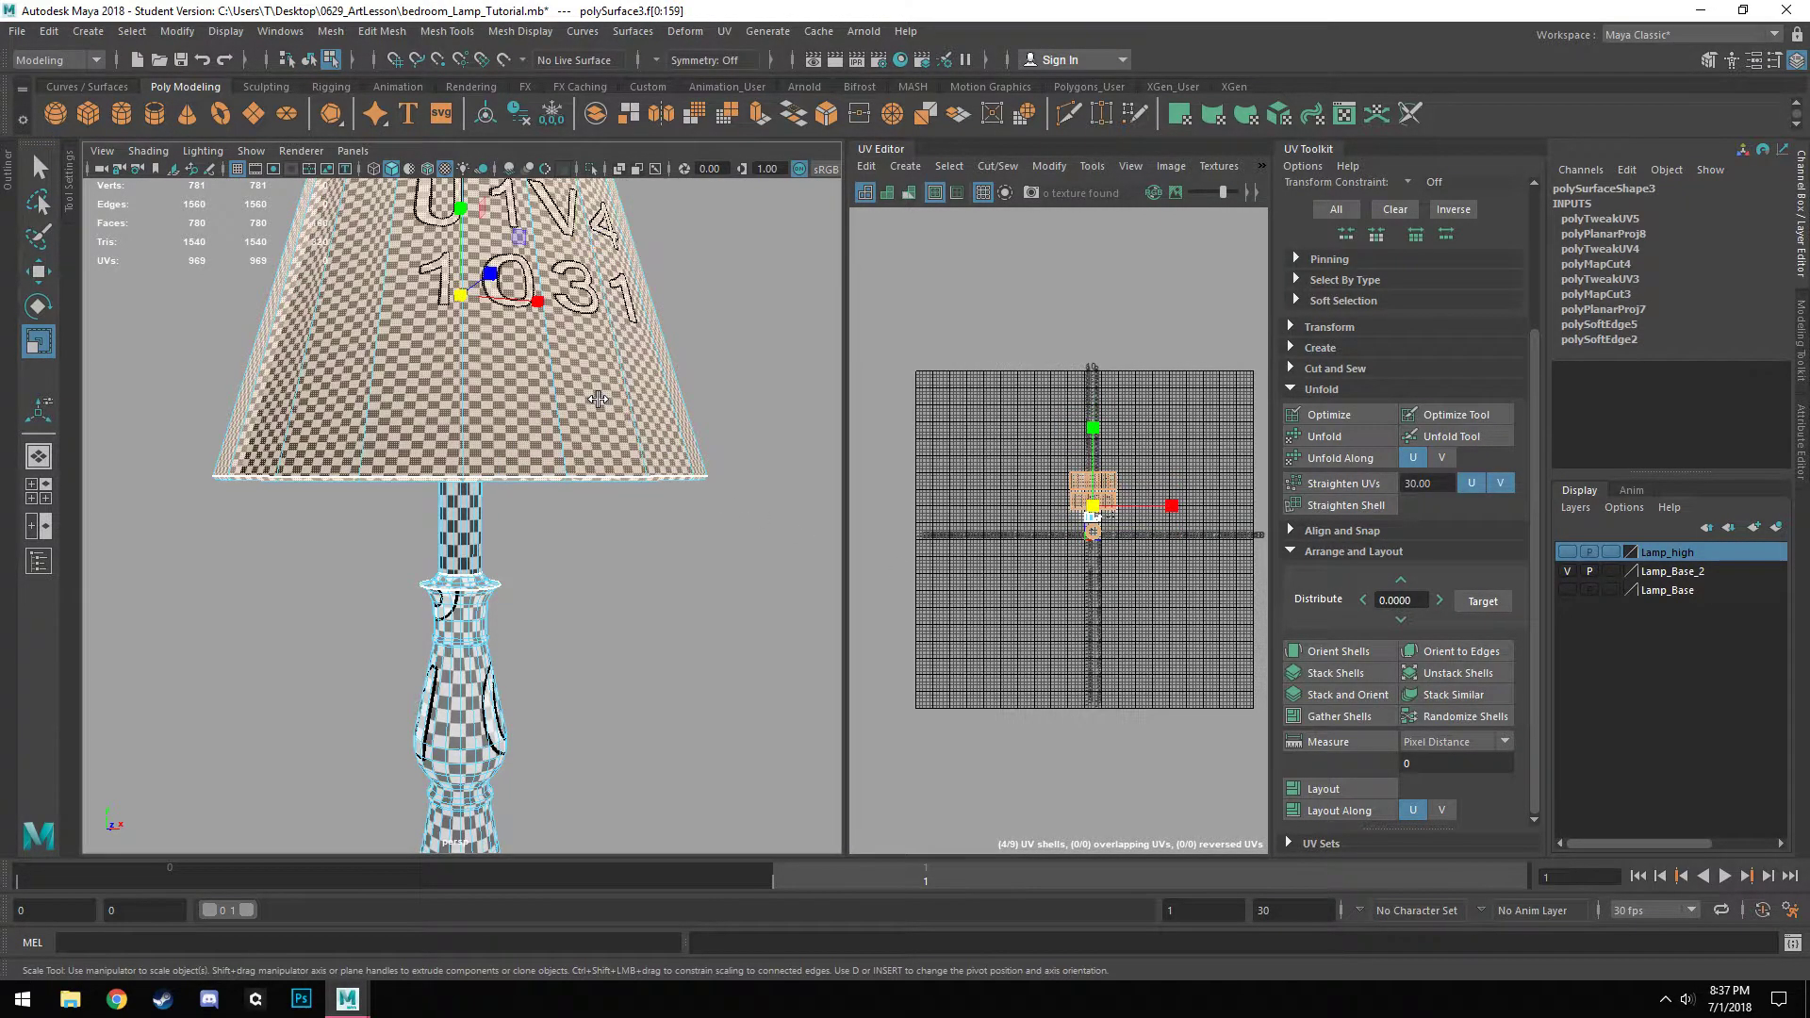
double_click(473, 636)
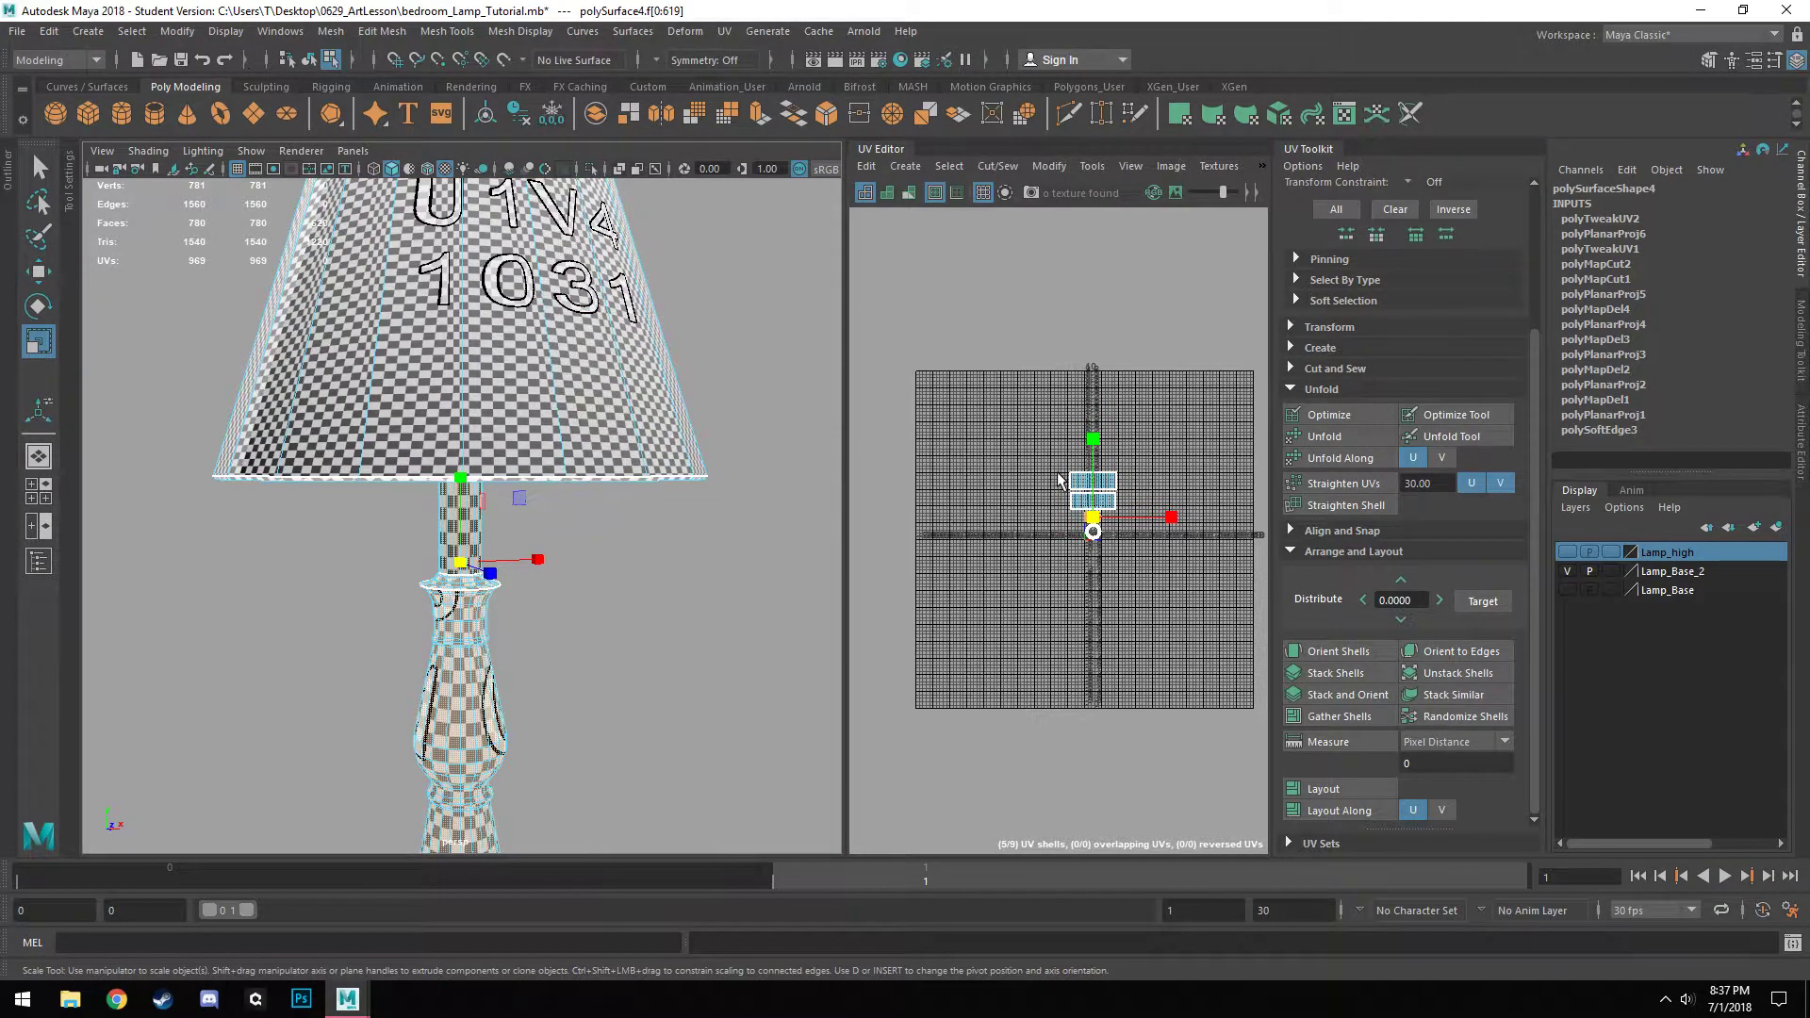
scroll(1066, 502, up, 5)
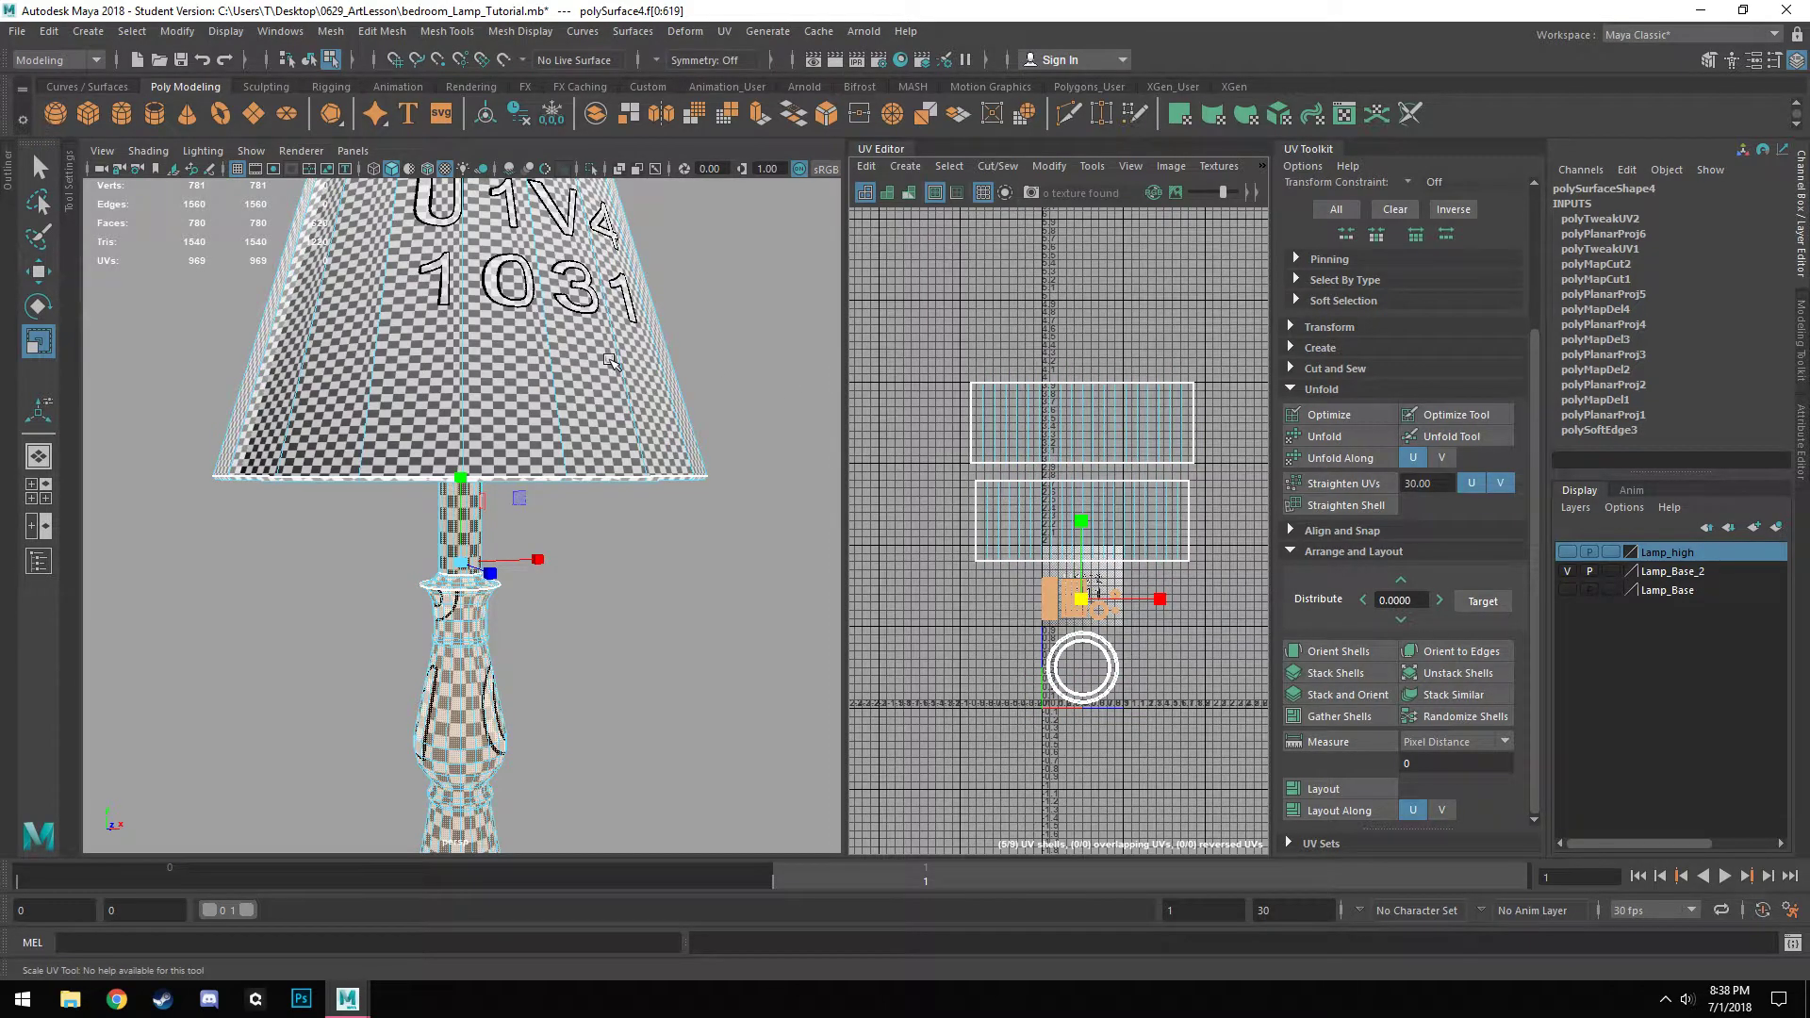
Select all of the lampshade's UV shells and scale them down uniformly to match the lamp base's checker size.
click(624, 403)
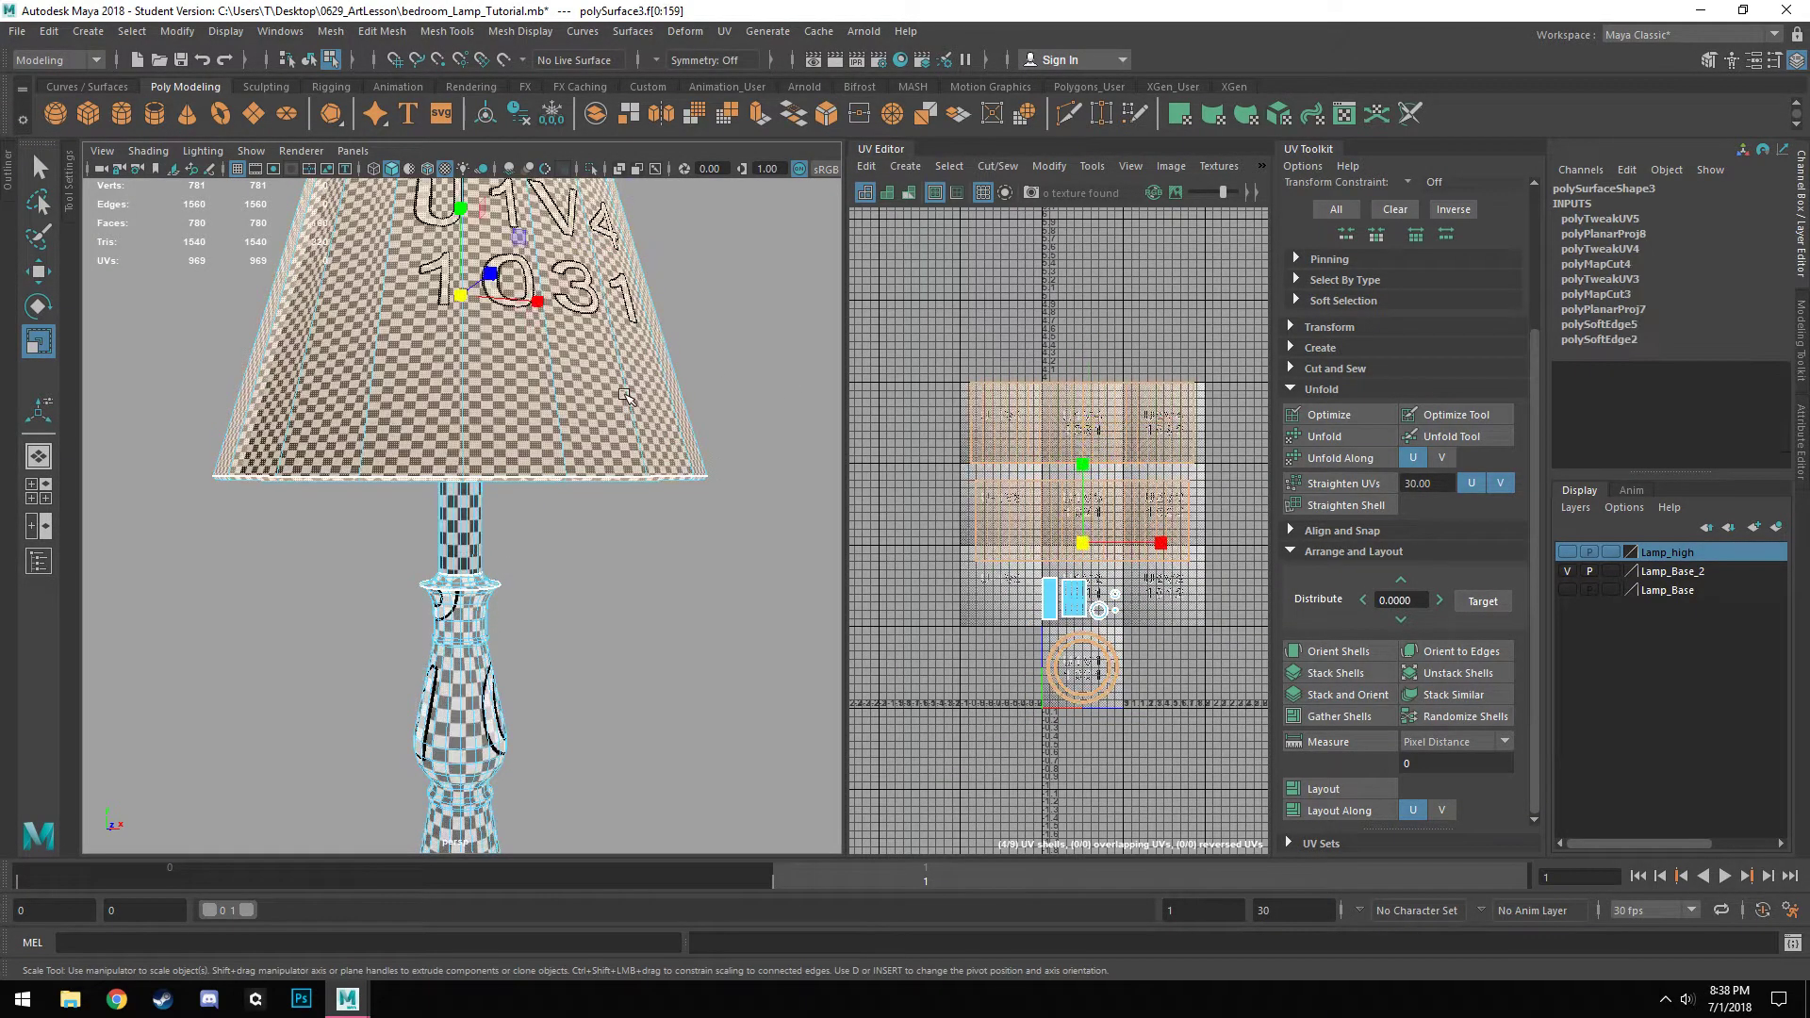
alt+drag(626, 546, 687, 557)
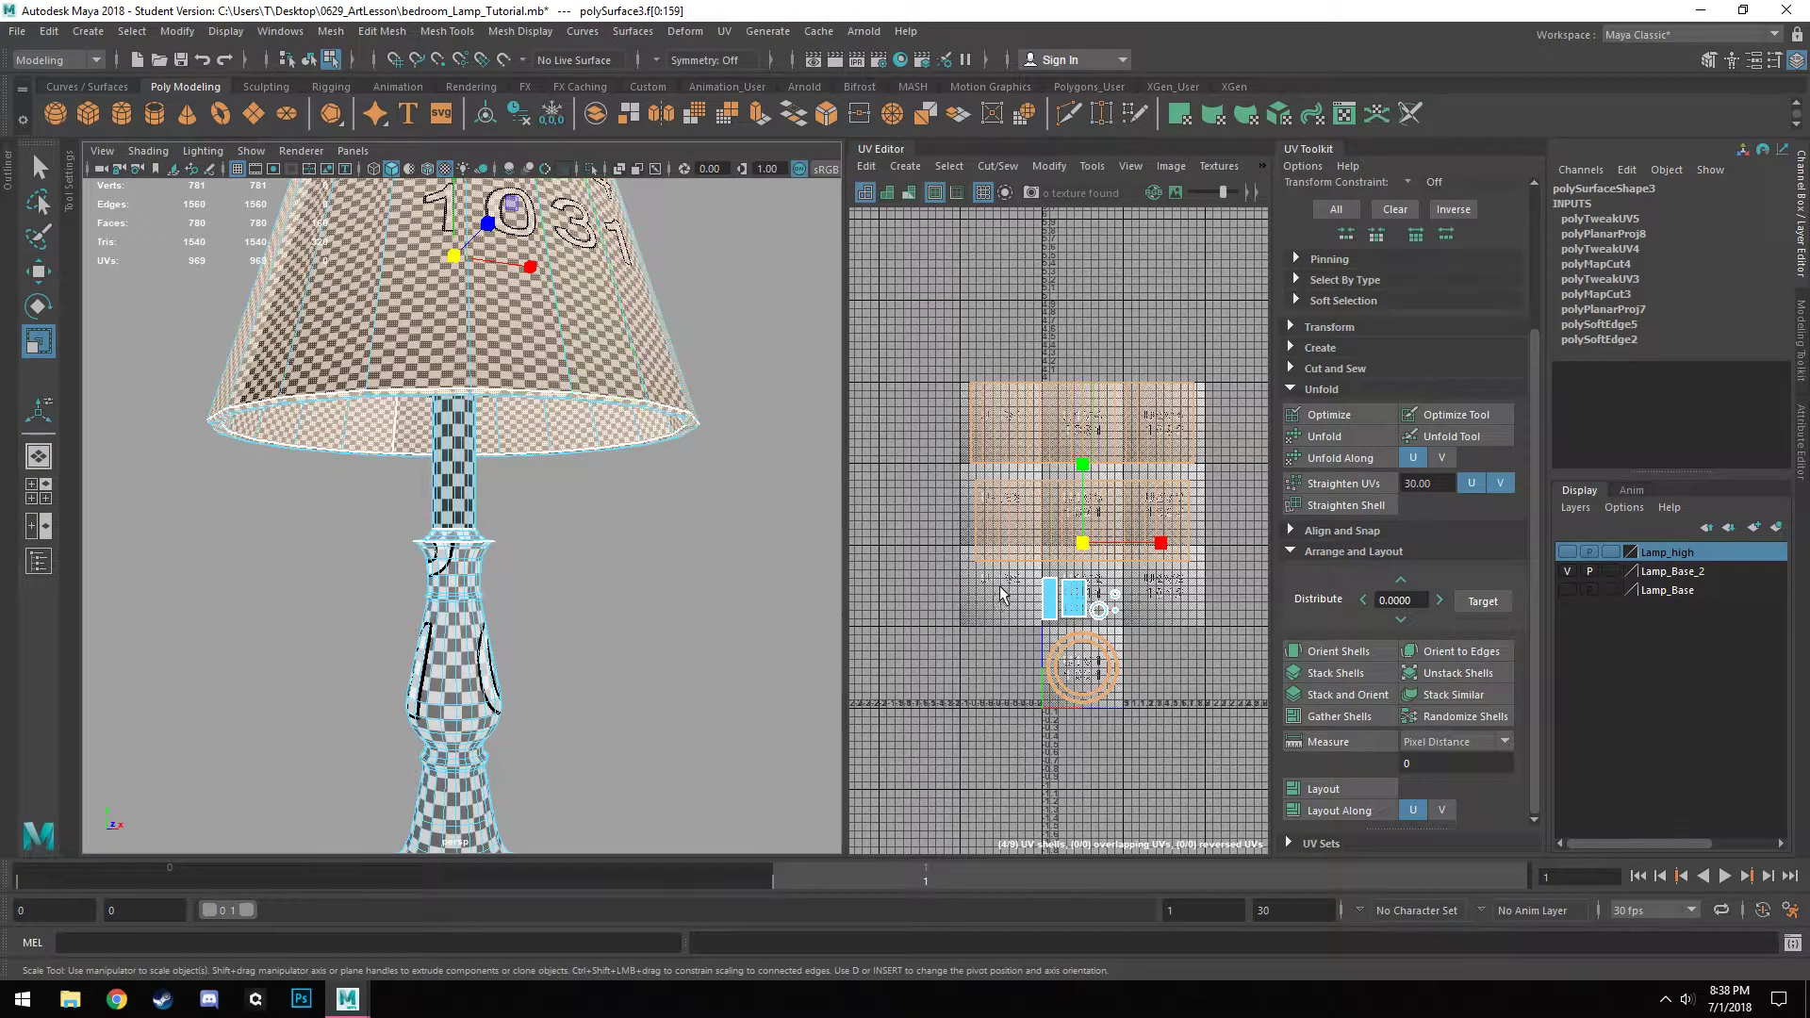
click(1088, 544)
drag(1088, 547, 1056, 584)
alt+drag(541, 678, 597, 604)
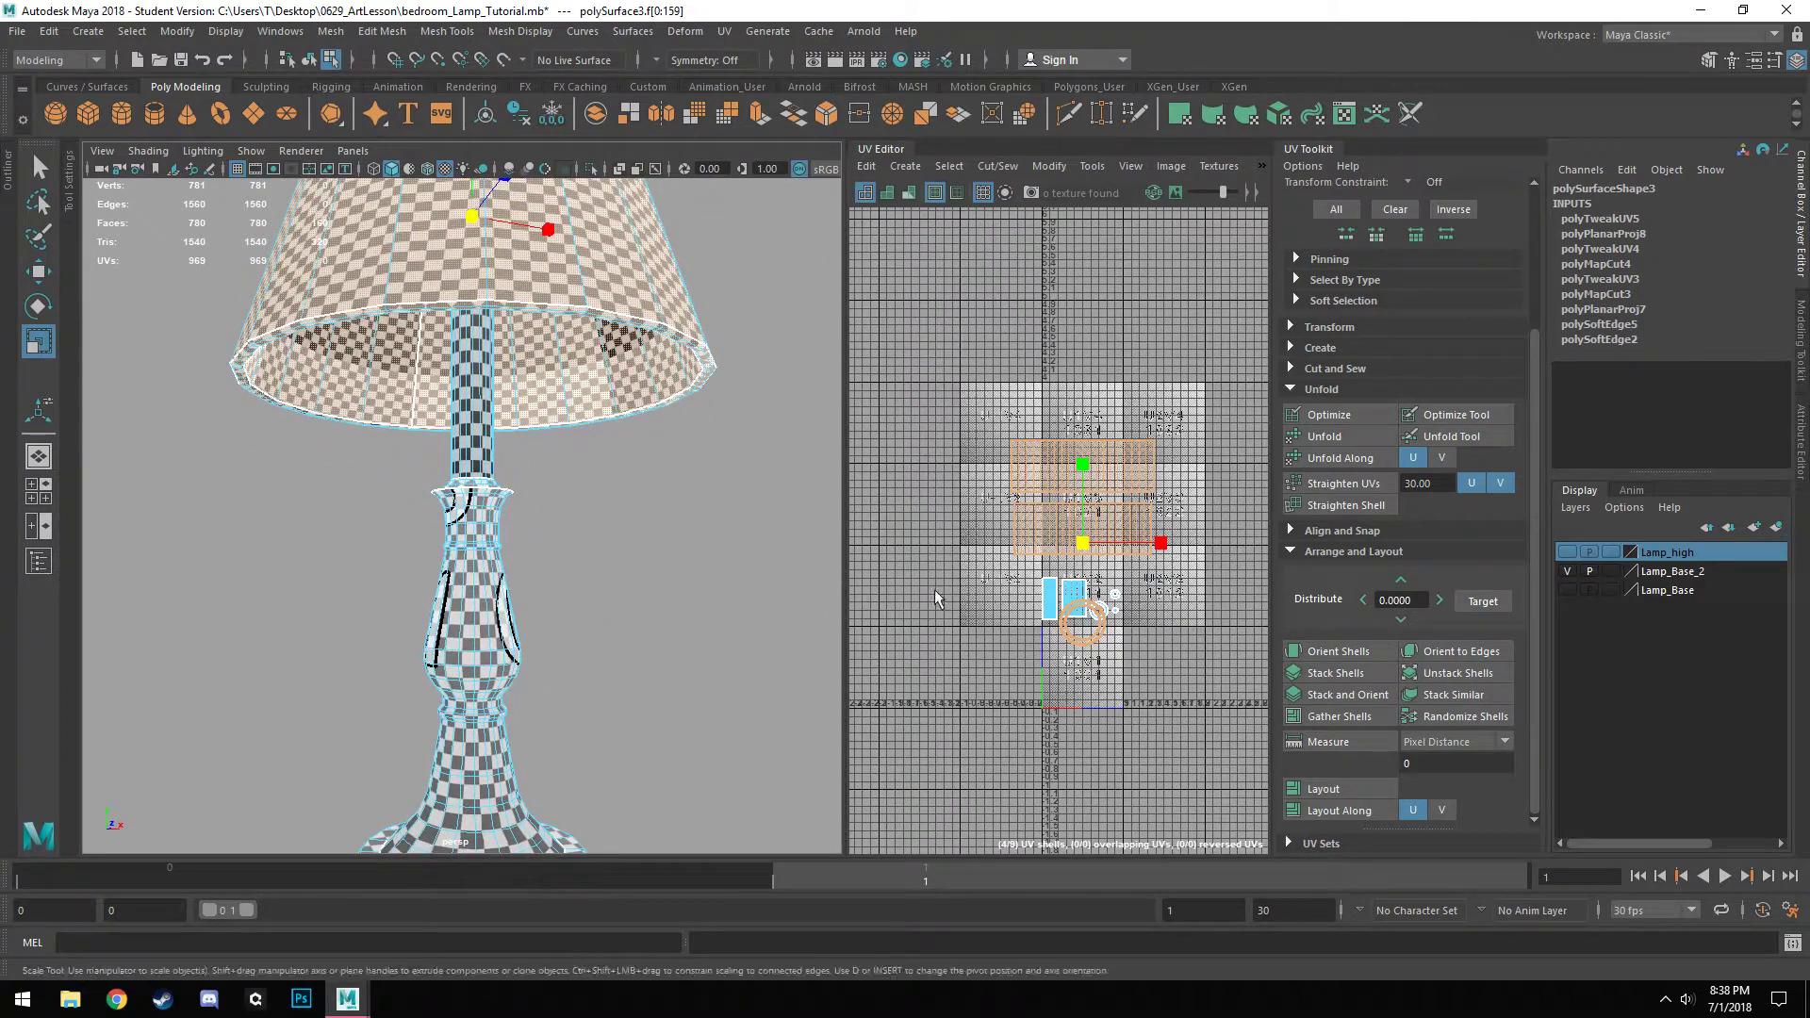
Select the UV shell of the lampshade's inner wall and scale it down uniformly.
scroll(598, 536, up, 5)
alt+middle_drag(599, 486, 449, 703)
alt+drag(449, 703, 499, 645)
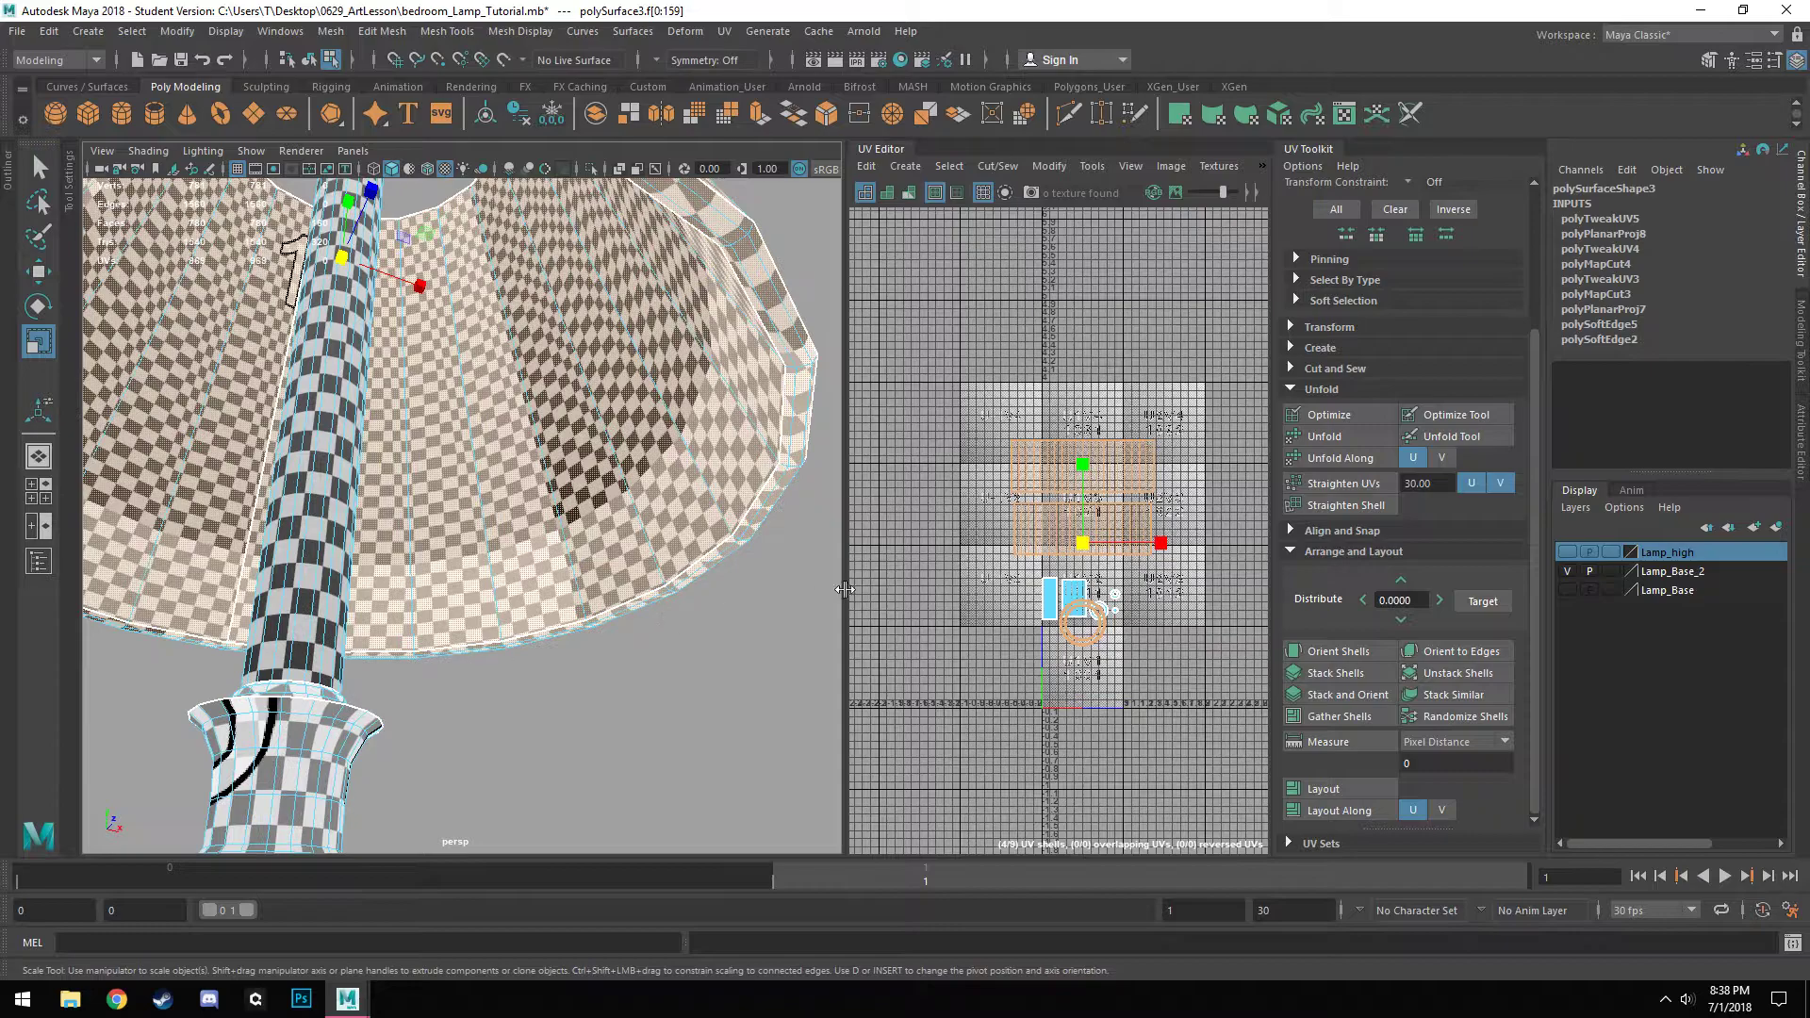
click(1041, 530)
drag(1082, 529, 1066, 559)
scroll(578, 565, down, 10)
alt+drag(578, 565, 527, 662)
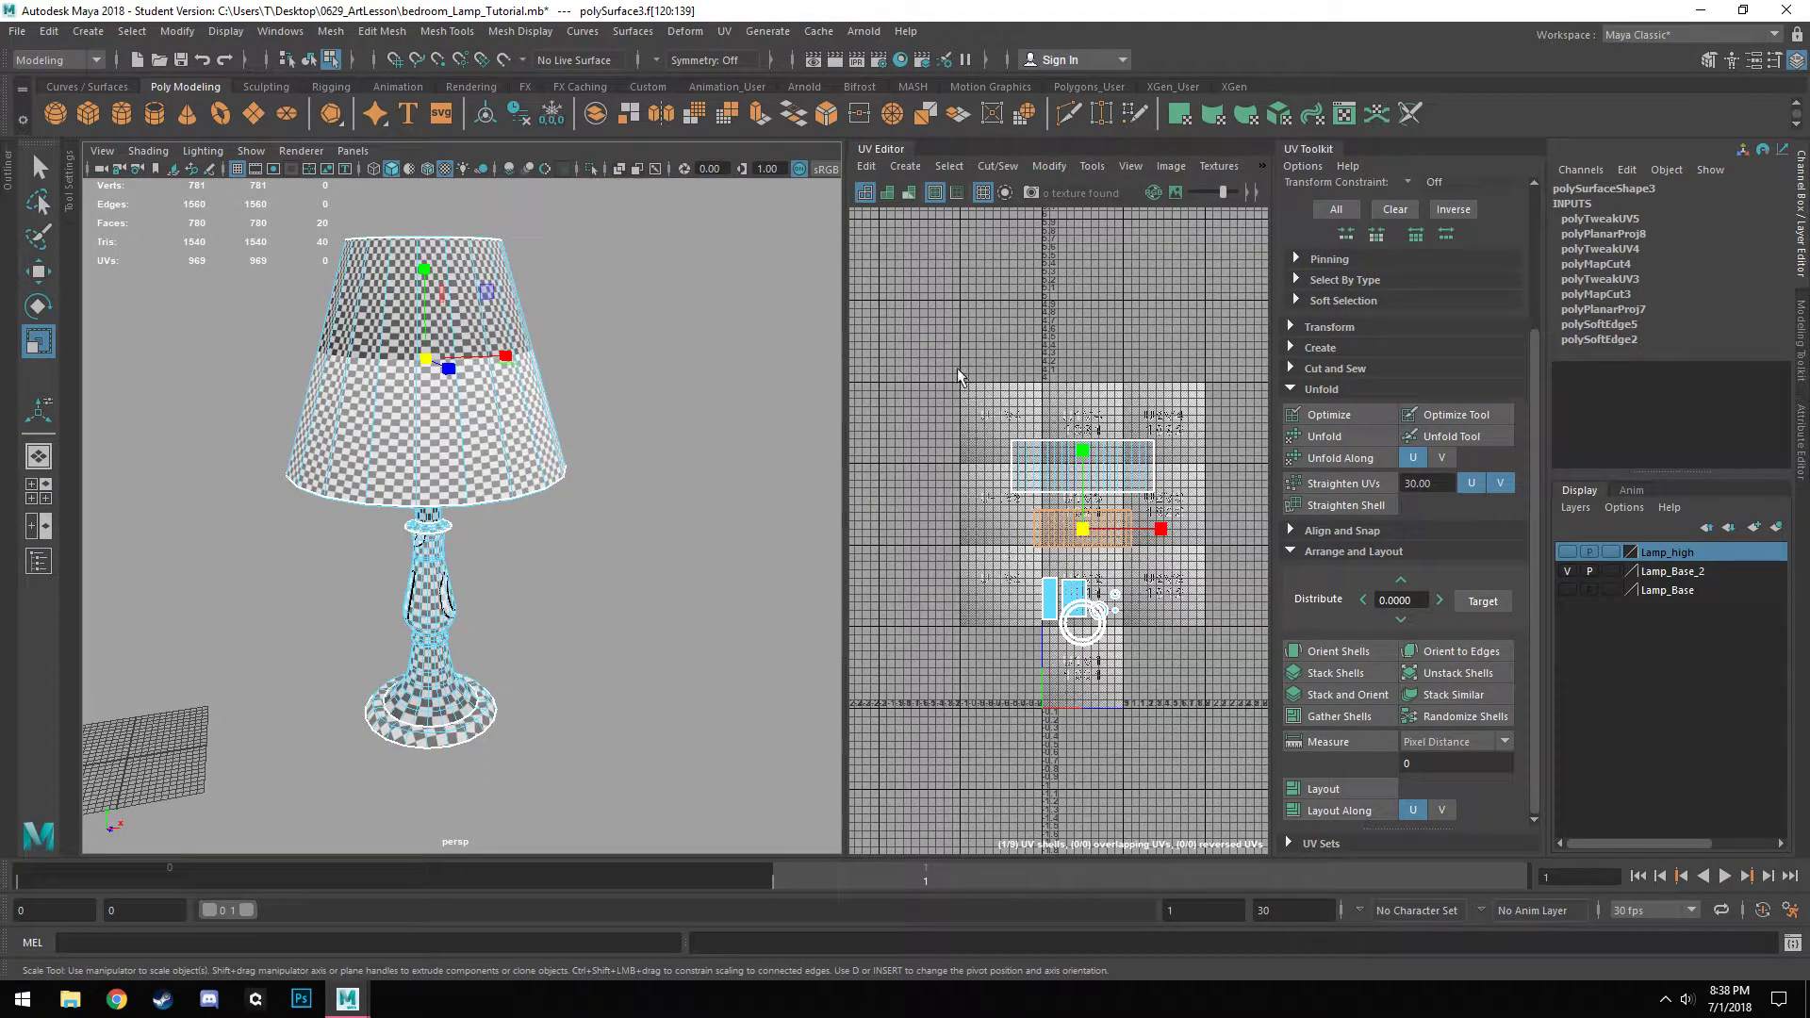
Select all UV shells of the lamp base and lampshade and lay them out together in the 0 to 1 UV tile.
drag(940, 347, 1226, 733)
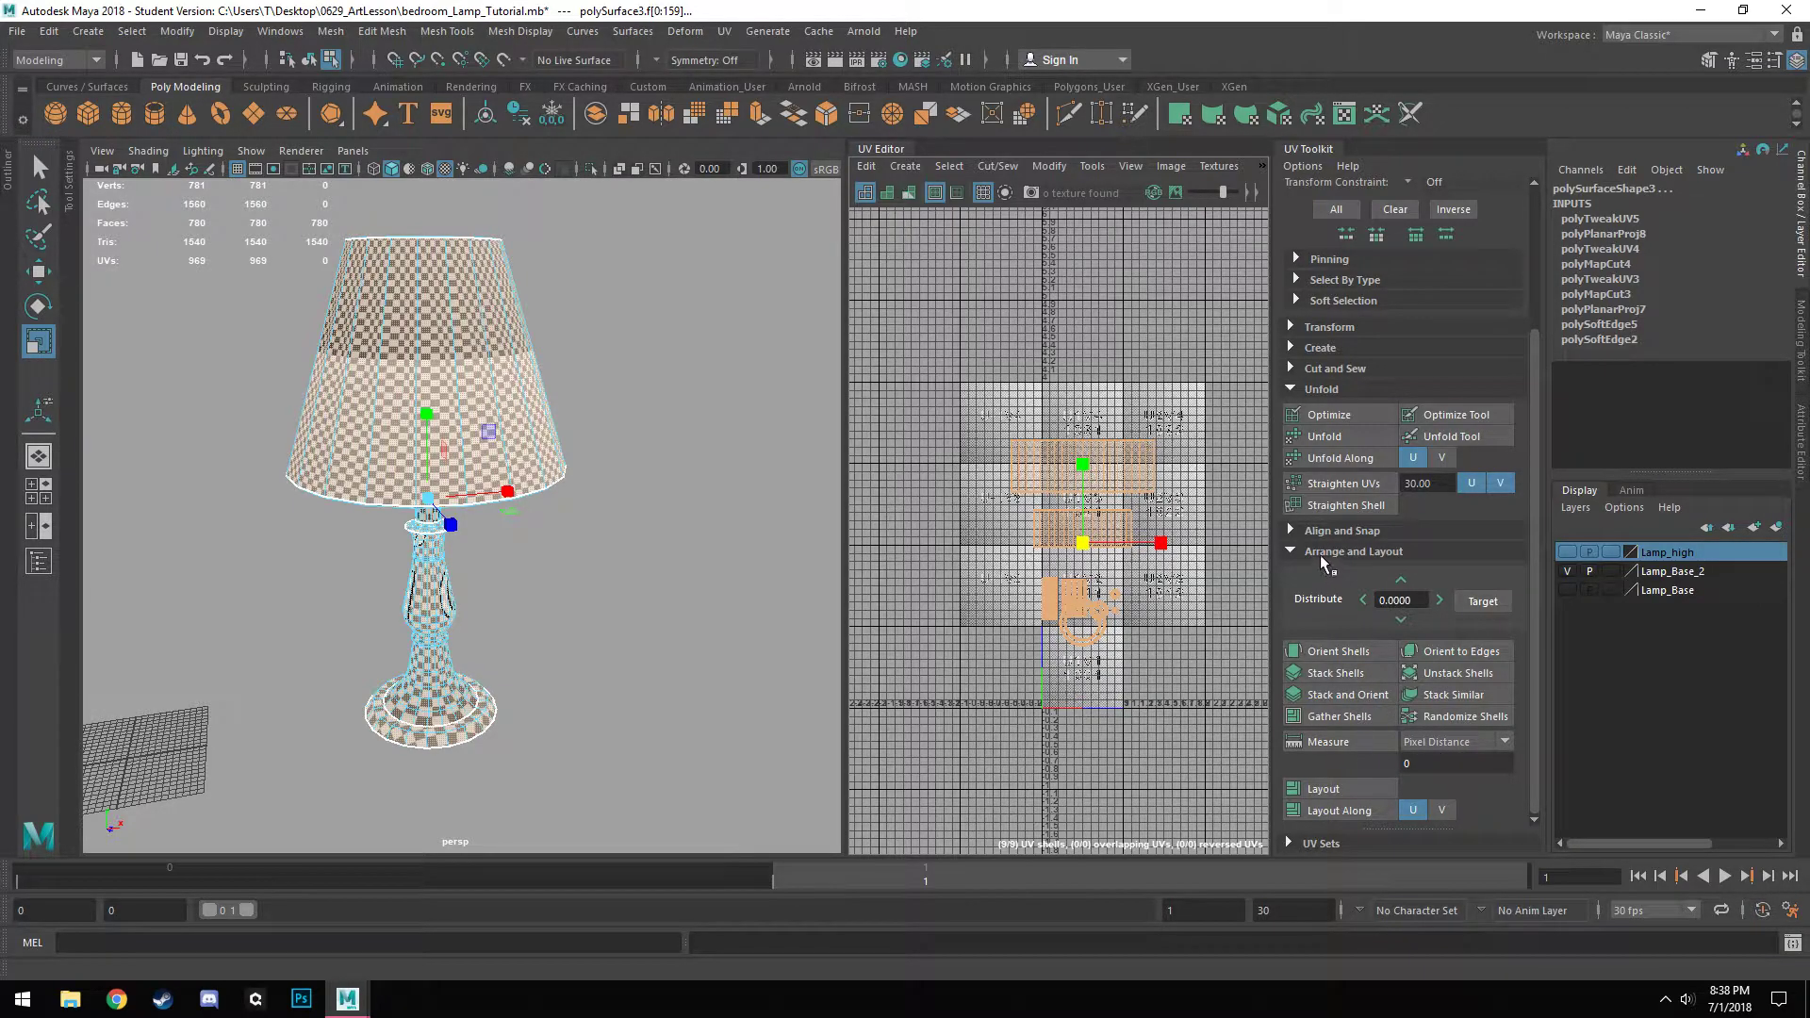
click(1358, 790)
scroll(1098, 719, up, 4)
scroll(1098, 719, up, 2)
scroll(1103, 660, up, 2)
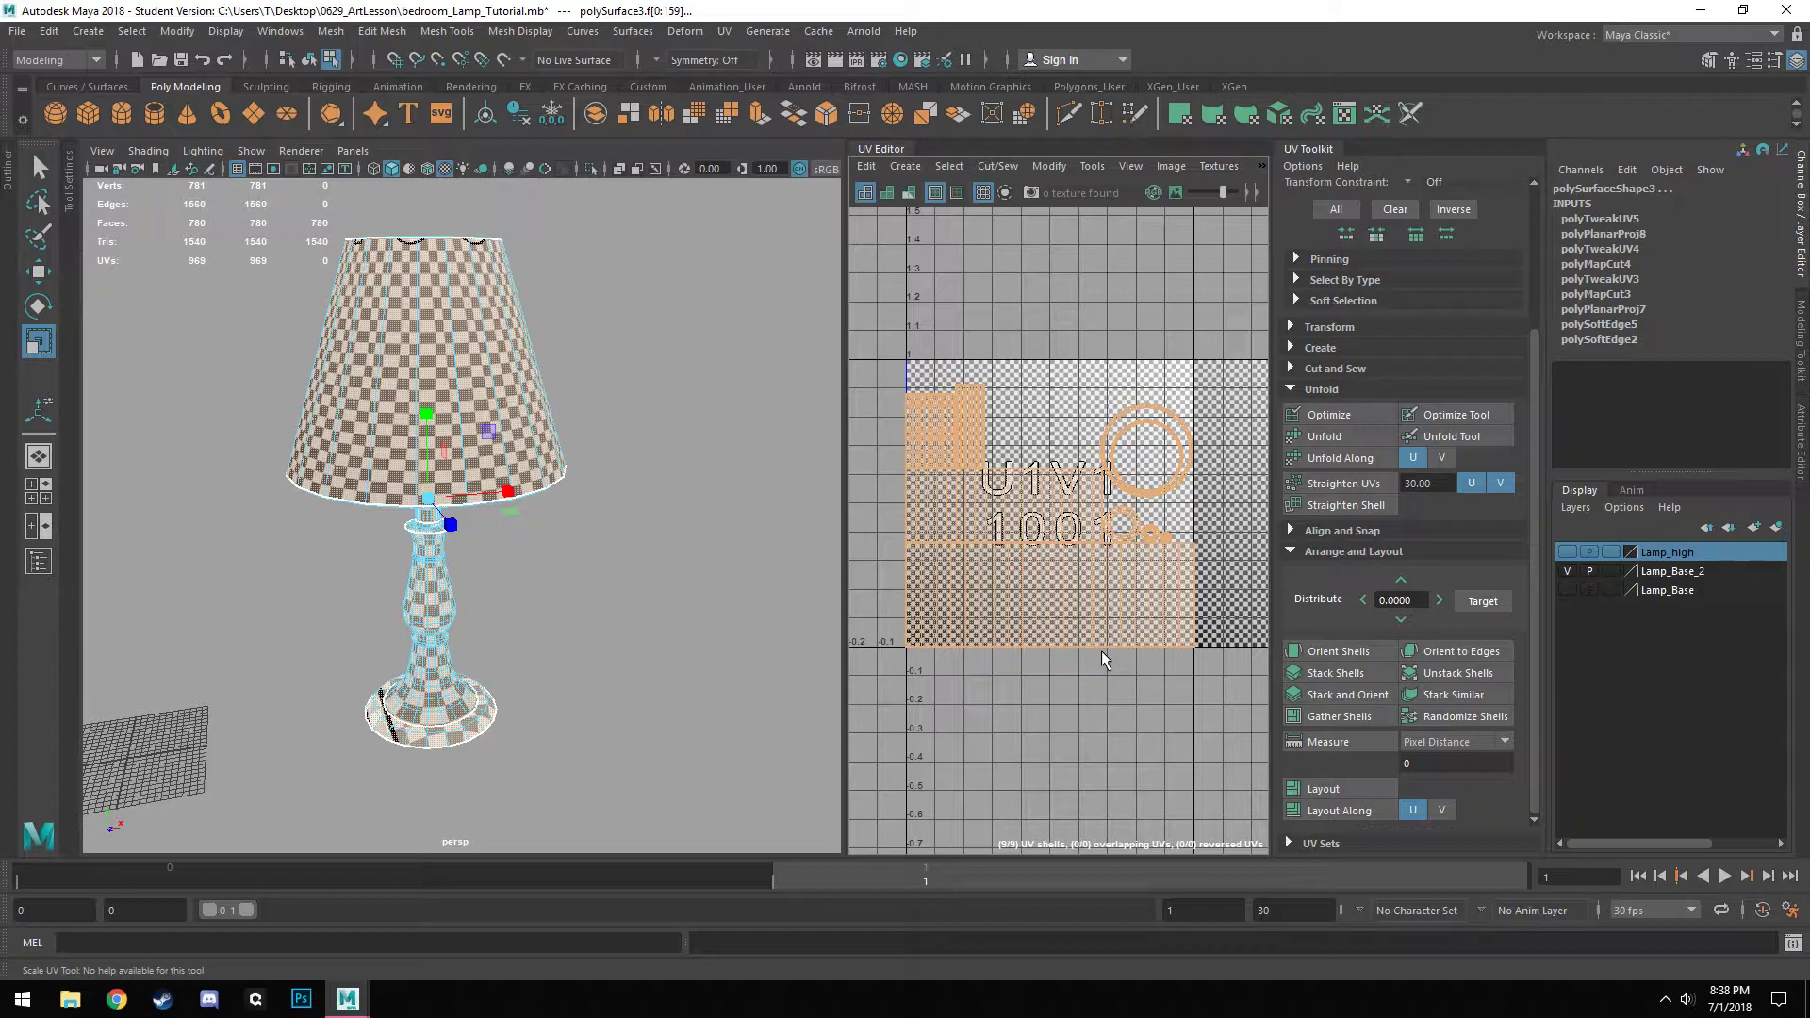
scroll(1108, 649, down, 2)
scroll(1108, 649, up, 3)
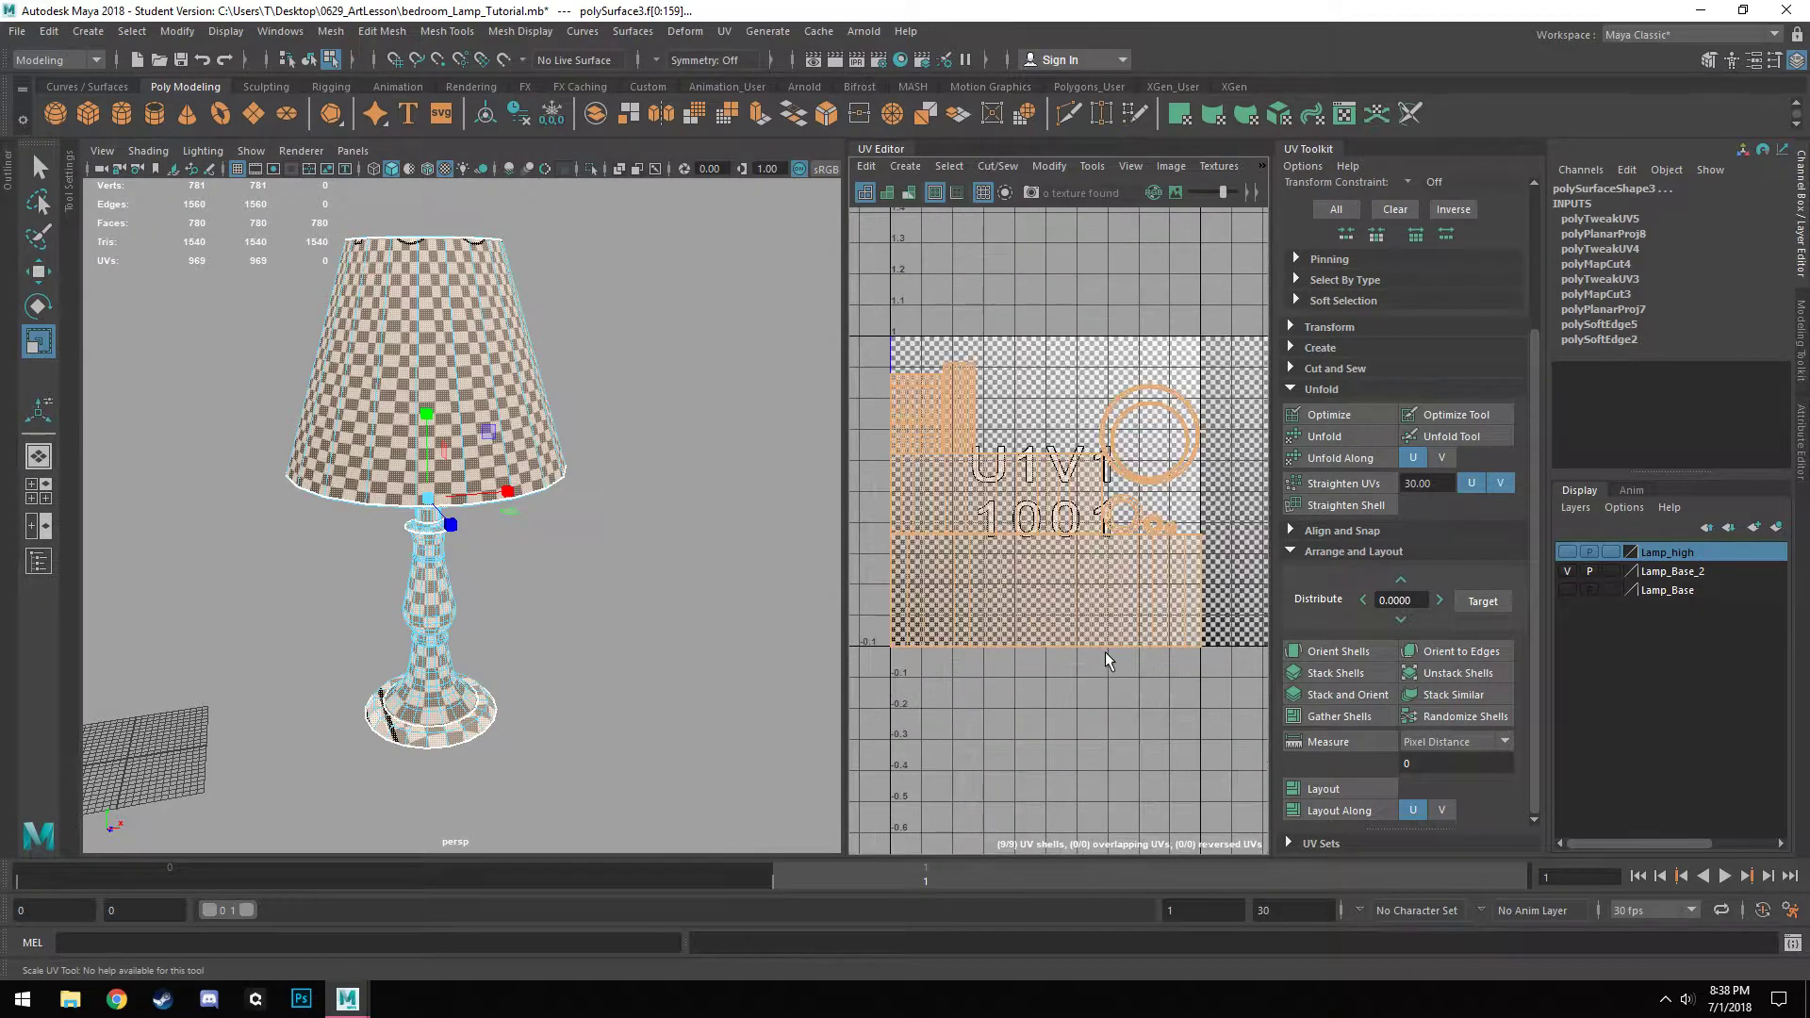
mouse_move(1056, 622)
alt+middle_down()
mouse_move(1056, 686)
mouse_move(1082, 626)
mouse_move(1051, 637)
alt+middle_up()
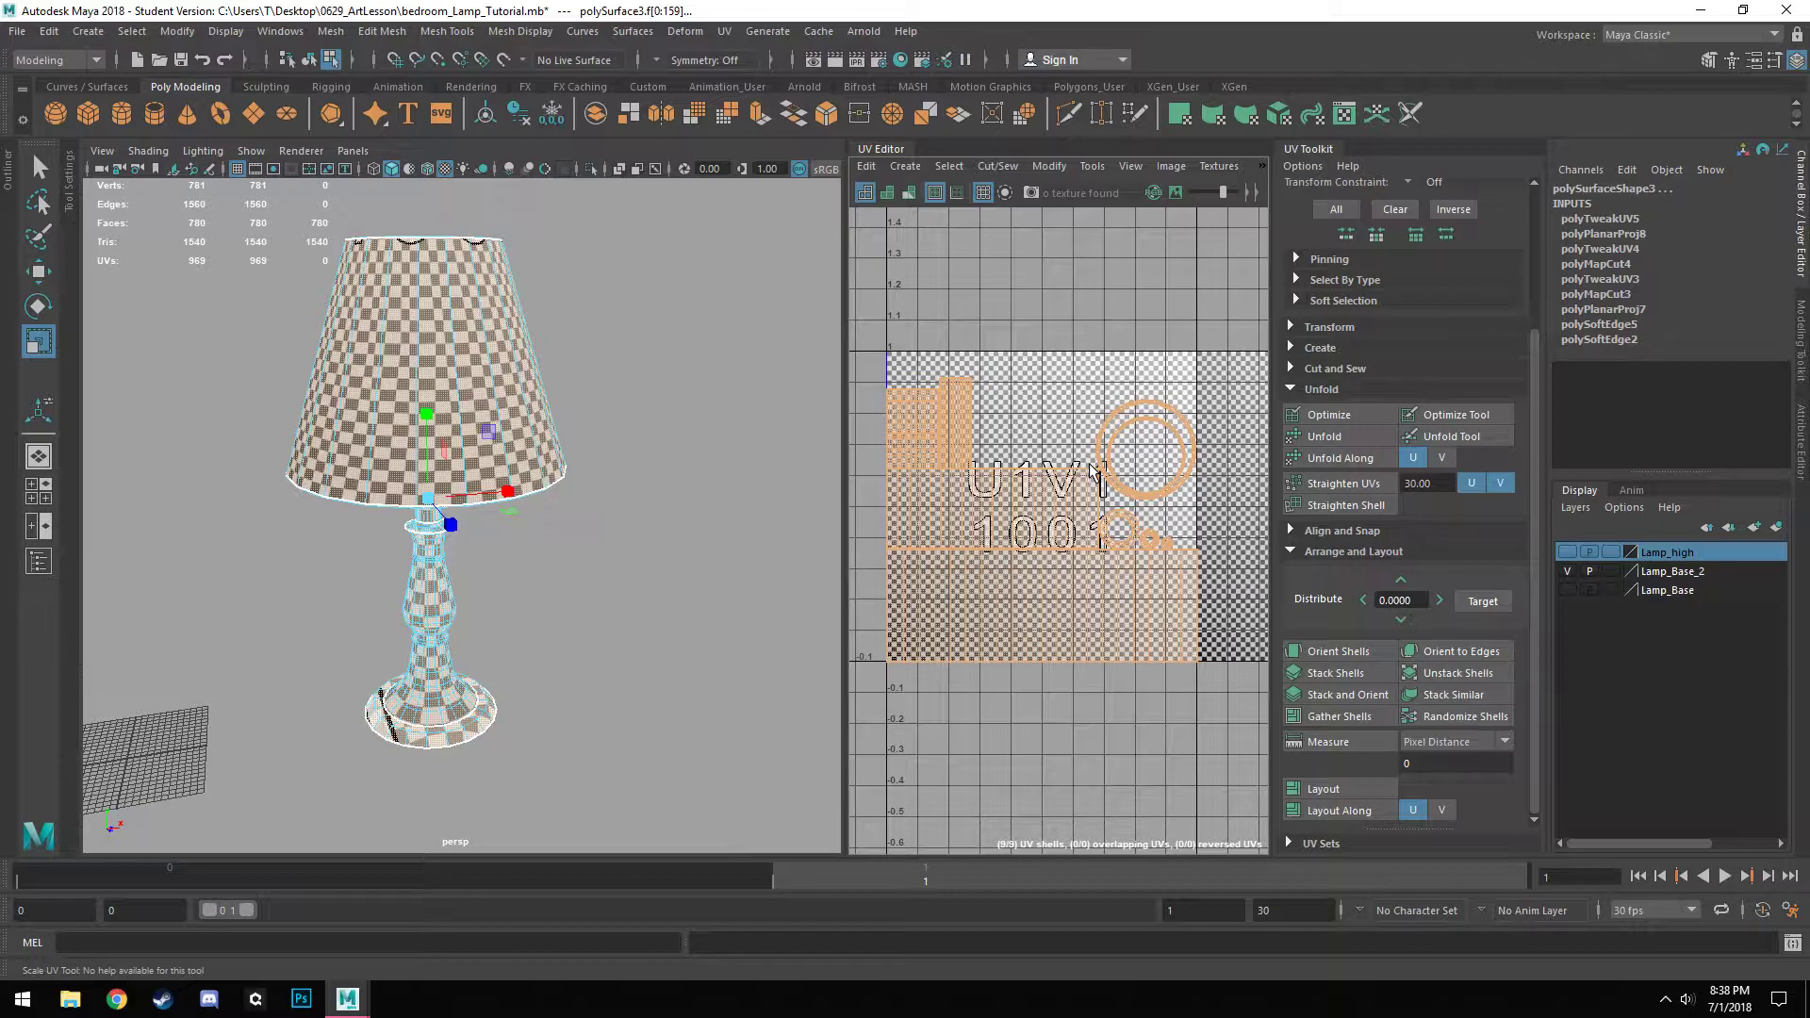
Examine the checker pattern on the lamp base, foot and lampshade from several angles.
alt+right_drag(517, 659, 638, 556)
scroll(638, 554, up, 3)
alt+middle_drag(638, 554, 541, 506)
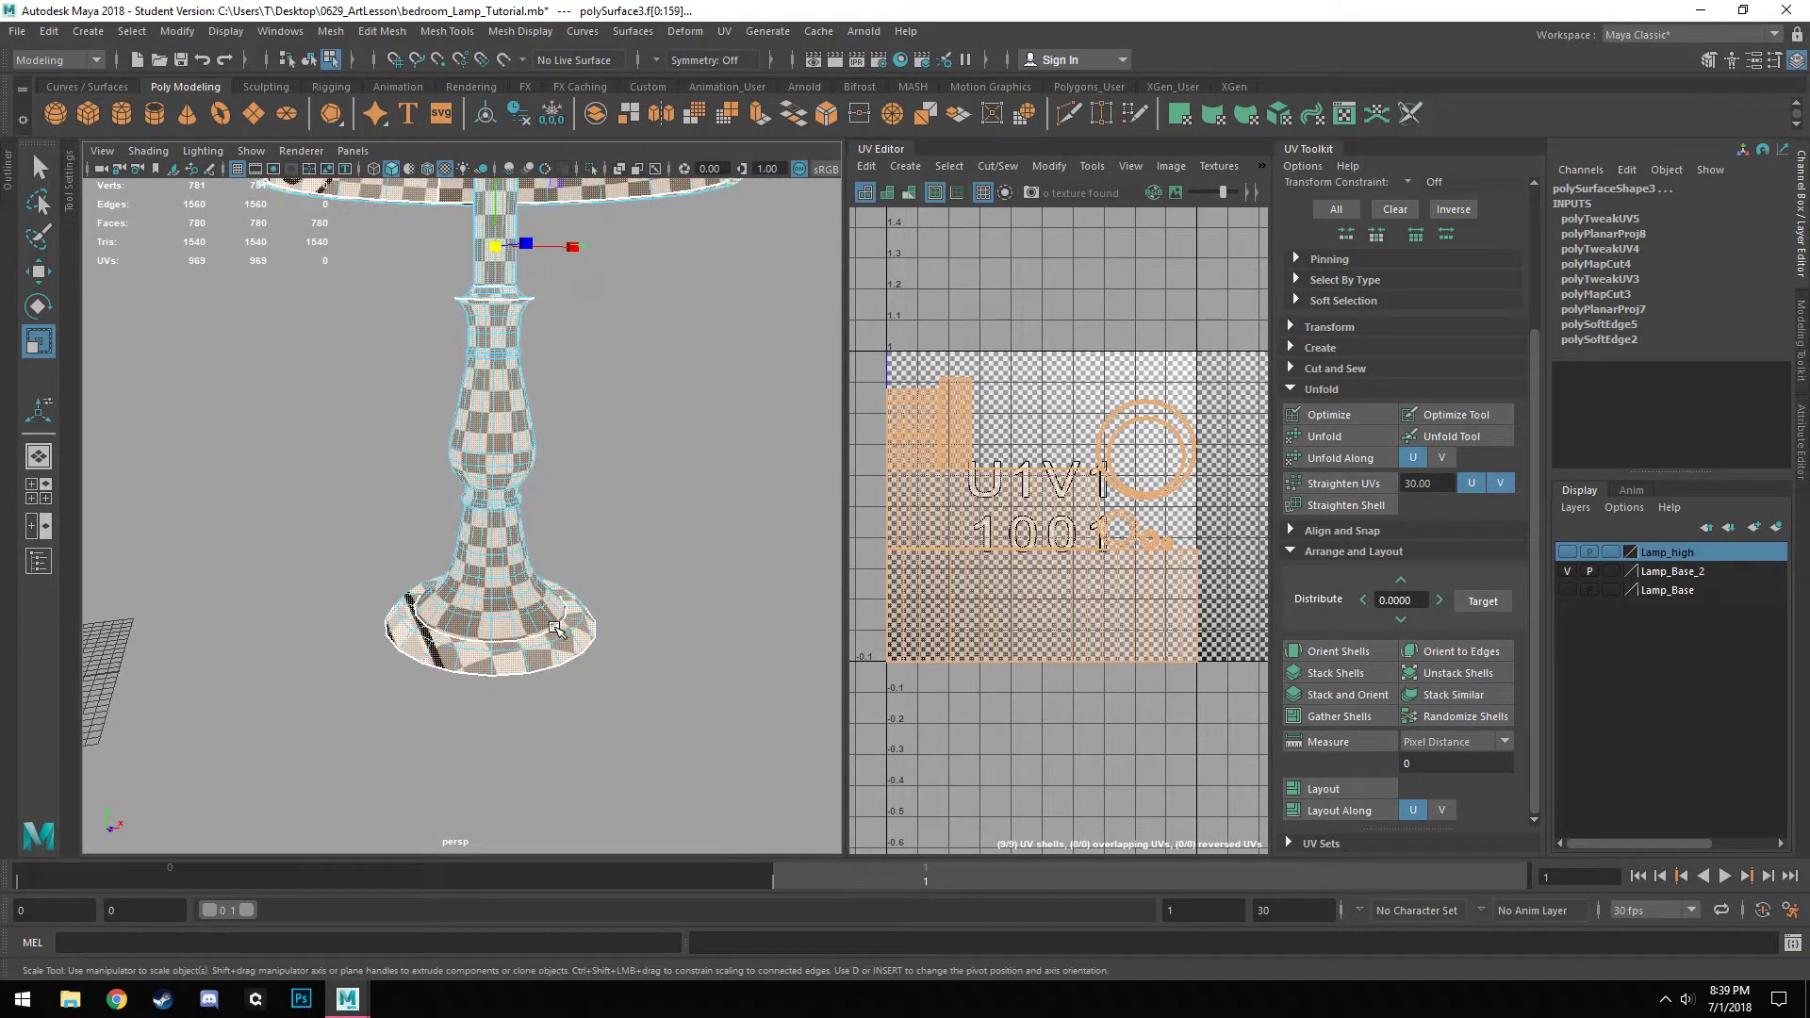
scroll(554, 628, up, 2)
alt+drag(470, 688, 516, 697)
scroll(494, 655, down, 2)
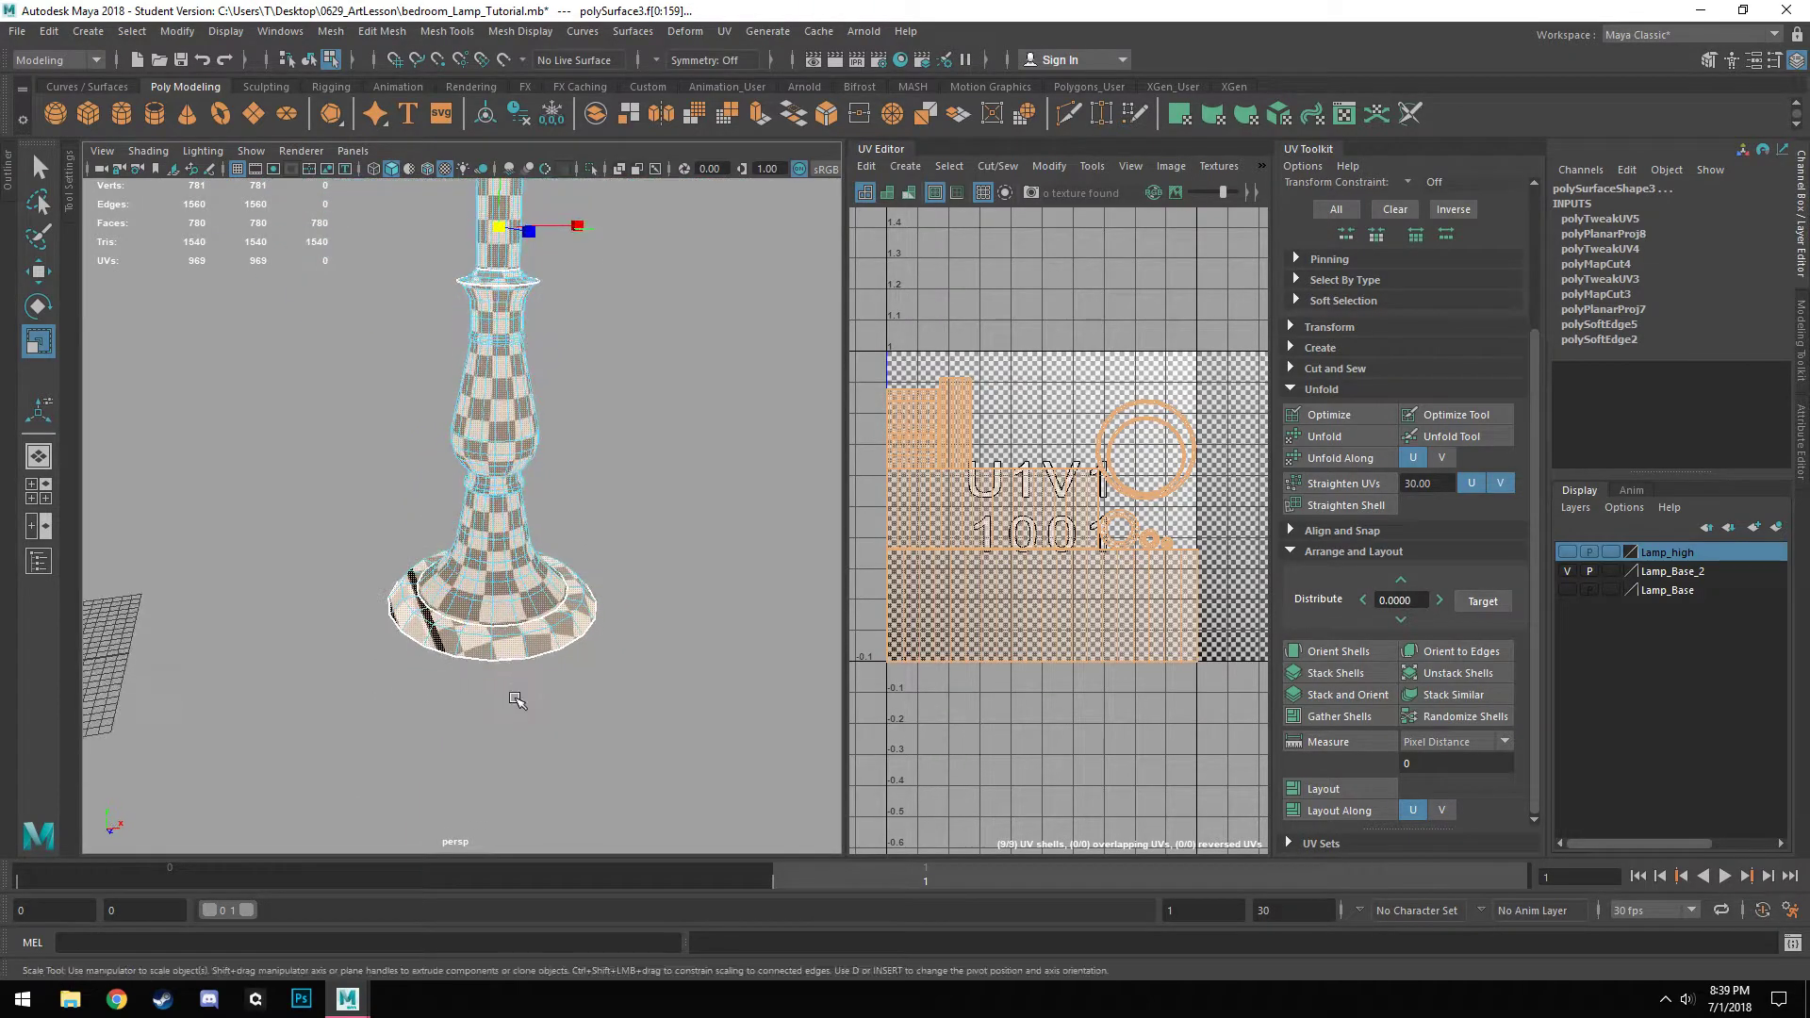
alt+middle_drag(537, 633, 515, 750)
alt+drag(516, 751, 466, 629)
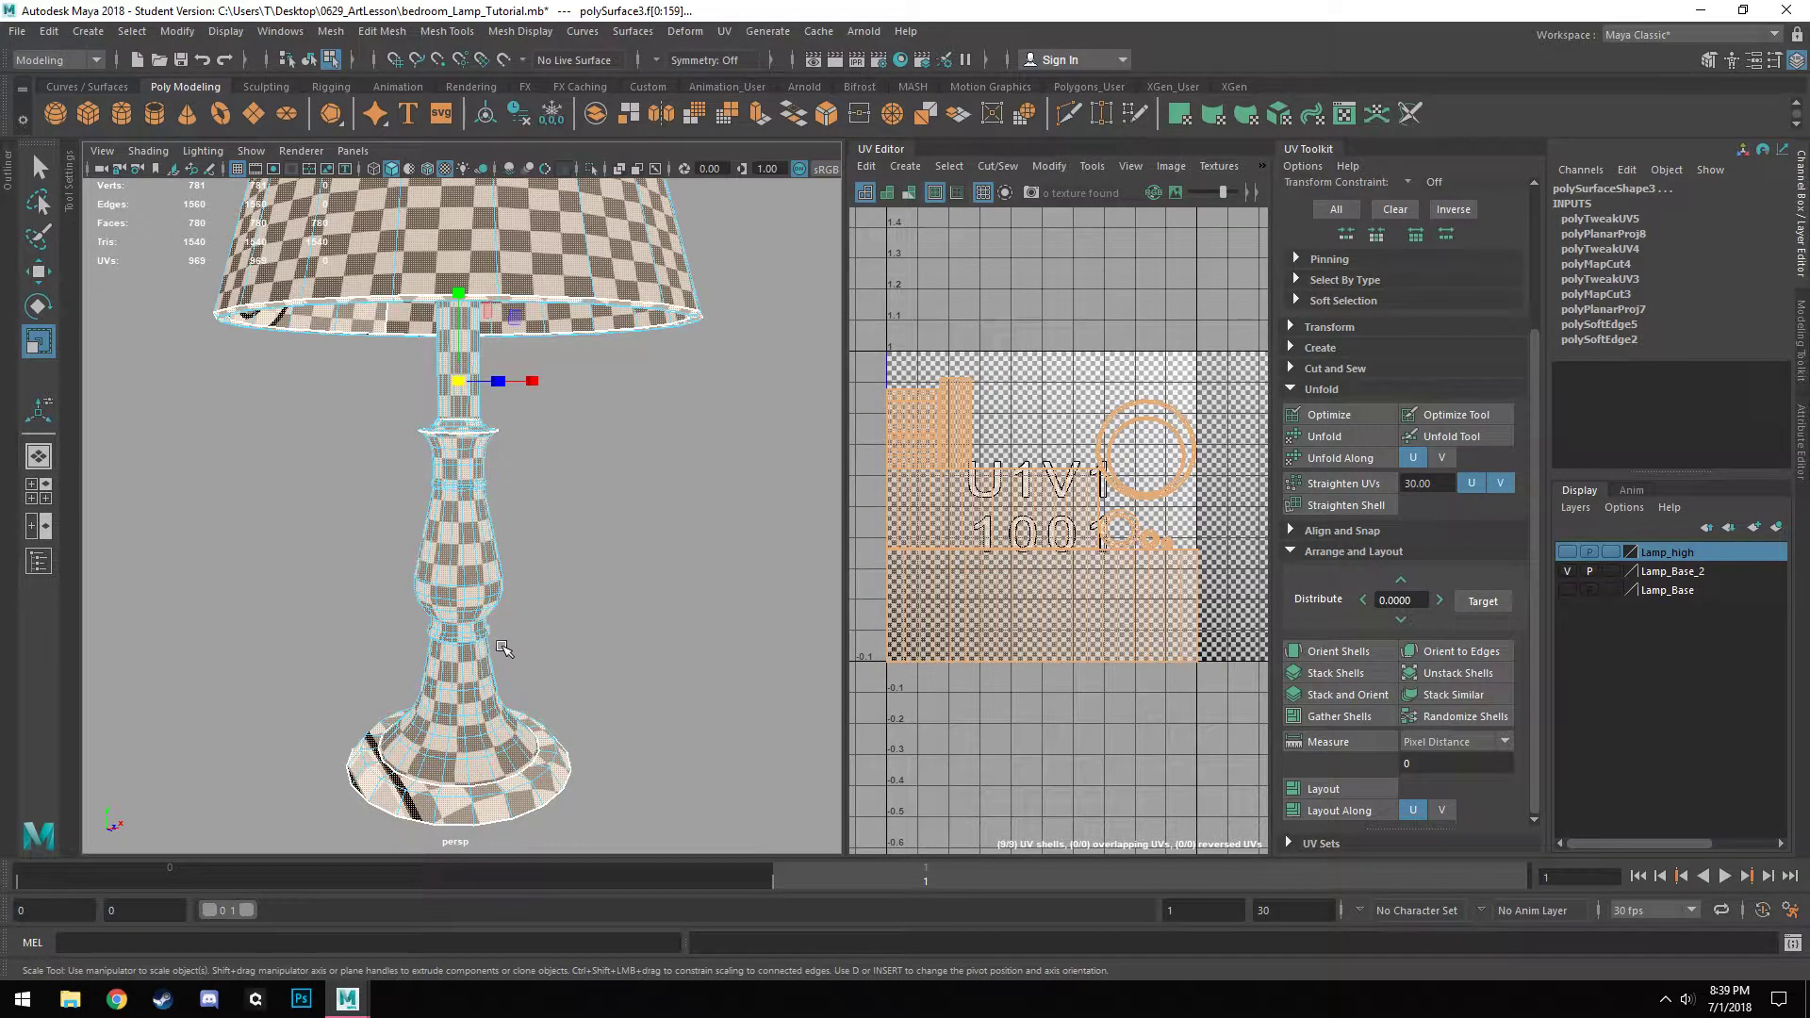
alt+drag(503, 649, 668, 368)
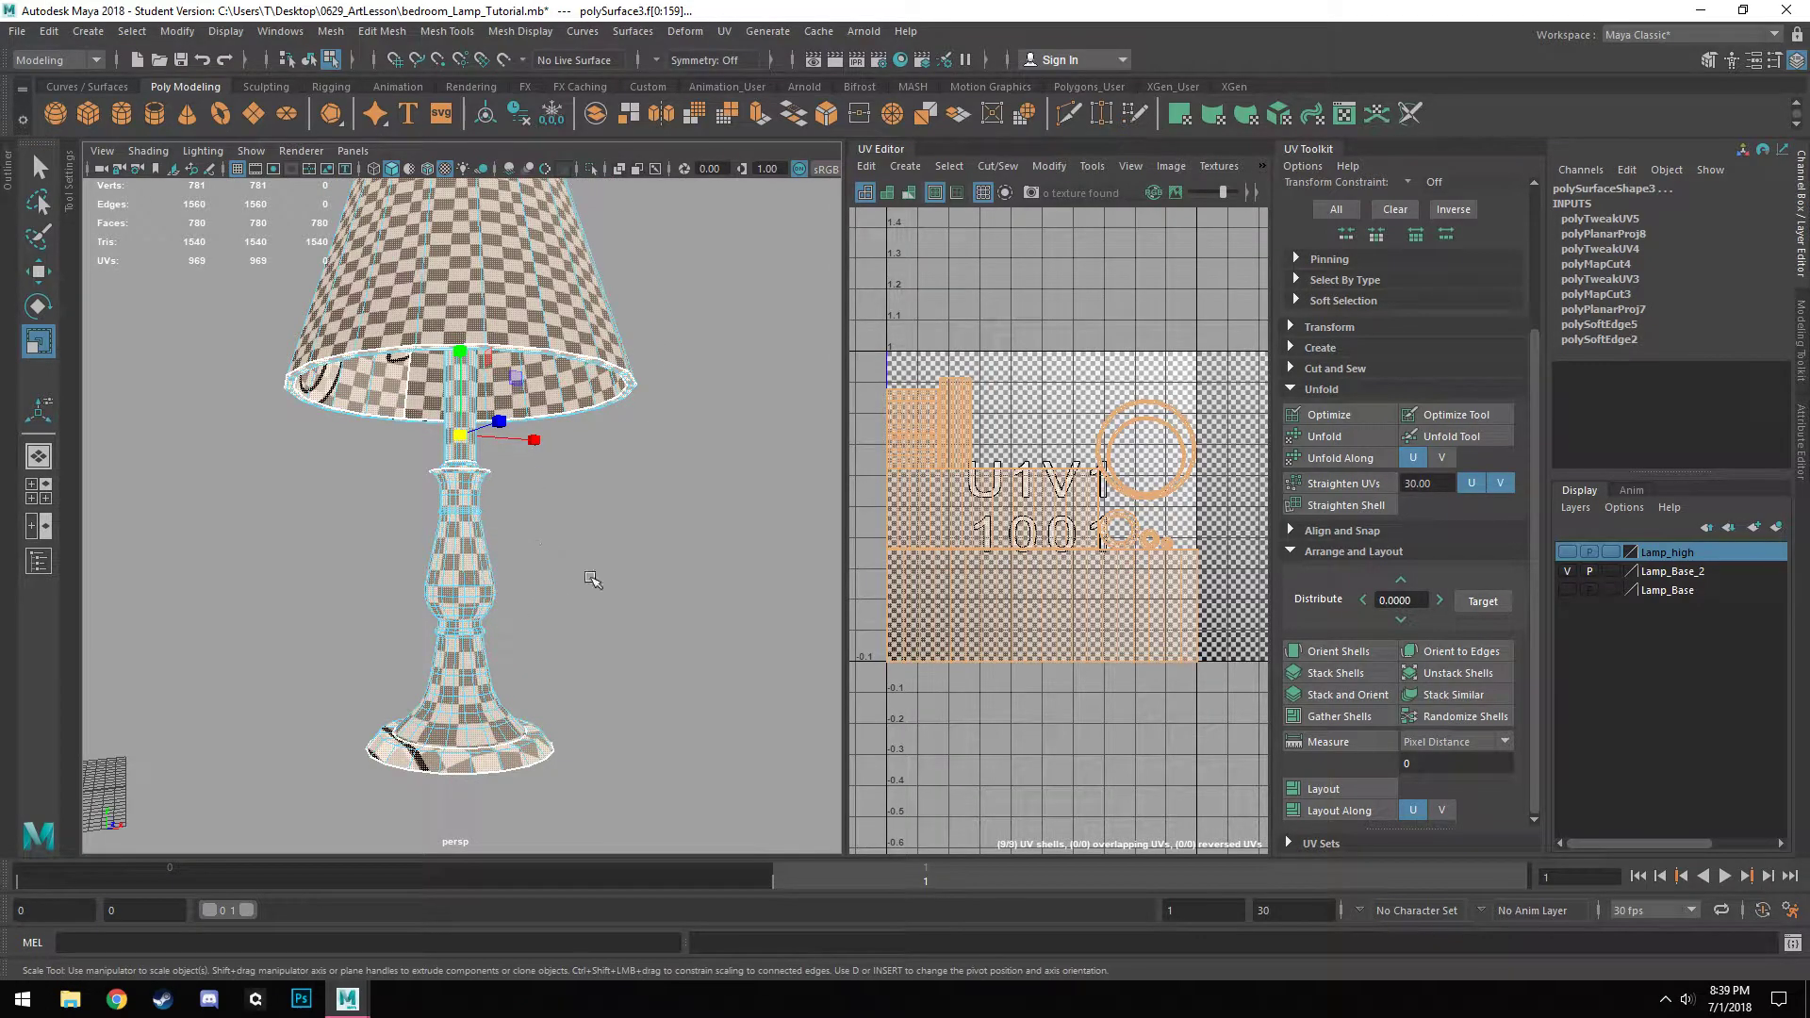
Scale the lamp base's UV shells up slightly and lay out all base and lampshade shells again within the UV tile.
click(479, 577)
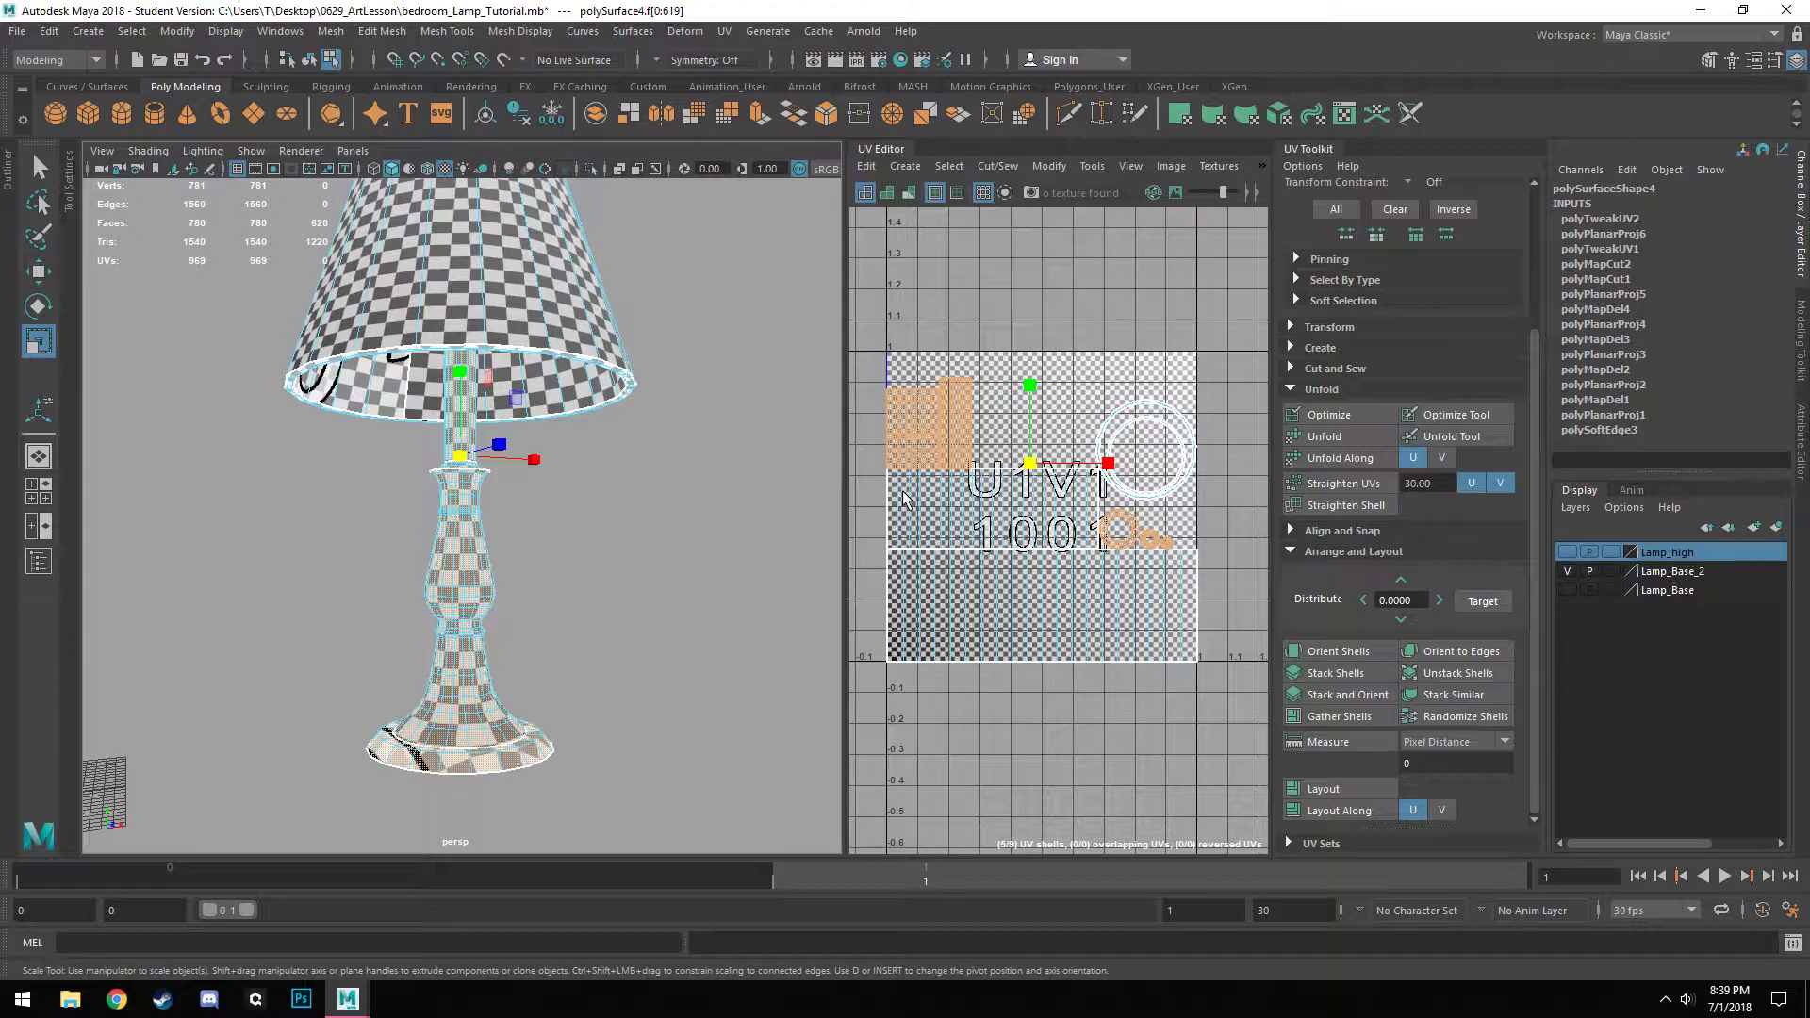
drag(1030, 462, 1062, 448)
scroll(1060, 449, down, 3)
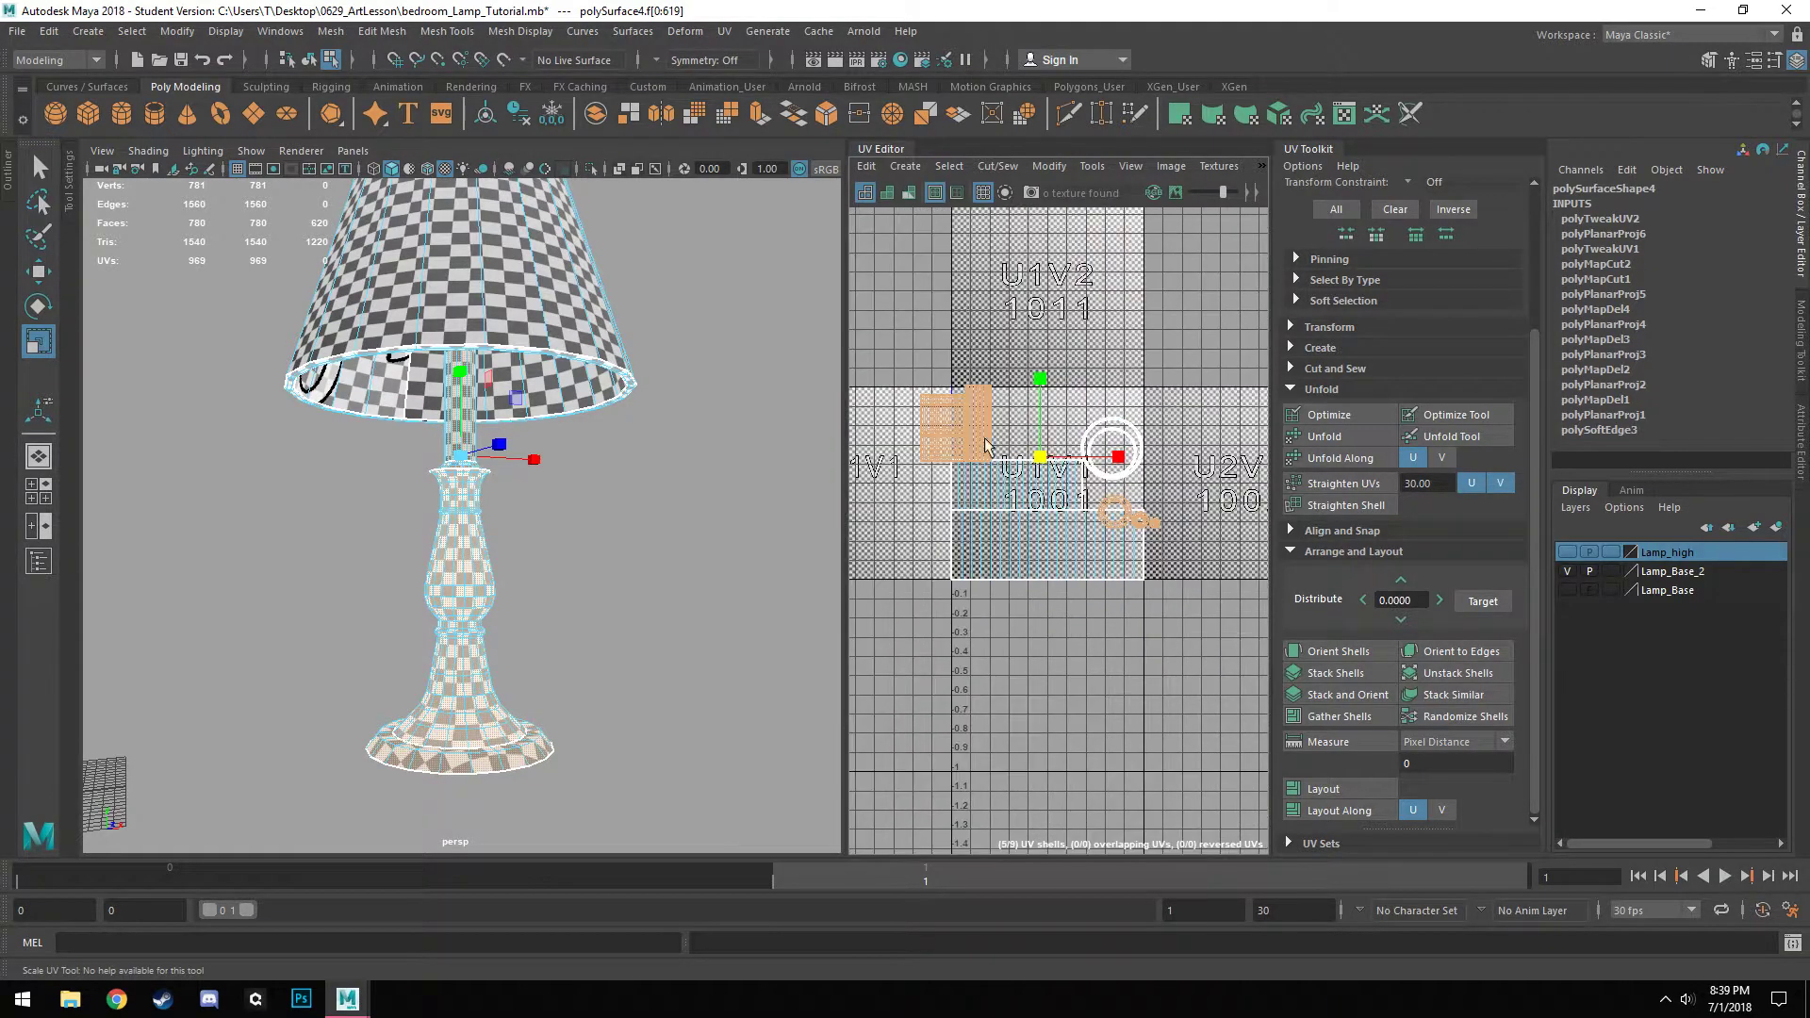
drag(996, 495, 1202, 627)
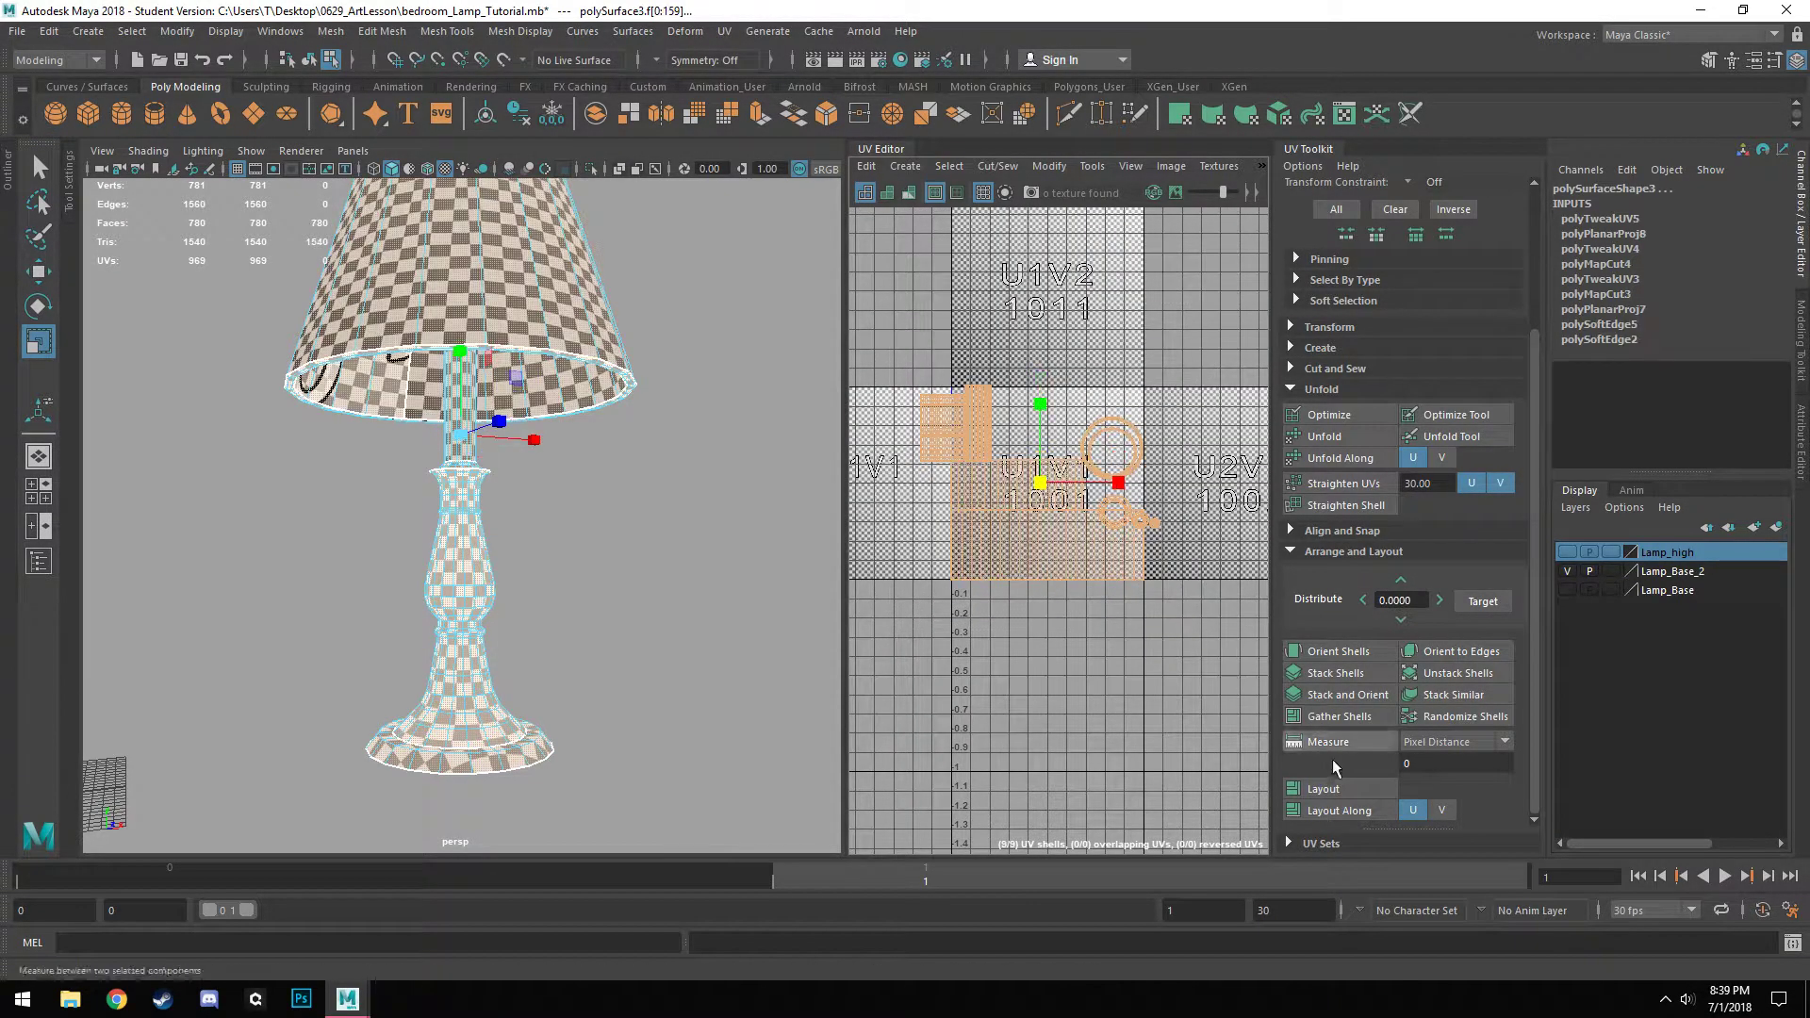
click(1366, 788)
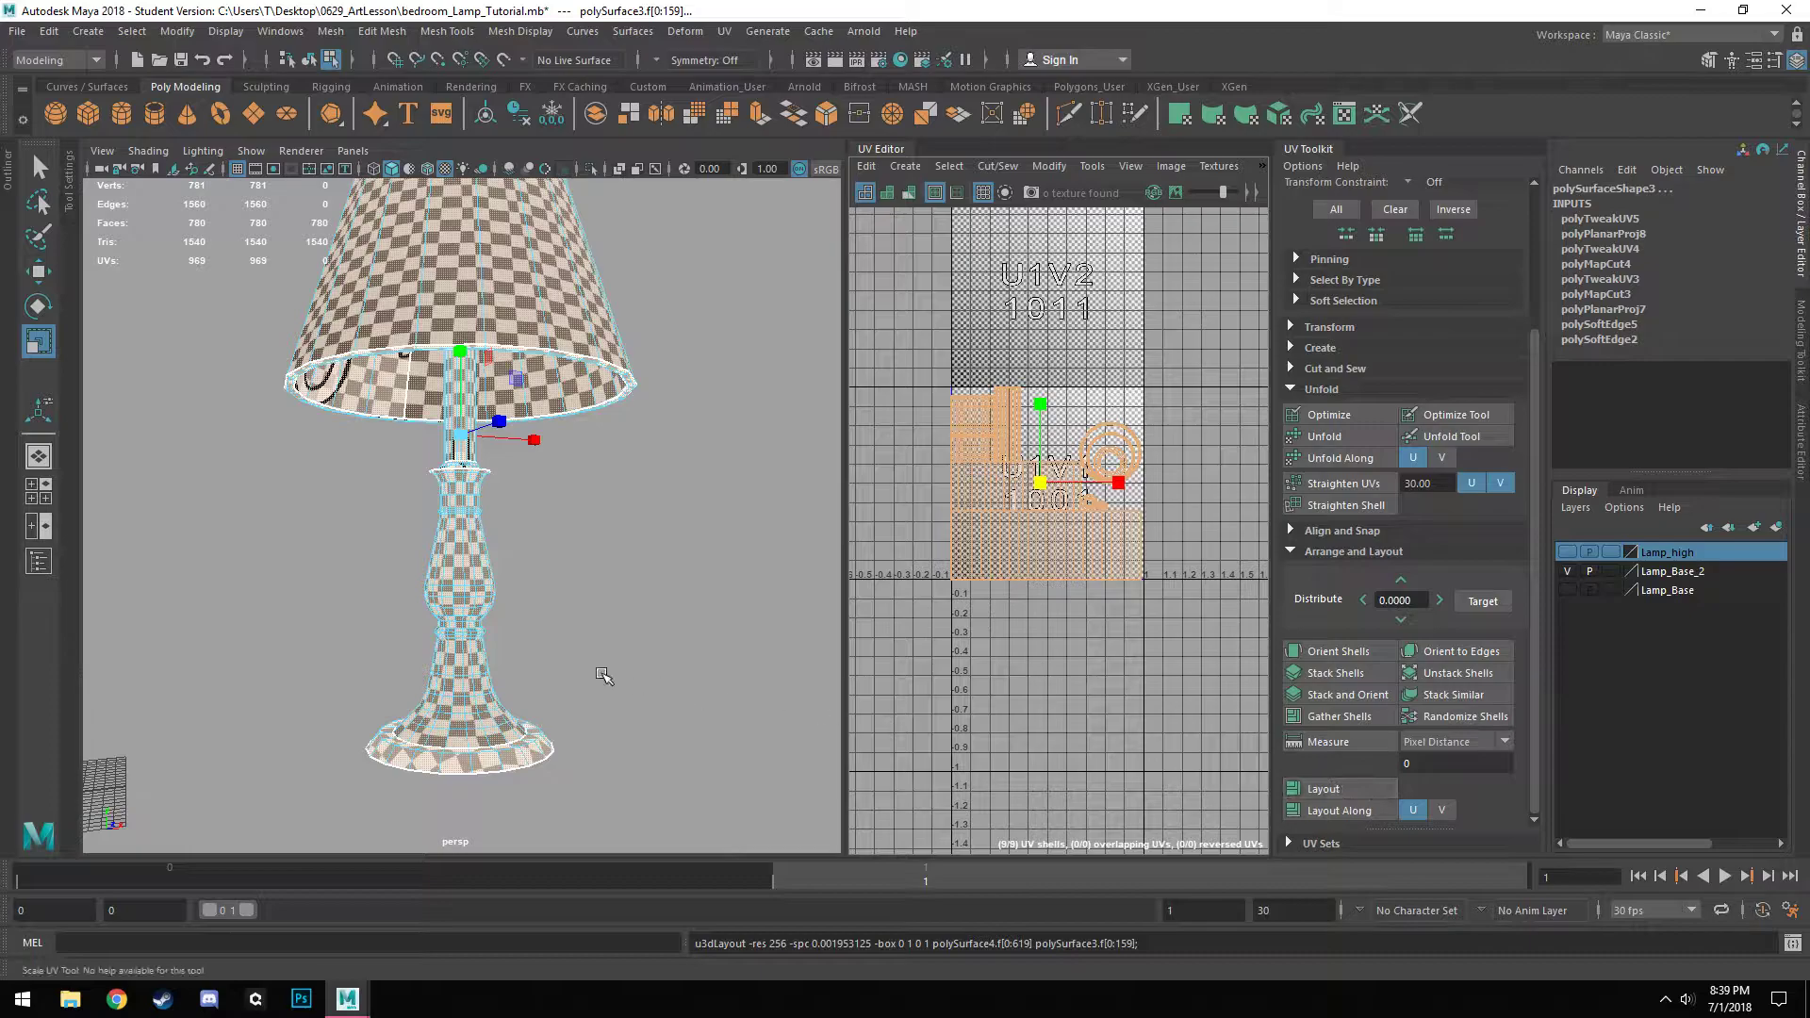
Return the lamp to object selection and clear the selection.
alt+drag(598, 634, 805, 674)
double_click(601, 438)
right_drag(601, 438, 670, 396)
click(705, 590)
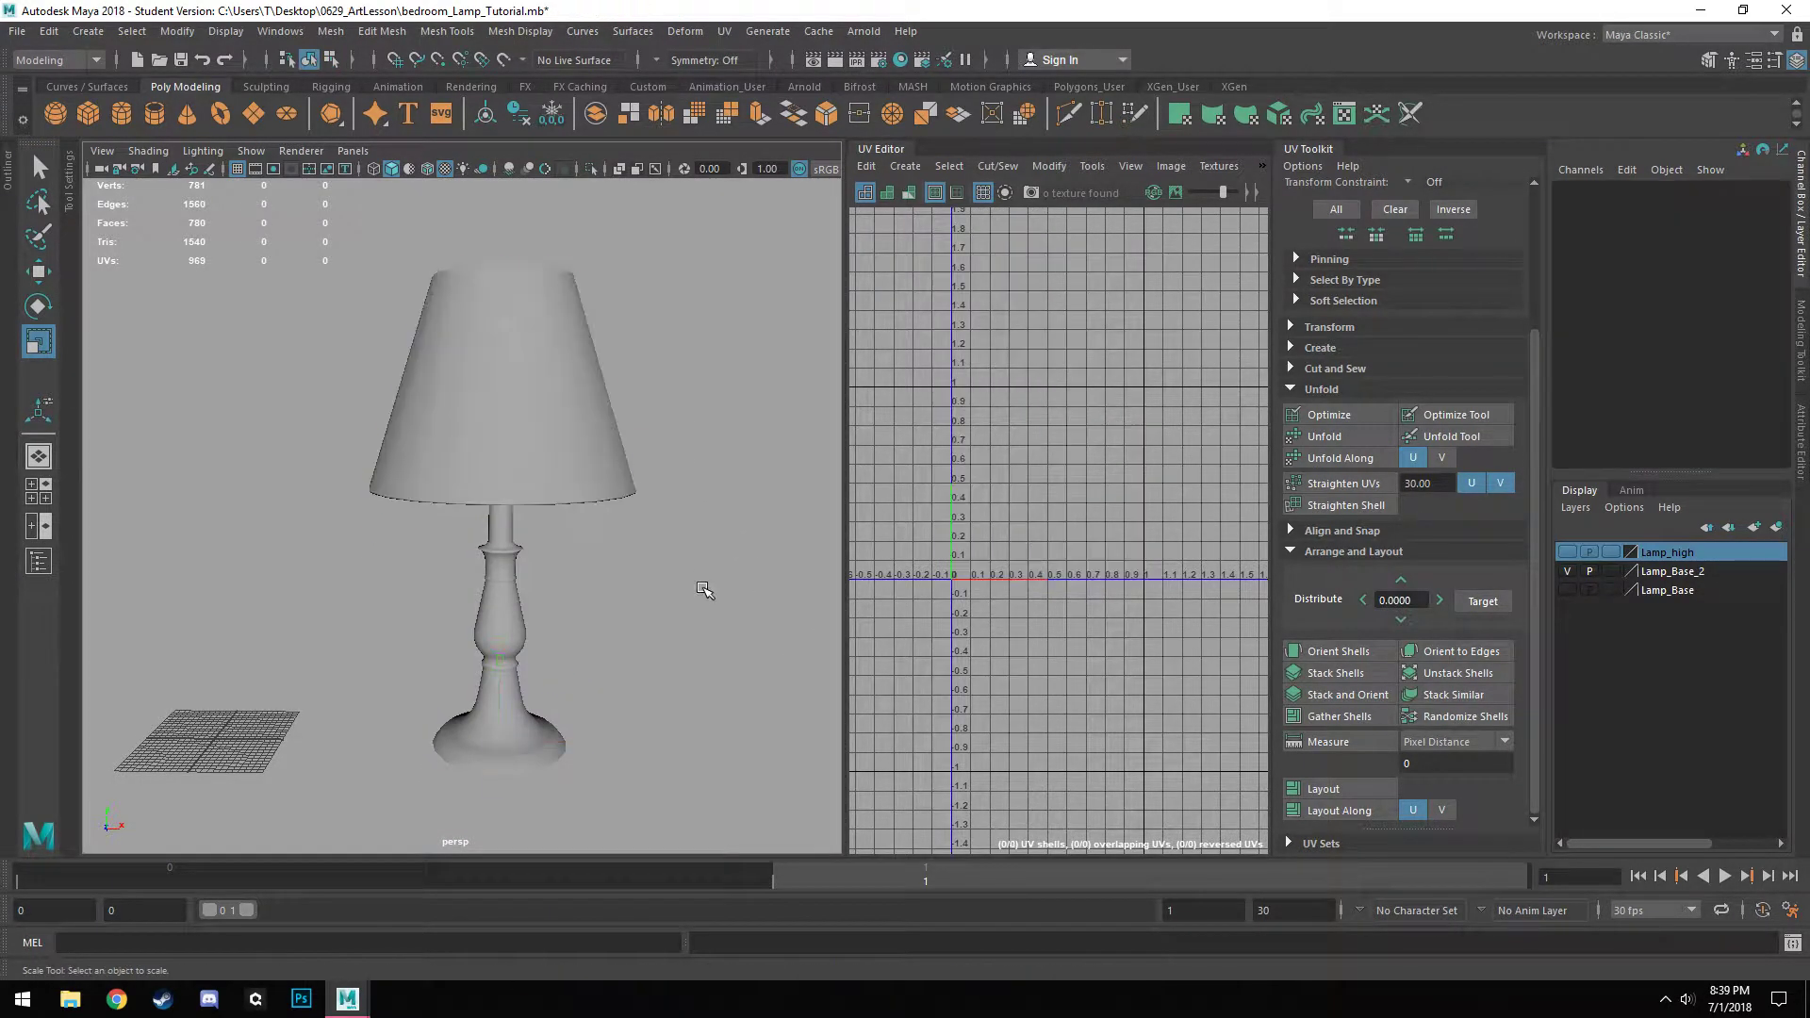
Show the Lamp_Base layer and hide the Lamp_Base_2 layer.
alt+middle_drag(520, 623, 673, 524)
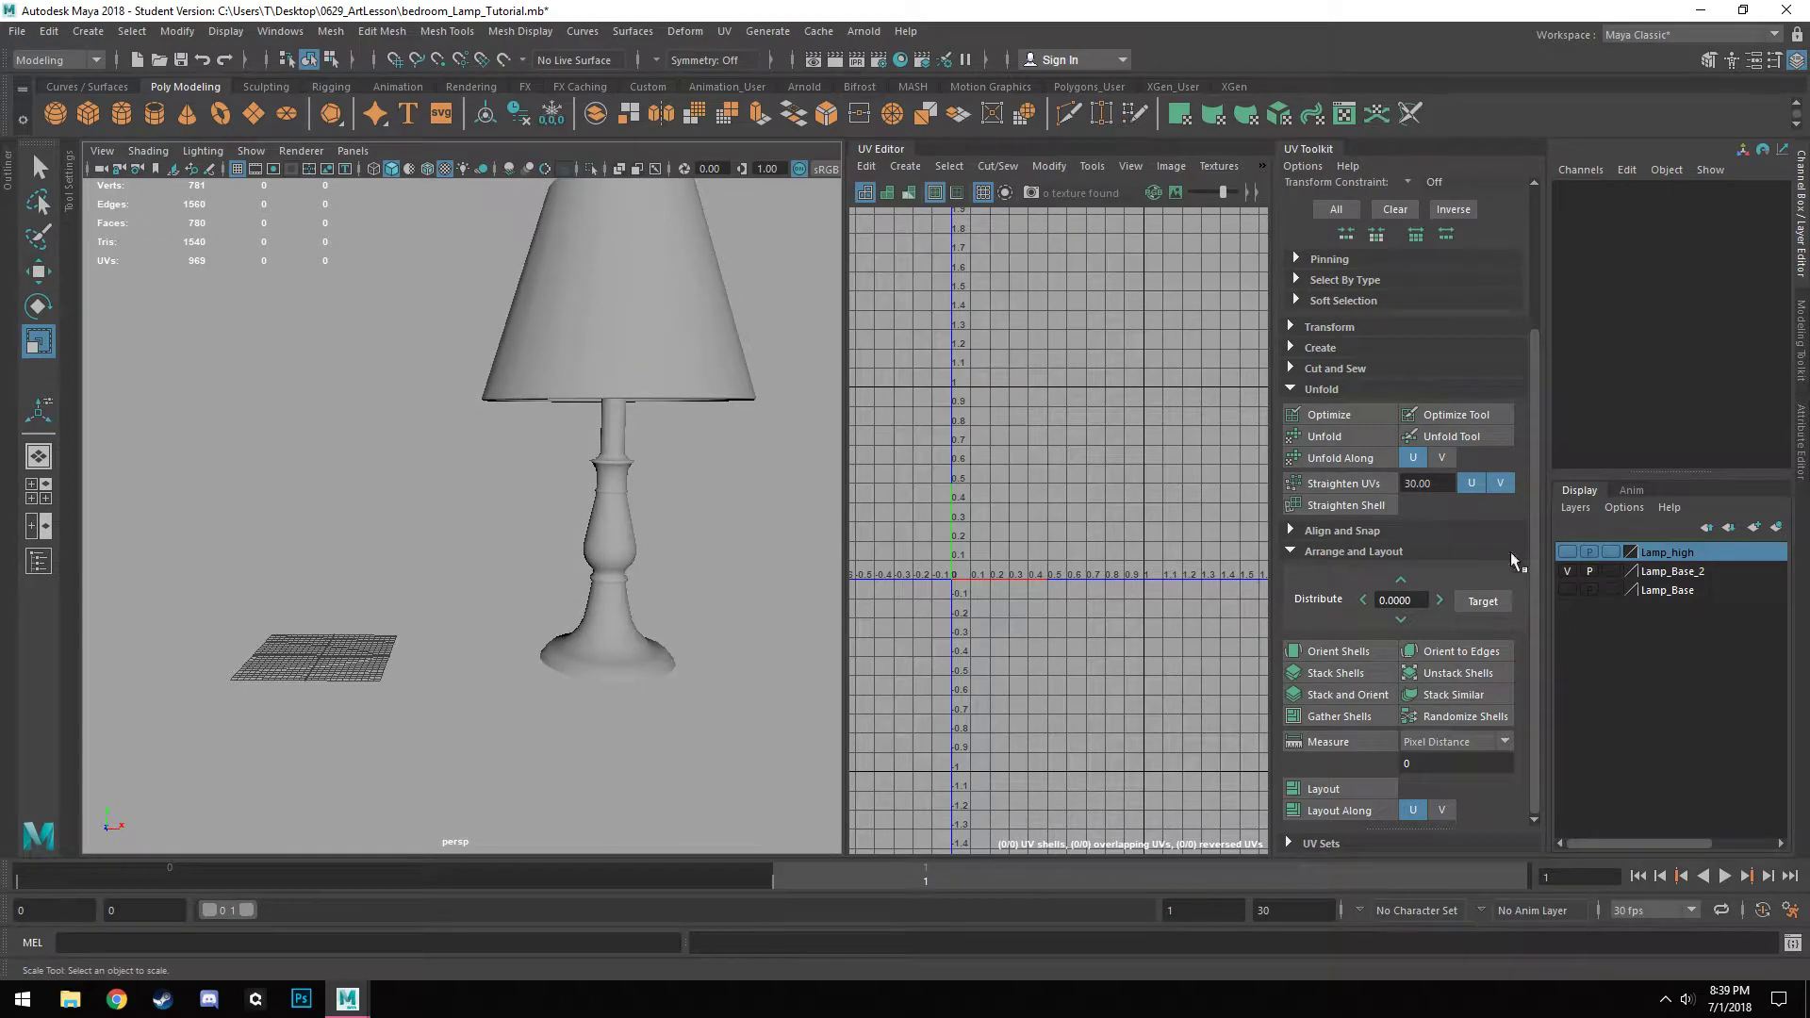
click(1567, 588)
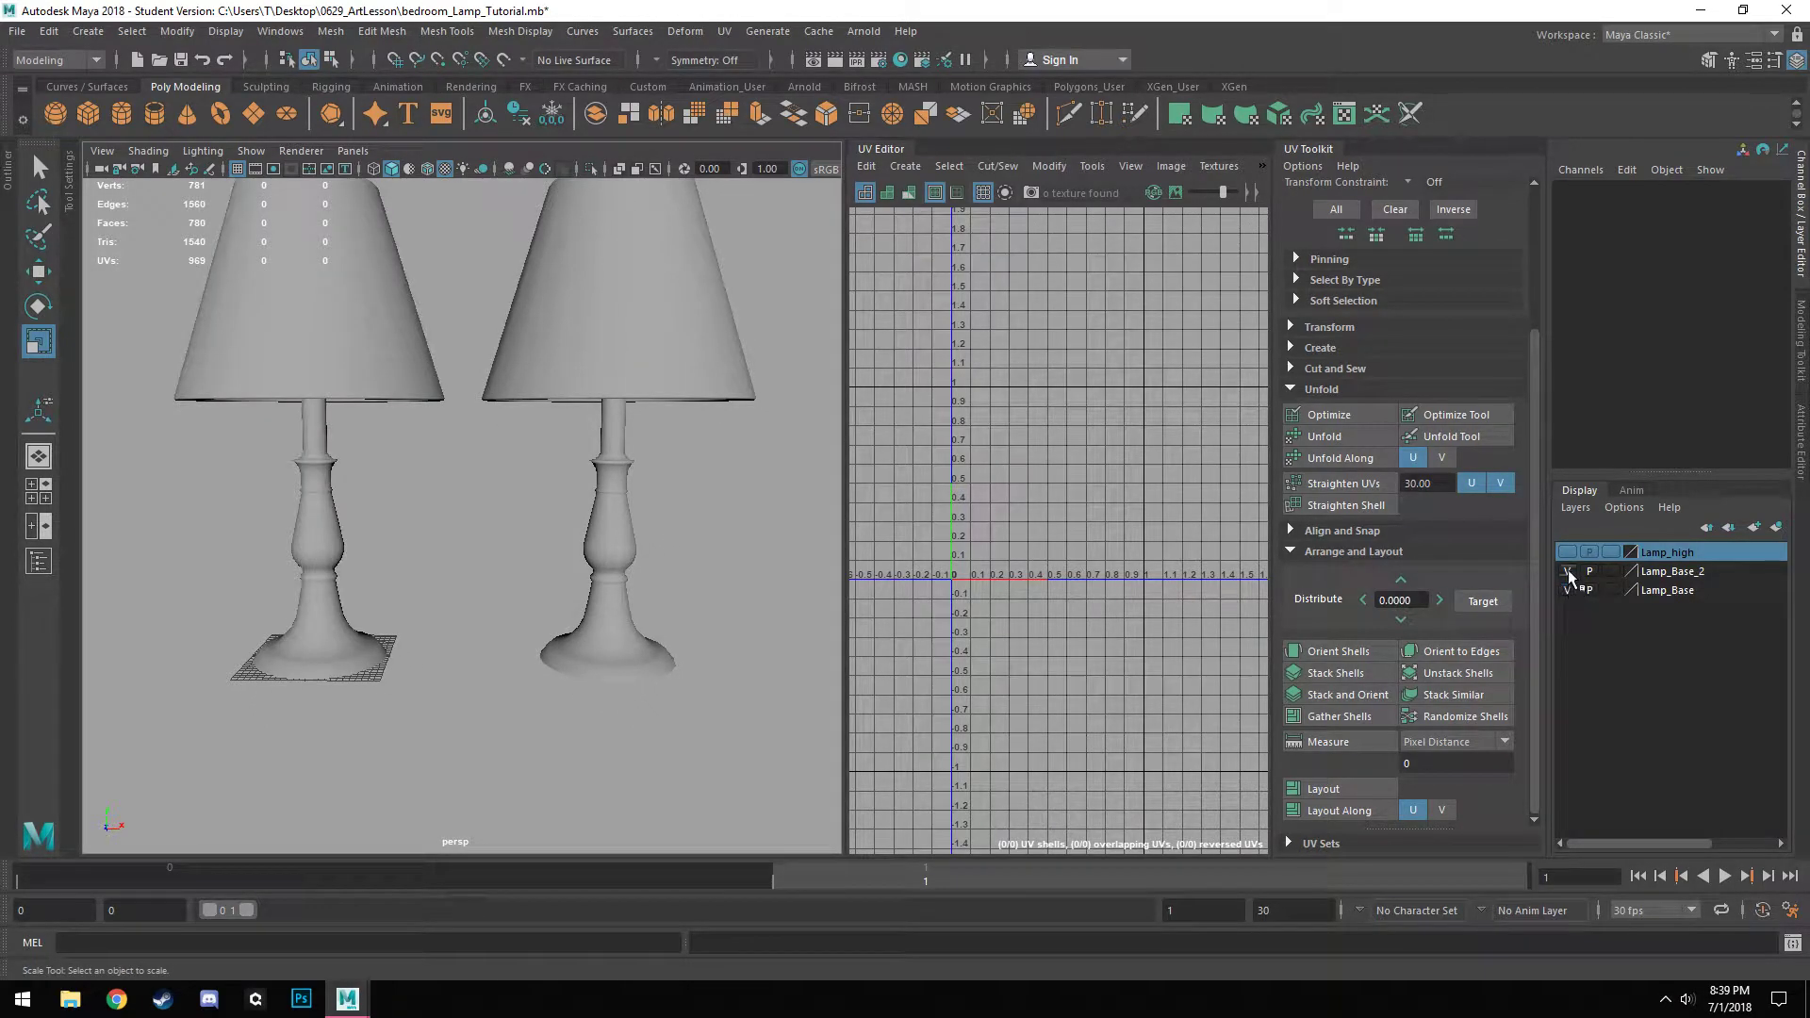
click(1568, 571)
alt+middle_drag(342, 537, 563, 603)
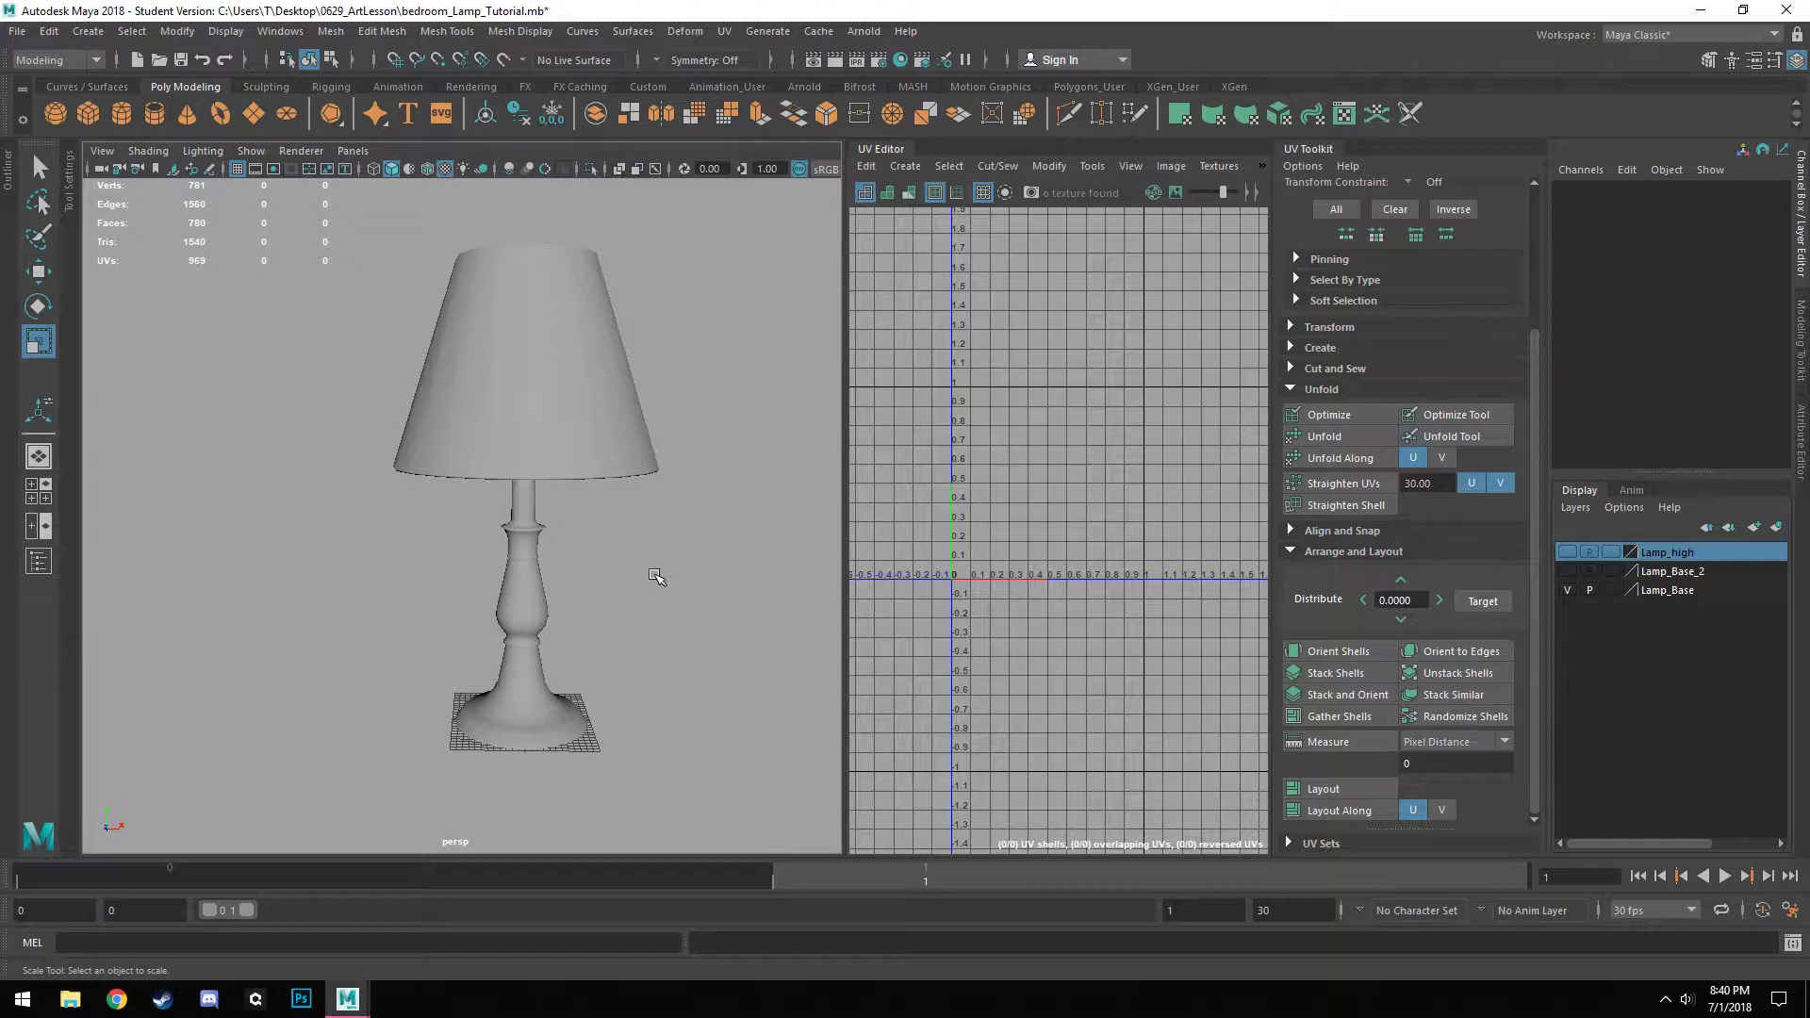
Select the lamp base object without the shade, switch to face selection and select all of its faces.
scroll(666, 584, up, 5)
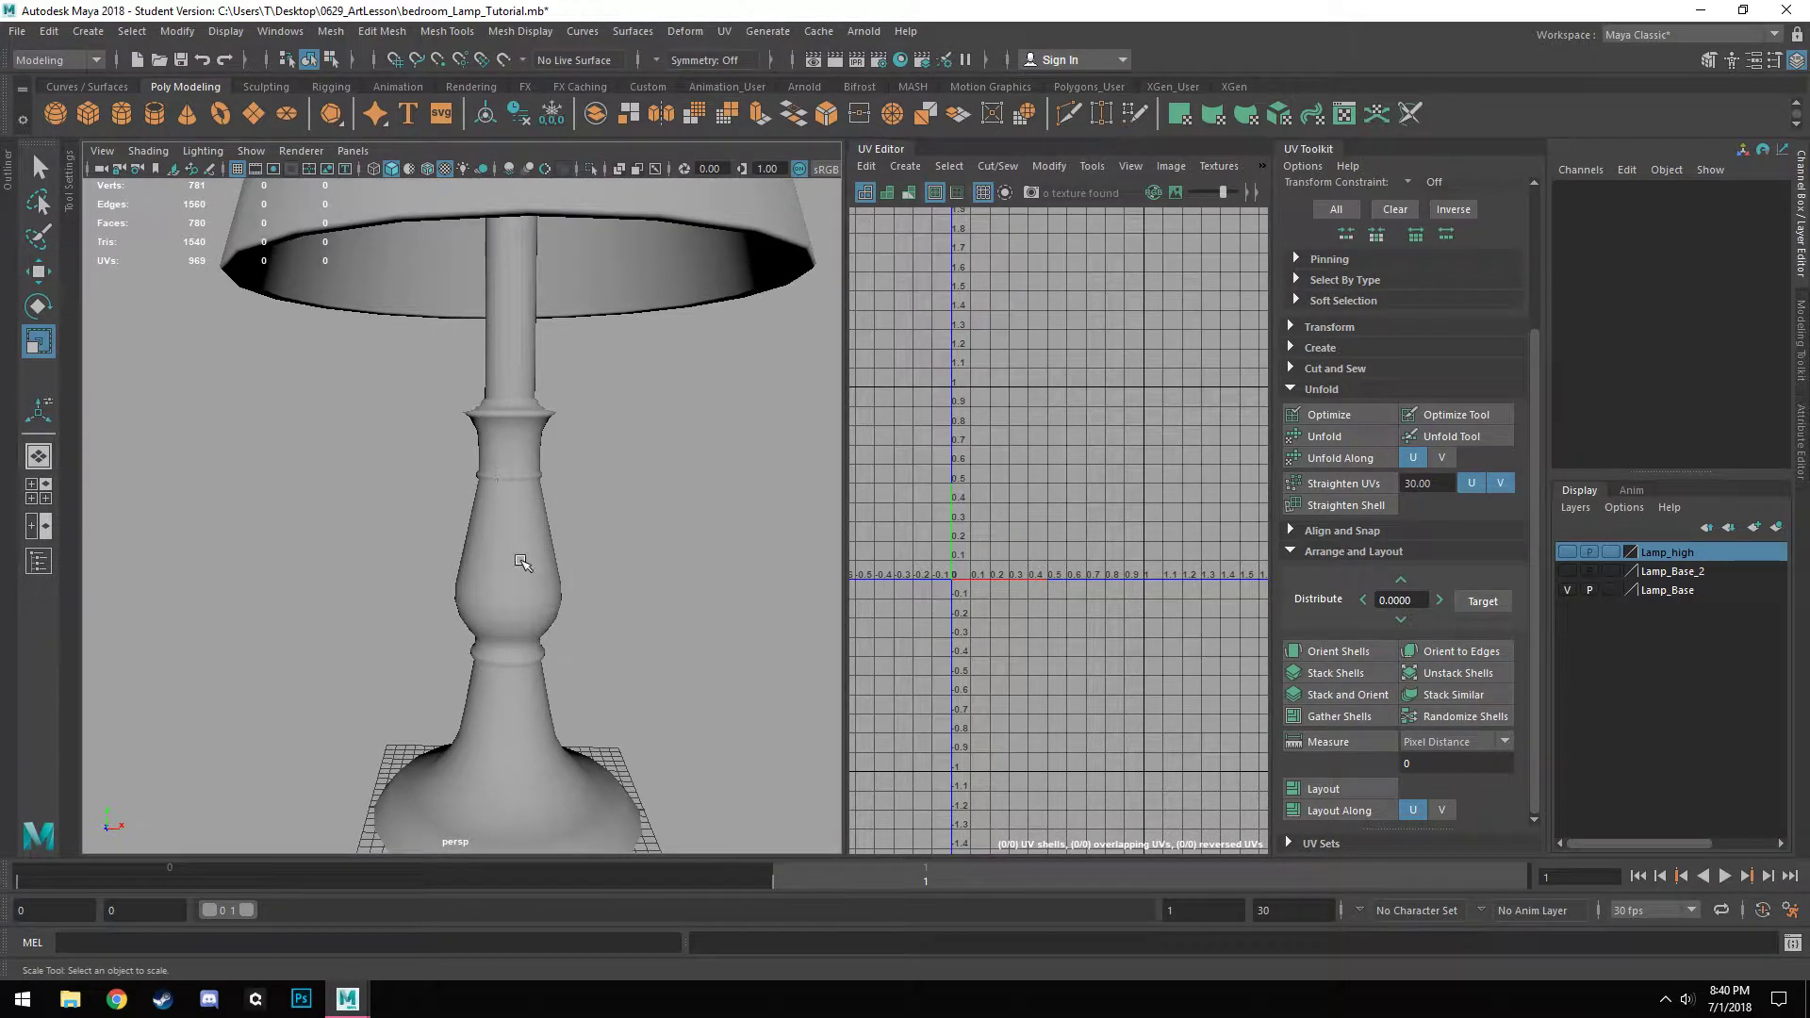
click(522, 563)
alt+middle_drag(593, 566, 561, 731)
scroll(553, 389, up, 4)
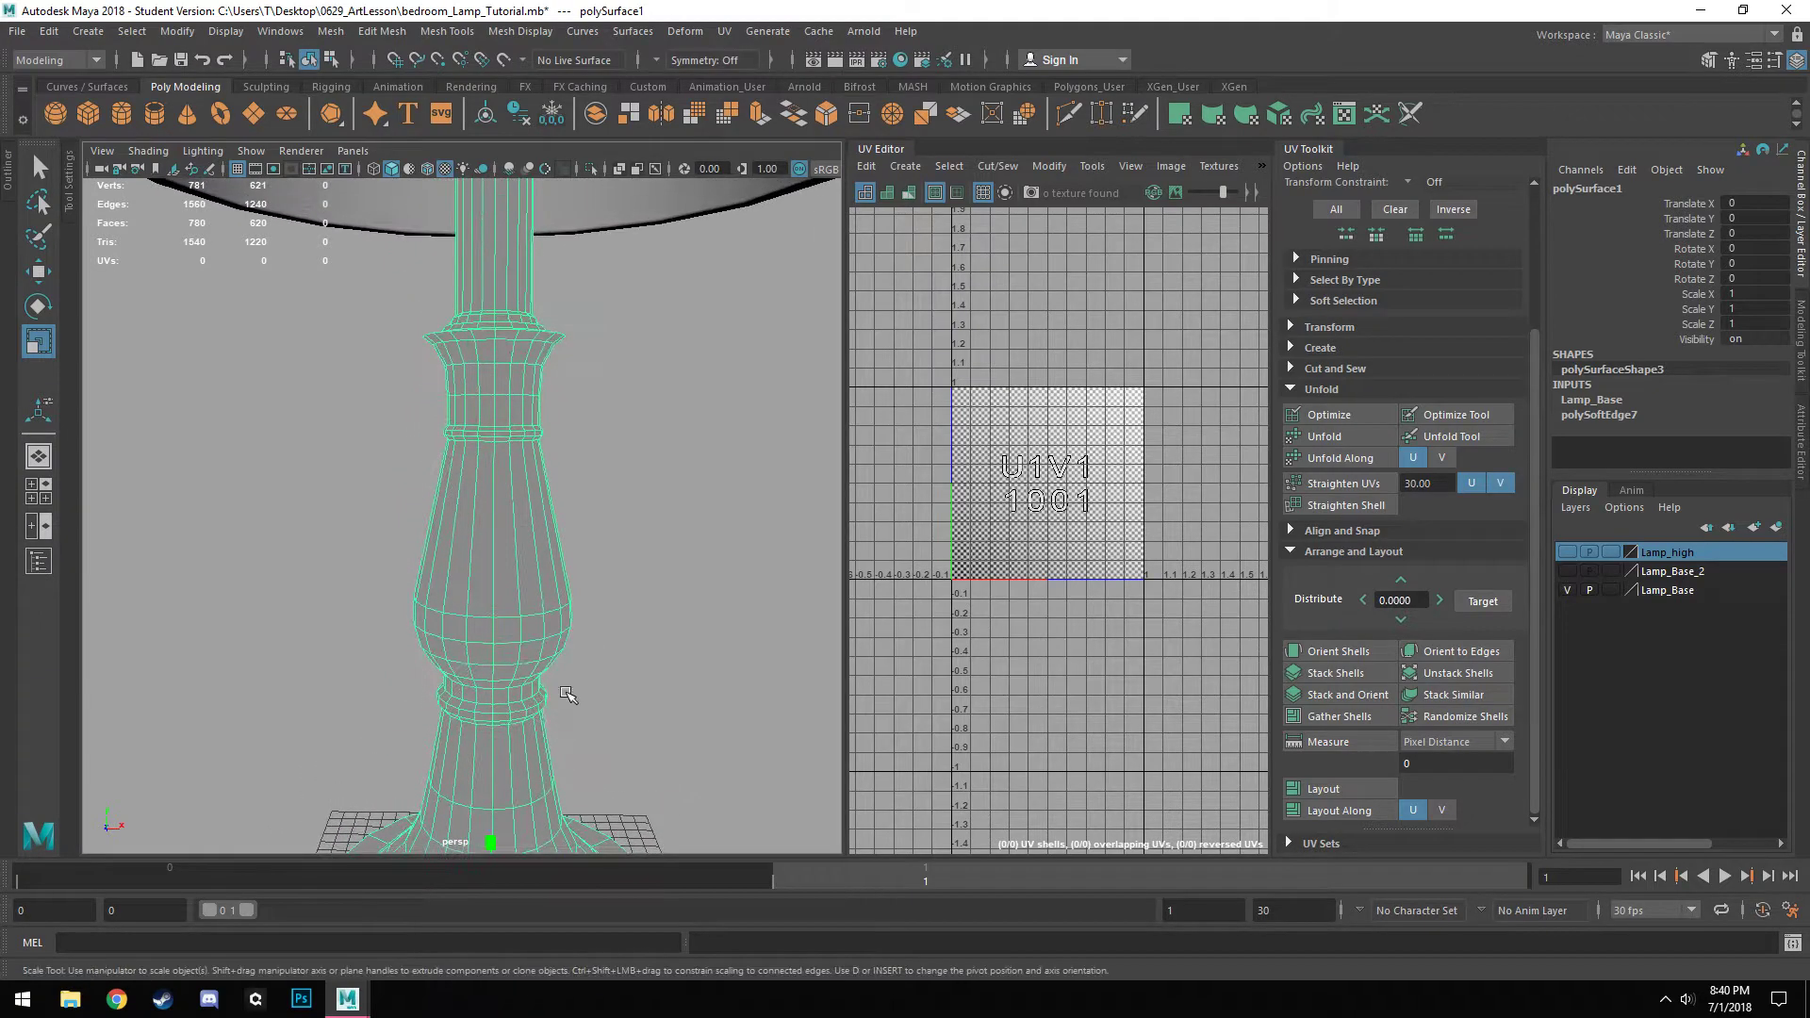
right_drag(497, 408, 500, 466)
click(505, 489)
double_click(503, 464)
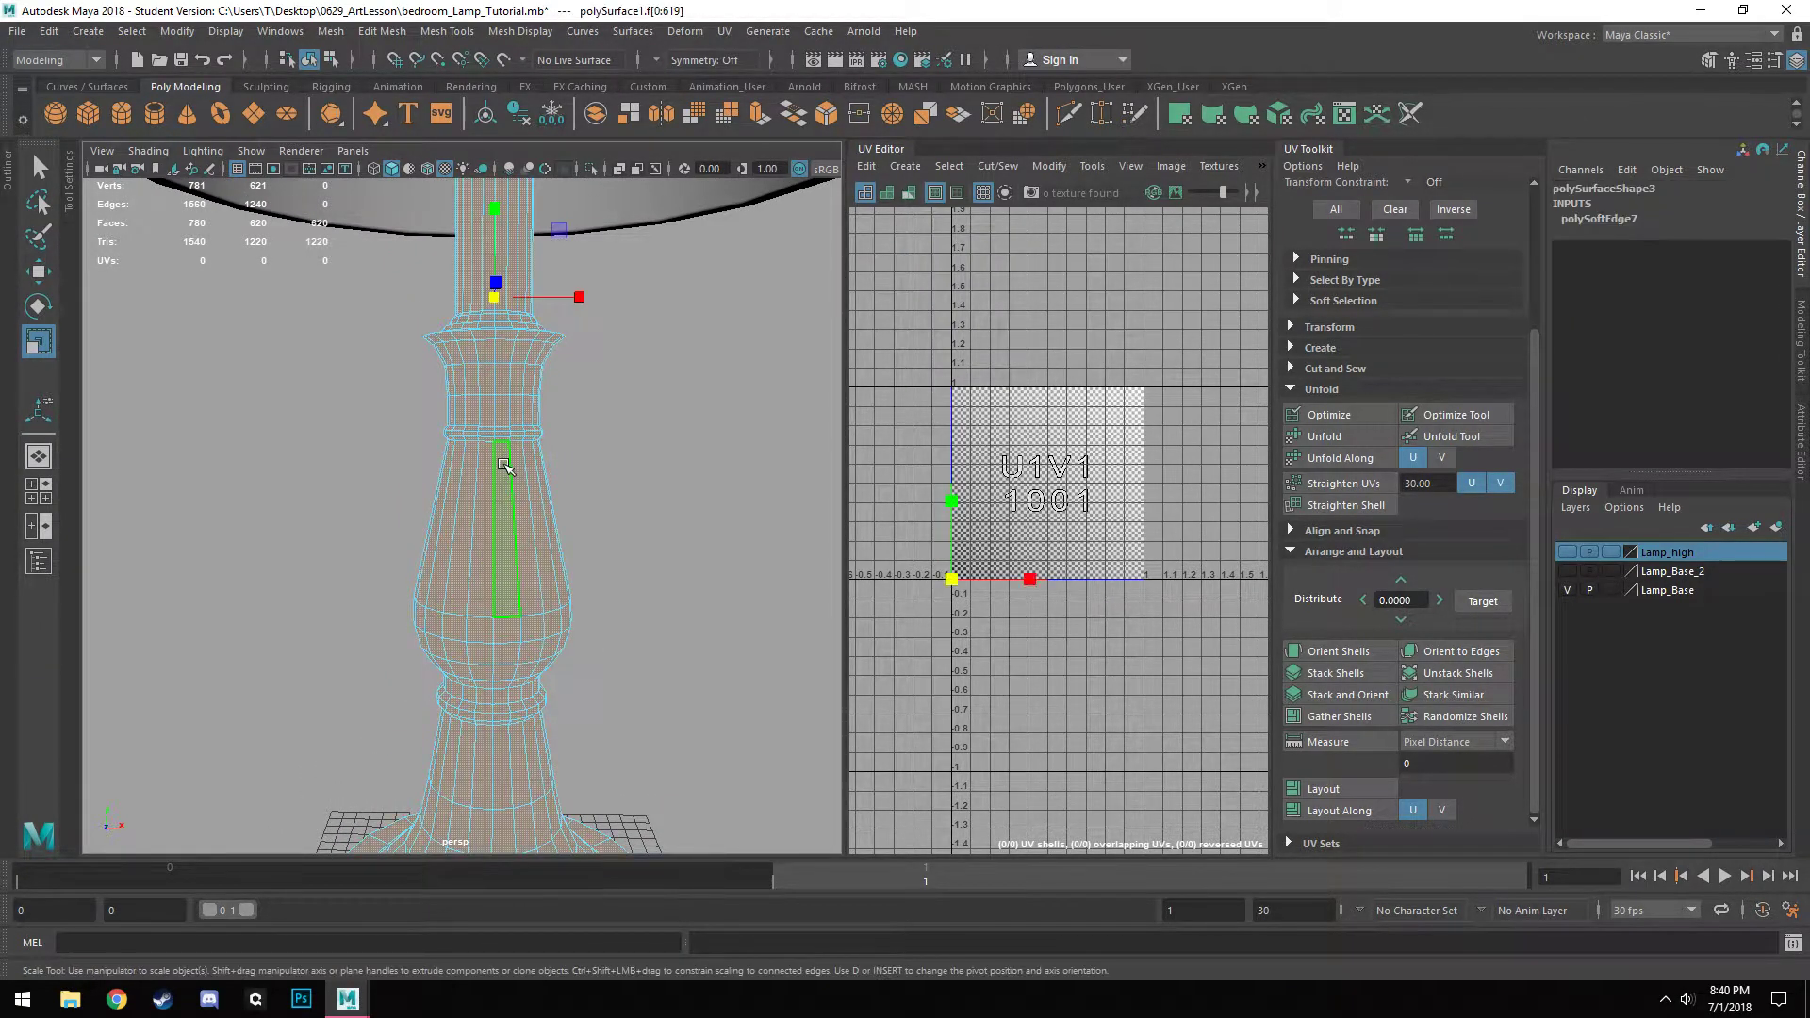
scroll(522, 543, down, 4)
alt+middle_drag(540, 592, 530, 481)
scroll(530, 483, up, 5)
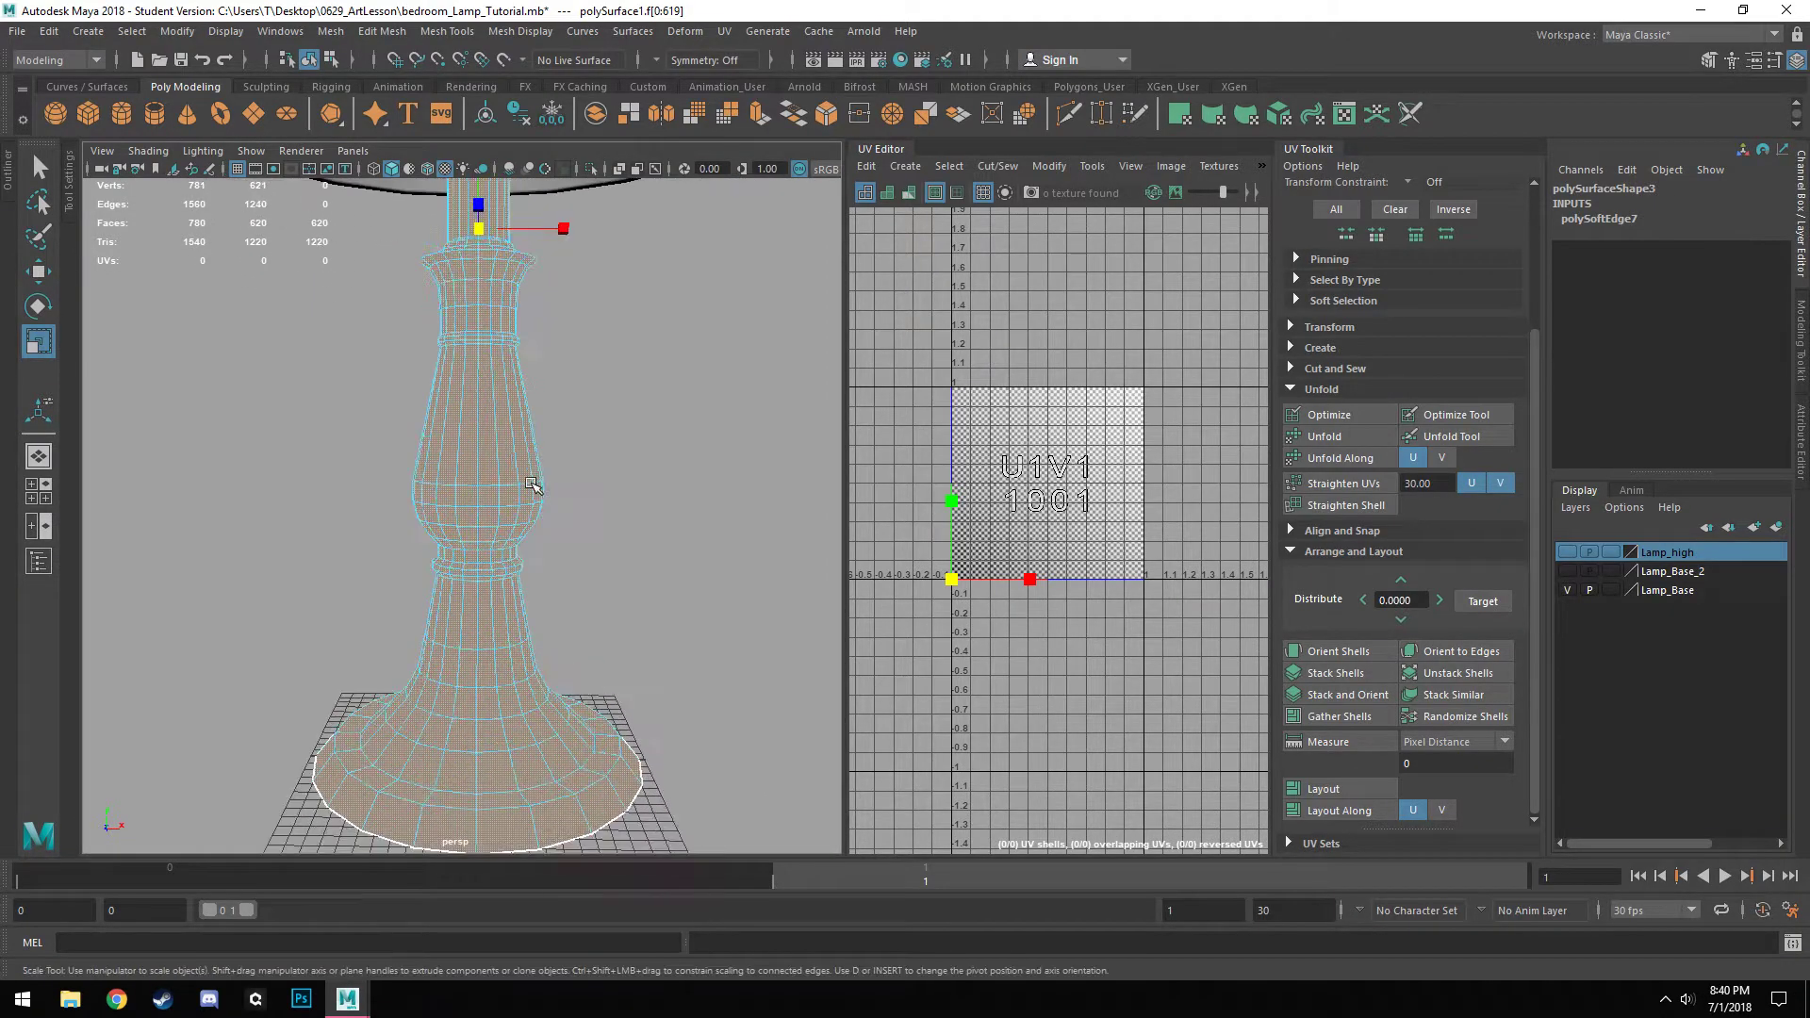
alt+middle_drag(438, 545, 415, 564)
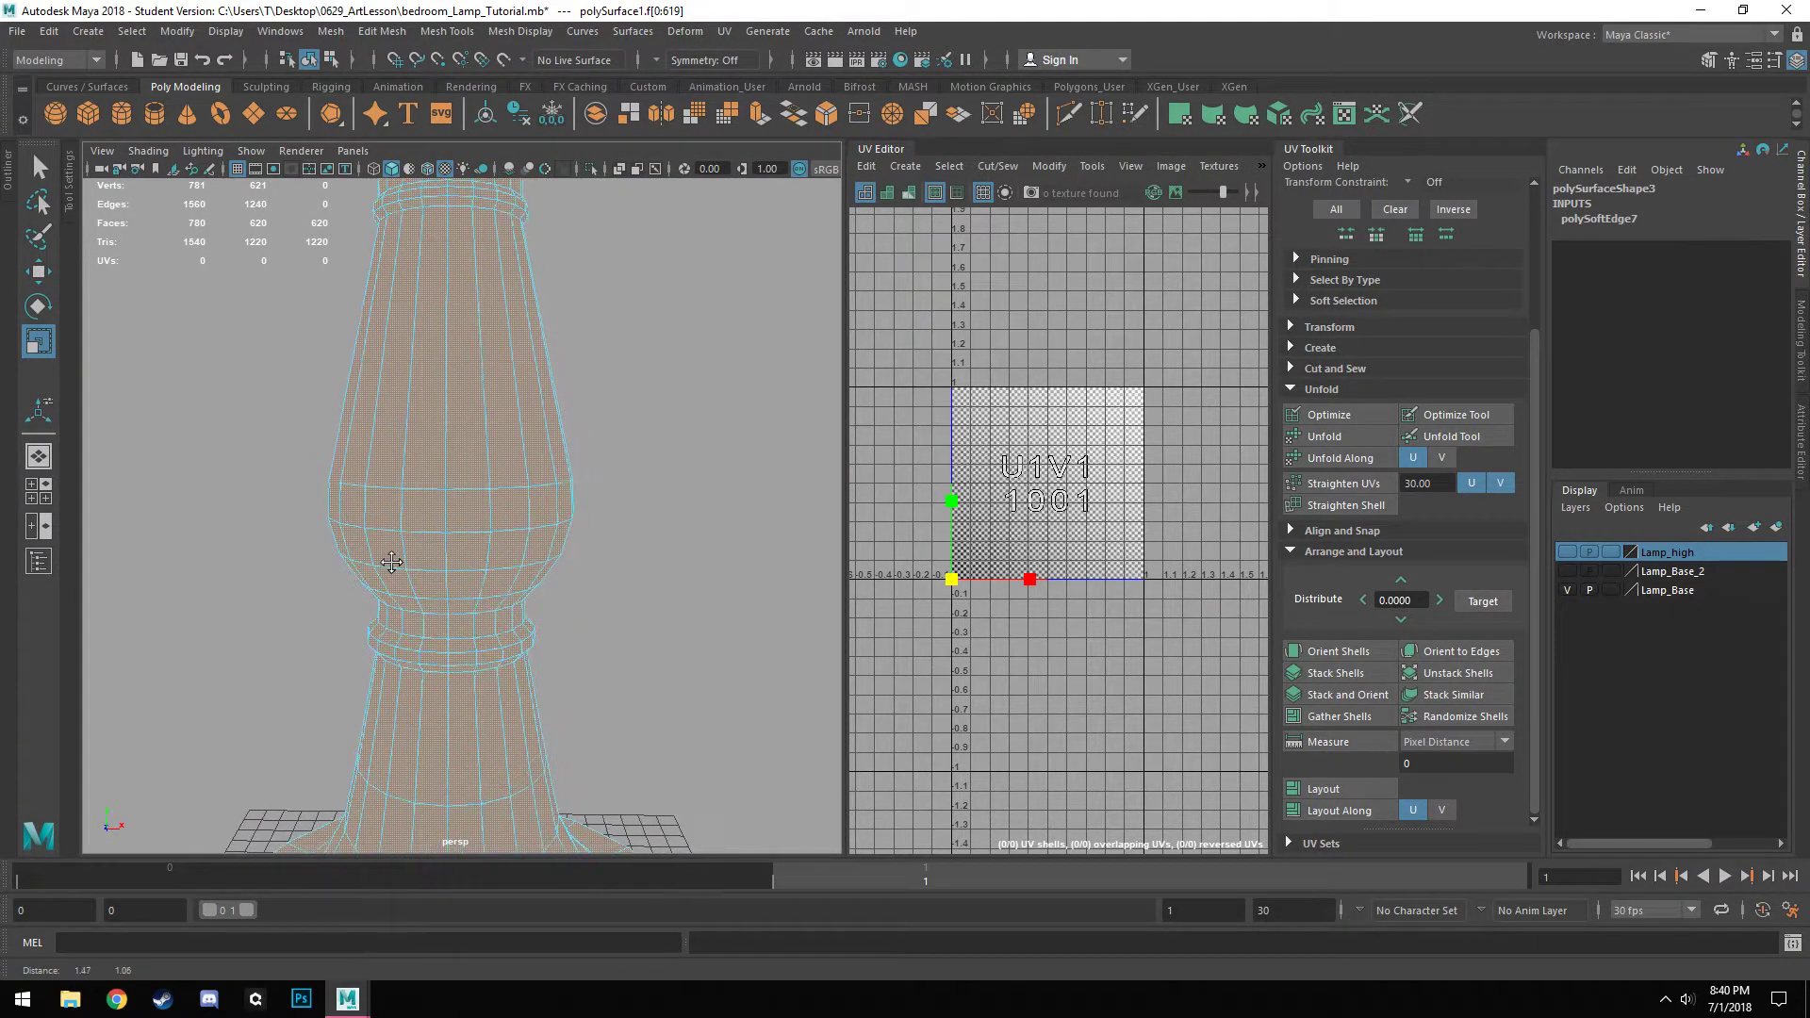
Deselect two adjacent vertical face strips running the full height of the base and delete all its other faces.
ctrl+click(471, 466)
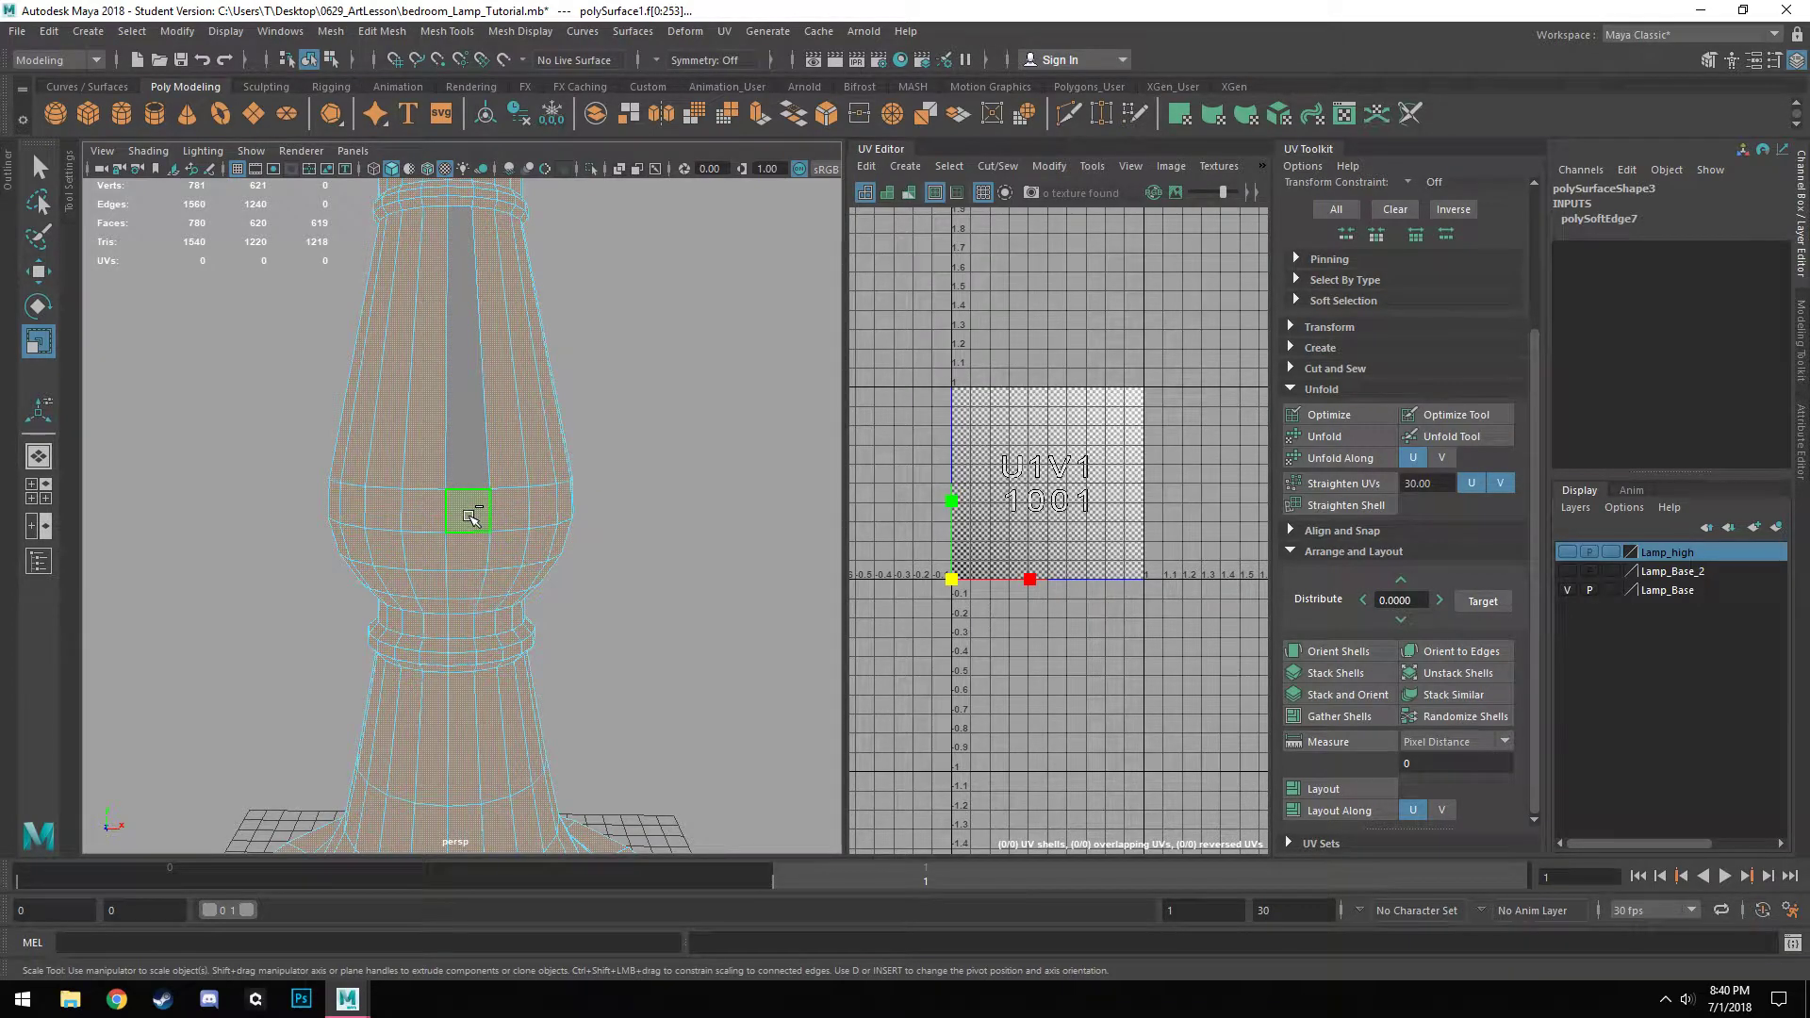
ctrl+double_click(471, 516)
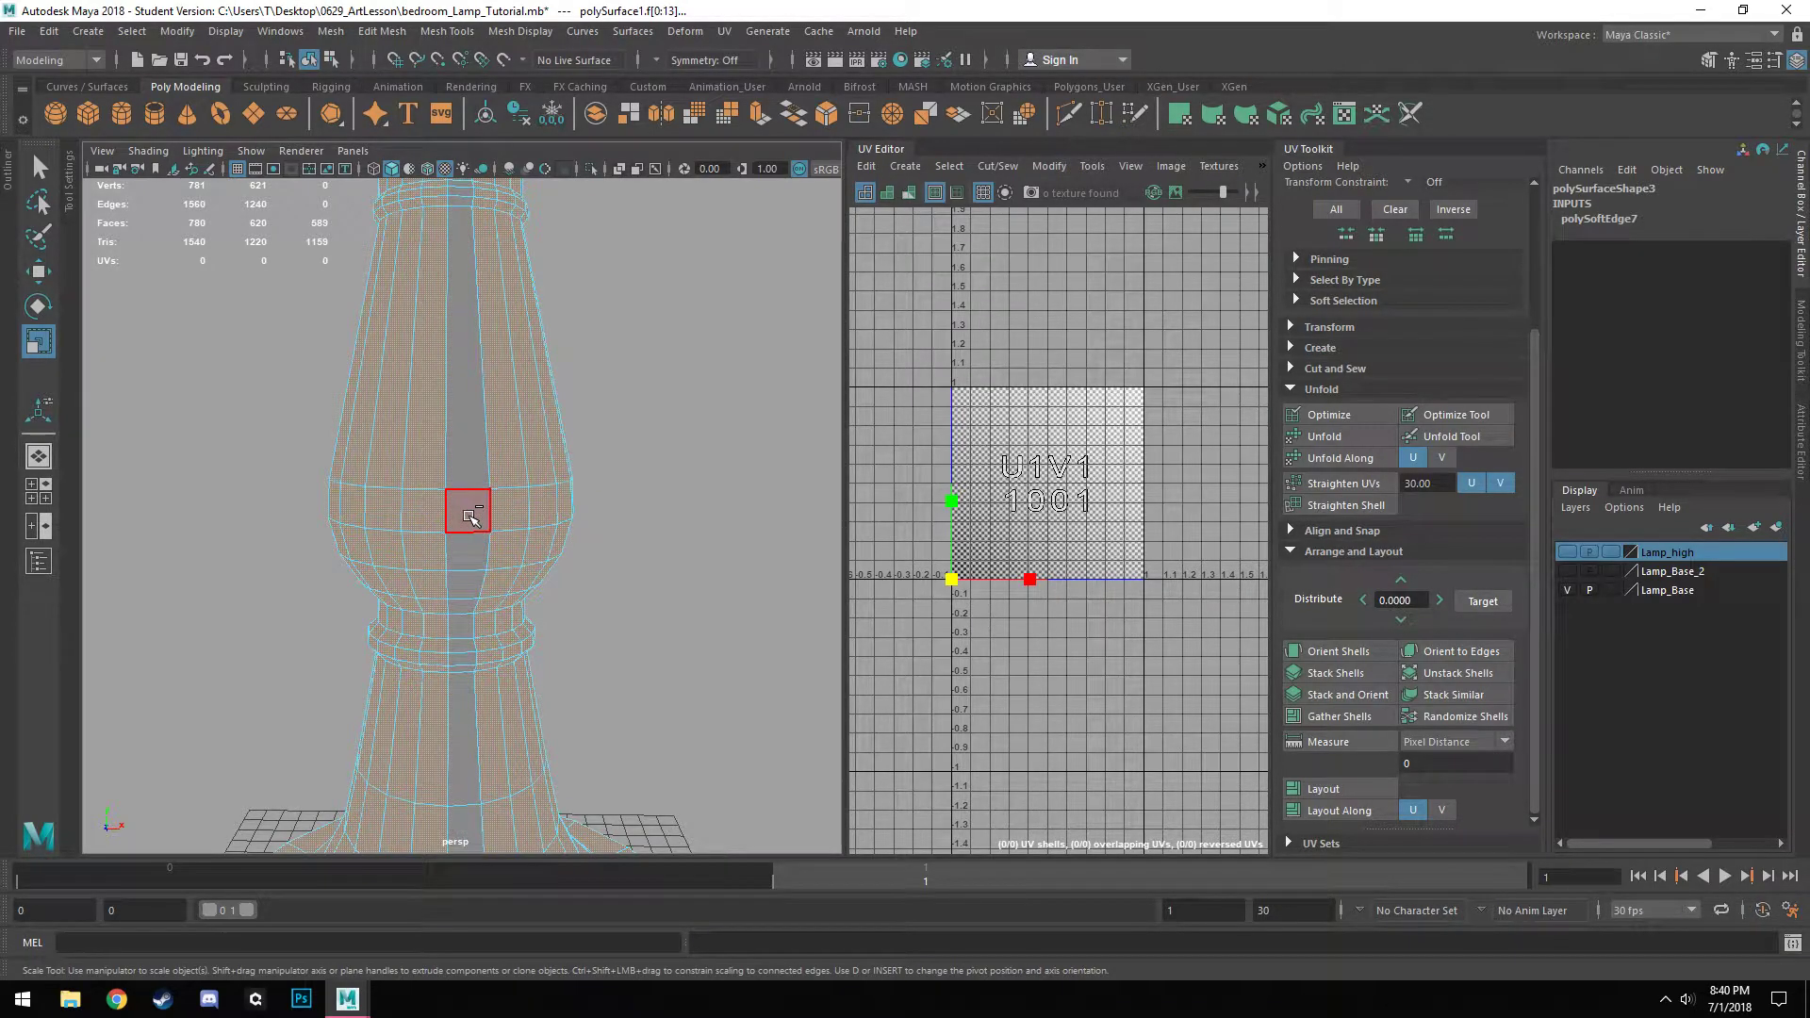
scroll(533, 594, down, 3)
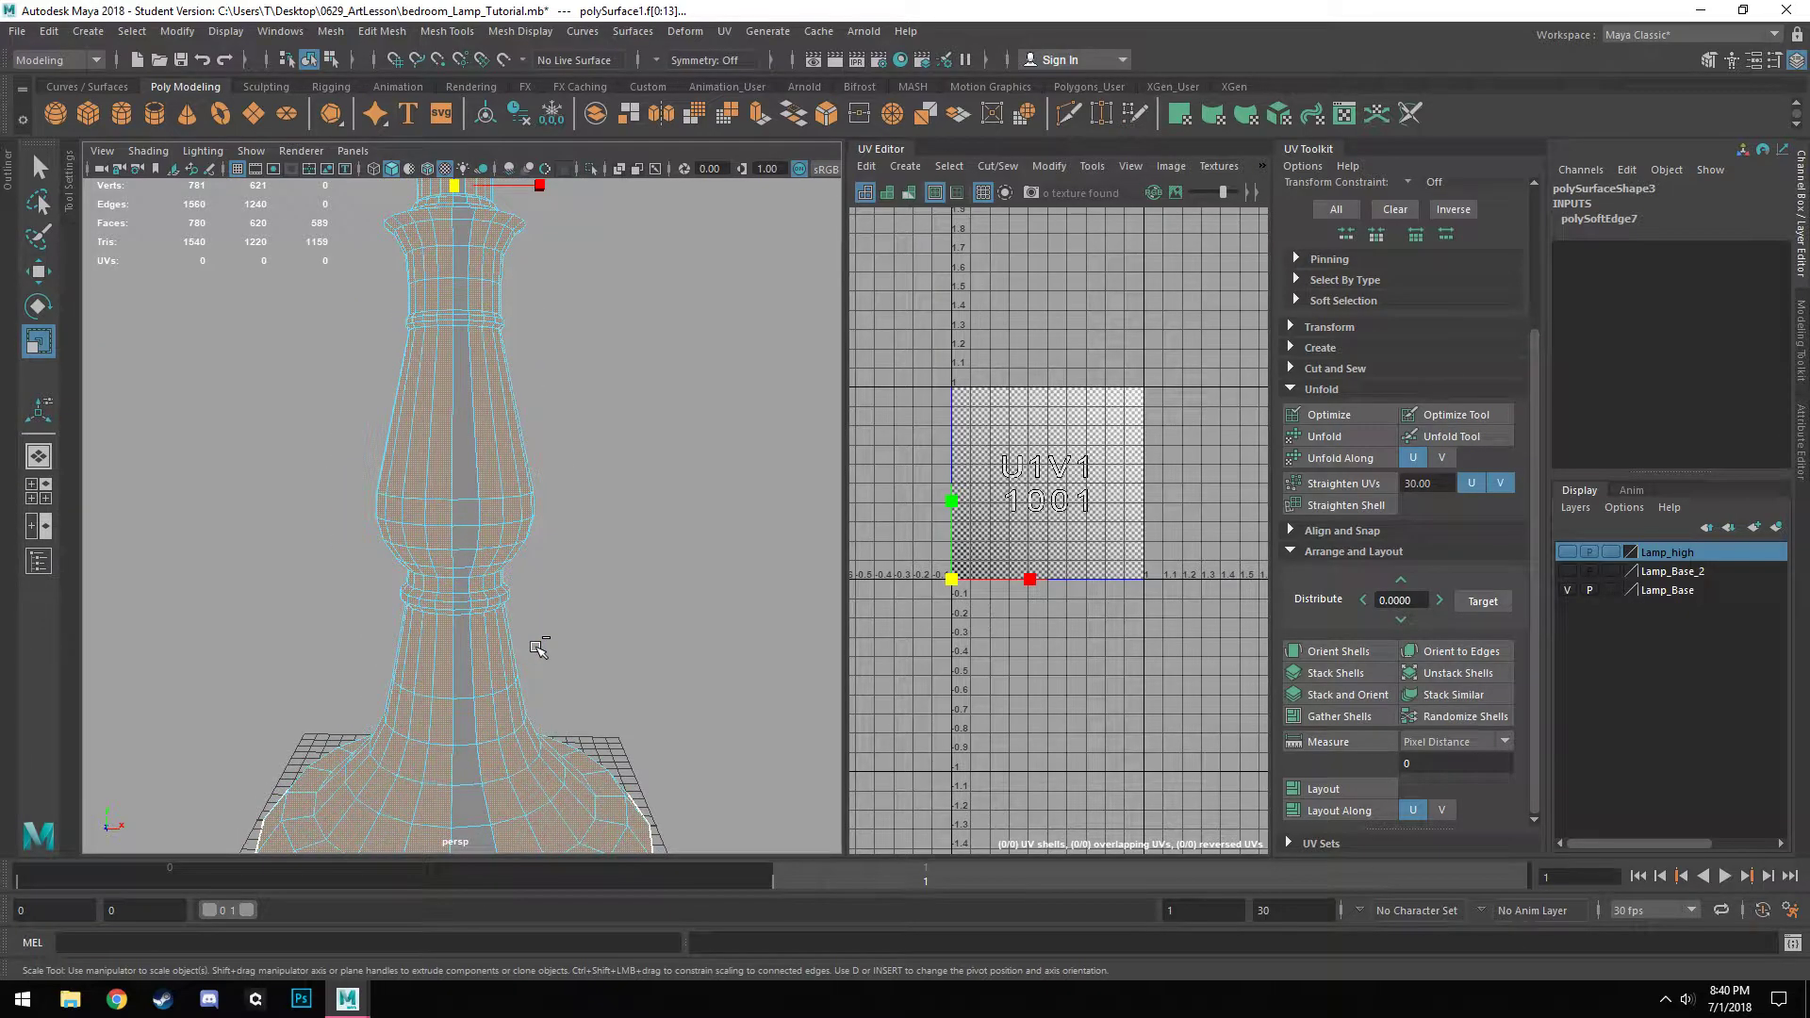
alt+drag(538, 638, 397, 600)
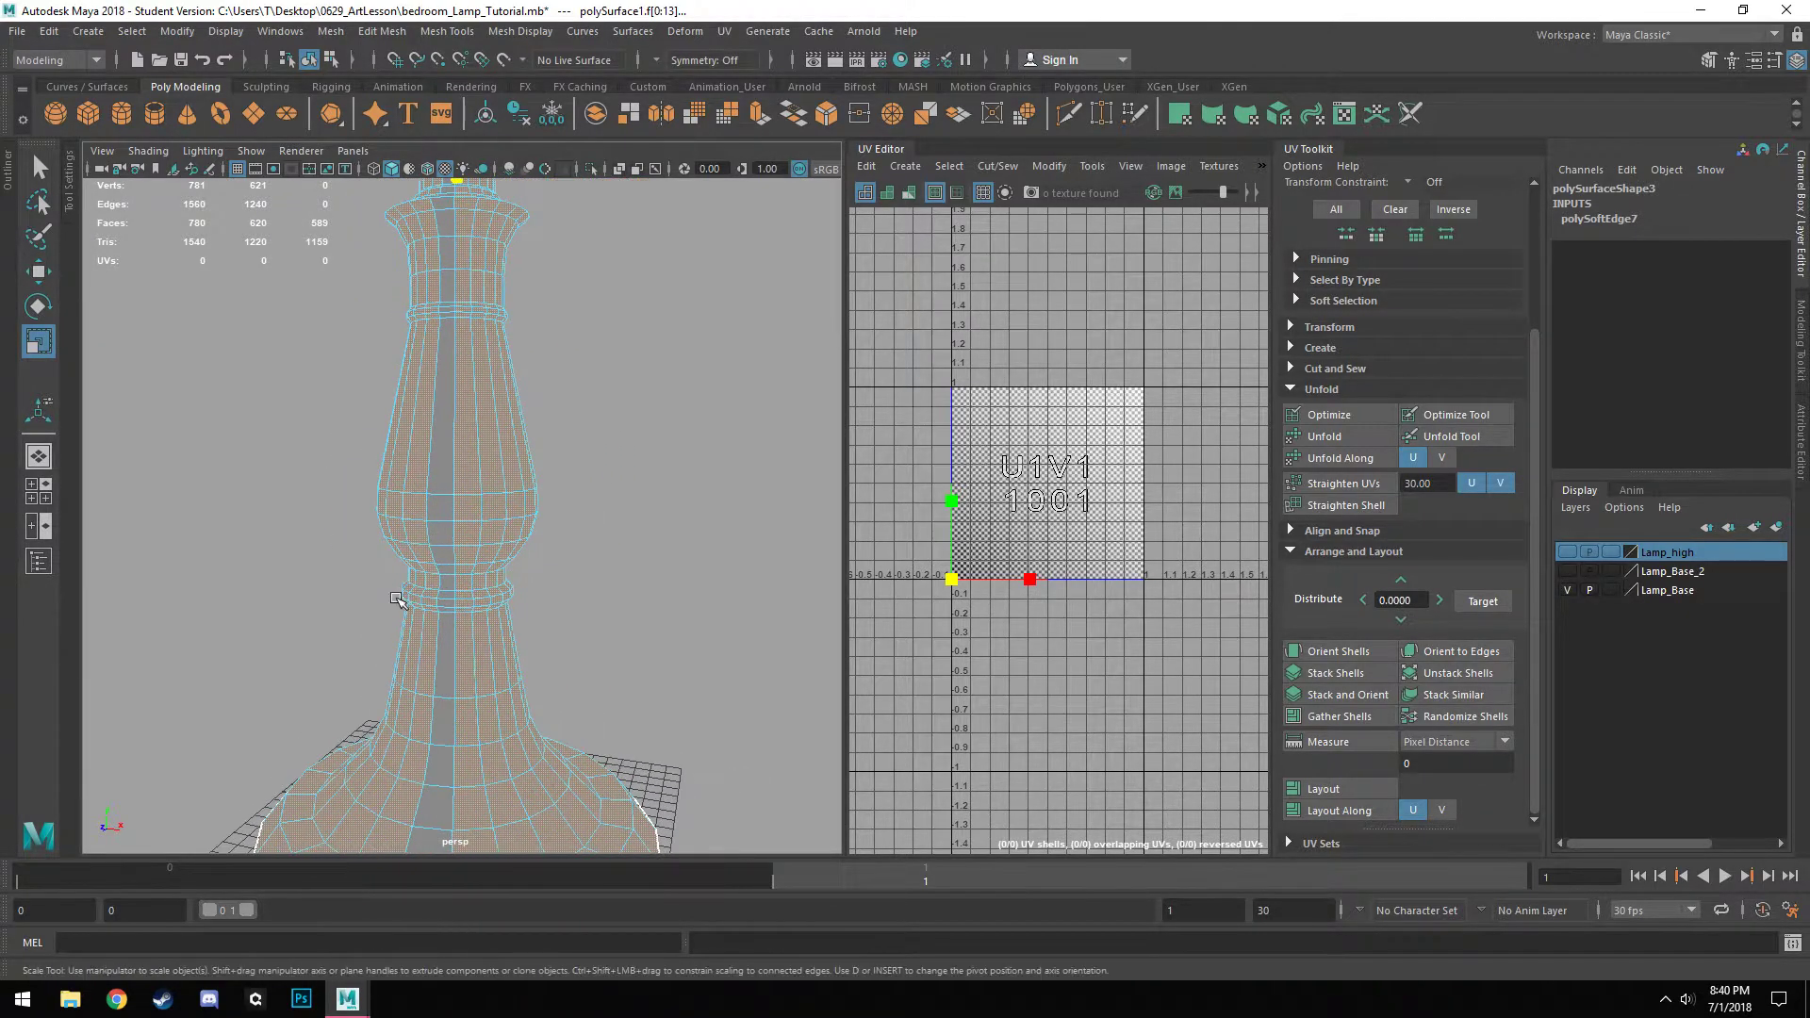
scroll(400, 602, up, 4)
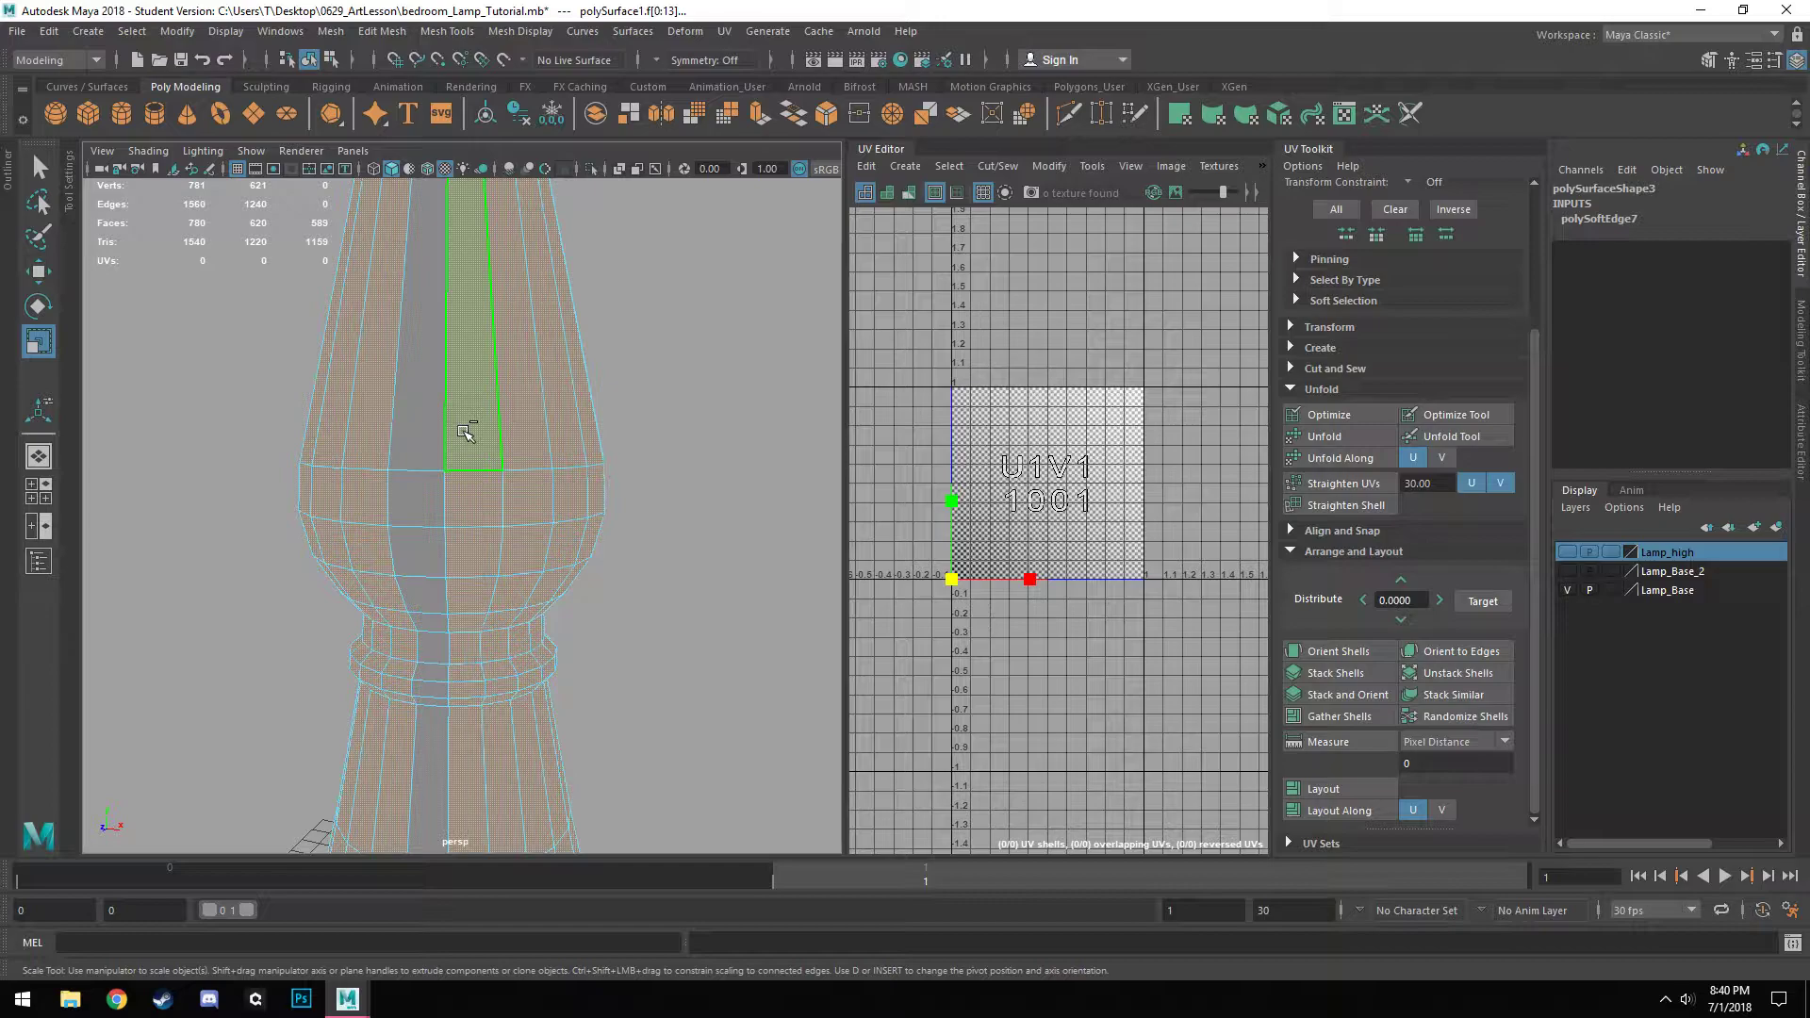
ctrl+click(464, 432)
ctrl+double_click(474, 500)
scroll(474, 500, down, 2)
scroll(474, 500, down, 5)
alt+drag(474, 500, 462, 548)
alt+middle_drag(433, 538, 546, 547)
scroll(493, 625, up, 4)
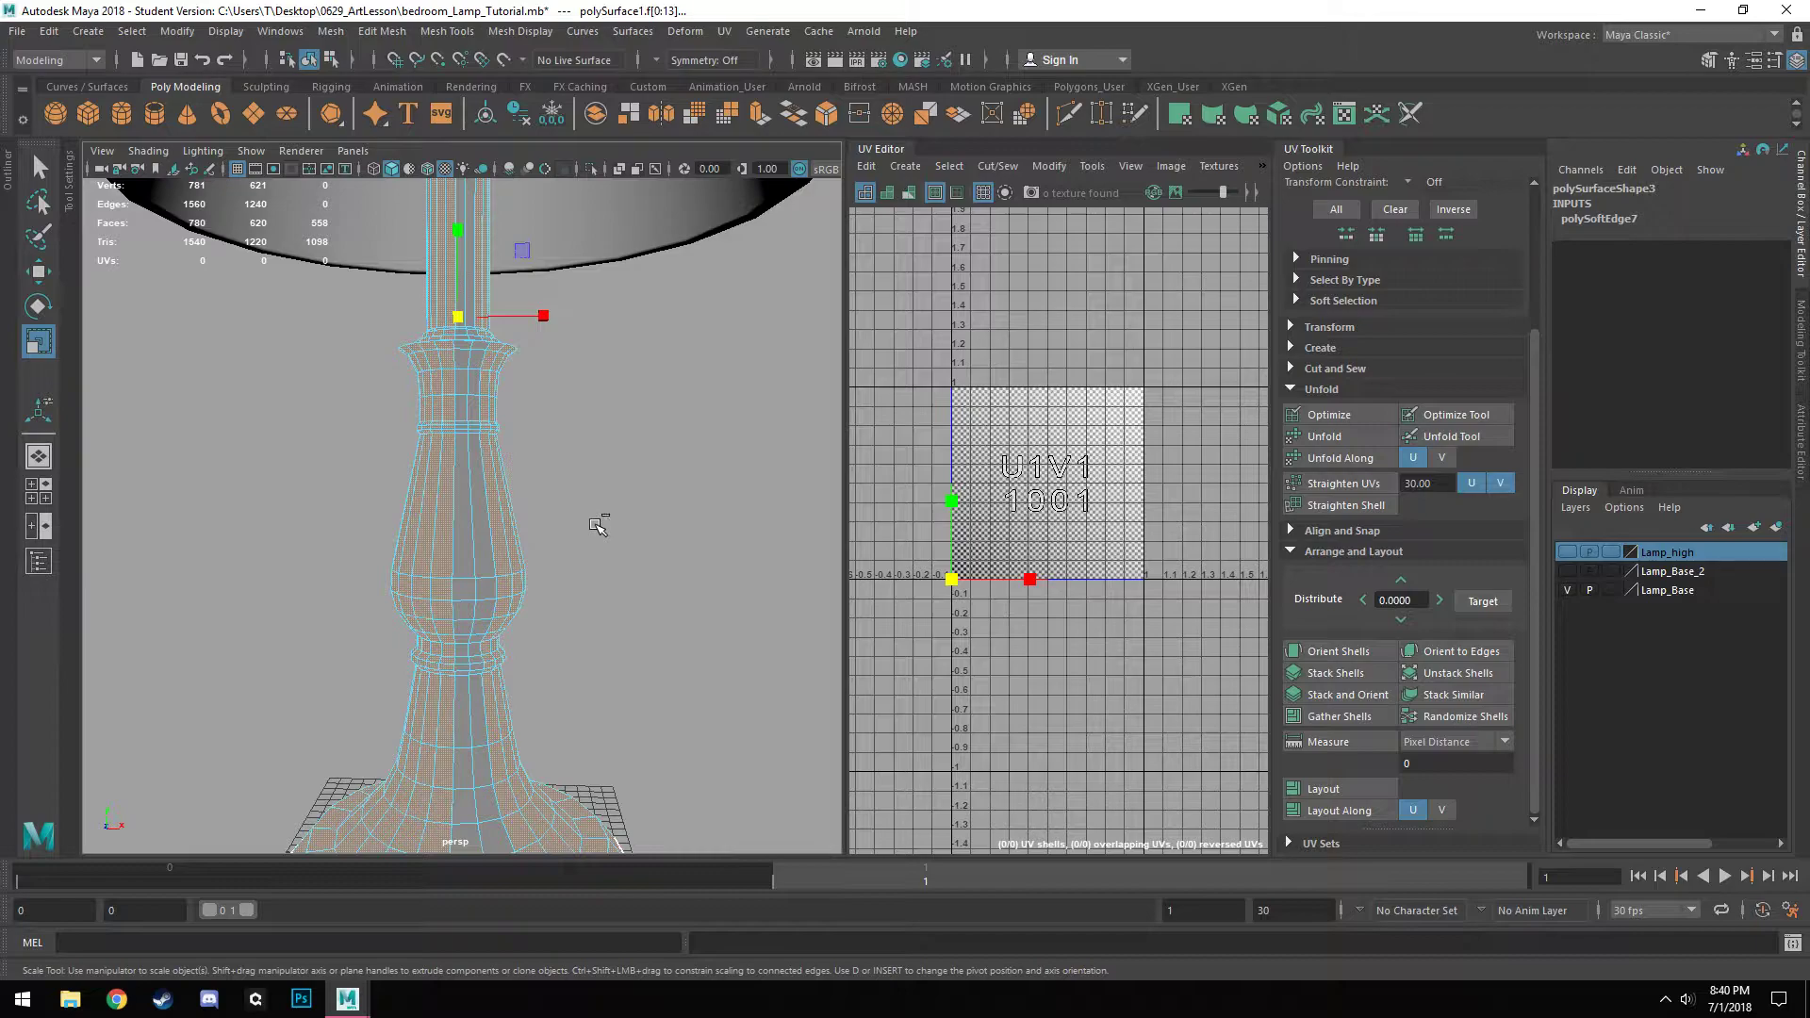
key(Delete)
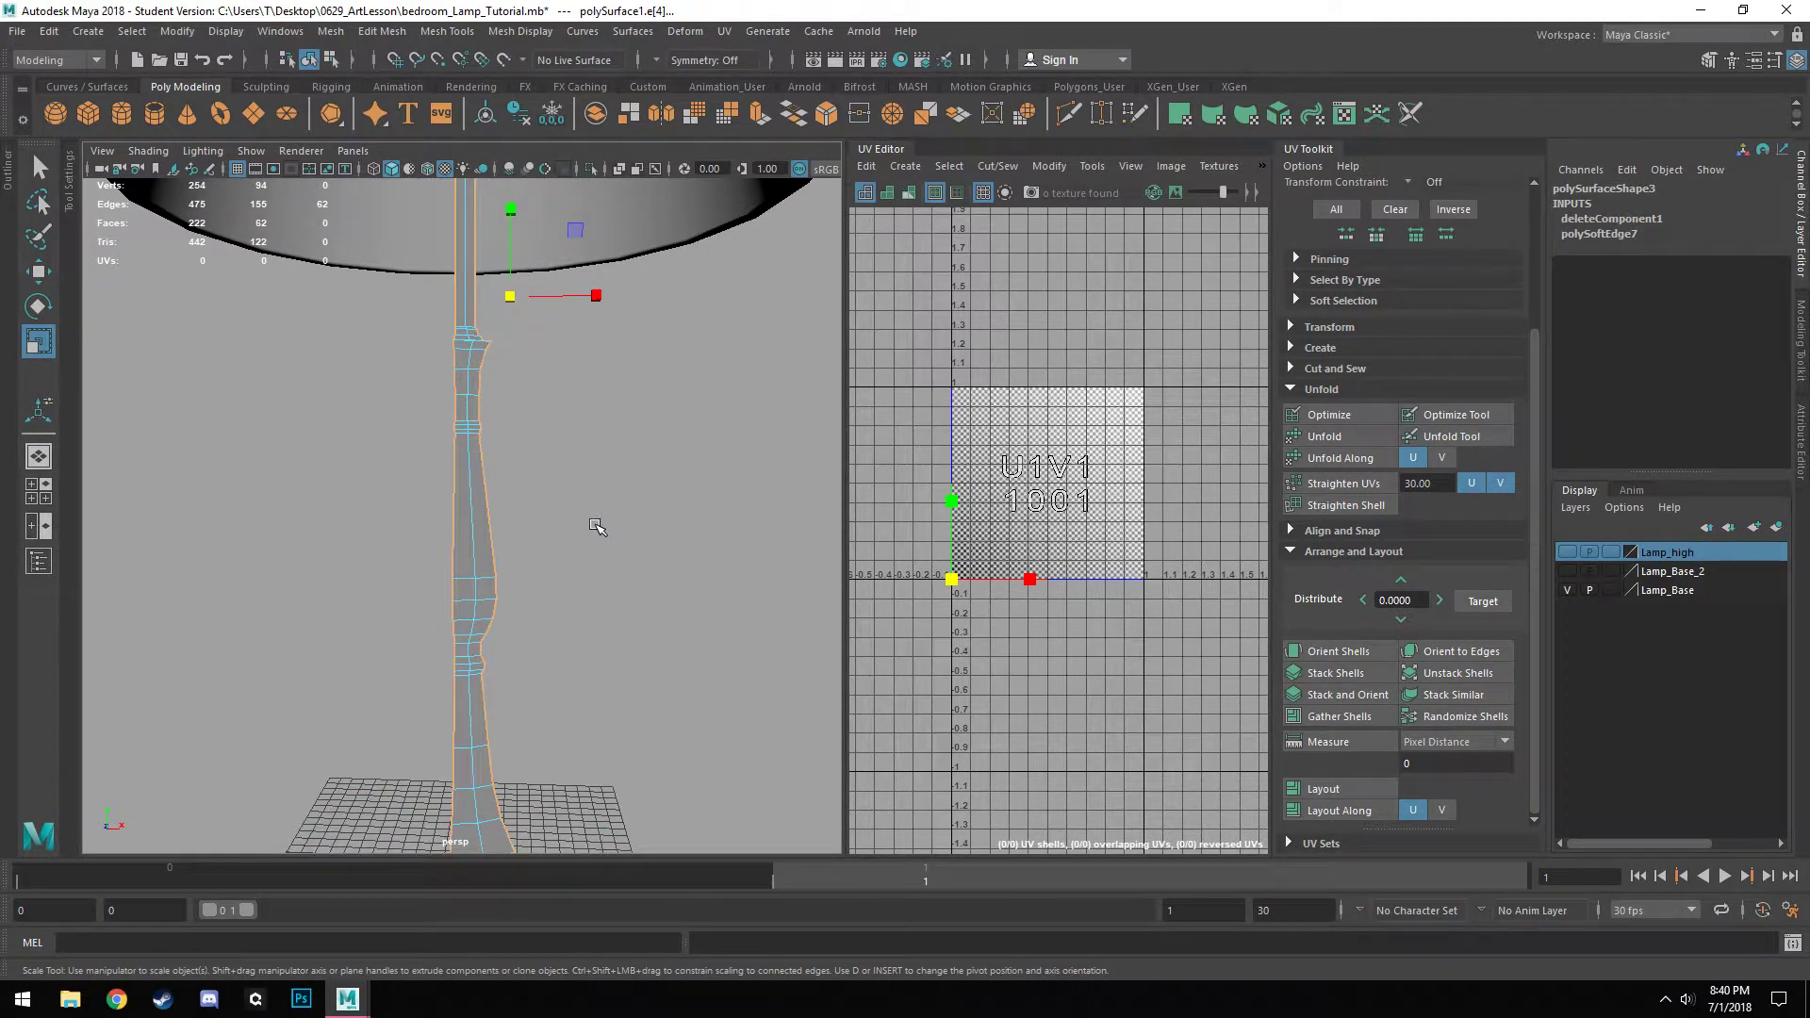
scroll(557, 565, down, 3)
alt+drag(557, 565, 433, 623)
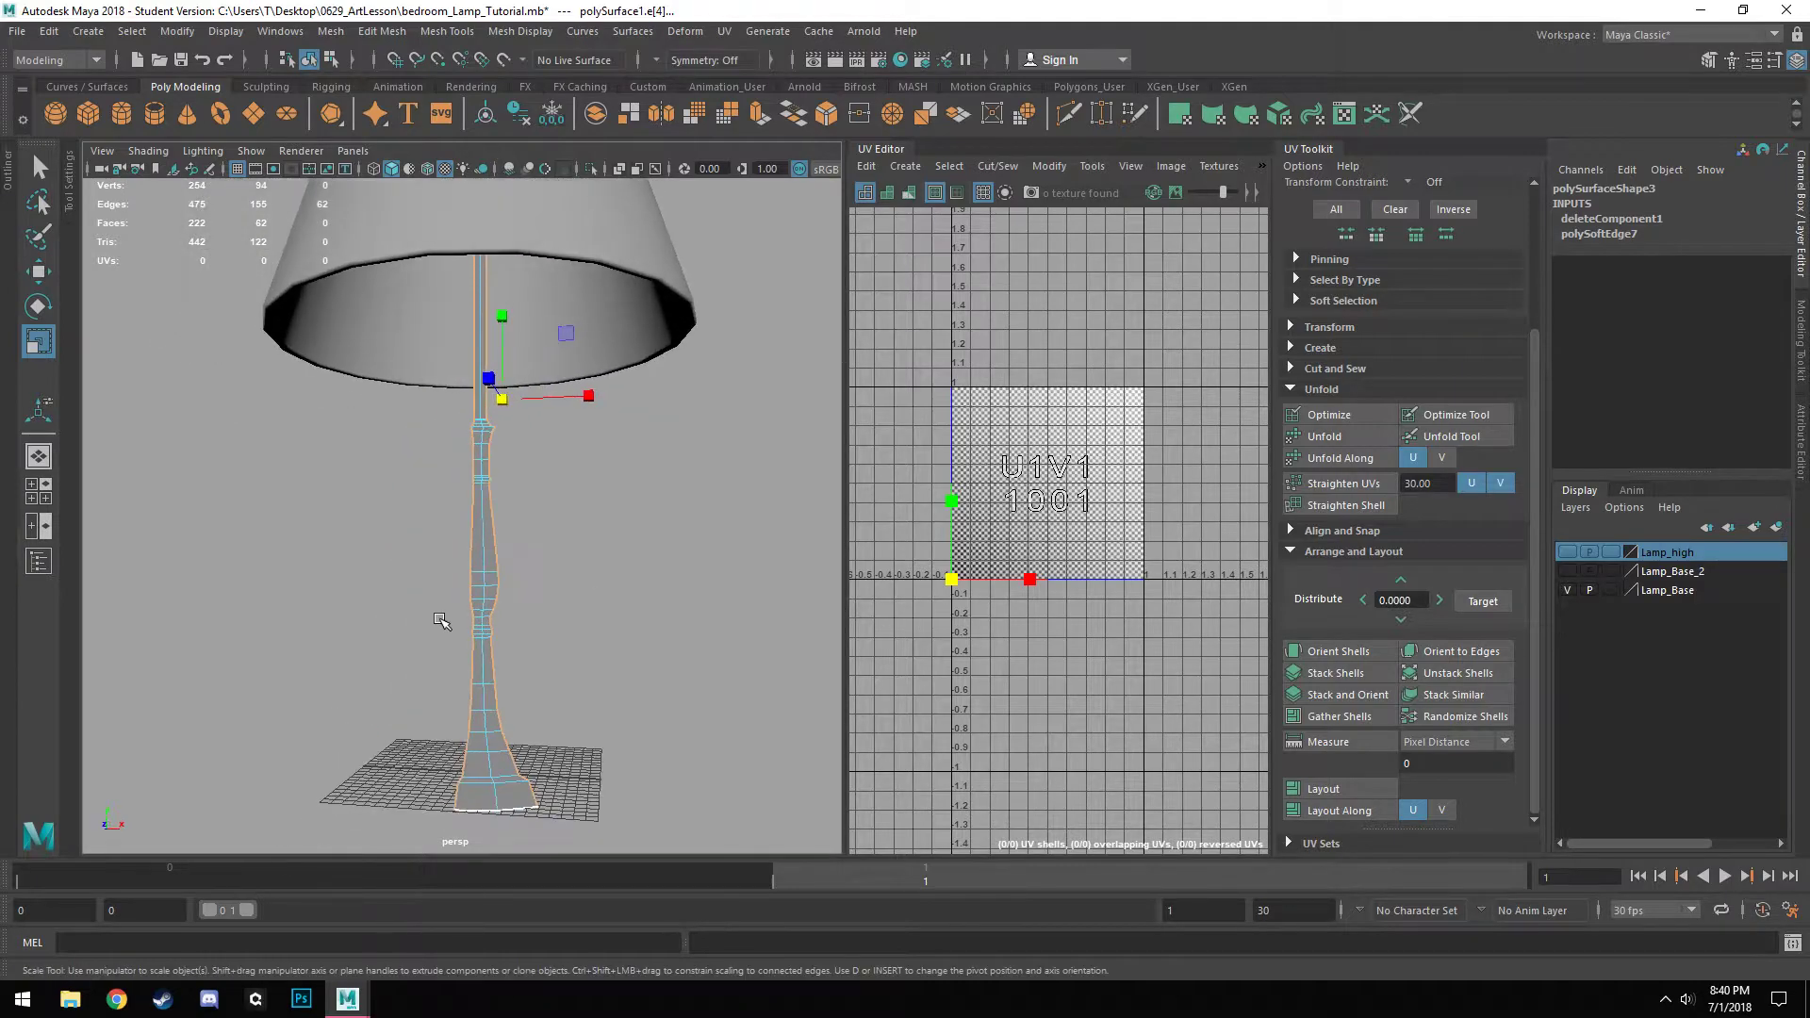
Switch back to object selection and inspect the remaining strip of the lamp base from several sides.
right_drag(494, 514, 551, 438)
scroll(551, 558, up, 3)
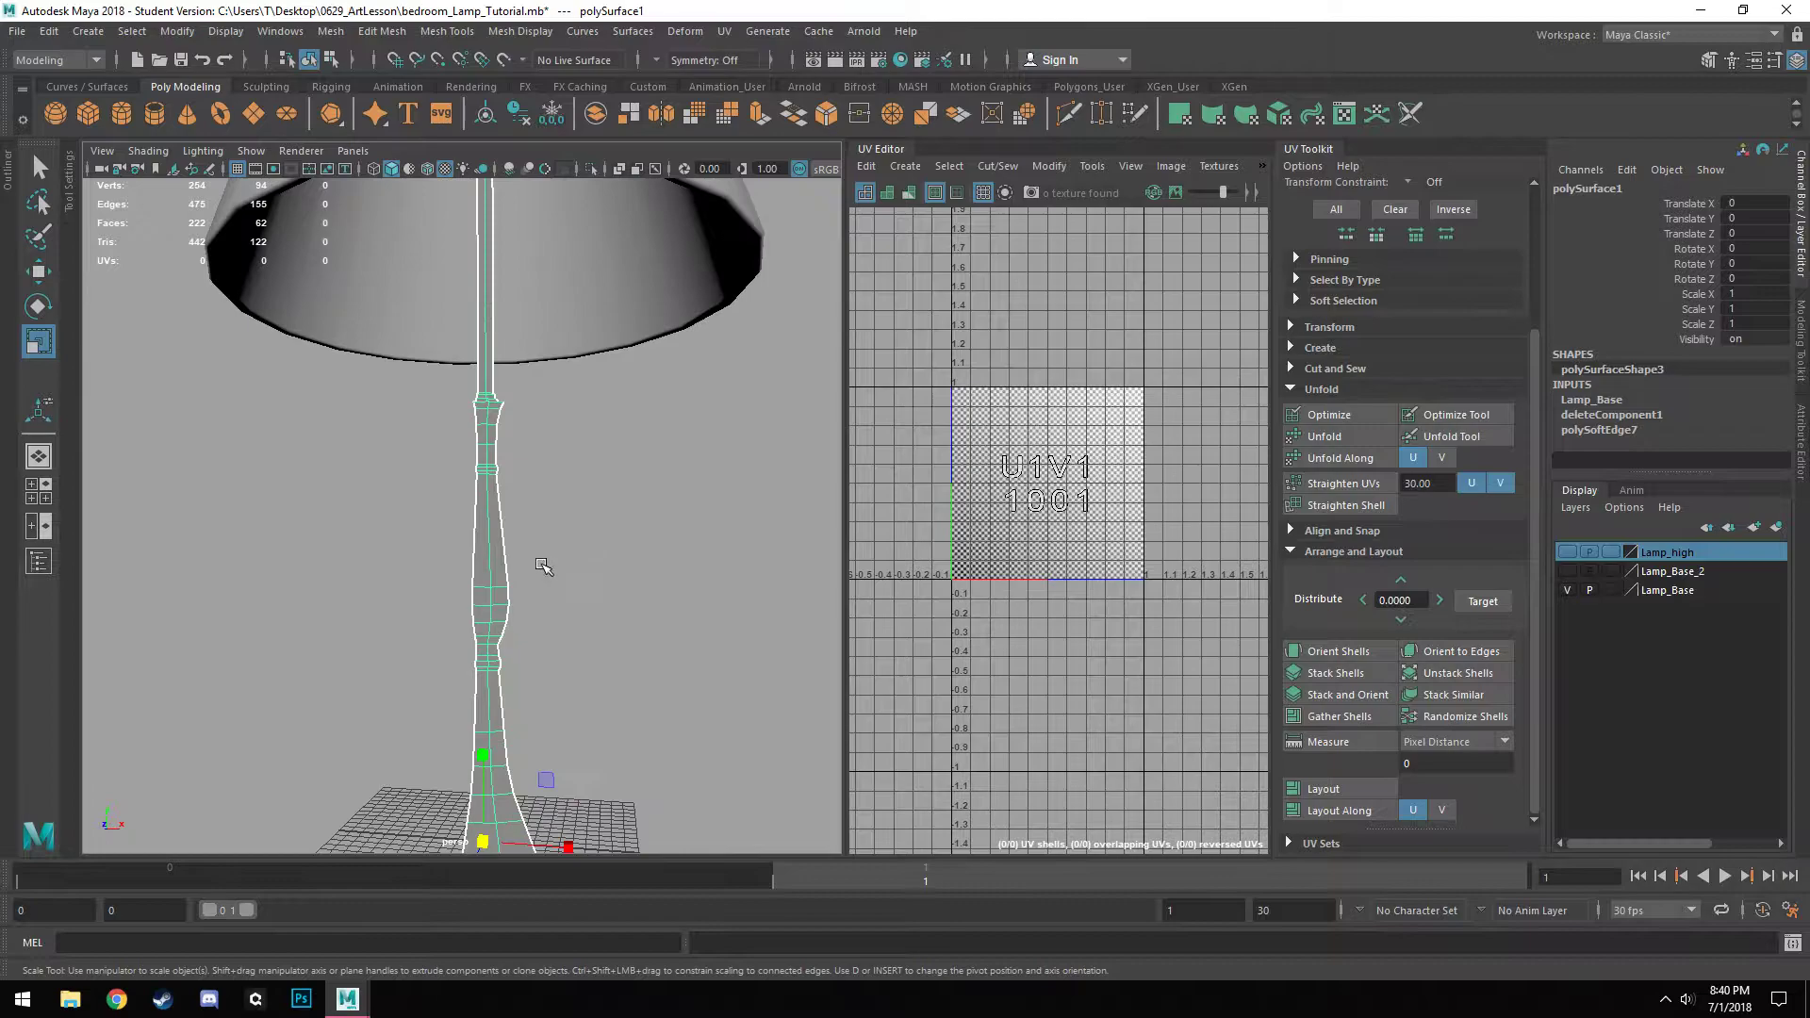
alt+drag(480, 632, 523, 665)
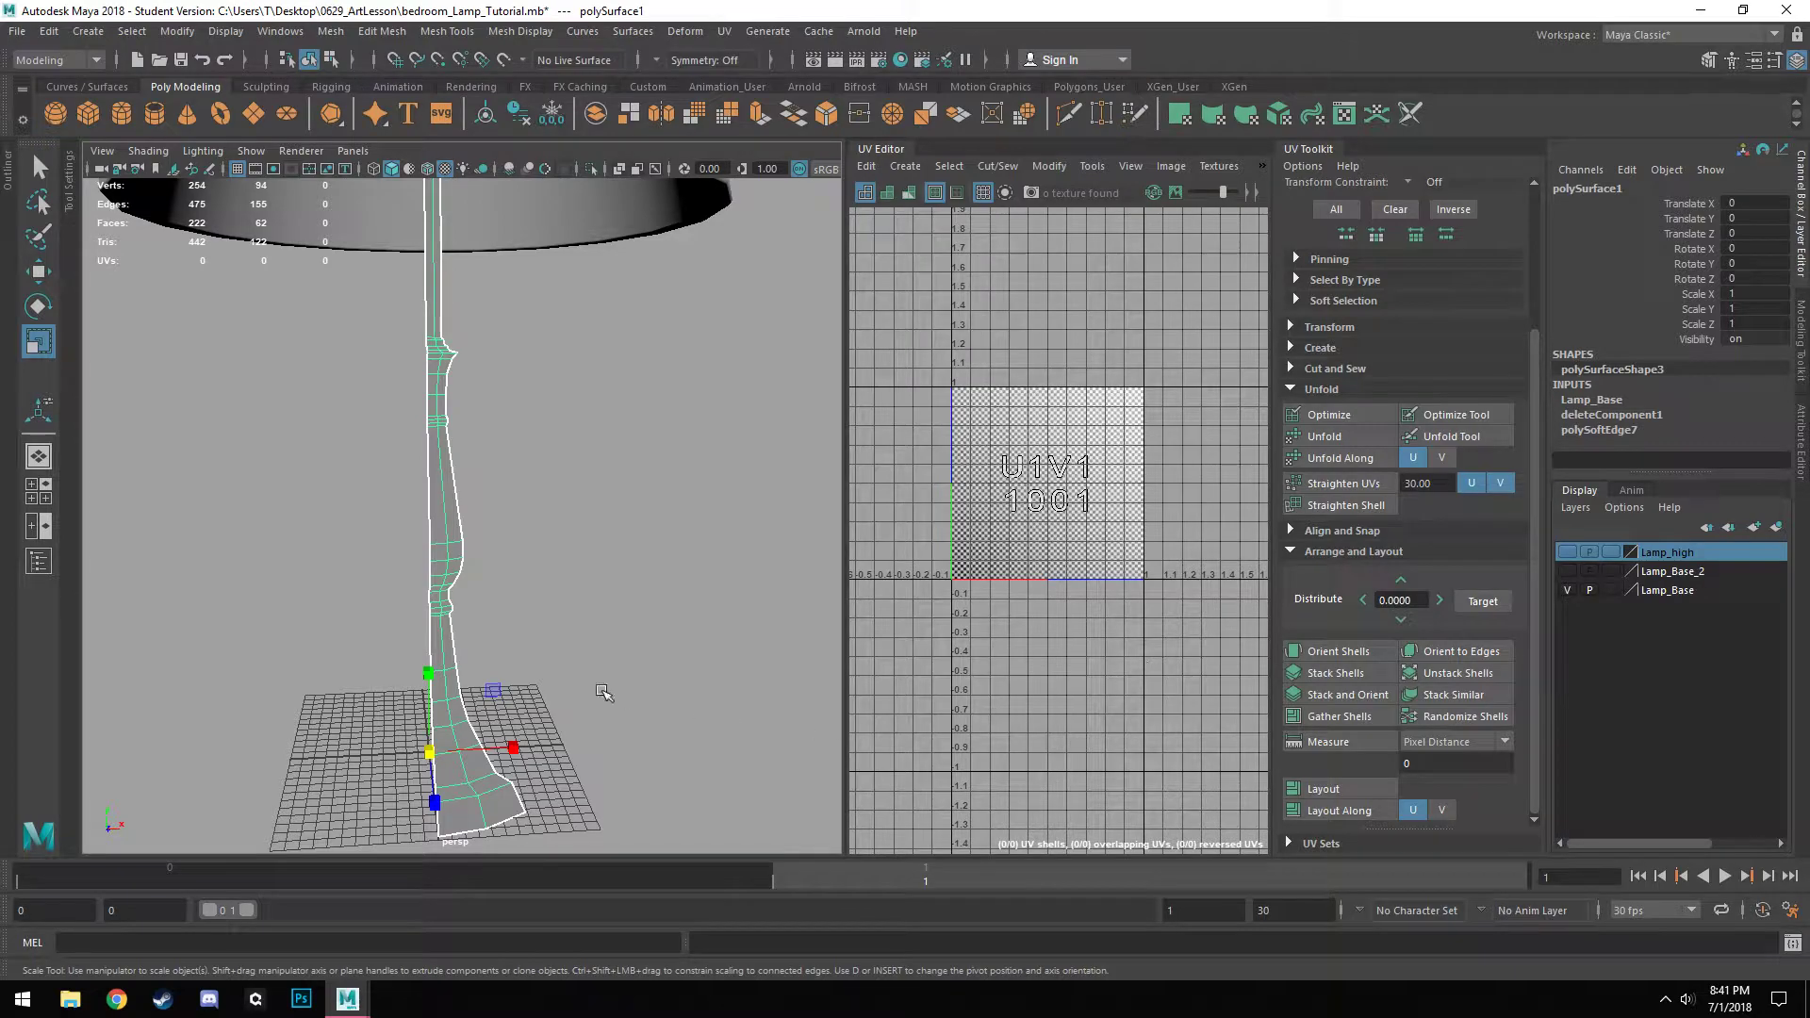
alt+middle_drag(467, 457, 563, 591)
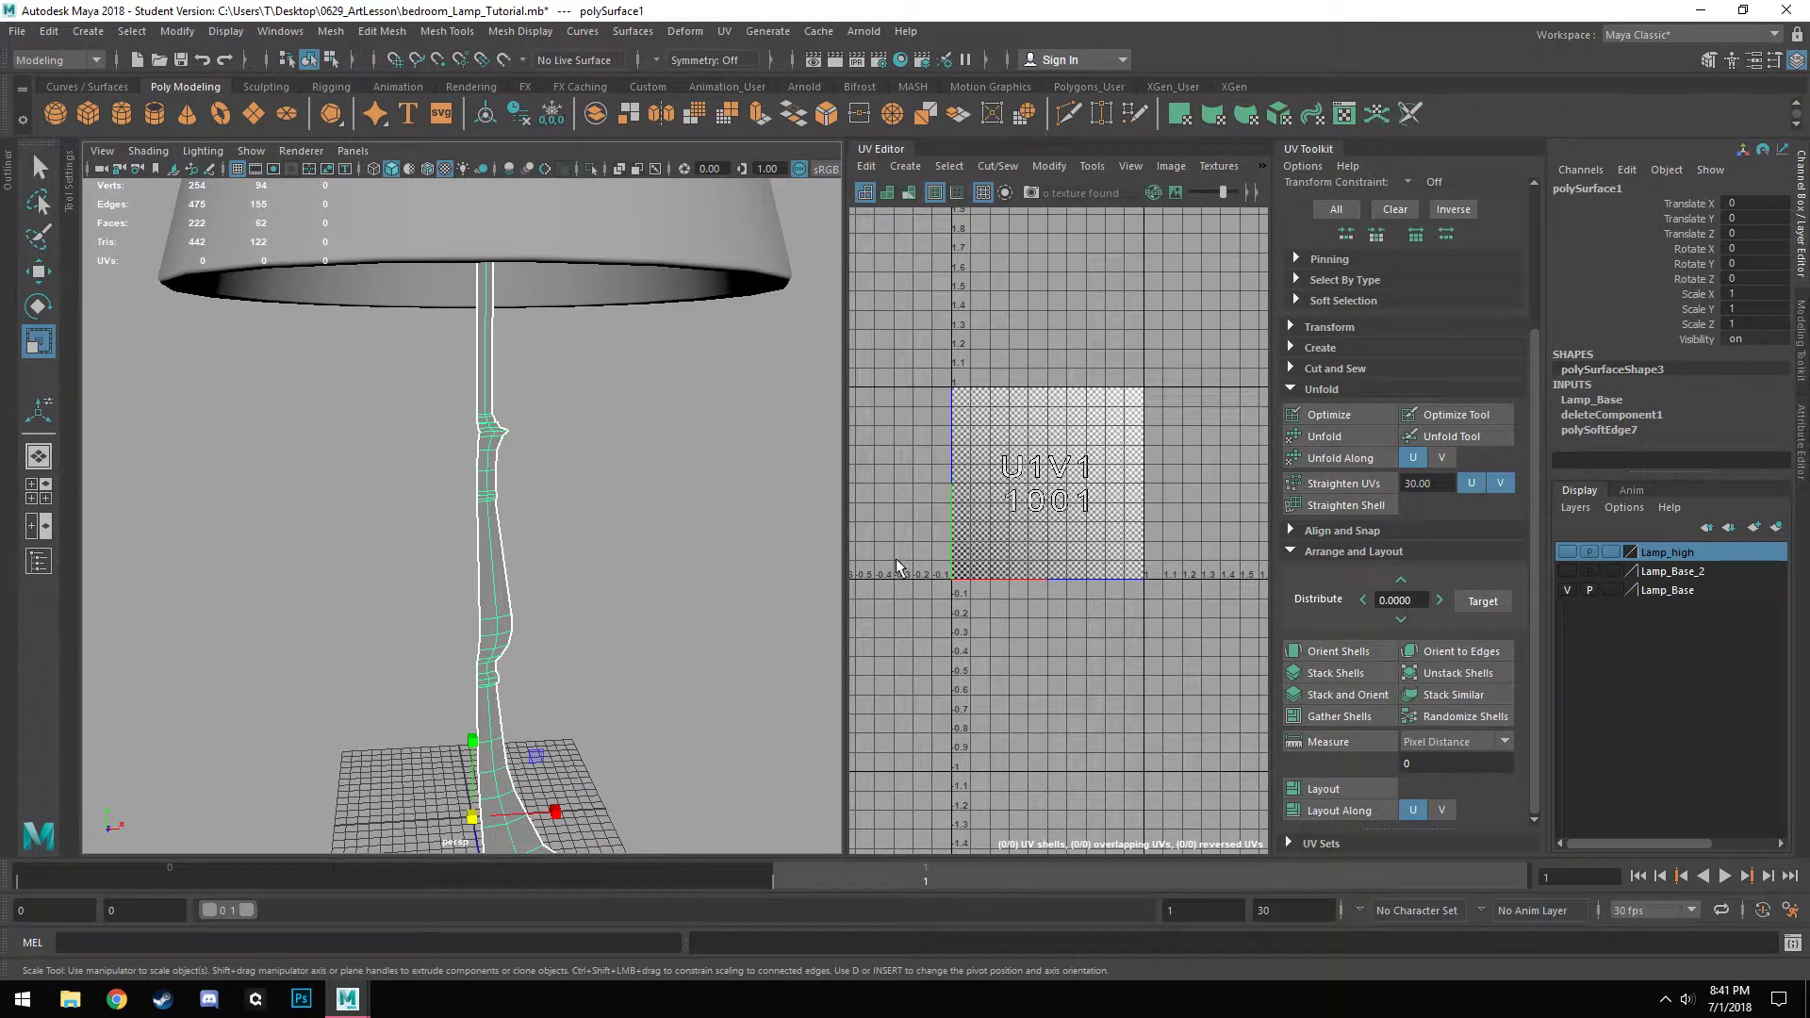
alt+drag(650, 668, 565, 351)
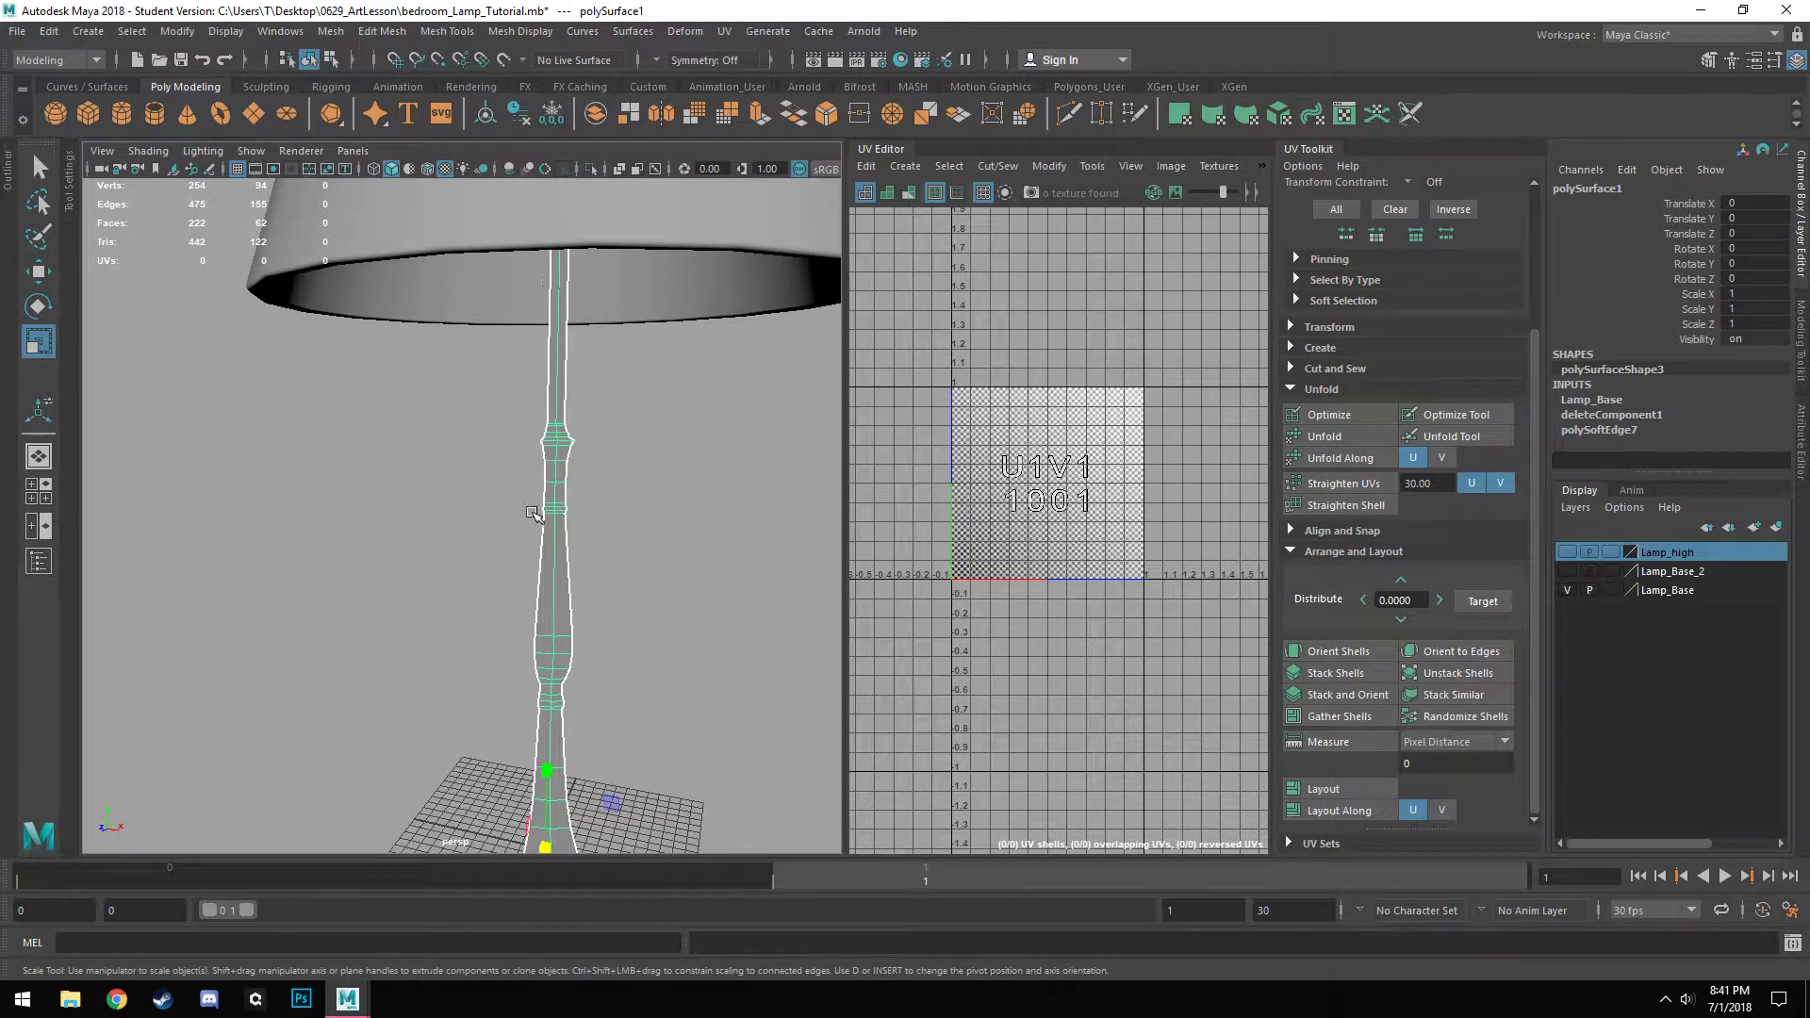
Apply a planar UV projection to the lamp base strip from the Z axis, fitted to the bounding box.
alt+middle_drag(571, 832, 299, 630)
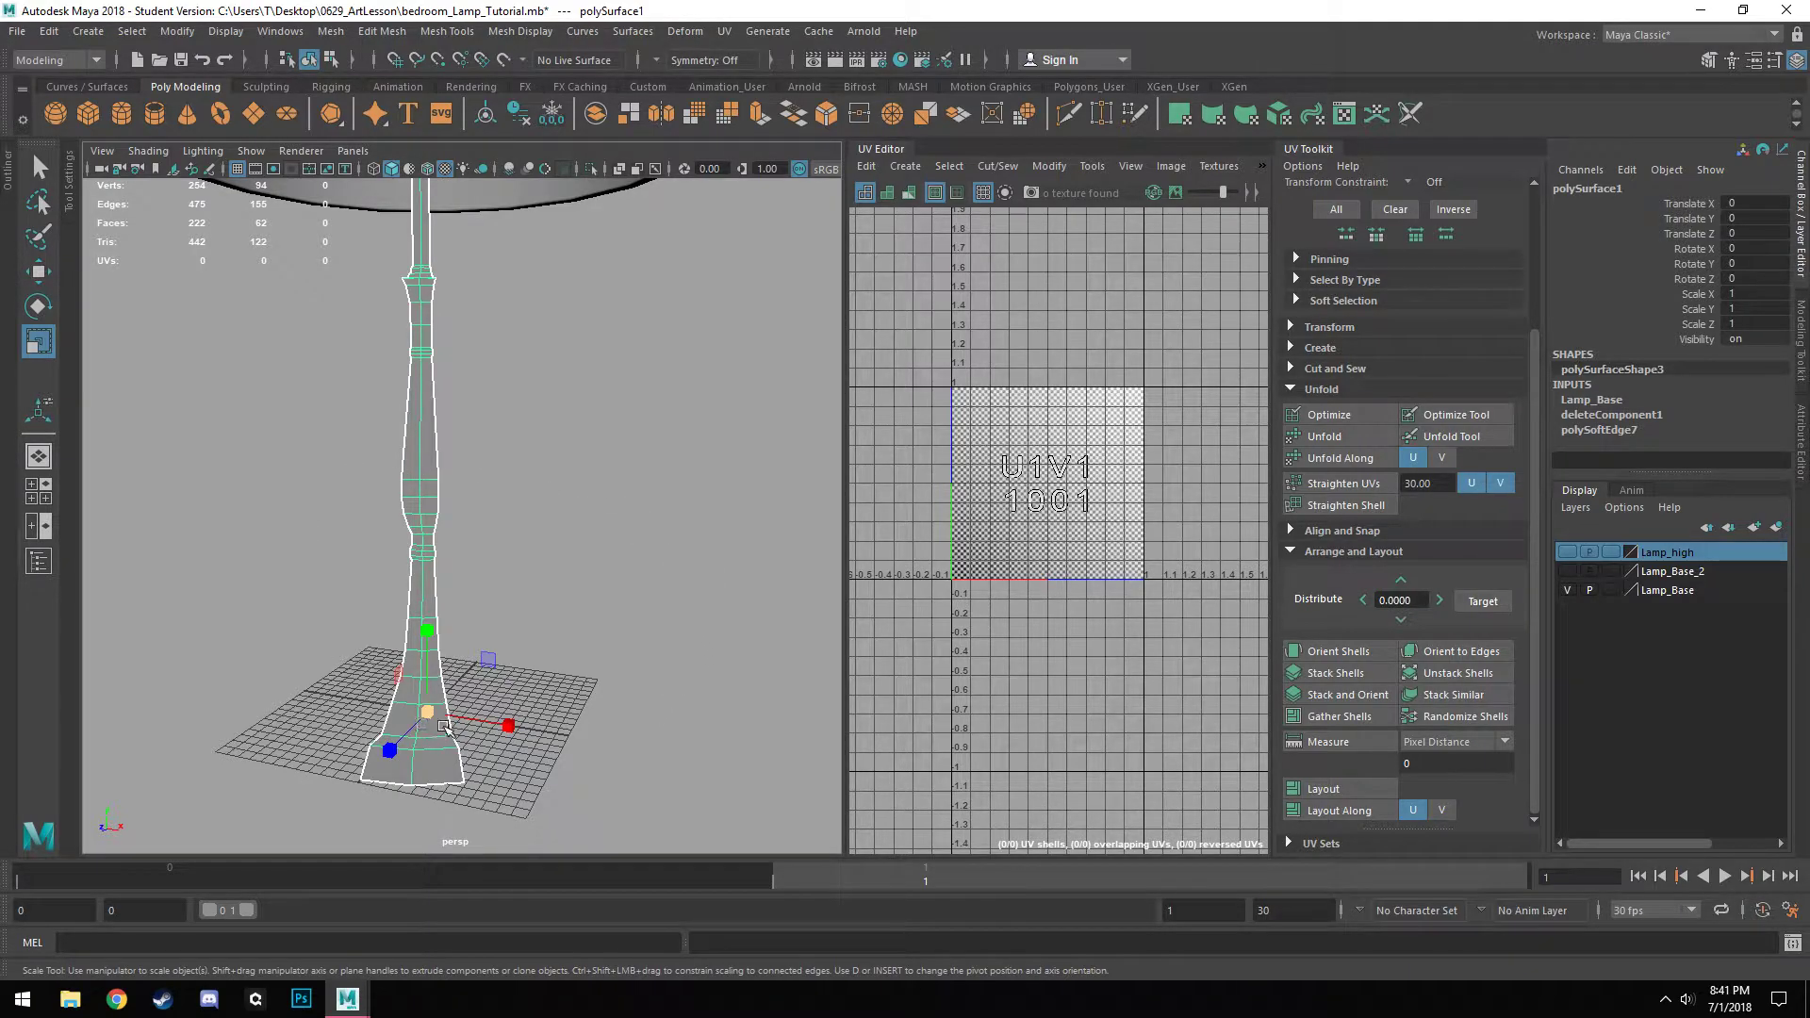
alt+right_drag(444, 477, 501, 654)
alt+middle_drag(501, 654, 539, 498)
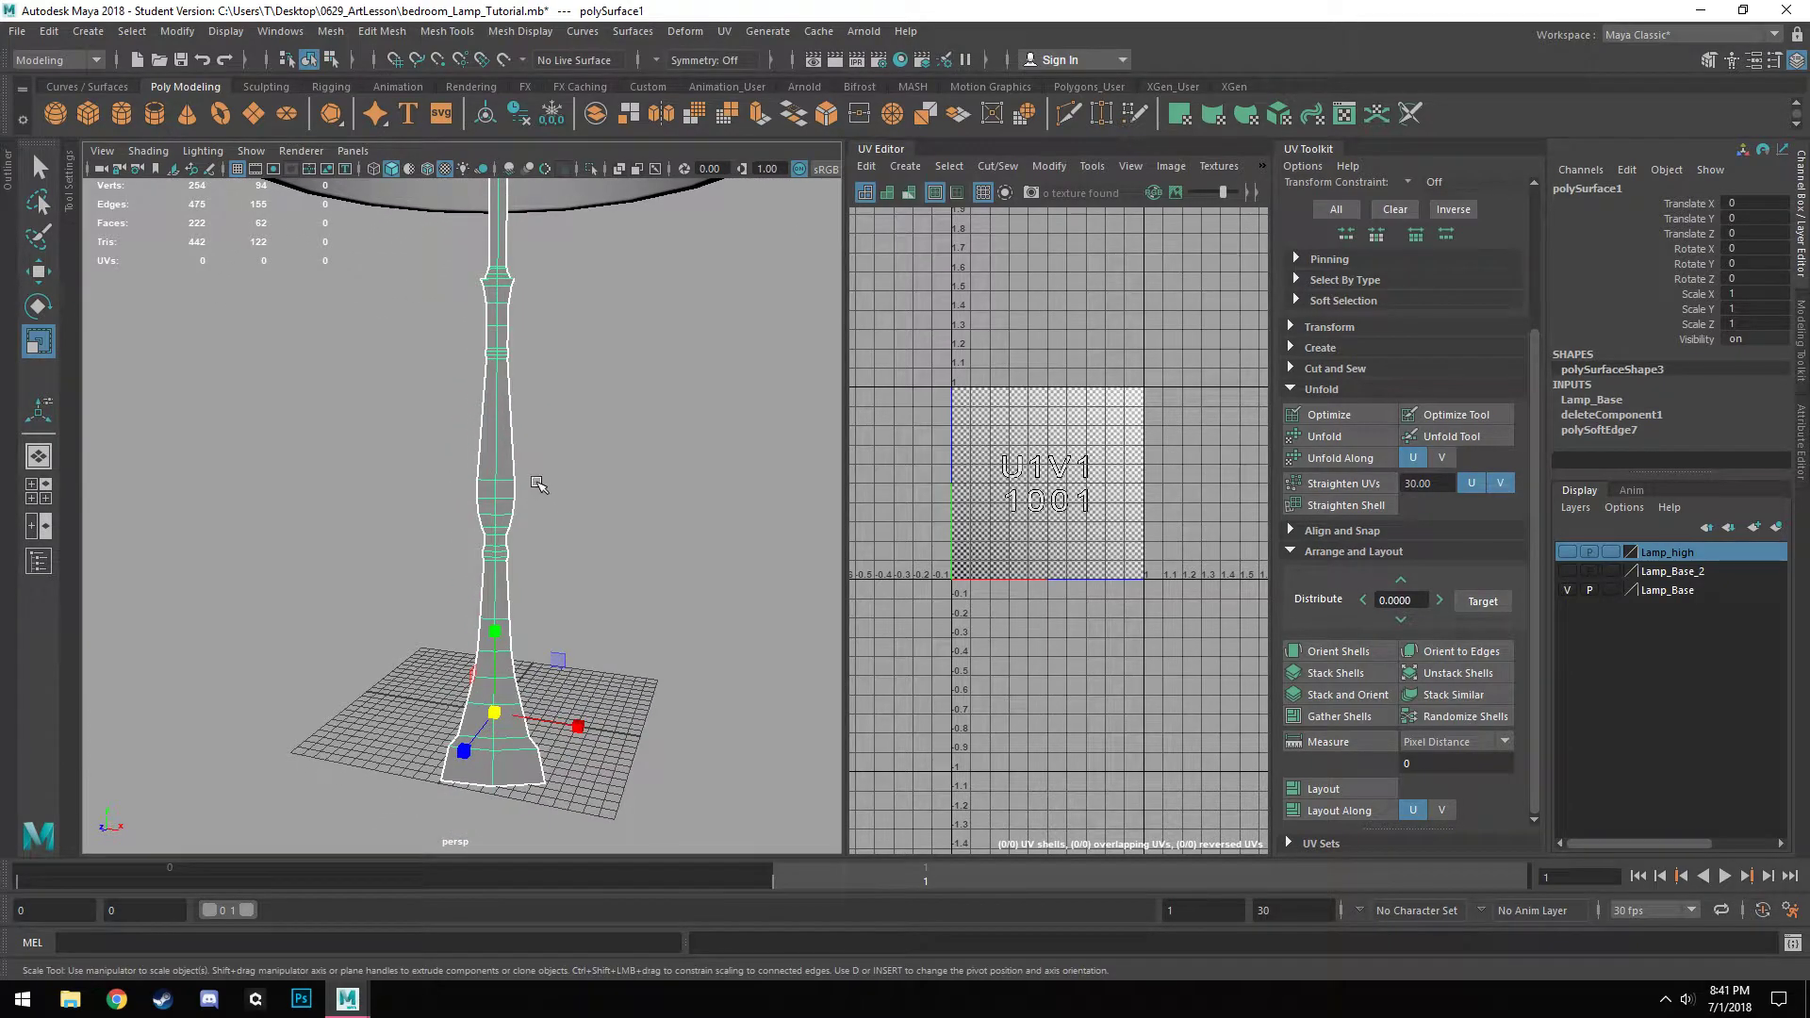
click(723, 32)
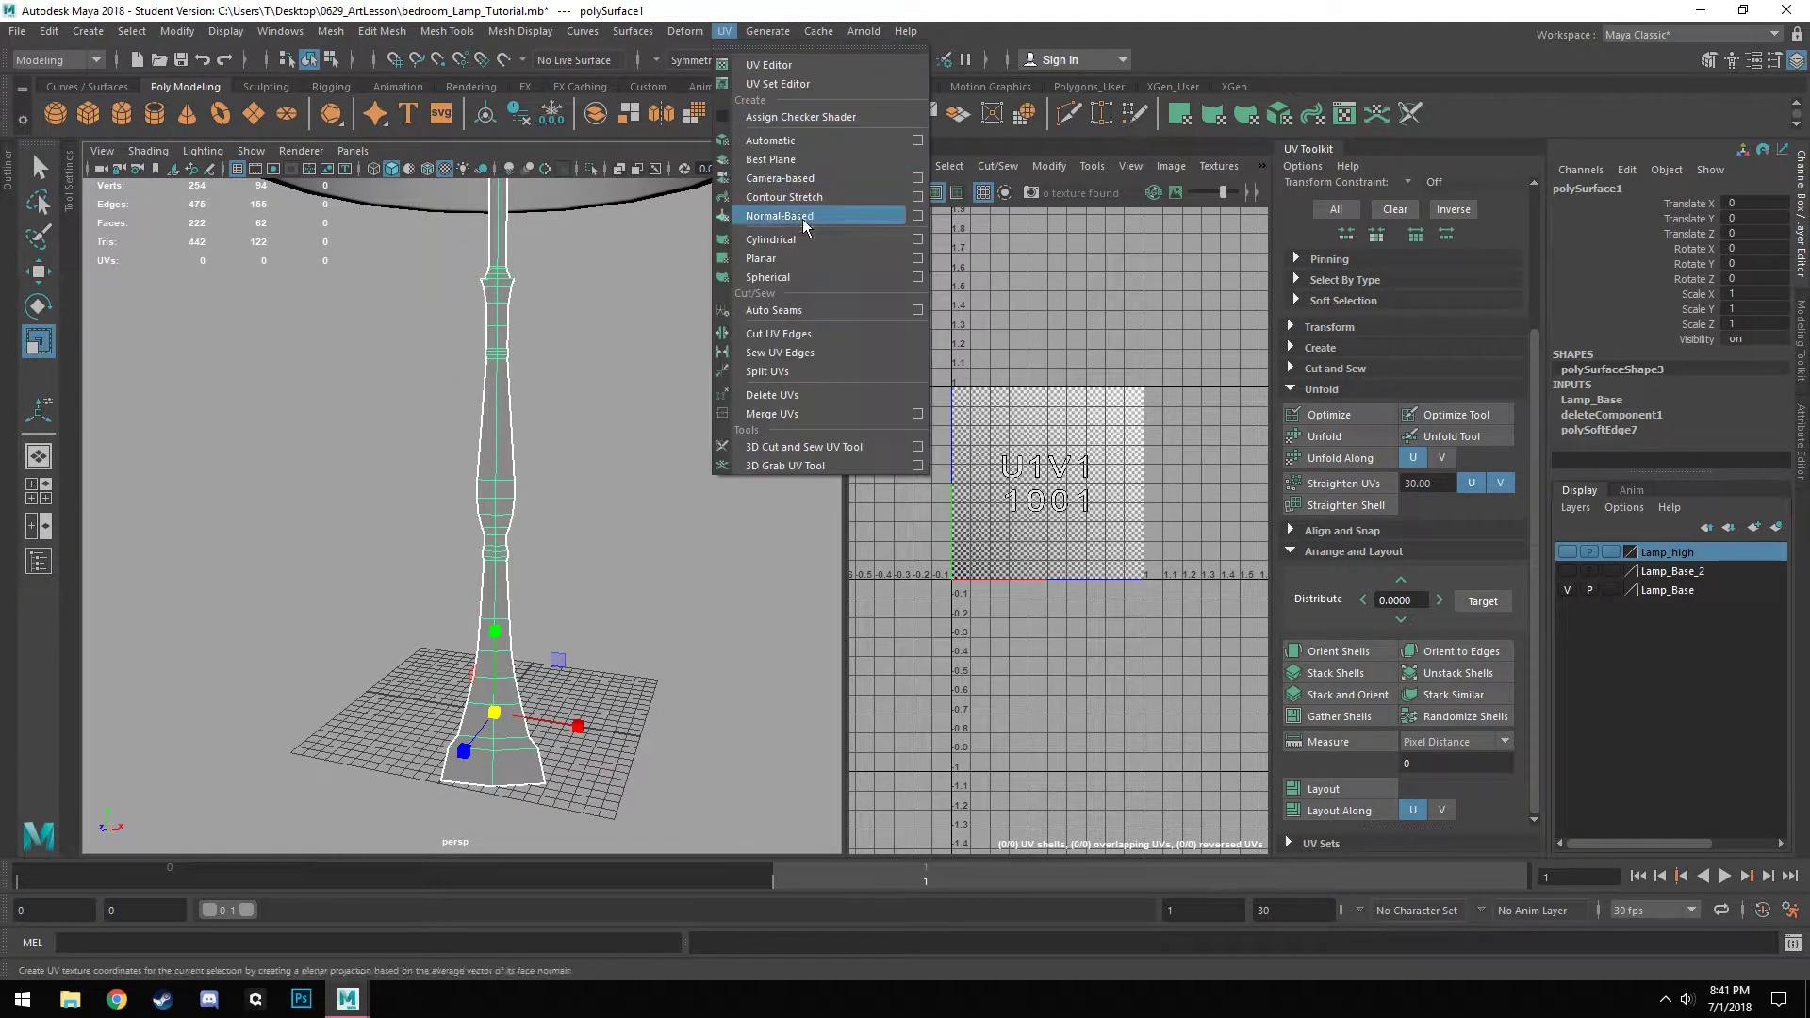
click(917, 257)
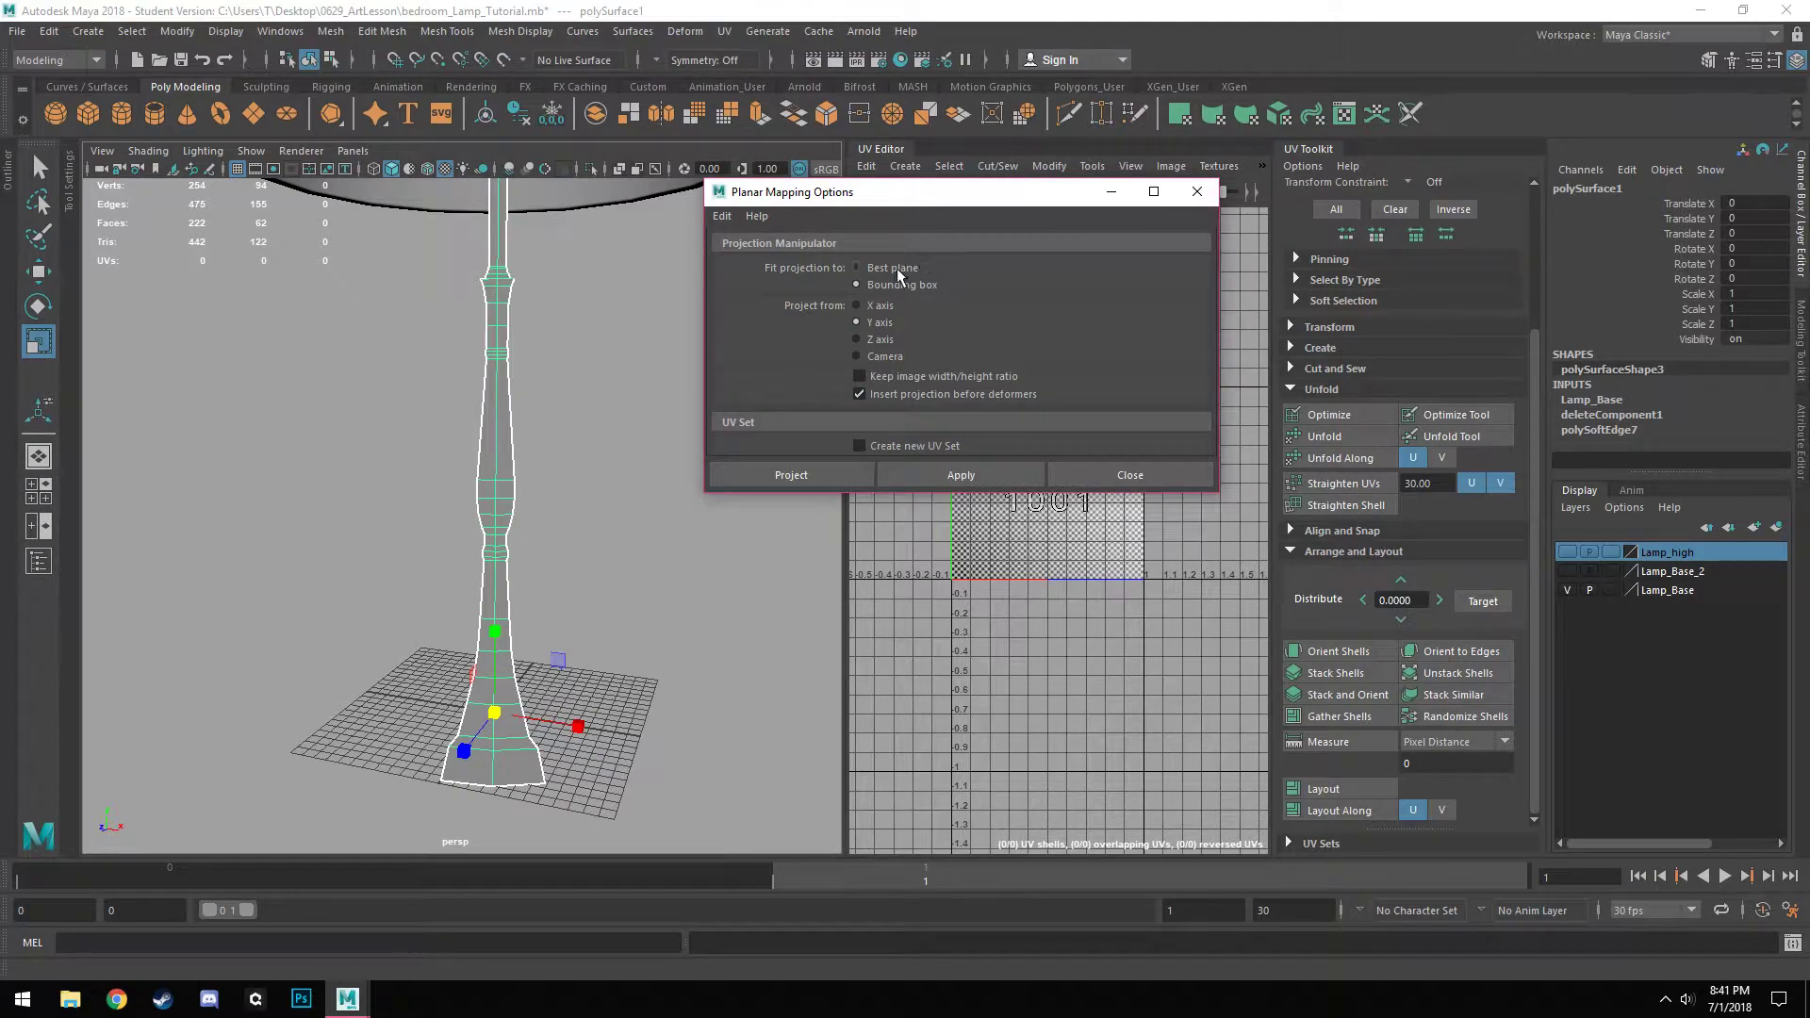
click(942, 471)
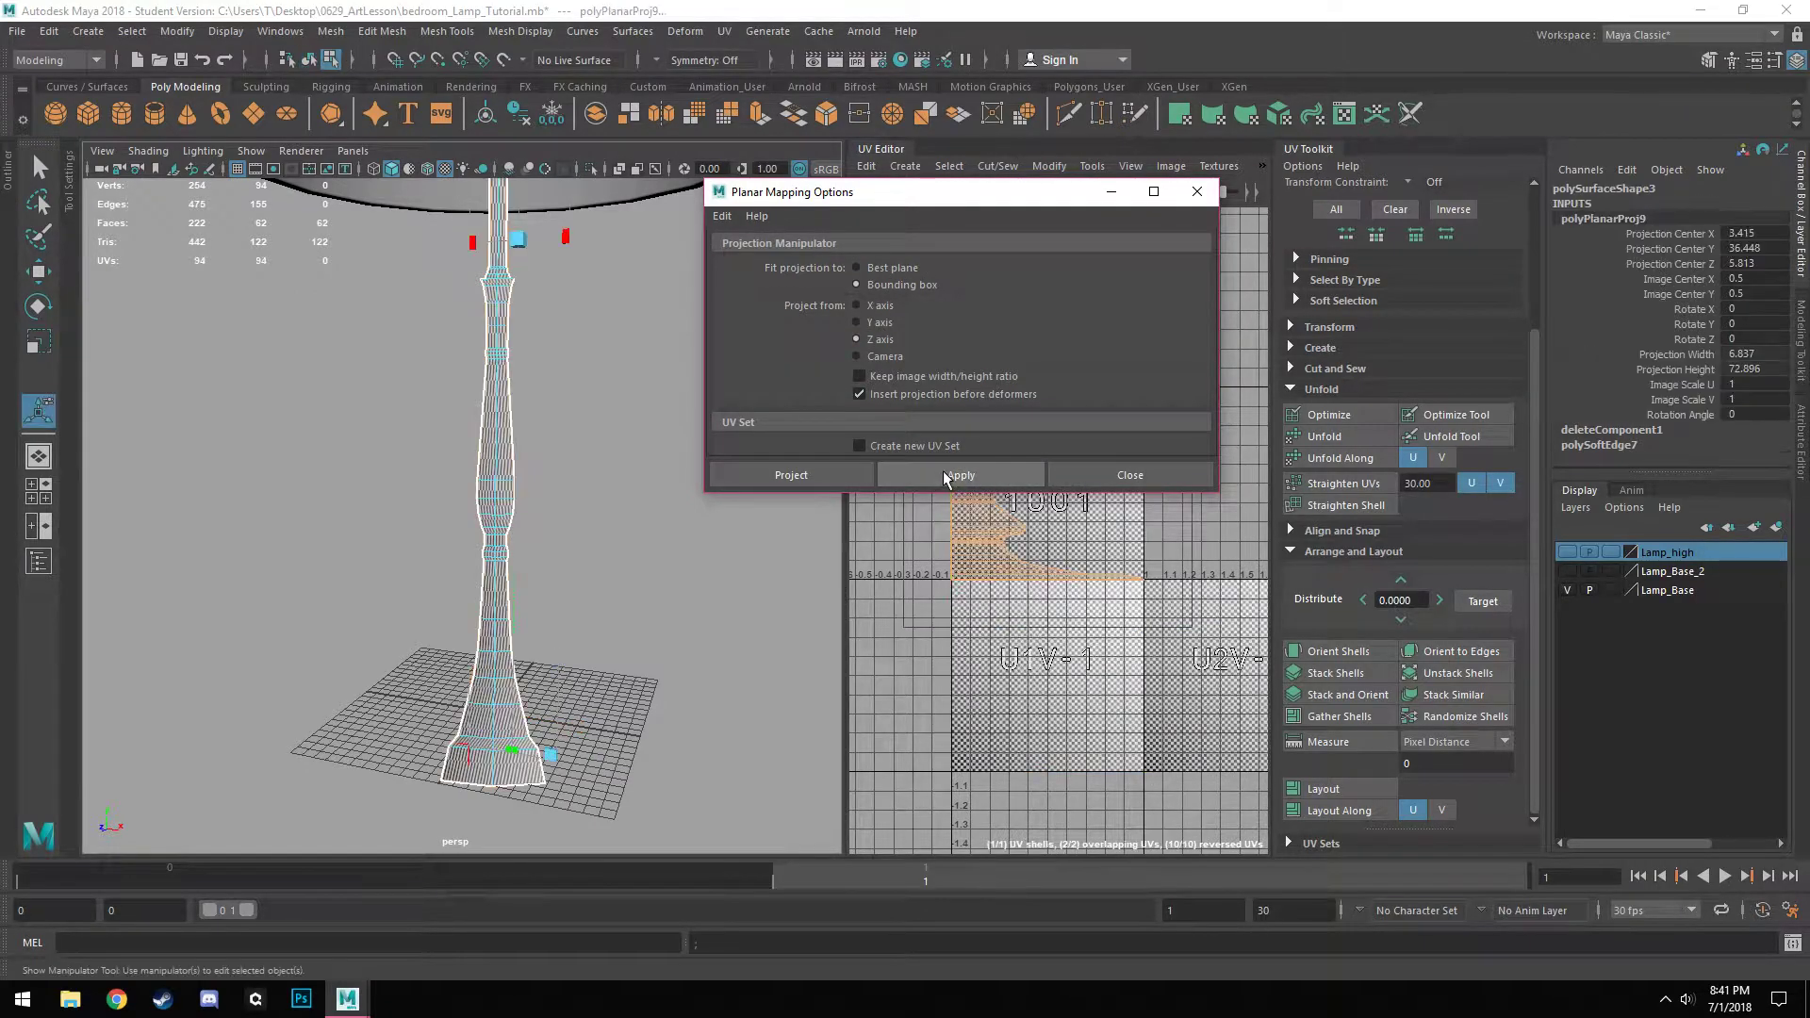
click(1197, 192)
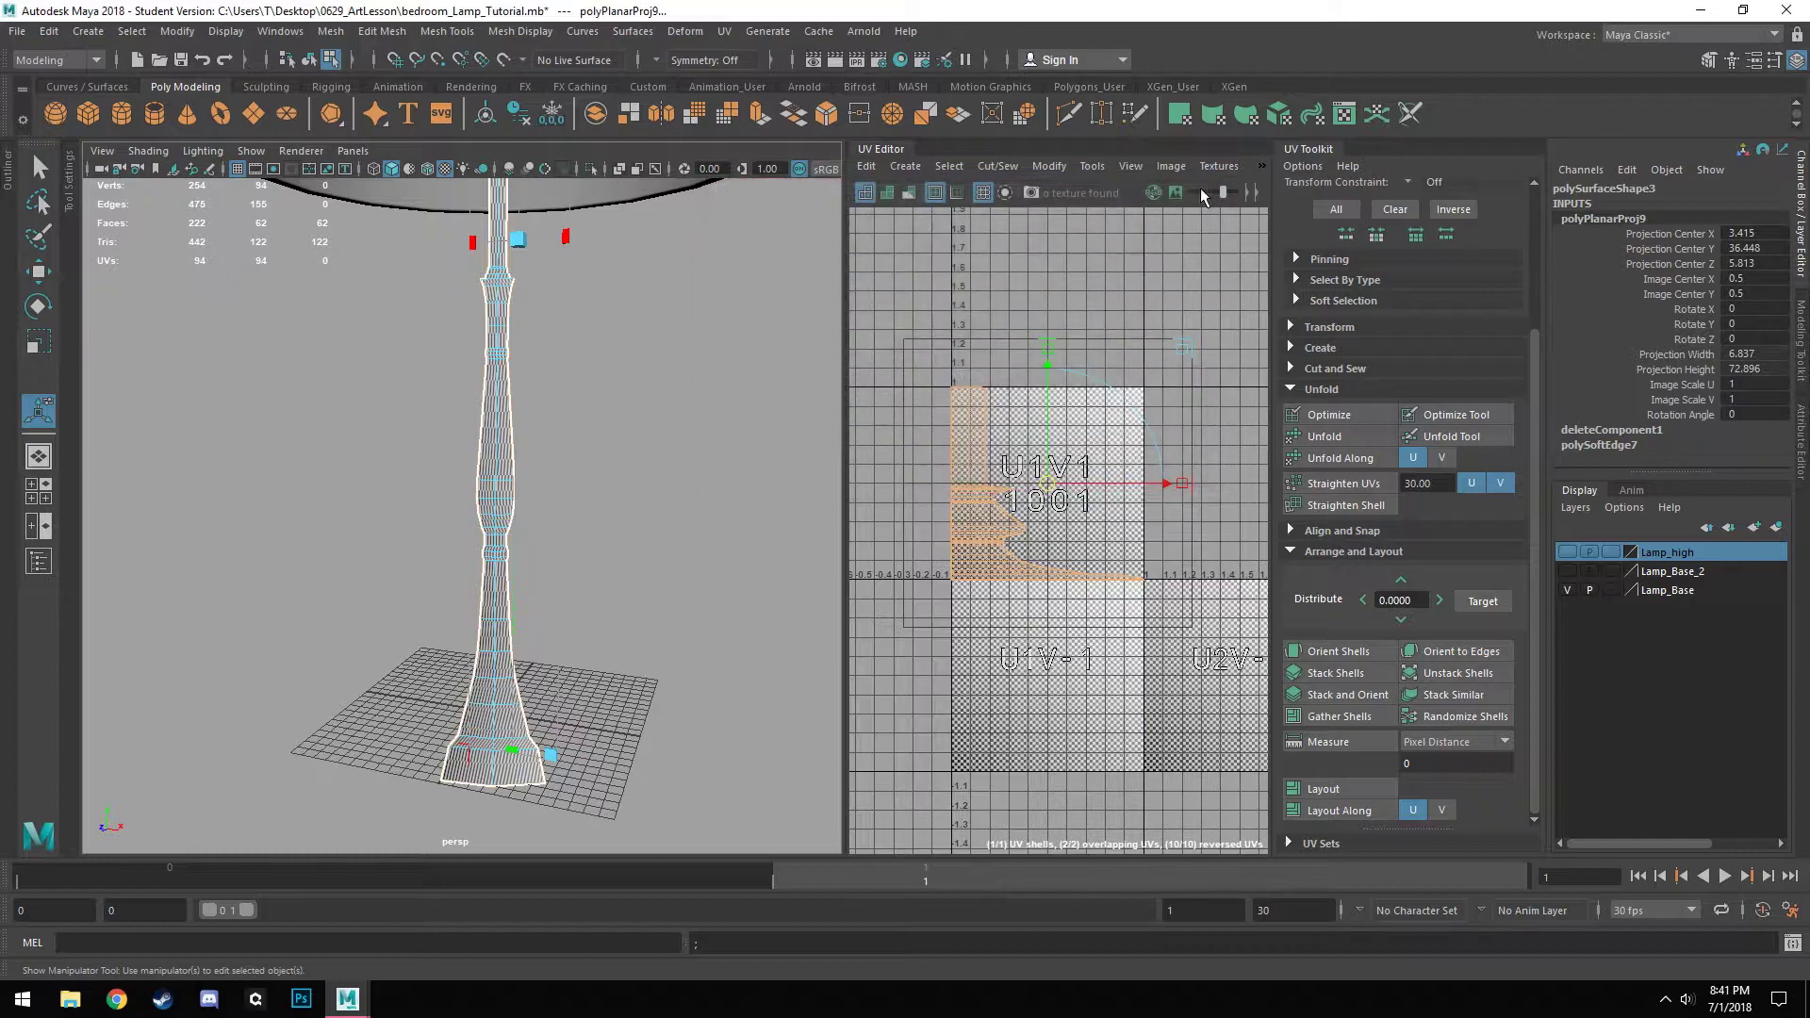
Unfold the strip's UVs along U to correct their horizontal stretching.
click(1349, 458)
scroll(898, 524, up, 4)
alt+drag(613, 522, 524, 452)
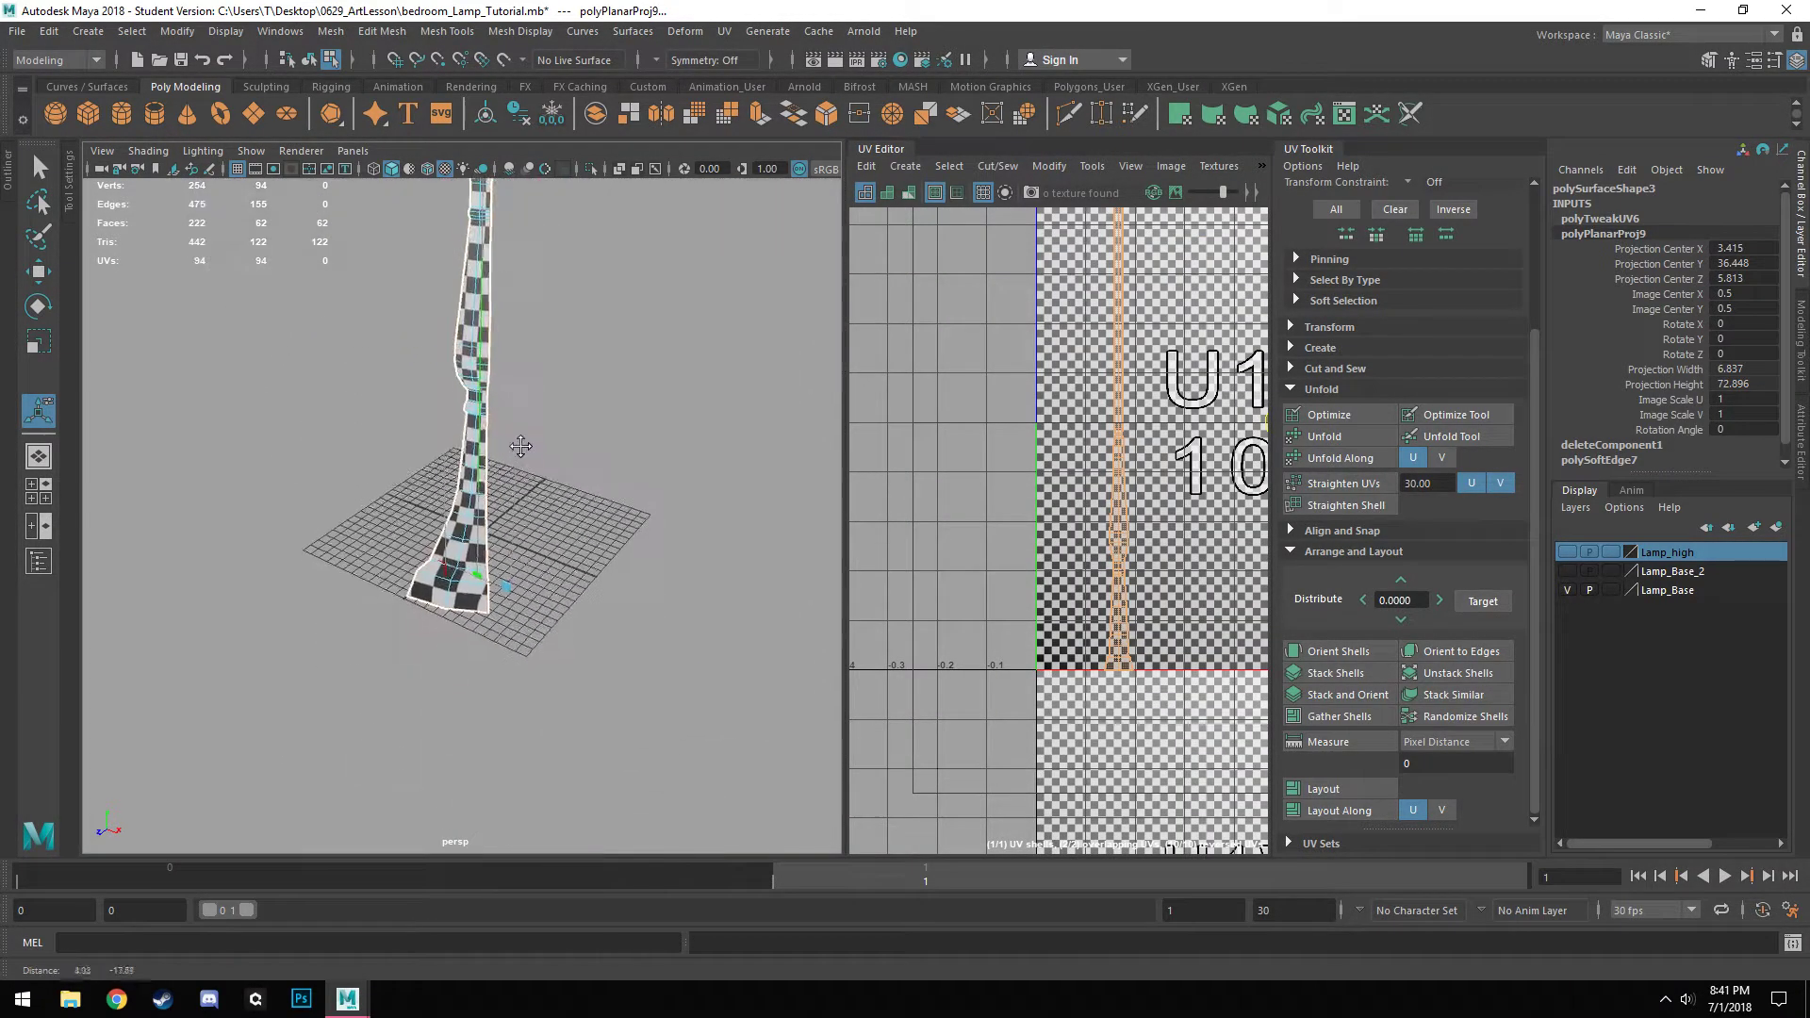
Switch to edge selection and select the cross edges above the foot and those below and above the stem's collar.
scroll(475, 479, up, 5)
right_drag(475, 479, 475, 439)
alt+drag(495, 694, 574, 732)
double_click(581, 679)
alt+right_drag(671, 652, 580, 650)
alt+middle_drag(579, 650, 492, 971)
alt+middle_drag(513, 522, 443, 699)
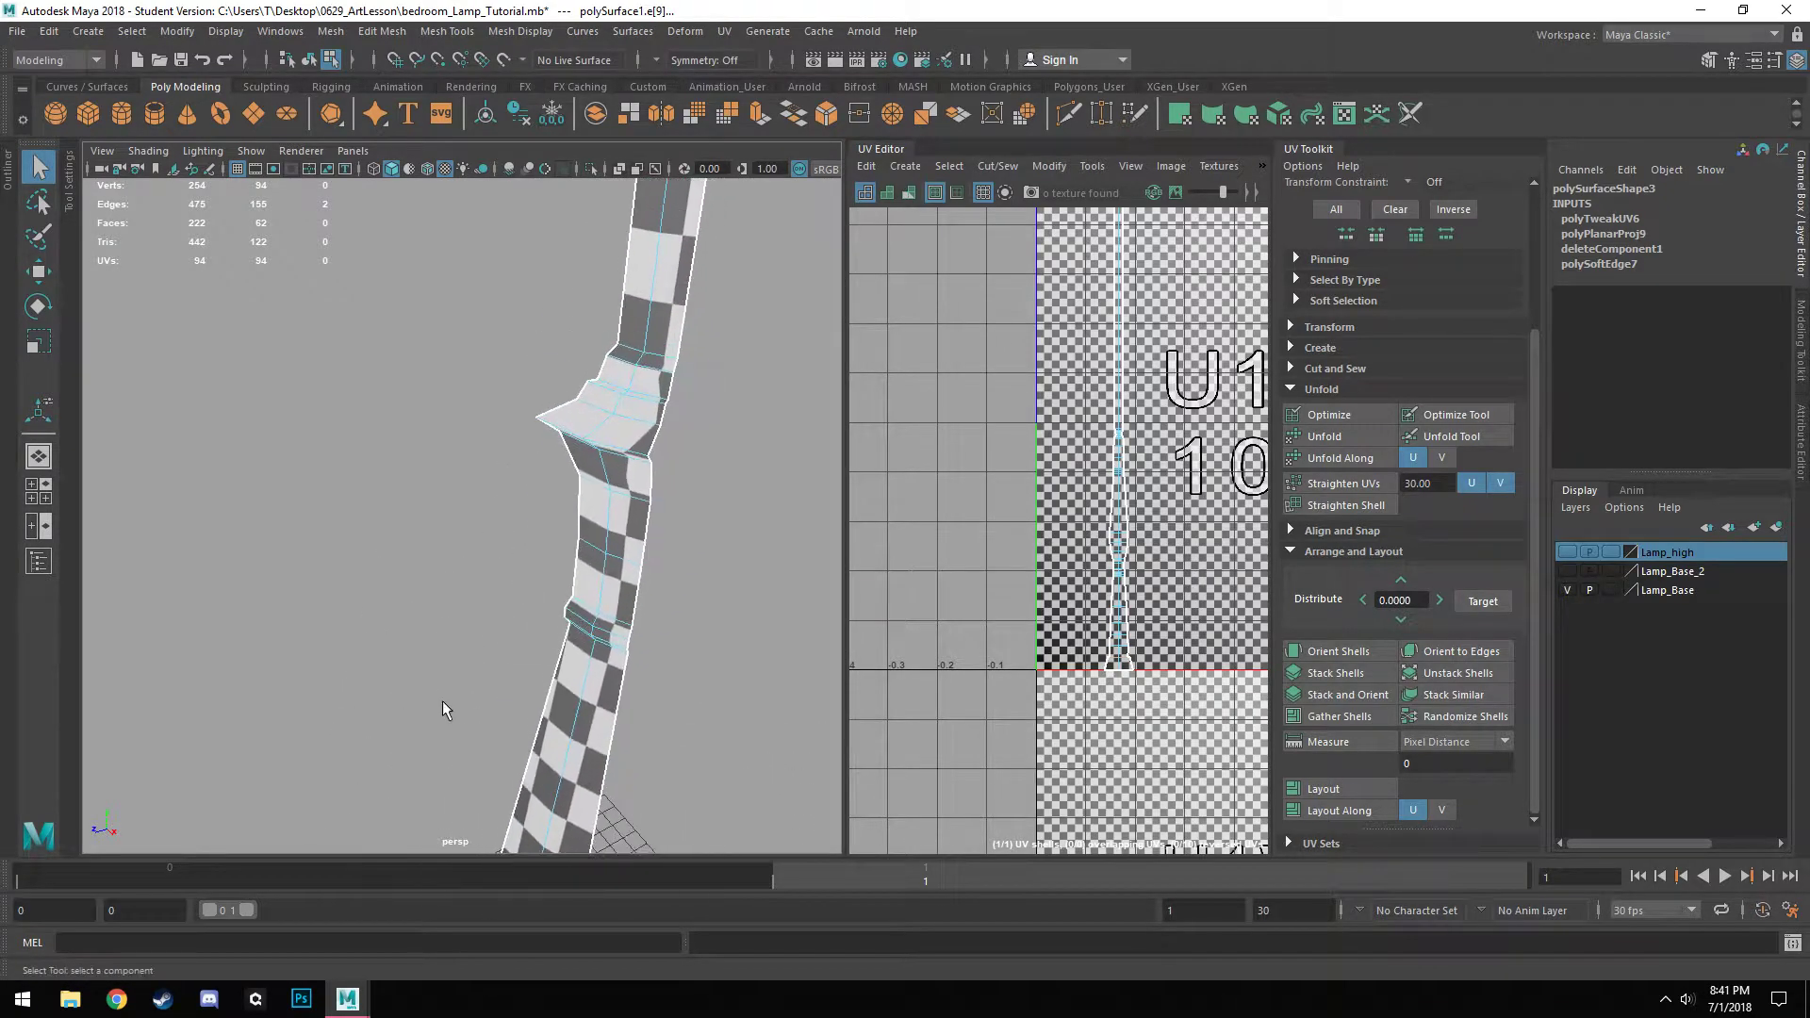
alt+right_drag(443, 700, 553, 613)
alt+drag(553, 614, 521, 598)
alt+middle_drag(521, 598, 330, 602)
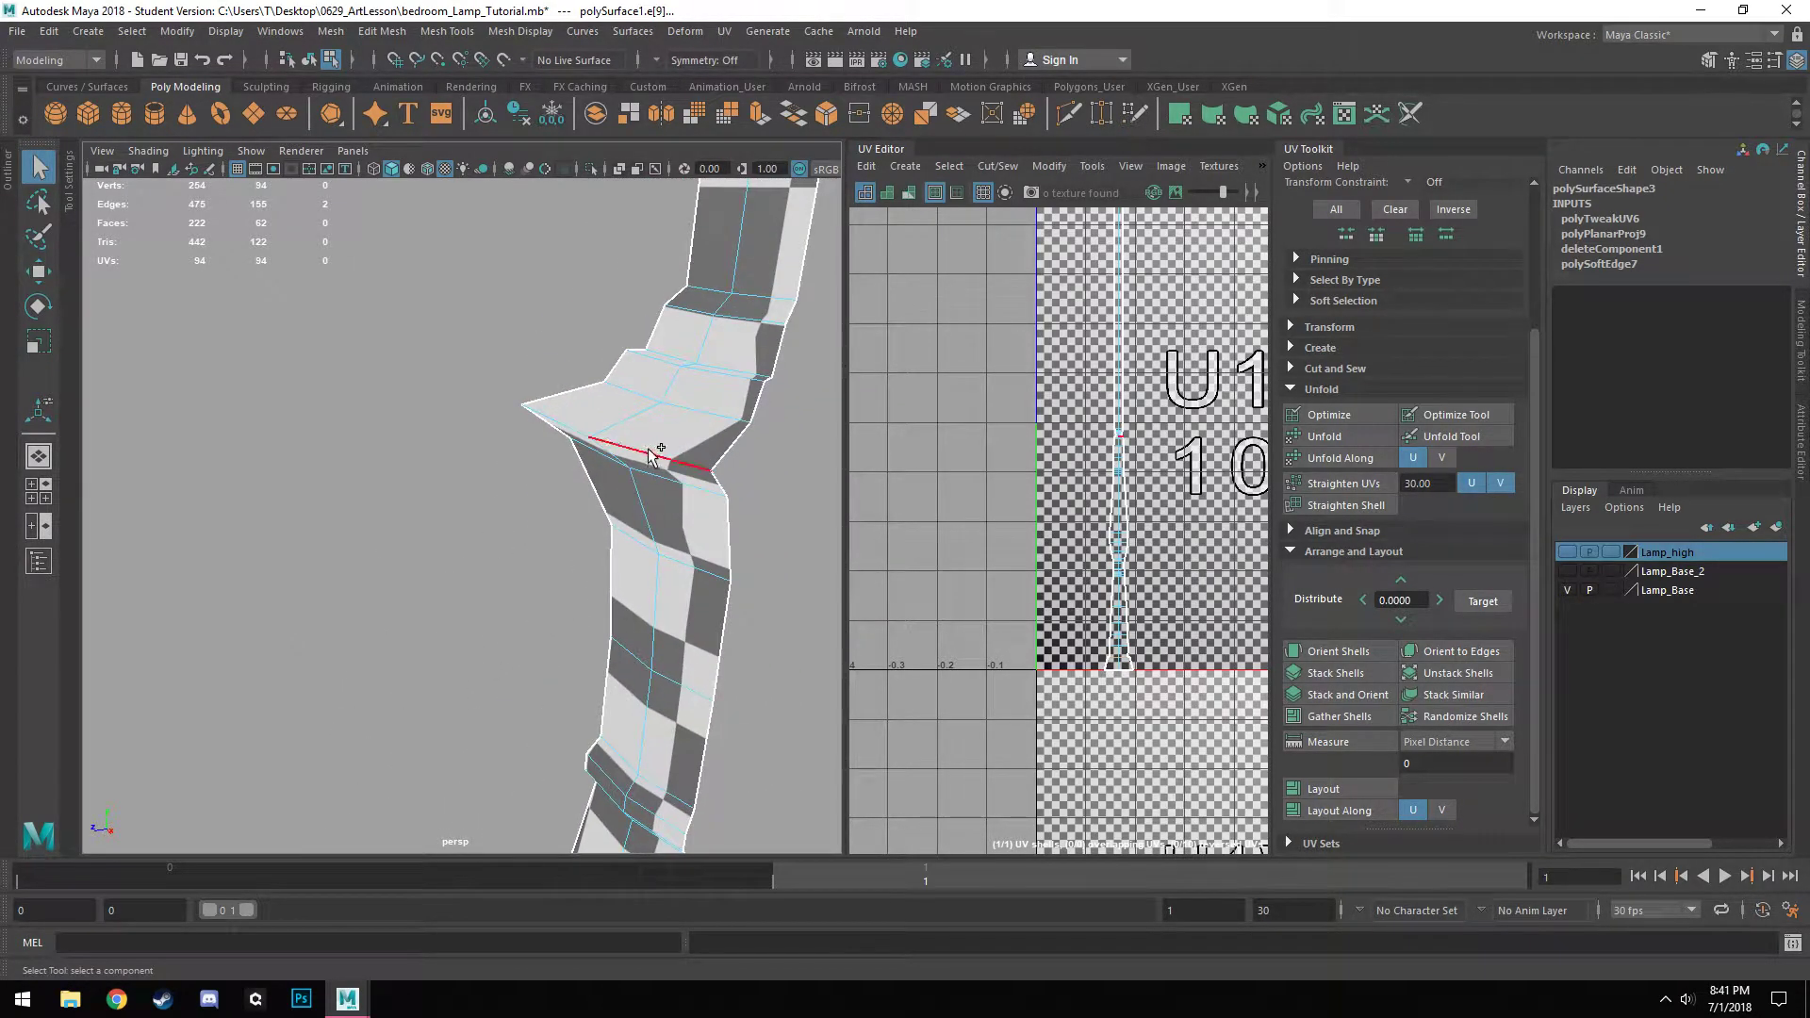
alt+drag(680, 385, 623, 471)
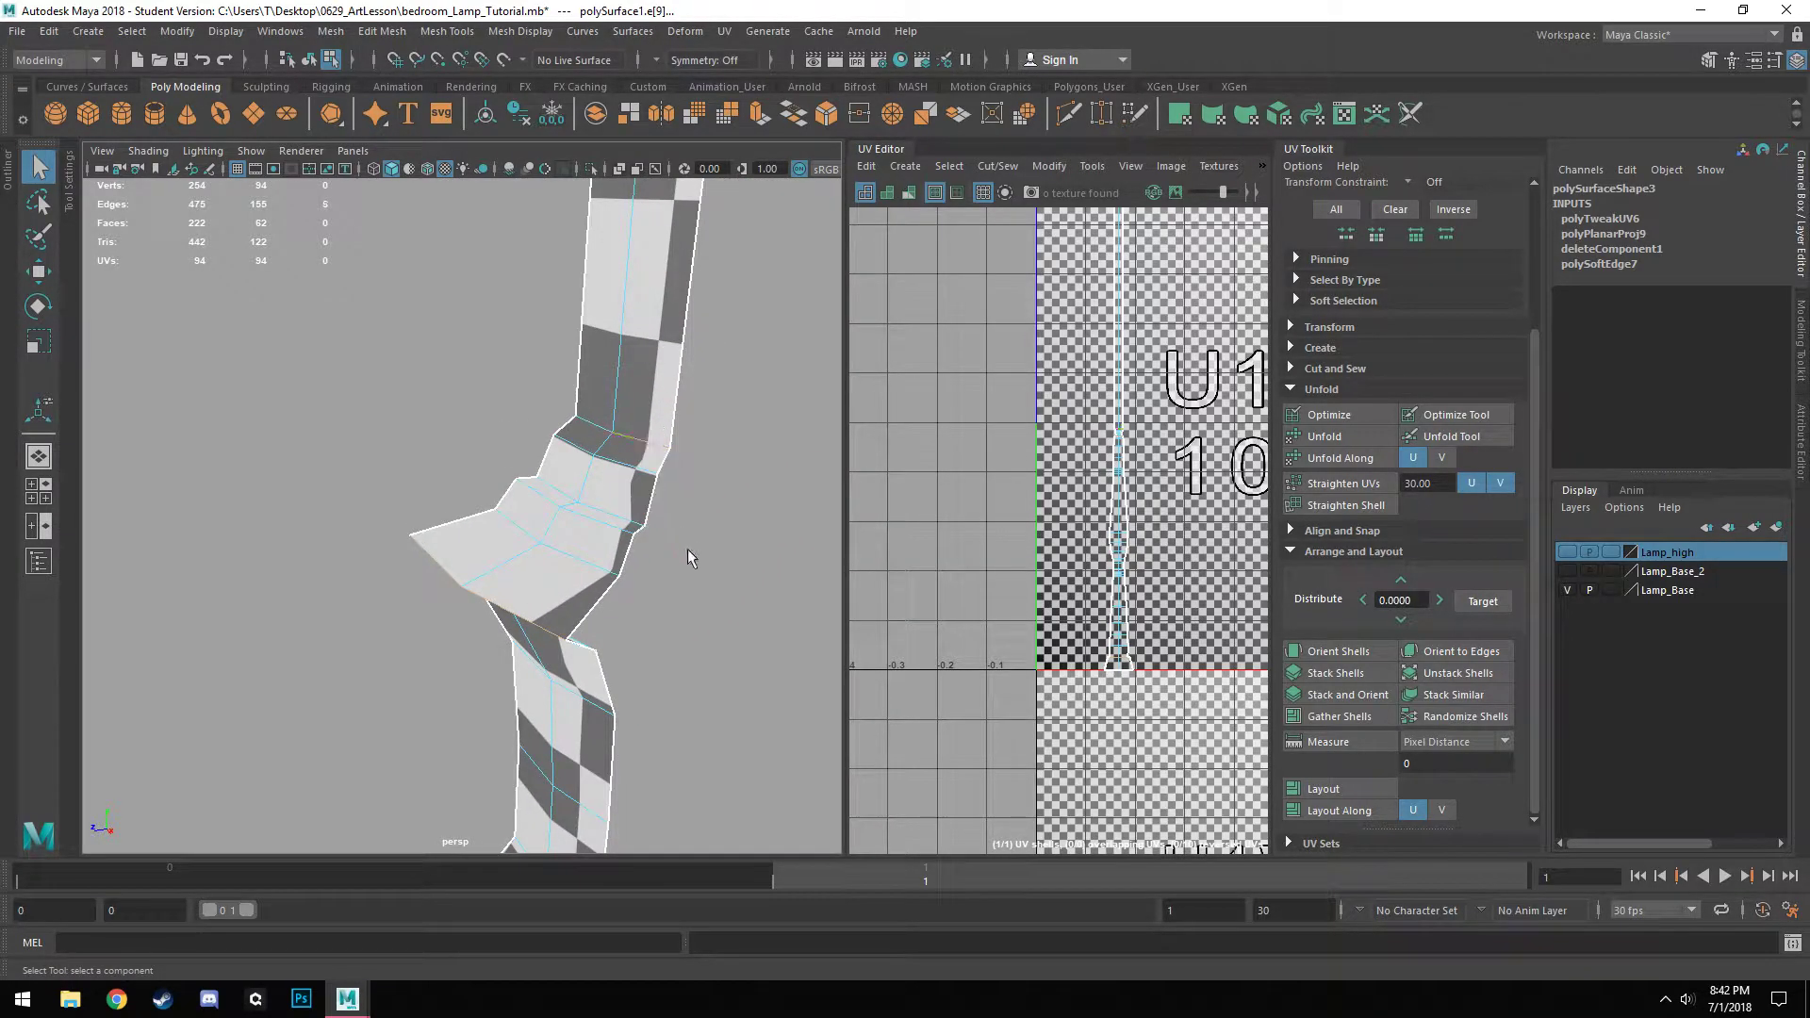
Add the cross edges near the pole's upper end to the selection and cut the UVs along all selected edges.
scroll(694, 567, down, 6)
scroll(521, 633, up, 3)
alt+middle_drag(563, 347, 462, 892)
alt+middle_drag(449, 589, 490, 880)
alt+middle_drag(553, 729, 525, 670)
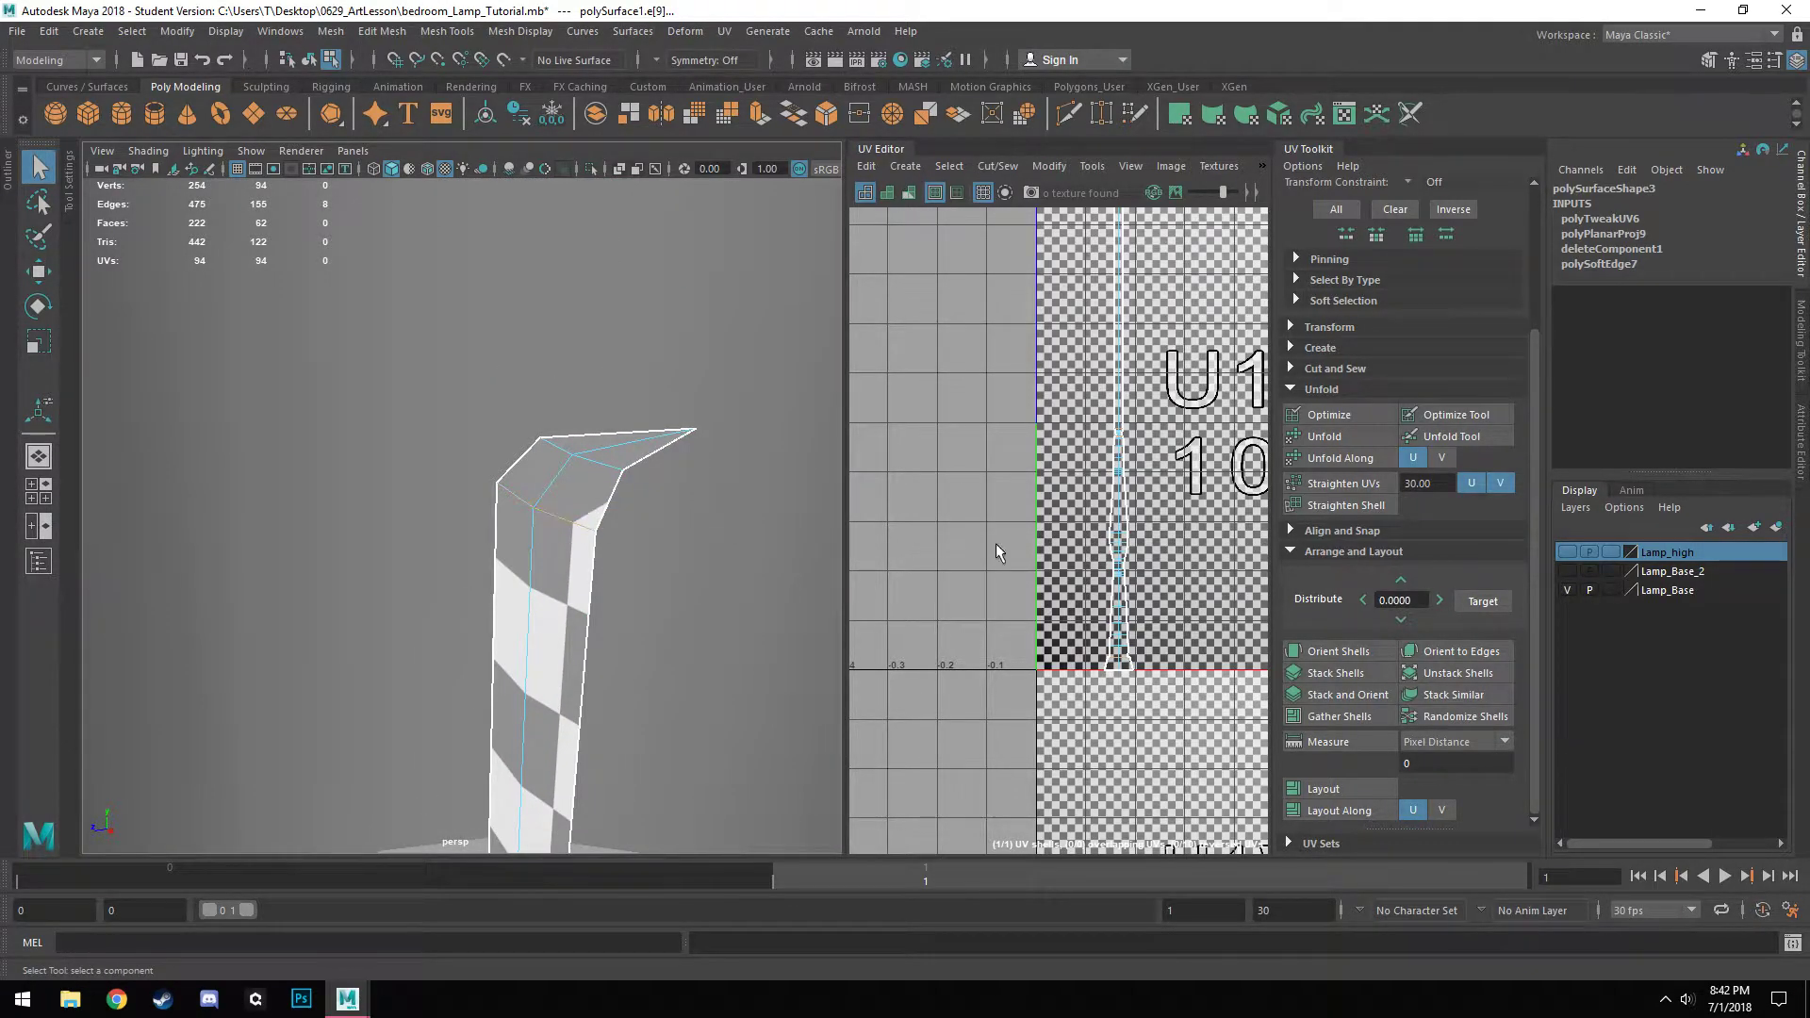
scroll(1059, 552, down, 4)
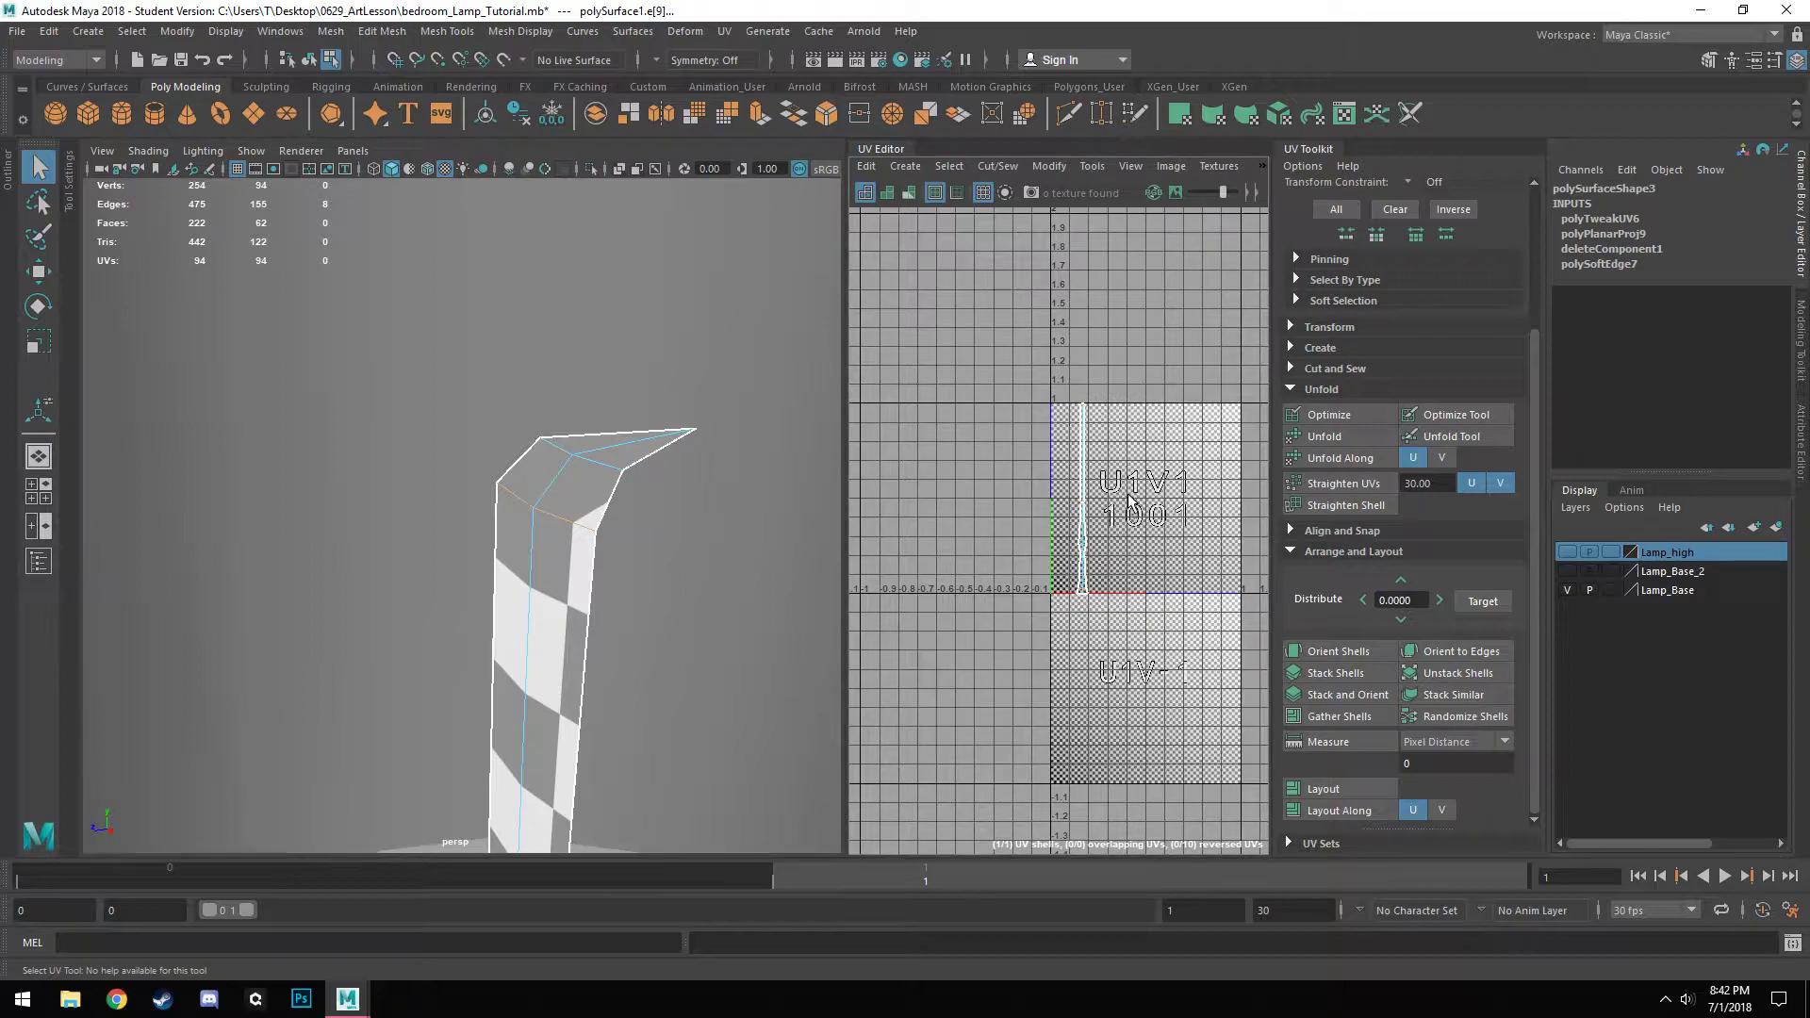
key(shift+x)
scroll(883, 594, down, 2)
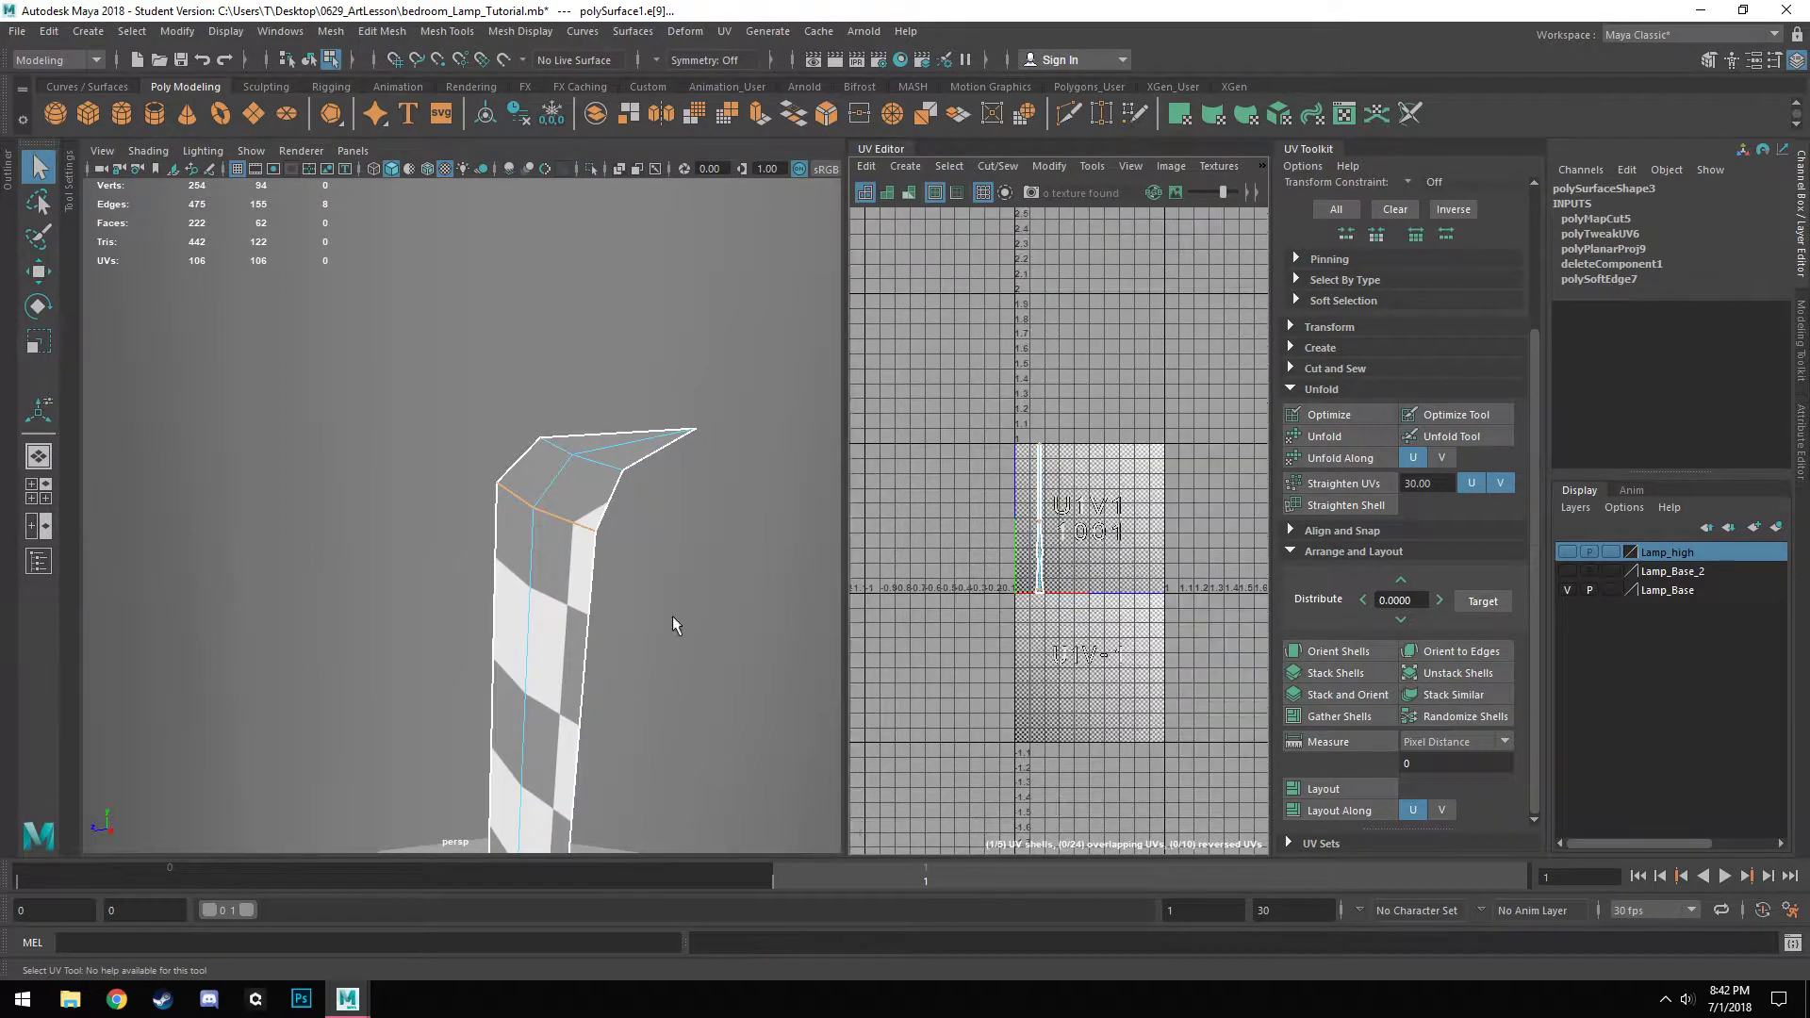
Return to object selection and examine the checker pattern along the whole lamp base strip.
scroll(664, 644, down, 3)
alt+right_drag(626, 675, 676, 127)
alt+right_drag(623, 603, 628, 119)
alt+right_drag(608, 559, 603, 254)
alt+middle_drag(513, 671, 558, 539)
alt+drag(594, 452, 744, 429)
alt+middle_drag(482, 469, 589, 513)
right_drag(501, 392, 535, 364)
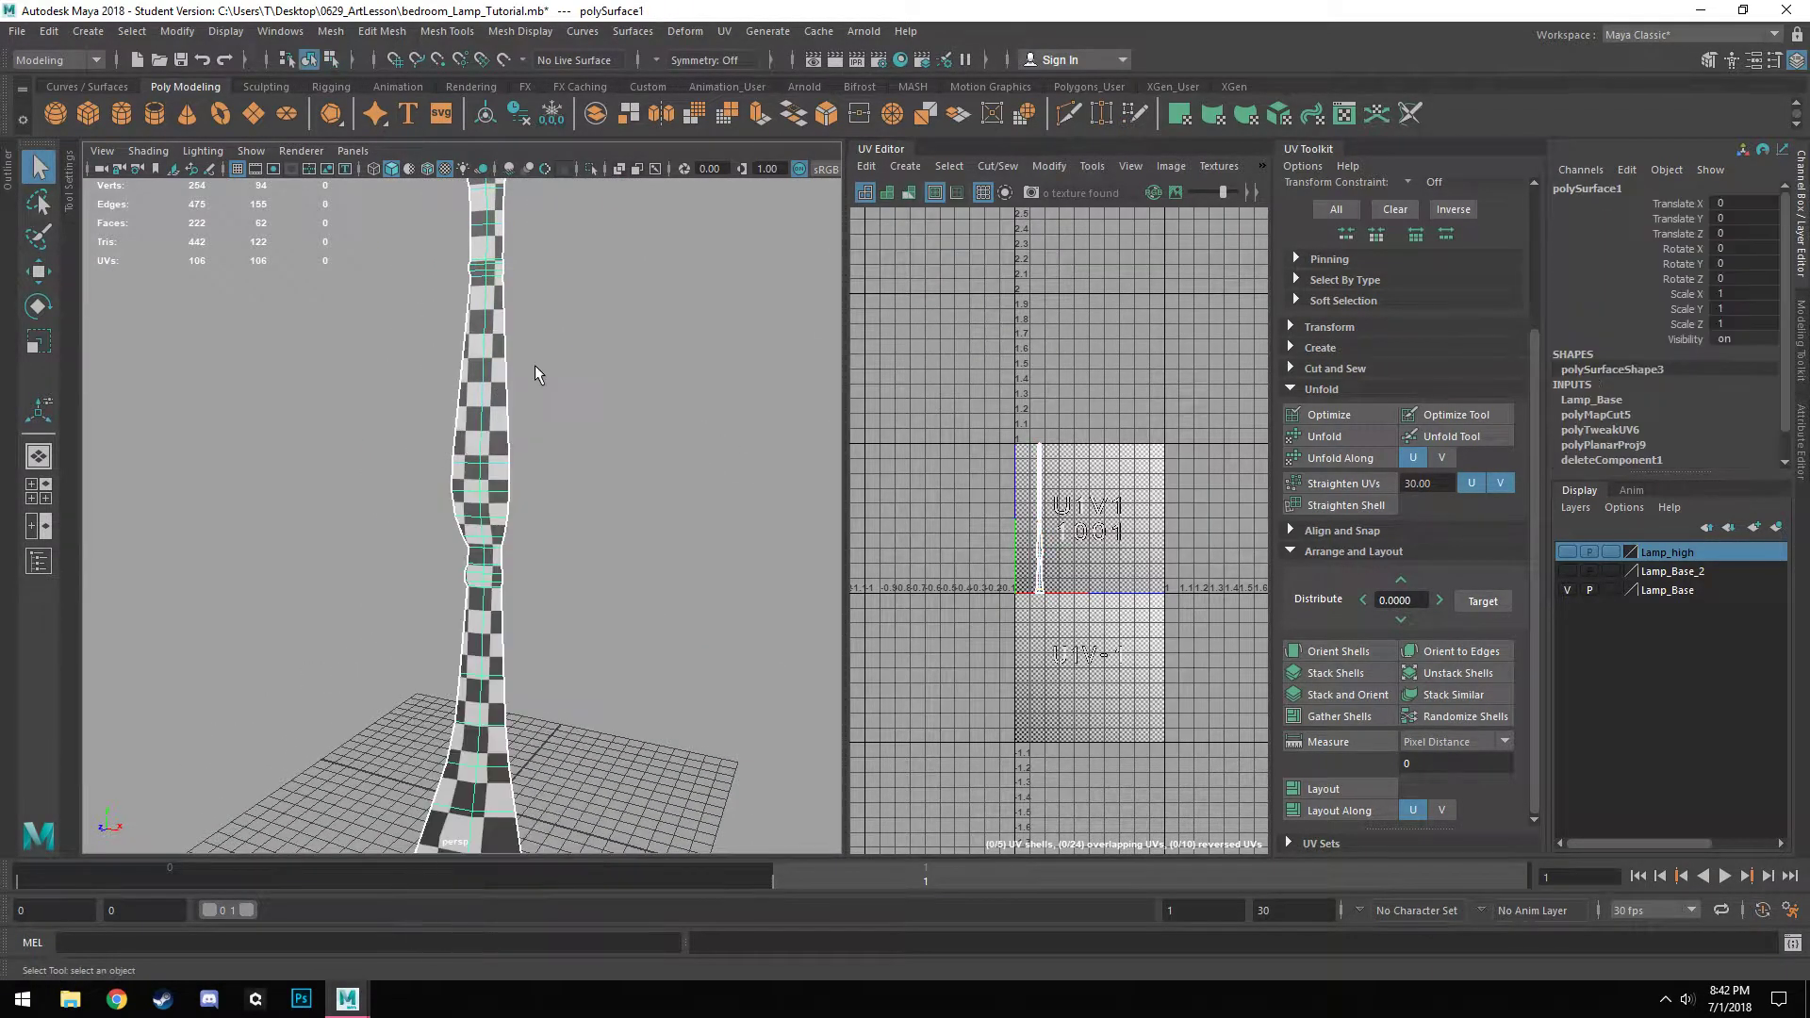
alt+right_drag(686, 525, 663, 471)
alt+middle_drag(664, 471, 661, 511)
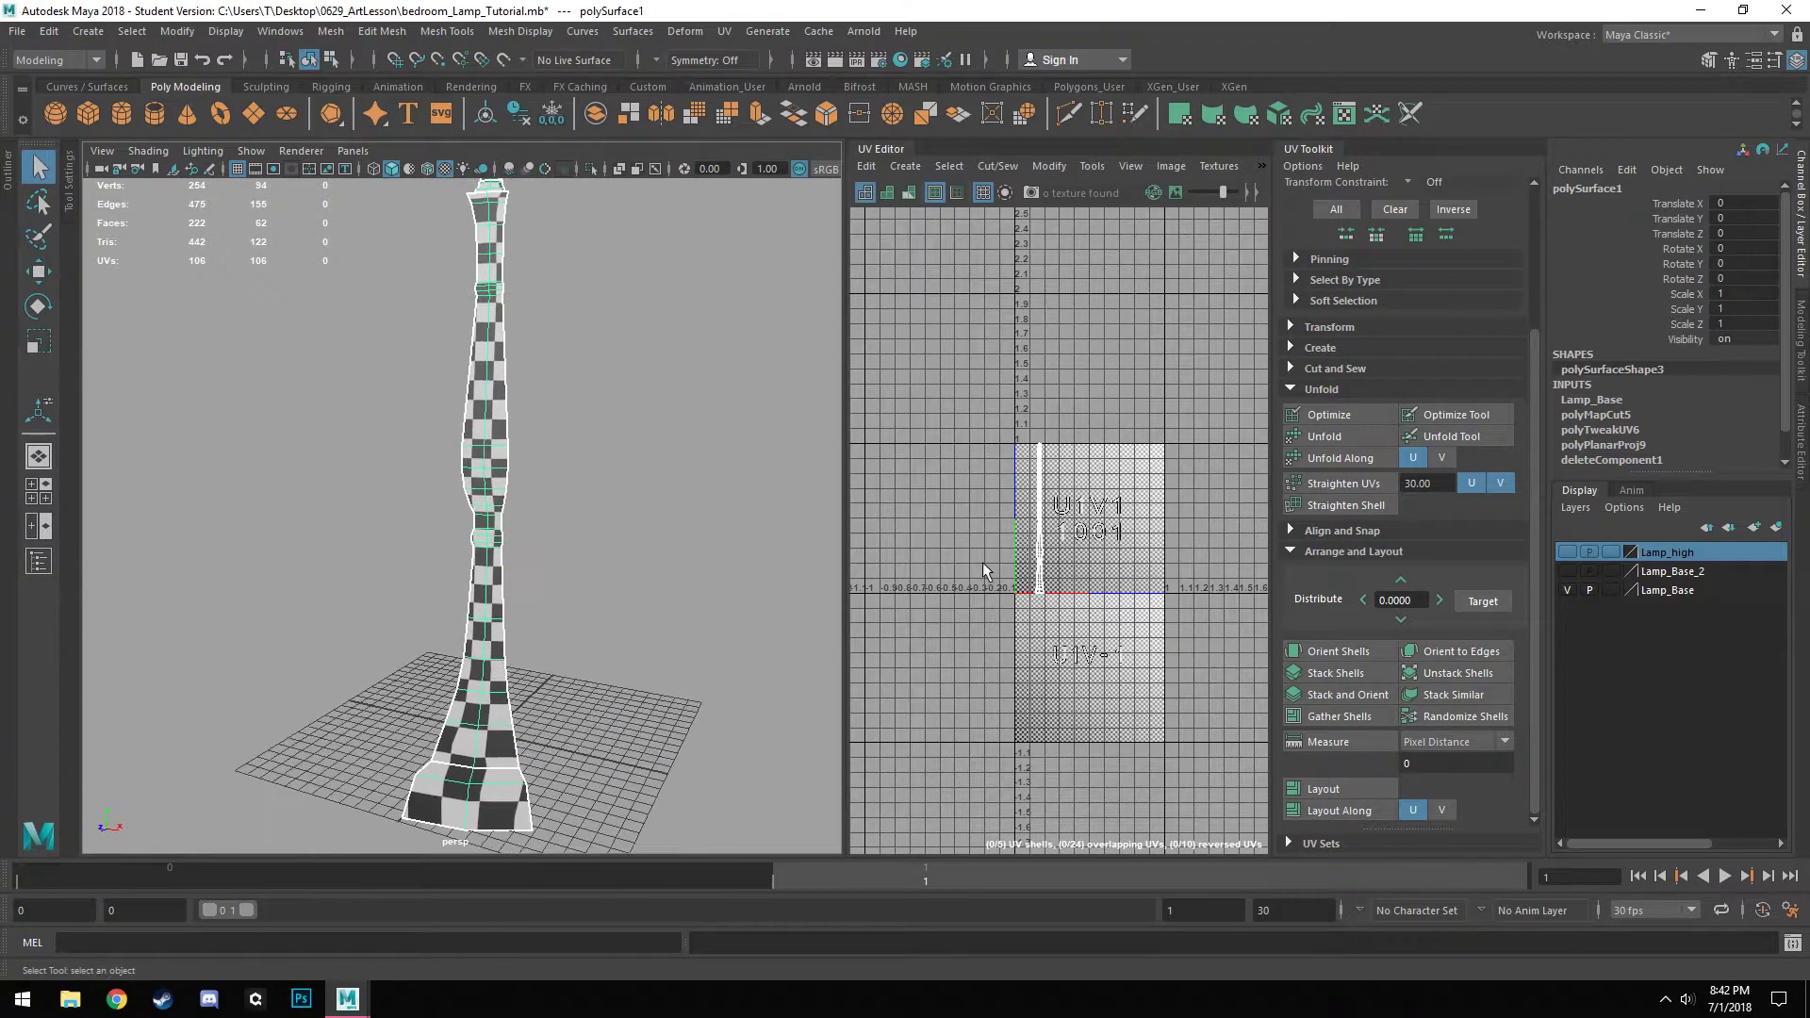
Select the long lower stem's UV shell, apply Unfold Along and move the shell up outside the 0–1 UV tile.
right_drag(1057, 473, 1052, 525)
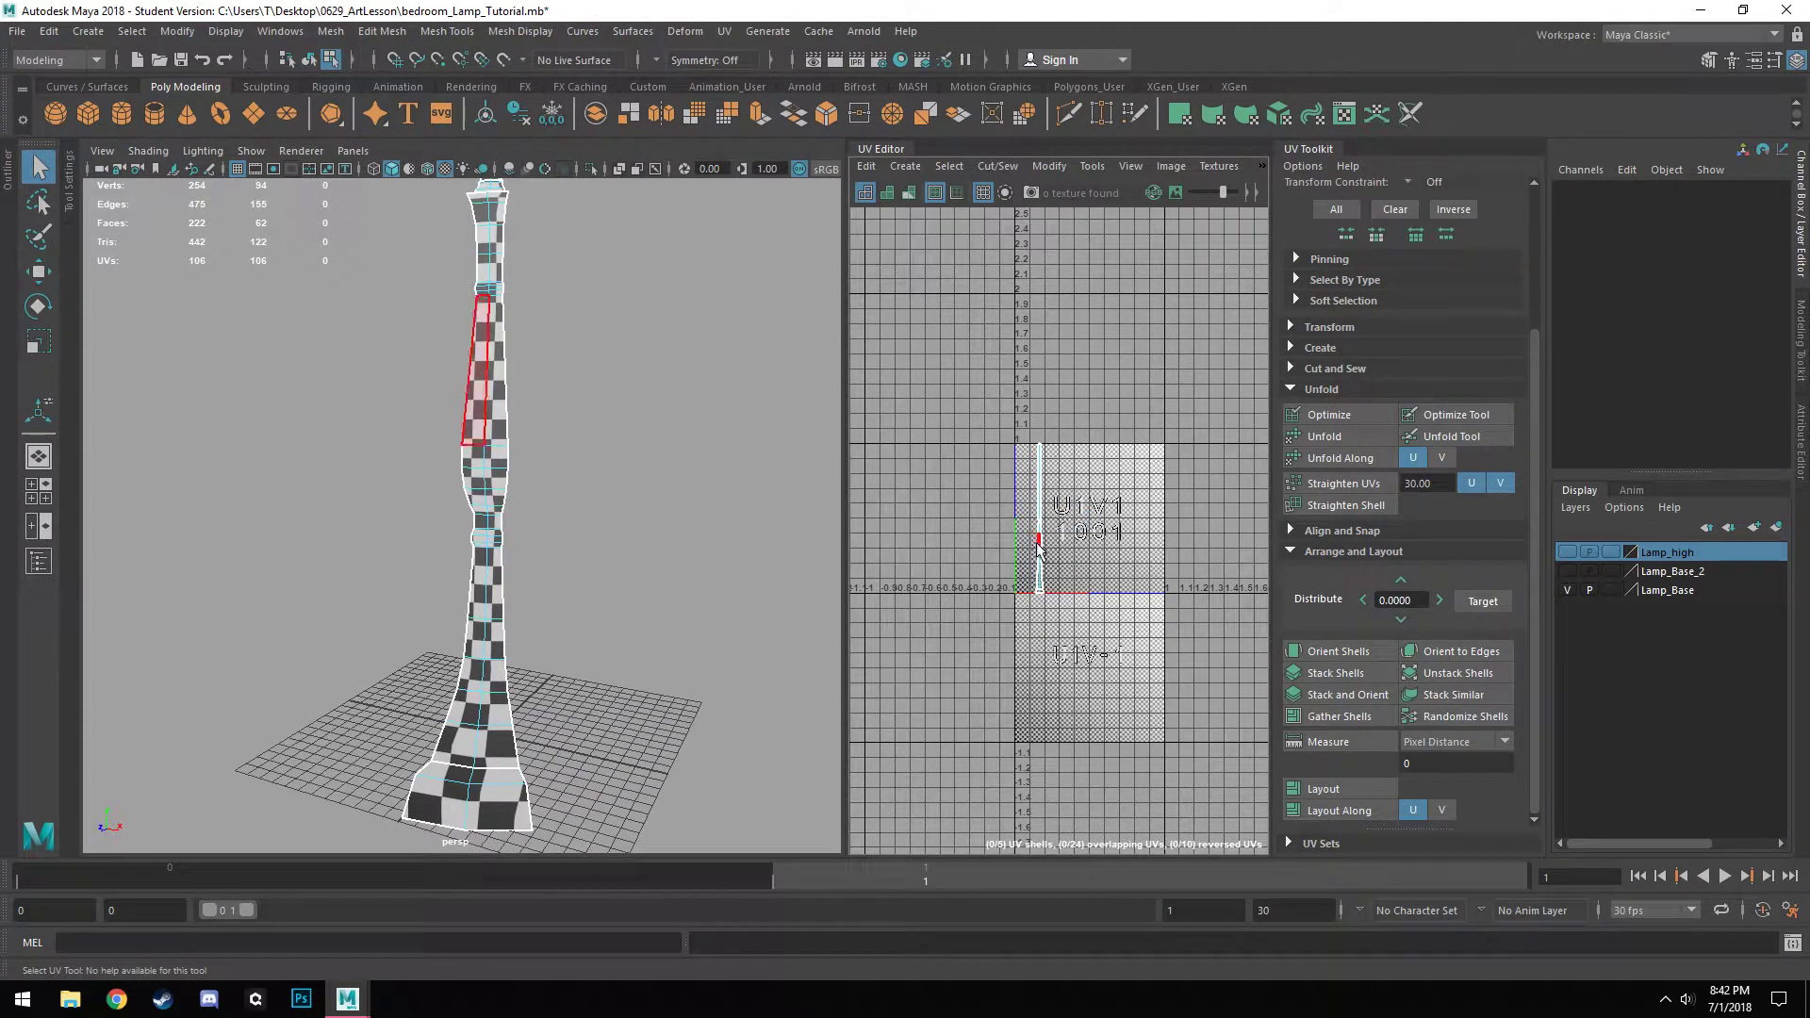
double_click(1036, 543)
scroll(636, 529, down, 3)
alt+middle_drag(635, 530, 588, 568)
scroll(1082, 588, up, 5)
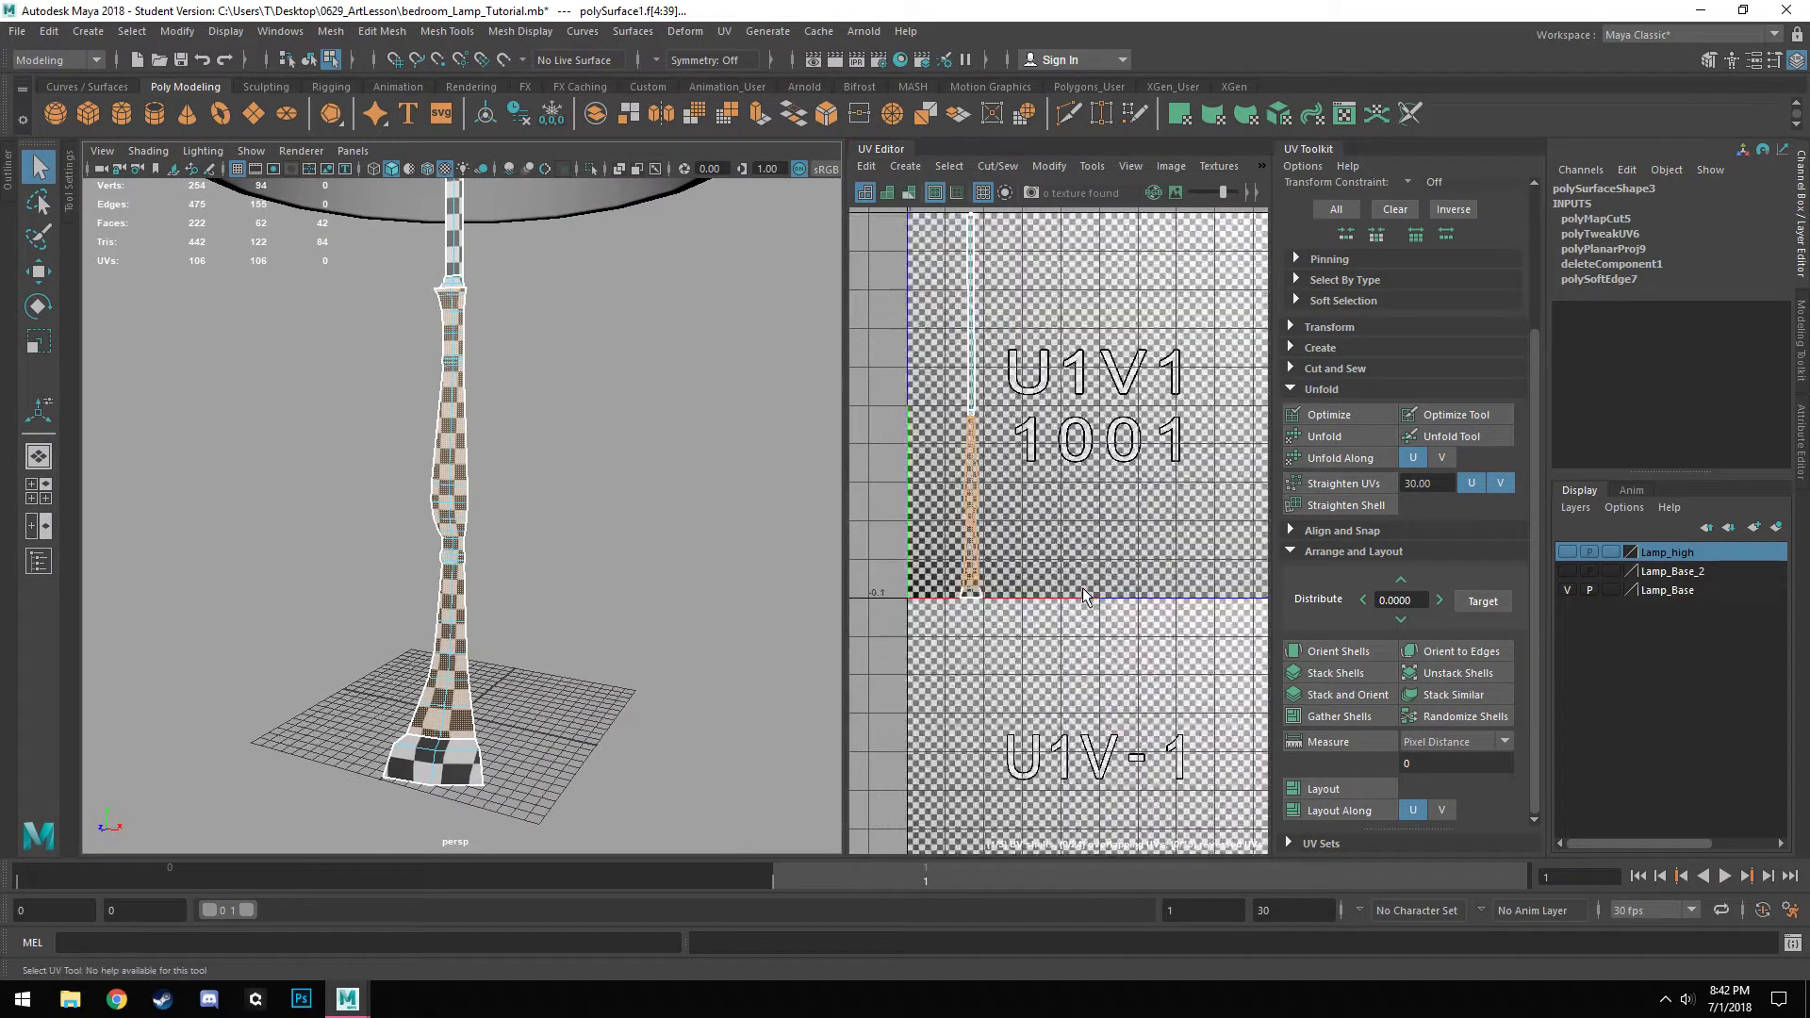
alt+middle_drag(1077, 502, 1103, 537)
click(1339, 458)
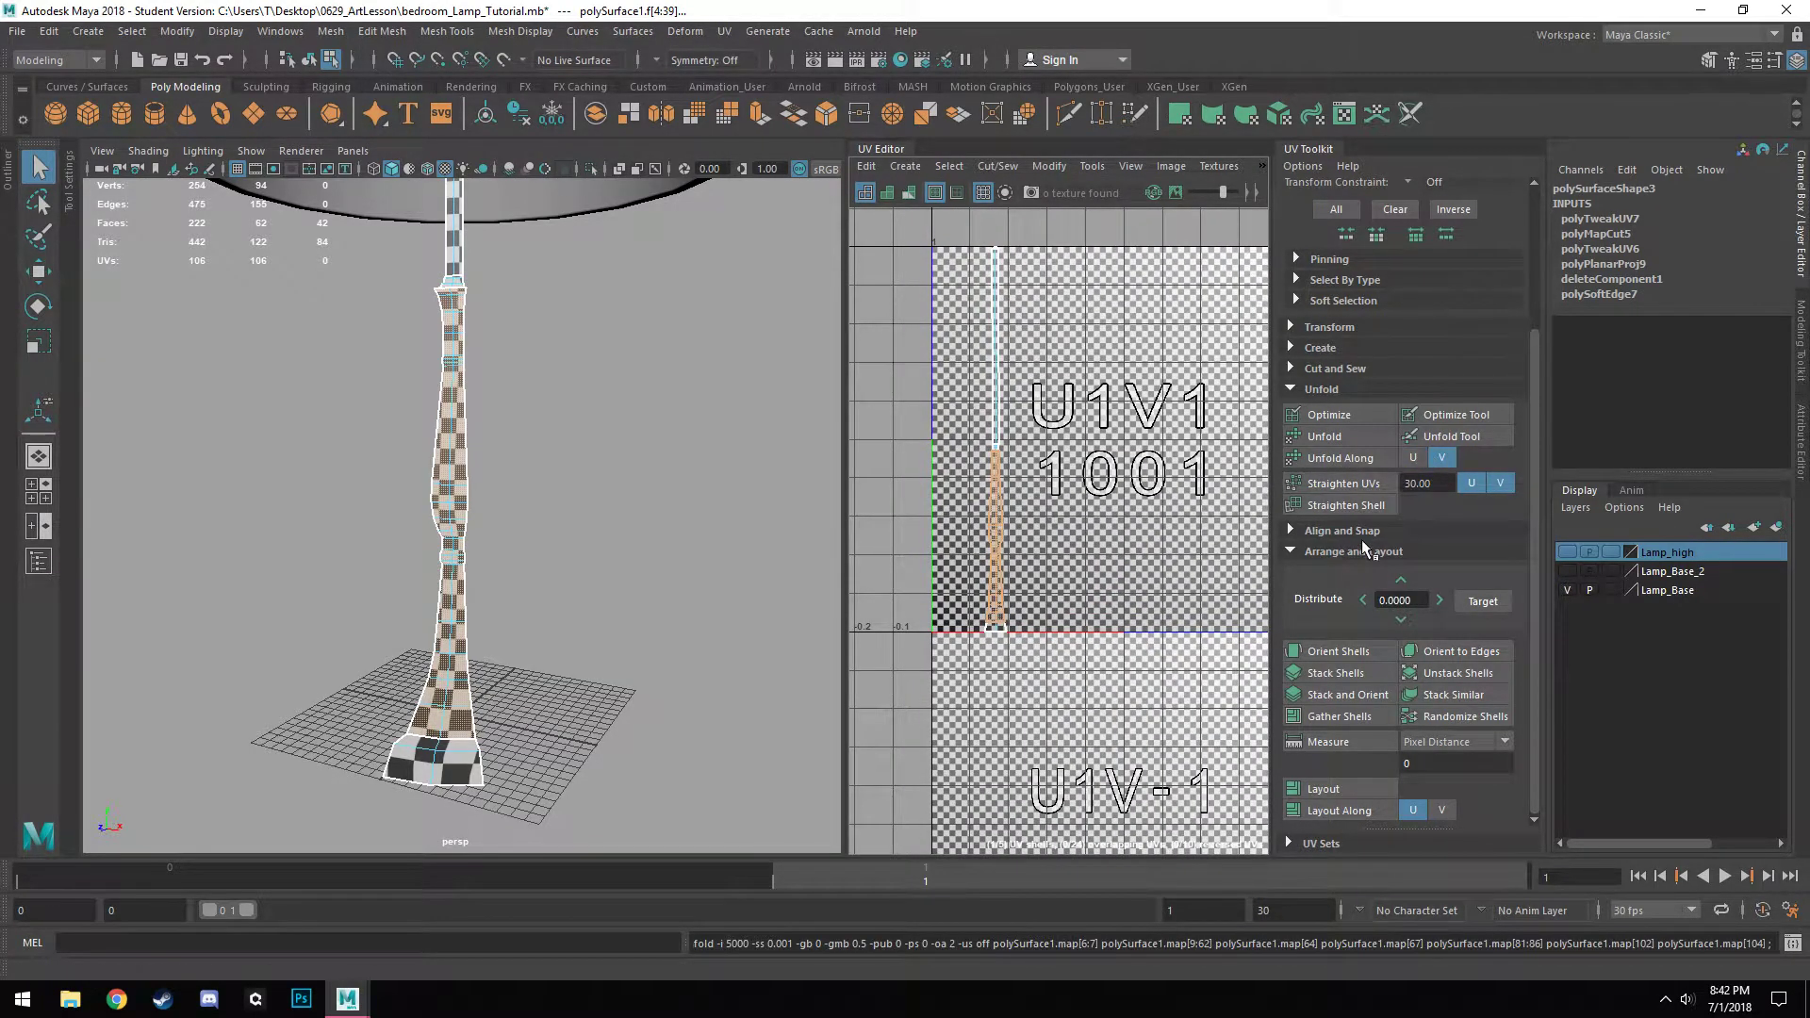
click(1338, 484)
key(w)
drag(1002, 540, 1075, 137)
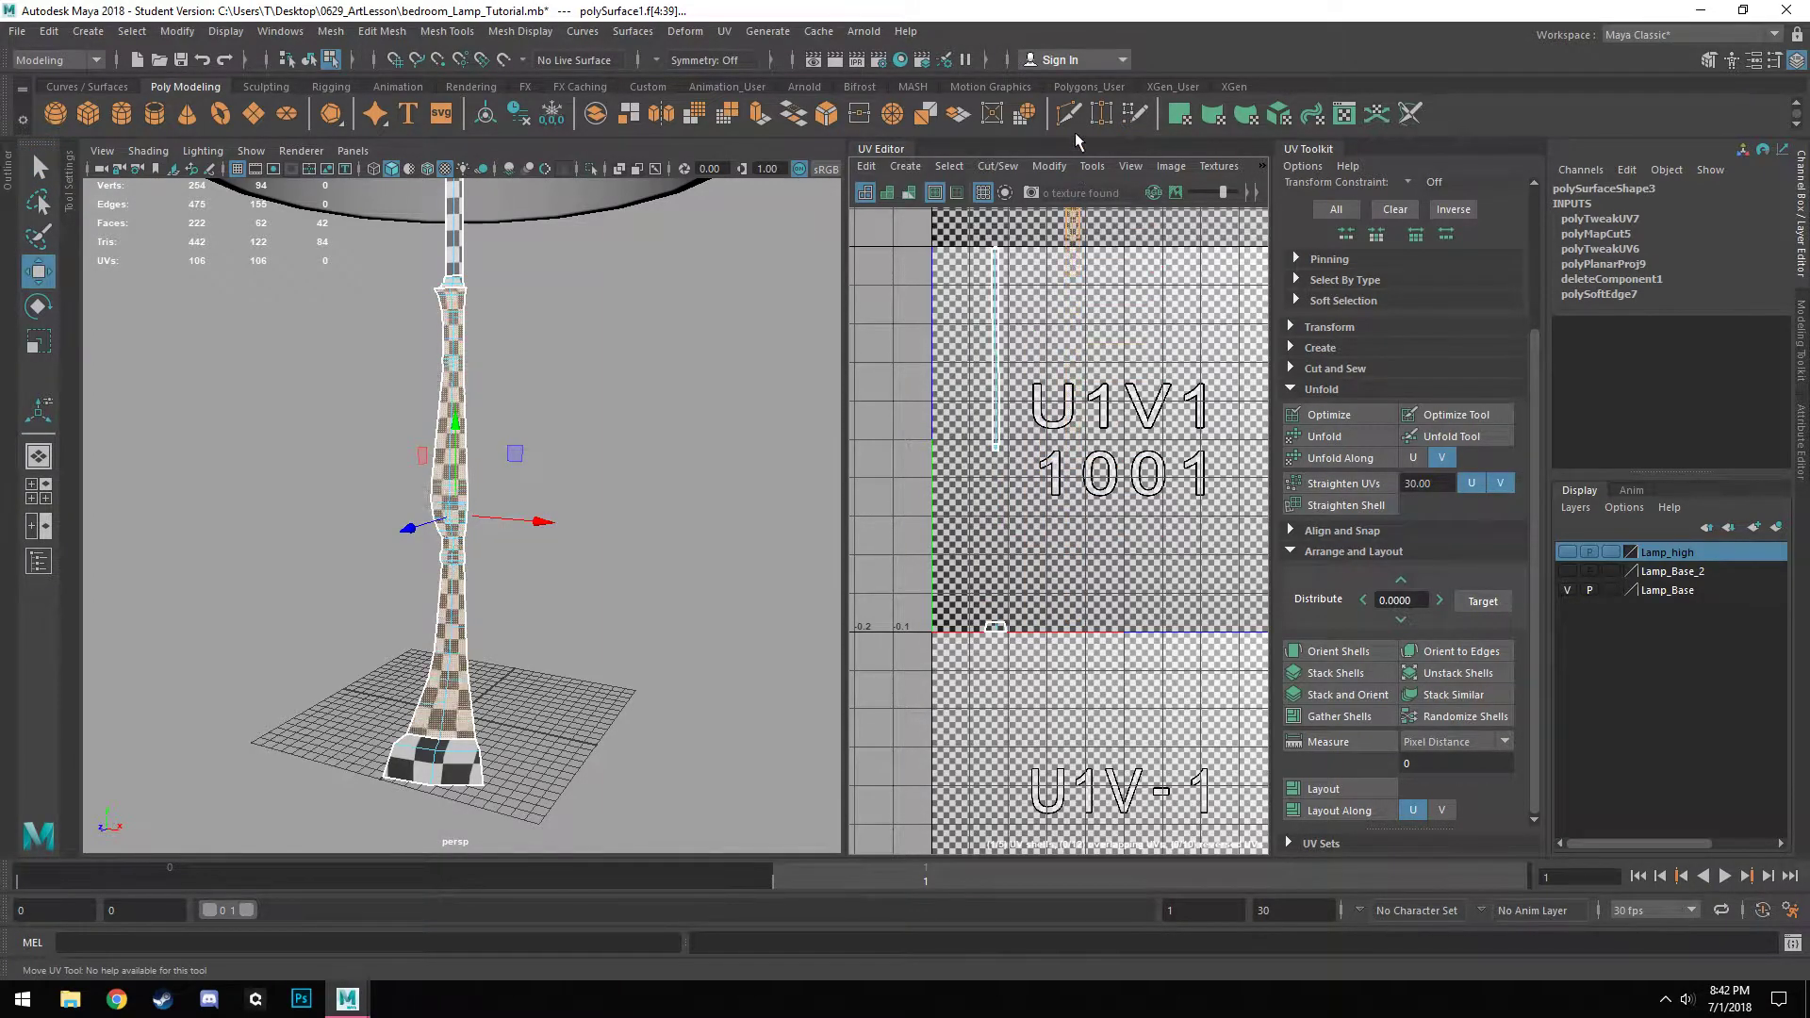
Select the upper pole's UV shell, unfold it along U and move it up beside the stem shell.
scroll(1044, 317, down, 3)
click(1043, 509)
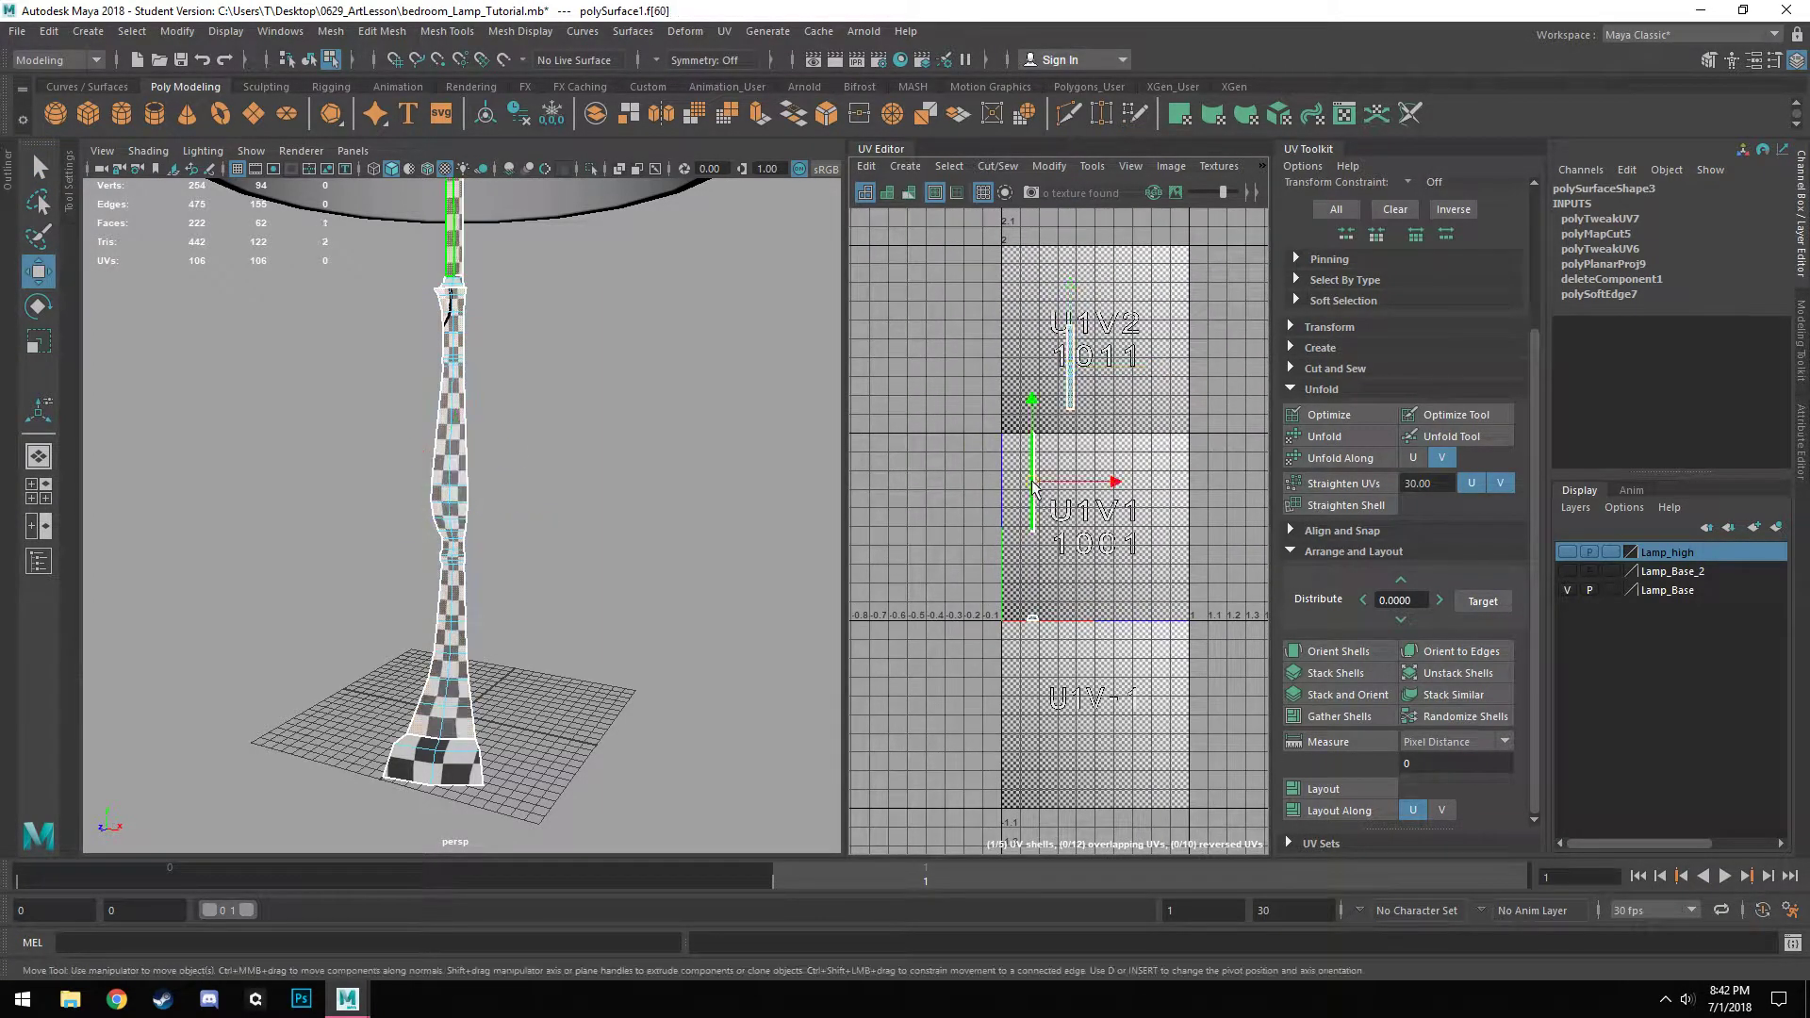
click(1412, 458)
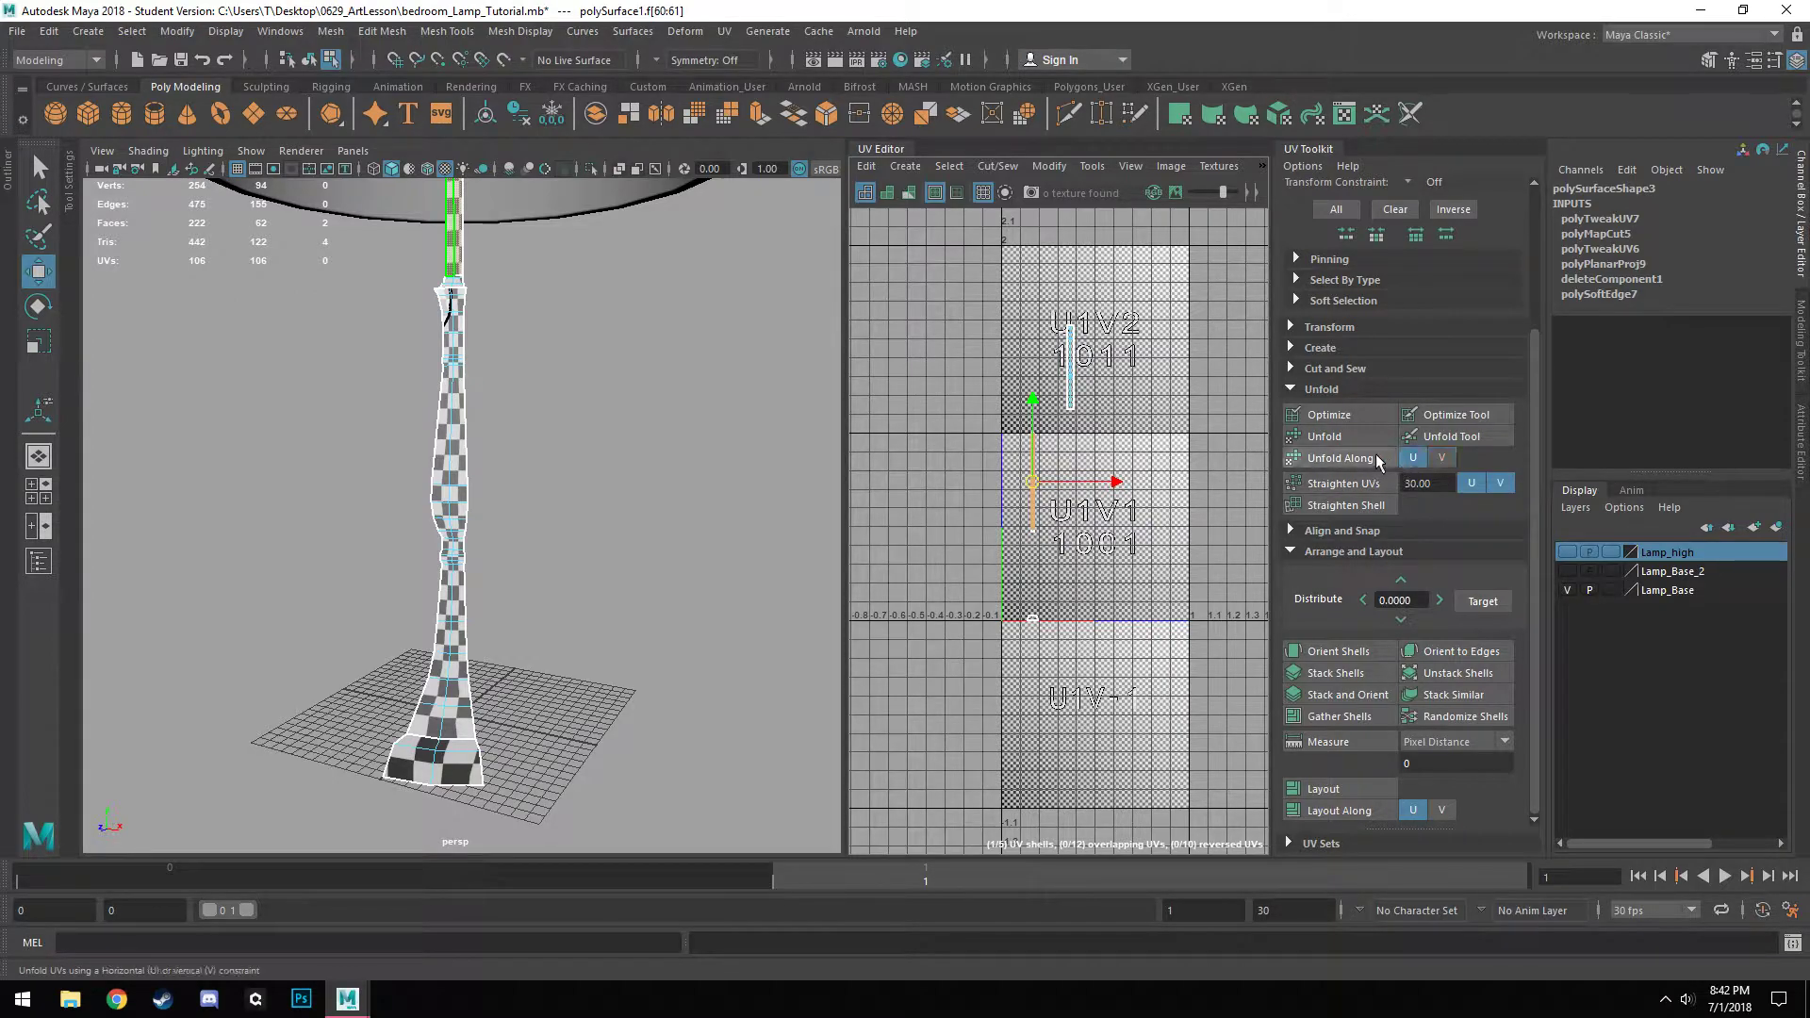
click(1375, 477)
drag(1031, 482, 1030, 353)
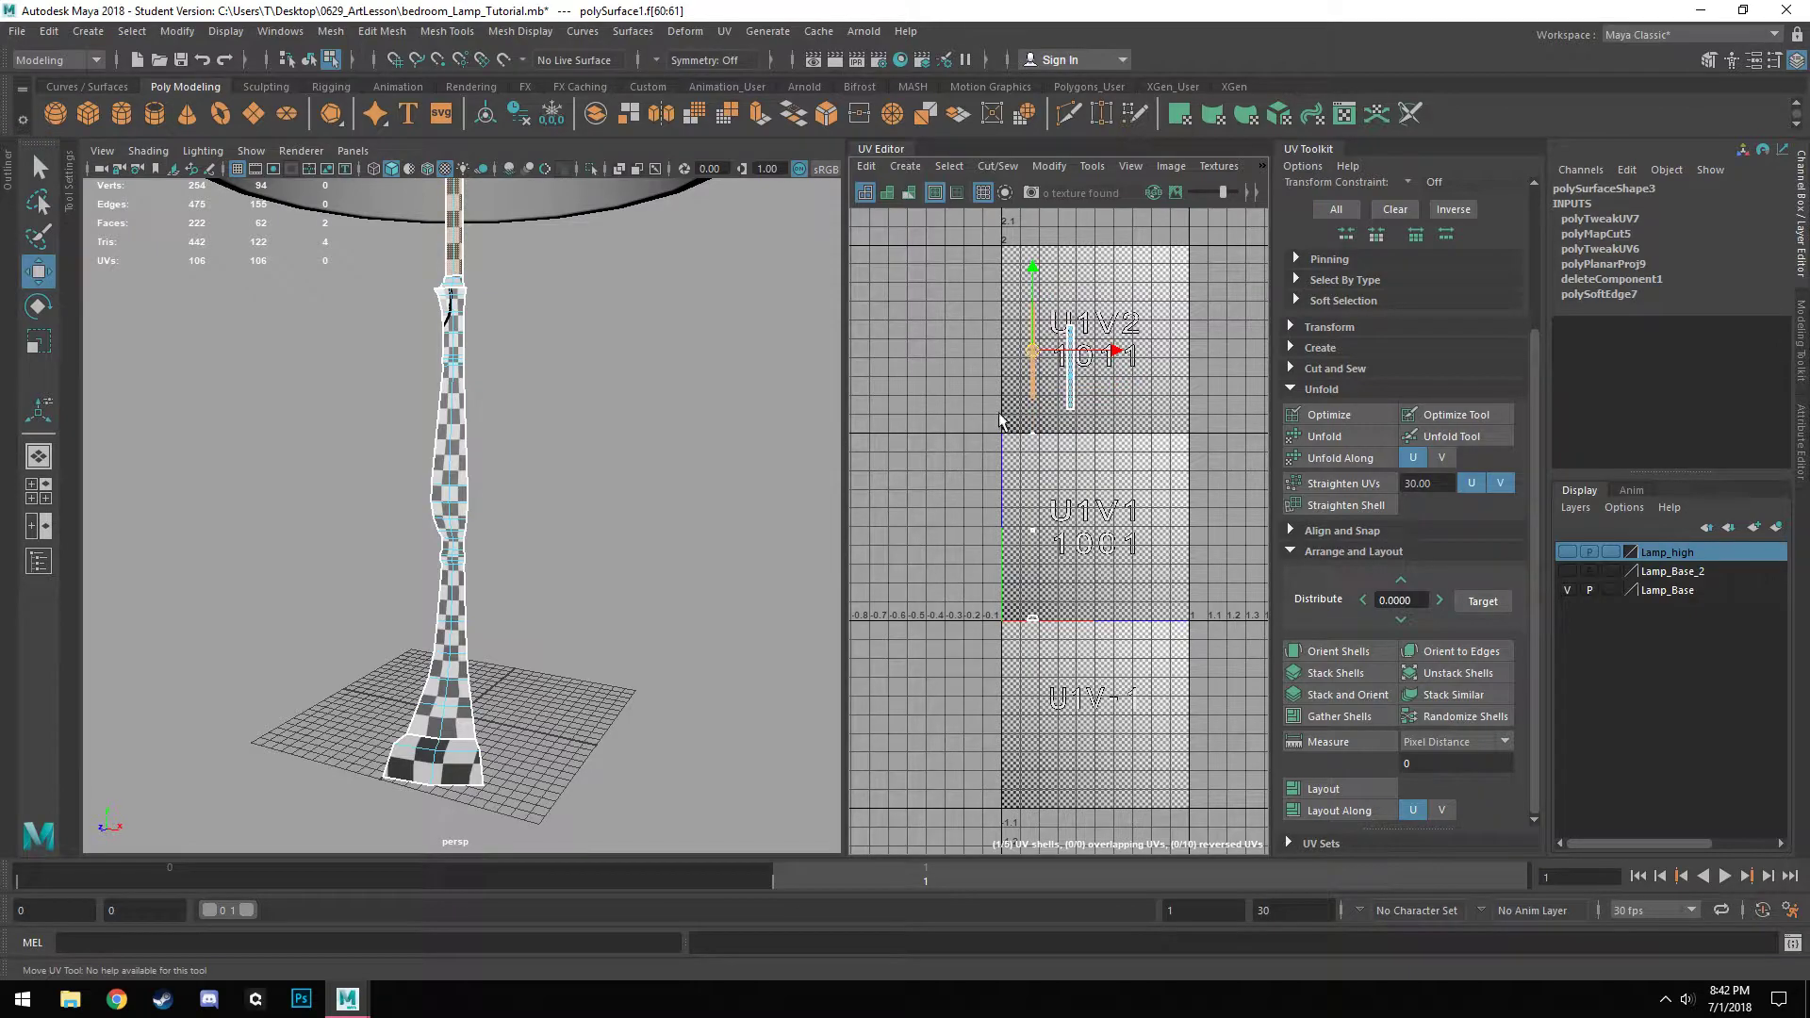
Select the remaining foot, collar and pole-end faces and planar-project their UVs from the Y axis.
drag(1053, 668, 1053, 668)
alt+middle_drag(558, 523, 583, 697)
click(724, 31)
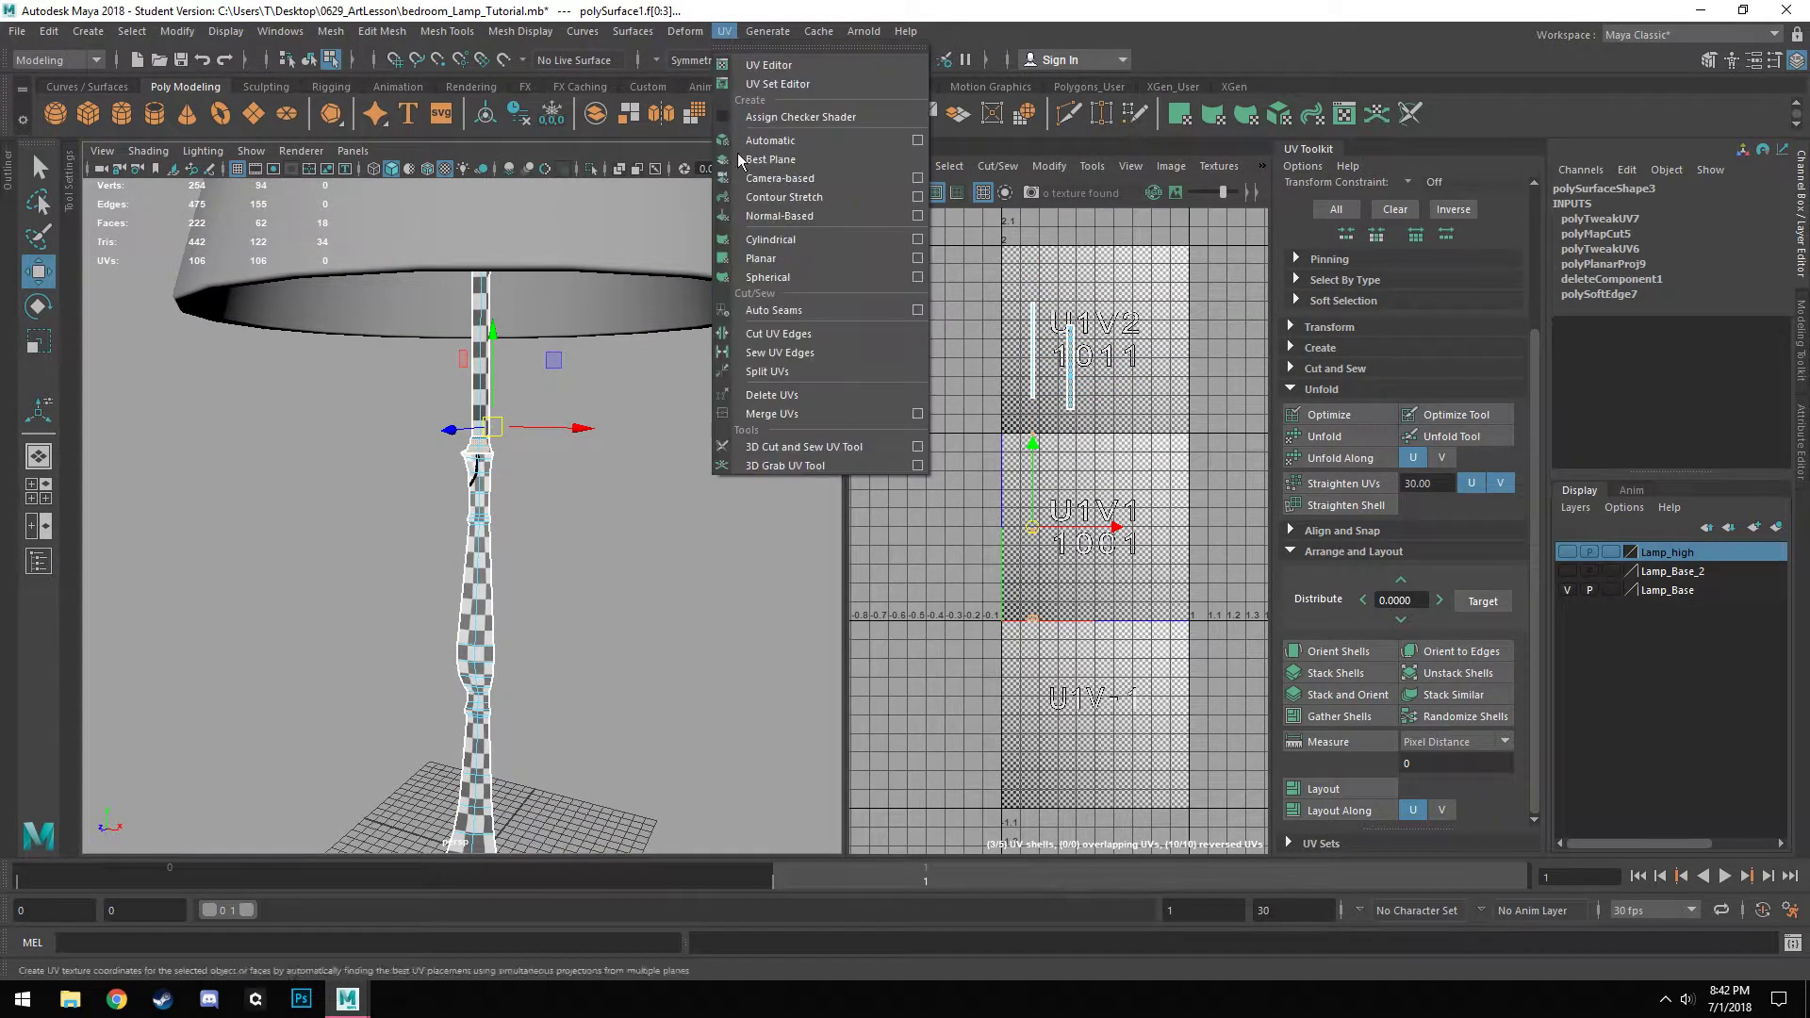
click(917, 258)
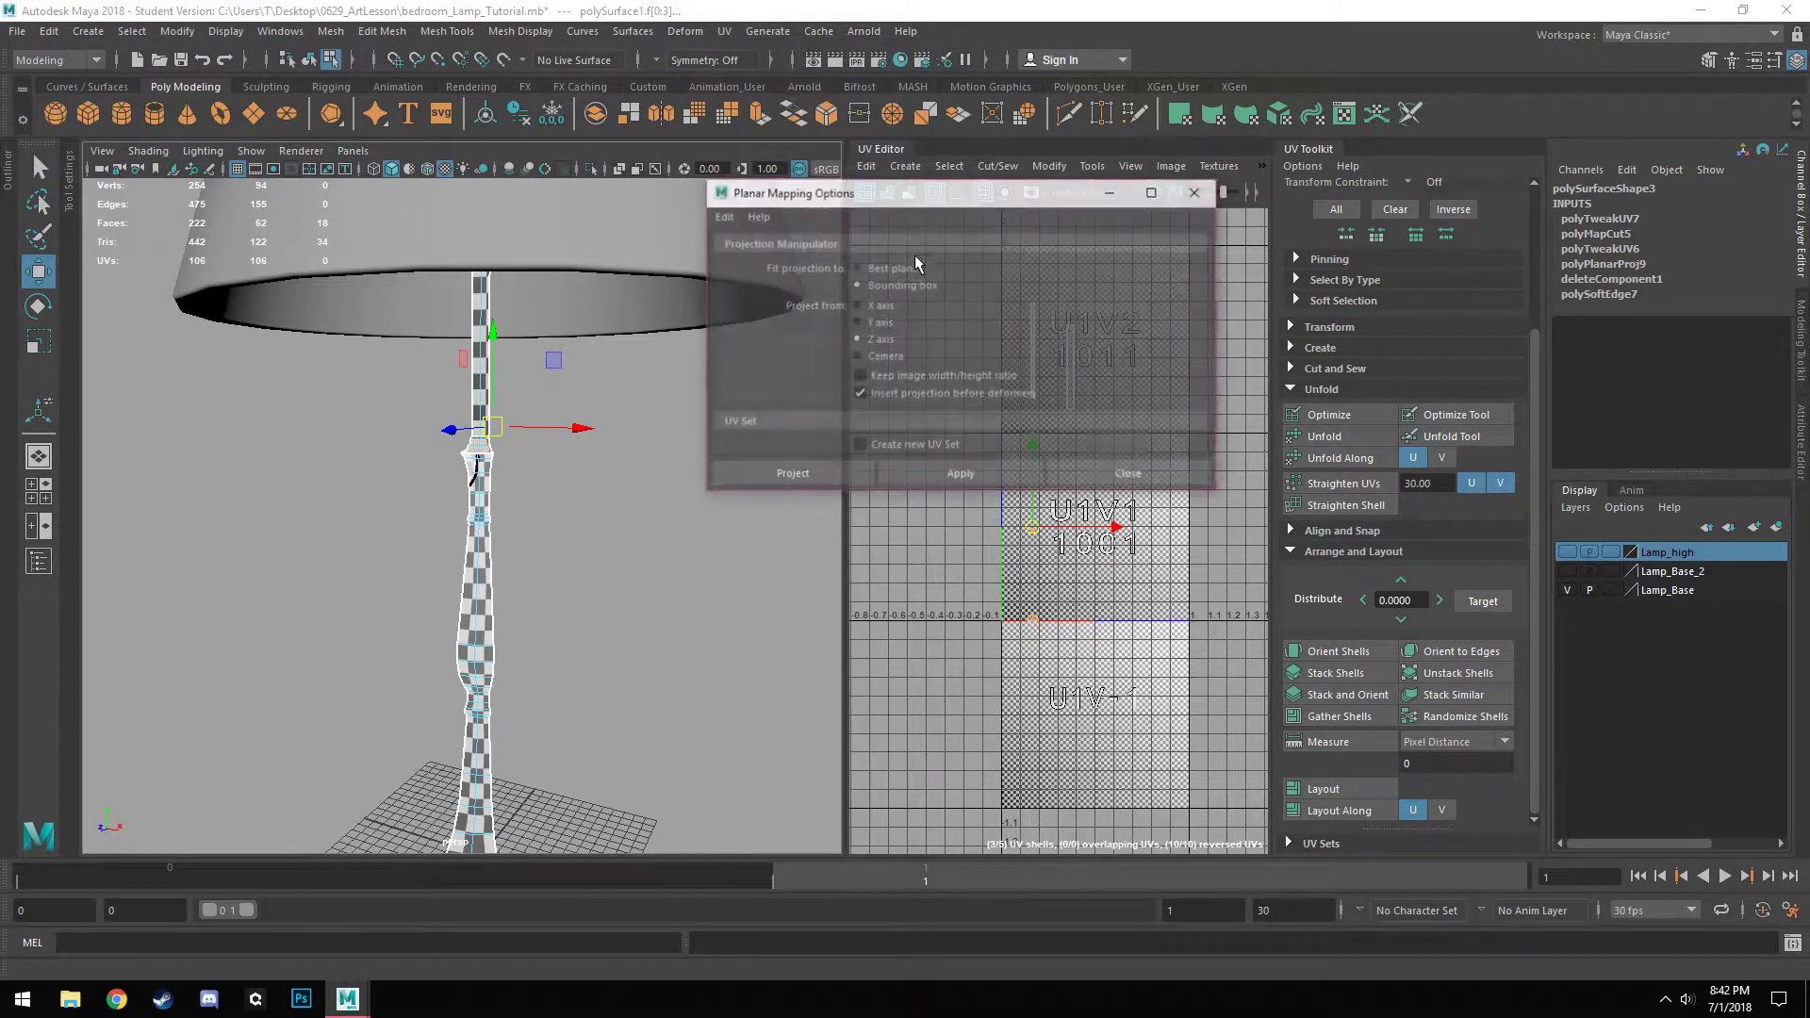
click(952, 476)
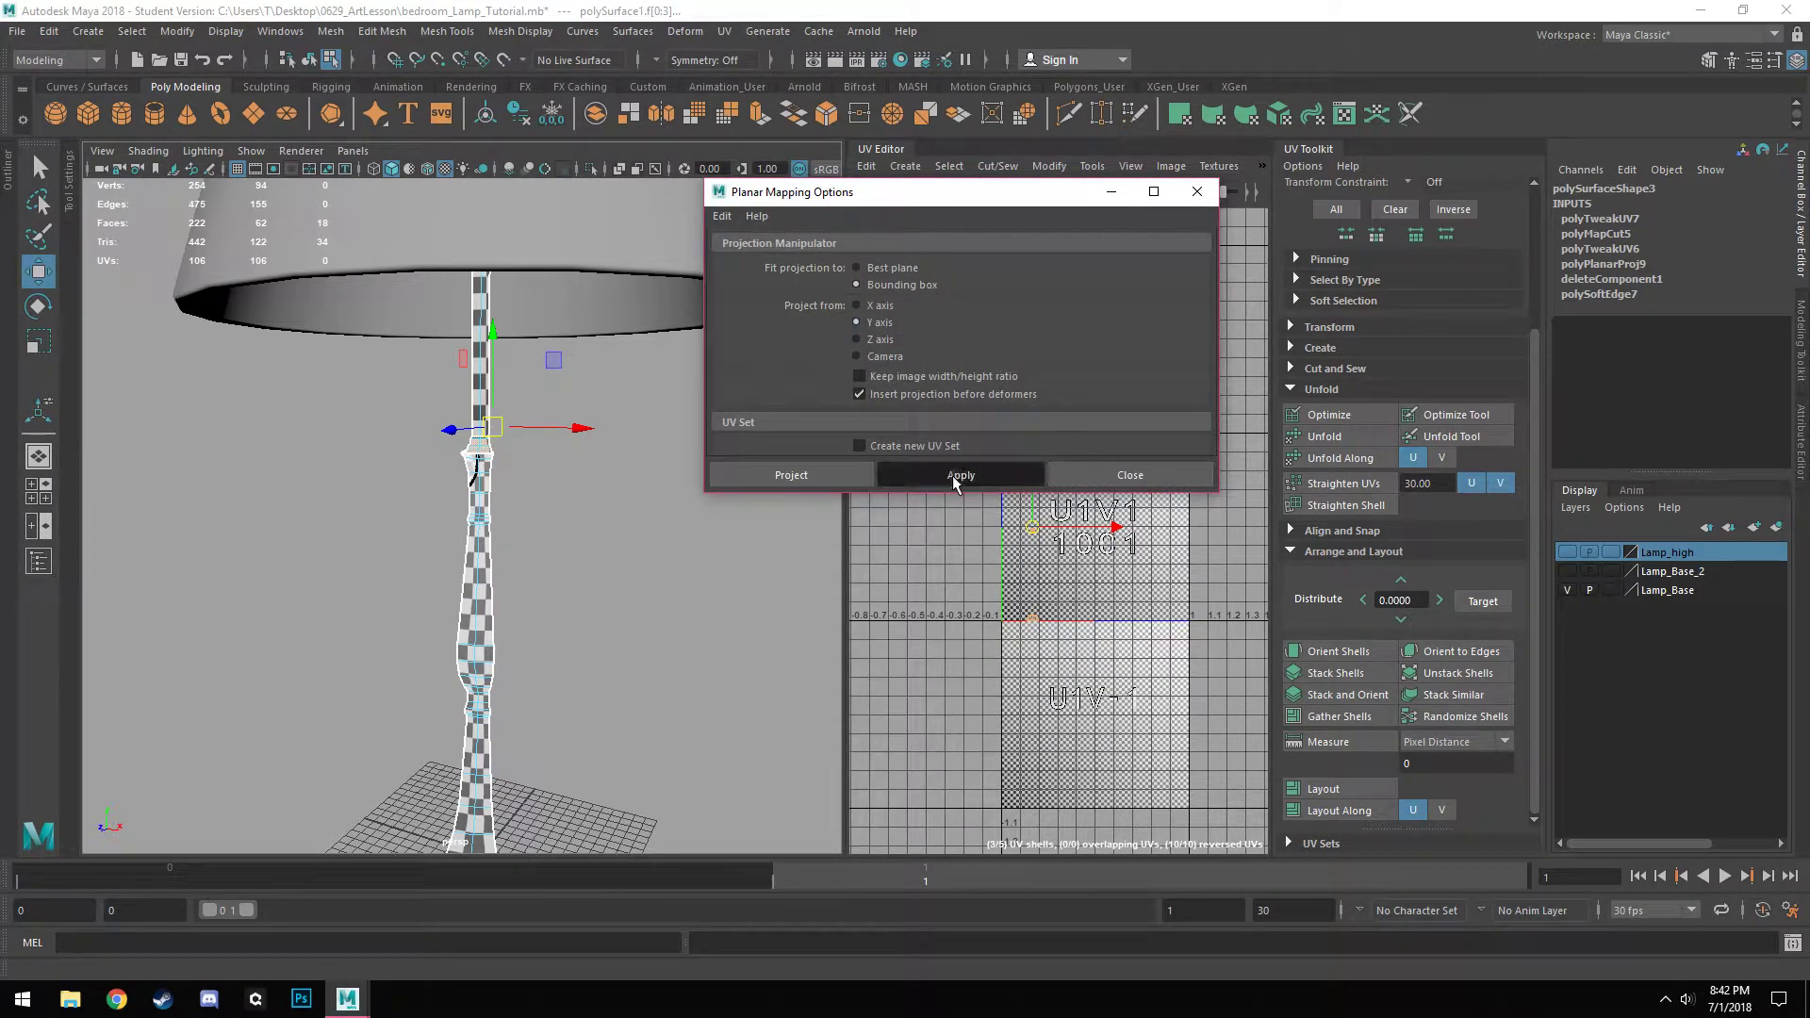
click(1197, 192)
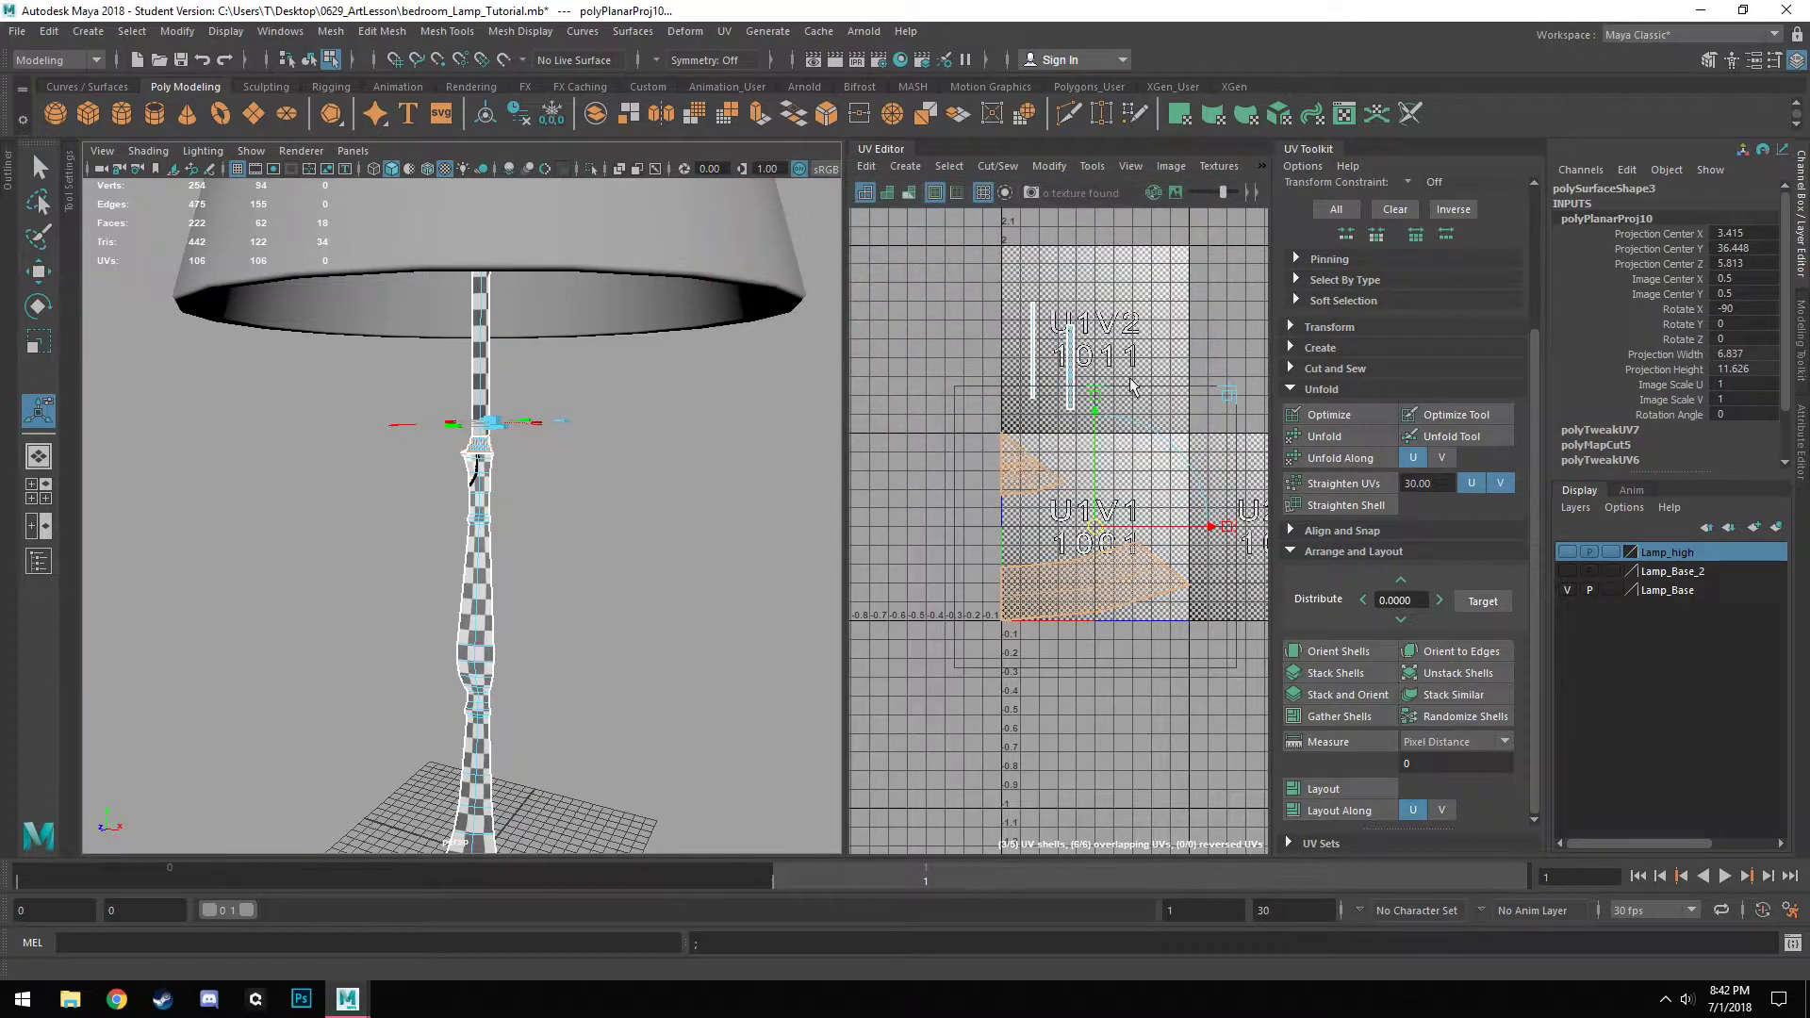
Move the projected shells downward and unfold the small shells and the foot shell one after another along U.
key(w)
drag(1094, 527, 1043, 581)
double_click(1022, 539)
click(1325, 459)
double_click(1022, 515)
click(1347, 462)
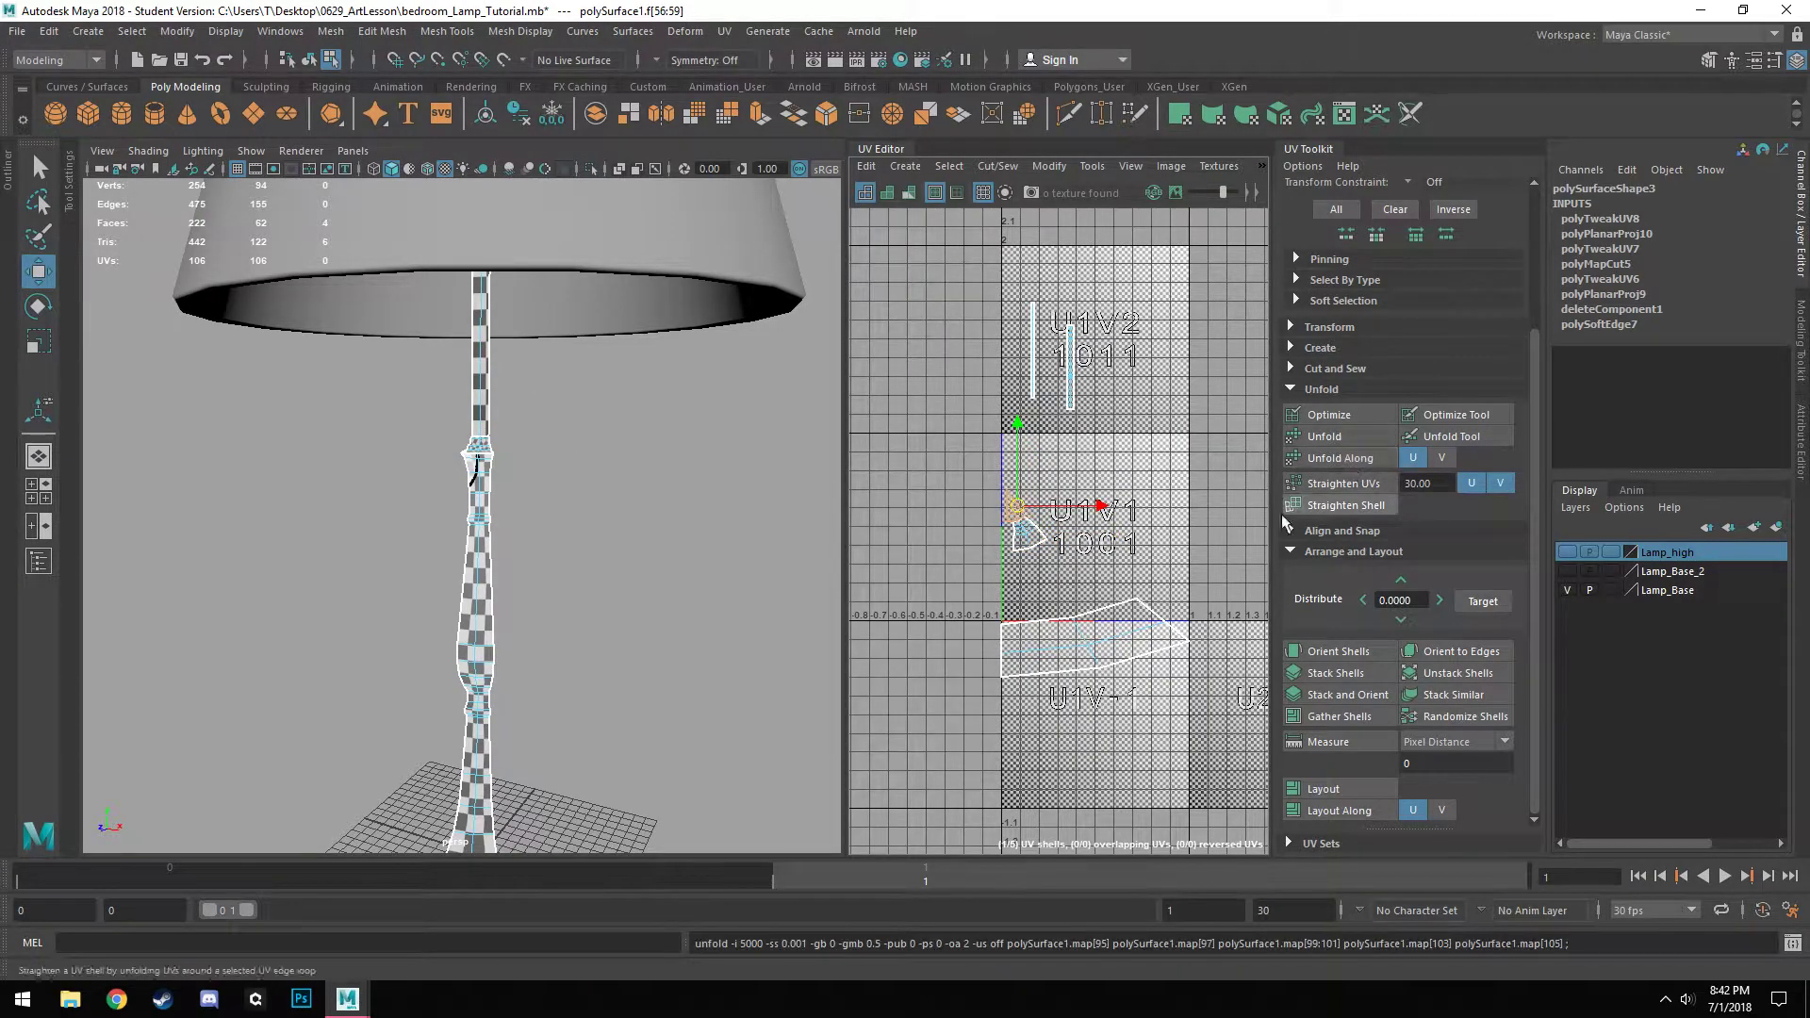
double_click(1107, 647)
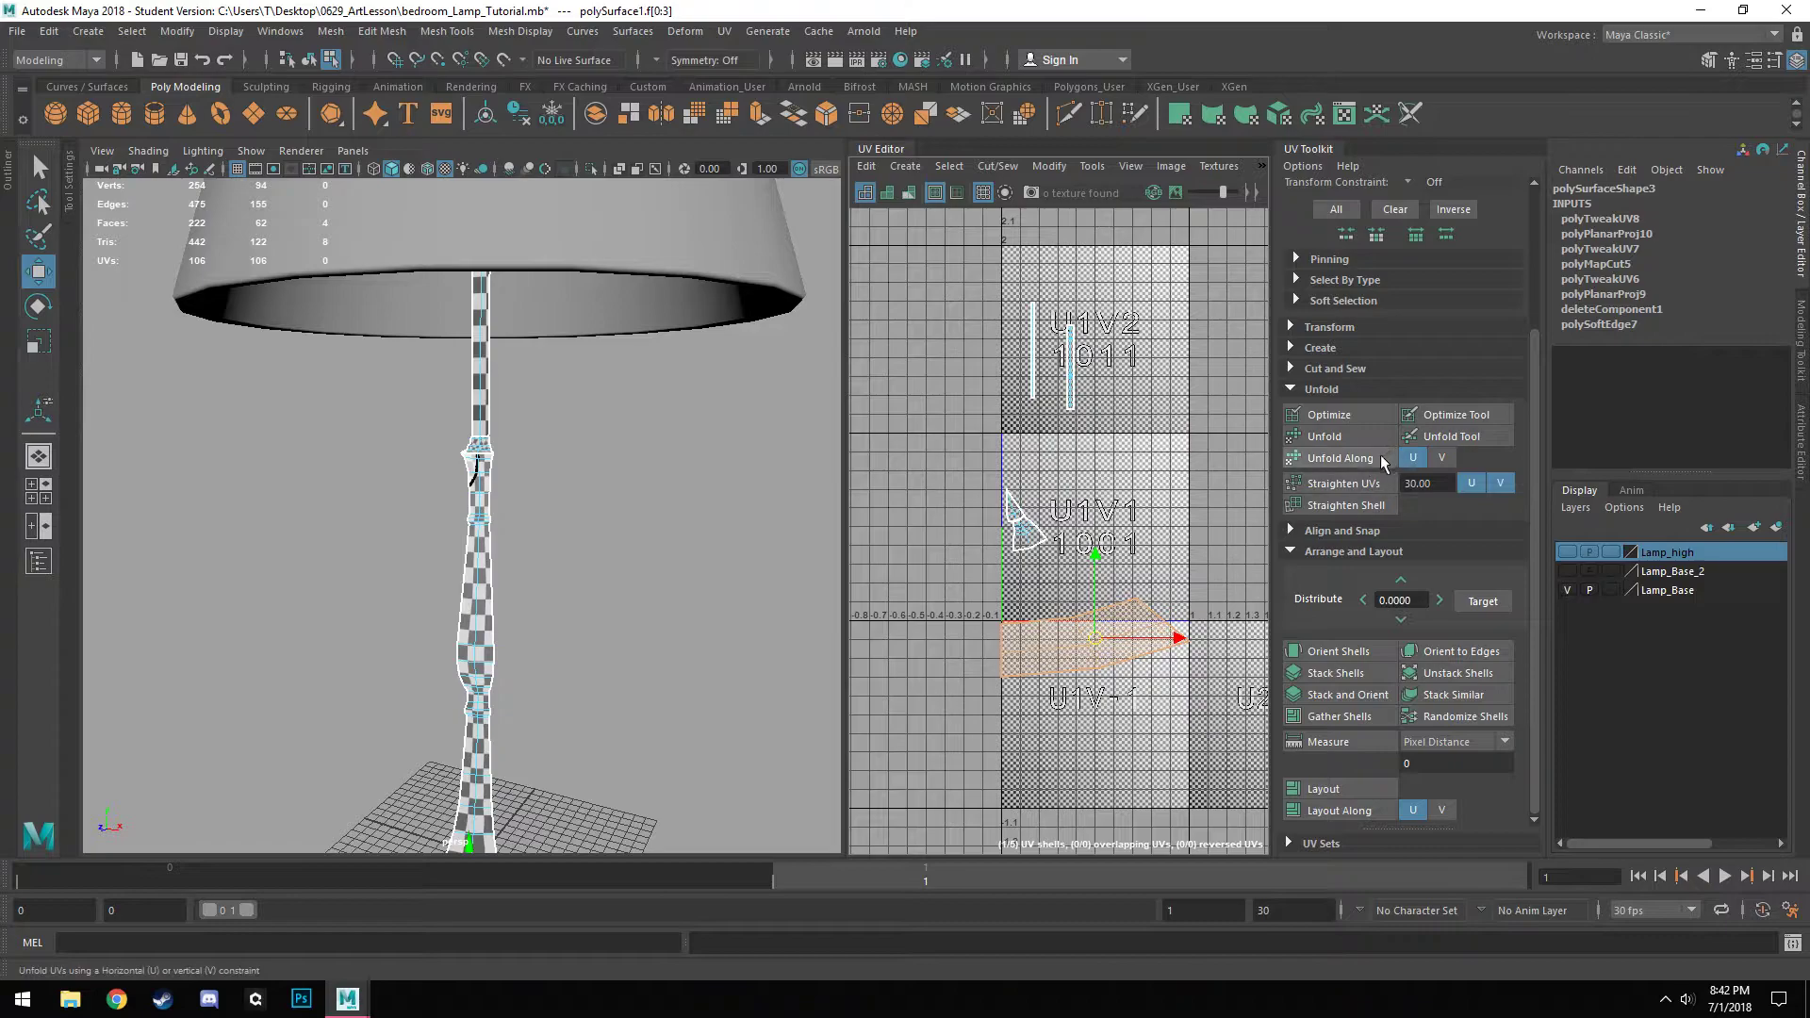
click(1380, 456)
Select the newly unfolded shells together and apply Orient Shells to them.
scroll(618, 671, up, 4)
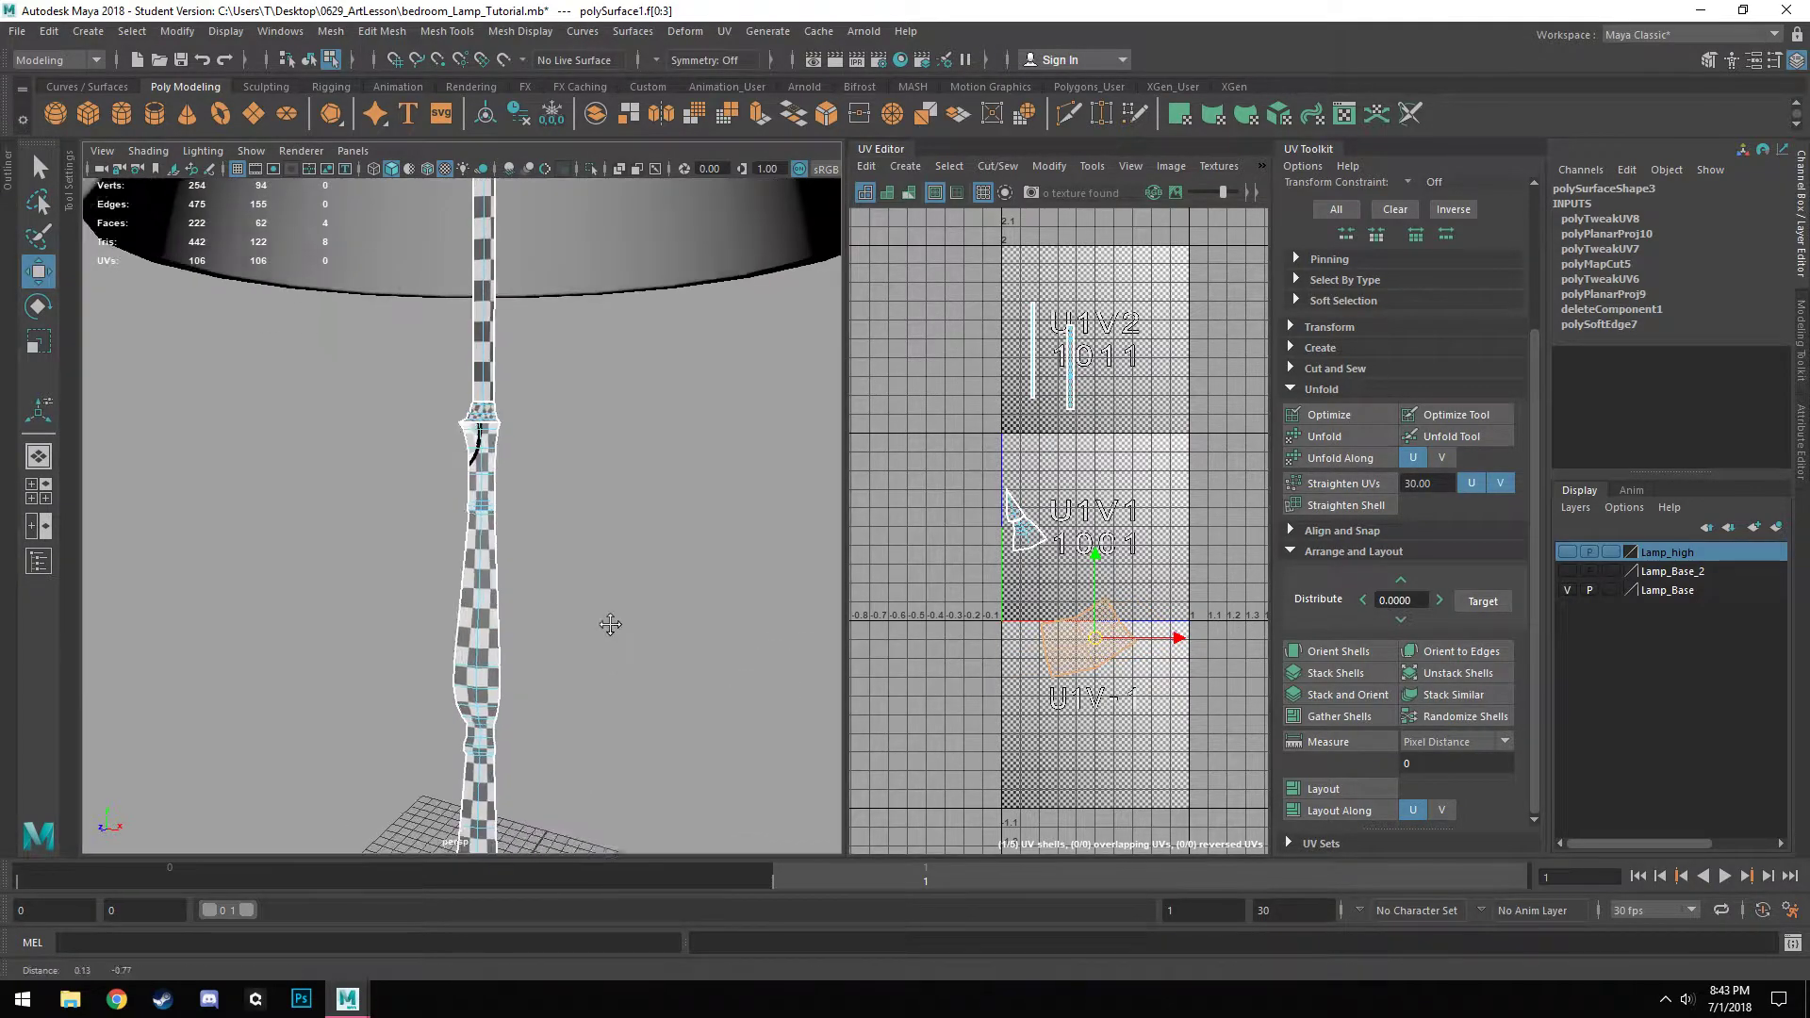
shift+drag(958, 471, 958, 480)
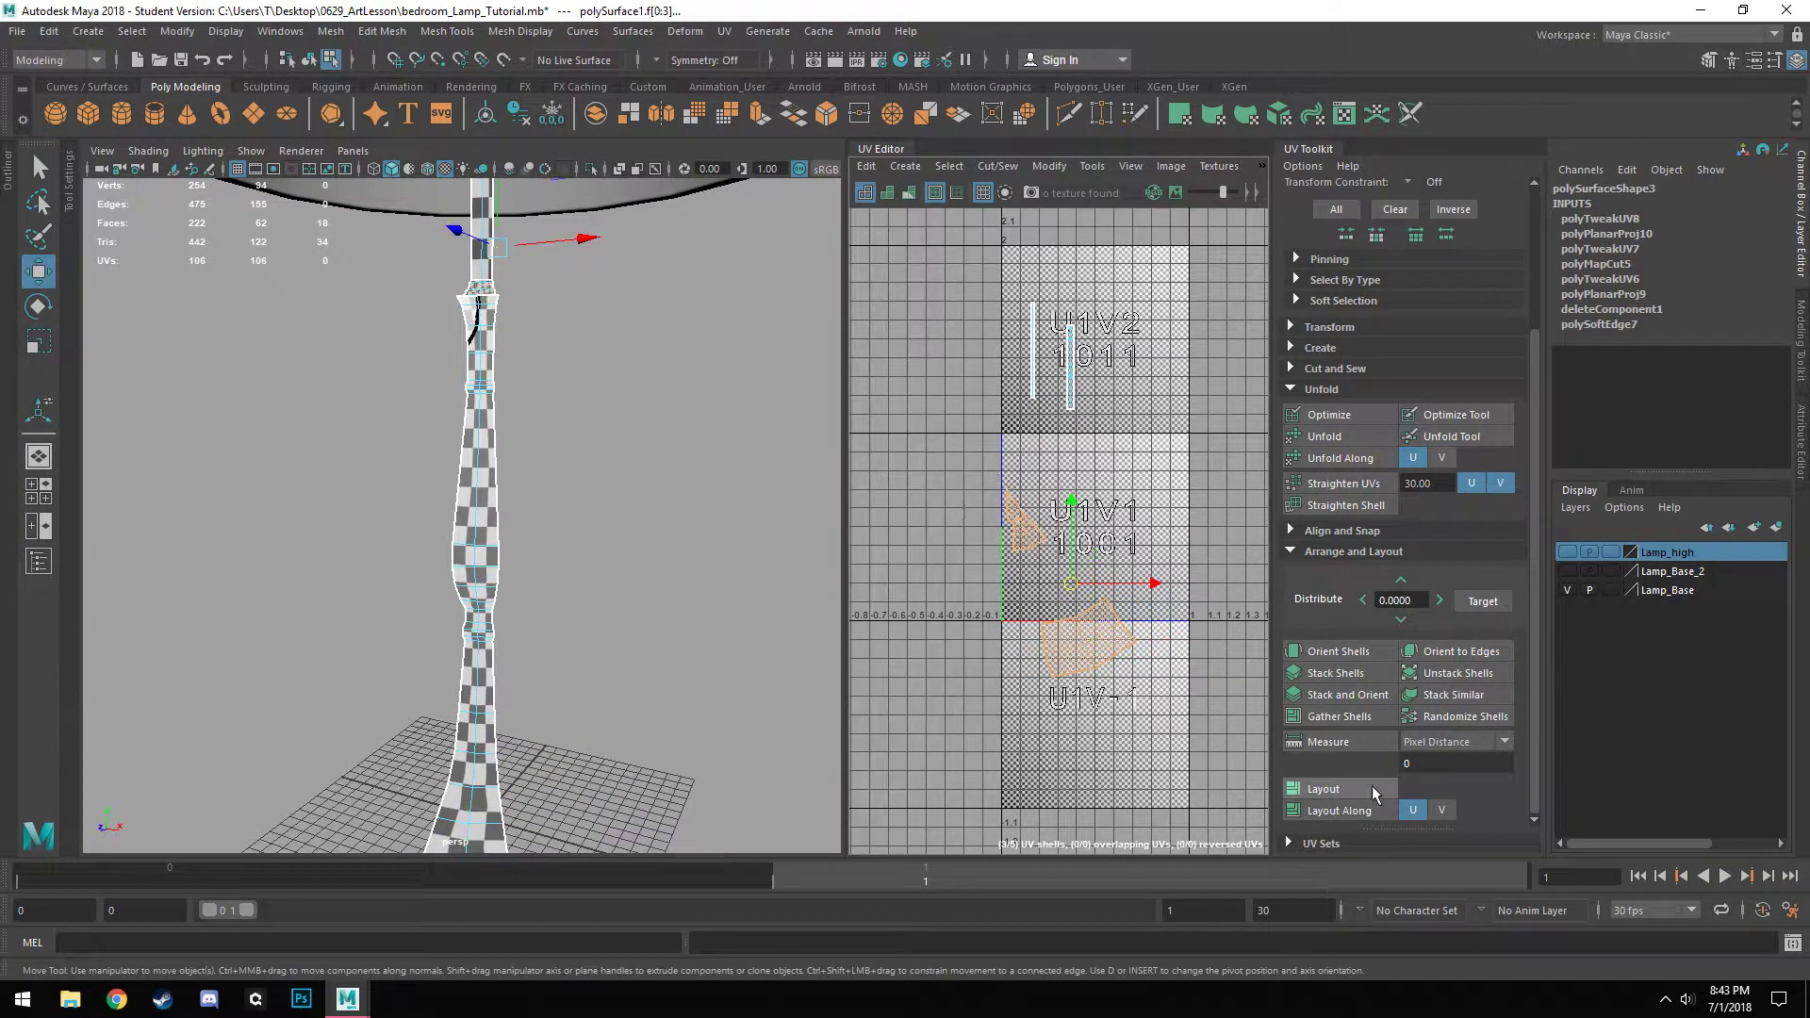
click(1338, 652)
scroll(937, 614, up, 3)
alt+middle_drag(1033, 637, 935, 612)
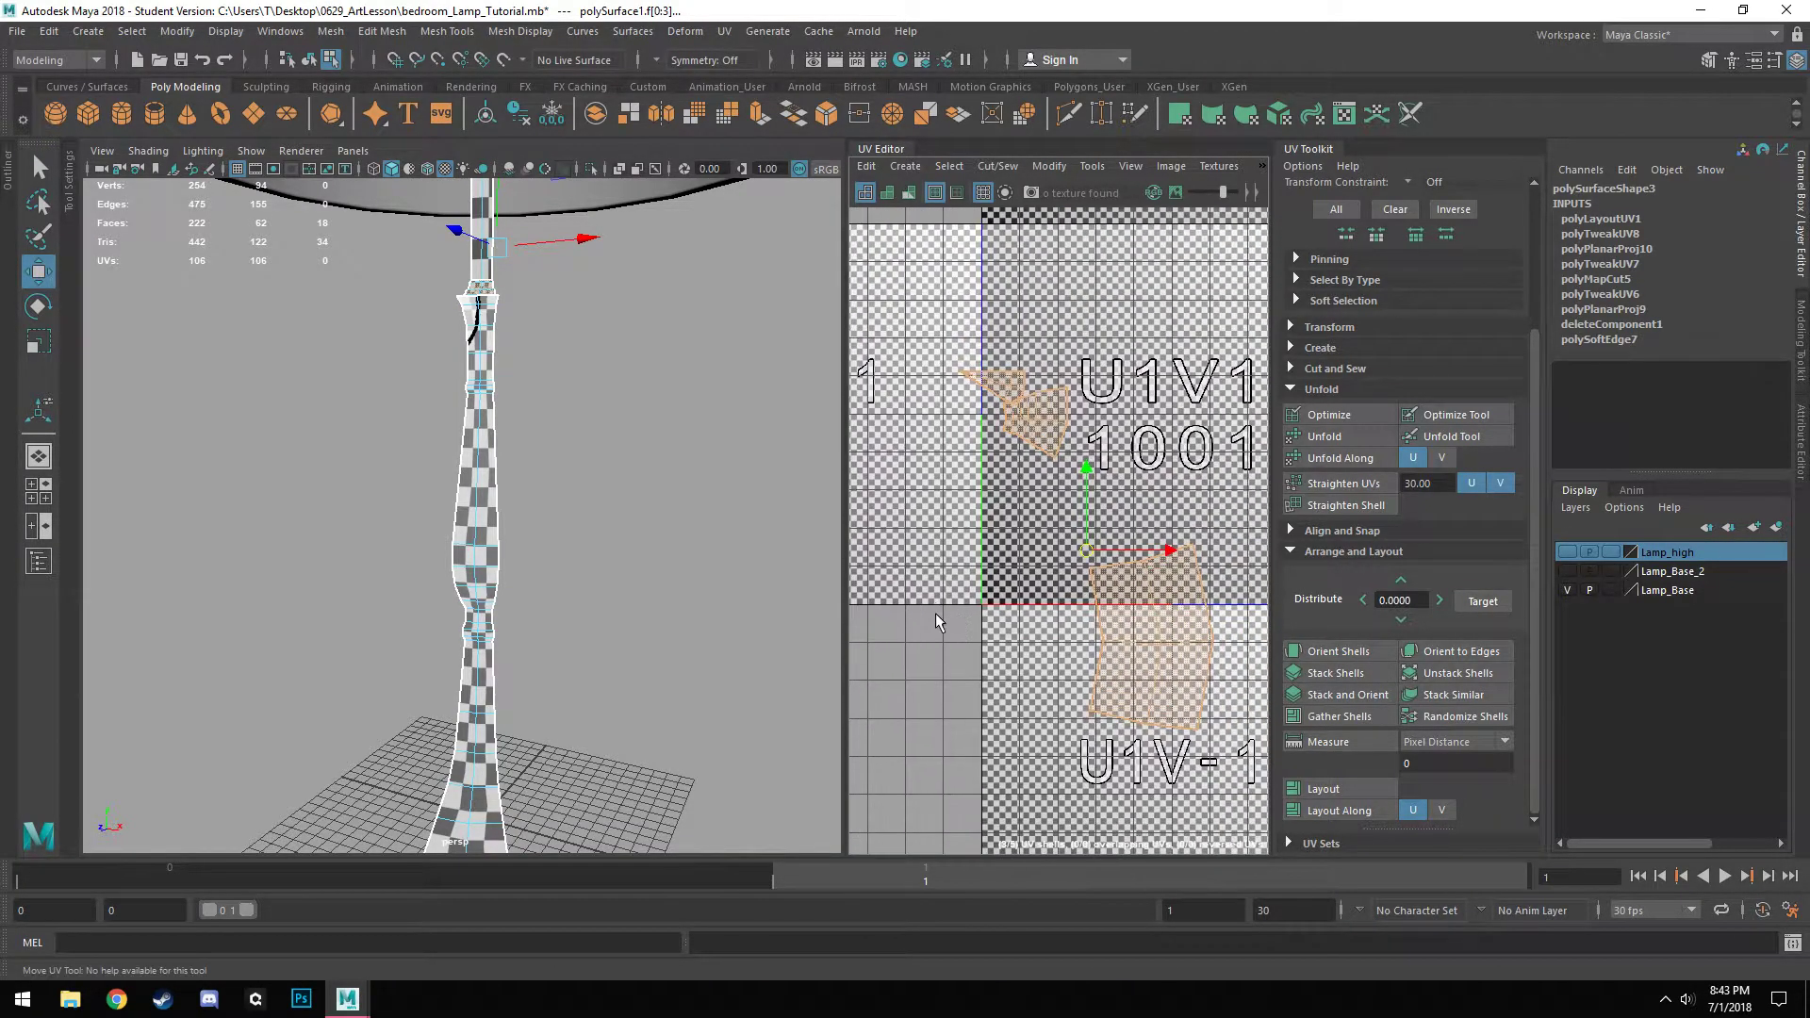
Examine the checker size on the foot against the stem from several angles.
scroll(935, 612, down, 1)
scroll(599, 686, down, 2)
alt+middle_drag(598, 686, 604, 466)
scroll(604, 466, up, 4)
scroll(628, 538, up, 2)
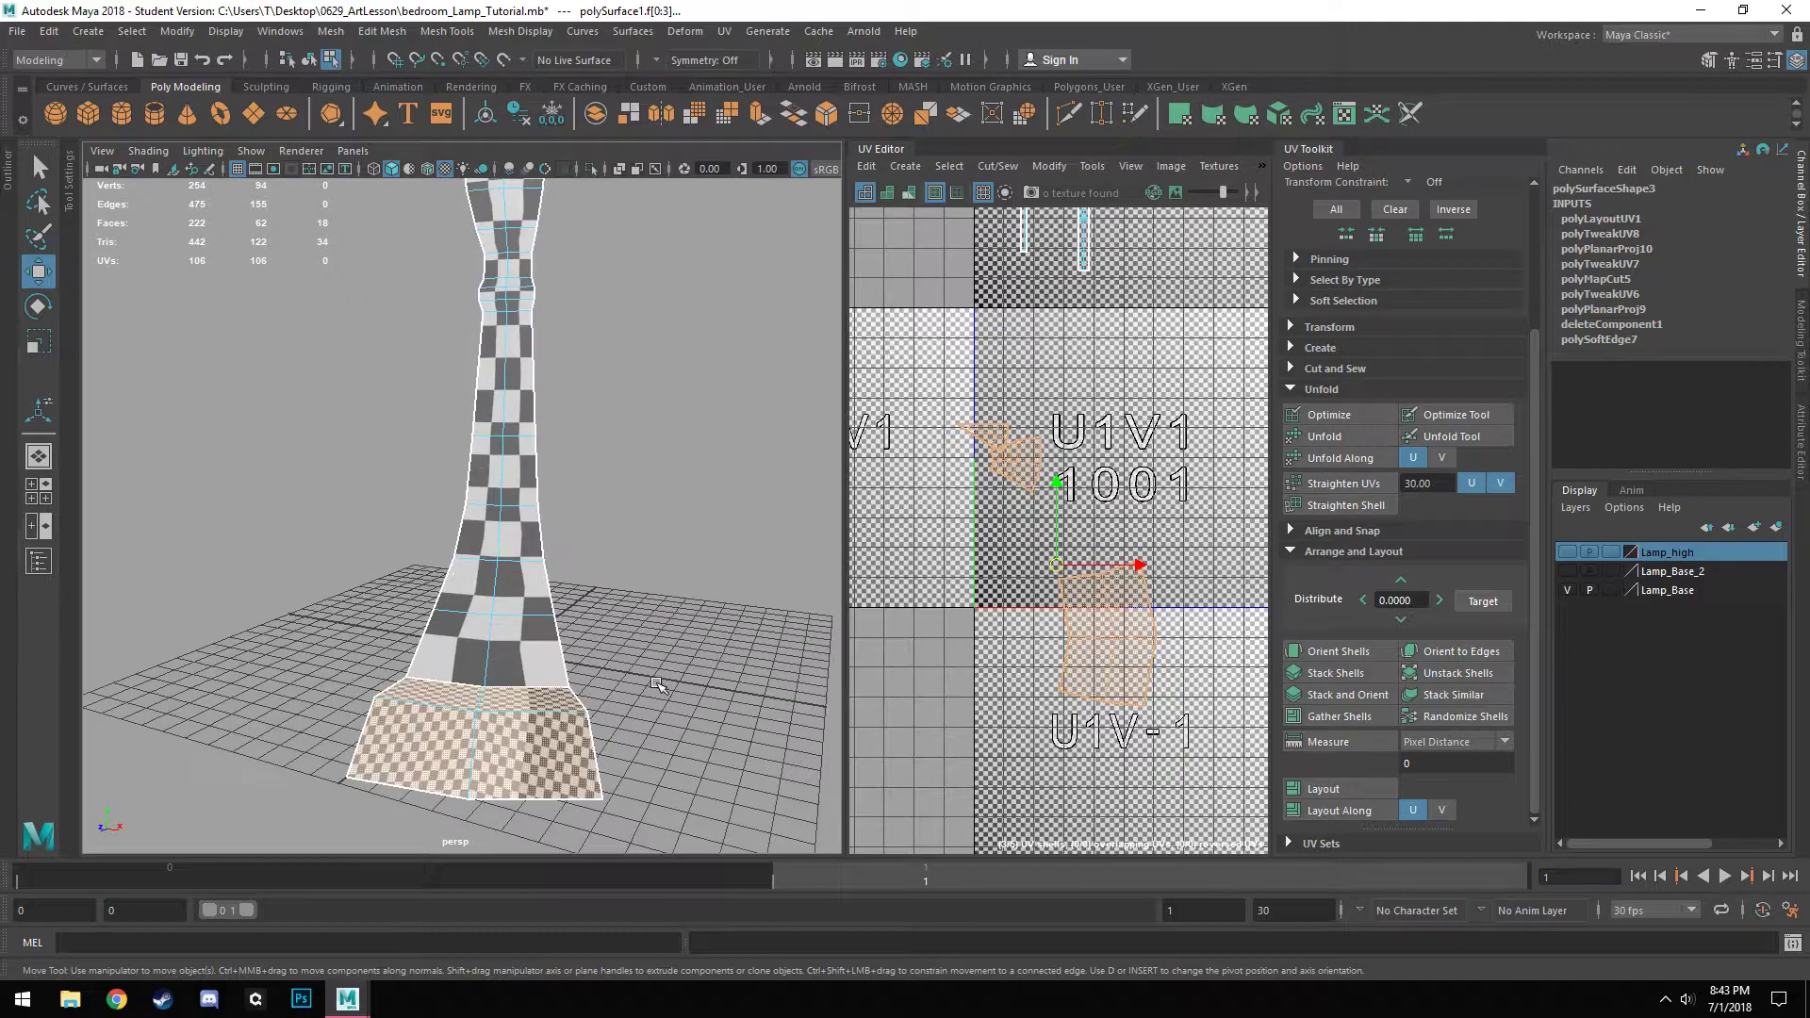
alt+middle_drag(658, 660, 647, 507)
alt+drag(623, 555, 613, 612)
alt+middle_drag(594, 575, 624, 757)
scroll(611, 665, down, 5)
alt+drag(564, 581, 535, 603)
alt+middle_drag(532, 542, 467, 497)
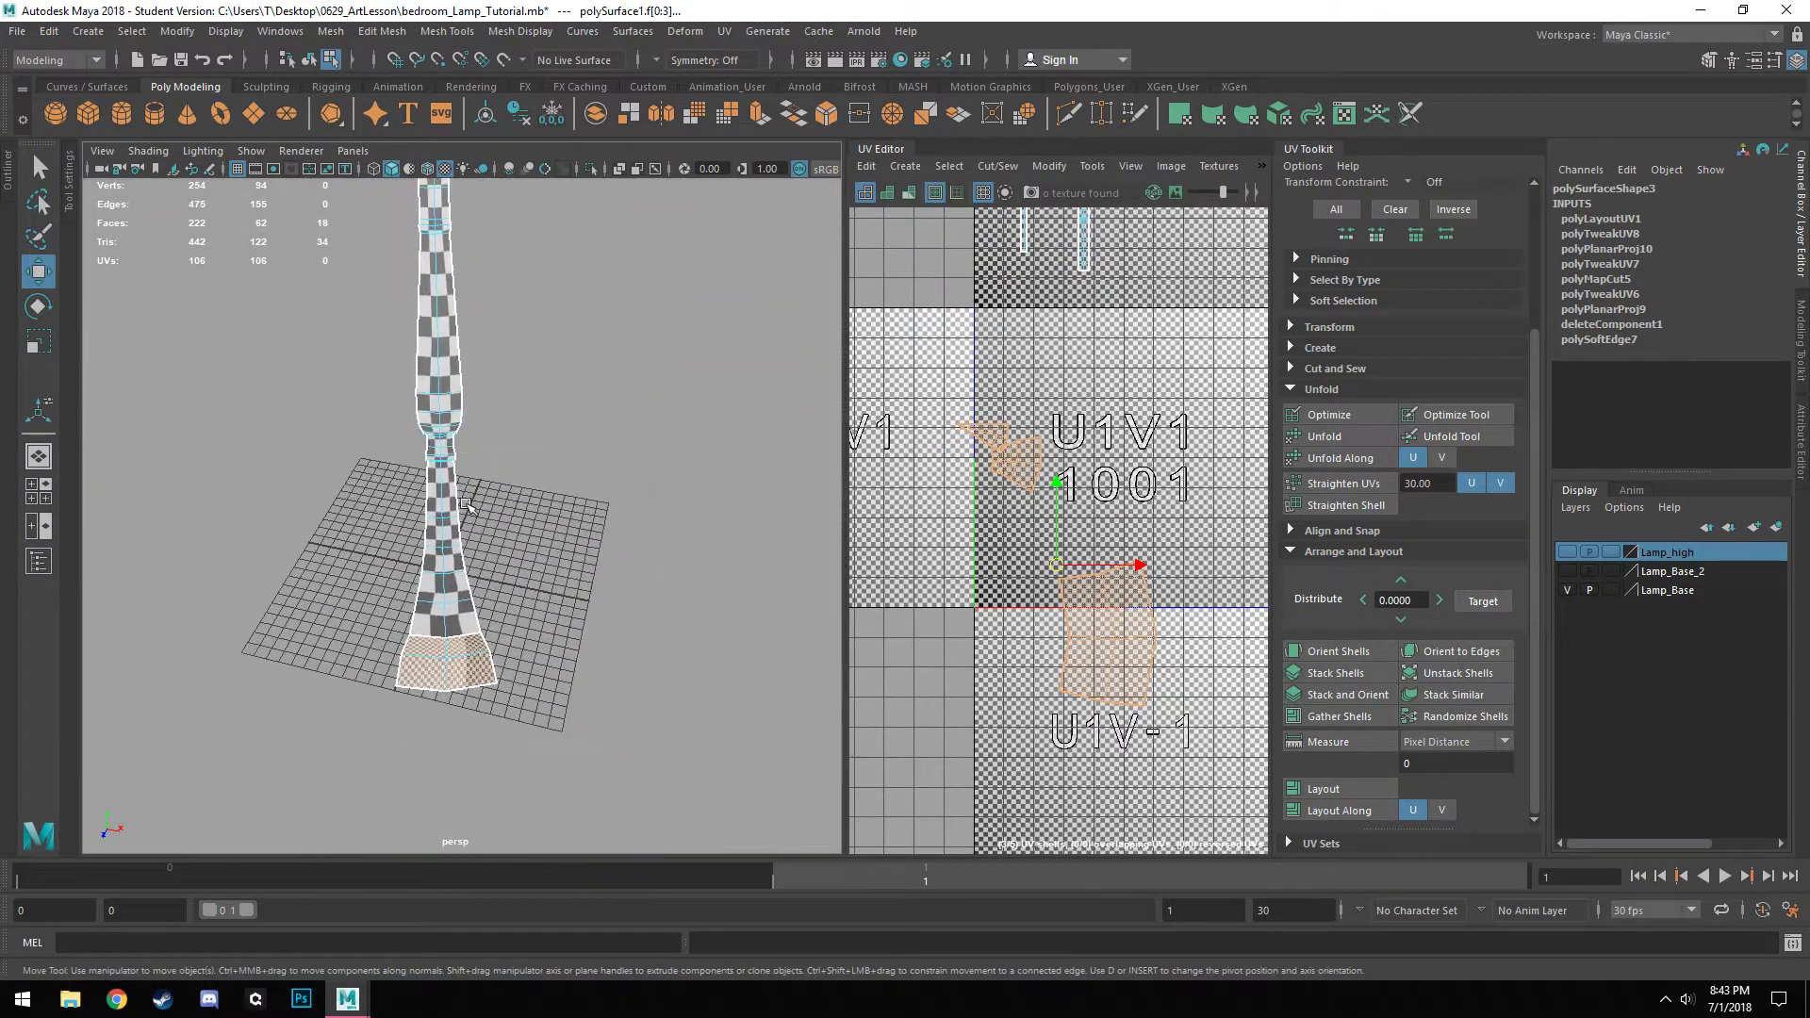
Frame the foot and scale its UV shell down until its checker size matches the stem's.
key(f)
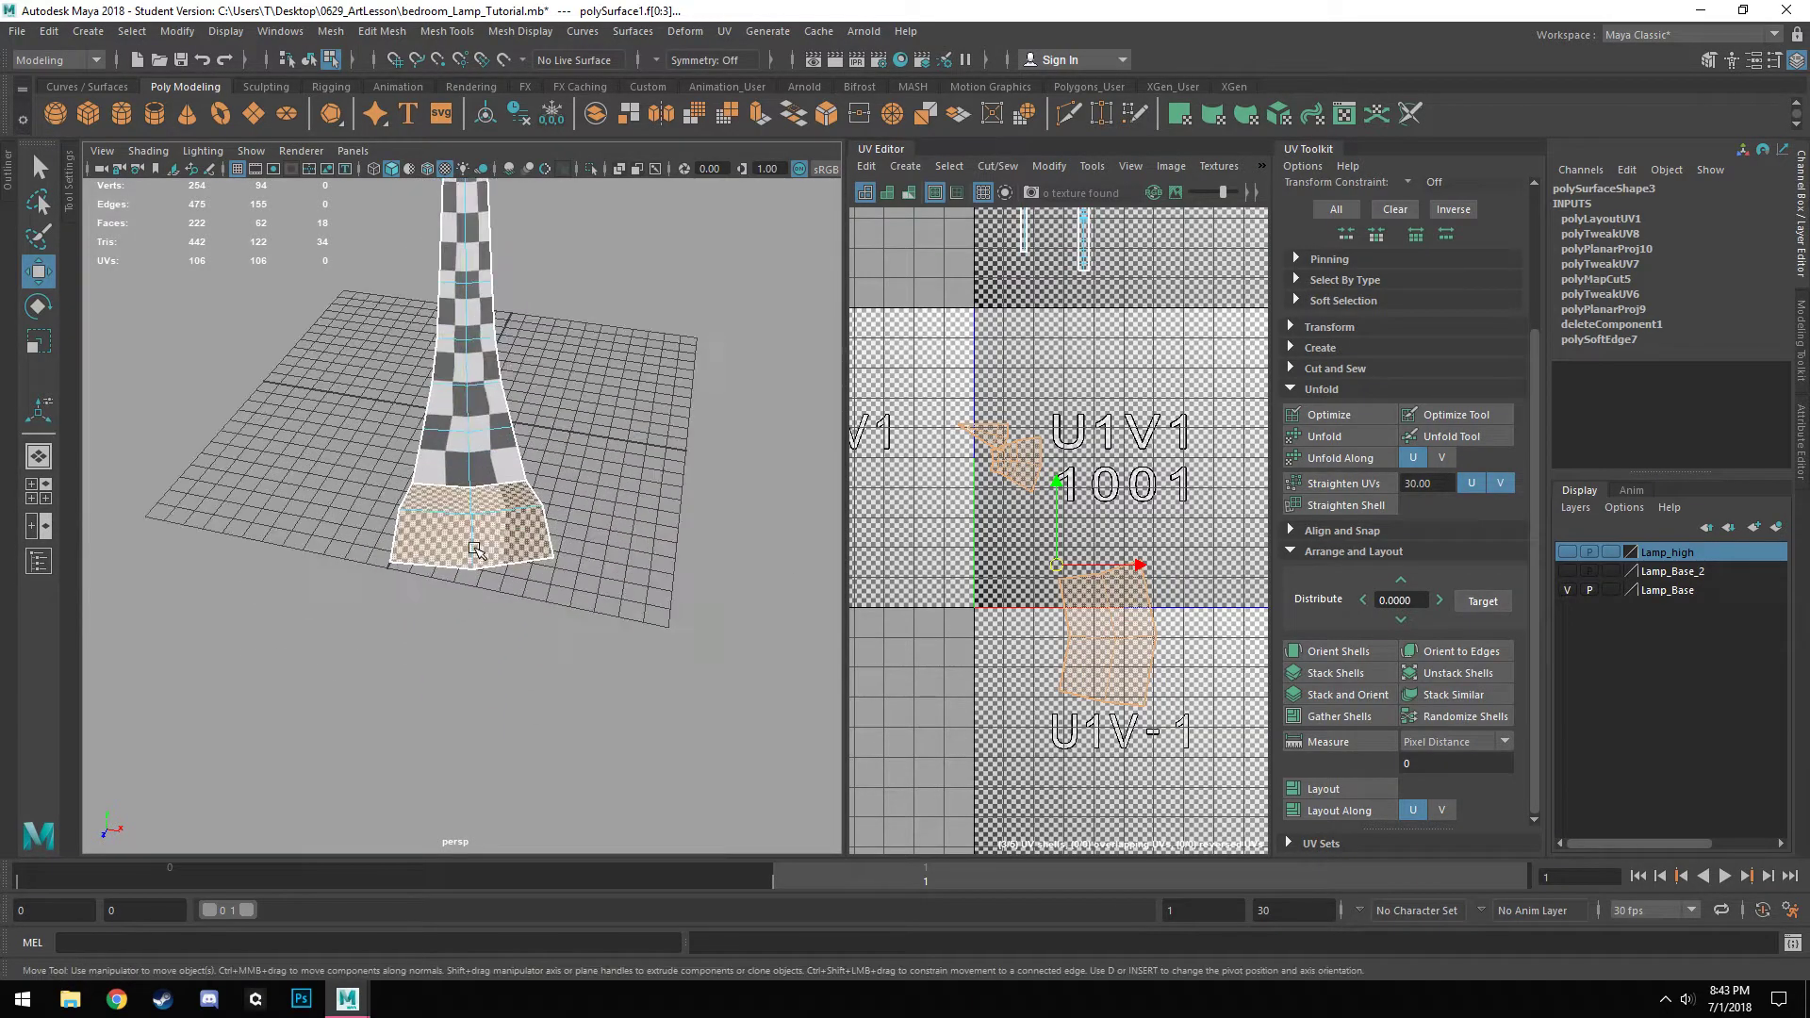
key(r)
drag(1105, 627, 1036, 707)
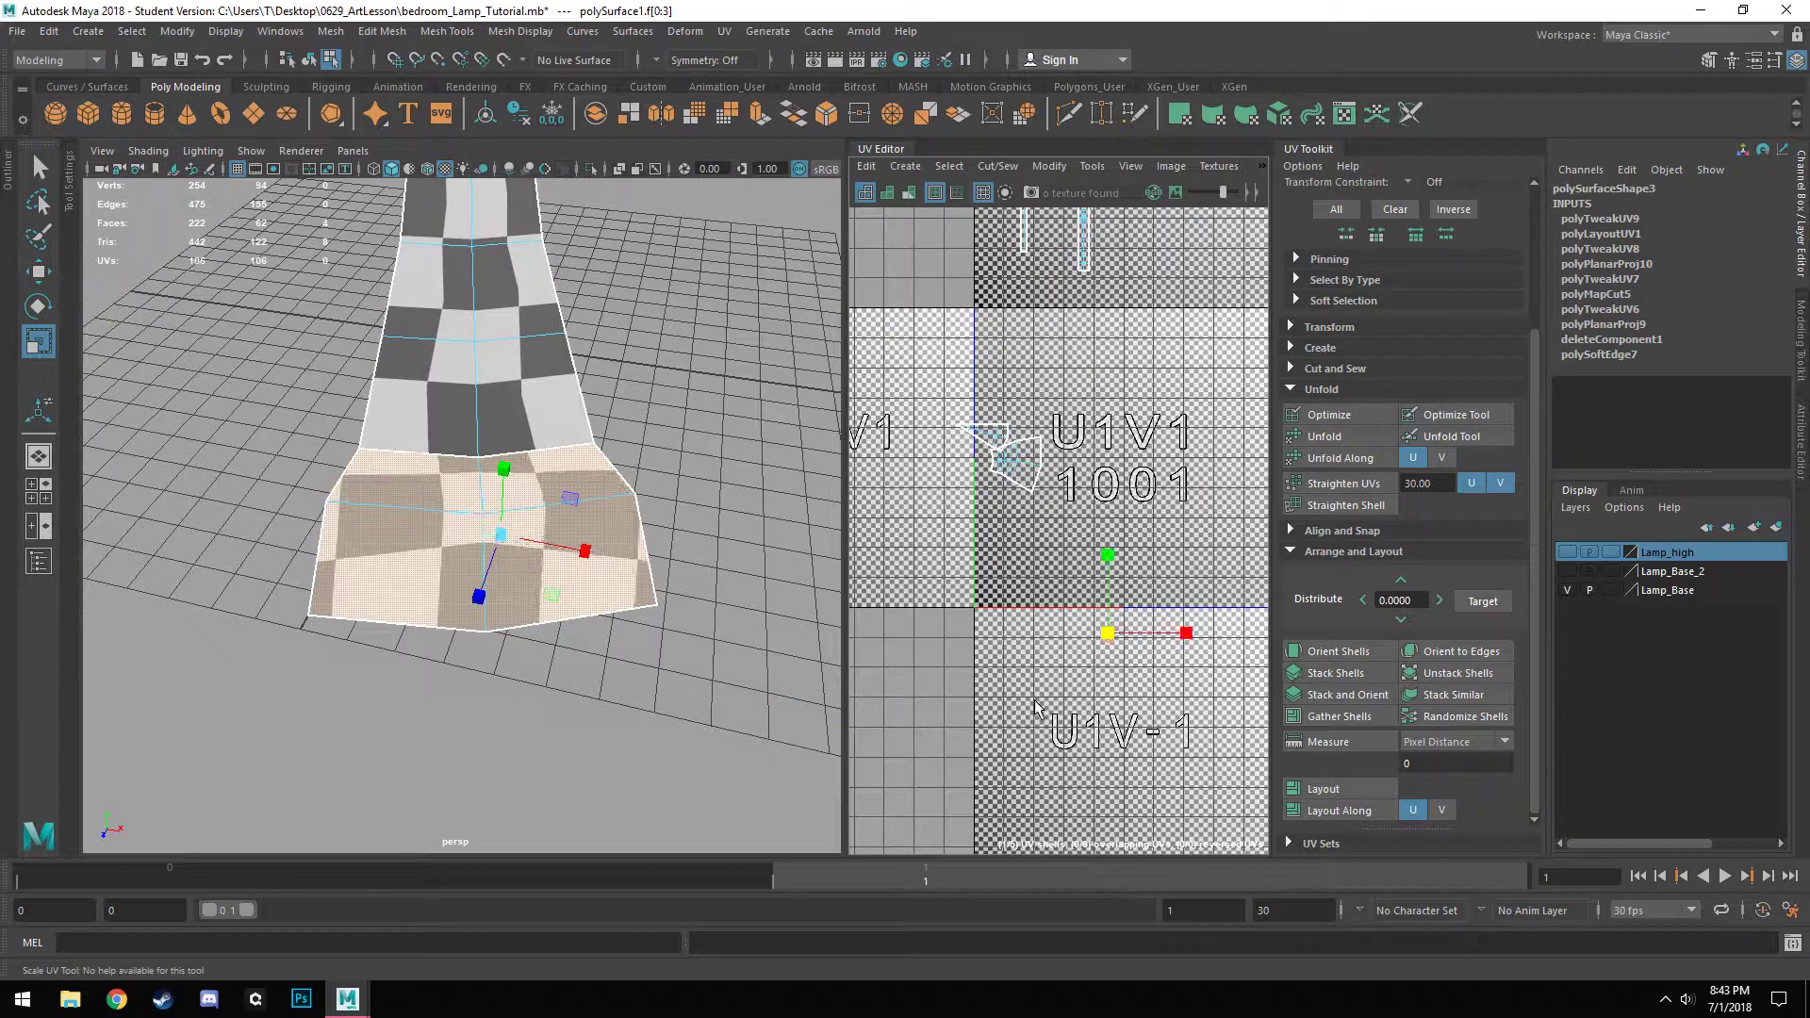
Scale the flared upper collar's UV shell down to match the stem's checker size and apply Orient Shells to it.
scroll(622, 600, down, 5)
alt+middle_drag(620, 600, 664, 886)
alt+drag(664, 886, 612, 759)
alt+middle_drag(612, 759, 598, 897)
alt+drag(528, 575, 484, 489)
alt+middle_drag(485, 489, 495, 679)
alt+drag(494, 679, 452, 584)
alt+middle_drag(452, 584, 473, 702)
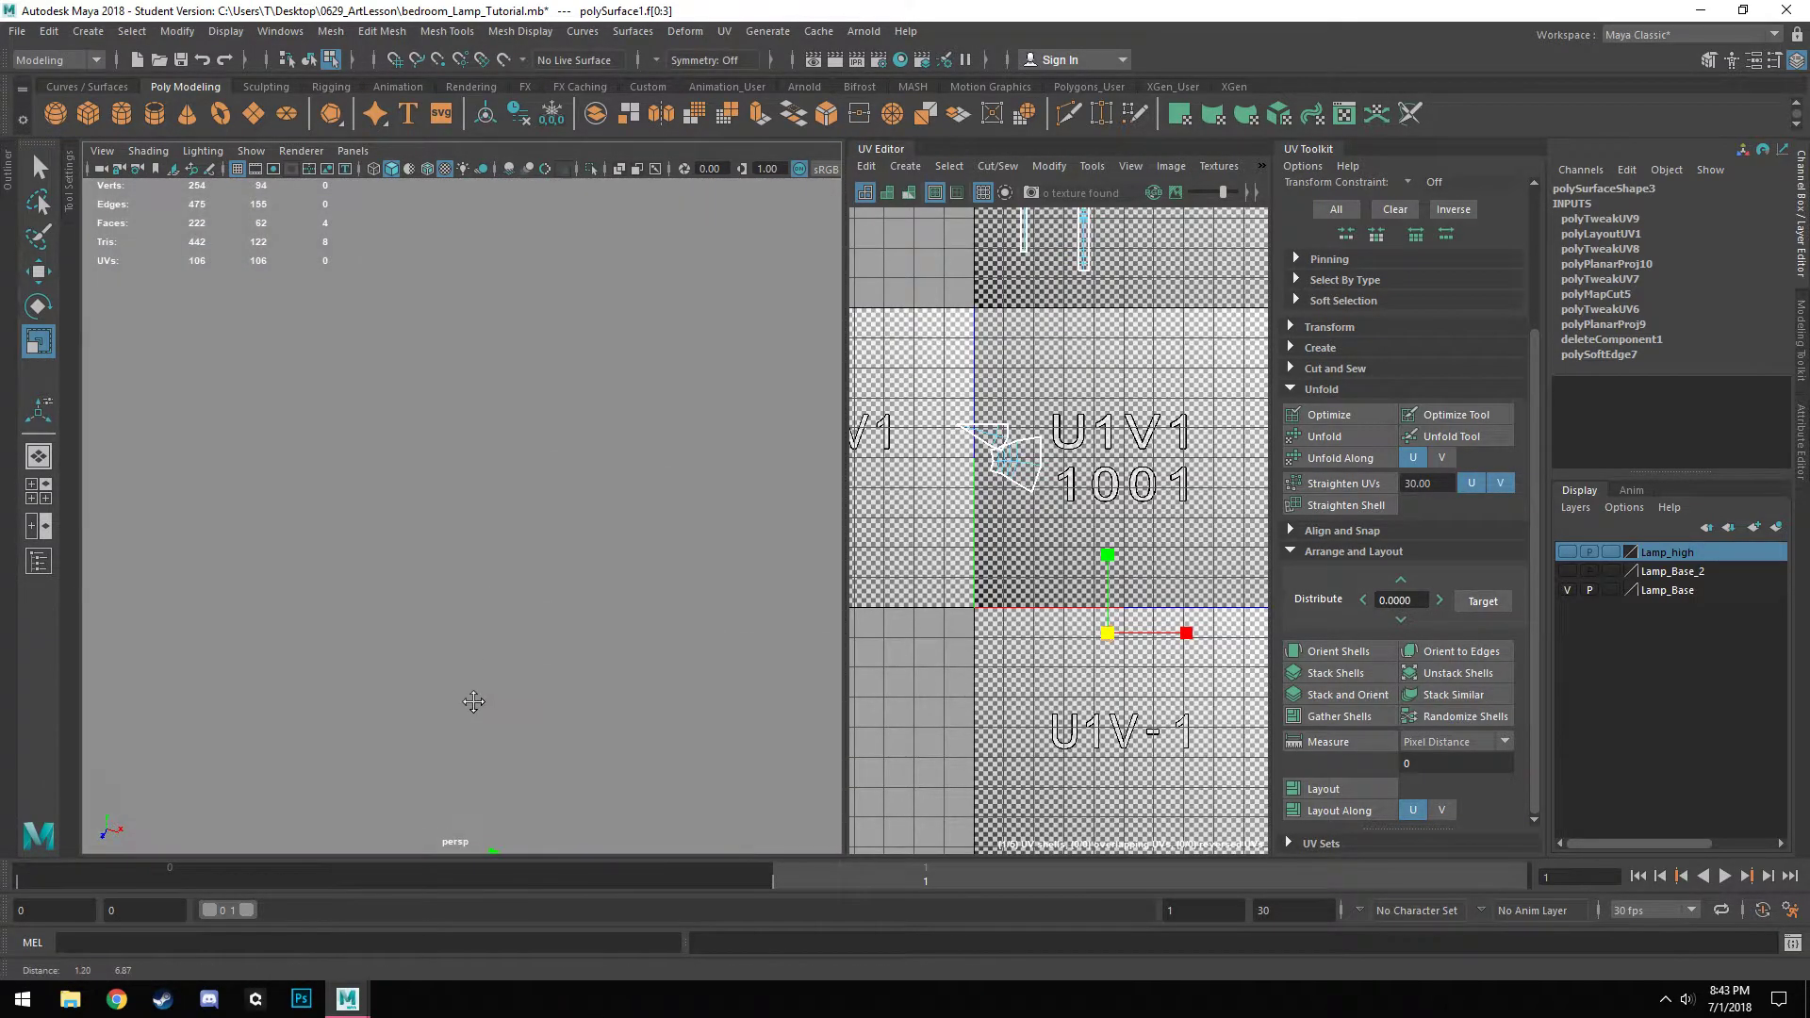
scroll(473, 624, down, 5)
scroll(473, 622, up, 2)
alt+middle_drag(471, 631, 441, 994)
click(1014, 465)
drag(1015, 465, 963, 524)
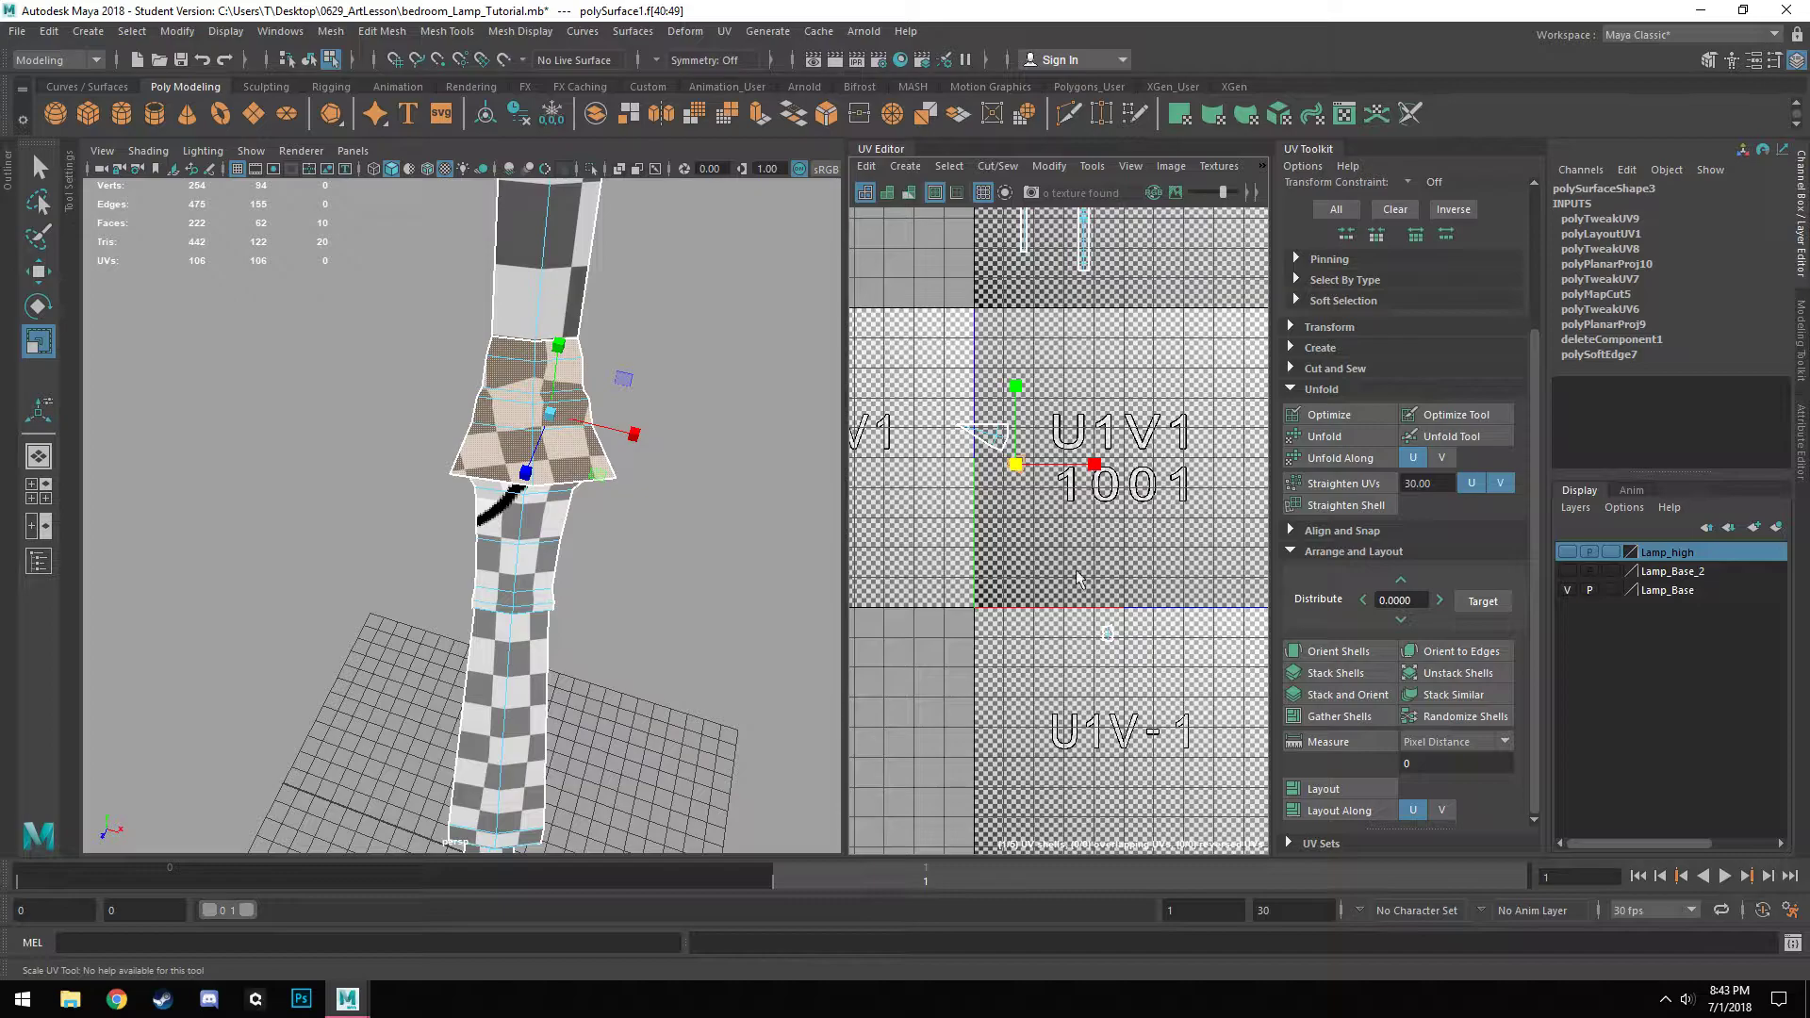
click(1319, 651)
Scale the remaining oversized small UV shell down and move the three small shells up near the stem strips.
alt+middle_drag(572, 356, 531, 530)
scroll(585, 452, down, 4)
scroll(566, 490, down, 5)
scroll(530, 530, up, 8)
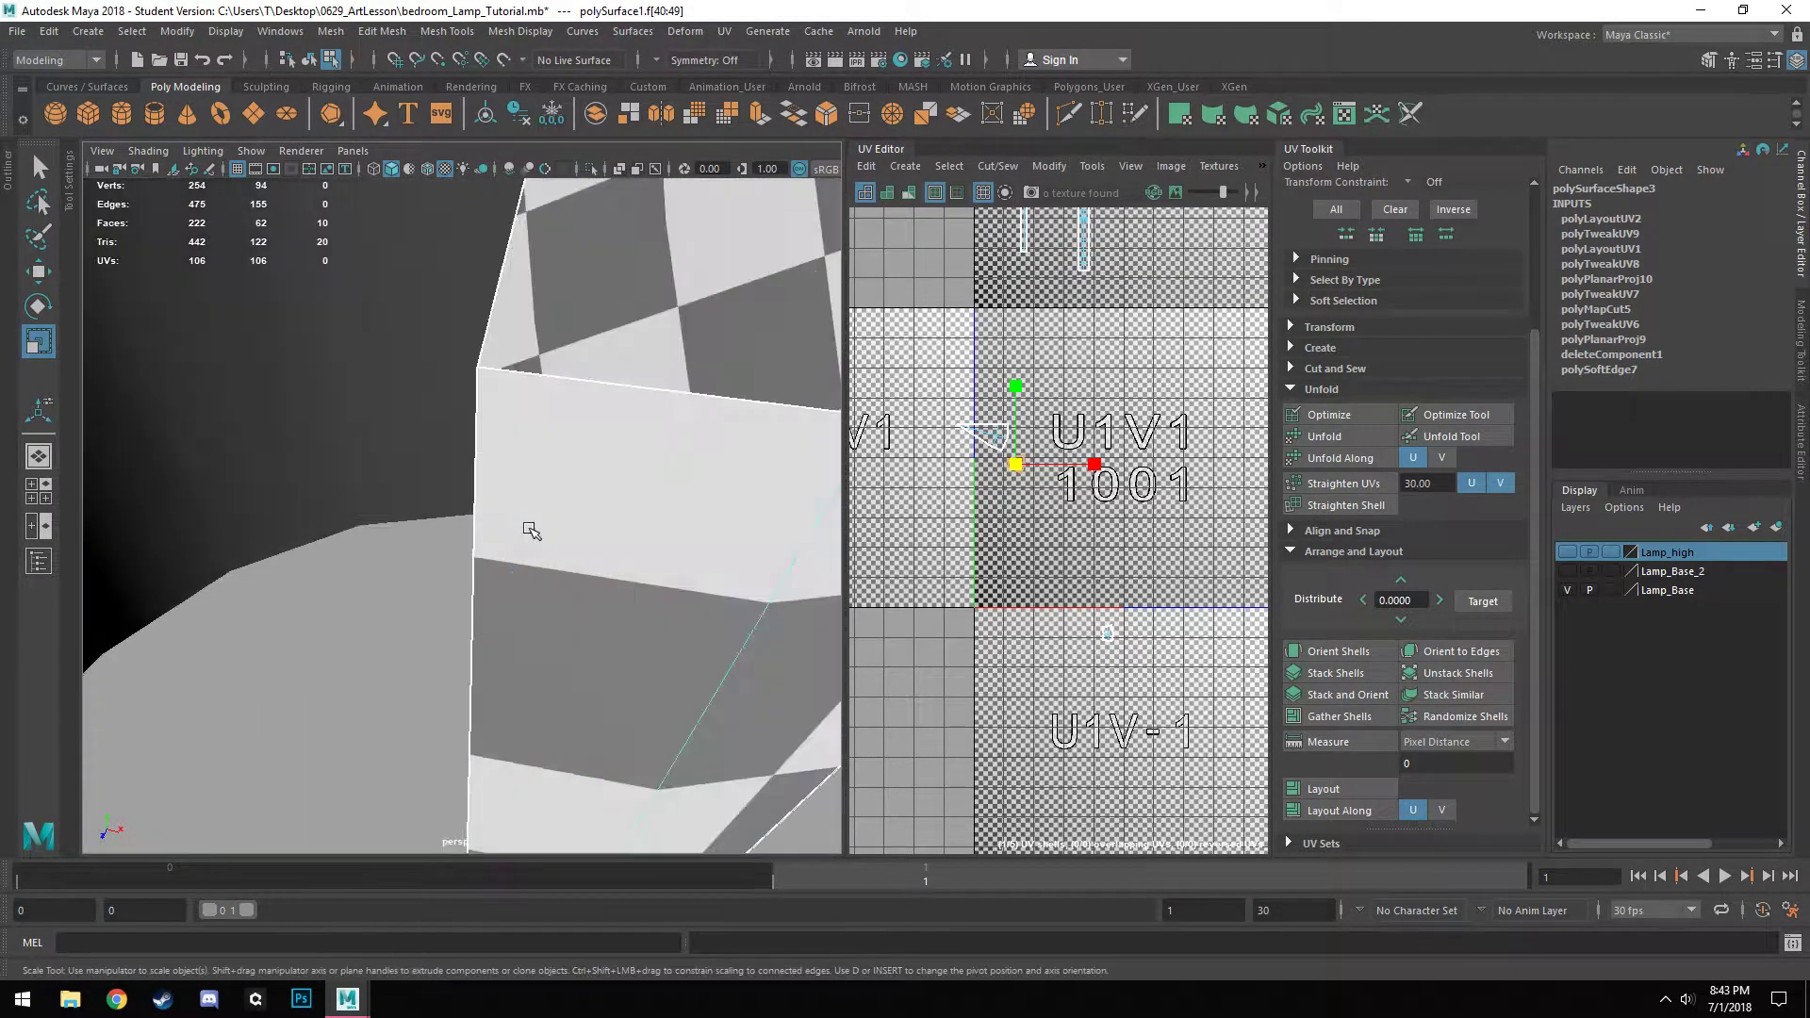
scroll(695, 497, down, 5)
double_click(981, 436)
drag(983, 436, 927, 475)
scroll(1001, 563, down, 3)
key(w)
drag(1008, 536, 963, 374)
Select all of the base's UV shells, apply Layout, and move the packed group diagonally out of the 0–1 tile.
scroll(654, 509, down, 10)
alt+drag(622, 726, 641, 659)
alt+middle_drag(641, 659, 650, 561)
scroll(1115, 458, up, 2)
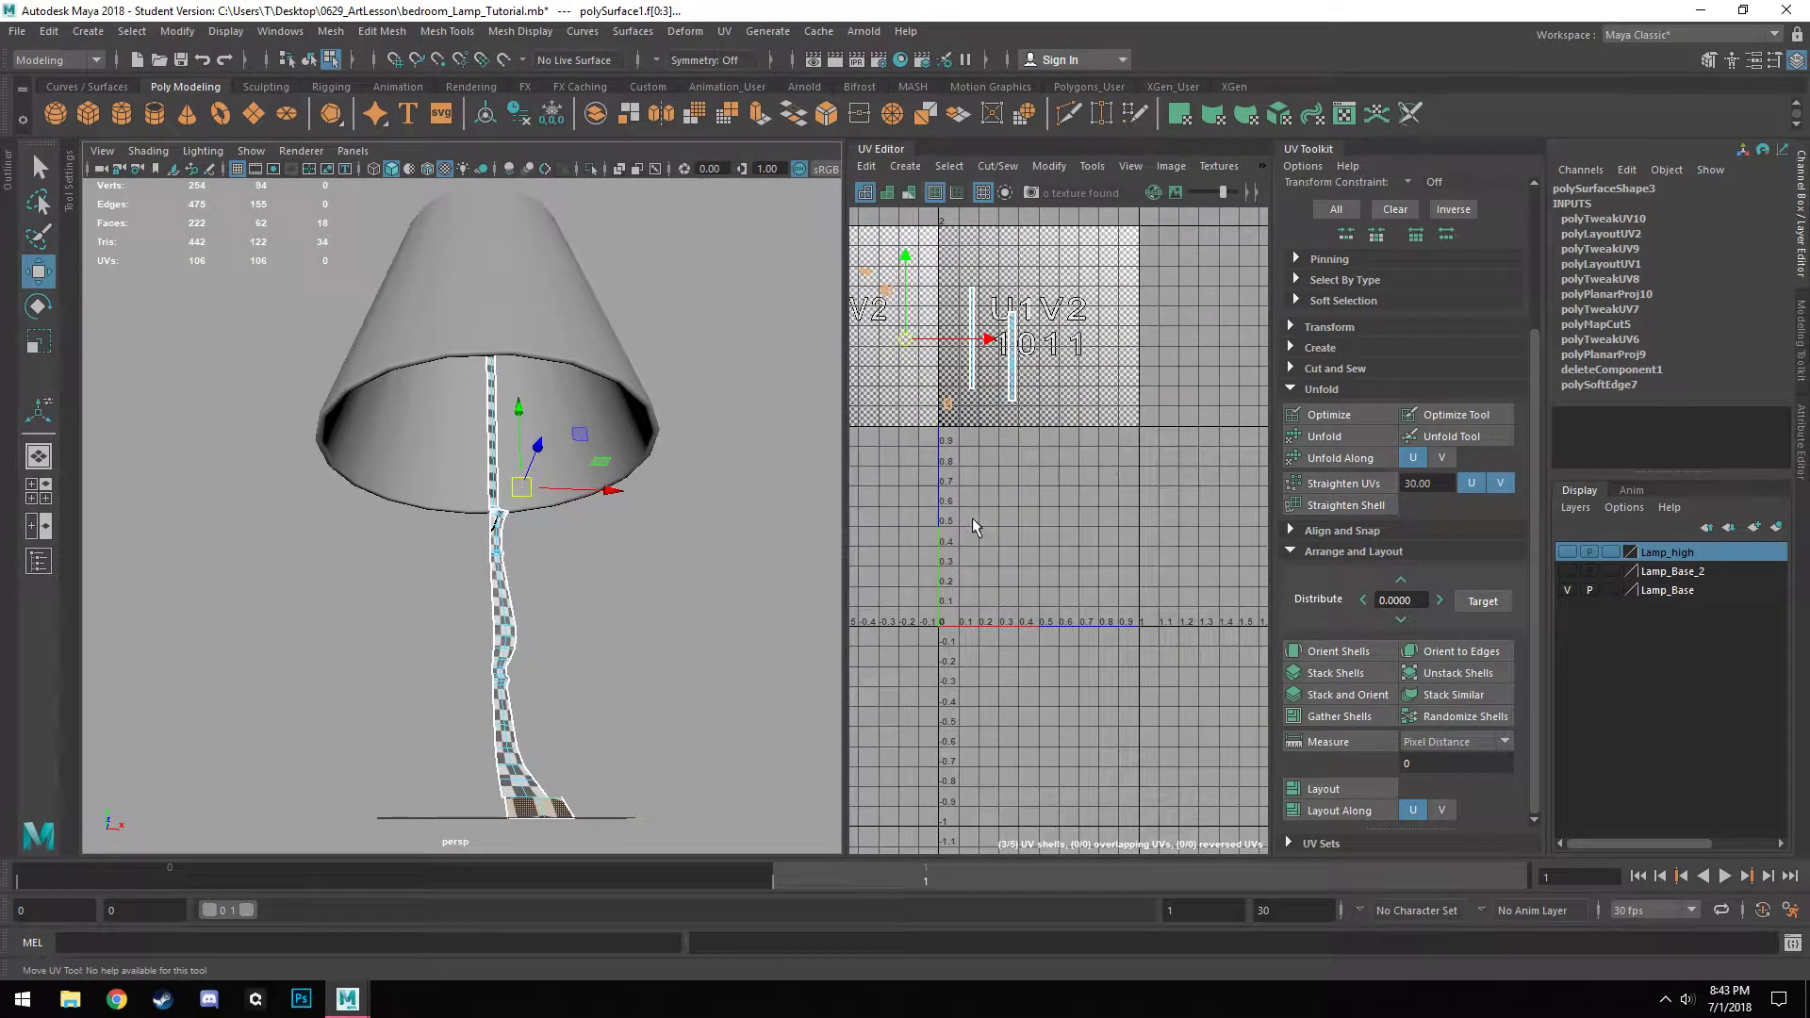
alt+middle_drag(974, 525, 1046, 575)
drag(868, 265, 868, 268)
scroll(570, 560, up, 4)
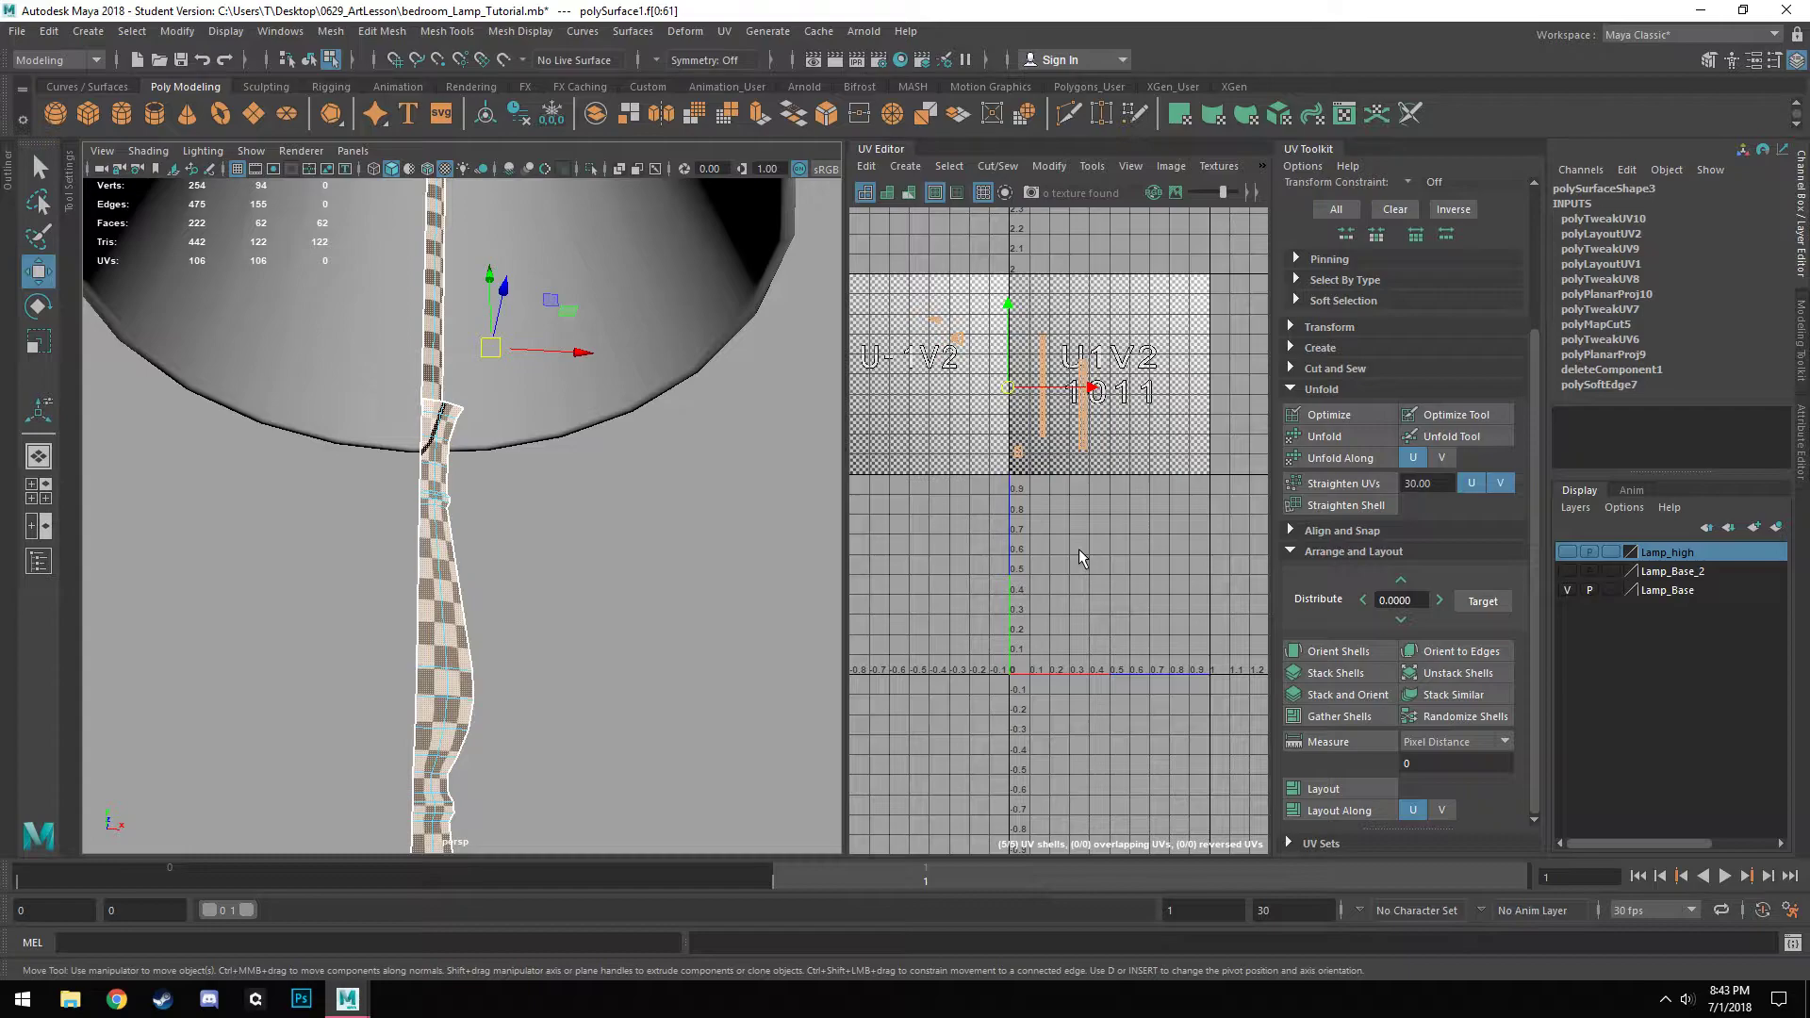
alt+drag(671, 622, 622, 564)
alt+drag(586, 649, 539, 643)
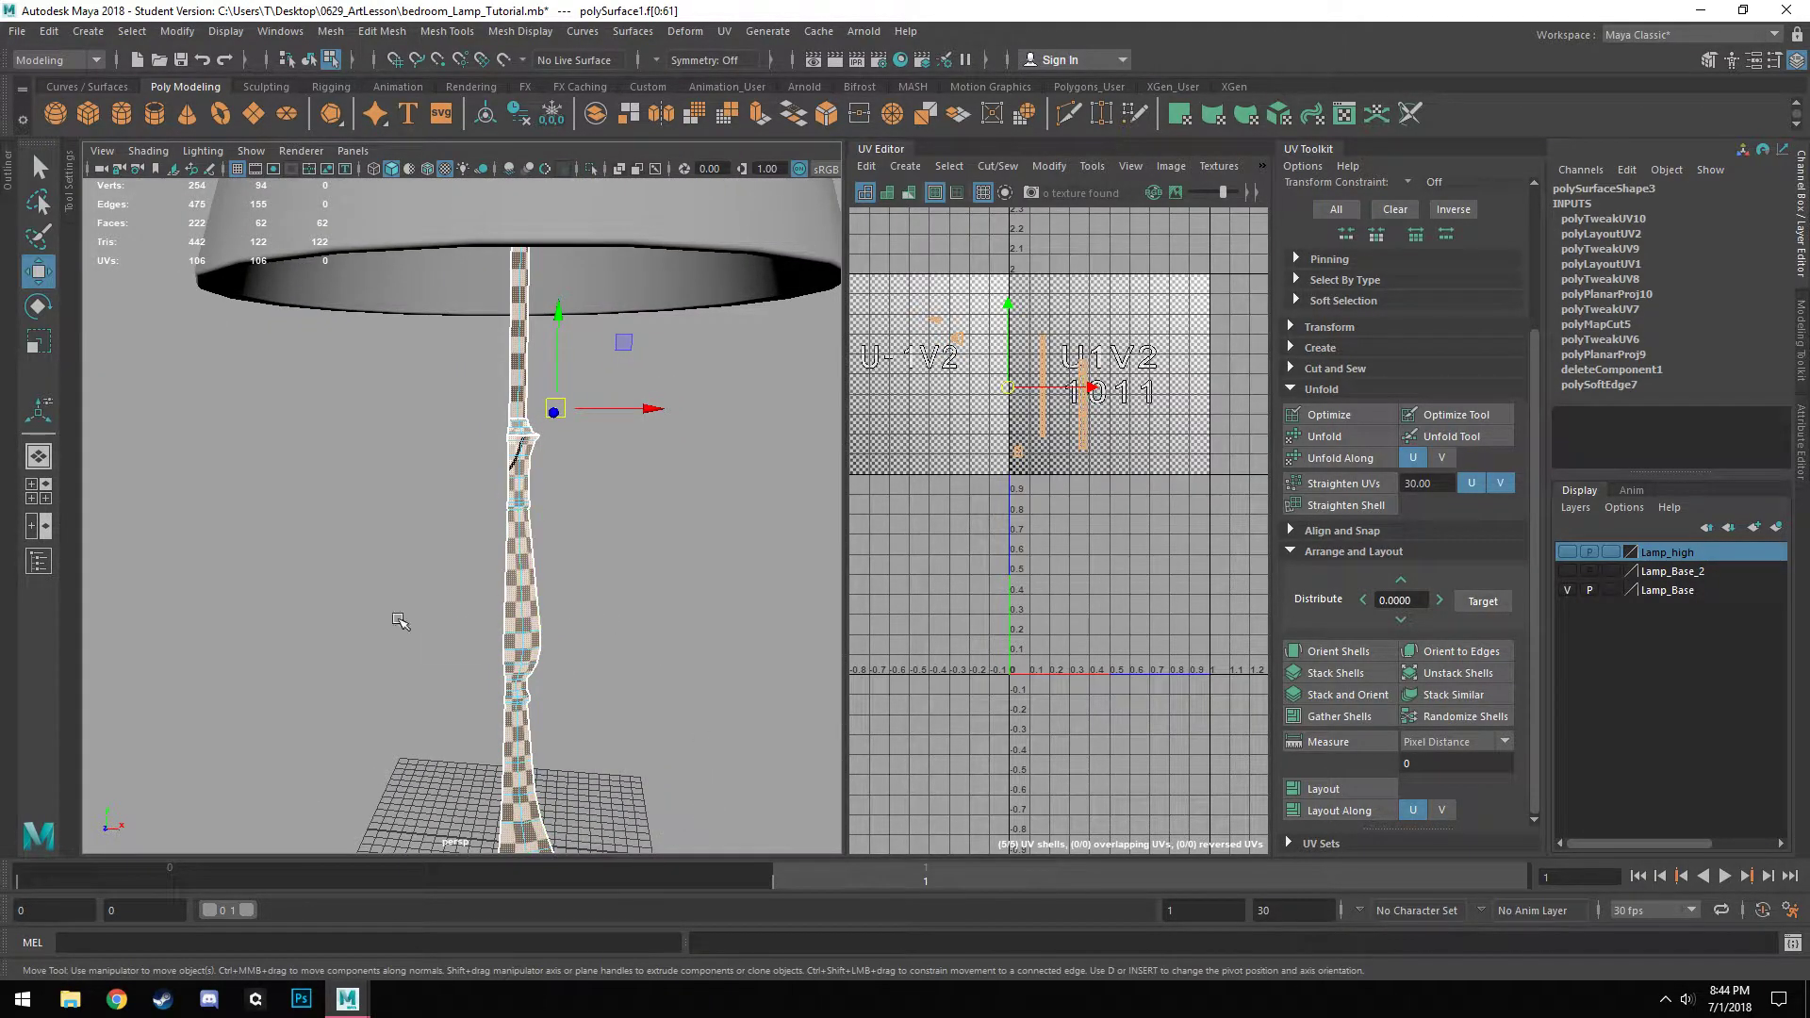
click(1388, 797)
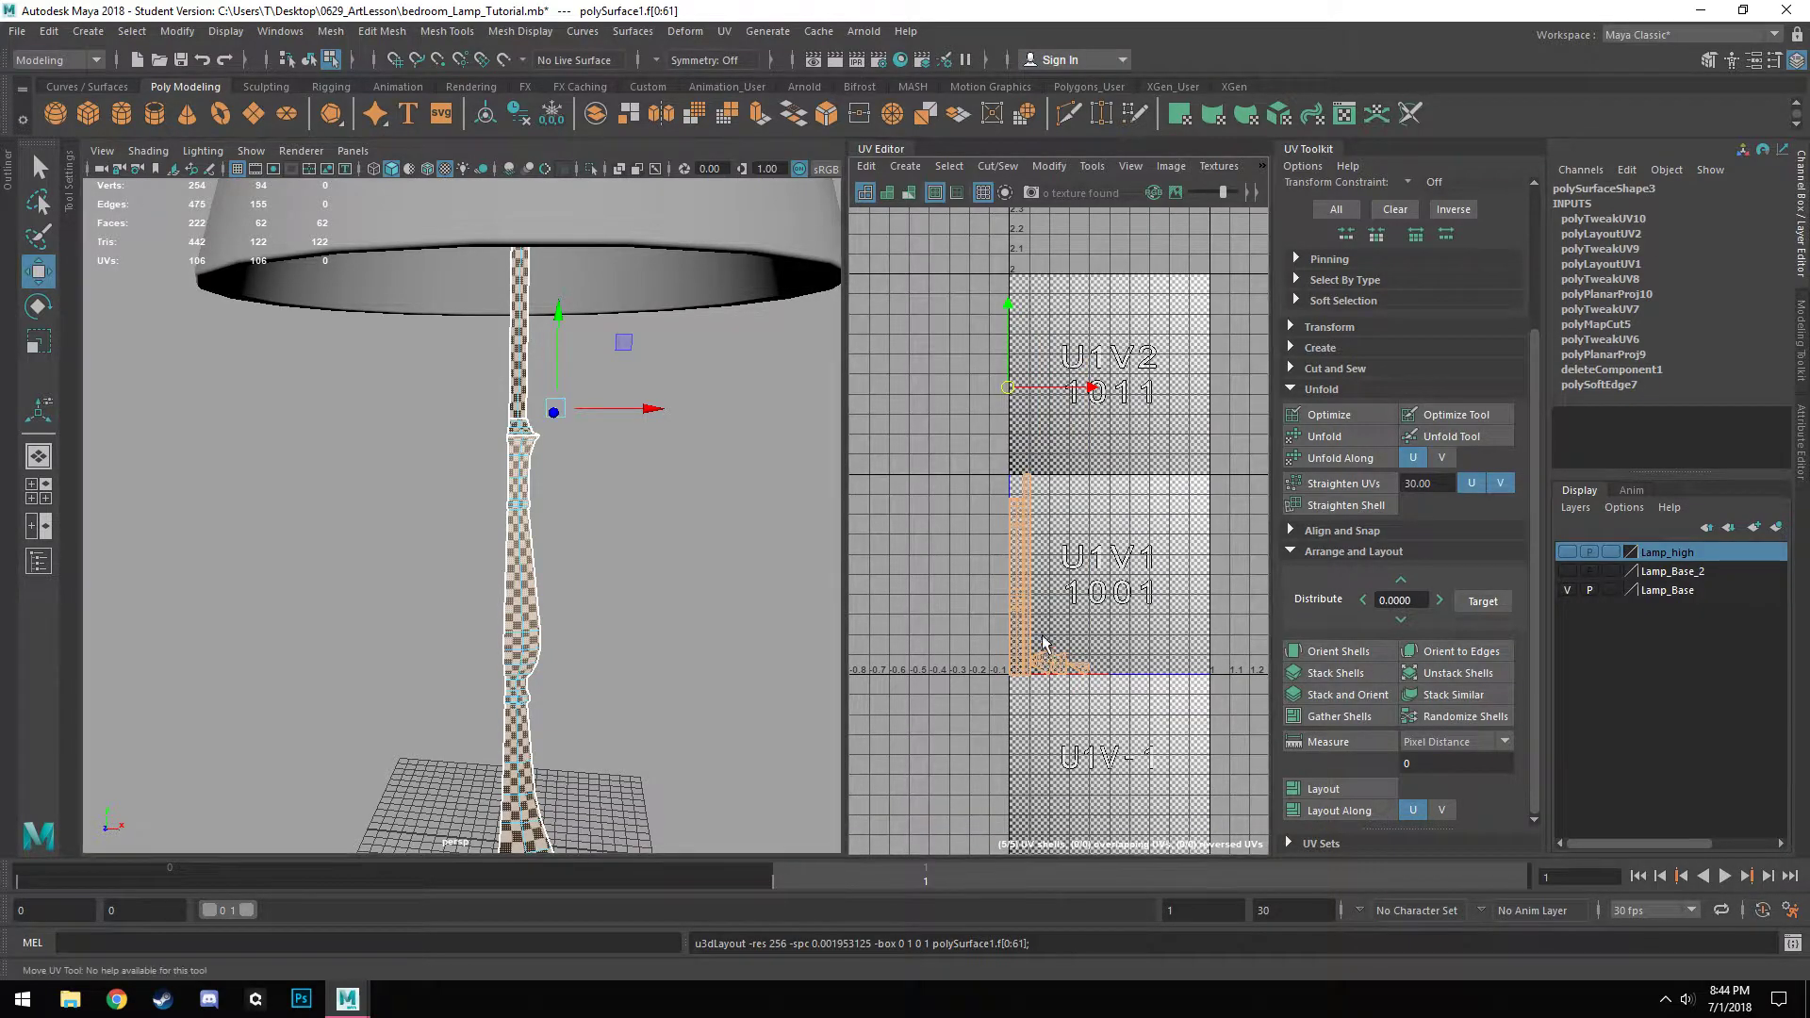
drag(1049, 577, 944, 376)
Delete all lampshade faces except one vertical strip that includes its outer, inner and rim faces.
scroll(654, 460, up, 5)
alt+drag(654, 460, 623, 495)
scroll(623, 495, down, 6)
scroll(551, 408, up, 5)
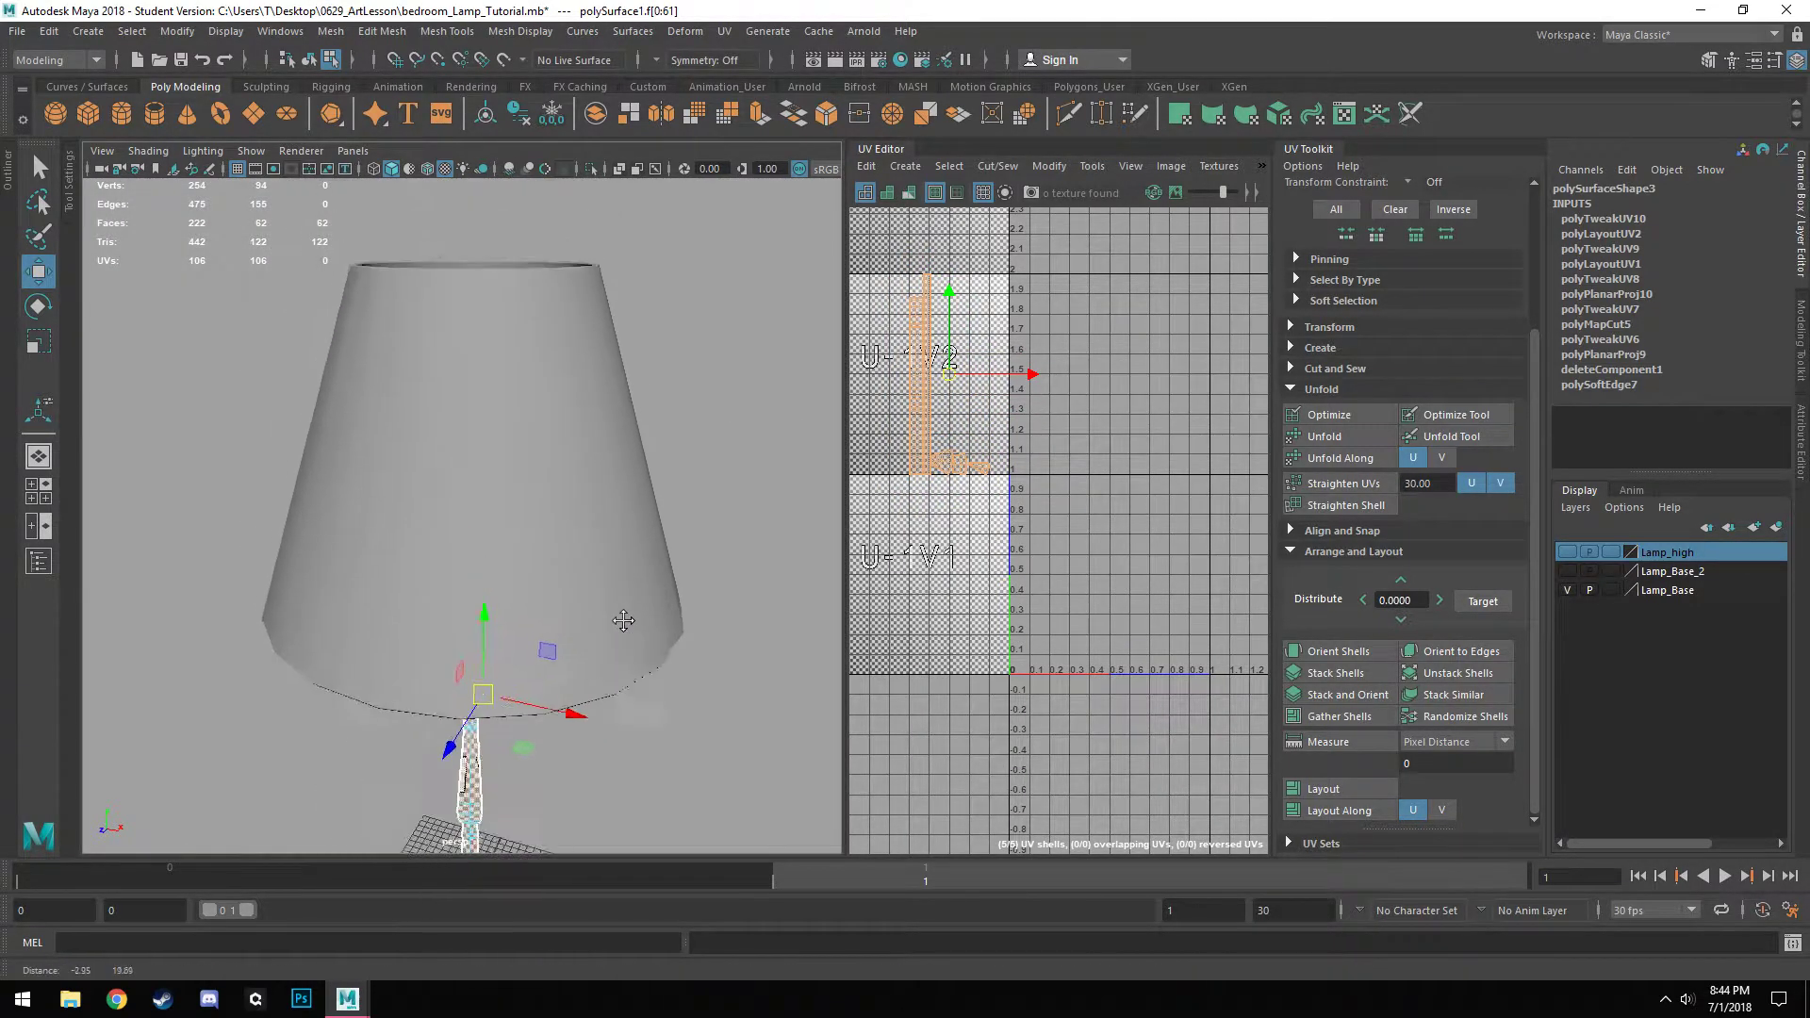
right_drag(549, 407, 549, 421)
alt+drag(549, 422, 545, 462)
click(613, 420)
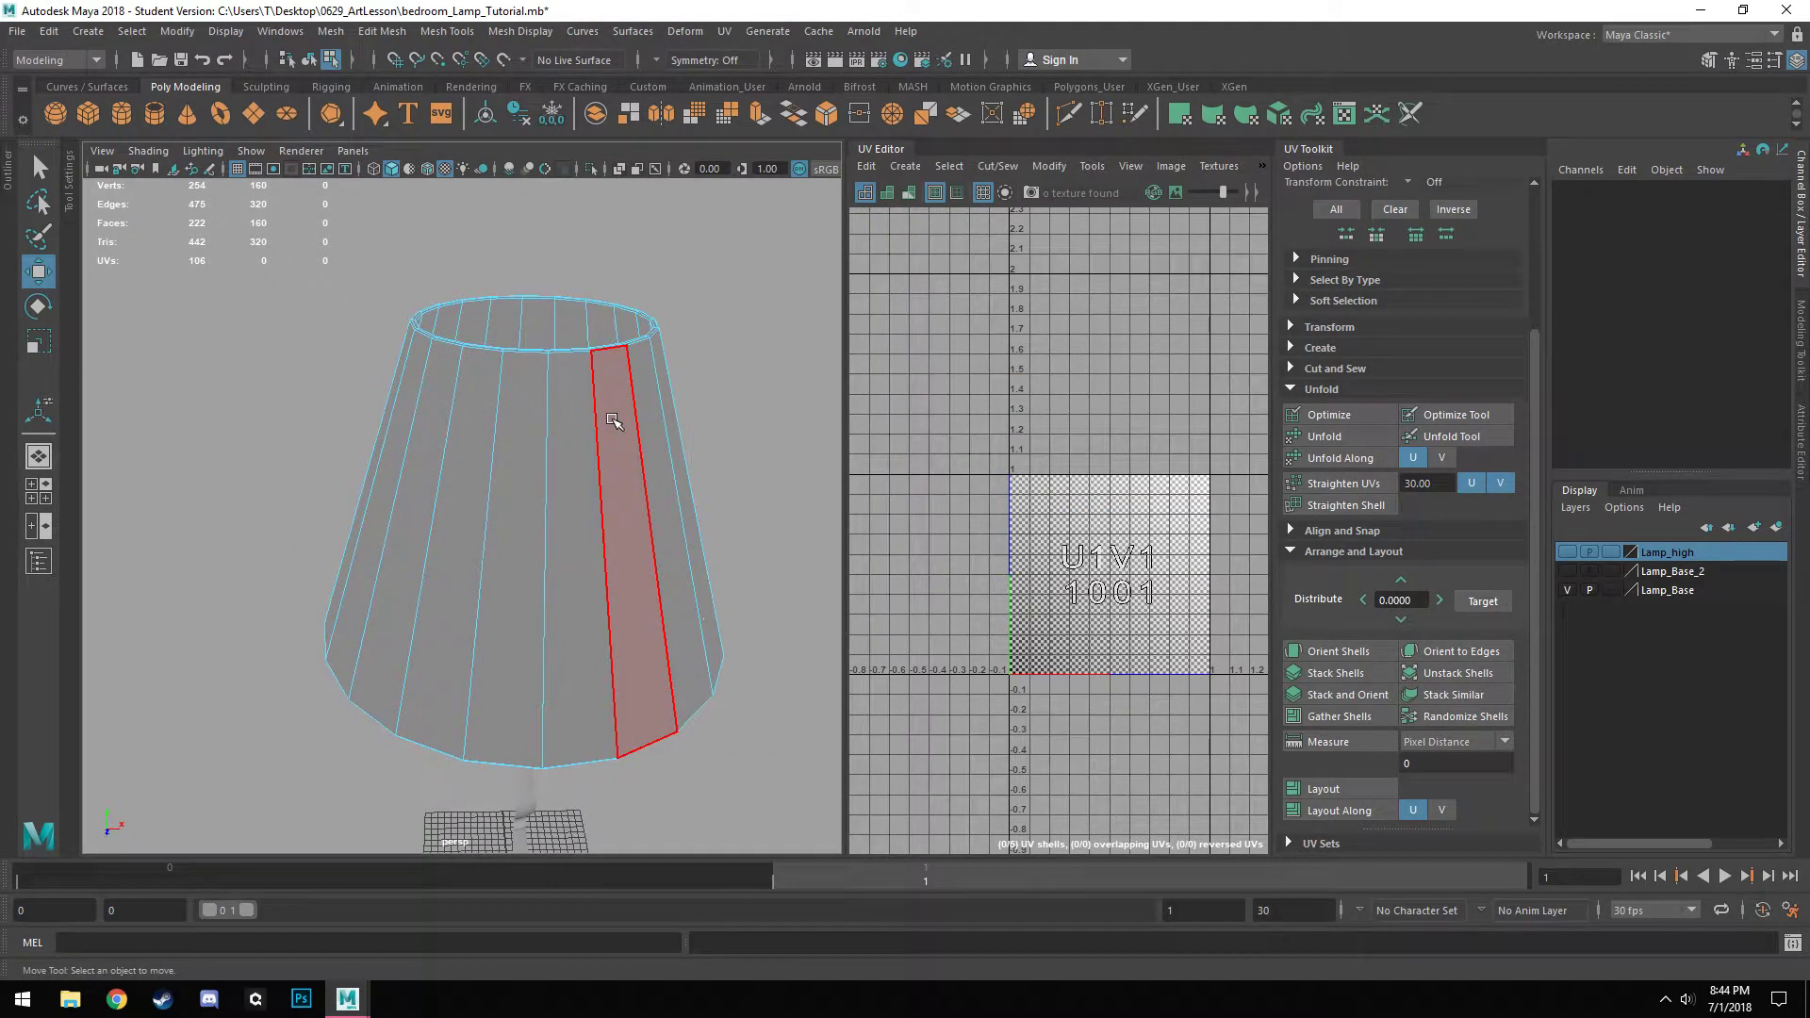
right_drag(603, 360, 608, 388)
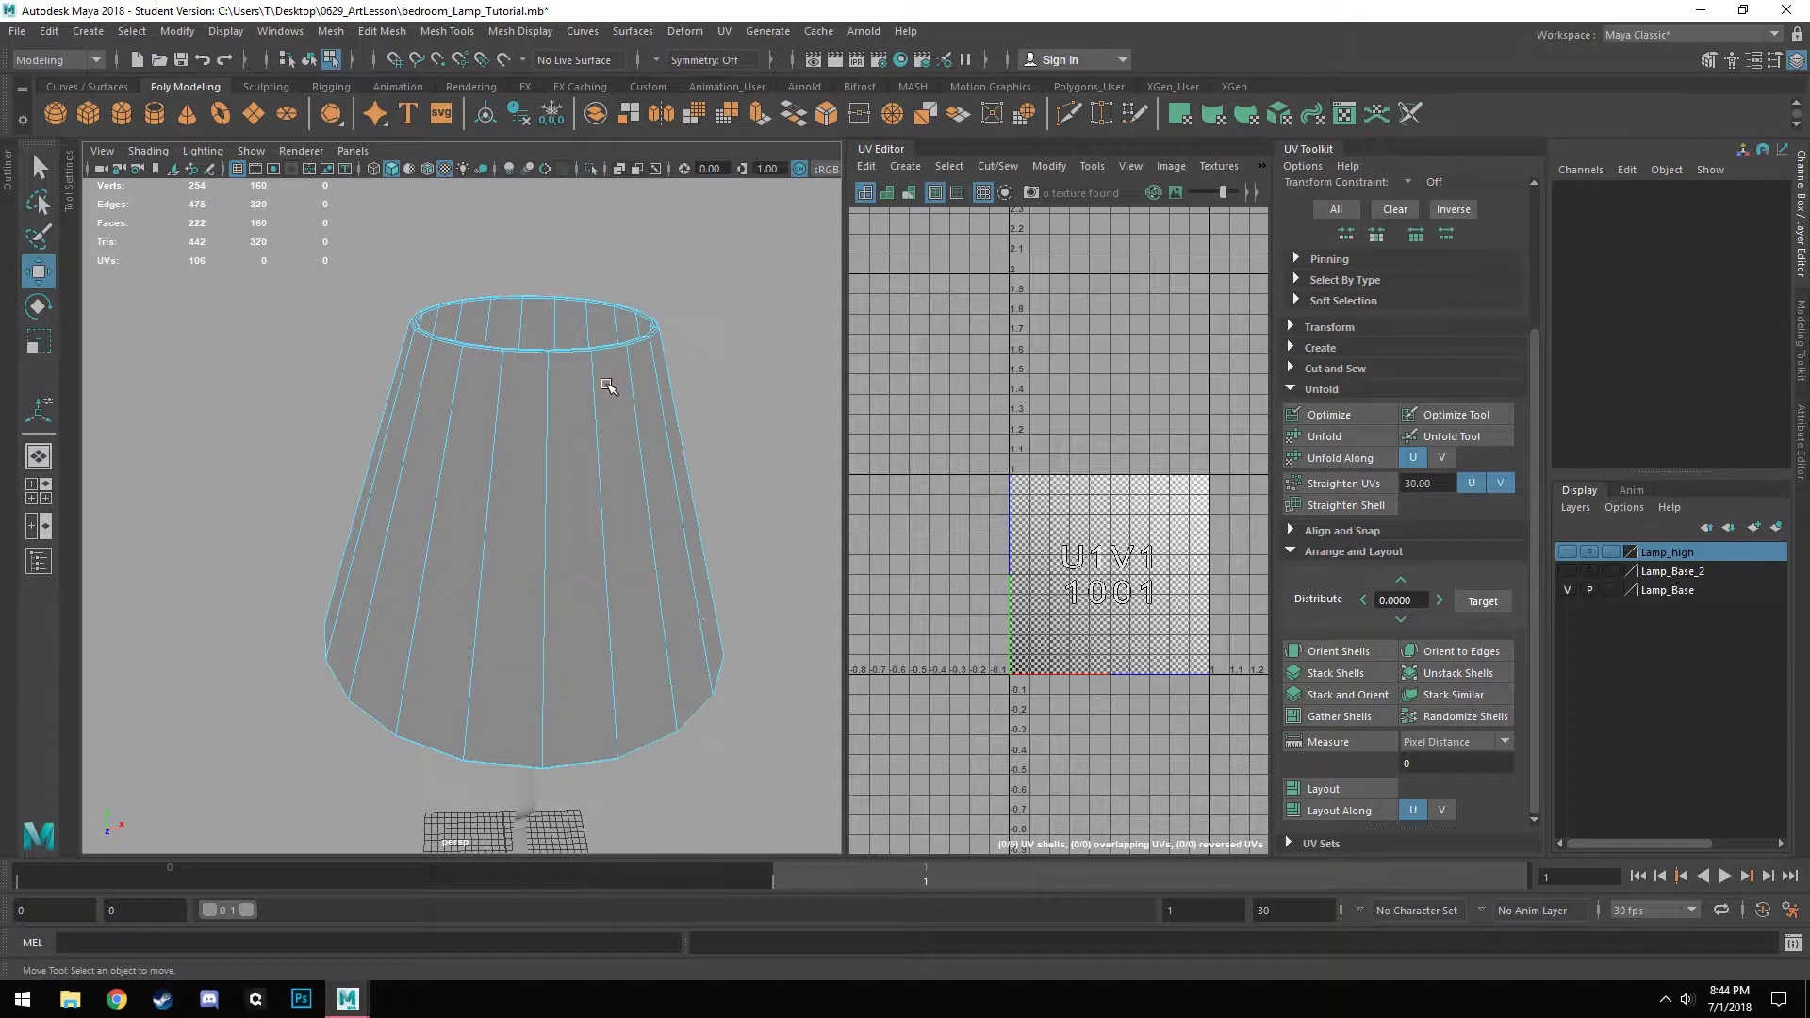
double_click(611, 399)
scroll(566, 436, up, 5)
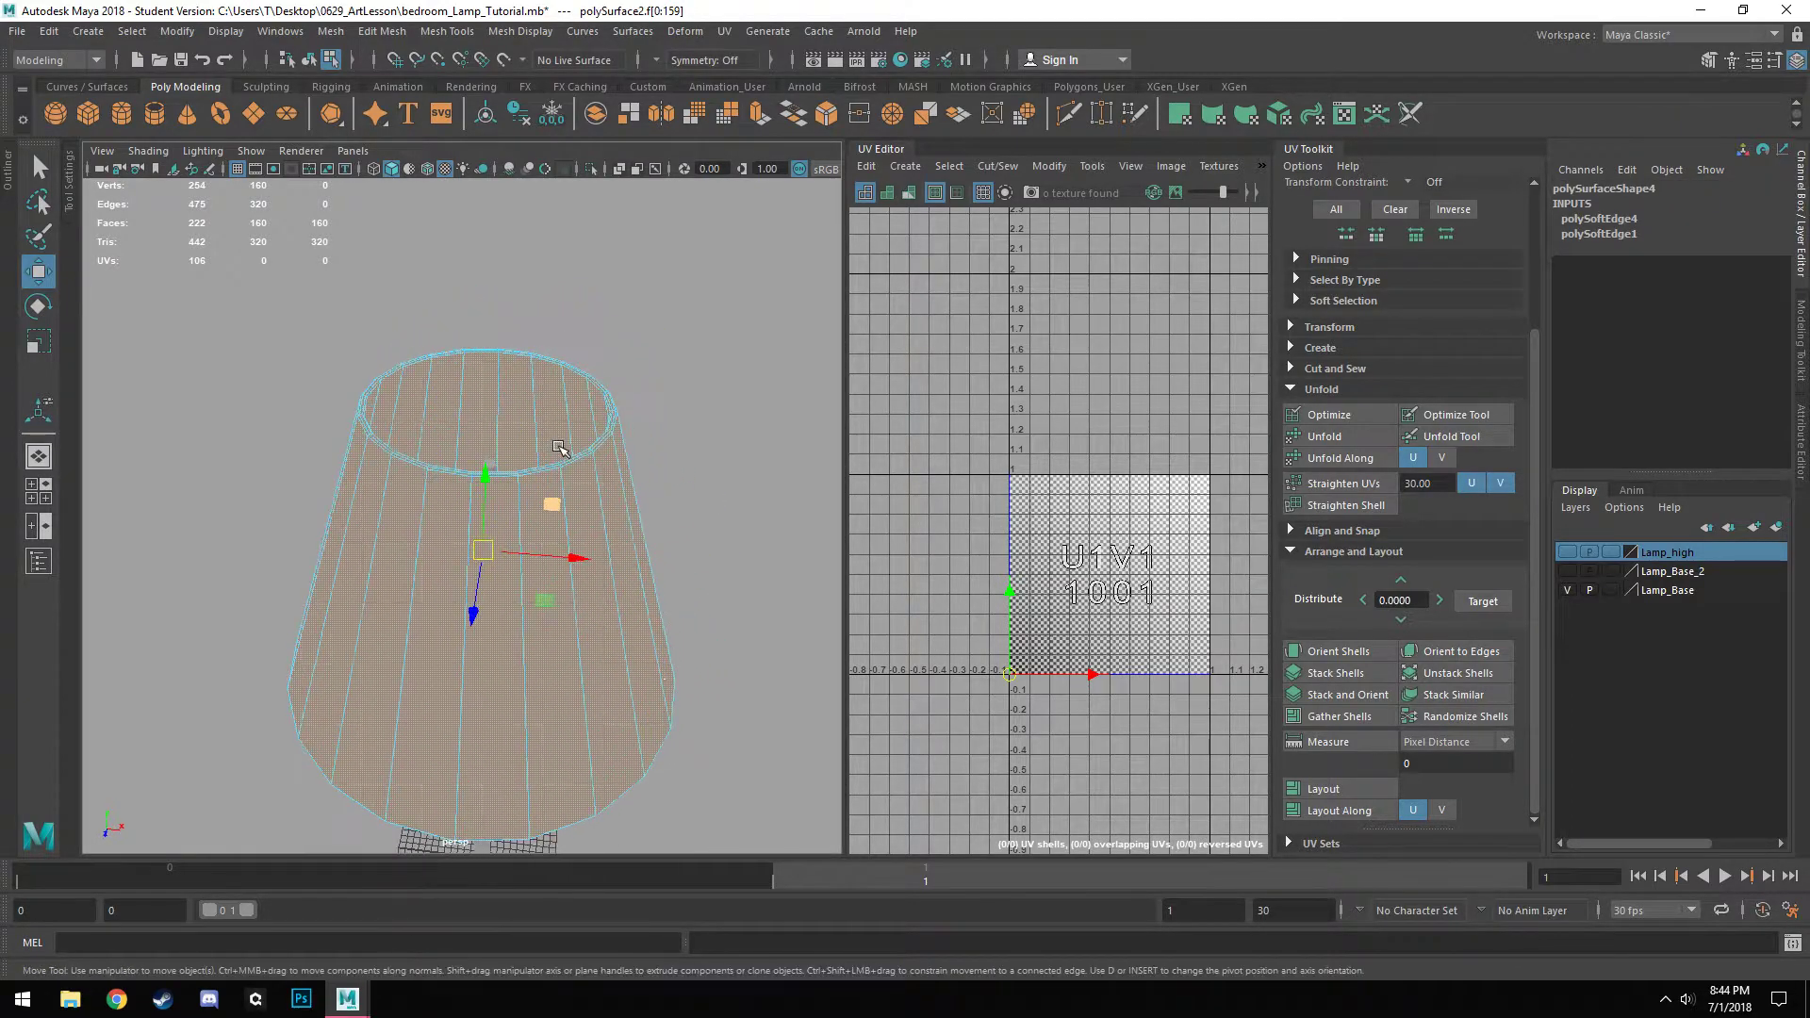
scroll(558, 436, down, 3)
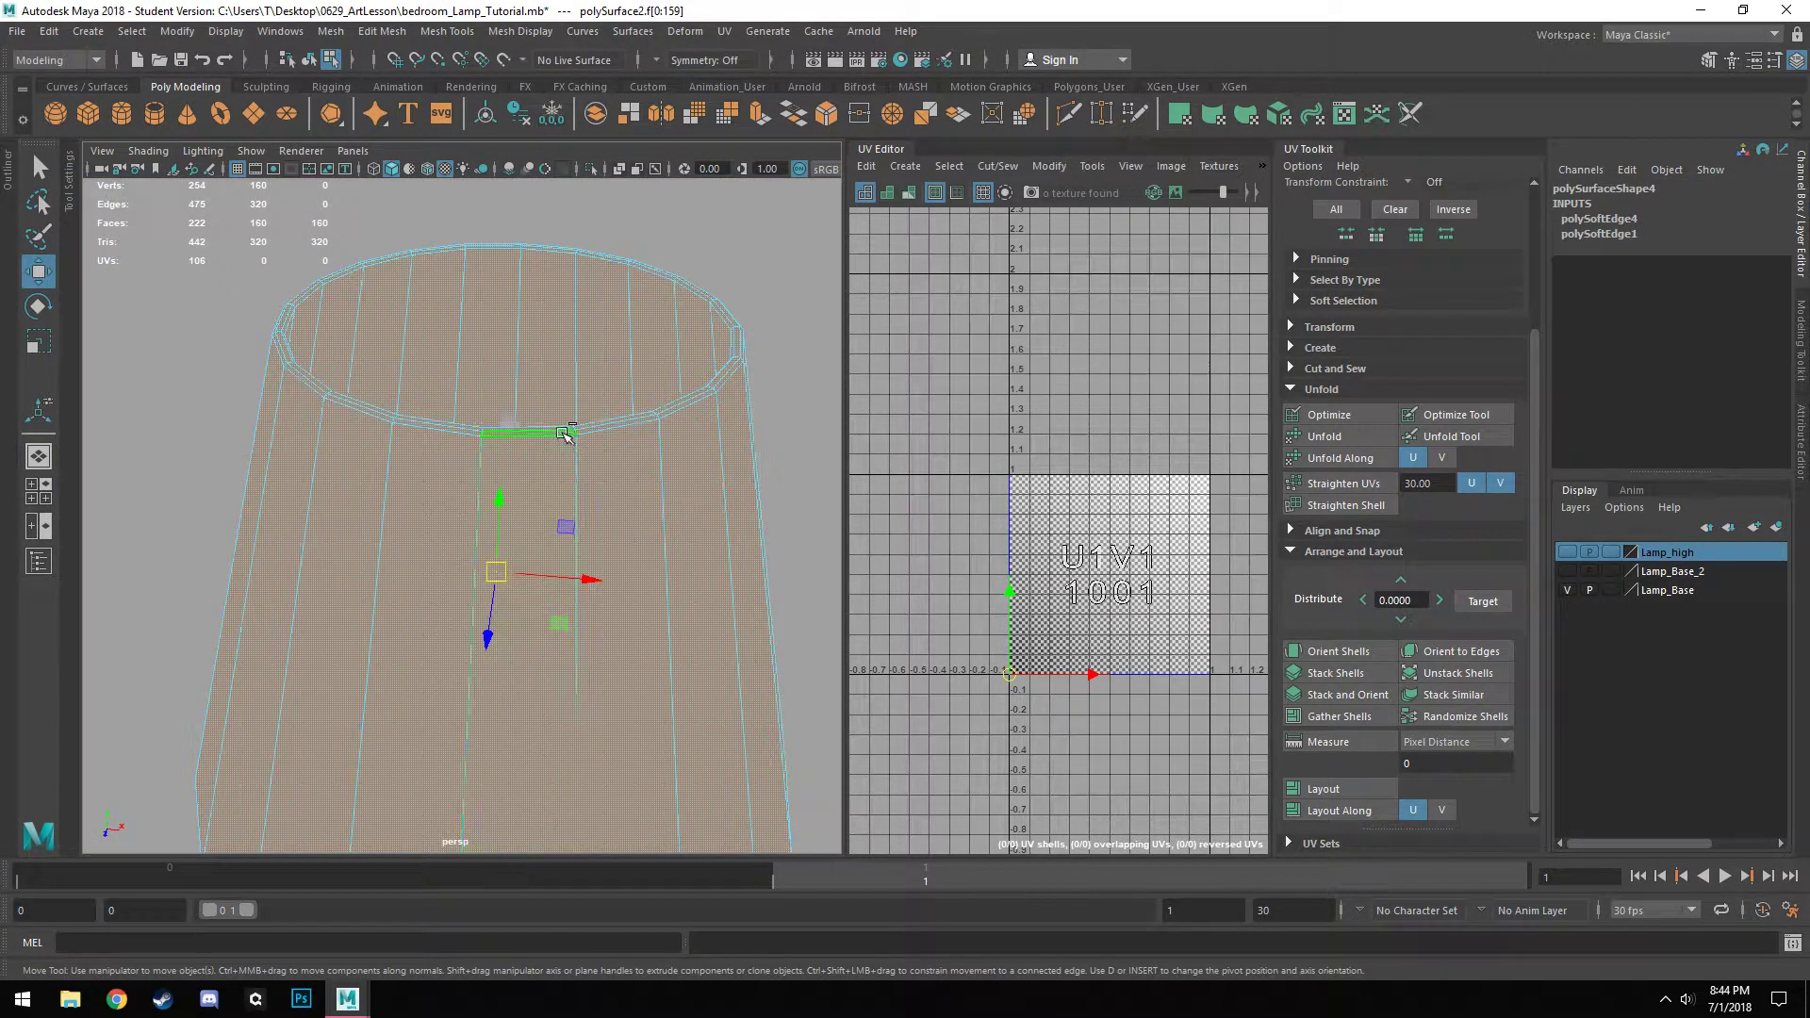
ctrl+double_click(558, 447)
scroll(663, 554, down, 4)
alt+drag(615, 614, 606, 578)
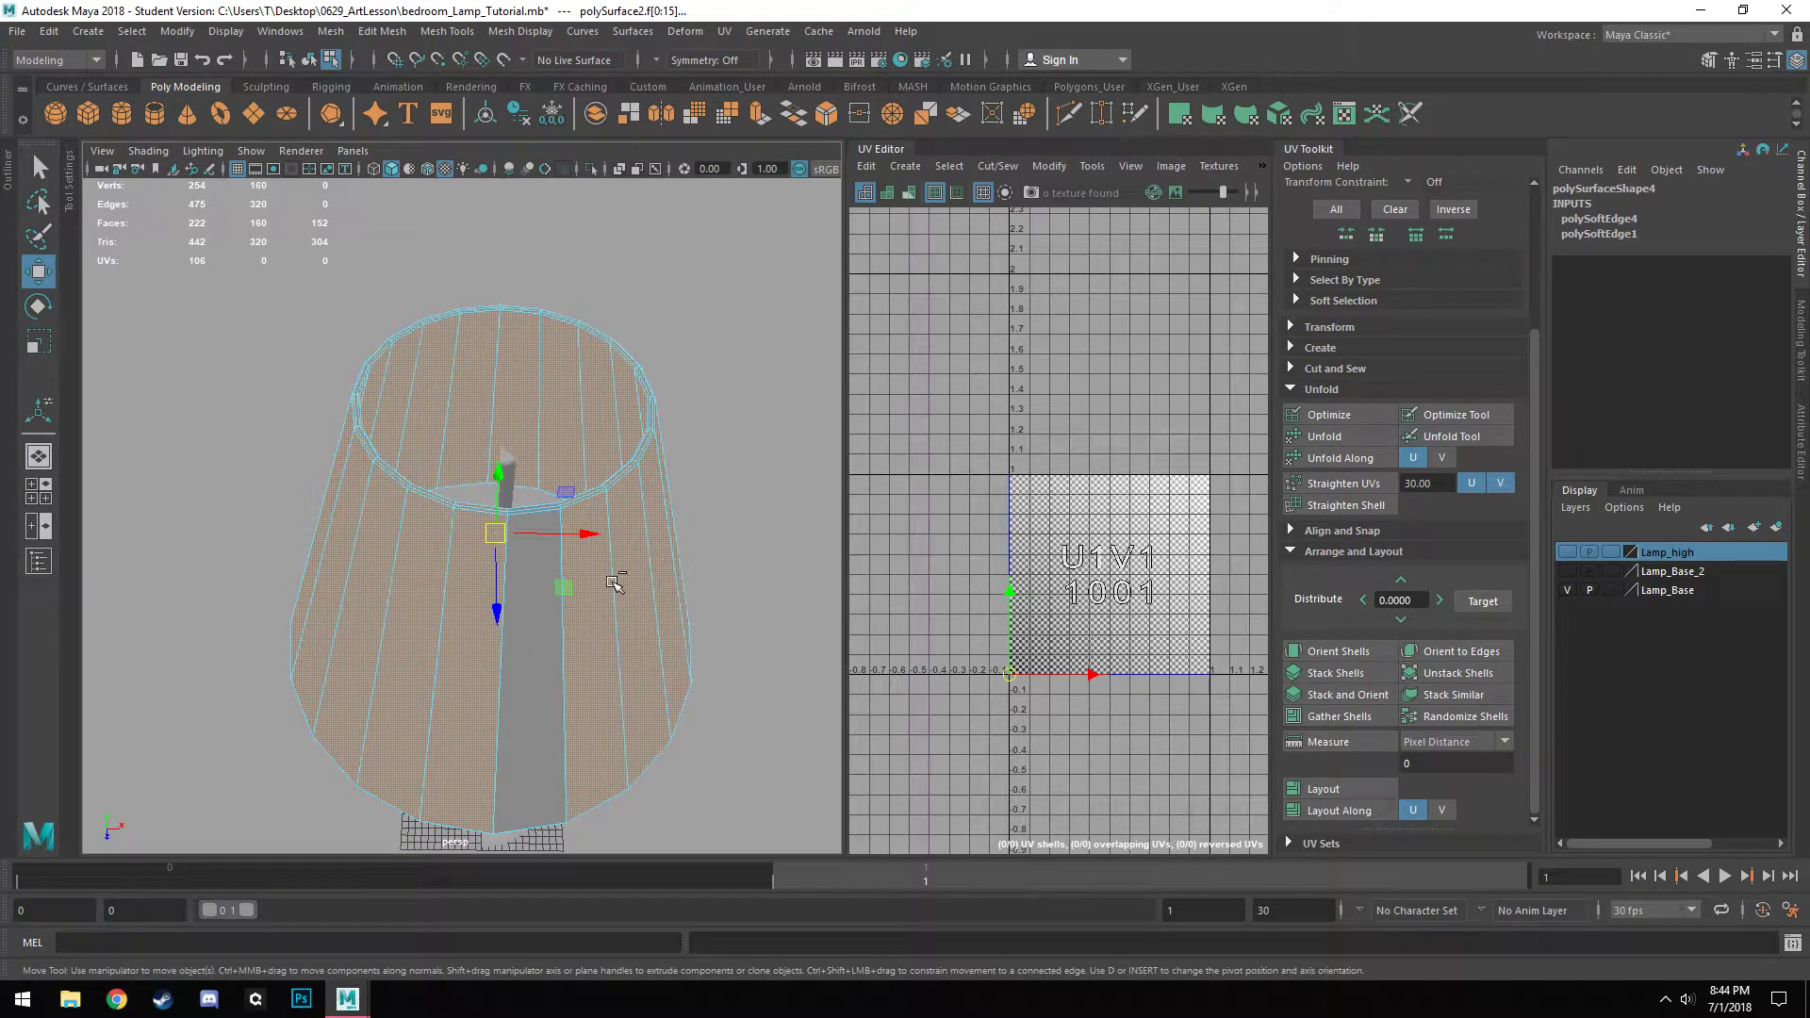
key(Delete)
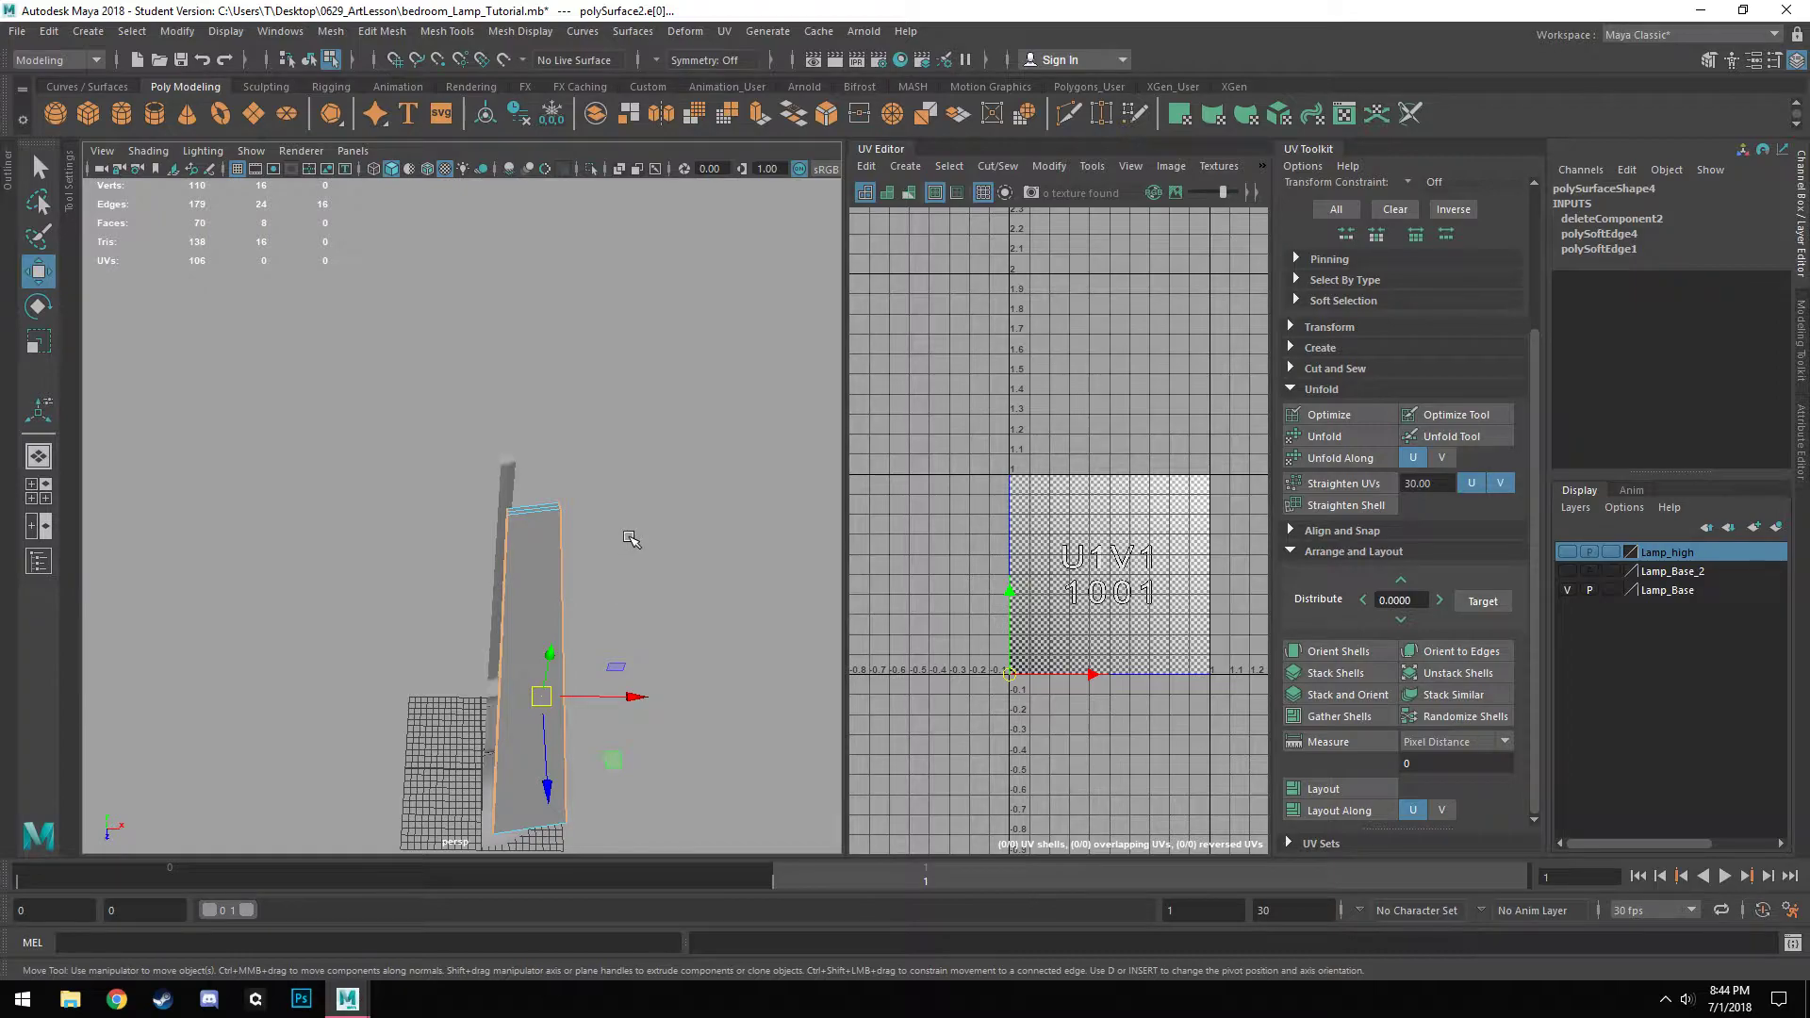
Apply a planar projection from the Z axis, fitted to the bounding box, to the lampshade strip's faces except the large inner one.
scroll(543, 534, up, 3)
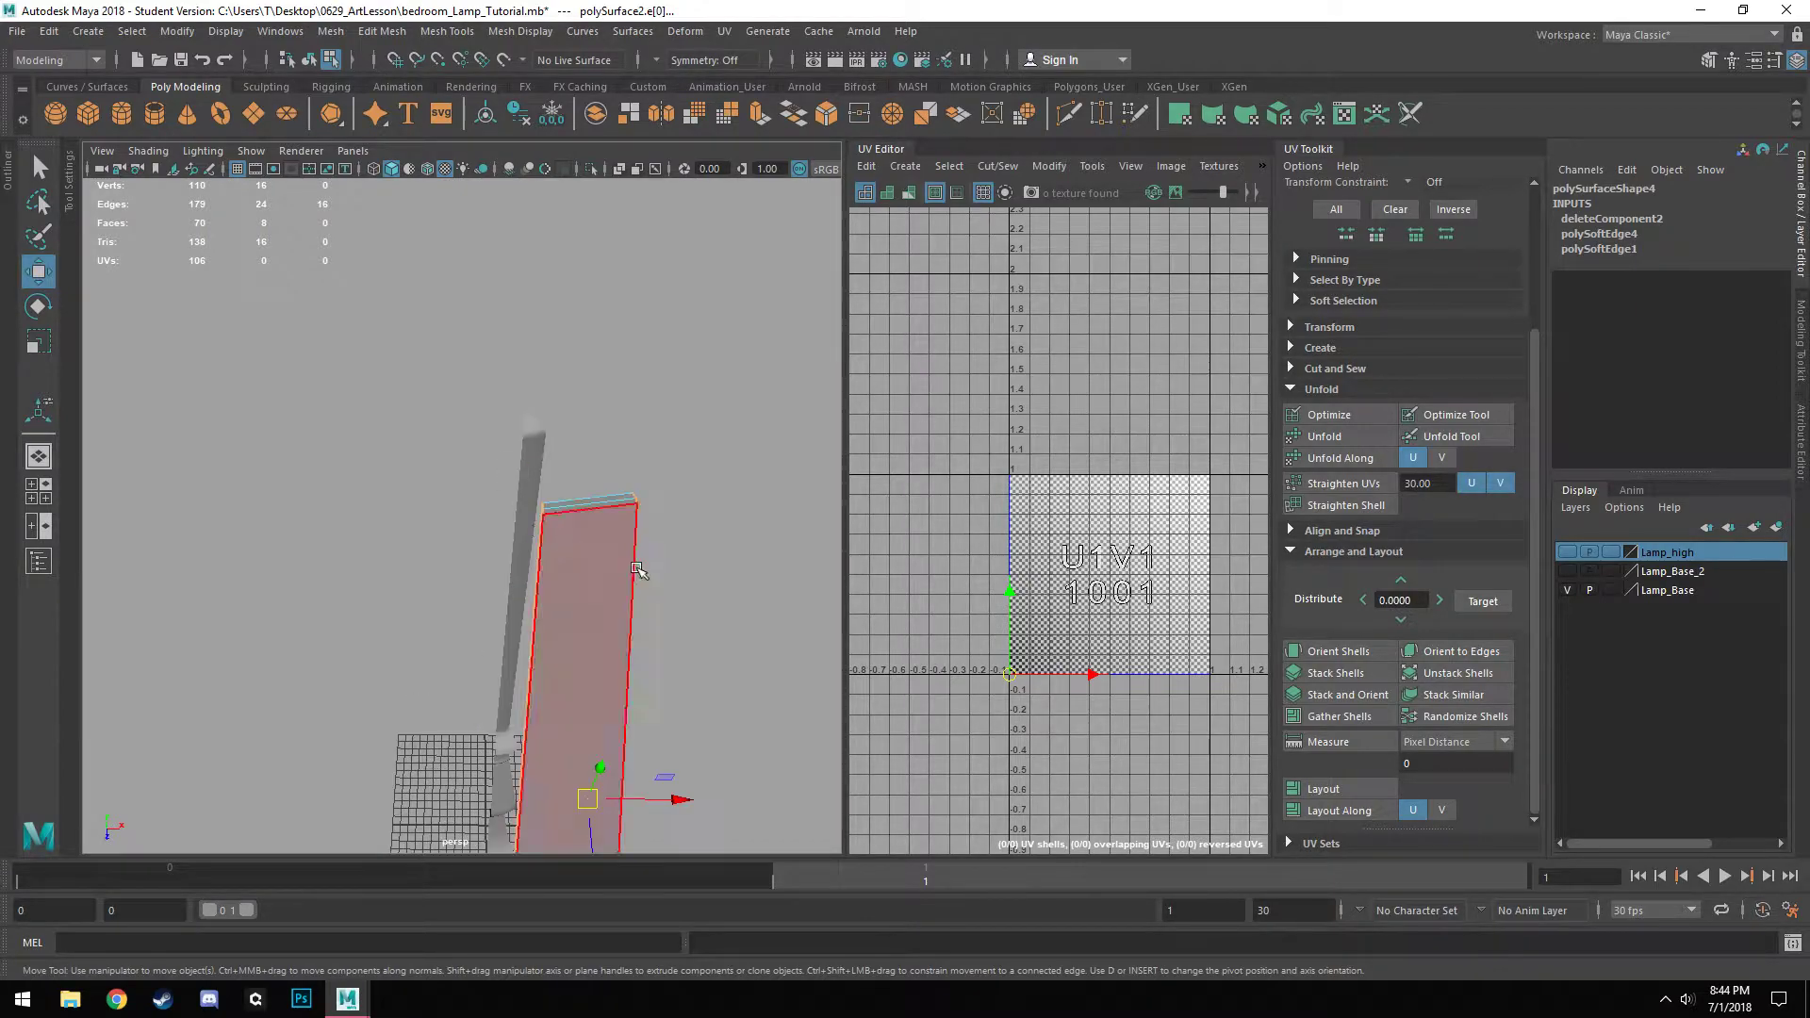
alt+middle_drag(633, 570, 563, 428)
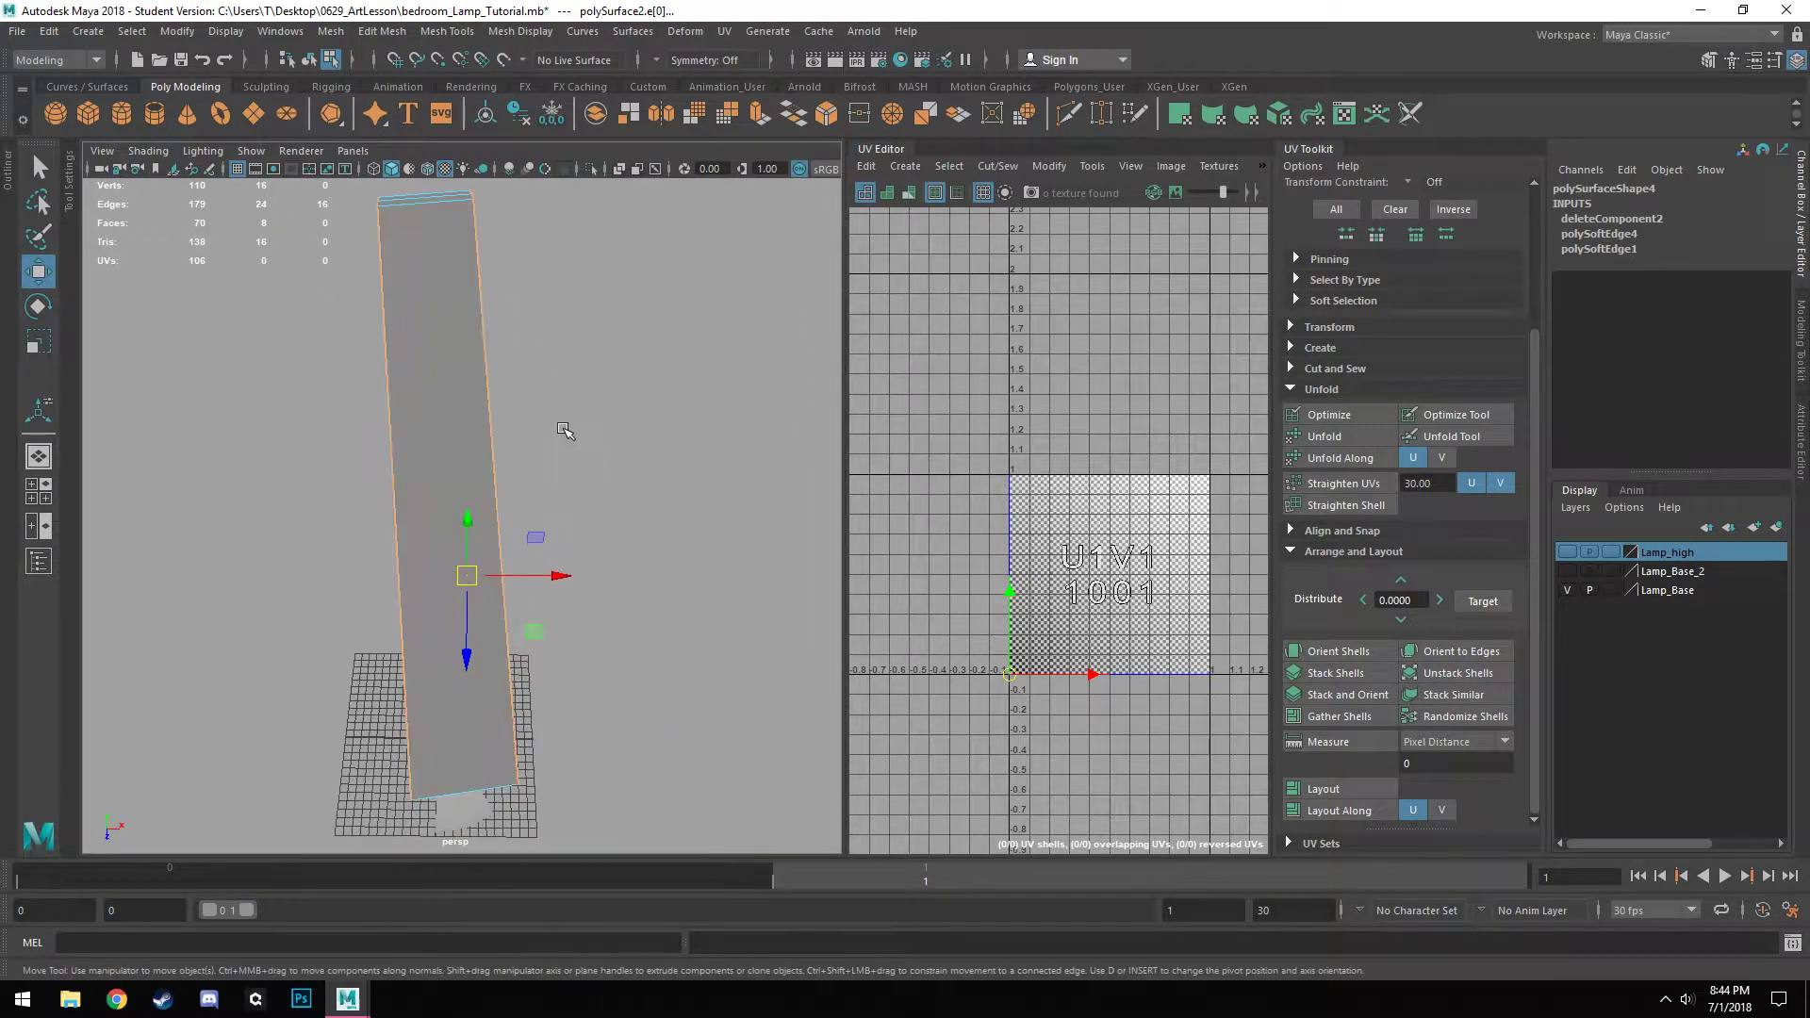
click(444, 340)
alt+drag(444, 339, 682, 552)
alt+middle_drag(682, 551, 626, 716)
scroll(626, 715, up, 5)
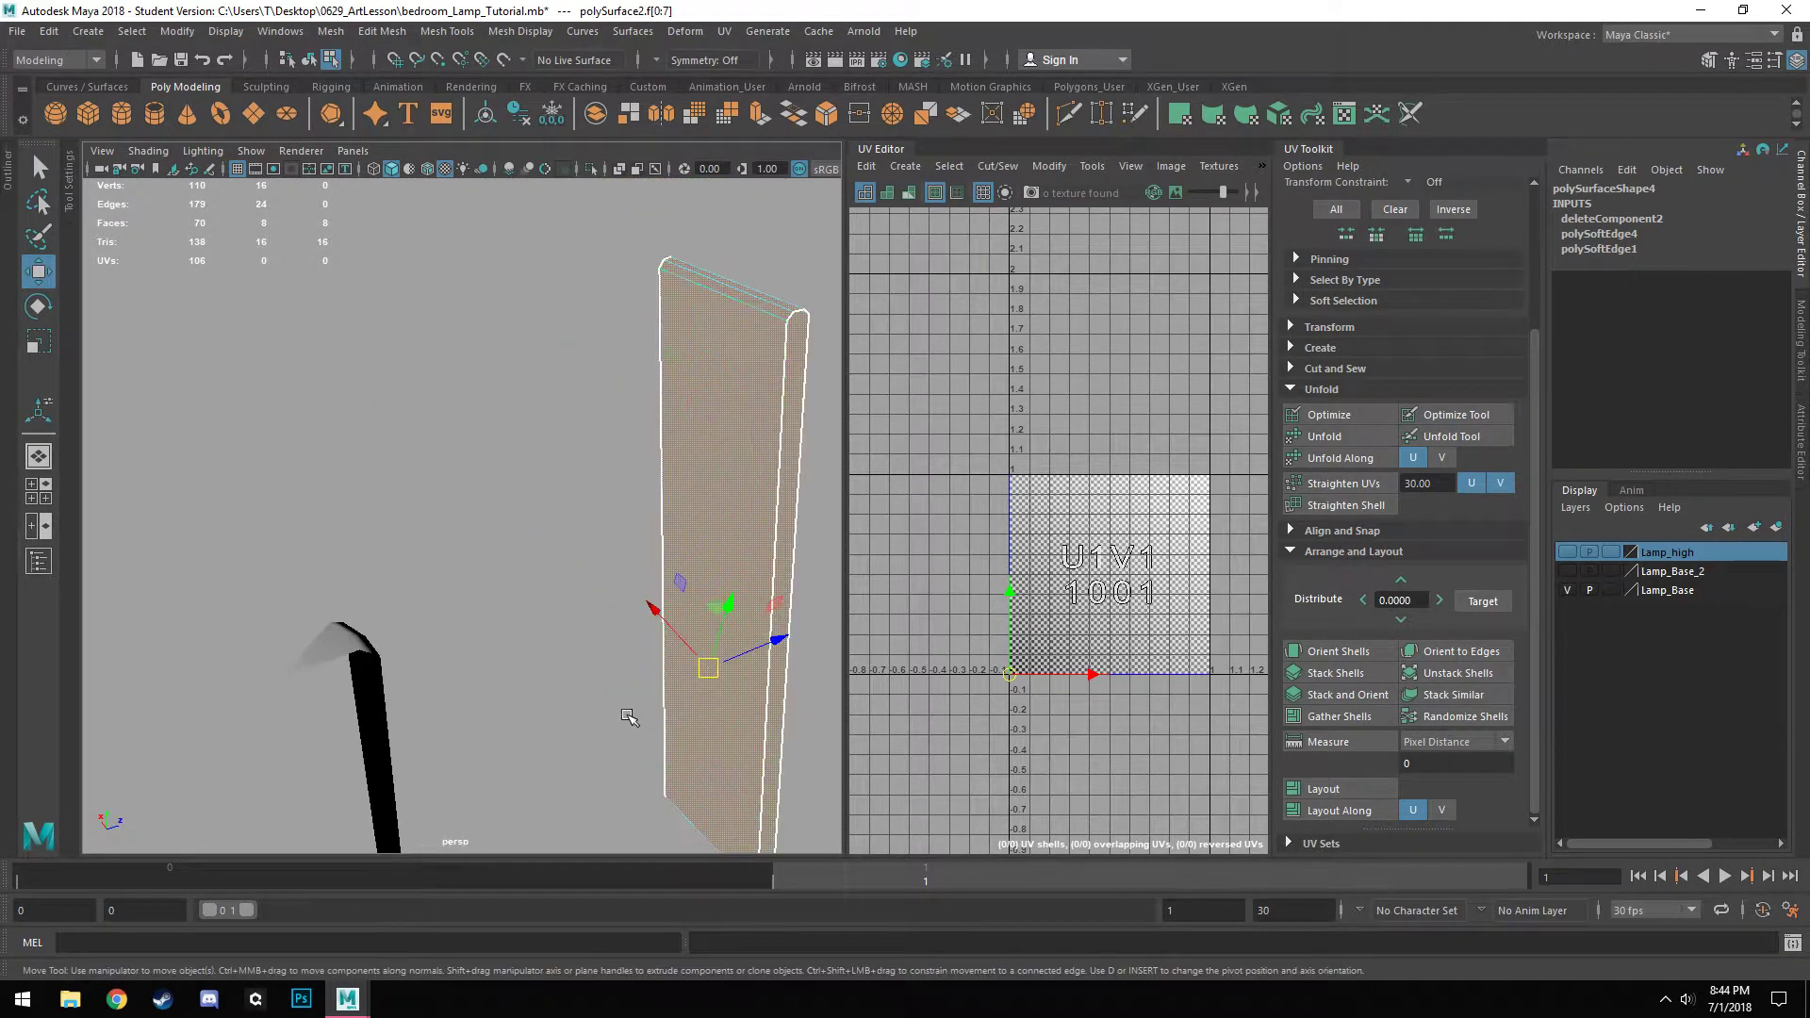
ctrl+click(734, 408)
alt+drag(799, 739, 659, 625)
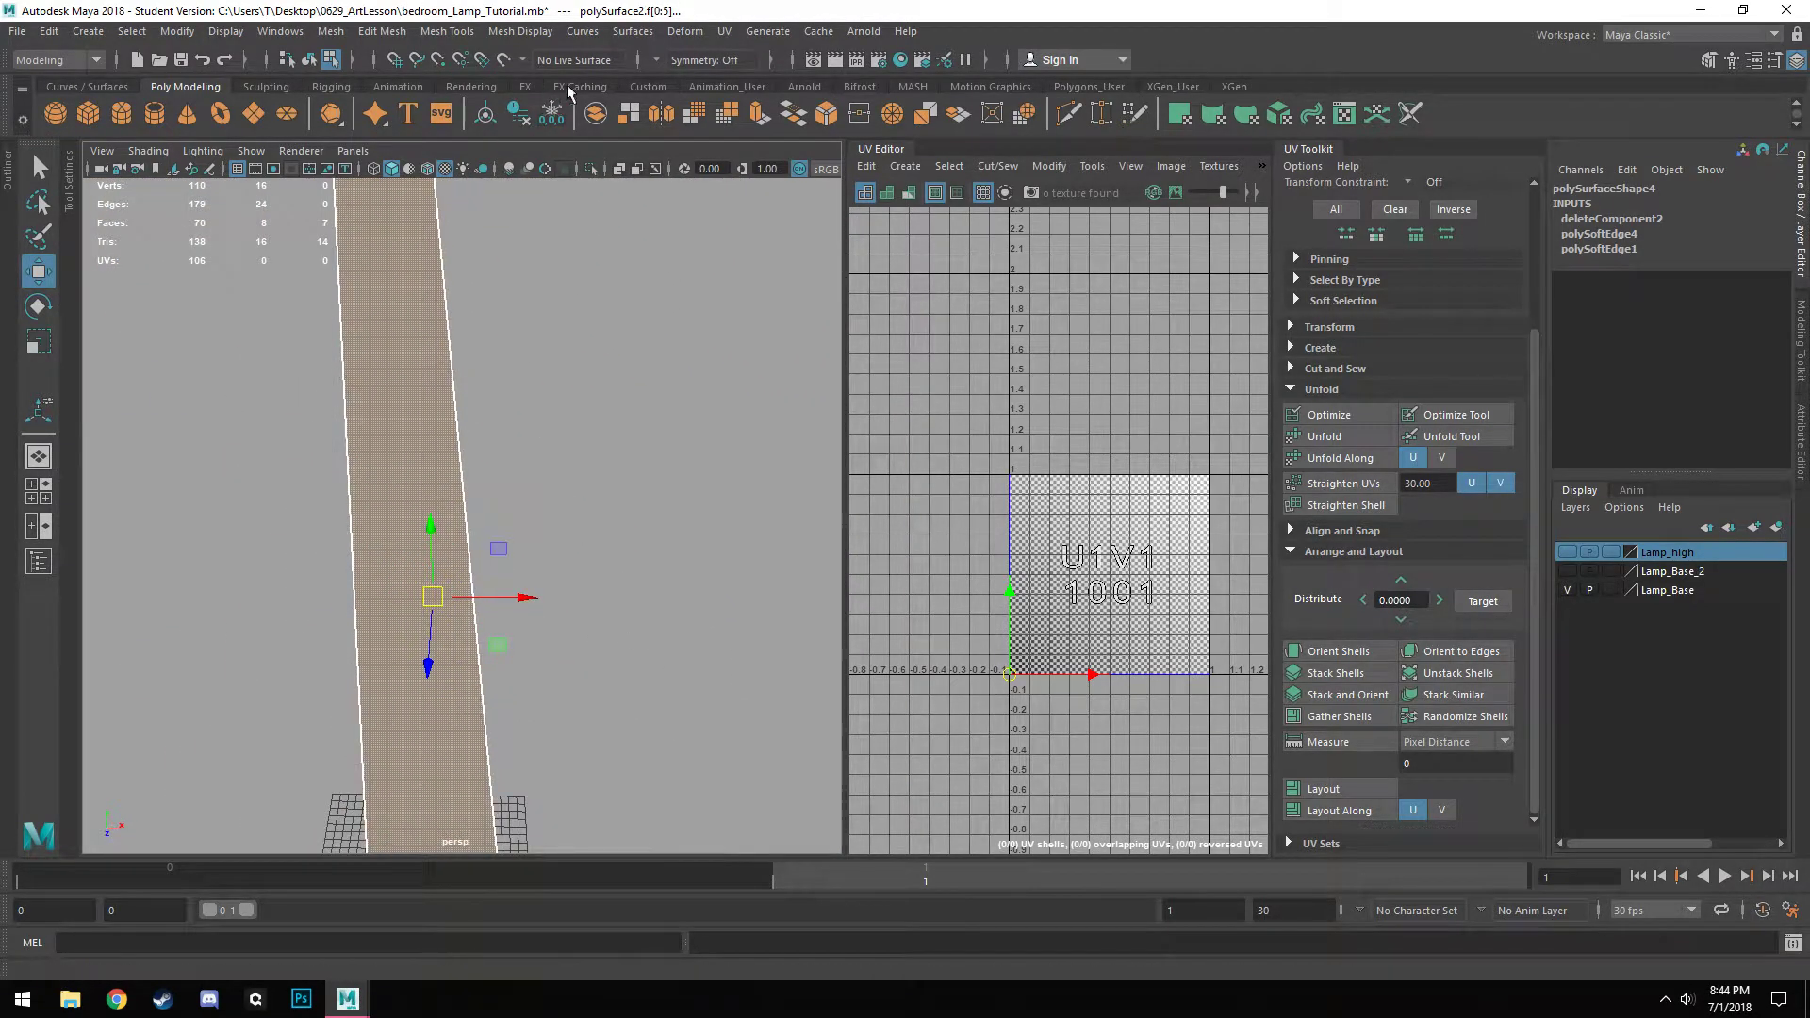
click(724, 32)
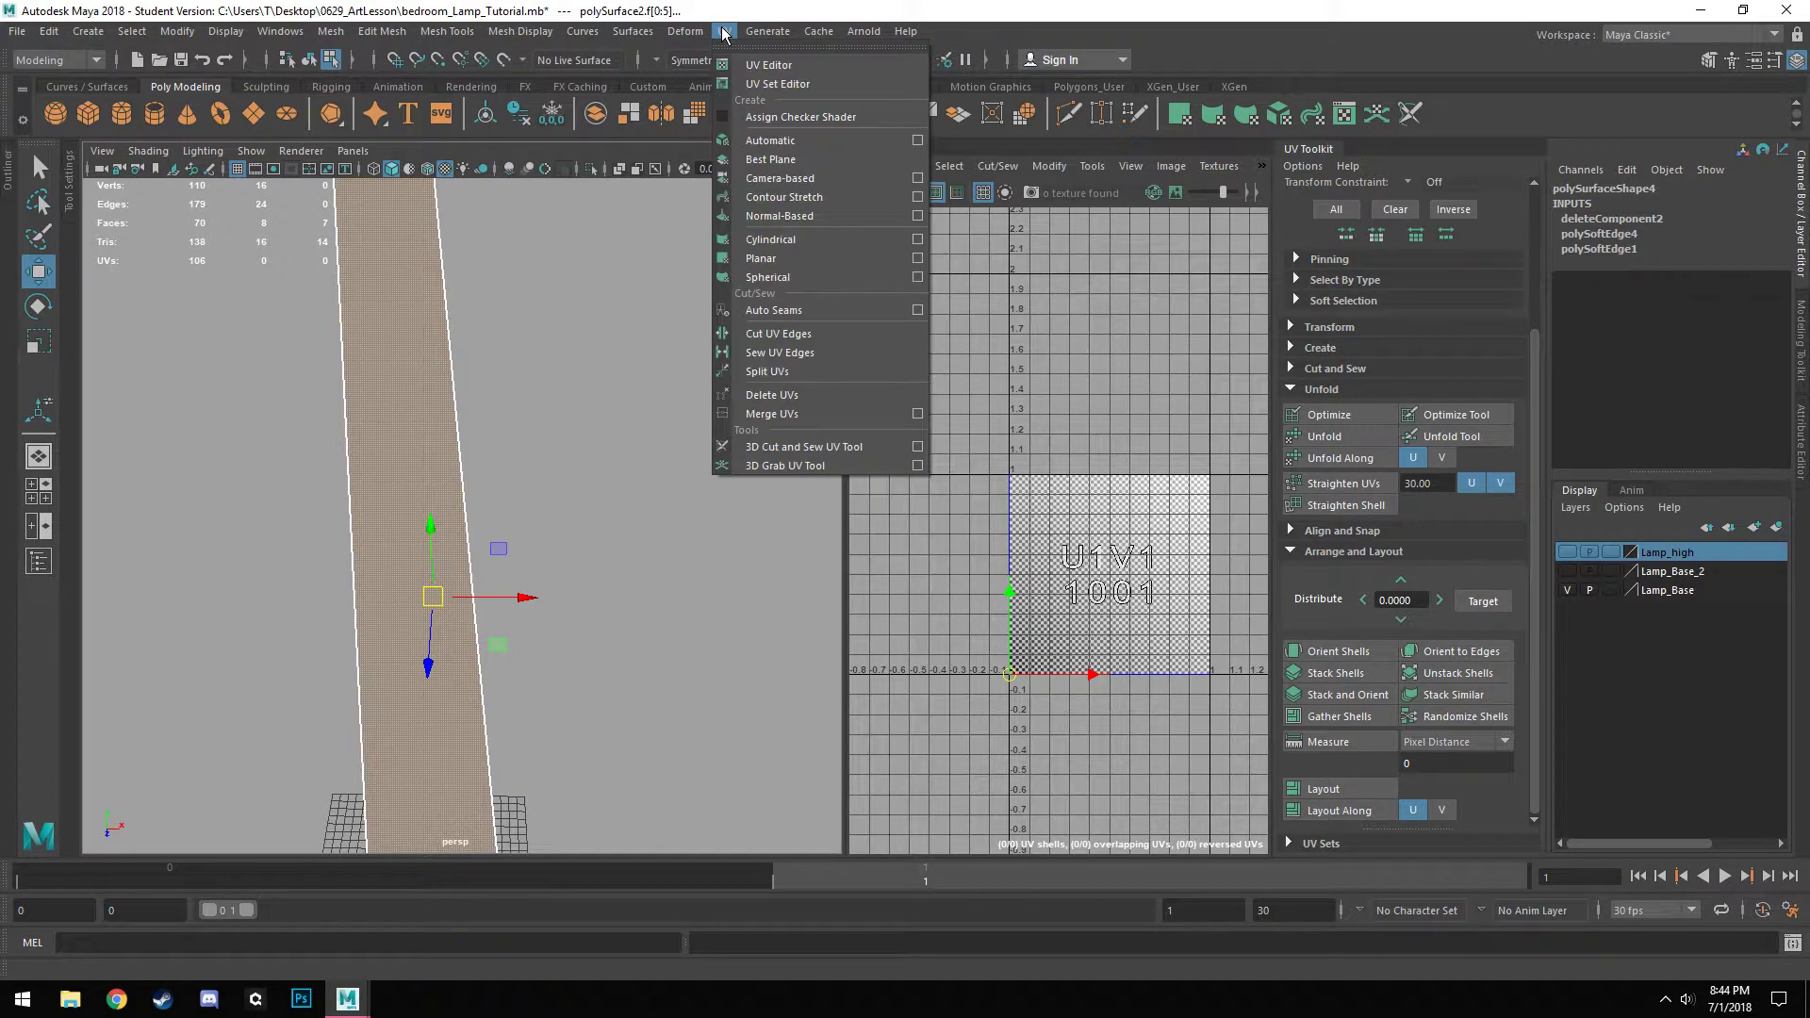
click(918, 260)
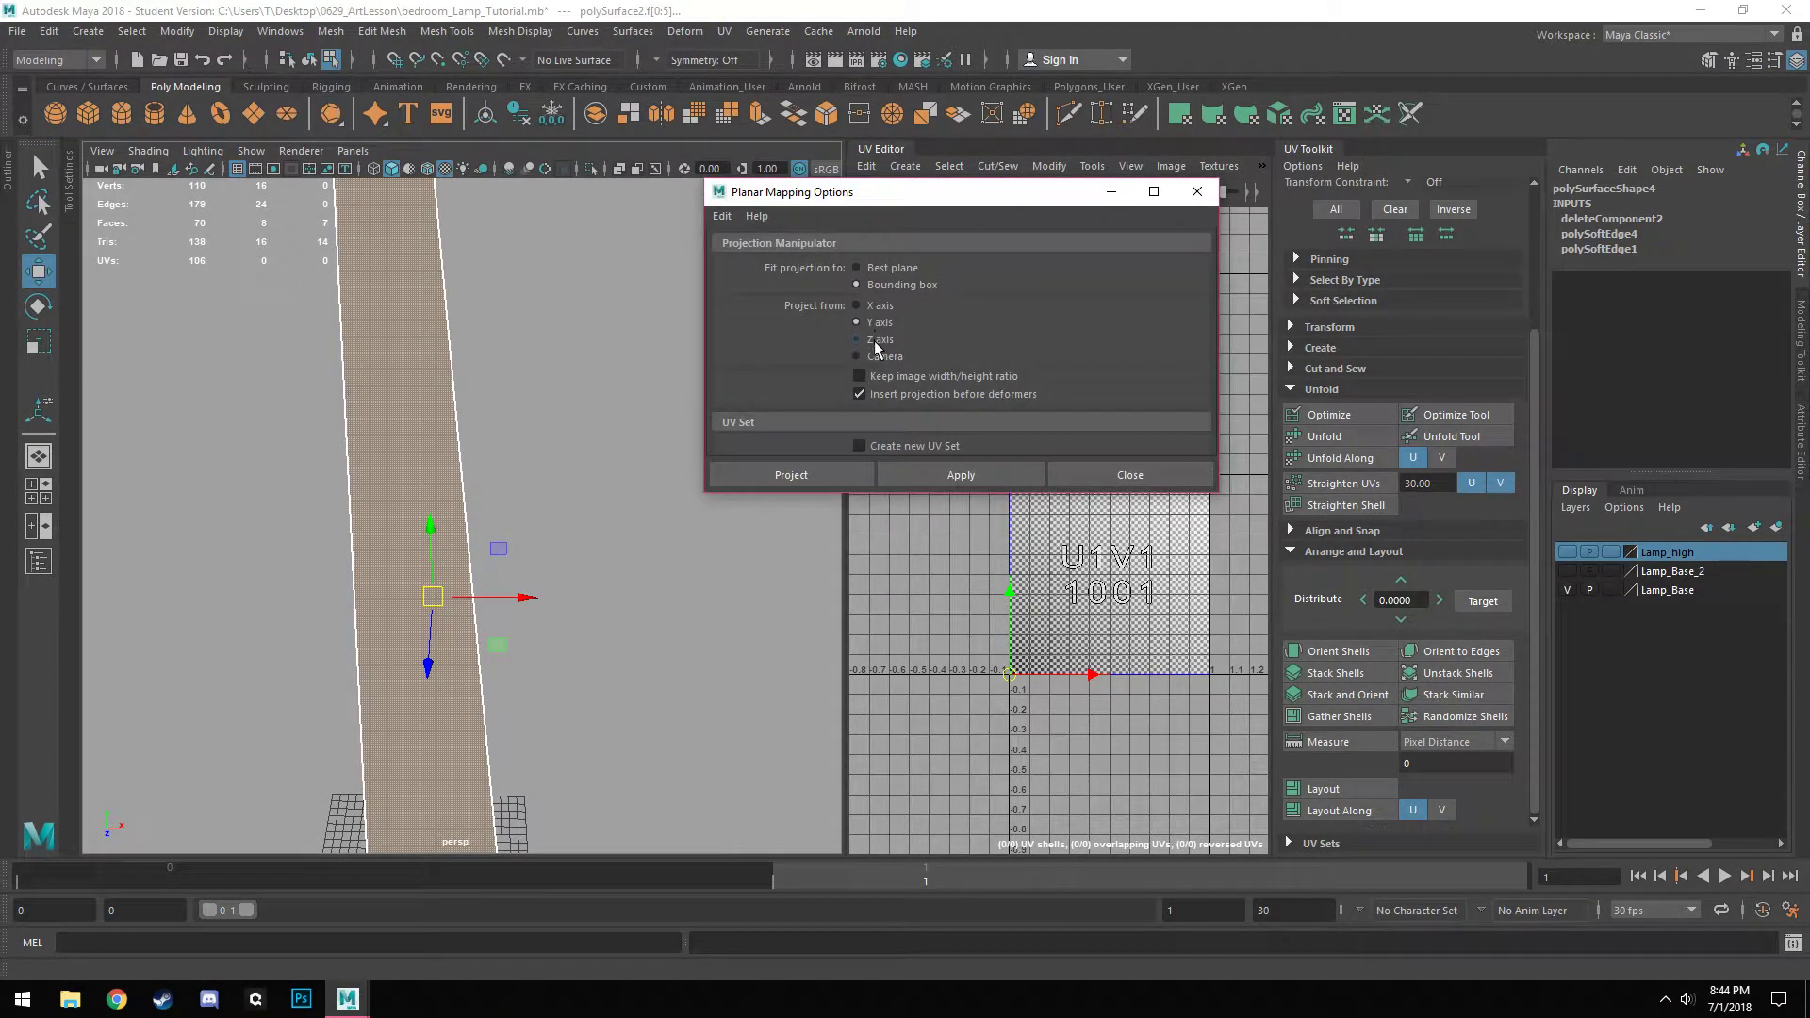
click(947, 476)
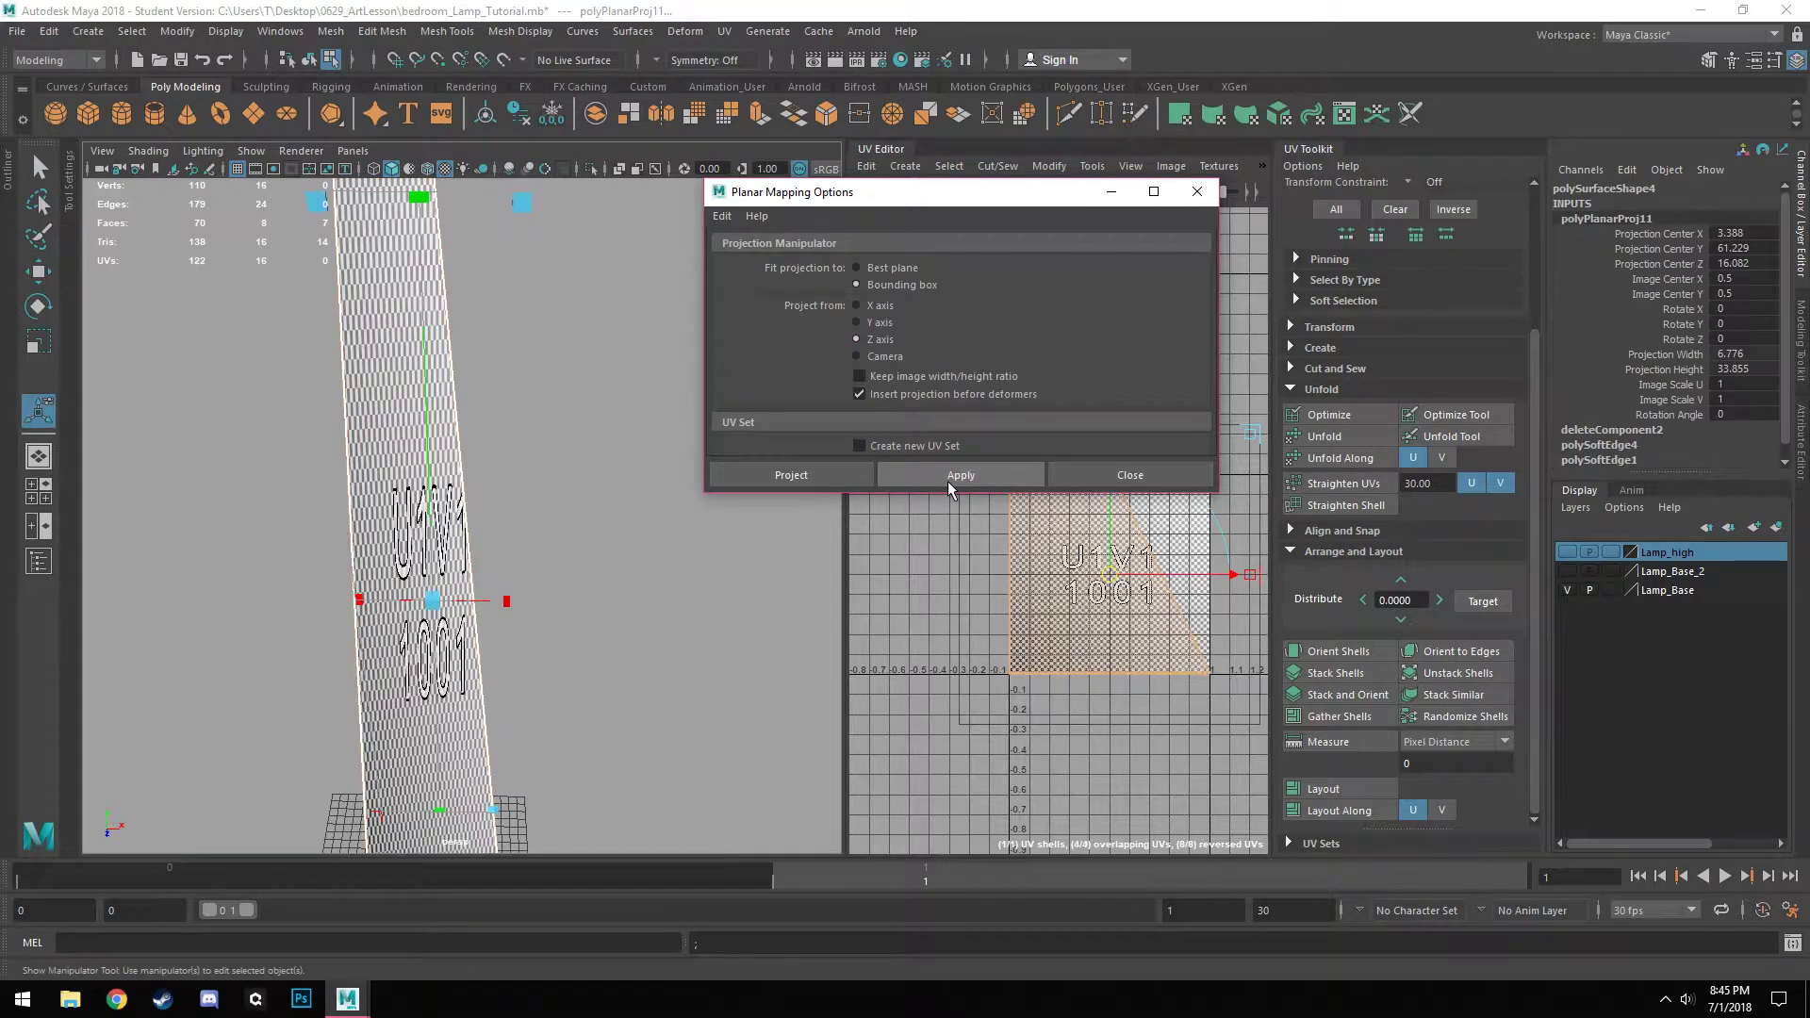
click(1189, 199)
Unfold the outer lampshade shell along U and move it sideways out of the 0–1 tile.
scroll(547, 514, down, 5)
scroll(545, 515, up, 2)
alt+drag(542, 519, 459, 519)
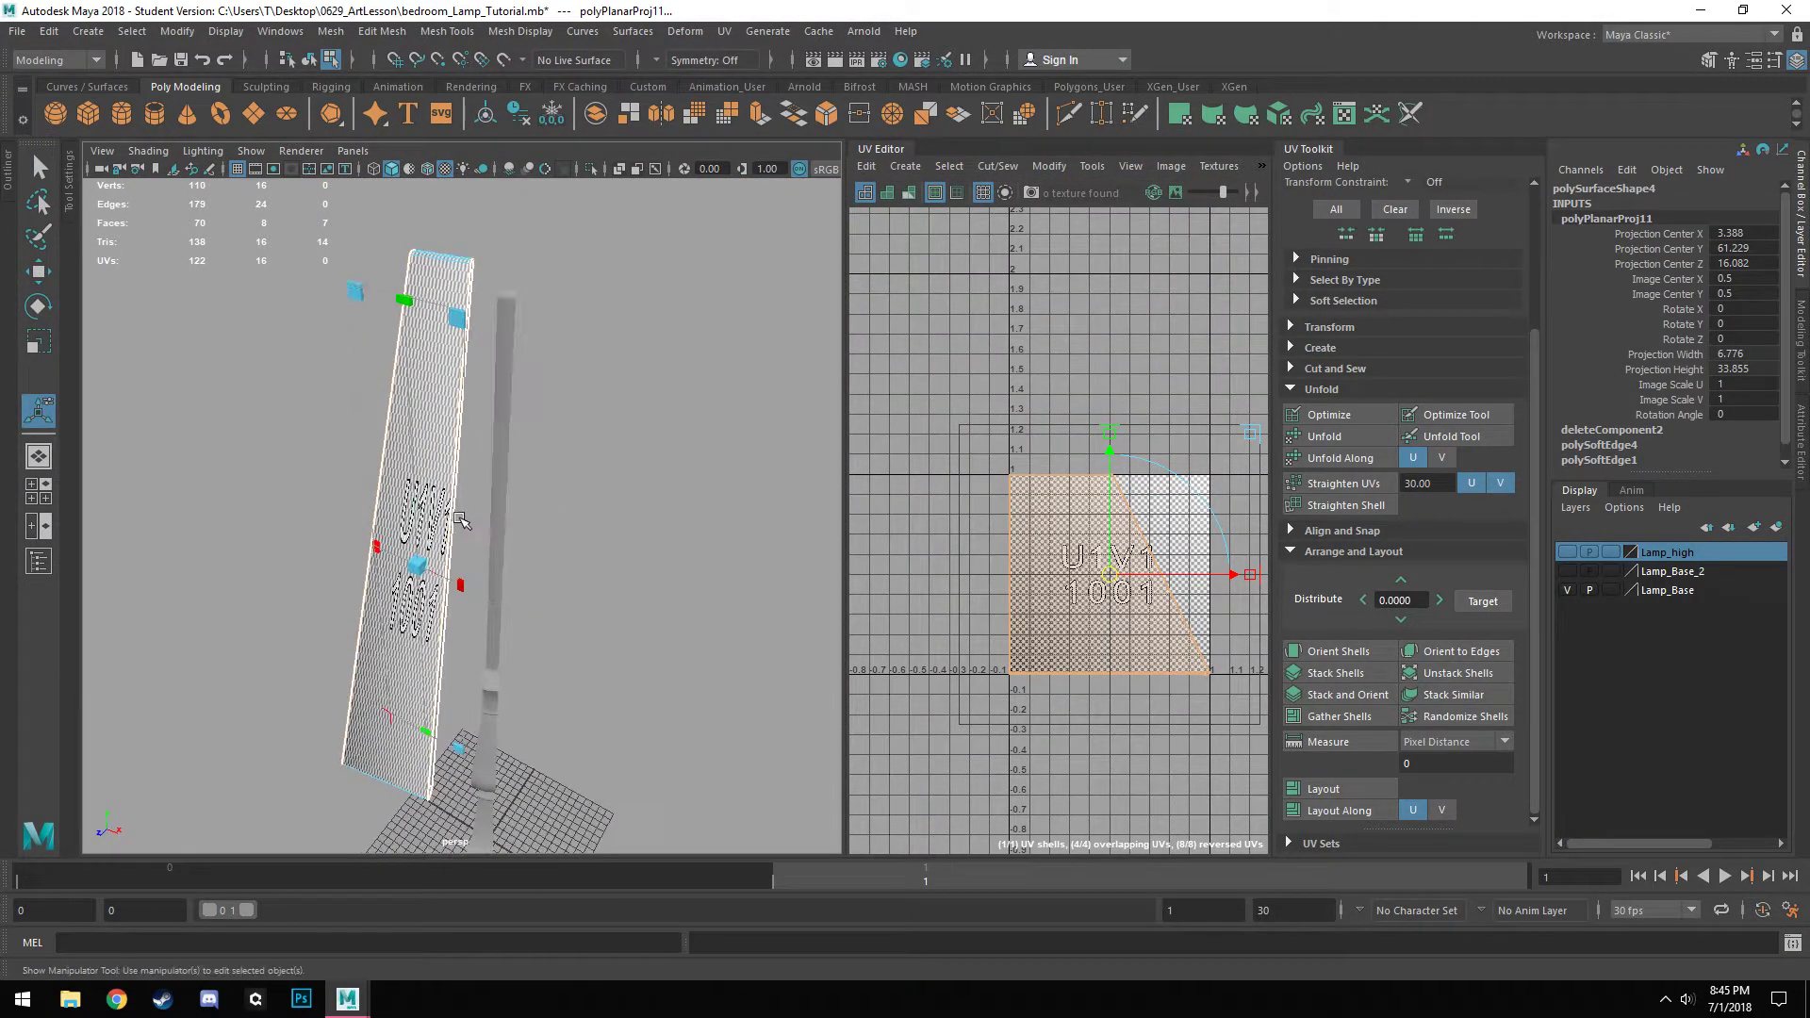
click(1366, 454)
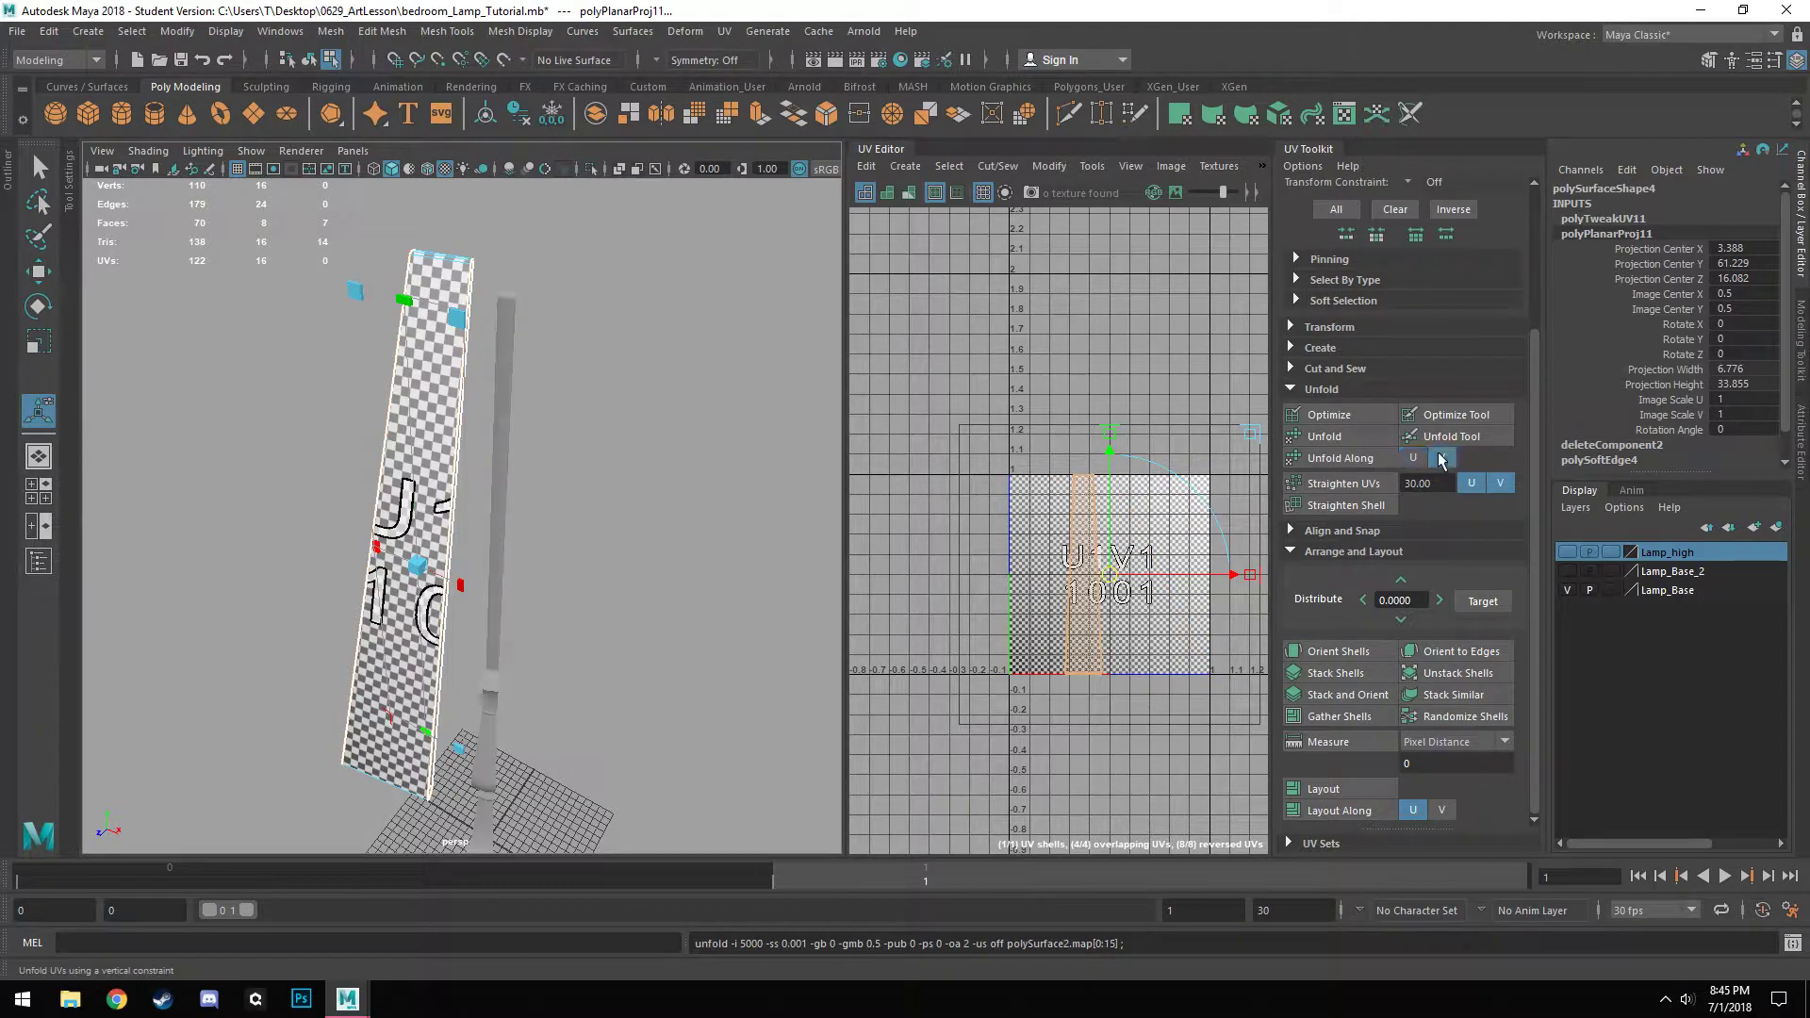
click(1365, 461)
alt+drag(386, 556, 603, 688)
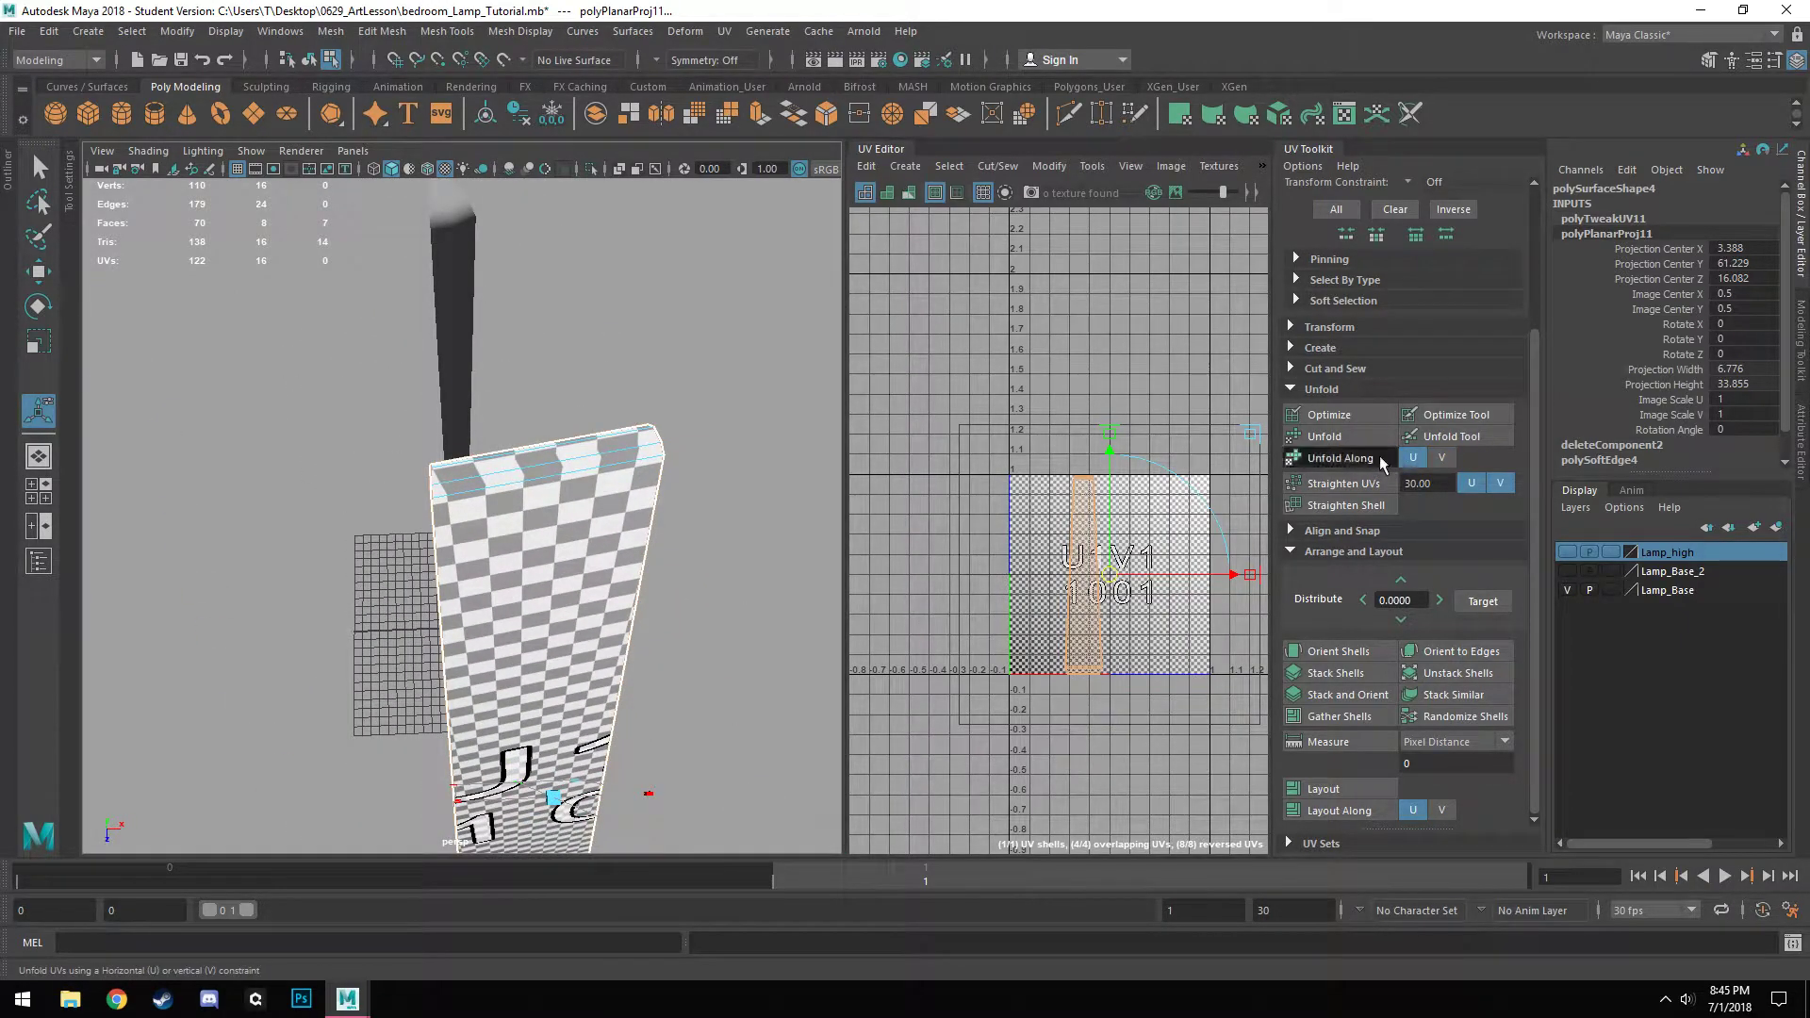
alt+drag(523, 588, 487, 499)
scroll(491, 509, down, 6)
alt+middle_drag(549, 754, 579, 450)
scroll(595, 497, down, 2)
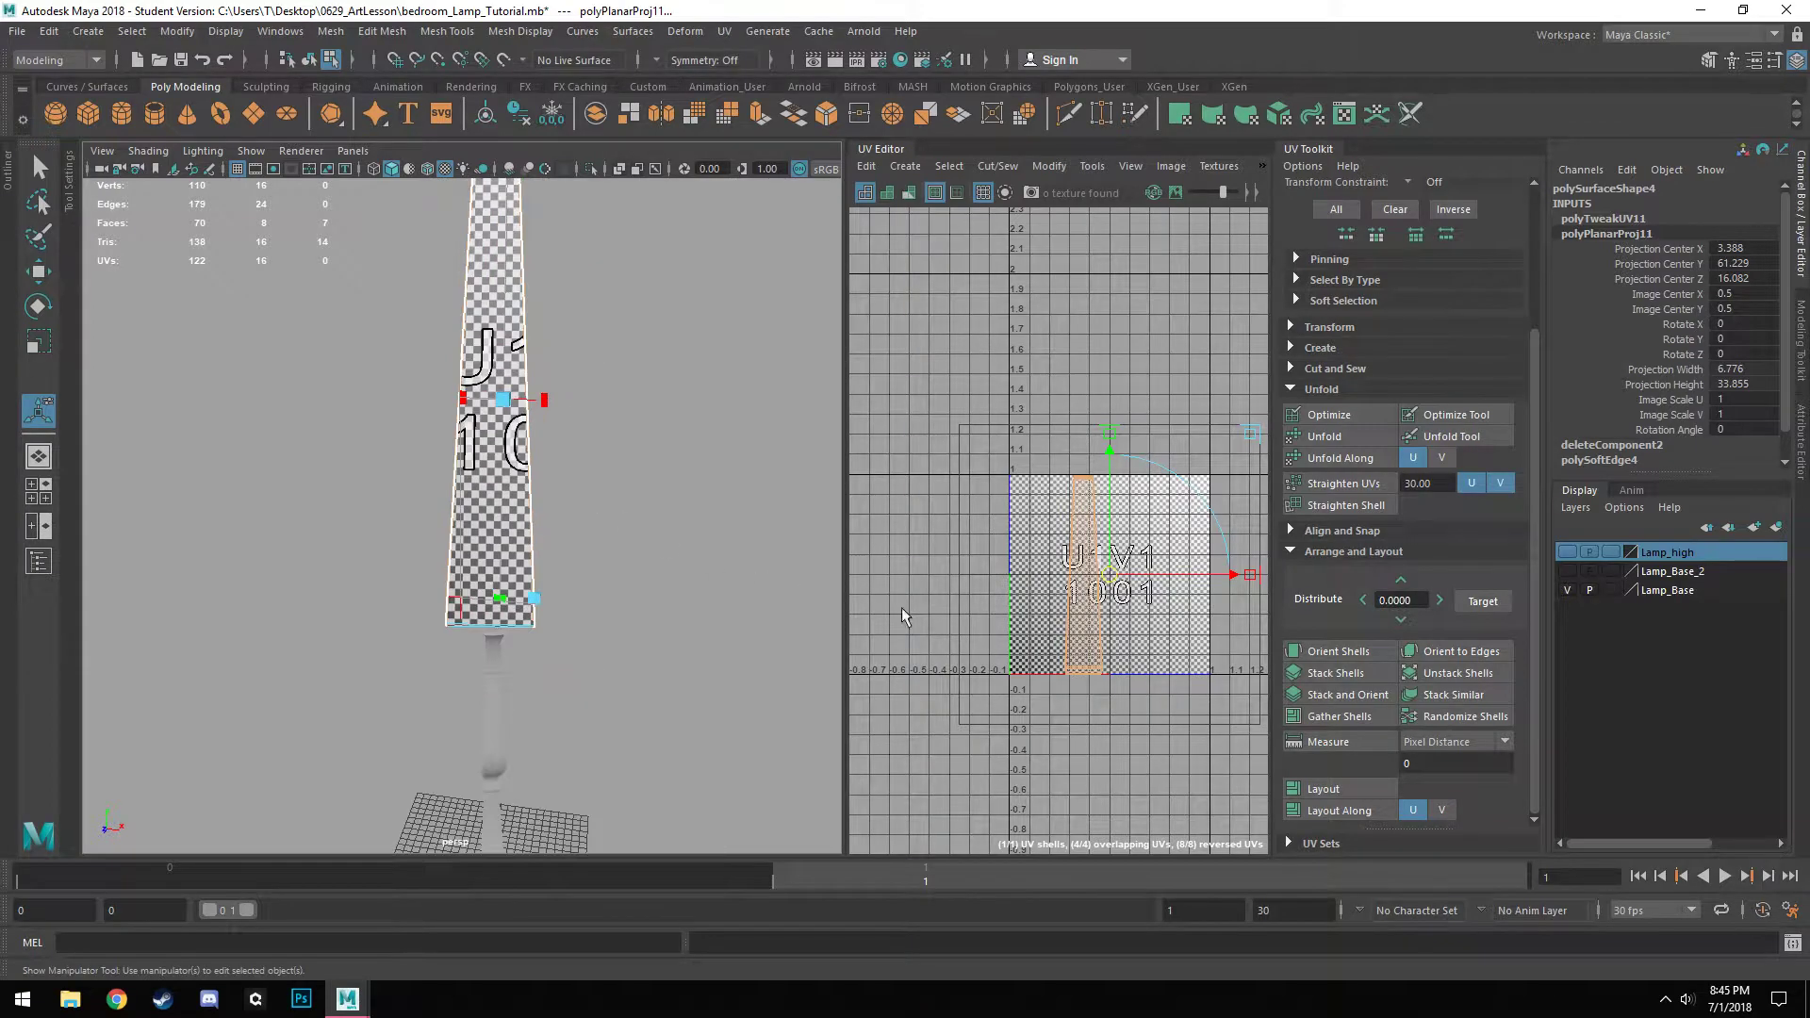
key(w)
drag(1111, 578, 1249, 580)
Apply a planar projection to the large inner face of the lampshade strip.
alt+drag(316, 495, 748, 493)
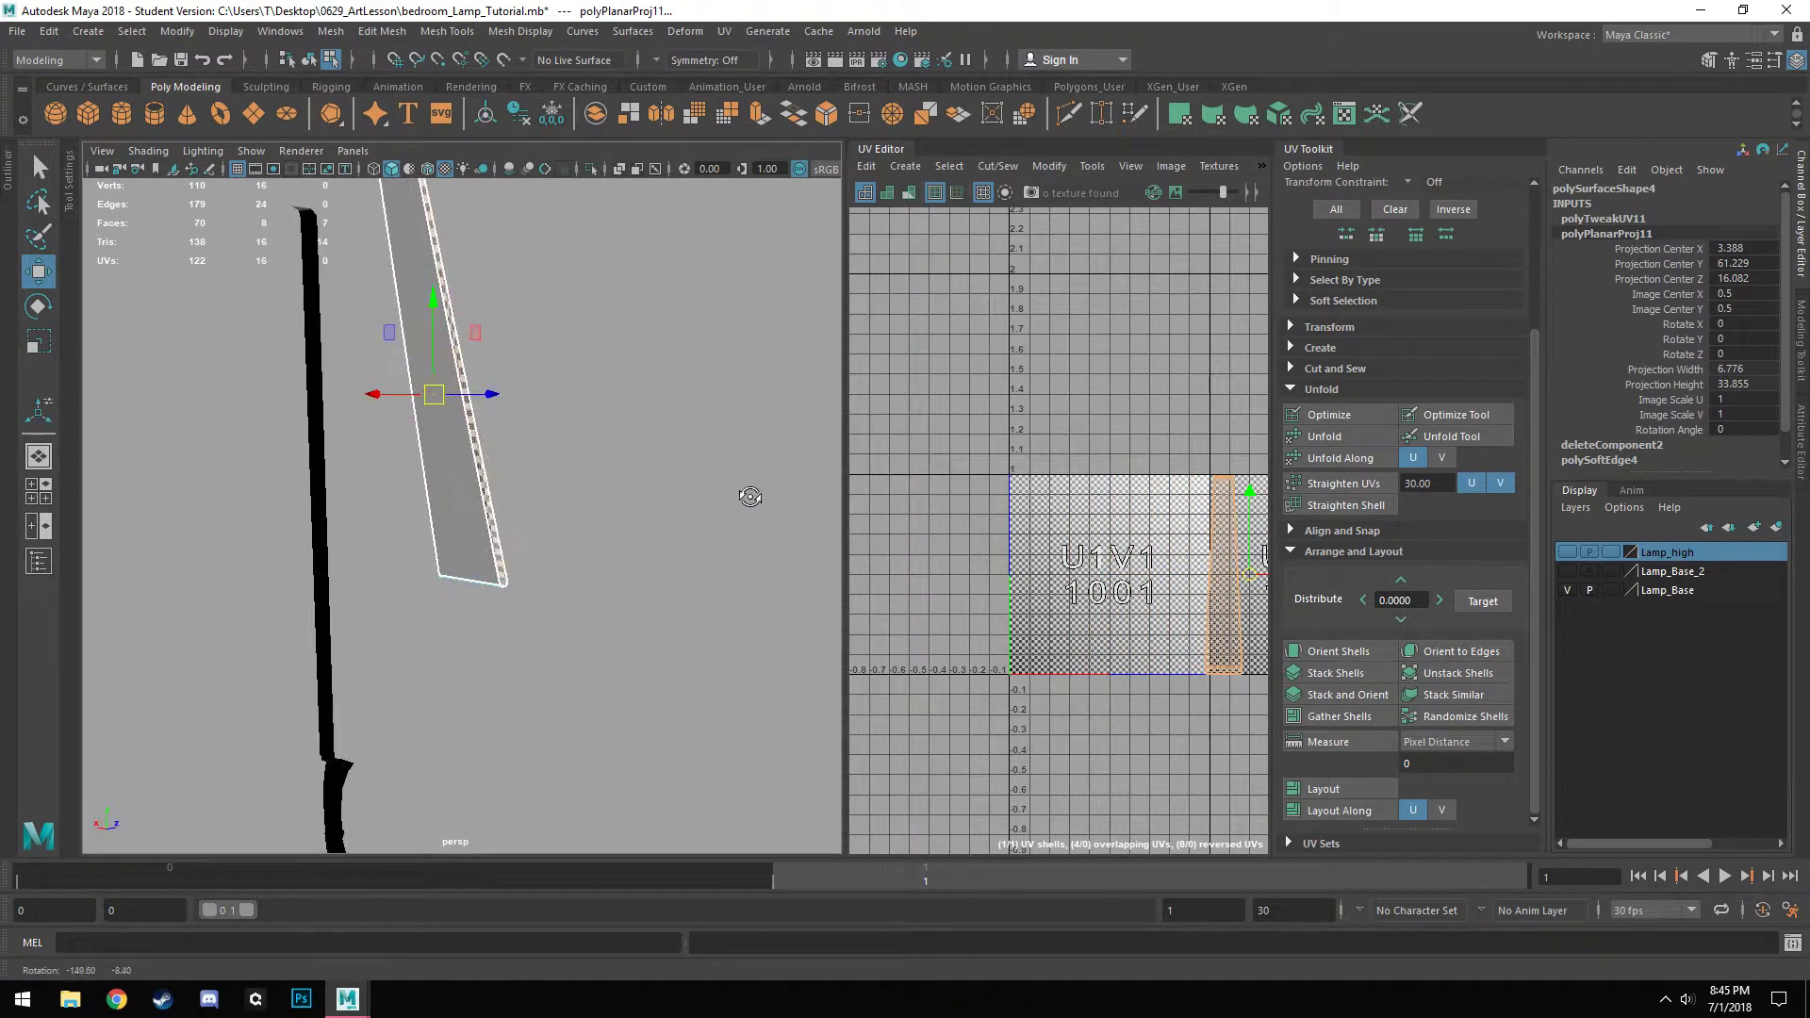
click(472, 527)
click(724, 31)
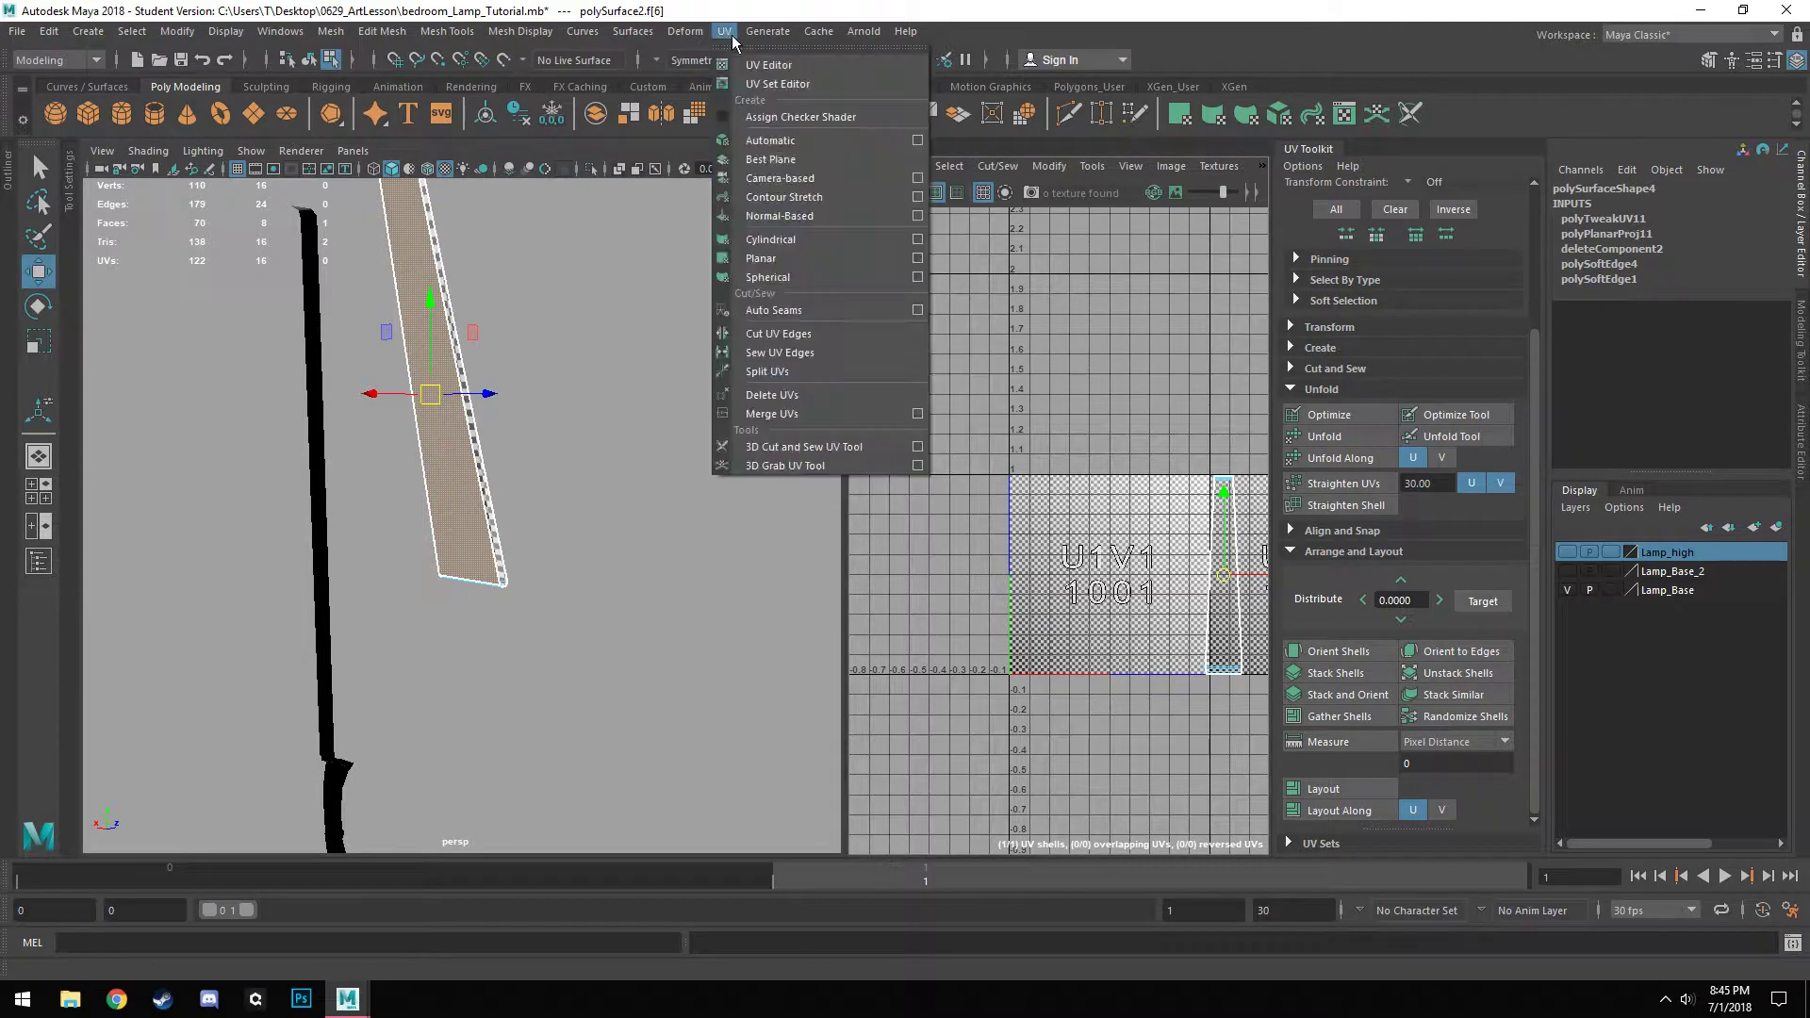
click(794, 257)
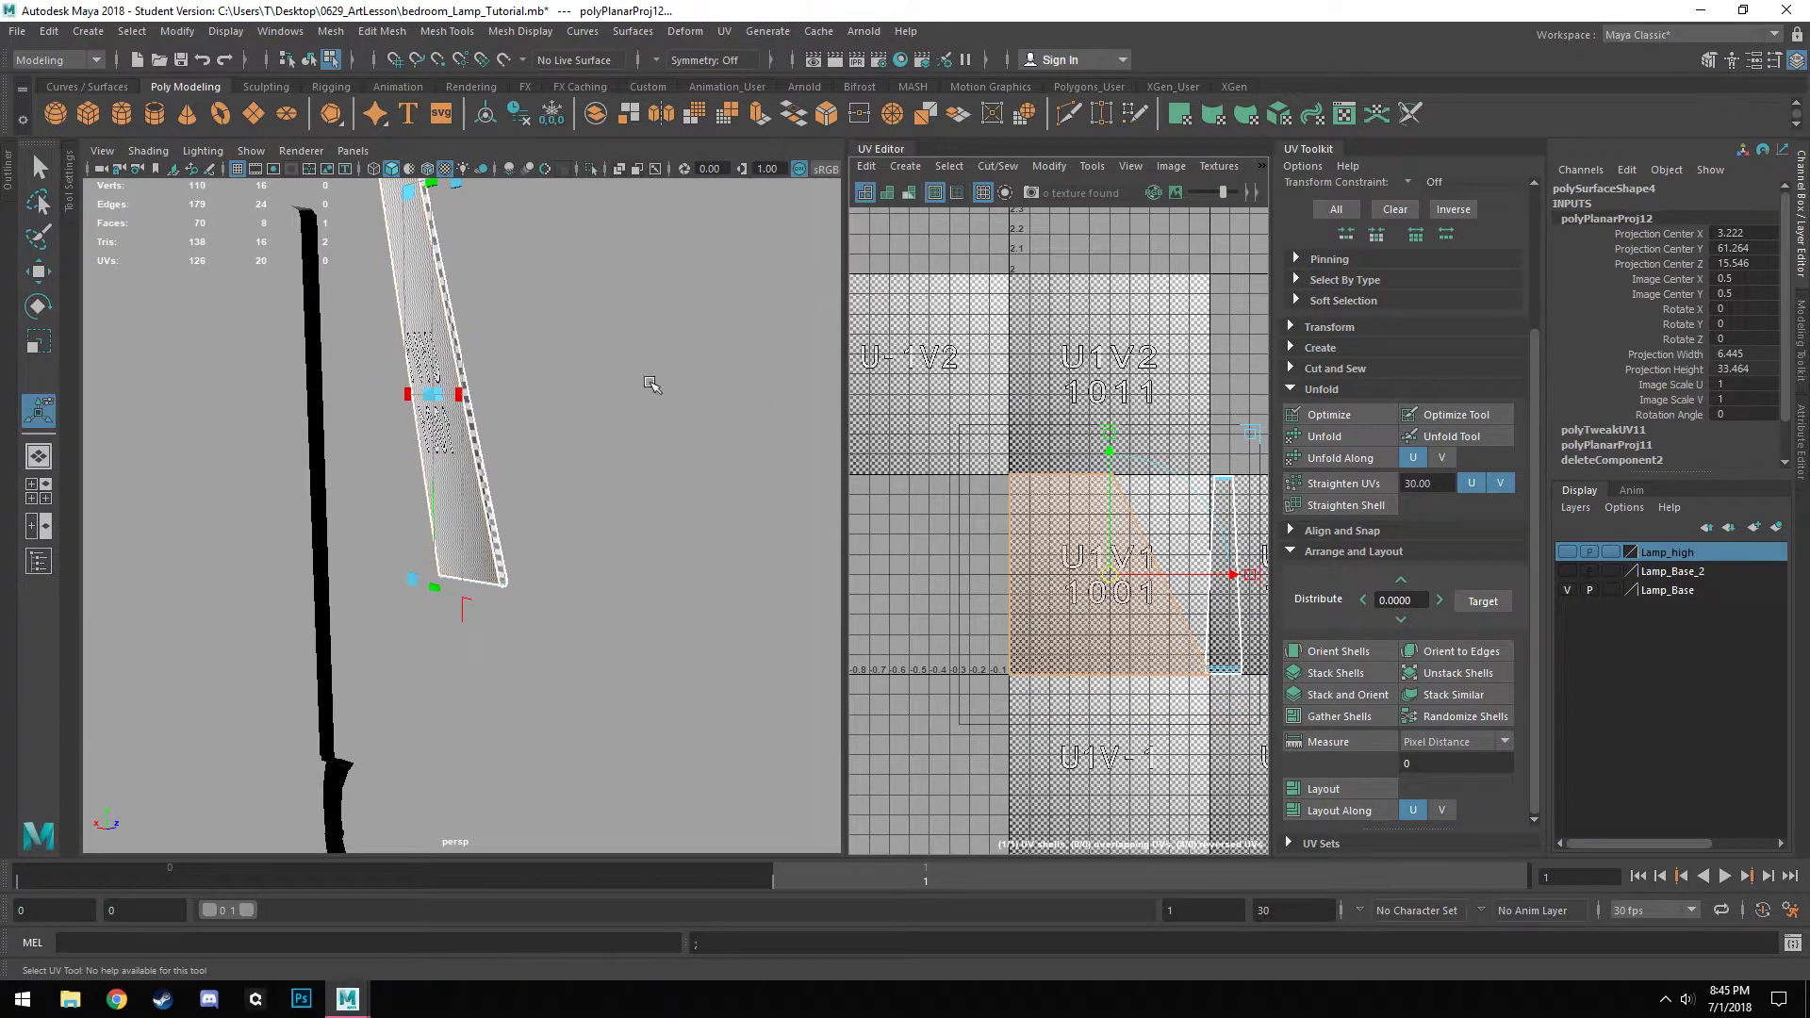
Unfold the inner face's shell along U and move it to the far side of the outer strip's shell.
alt+drag(451, 585, 513, 600)
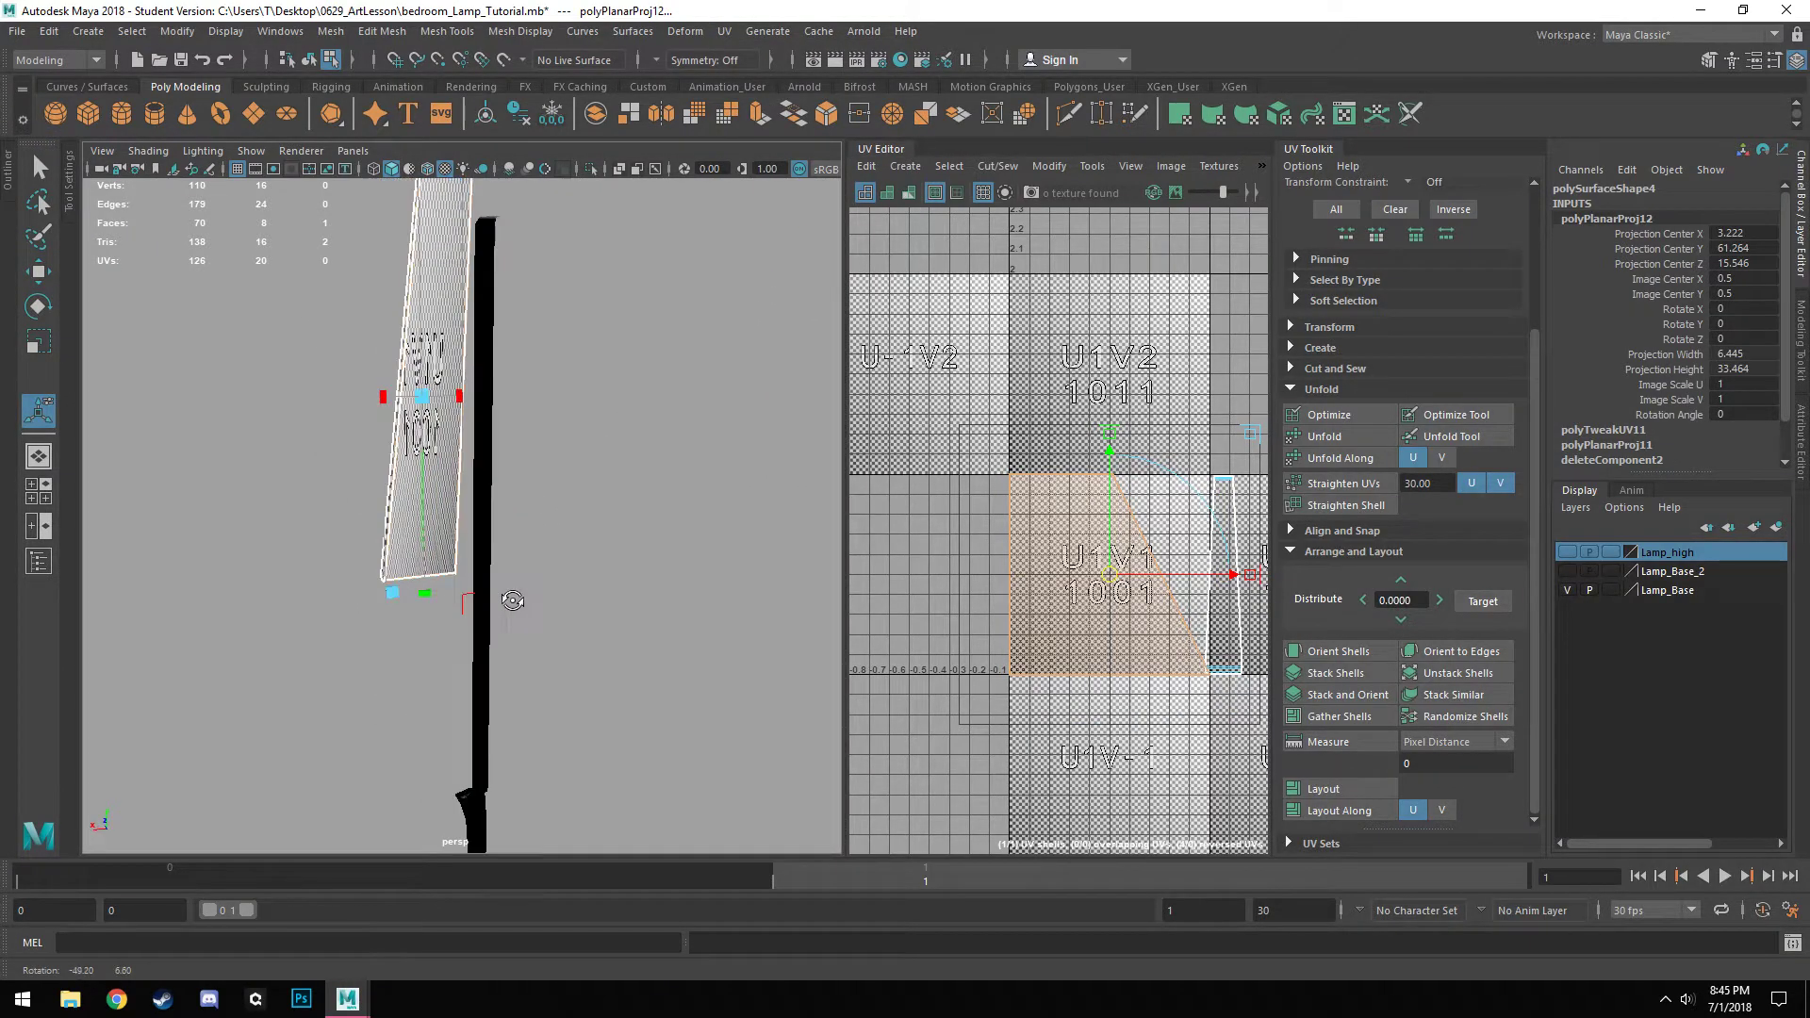
click(1378, 469)
alt+drag(245, 604, 87, 635)
scroll(933, 586, down, 3)
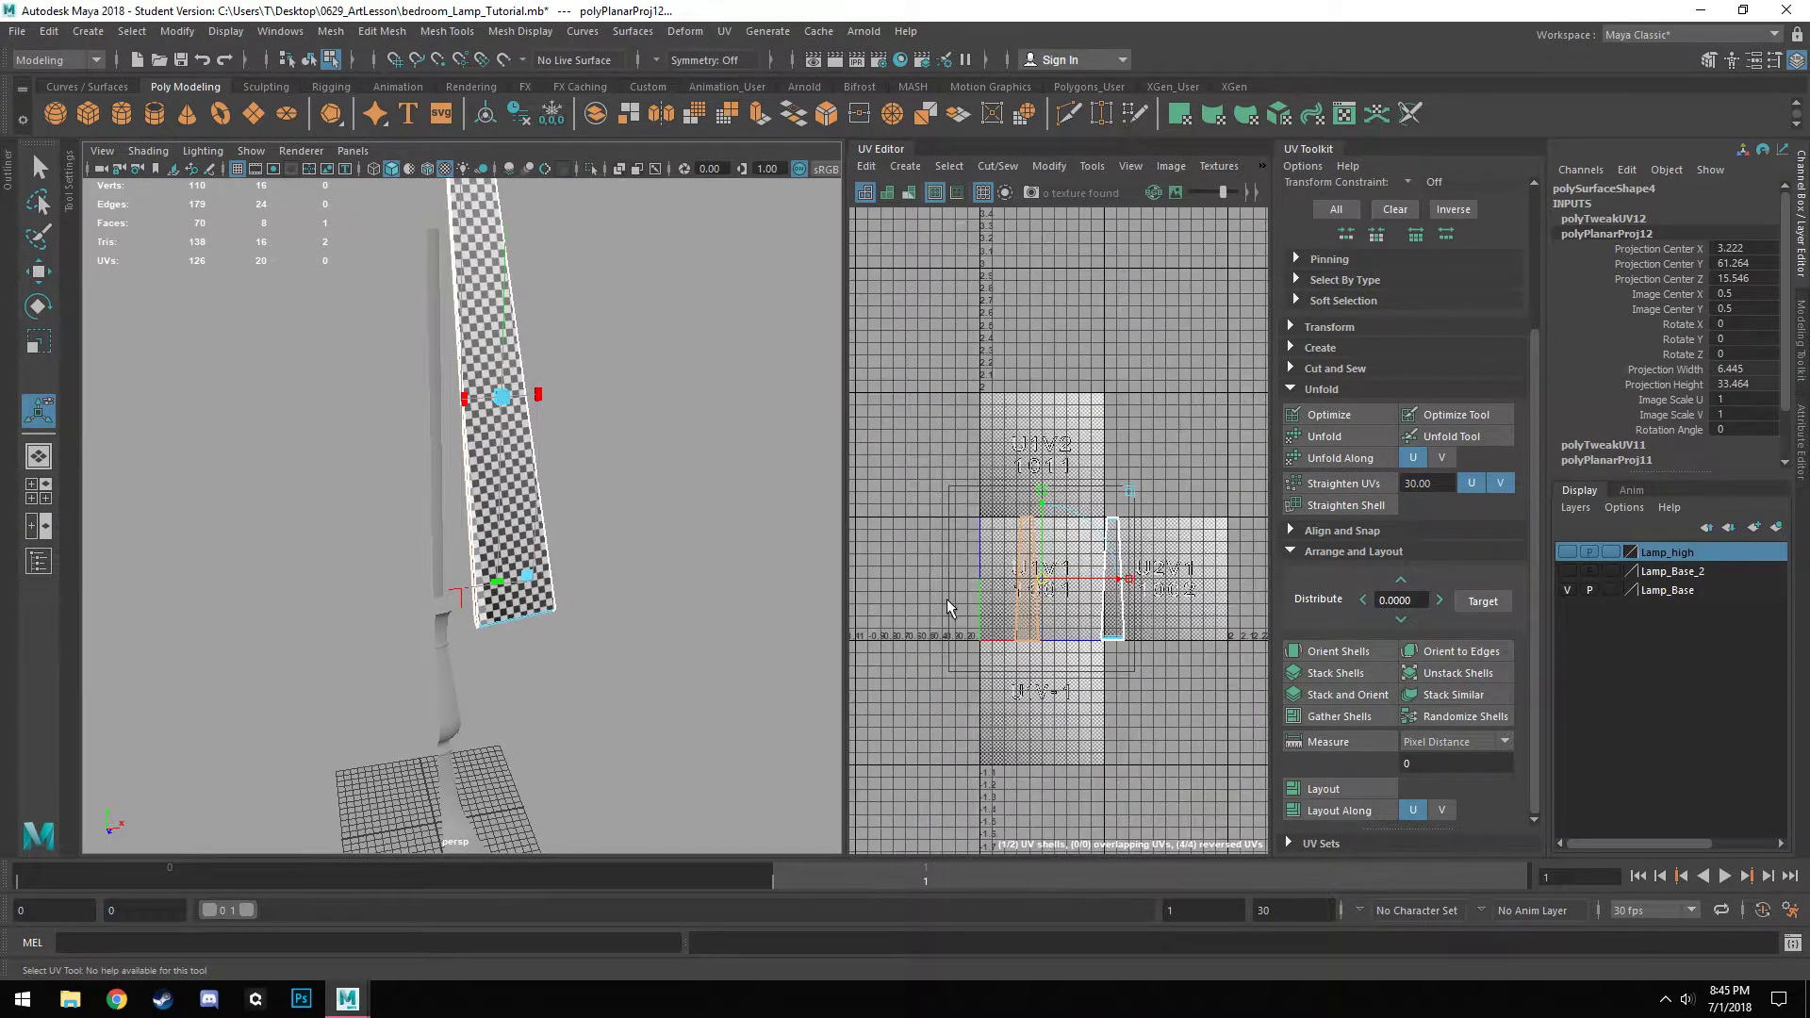
key(w)
drag(1097, 580, 1221, 579)
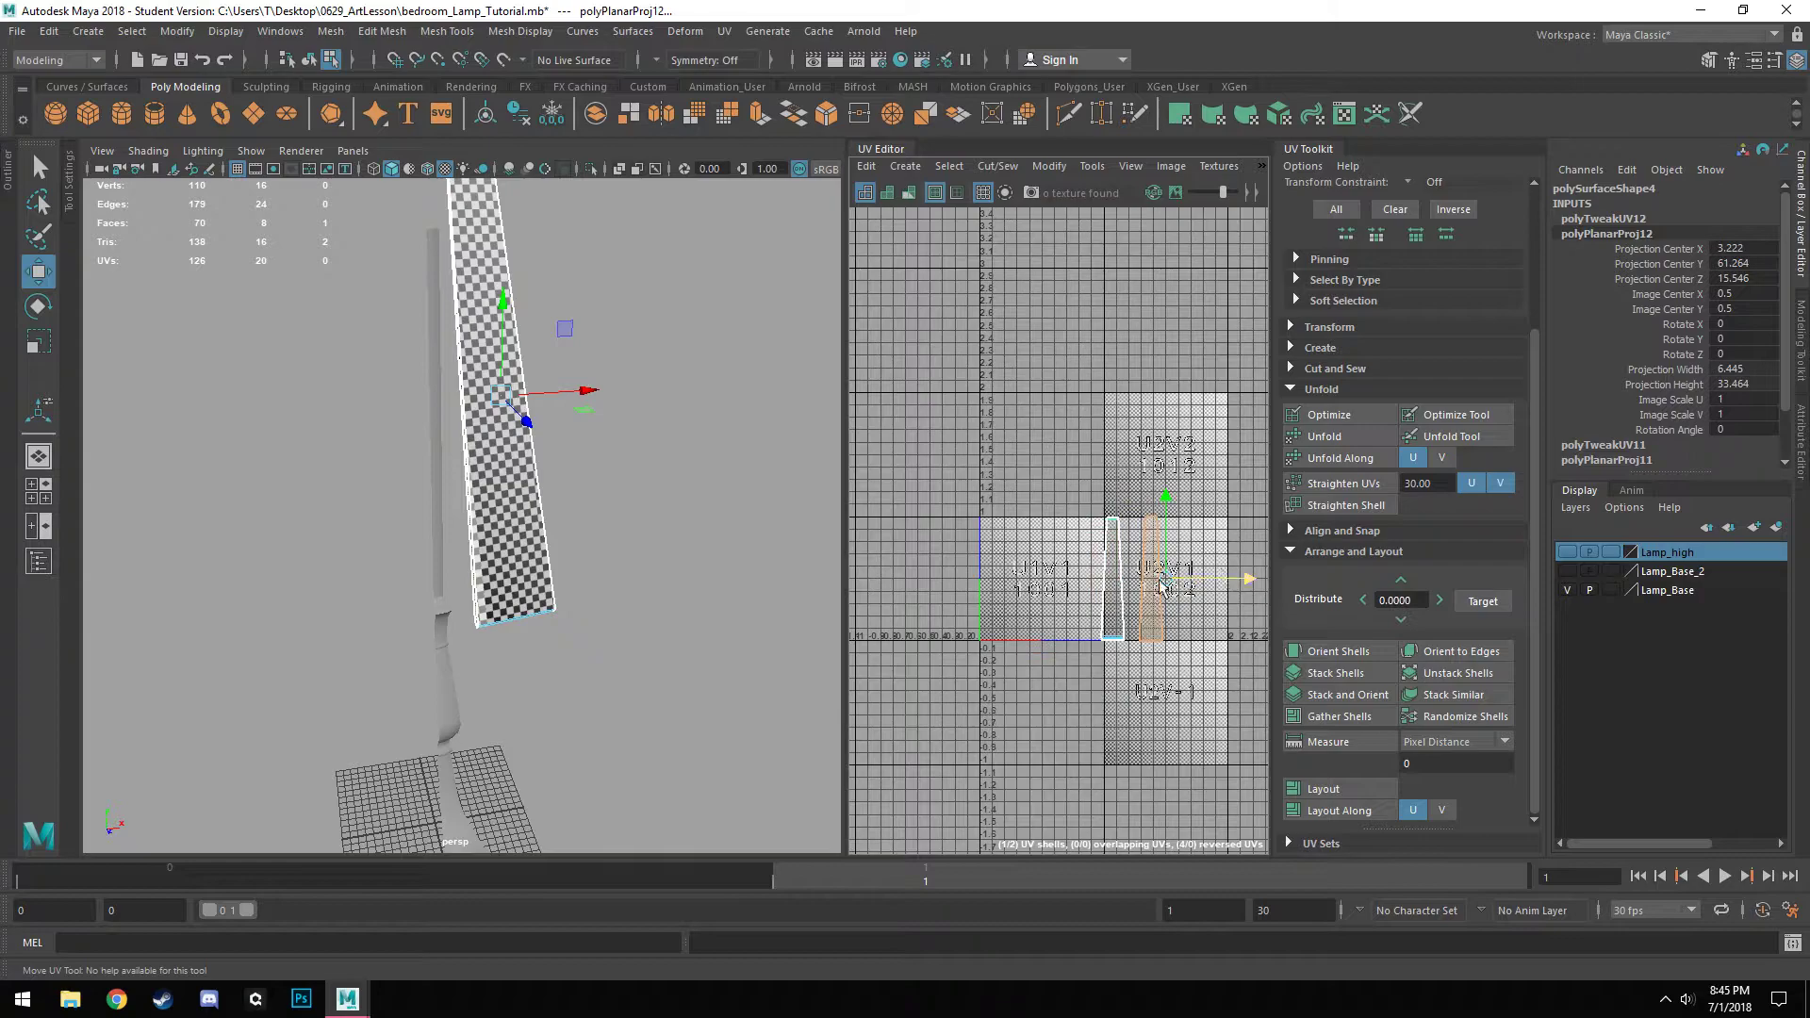
Return to object selection and select the lampshade strip together with the lamp base strips.
alt+middle_drag(479, 494, 505, 609)
alt+drag(506, 609, 589, 604)
right_click(546, 429)
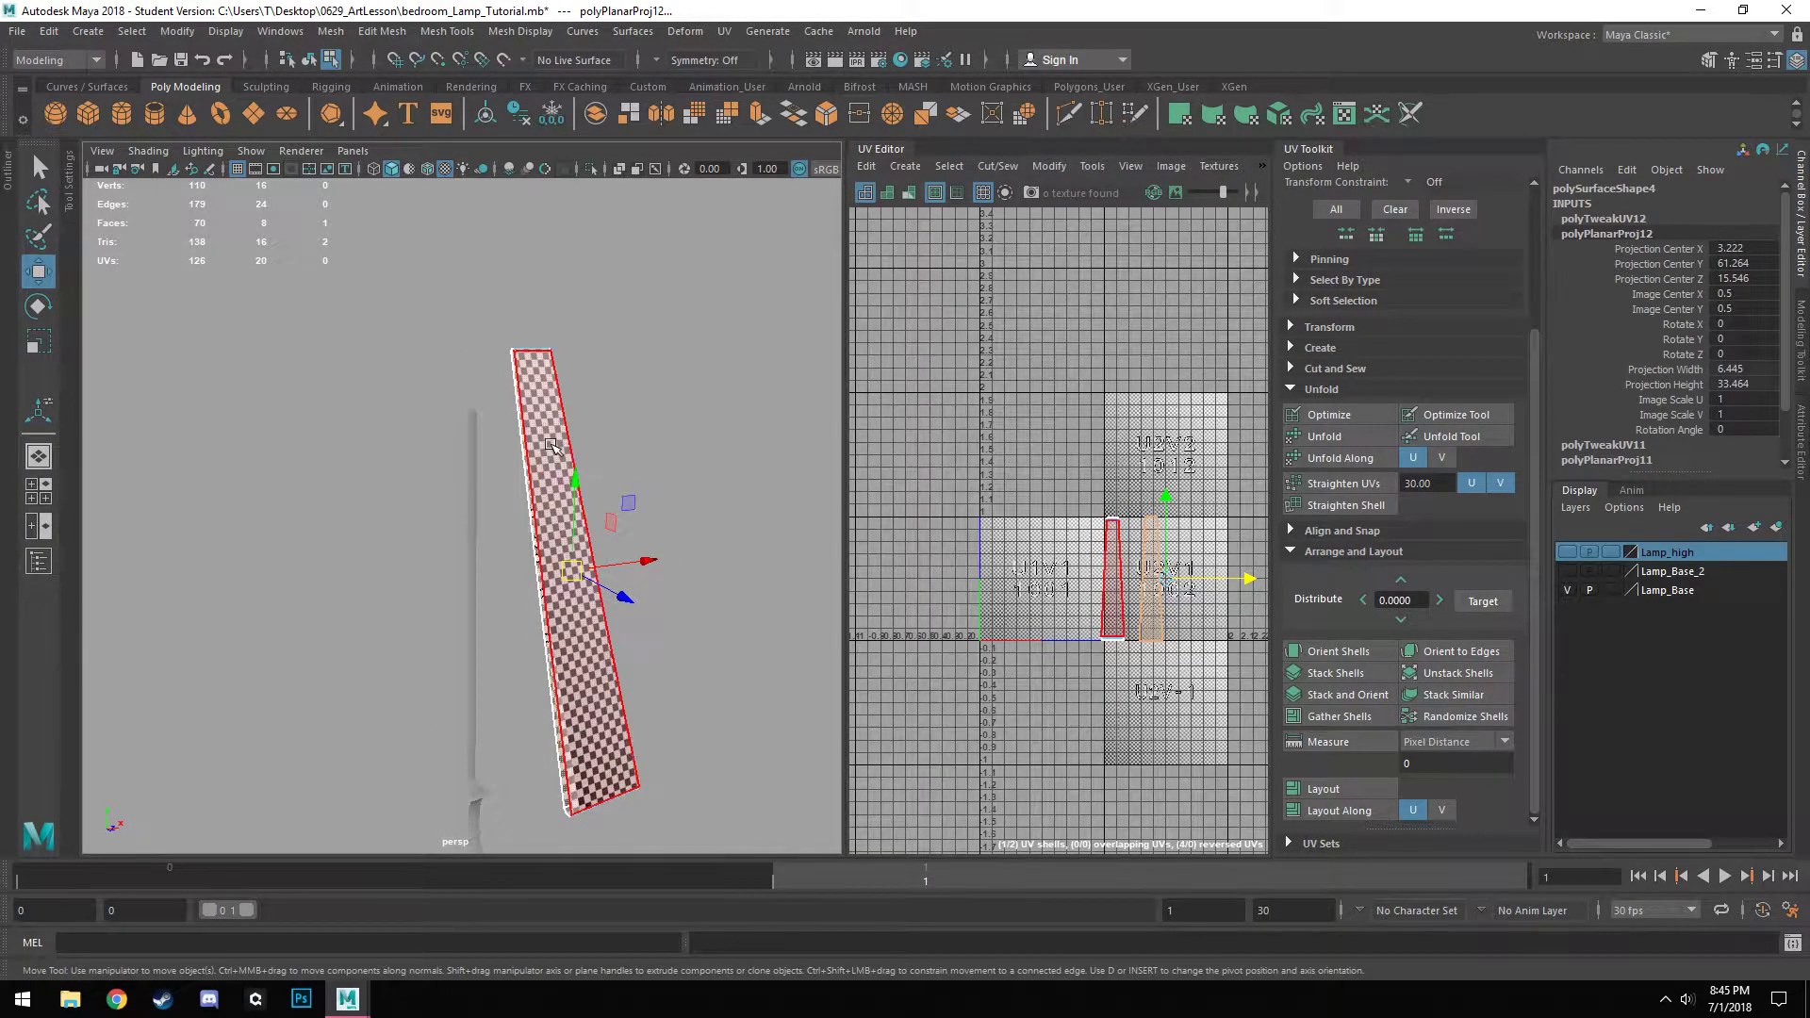
right_drag(544, 430, 646, 402)
click(671, 446)
drag(709, 541, 366, 520)
scroll(535, 628, down, 3)
alt+drag(538, 629, 600, 584)
Select every UV shell of the lampshade and base and pack them into the 0–1 tile with Layout.
right_drag(1163, 563, 1166, 681)
drag(1159, 661, 845, 364)
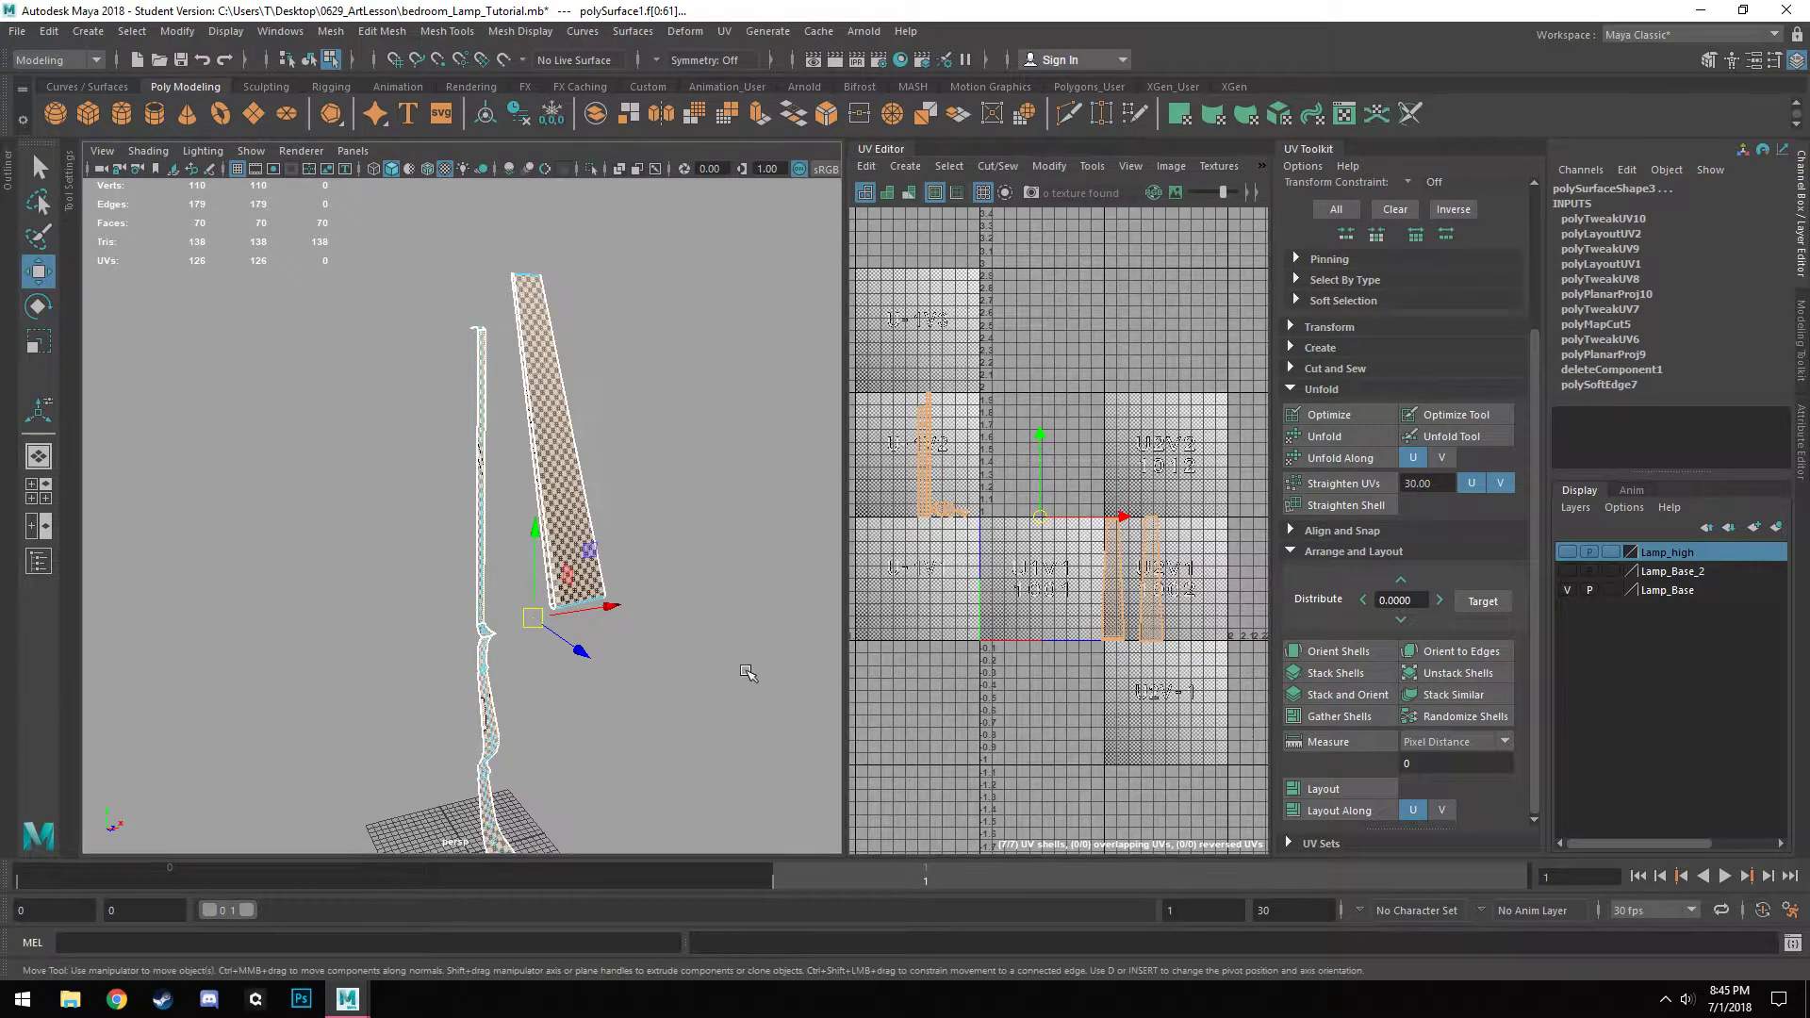
scroll(773, 651, up, 3)
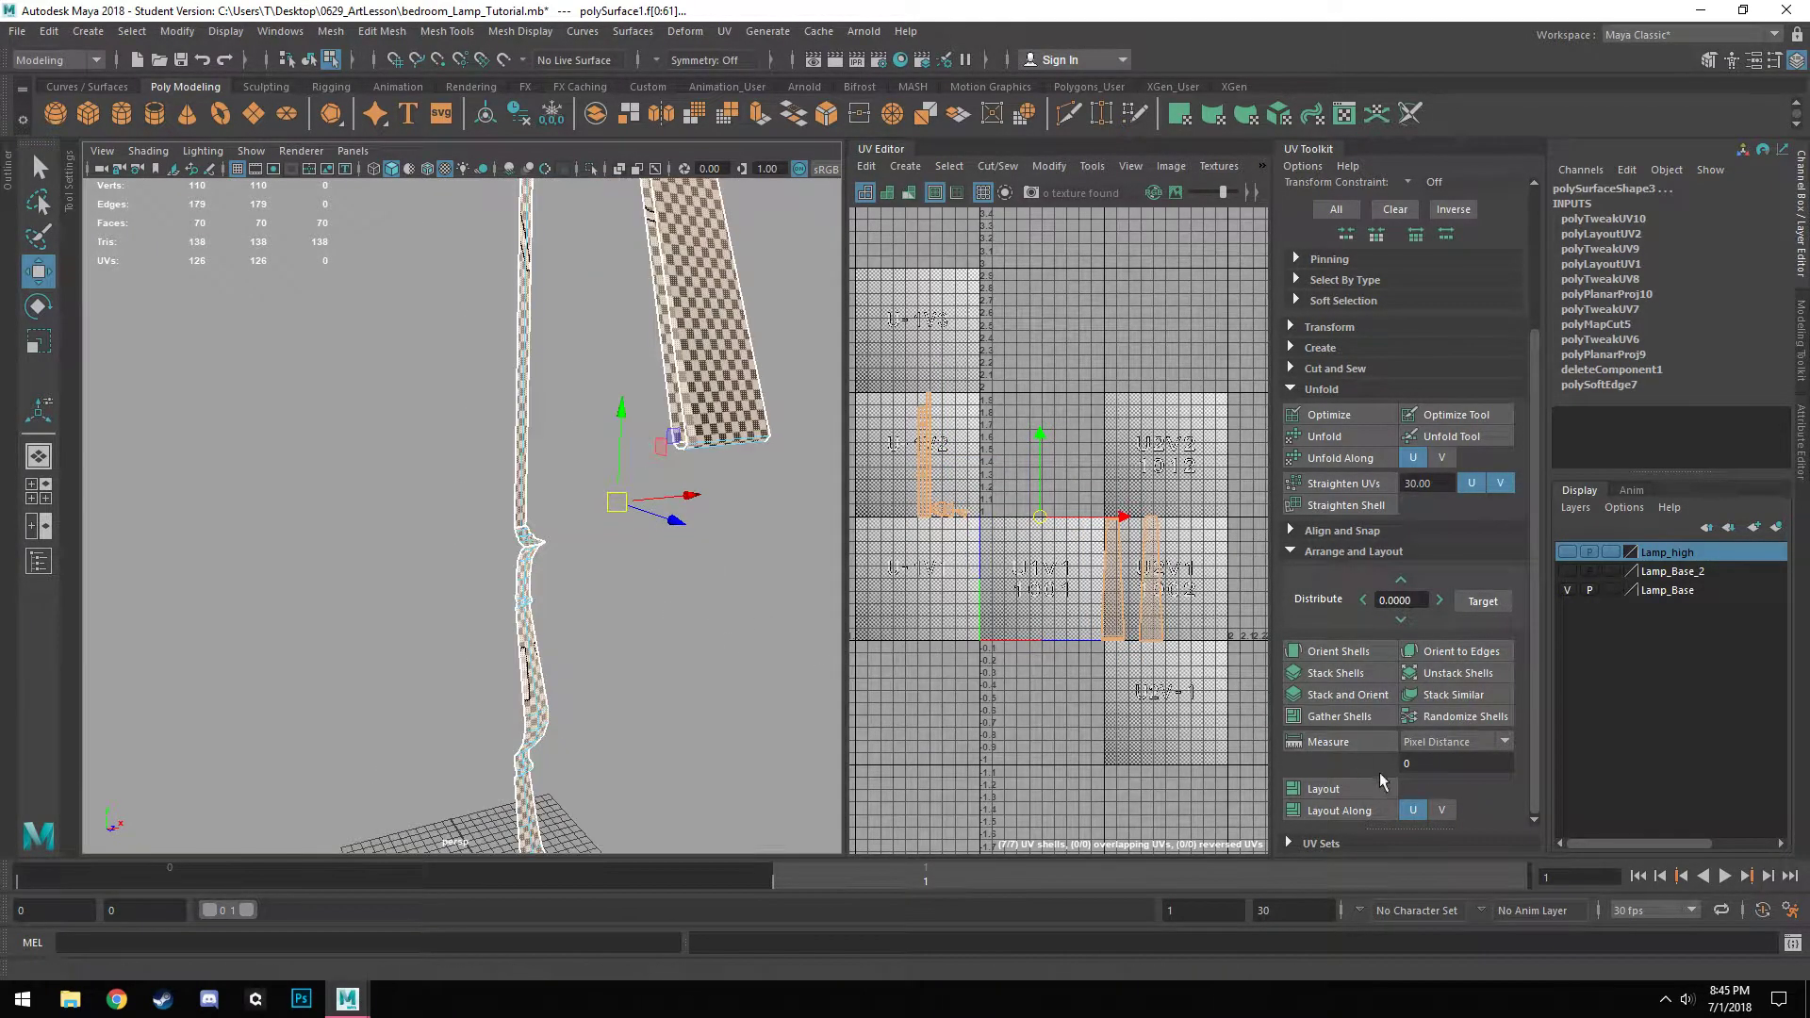
click(1386, 787)
key(f)
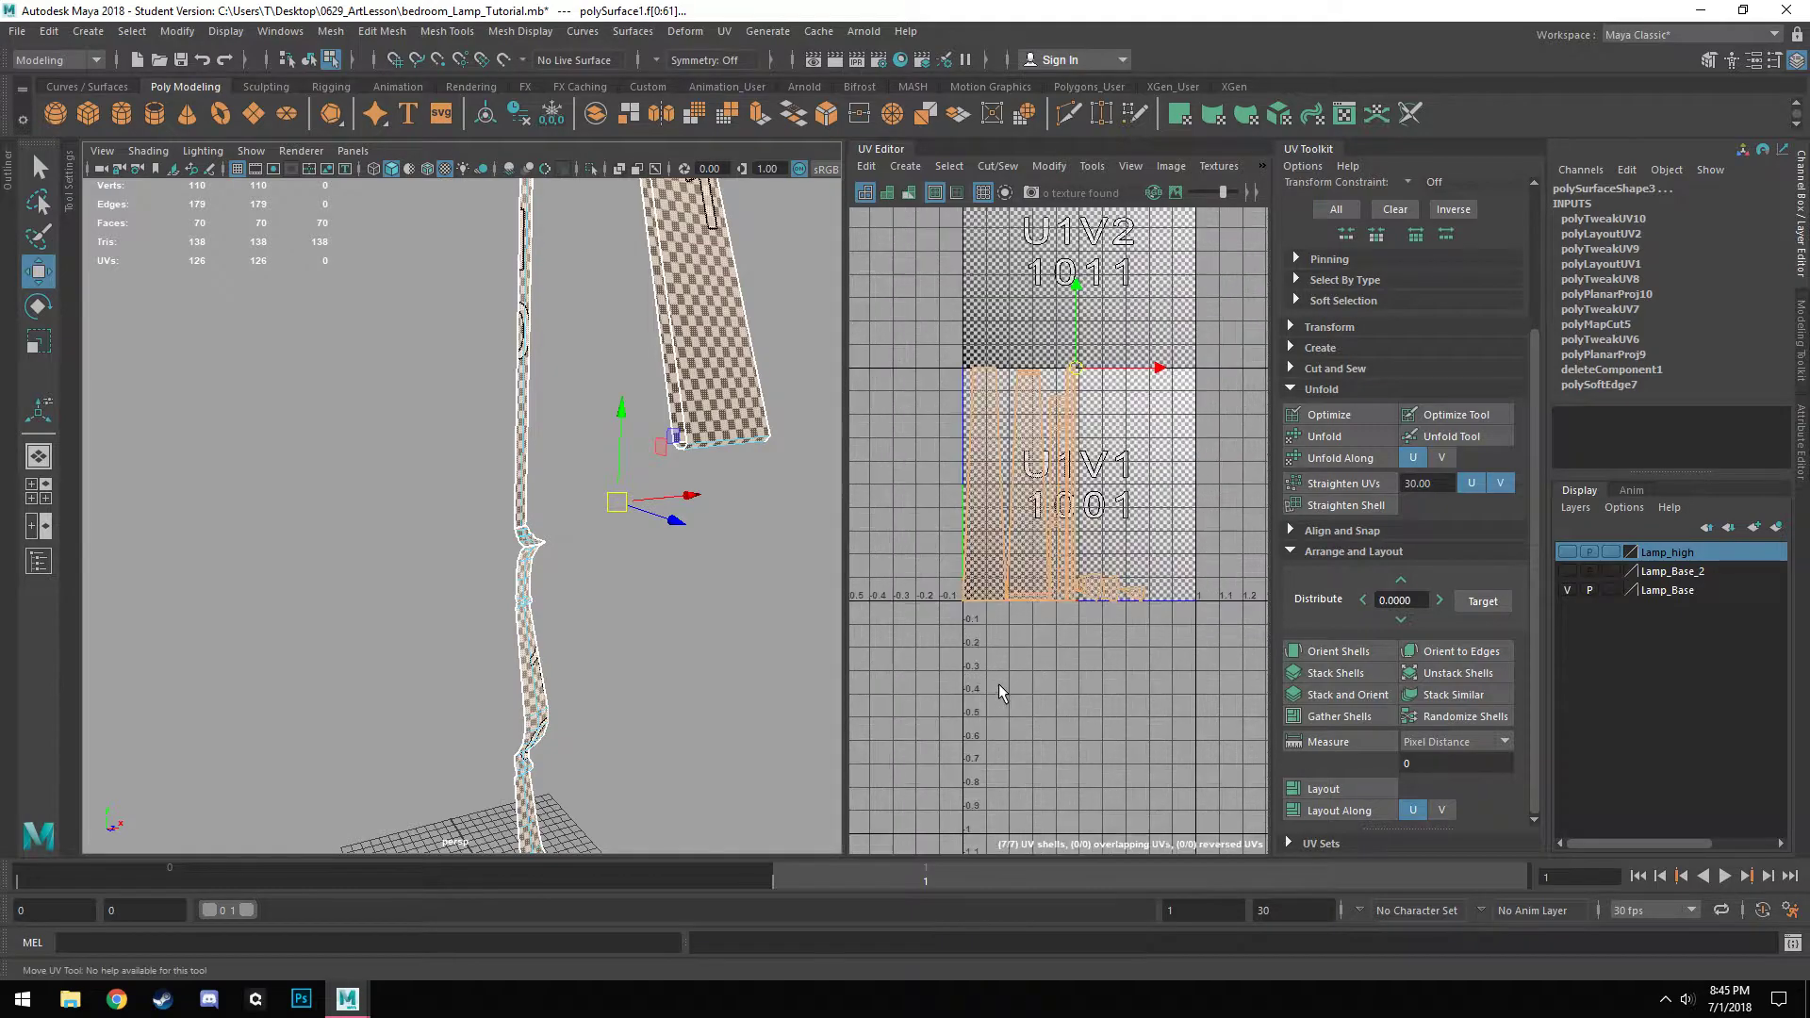
Inspect the packed UV layout and the checker pattern along the lampshade and base strips.
mouse_move(660, 665)
alt+mouse_down()
mouse_move(568, 673)
mouse_move(626, 634)
mouse_move(500, 639)
mouse_move(525, 557)
mouse_move(579, 548)
mouse_move(650, 614)
mouse_move(634, 659)
alt+mouse_up()
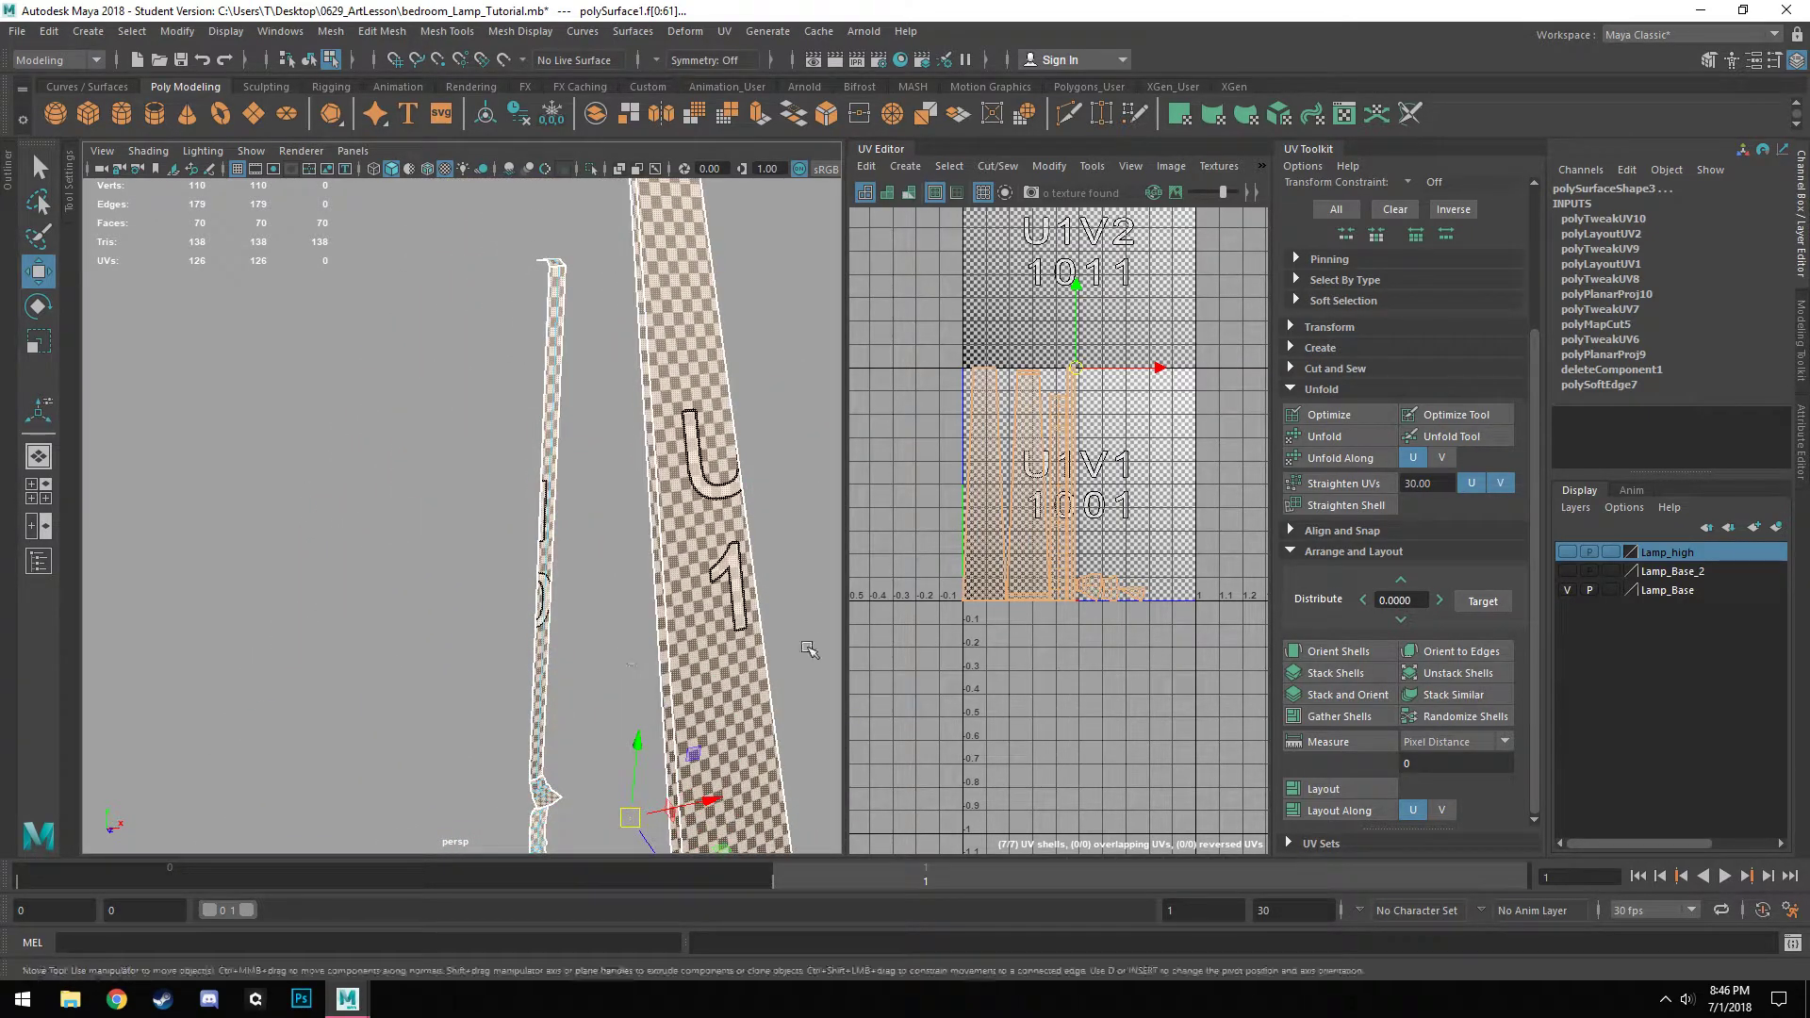
scroll(993, 651, up, 2)
alt+middle_drag(992, 649, 985, 585)
scroll(628, 630, down, 6)
alt+middle_drag(626, 636, 589, 554)
scroll(626, 608, up, 3)
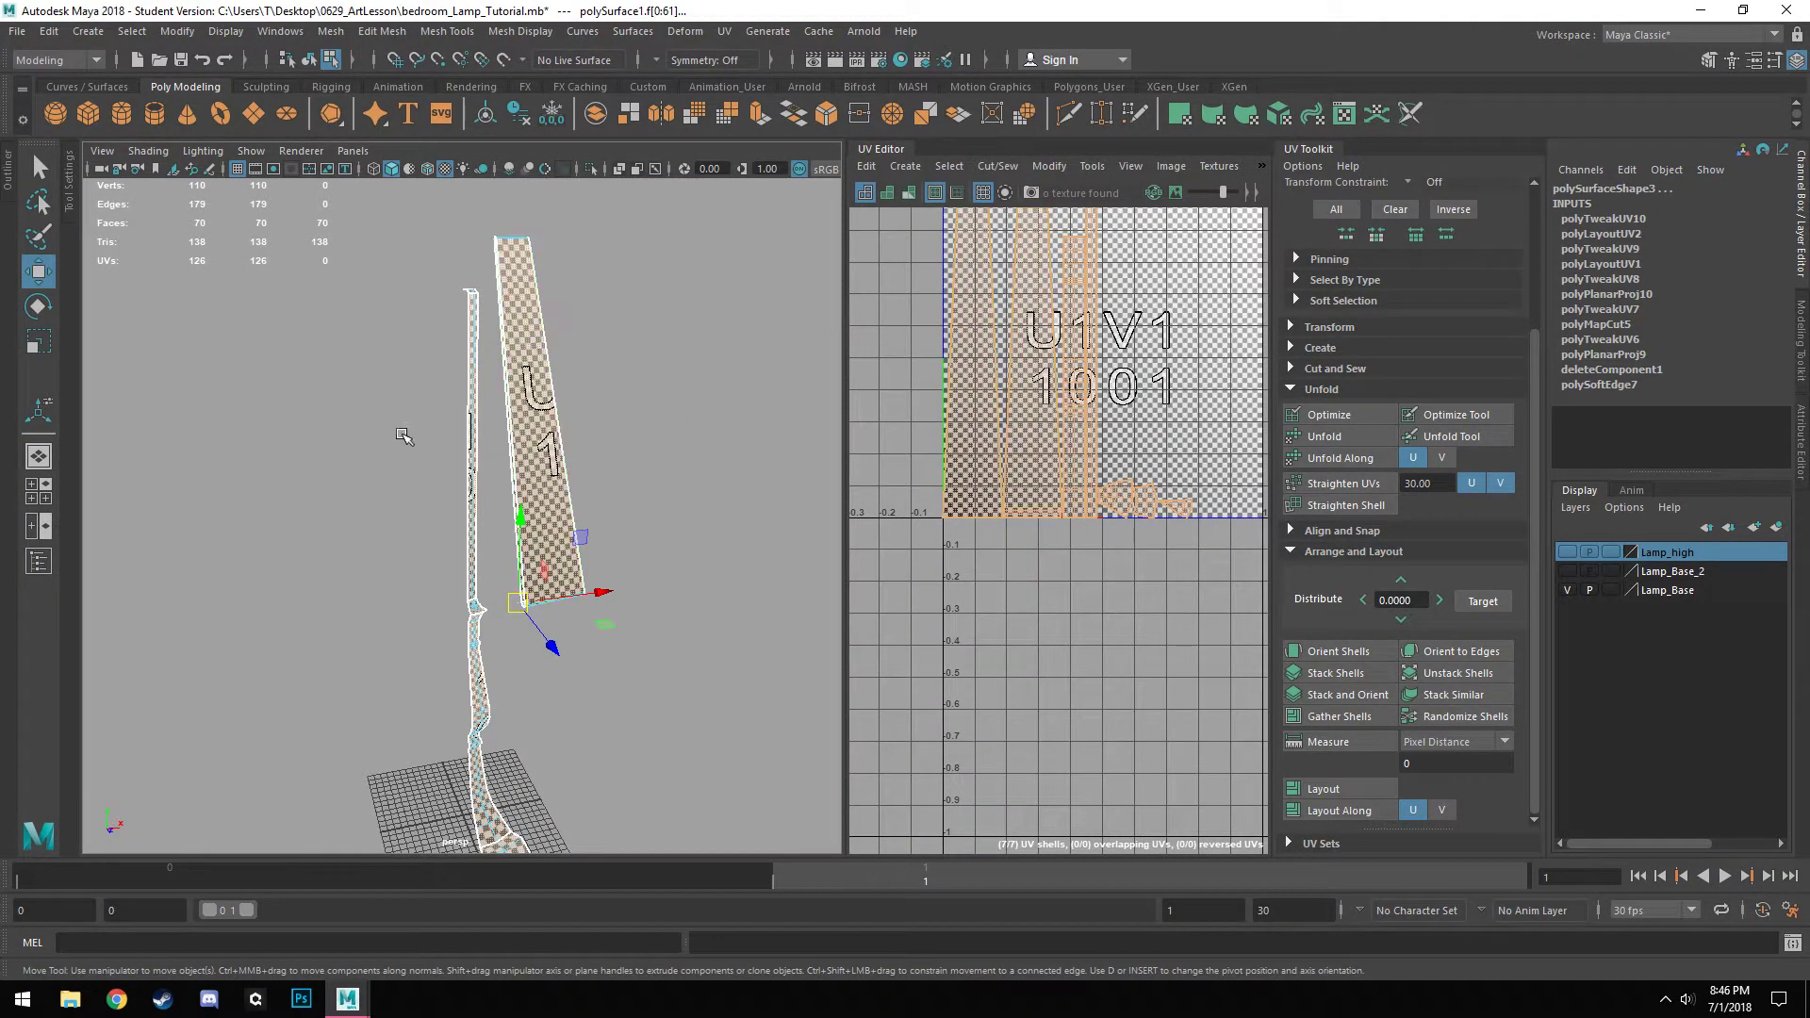
alt+drag(650, 749, 582, 690)
alt+middle_drag(581, 690, 634, 773)
scroll(562, 583, up, 5)
alt+drag(631, 764, 550, 626)
Return to object selection, duplicate the lamp base strip and set the copy's Y rotation to 36.
right_drag(479, 435, 586, 435)
click(585, 434)
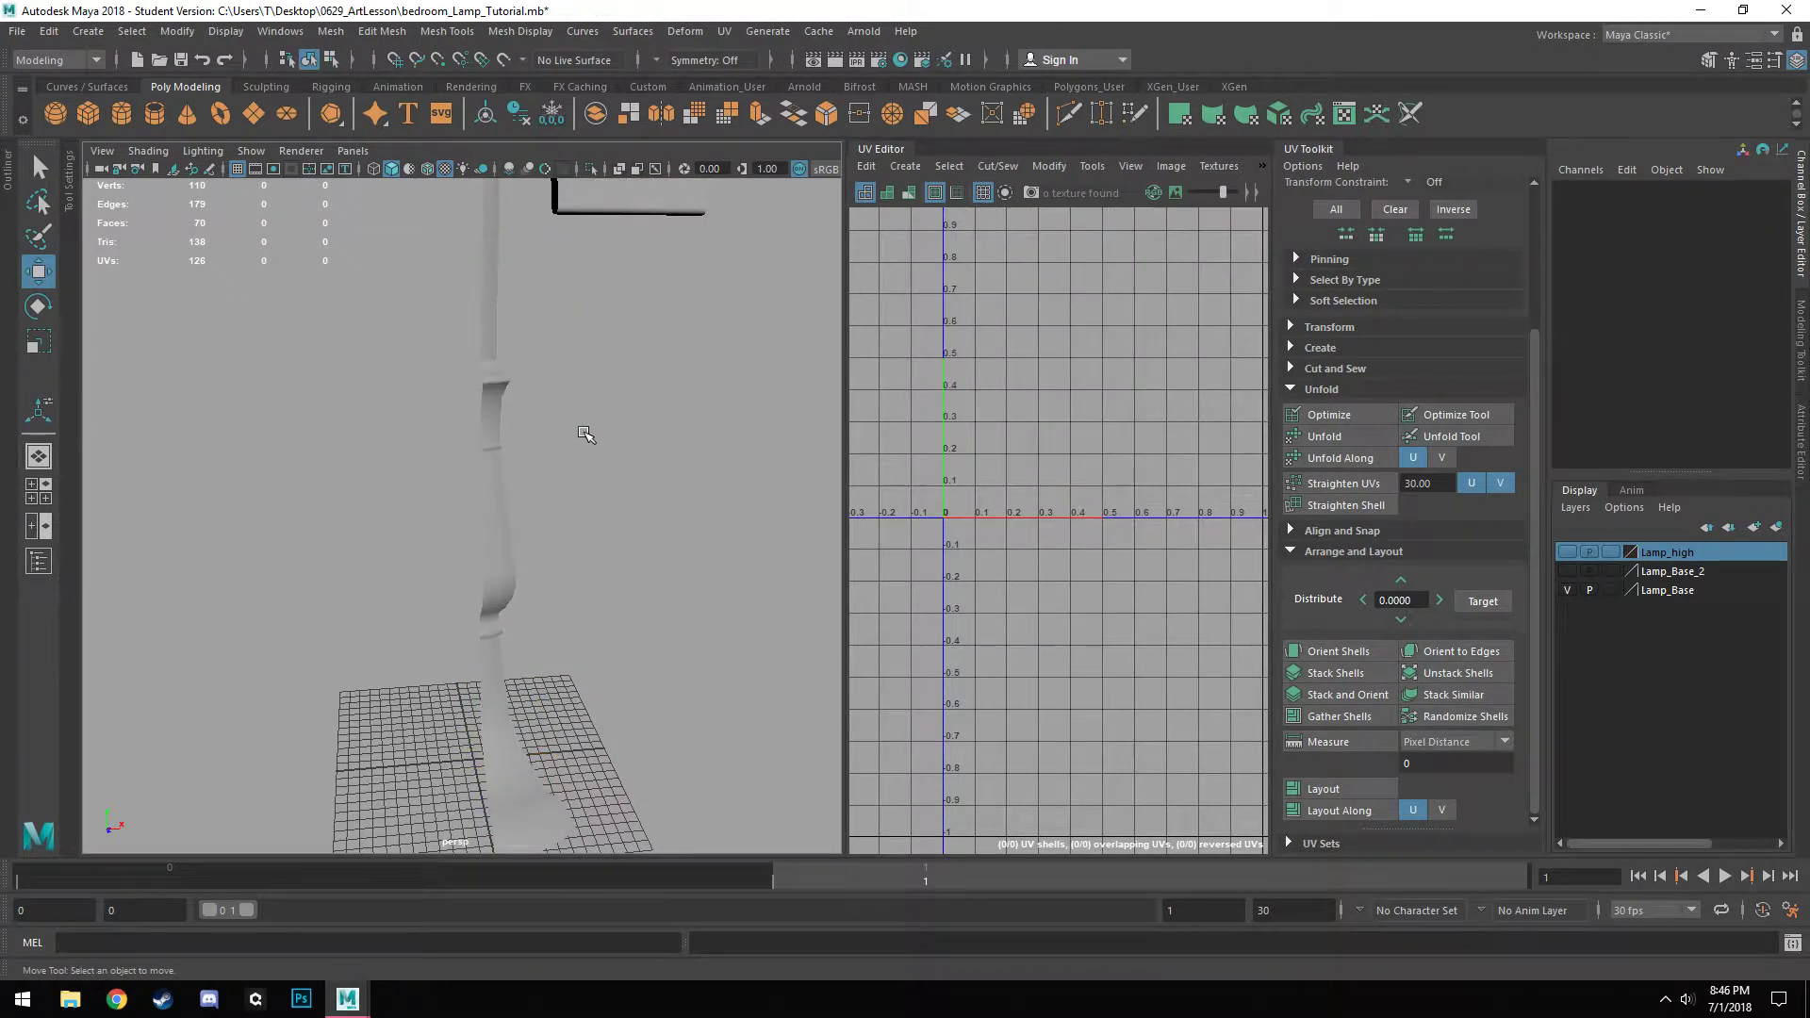
click(495, 403)
mouse_move(518, 446)
alt+middle_down()
mouse_move(638, 651)
mouse_move(575, 494)
alt+middle_up()
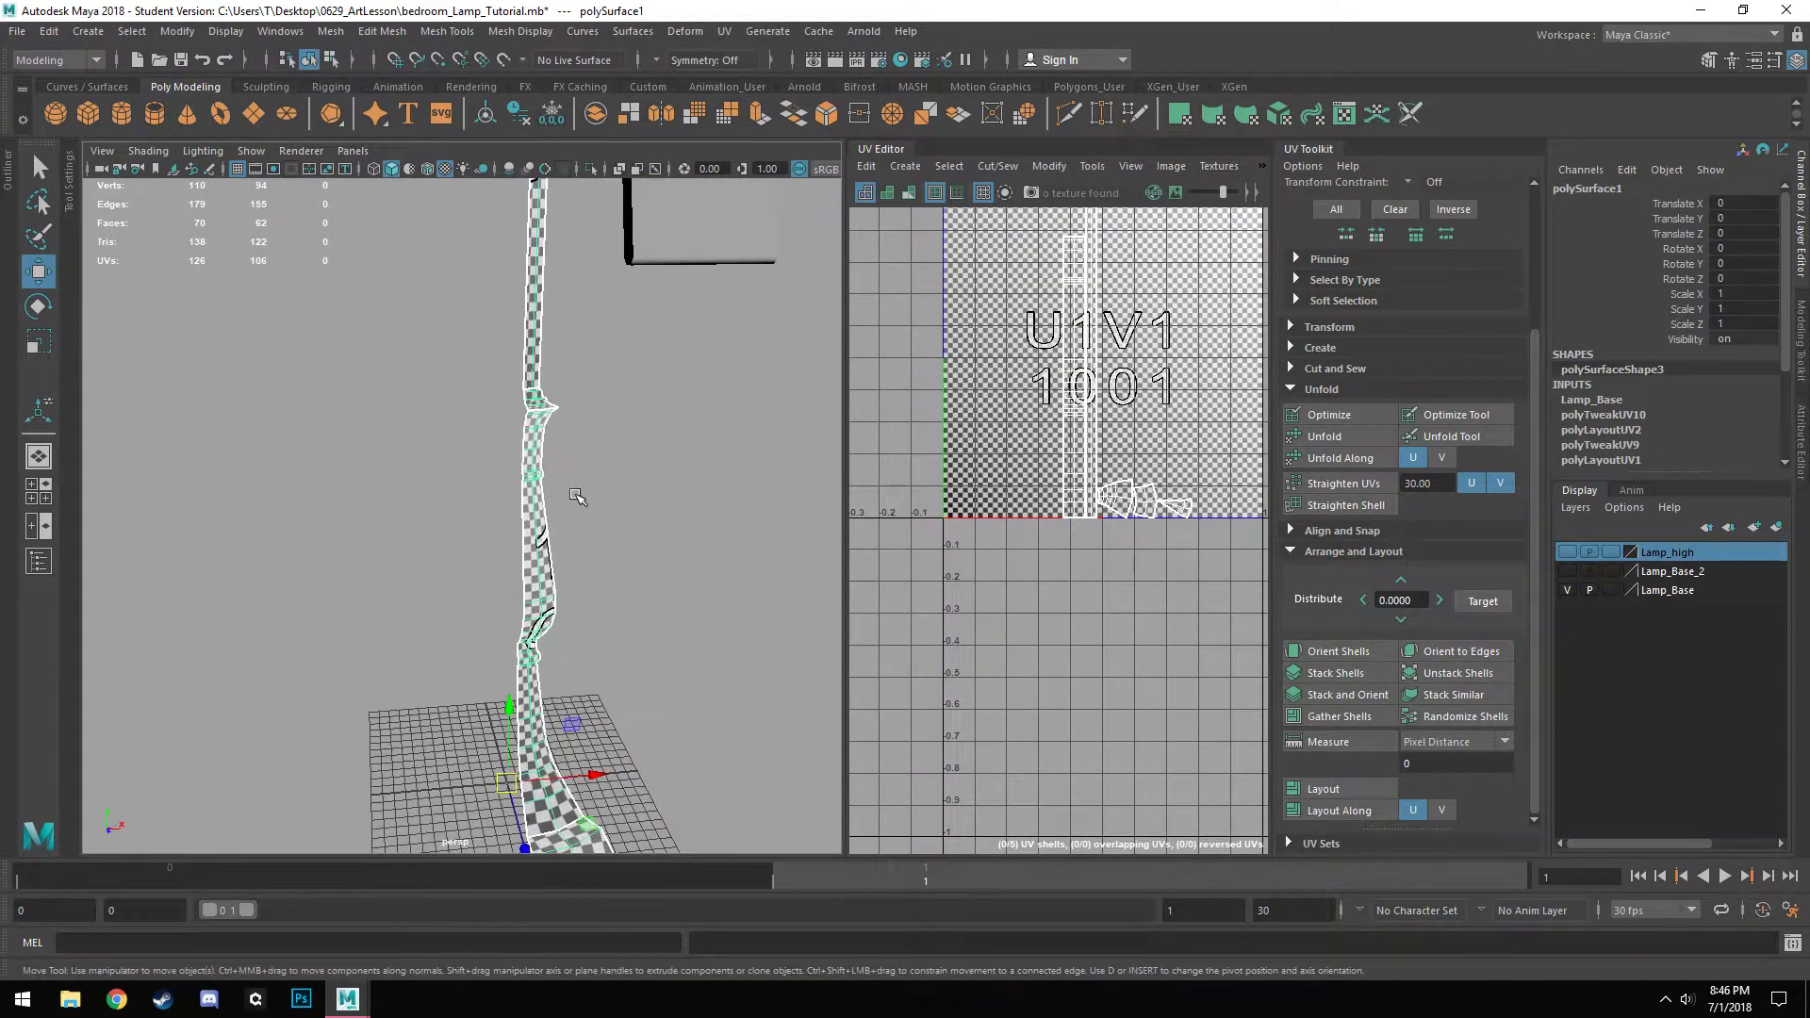
key(ctrl+d)
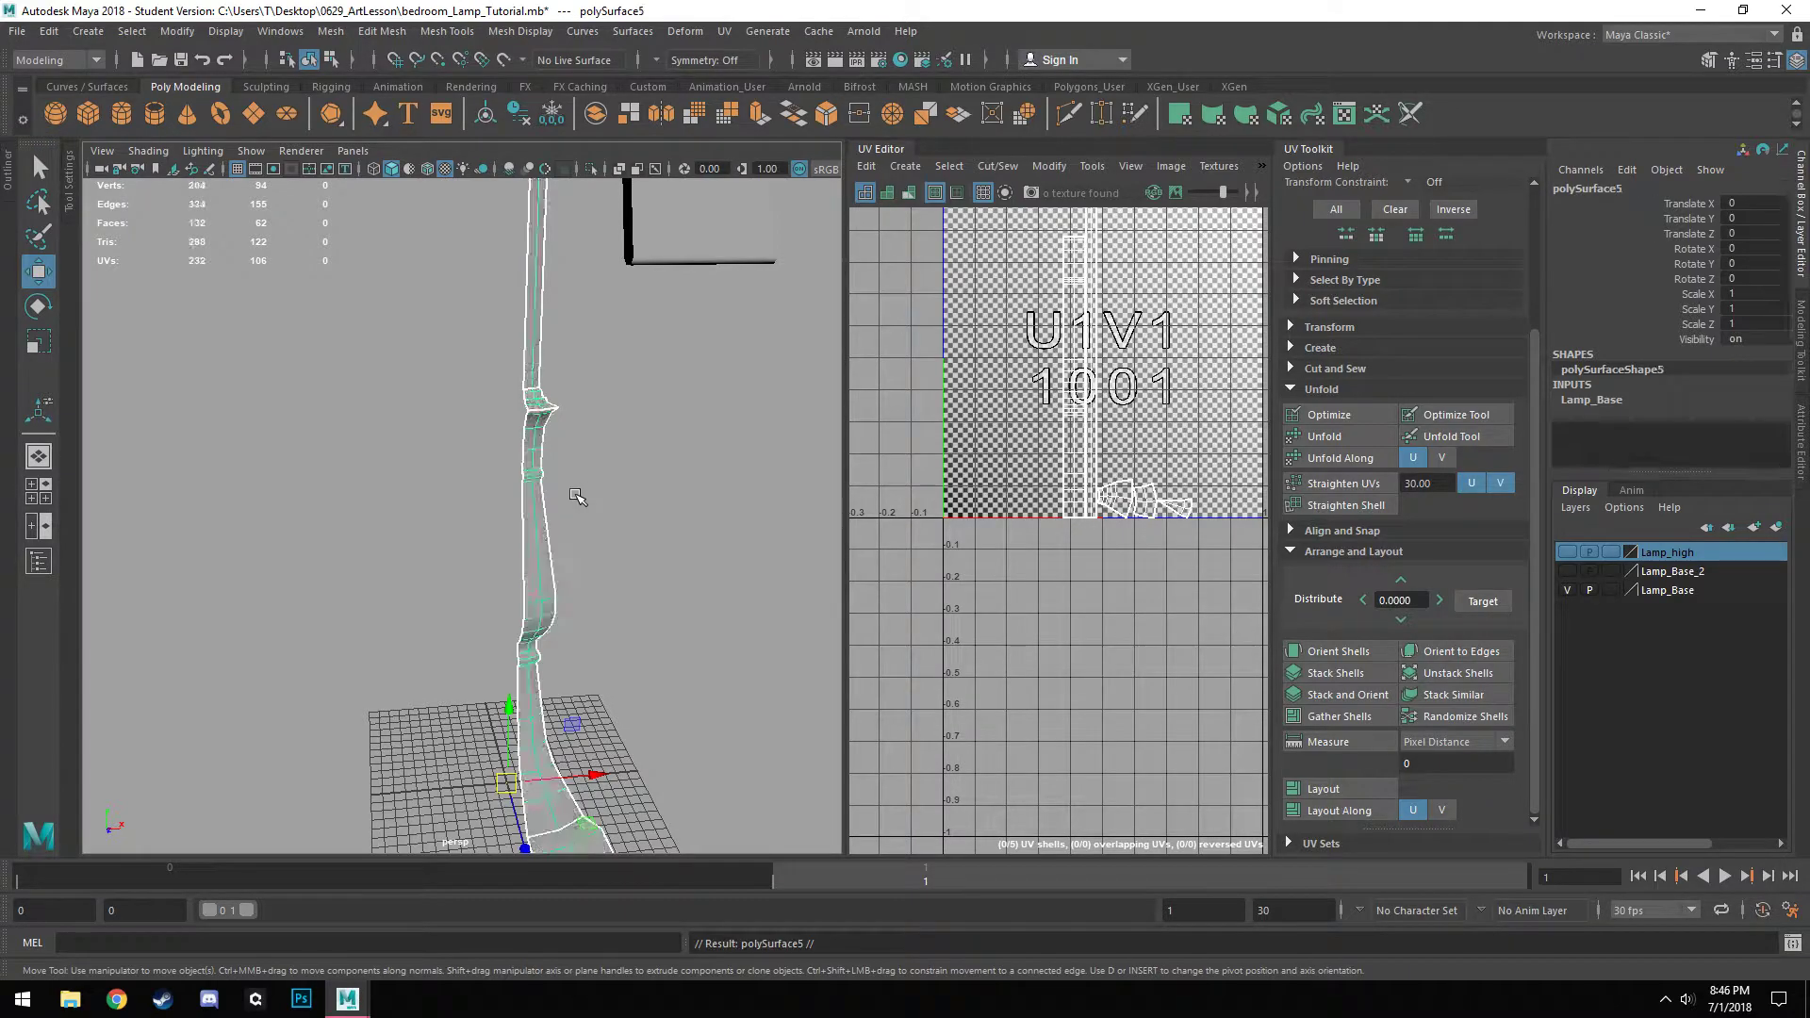
alt+middle_drag(580, 693, 443, 635)
key(e)
mouse_move(539, 695)
alt+mouse_down()
mouse_move(431, 723)
mouse_move(534, 712)
alt+mouse_up()
alt+drag(514, 345, 510, 571)
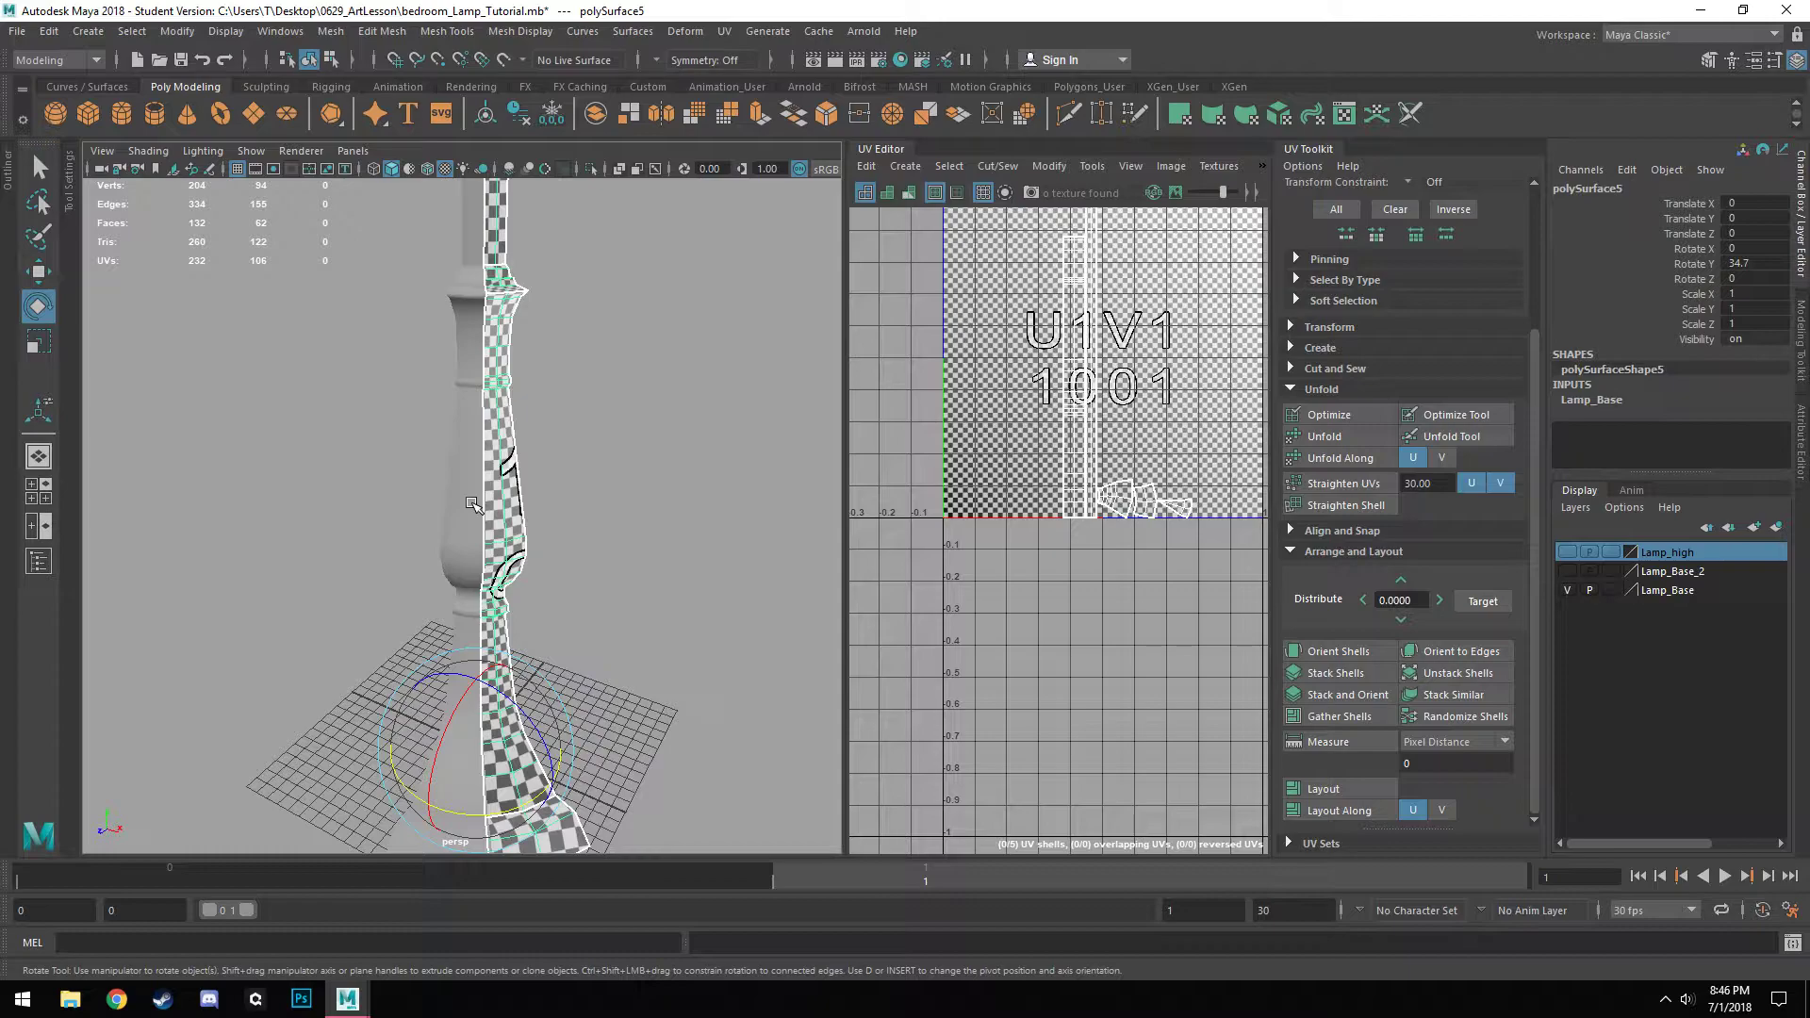
double_click(1752, 264)
key(Return)
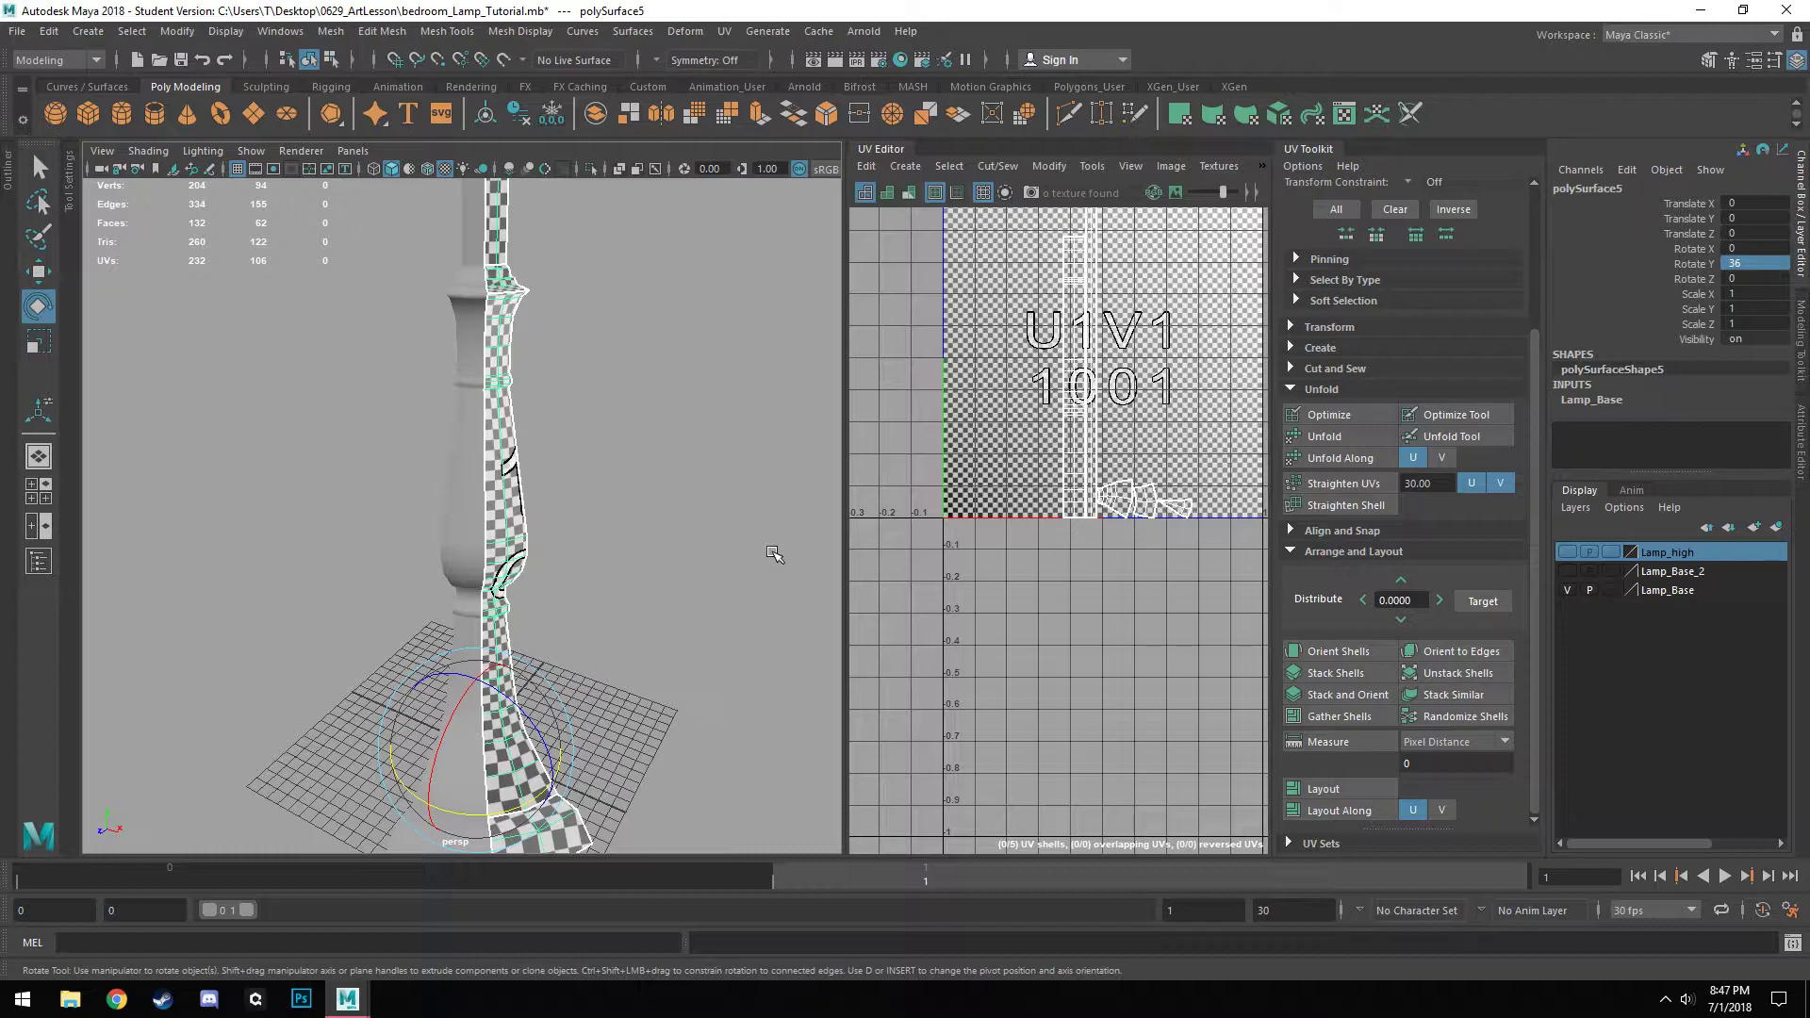
Repeat the rotated duplication of the base strip eight more times to close the full circle.
key(shift+d)
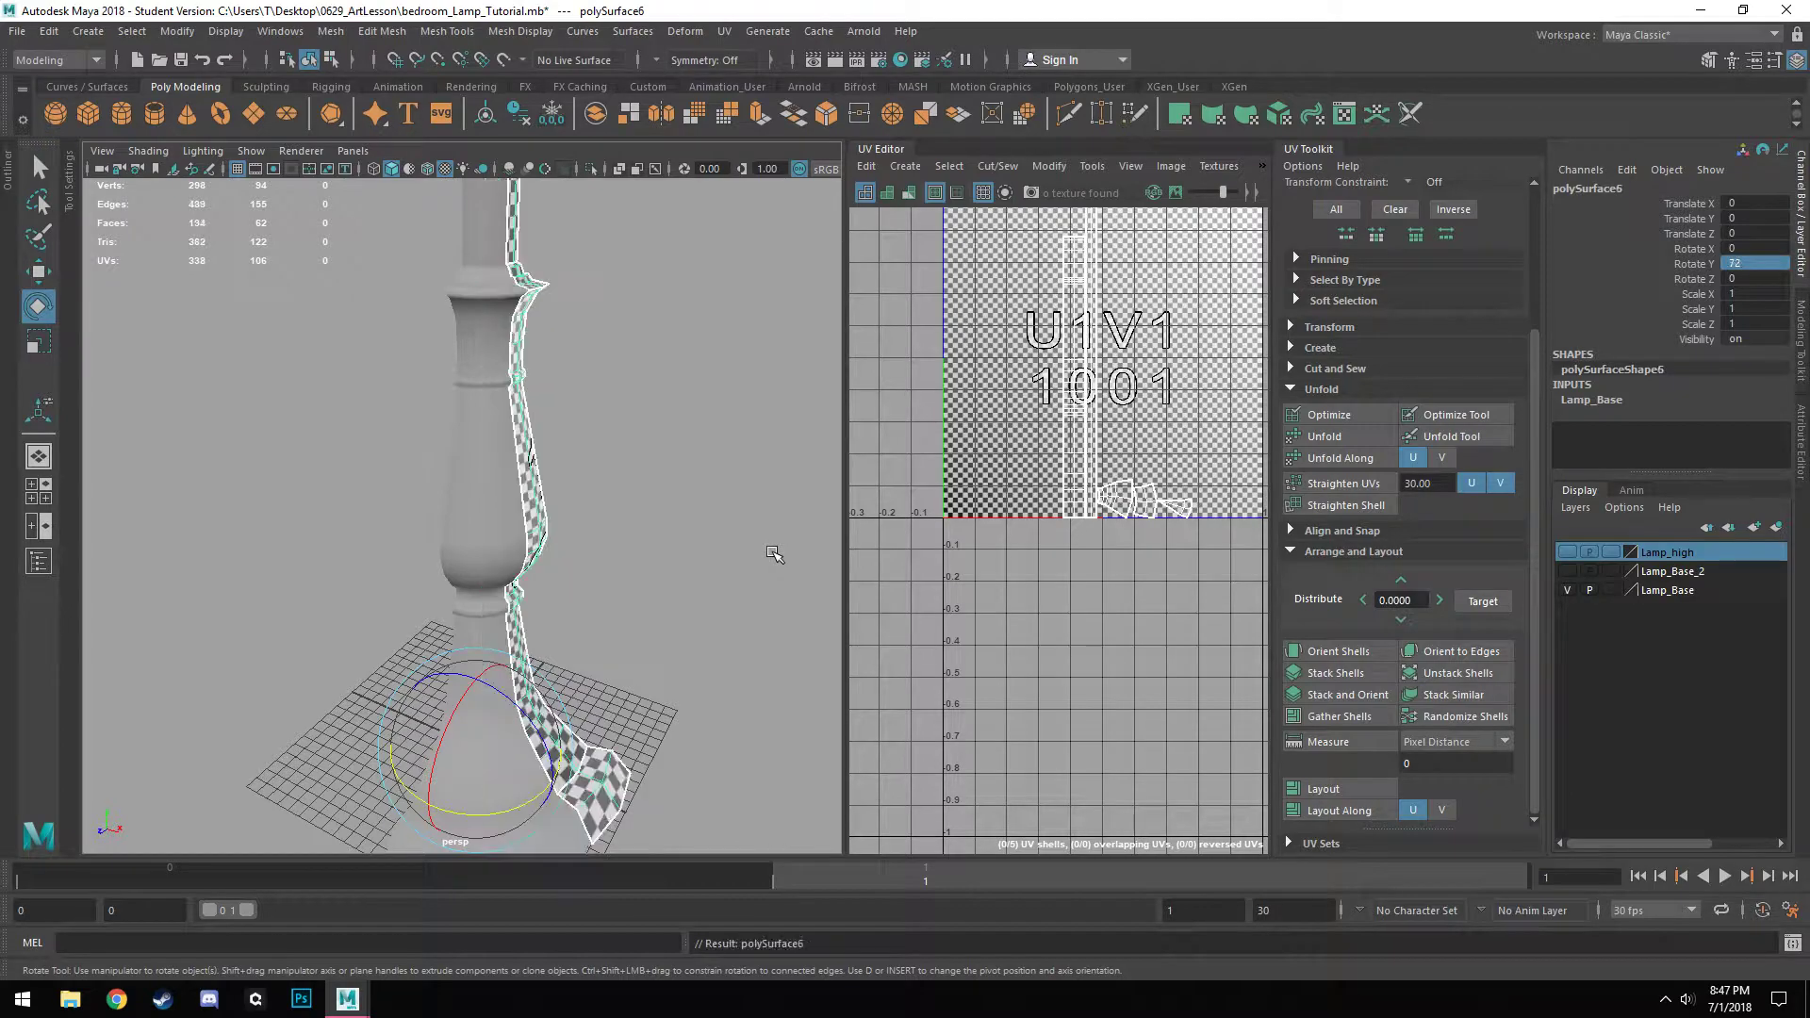
key(shift+d)
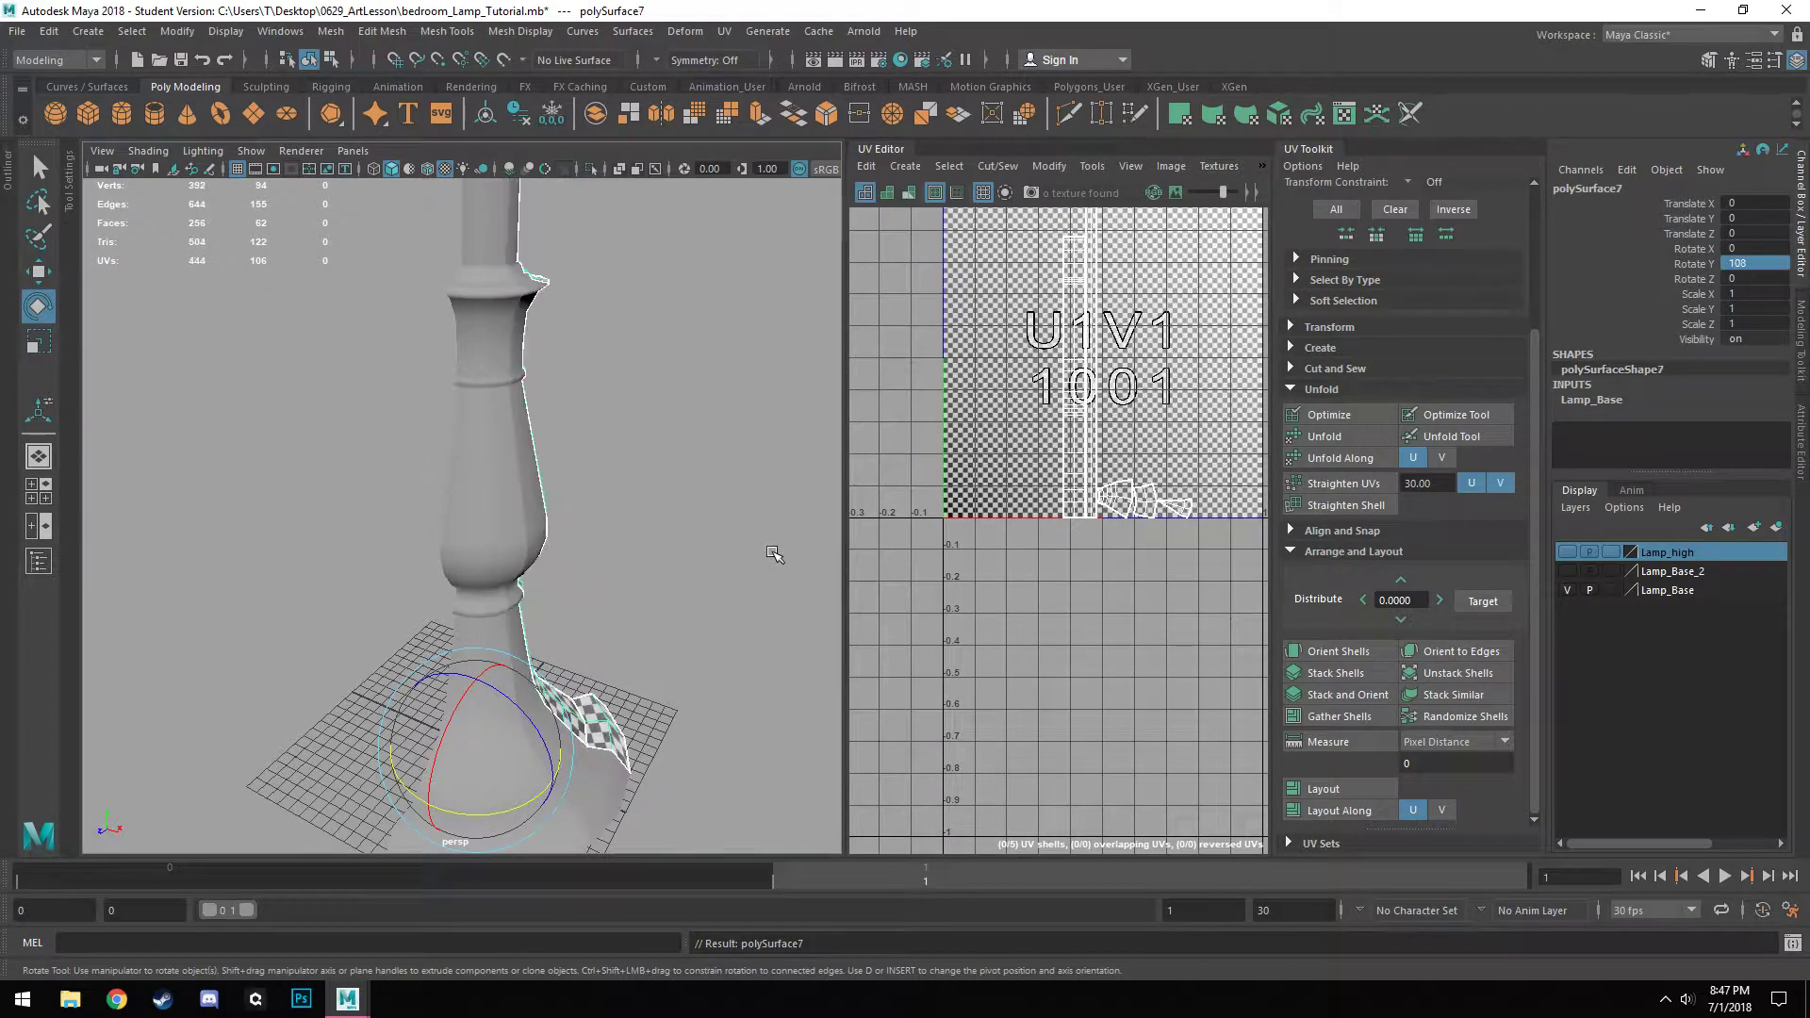
key(shift+d)
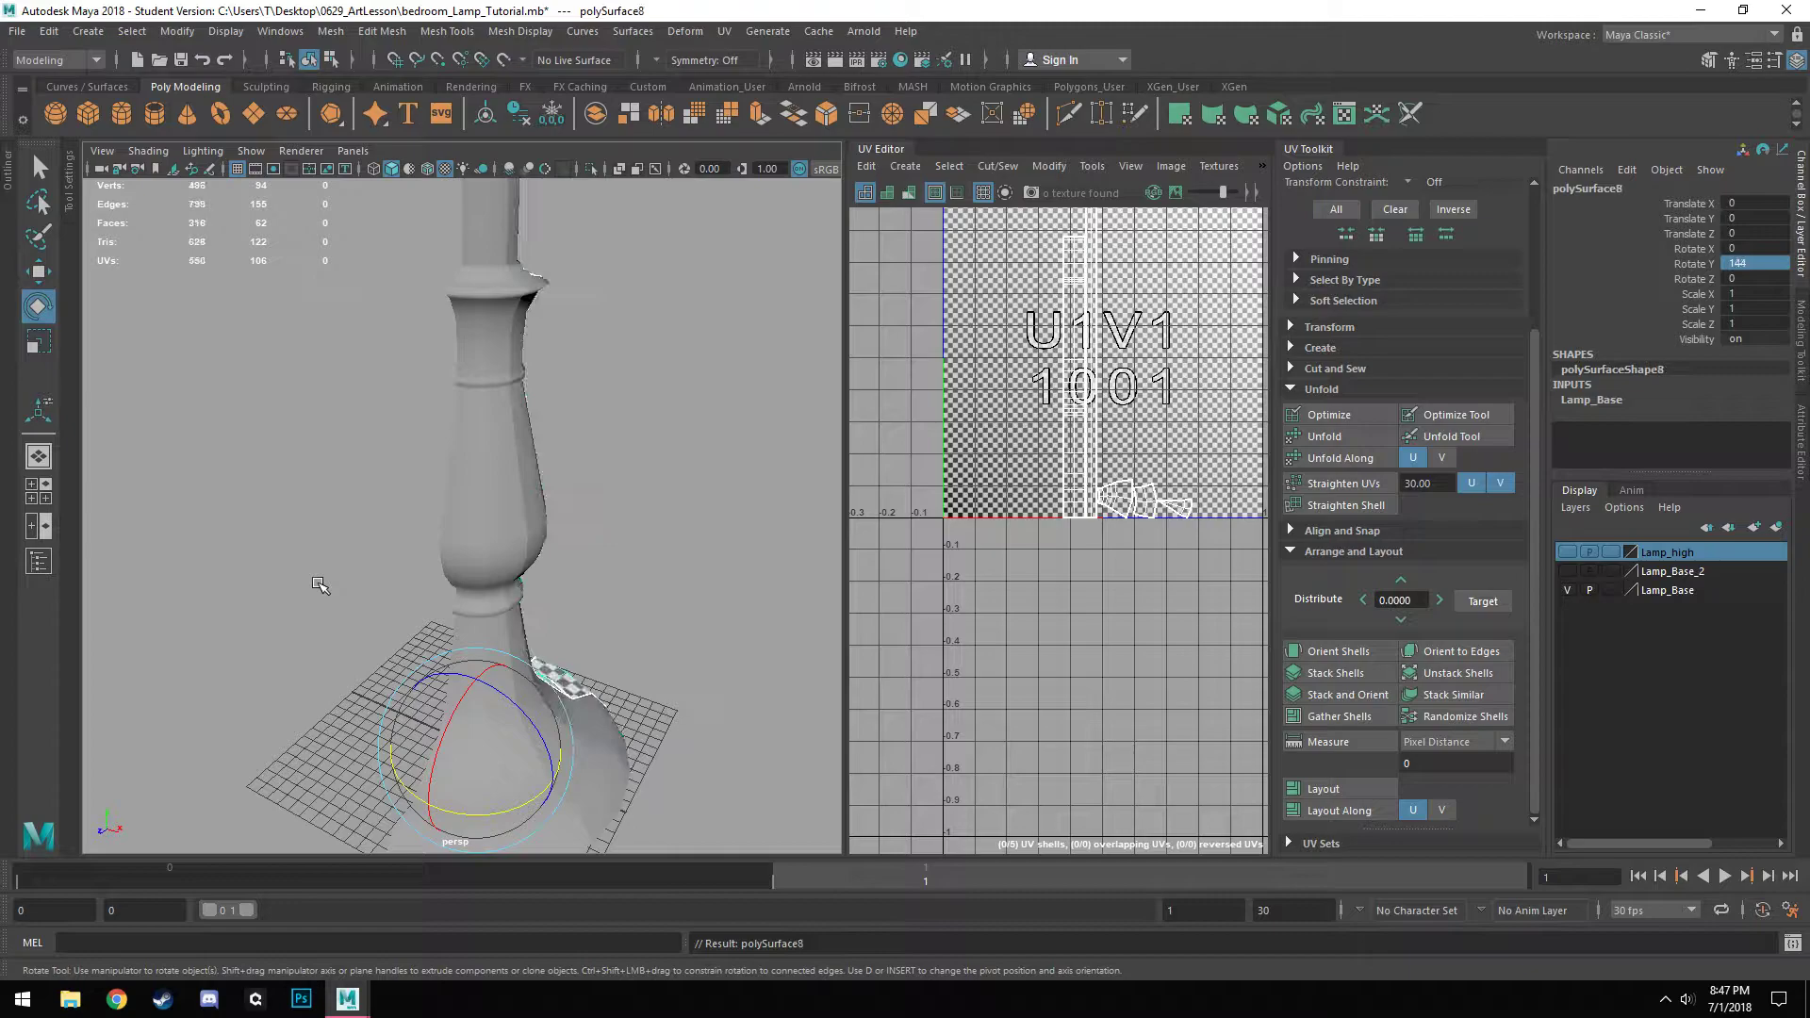
key(shift+d)
key(shift+d)
key(shift+d)
key(shift+d)
key(shift+d)
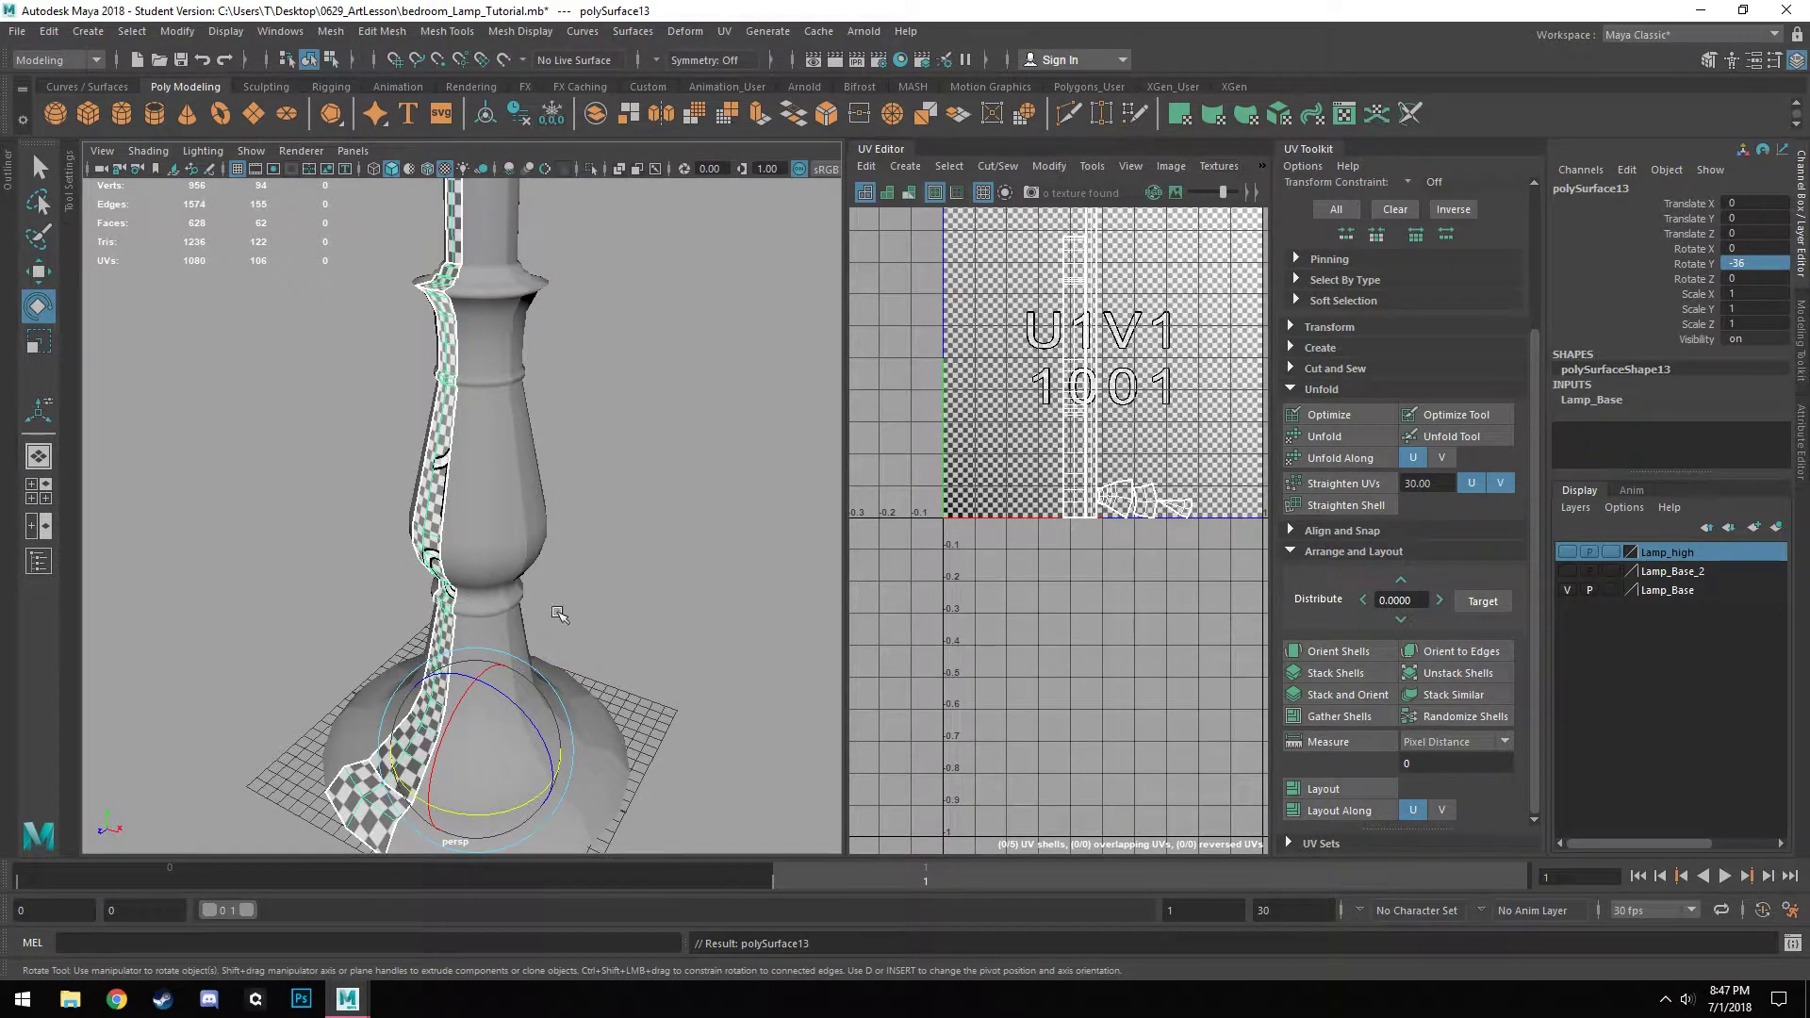
Select all the strips of the lamp base and combine them into one mesh.
alt+drag(490, 641, 590, 630)
alt+right_drag(590, 630, 508, 660)
alt+middle_drag(589, 660, 762, 483)
alt+drag(761, 483, 526, 479)
right_drag(487, 390, 549, 356)
click(625, 391)
drag(642, 410, 294, 455)
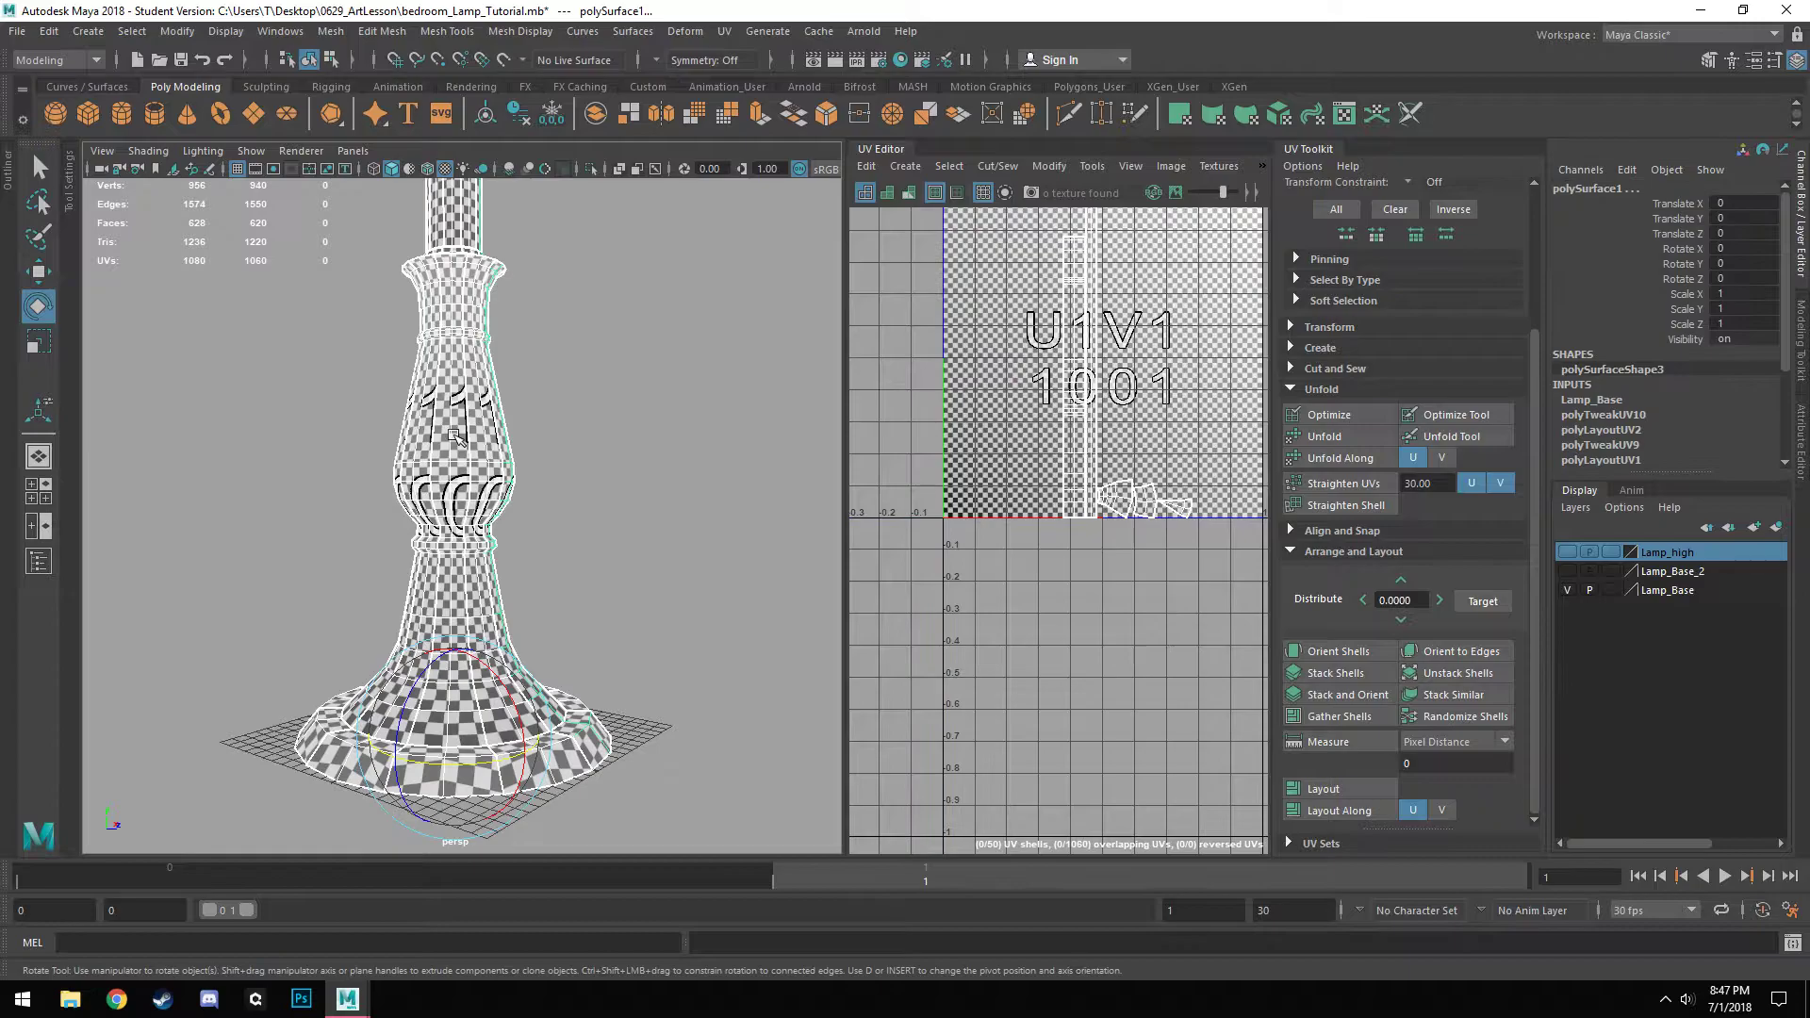
alt+middle_drag(466, 457, 577, 608)
alt+drag(577, 608, 530, 620)
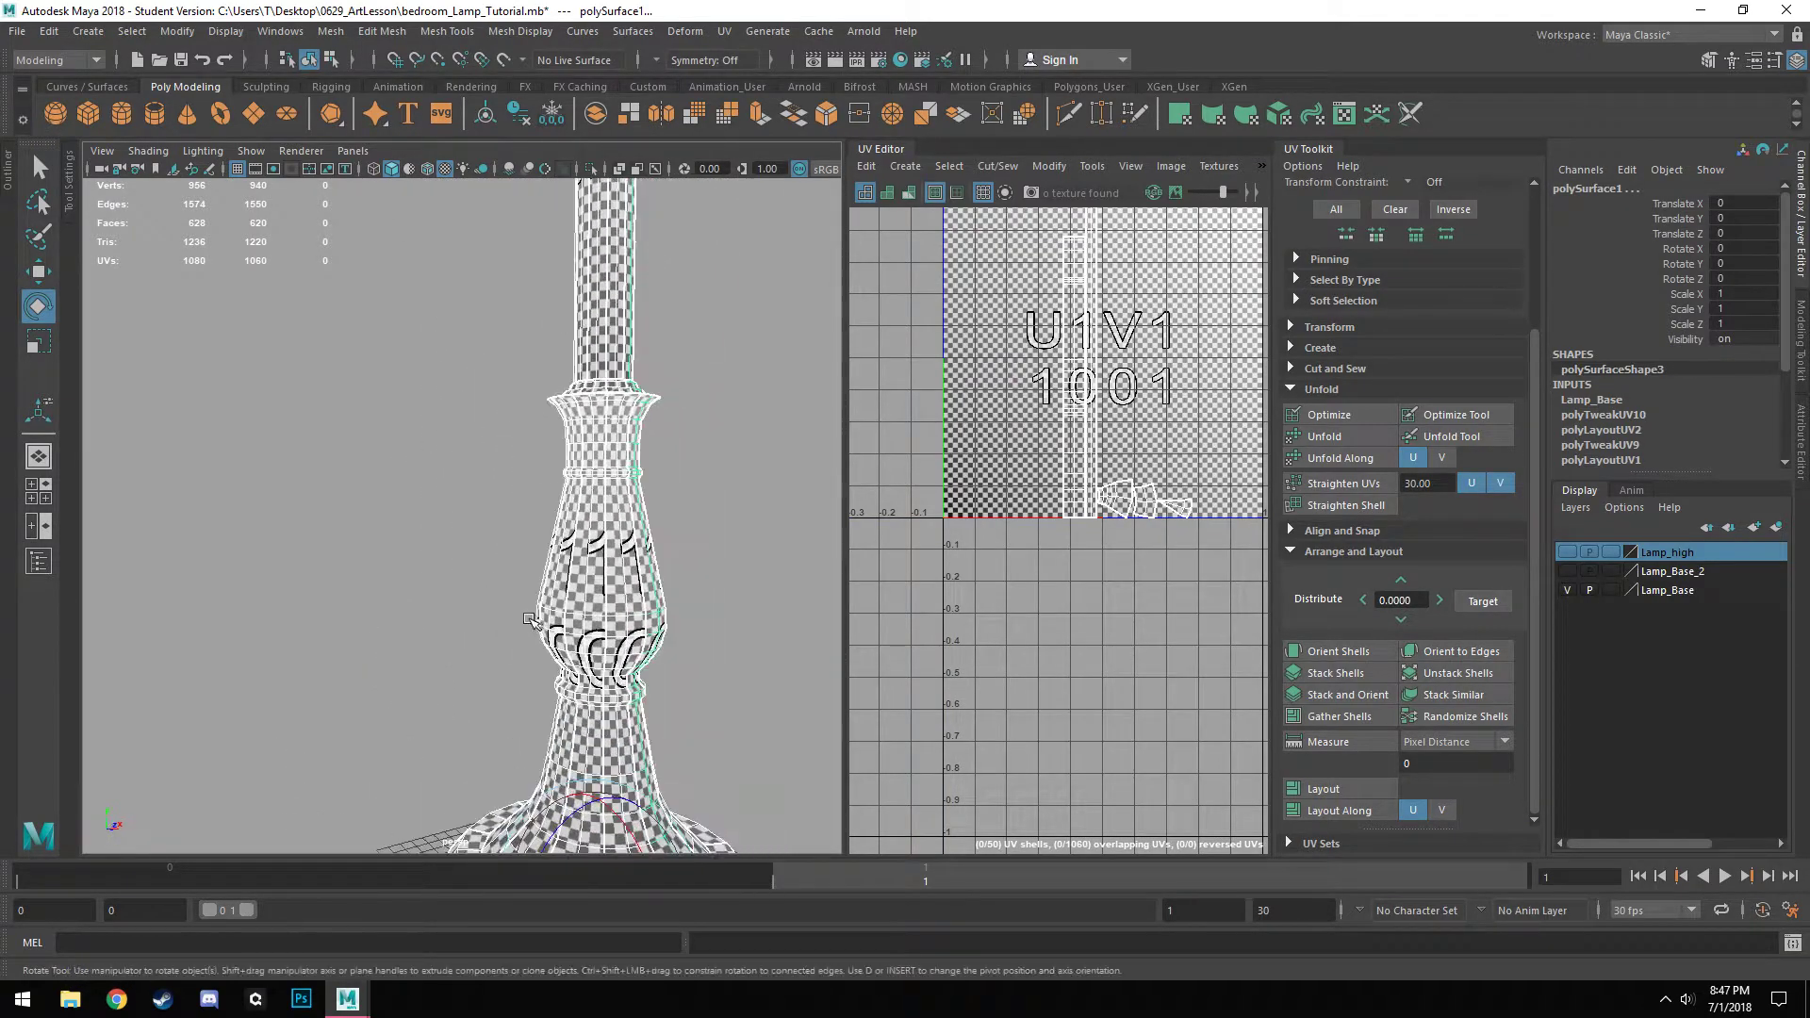
click(331, 31)
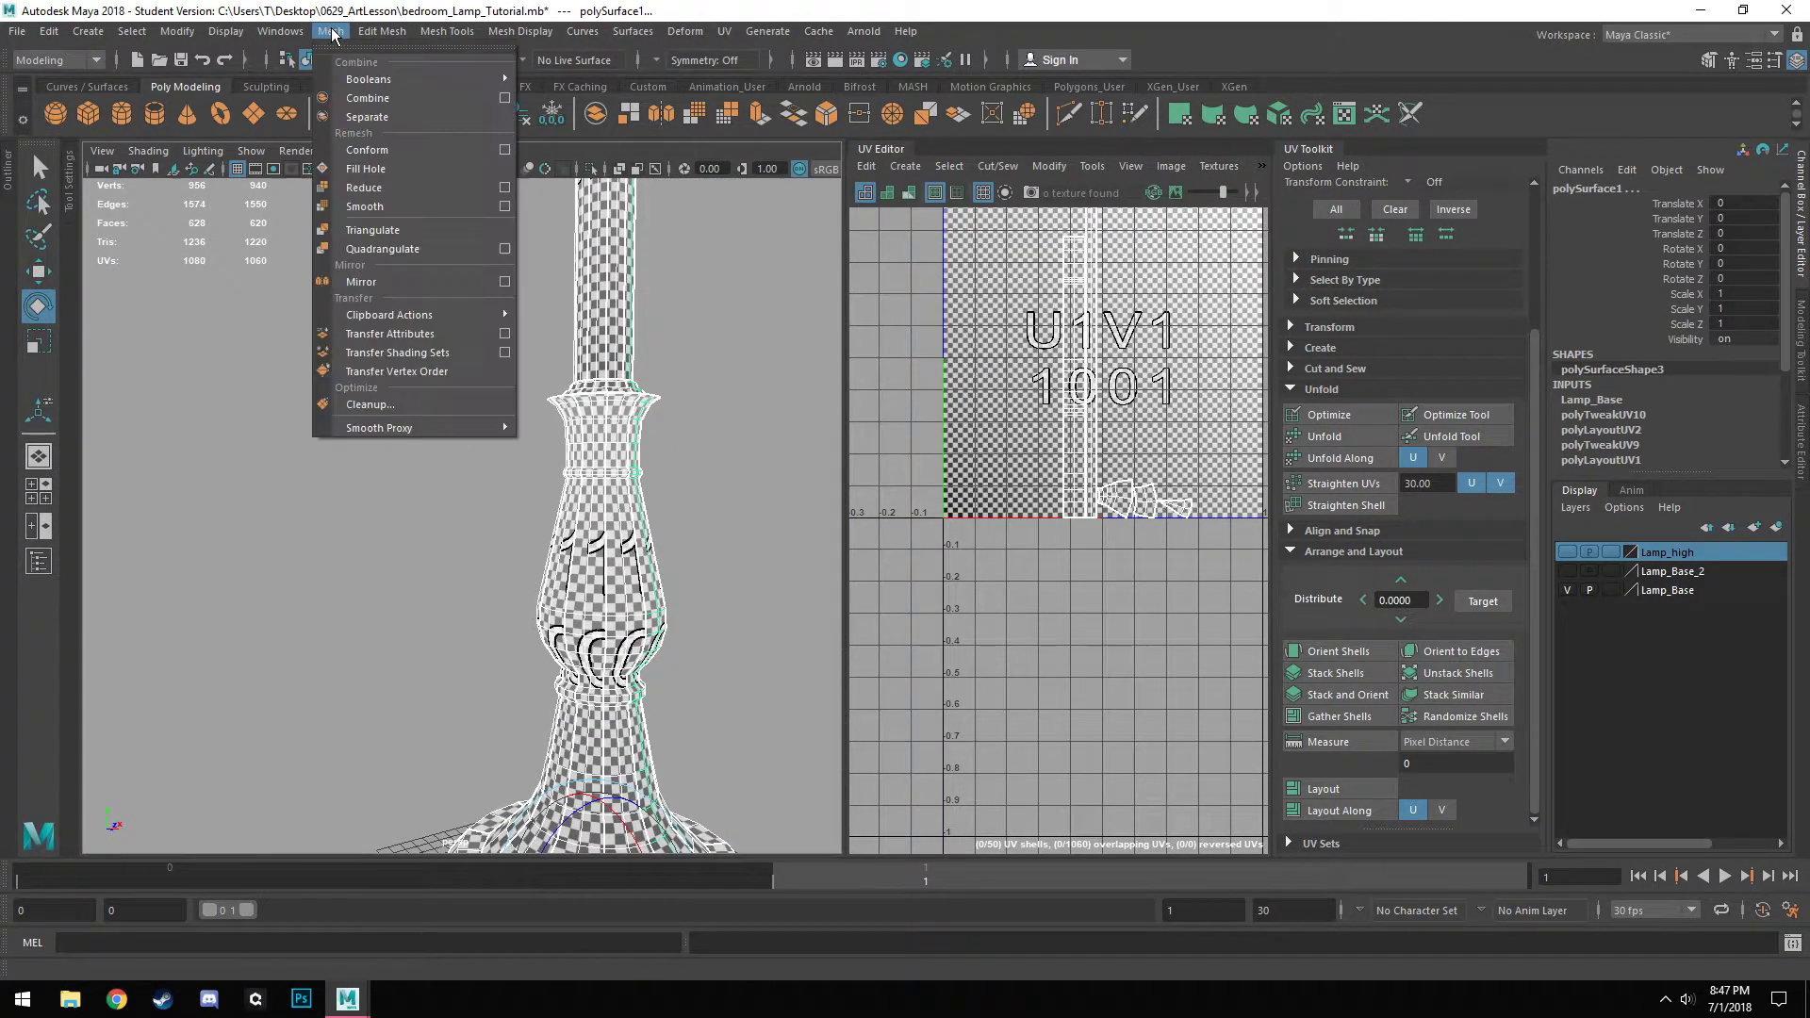
click(374, 98)
alt+right_drag(726, 571, 670, 562)
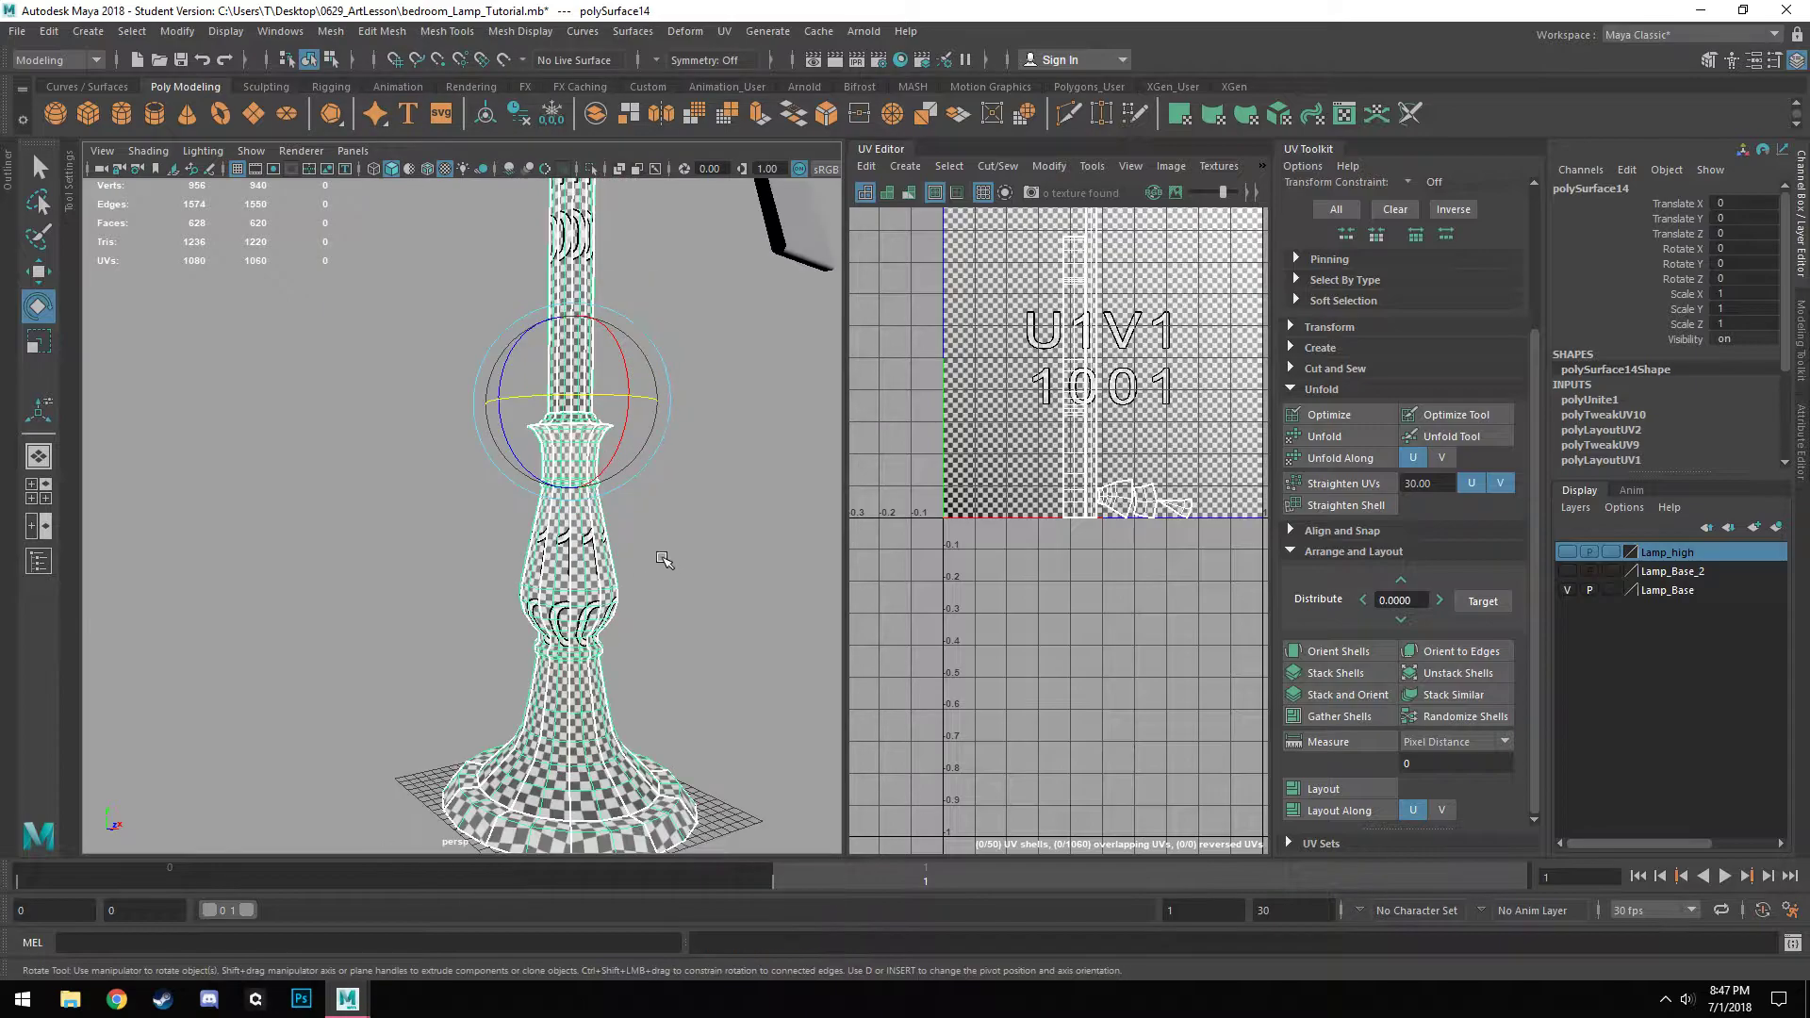
Select the combined base's stacked UV shells as faces and inspect the coverage around the lamp.
alt+middle_drag(670, 562, 570, 454)
scroll(578, 540, up, 8)
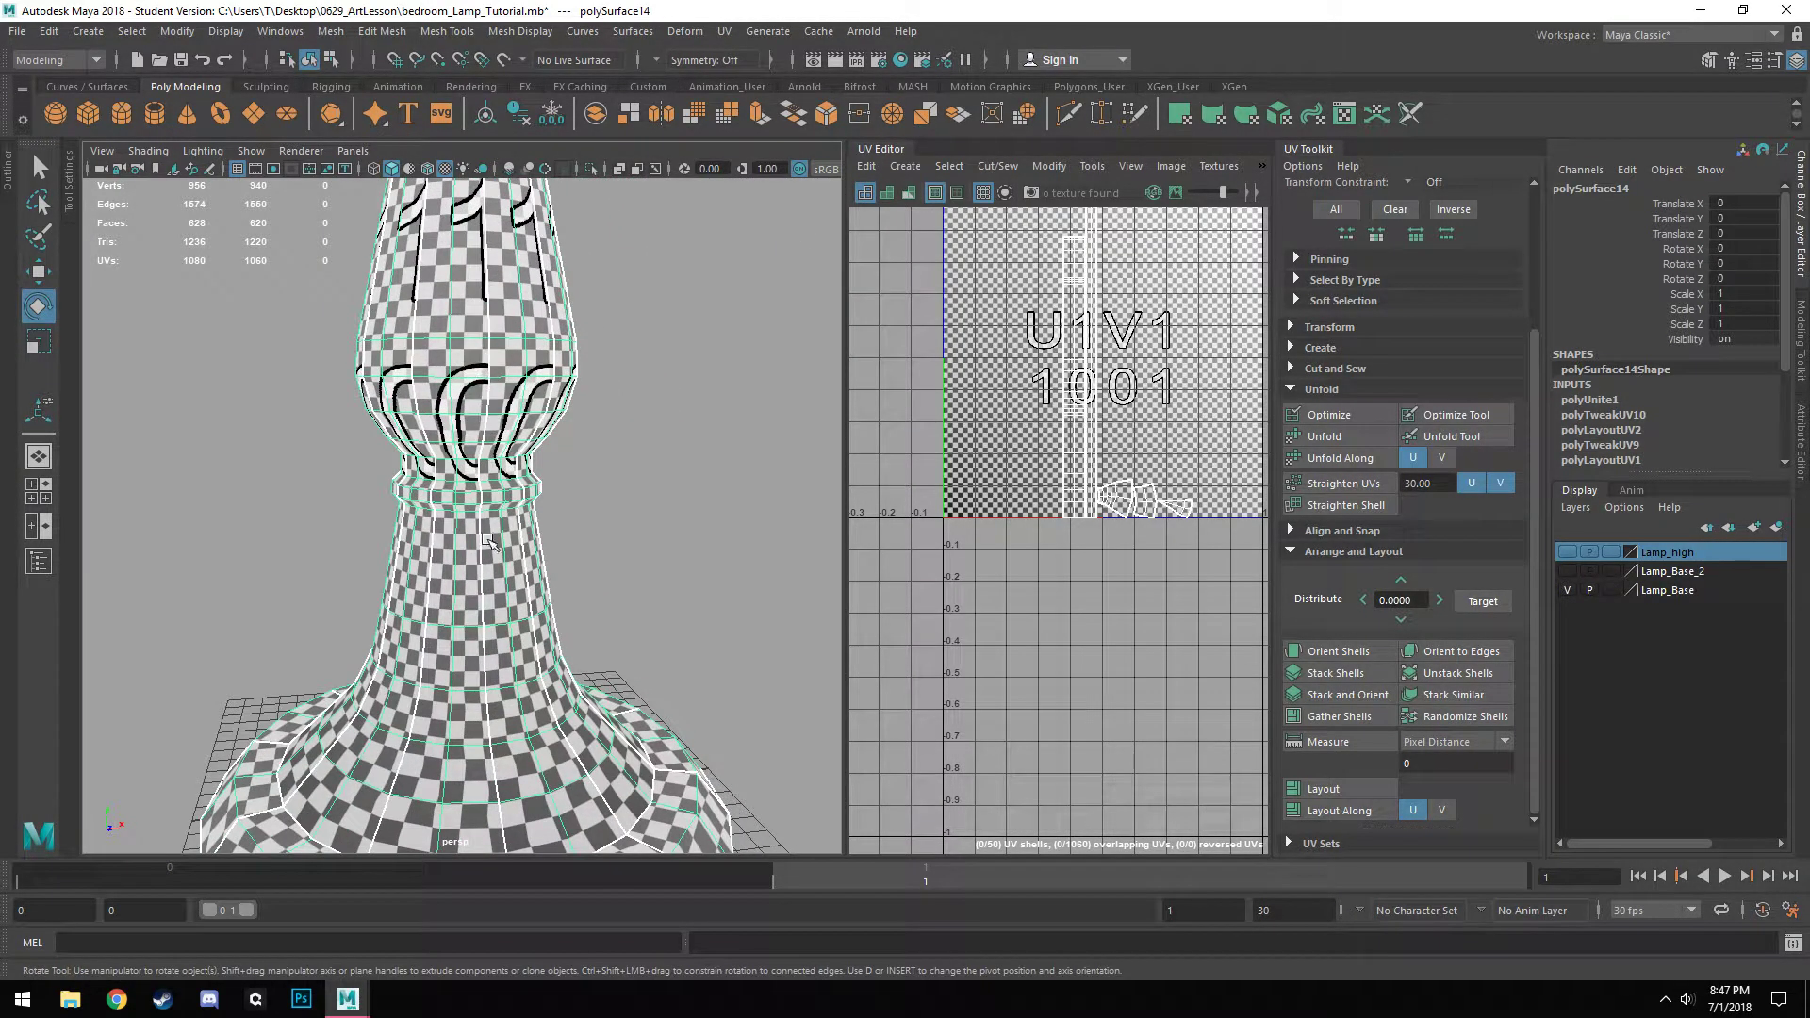
scroll(629, 689, down, 6)
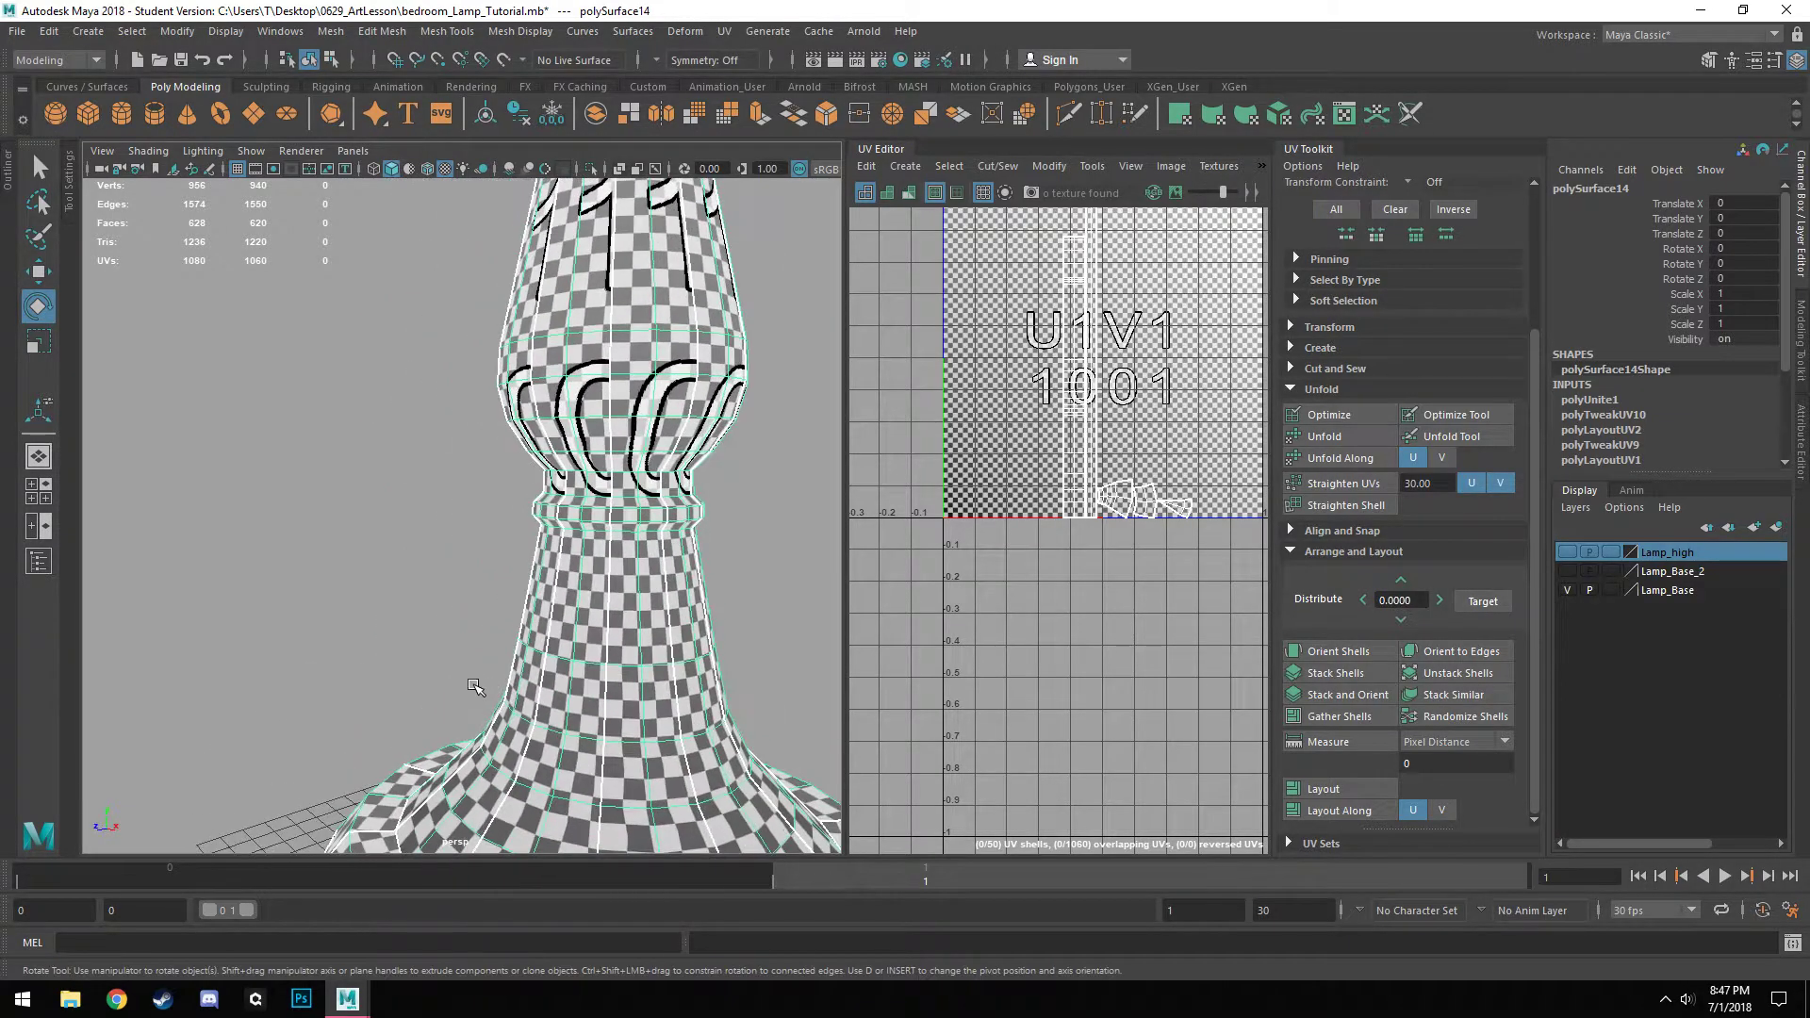
right_drag(1075, 355, 1077, 387)
click(1027, 583)
drag(1212, 579, 1048, 300)
scroll(555, 570, down, 3)
alt+drag(552, 571, 85, 608)
alt+drag(510, 658, 378, 665)
alt+drag(564, 657, 717, 622)
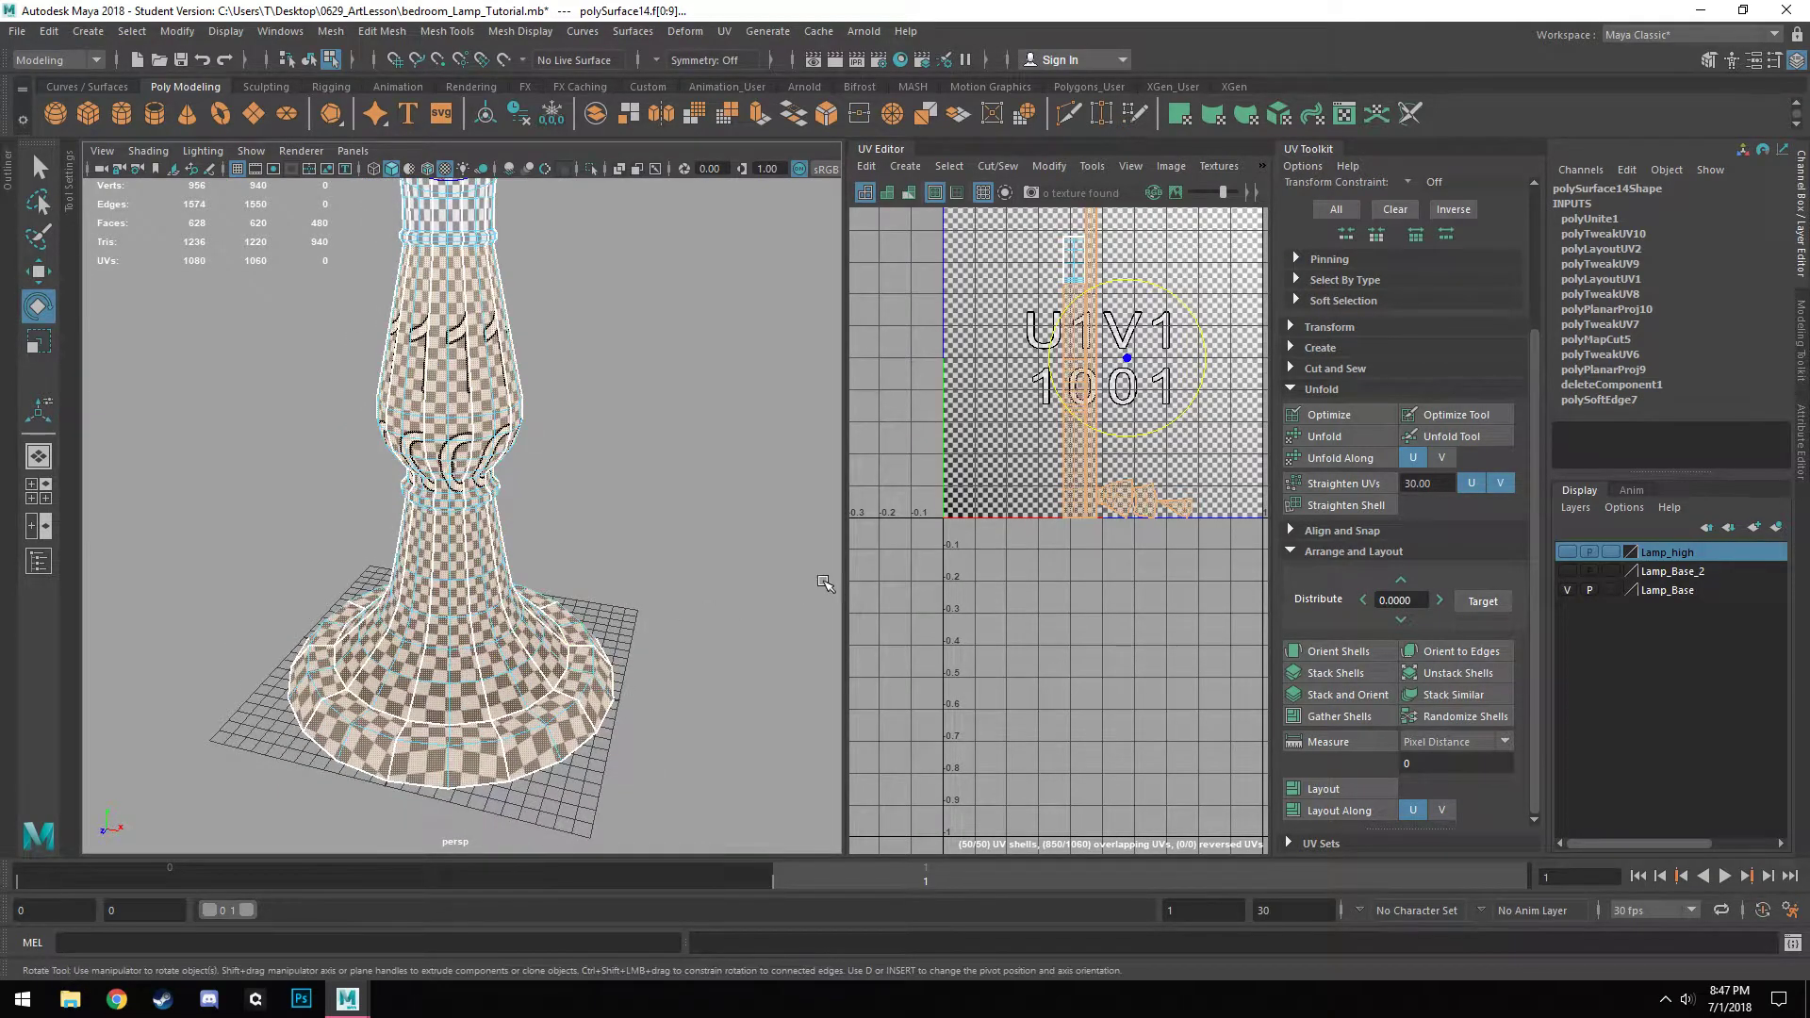
Select matching faces around the lamp base's neck to compare how the strips share the same UV space.
scroll(1075, 373, up, 5)
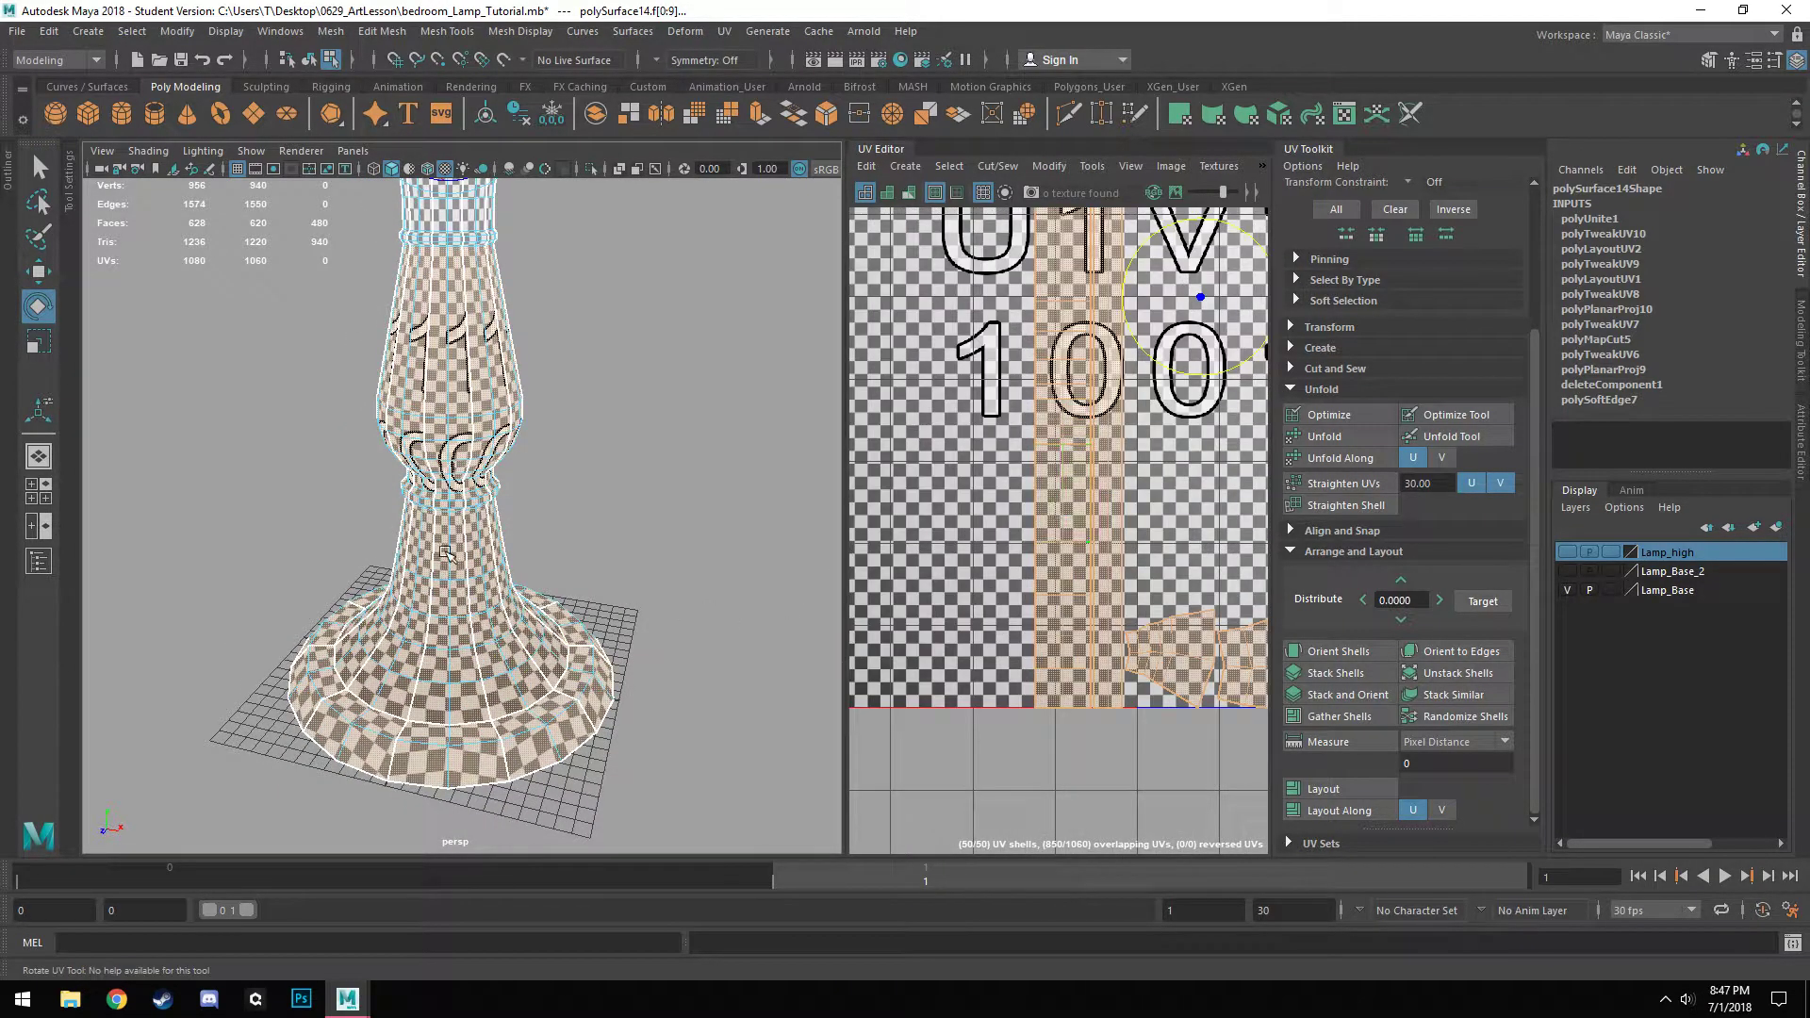
click(446, 556)
scroll(446, 556, up, 4)
key(w)
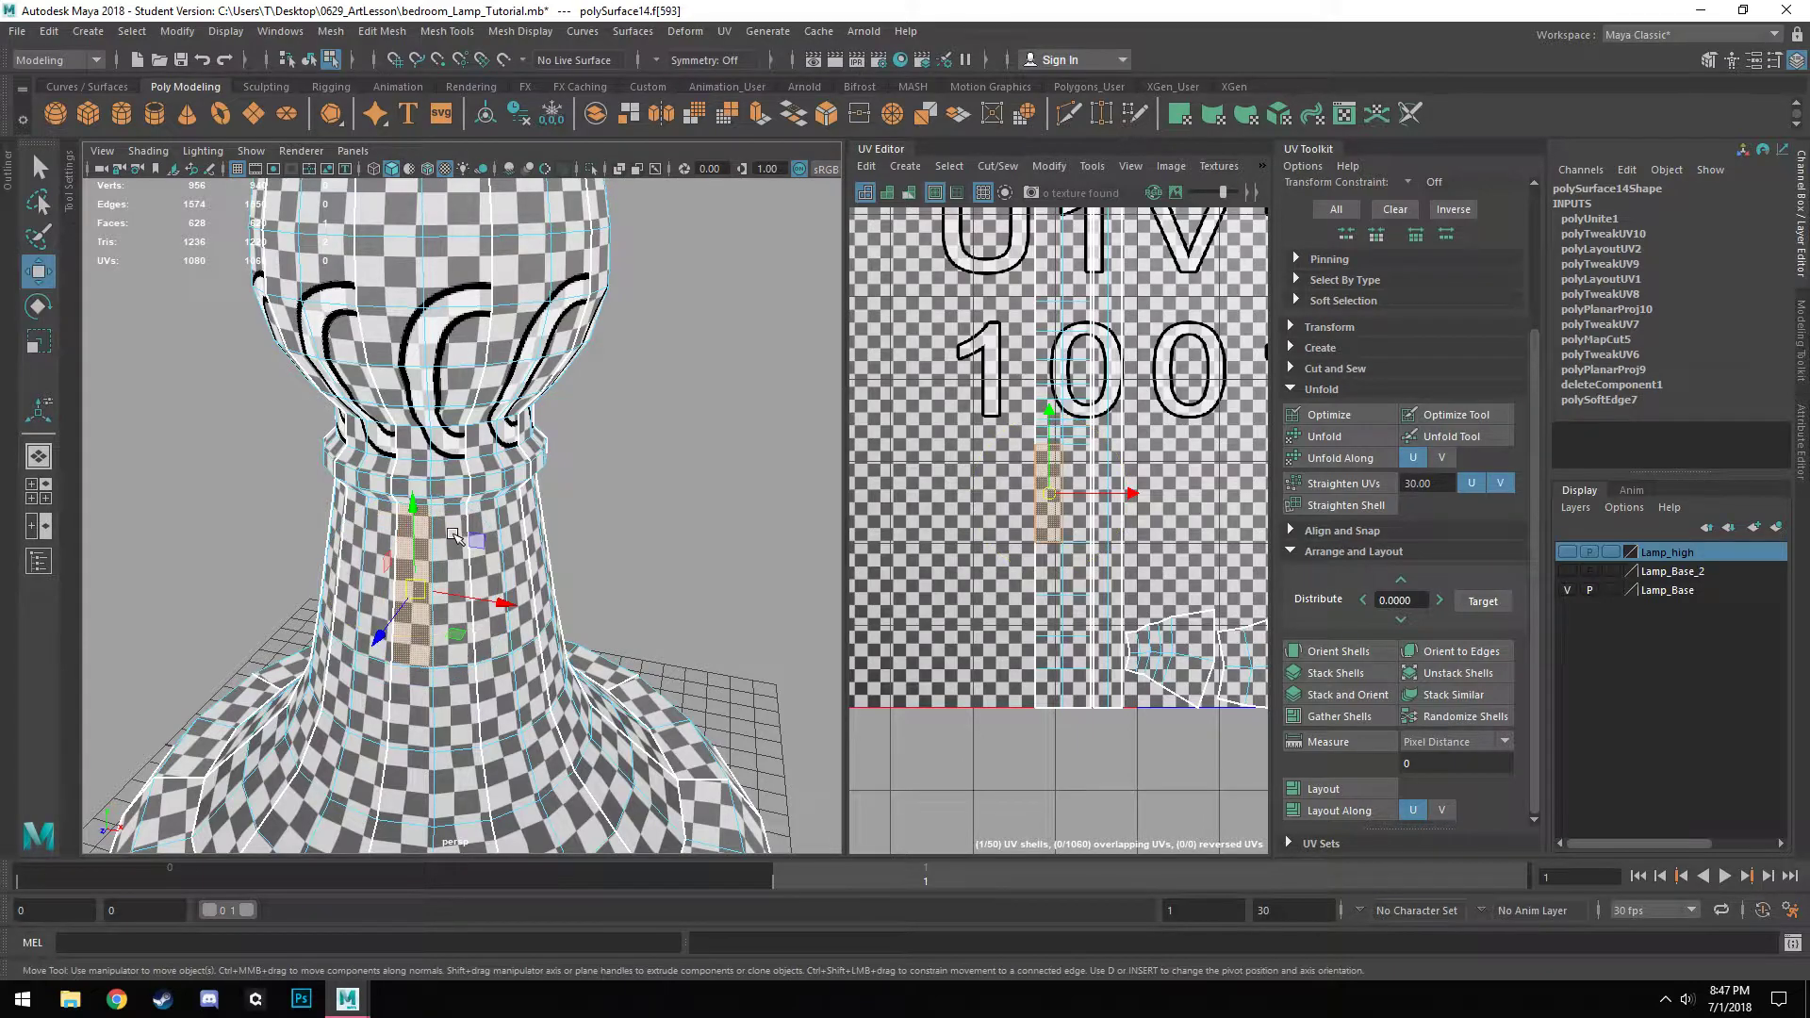
shift+click(389, 613)
alt+drag(389, 613, 440, 639)
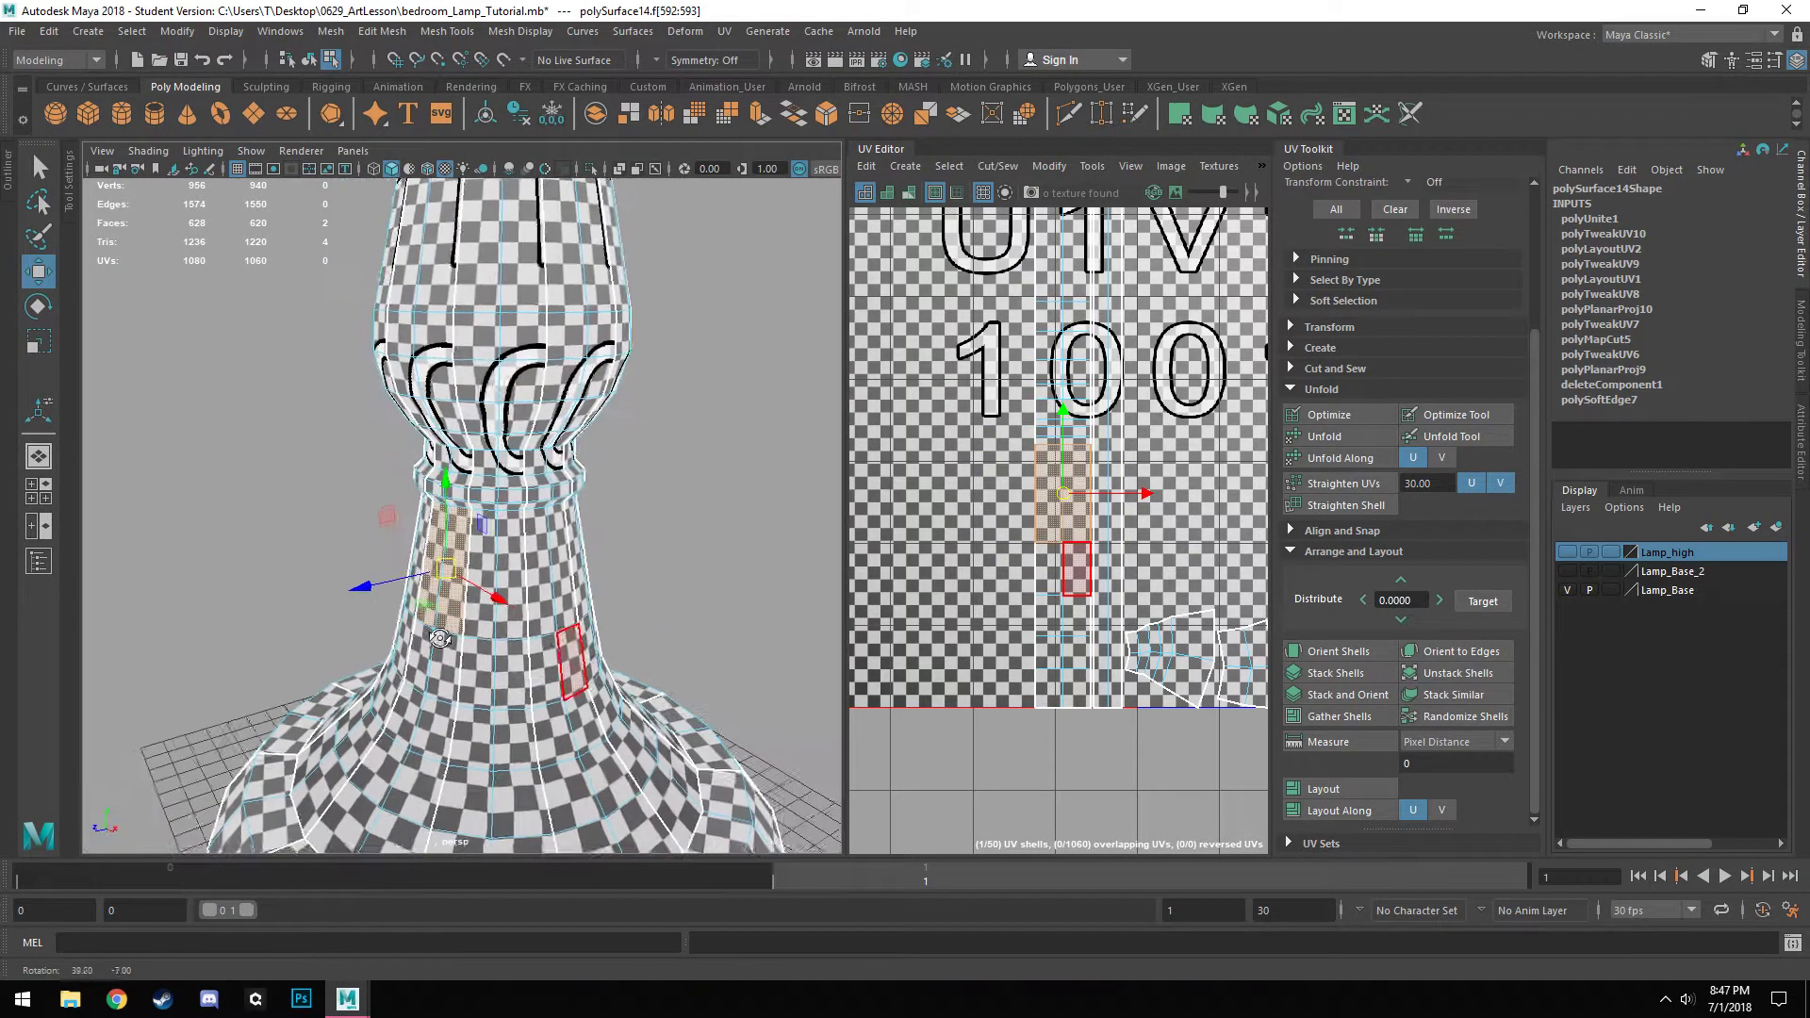
scroll(440, 639, up, 4)
click(499, 575)
shift+click(552, 547)
alt+drag(648, 563, 608, 584)
click(606, 585)
shift+click(665, 588)
alt+drag(722, 664, 632, 667)
click(657, 612)
shift+click(773, 604)
shift+click(709, 526)
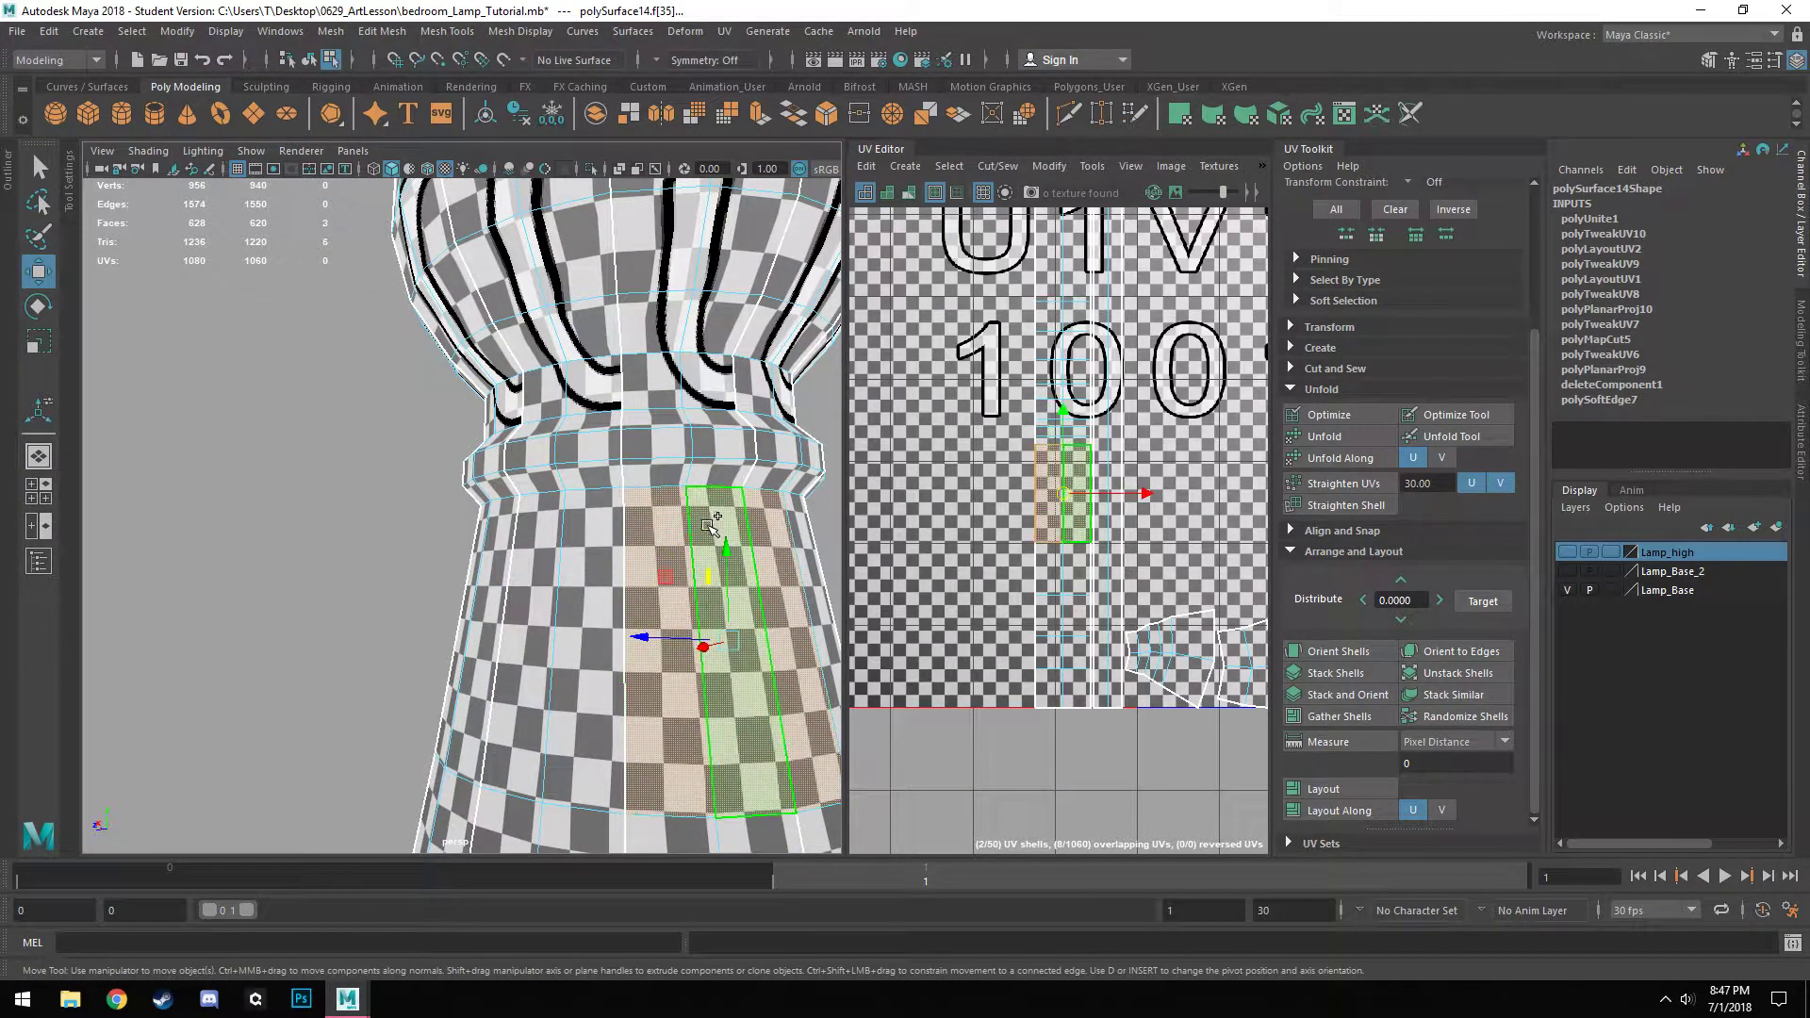
shift+click(778, 586)
scroll(739, 578, down, 4)
alt+drag(696, 618, 104, 698)
scroll(461, 523, down, 7)
alt+drag(461, 521, 482, 553)
alt+drag(472, 629, 506, 390)
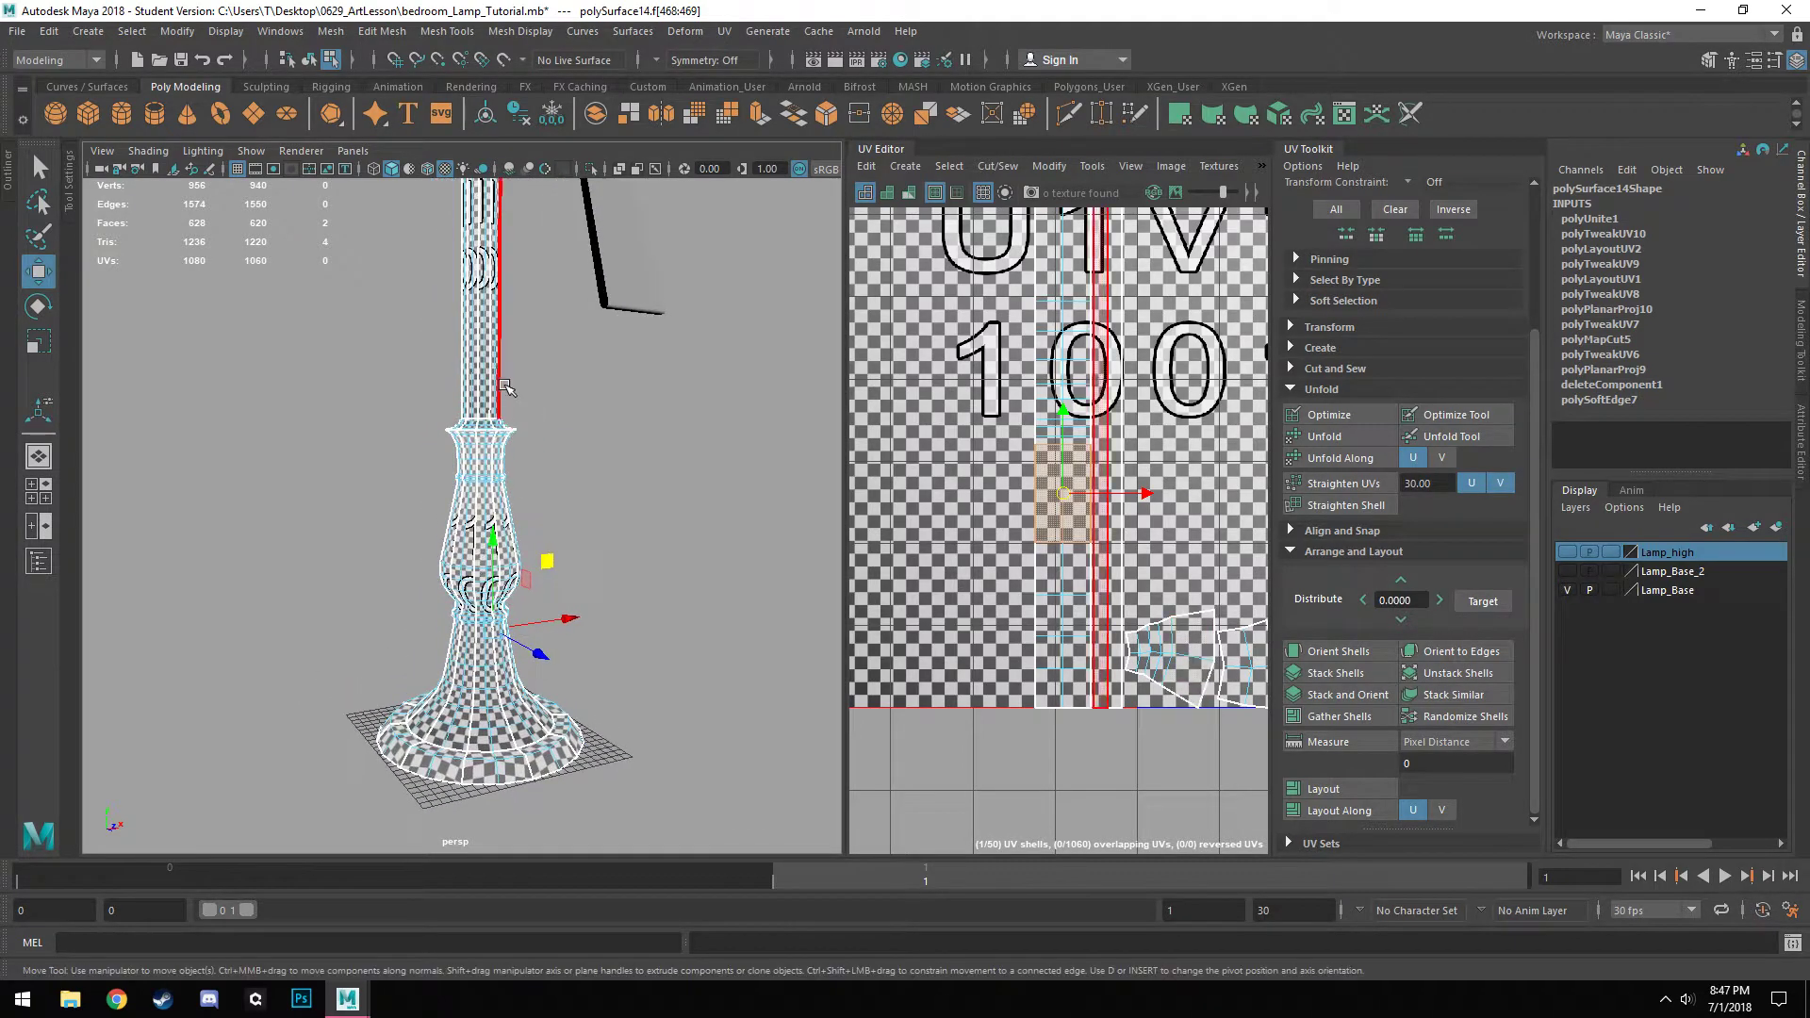
Select every vertex of the combined lamp base and merge them with a distance threshold of 0.01.
right_drag(487, 394, 416, 389)
scroll(420, 409, down, 2)
scroll(418, 495, down, 2)
alt+drag(424, 501, 518, 521)
drag(654, 790, 251, 219)
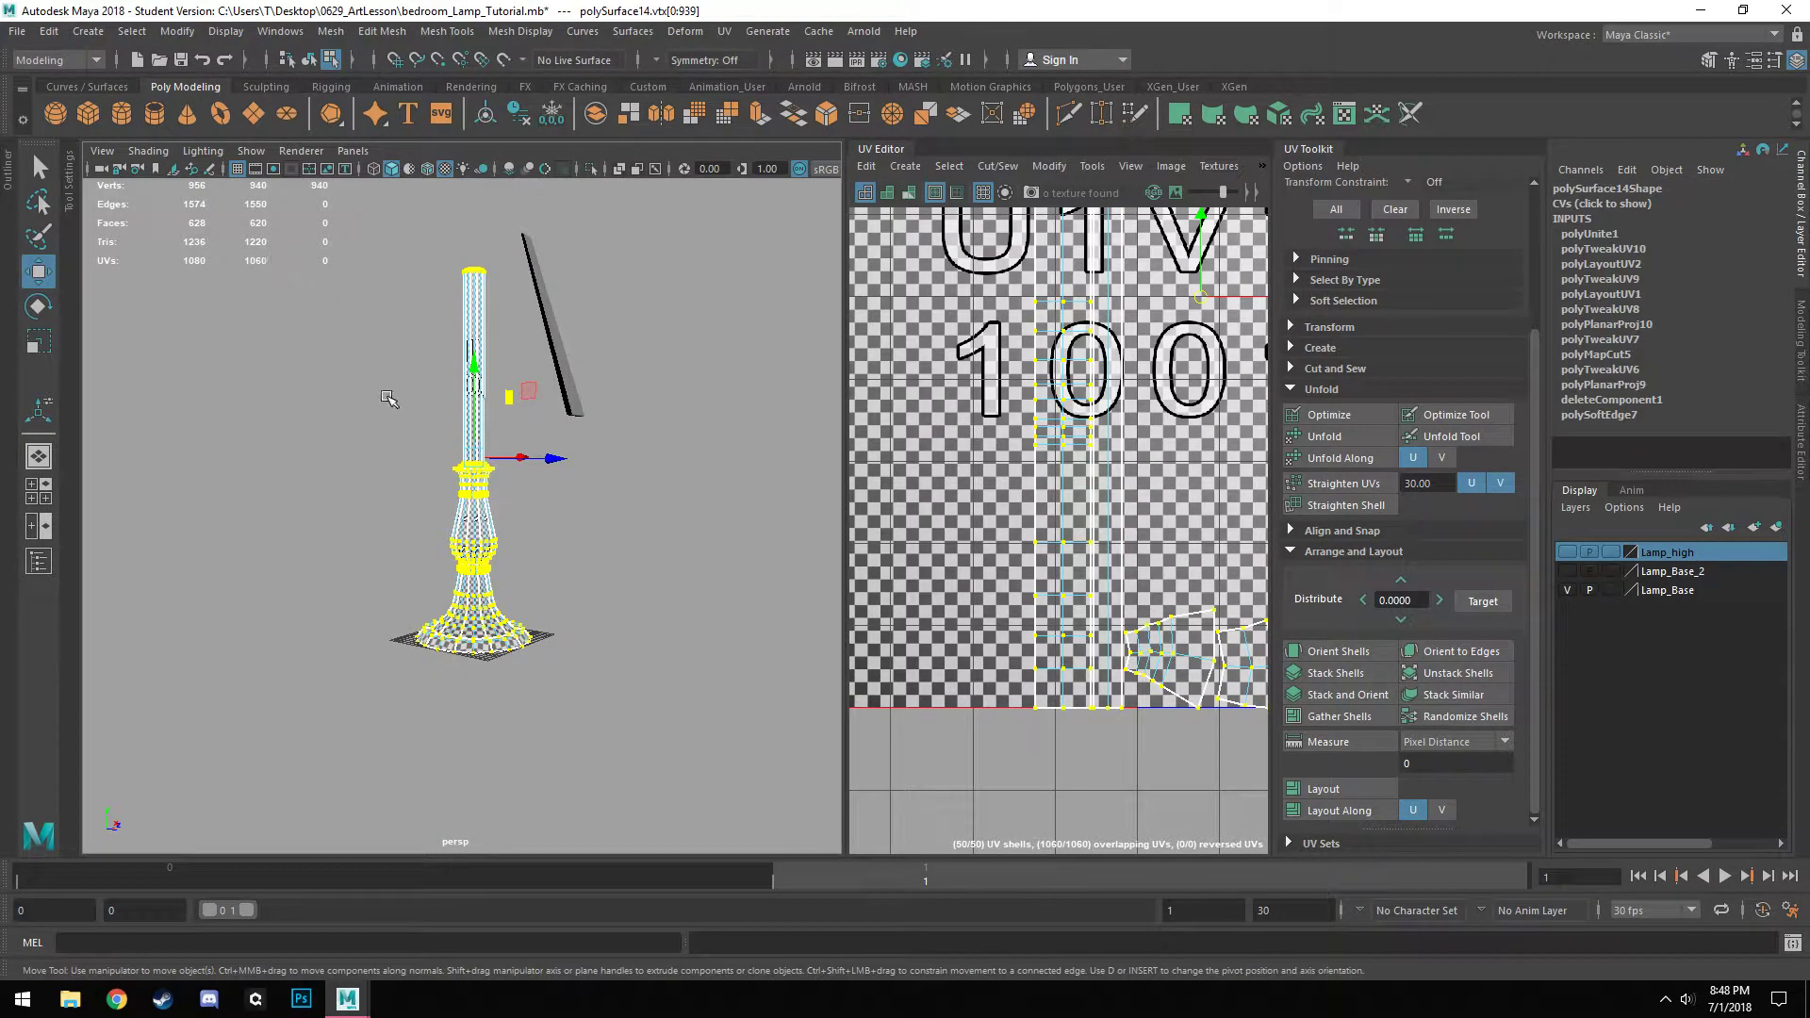
shift+right_click(645, 422)
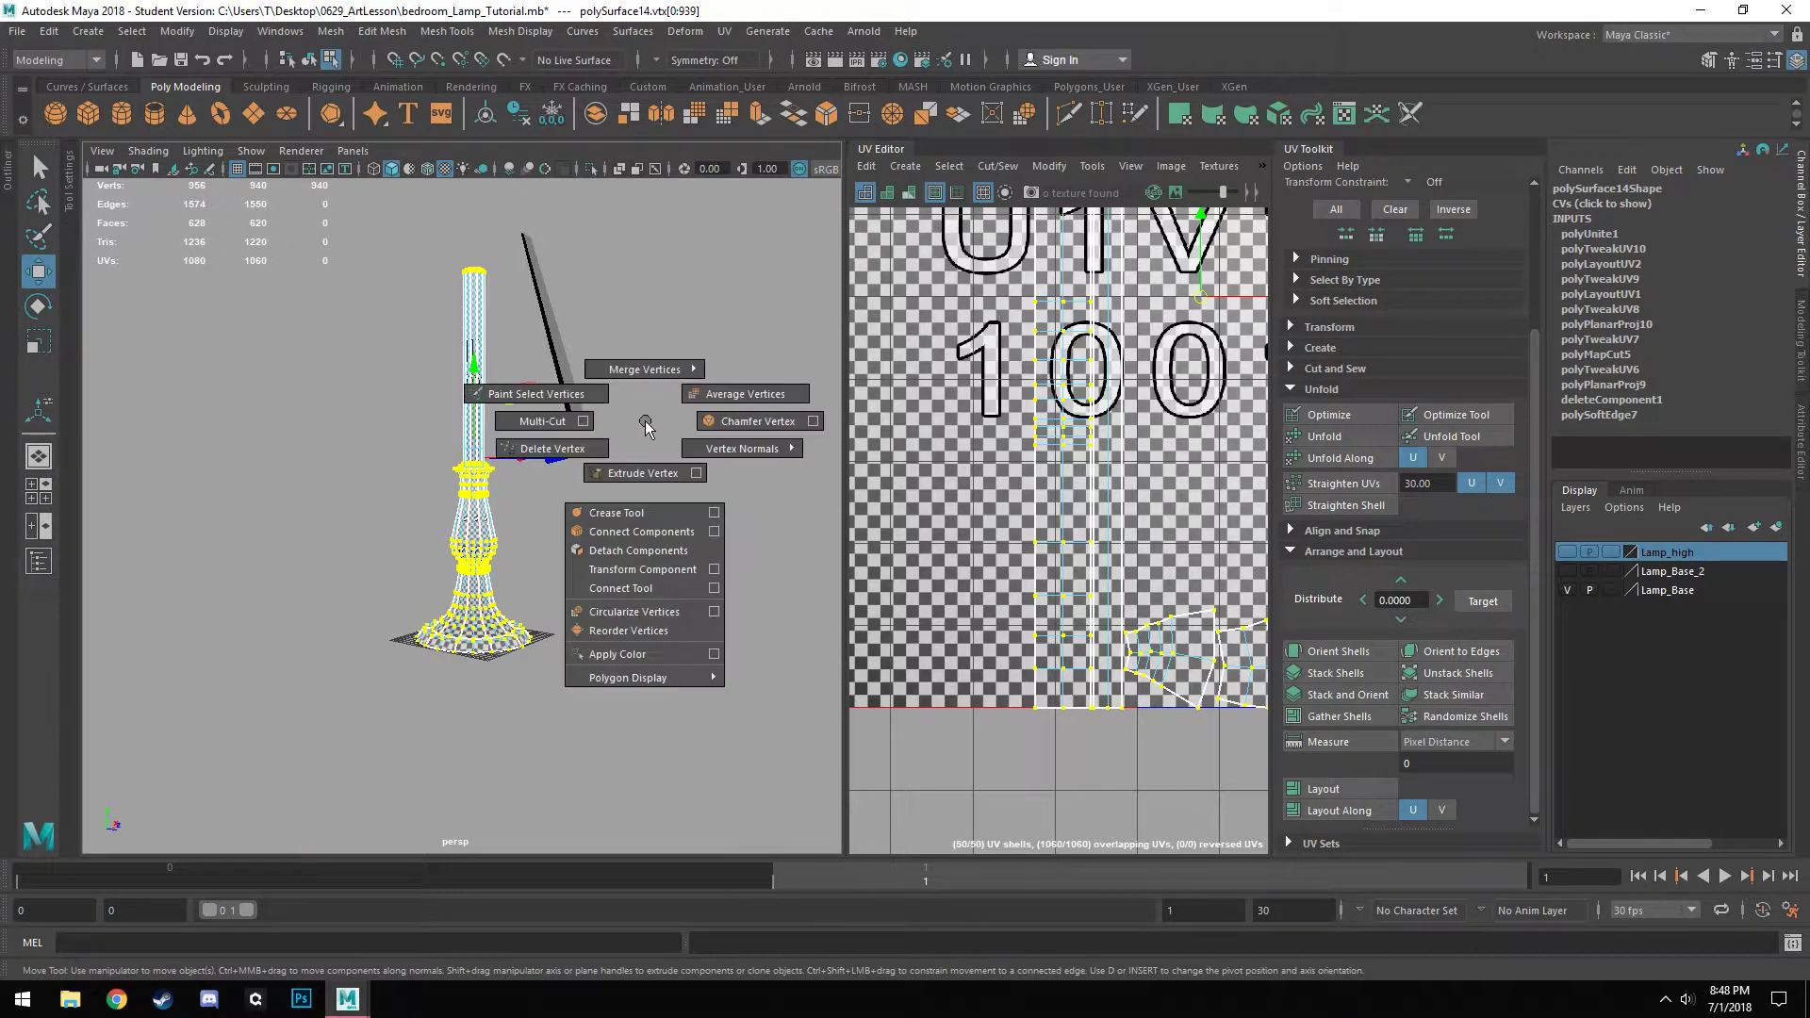
shift+right_drag(645, 425, 707, 352)
Move one seam vertex on the base's bulge to test the merge, and undo the move.
scroll(614, 473, up, 5)
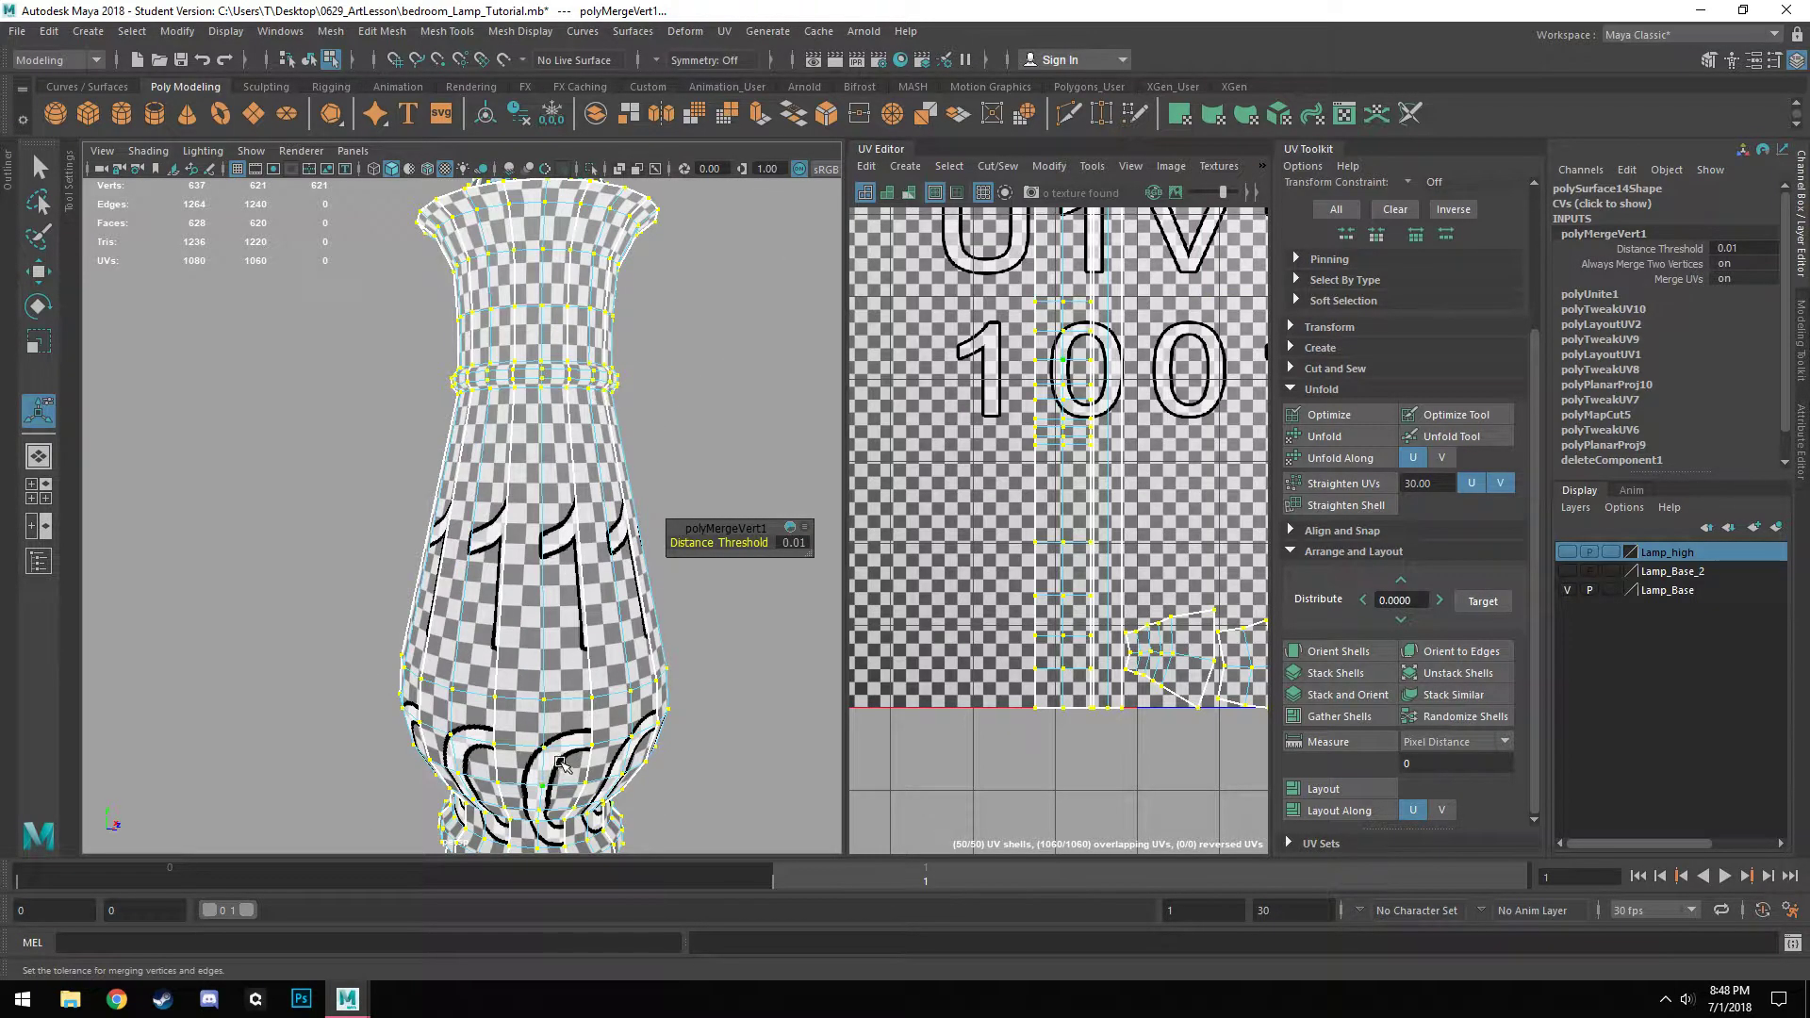
scroll(562, 763, up, 5)
click(540, 557)
scroll(555, 596, up, 4)
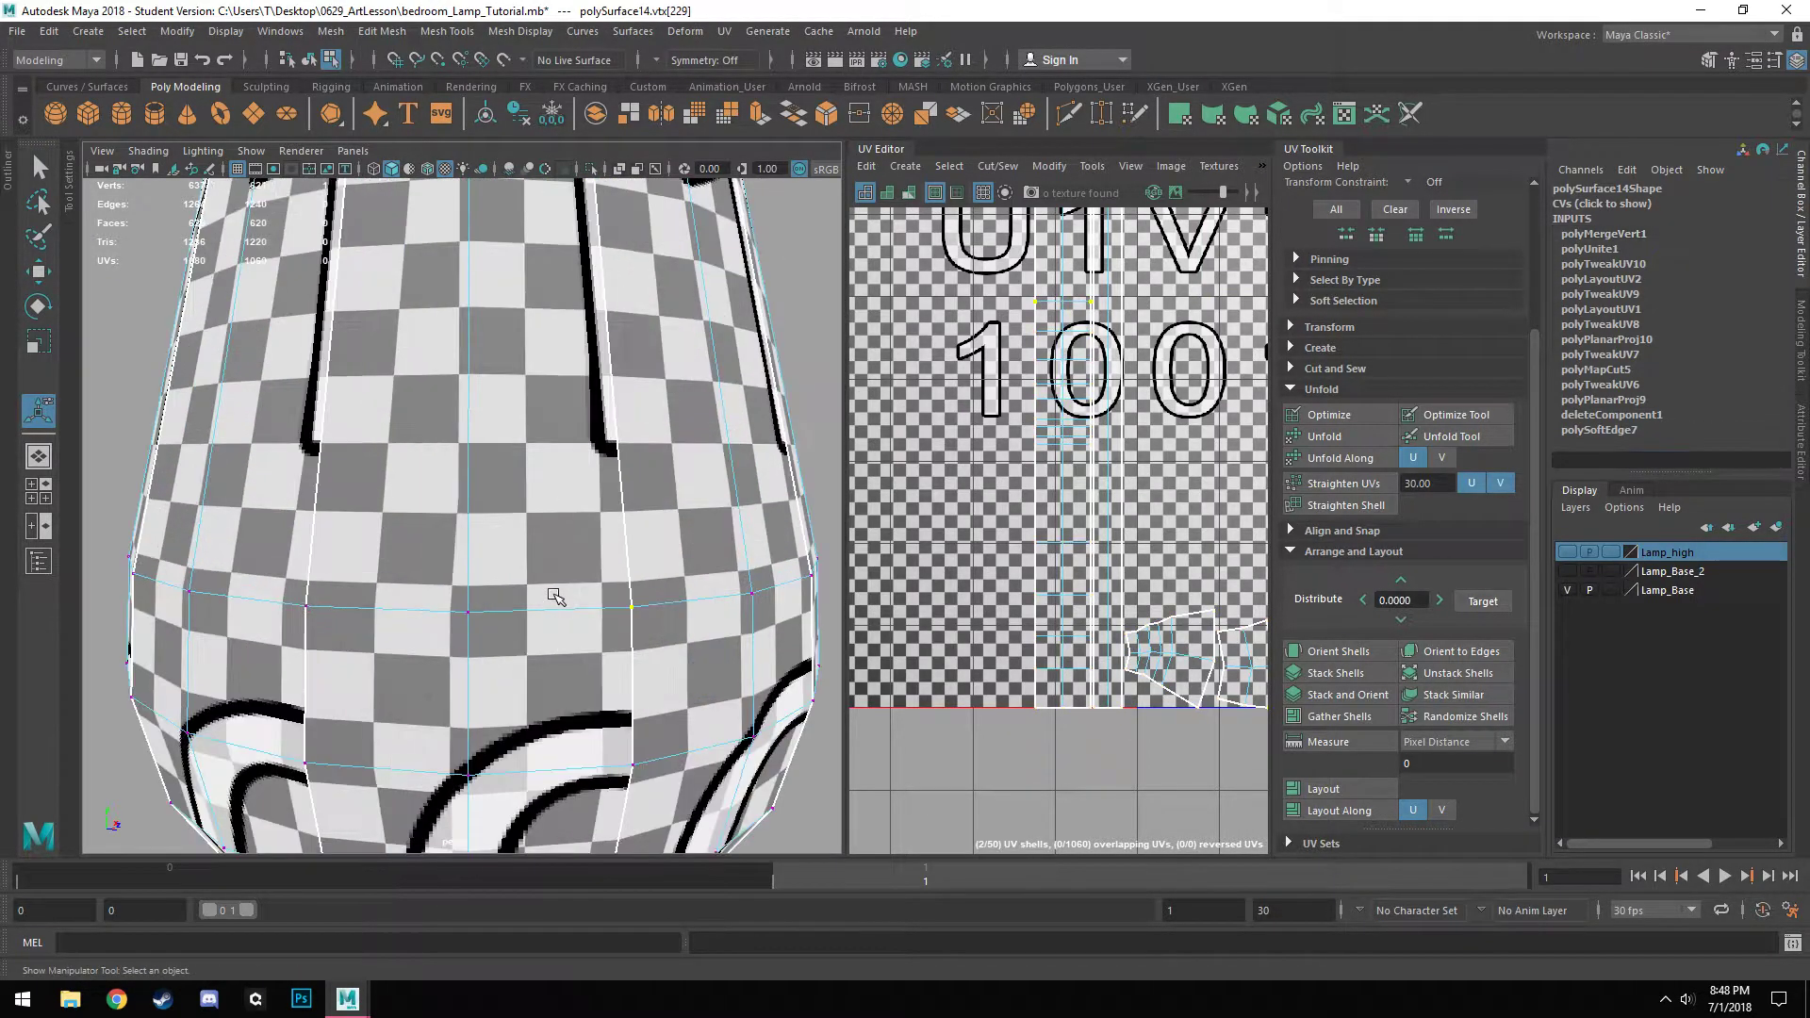
key(w)
mouse_move(687, 551)
mouse_down()
mouse_move(606, 618)
mouse_move(697, 479)
mouse_move(662, 579)
mouse_move(673, 453)
mouse_move(723, 499)
mouse_move(675, 554)
mouse_up()
scroll(688, 558, down, 10)
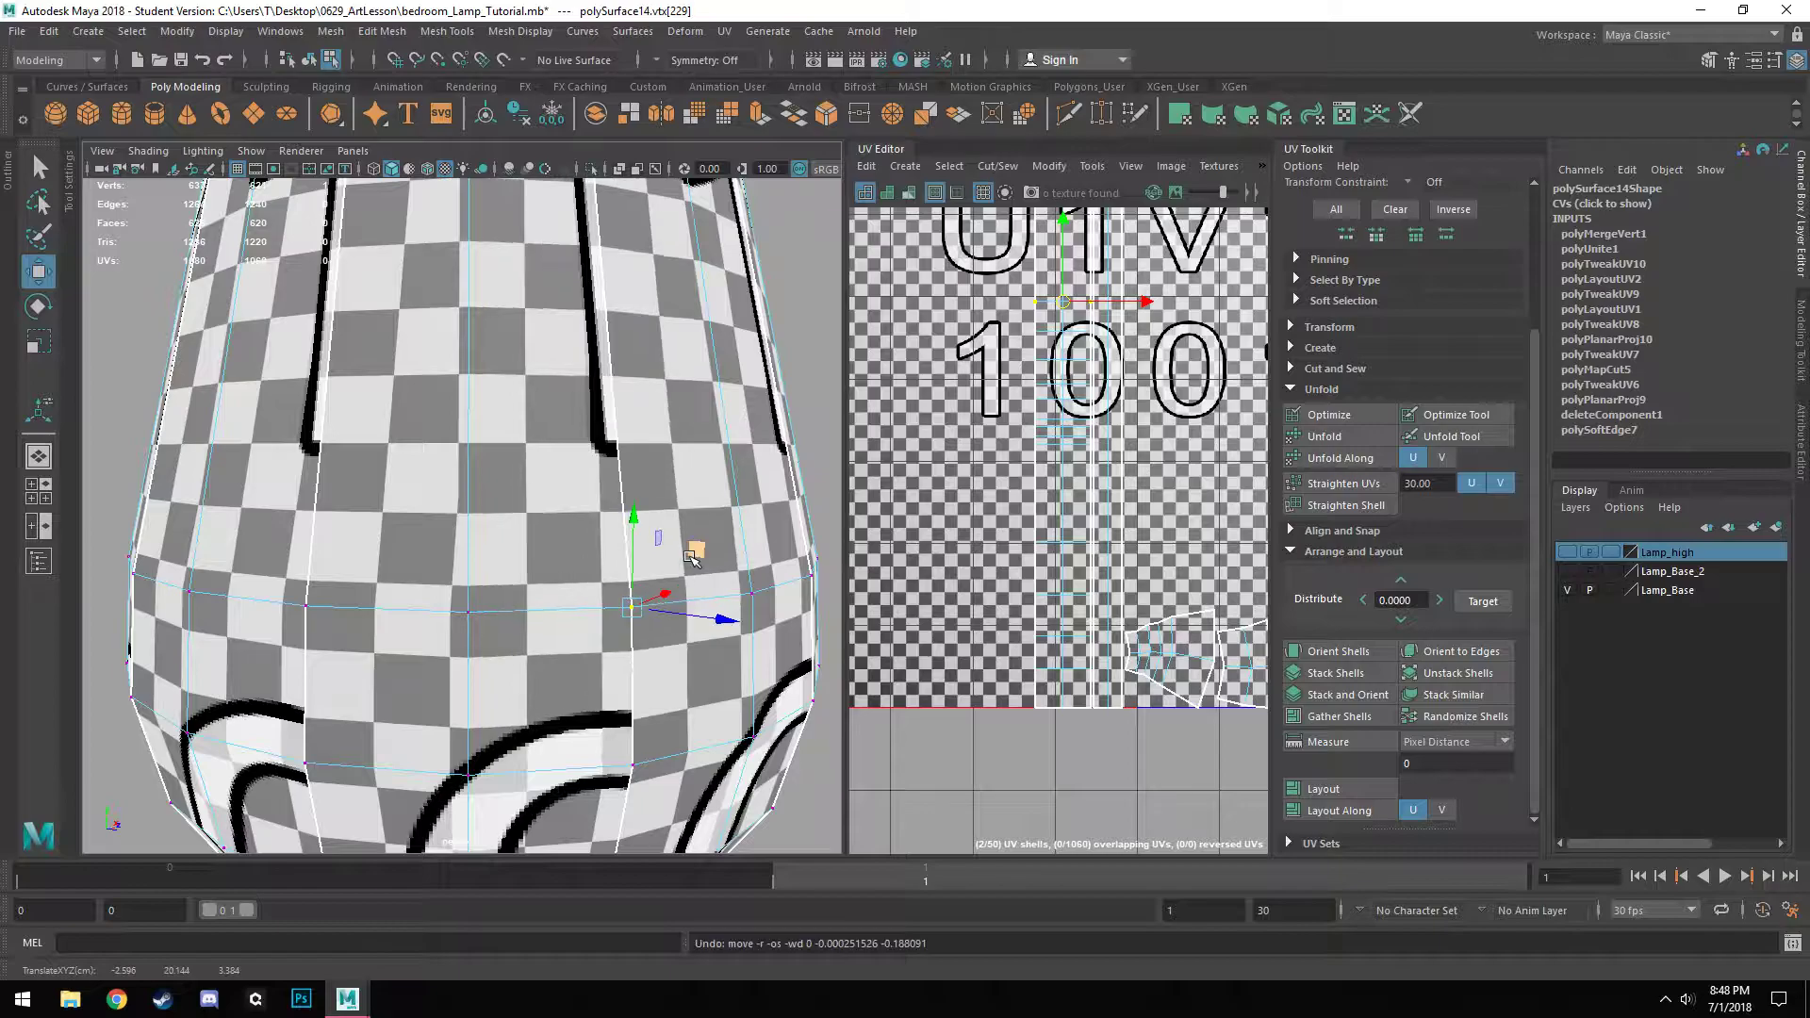
Return to object selection and apply Soften Edge to the whole lamp base.
alt+drag(652, 643, 524, 443)
right_drag(481, 380, 518, 361)
click(593, 430)
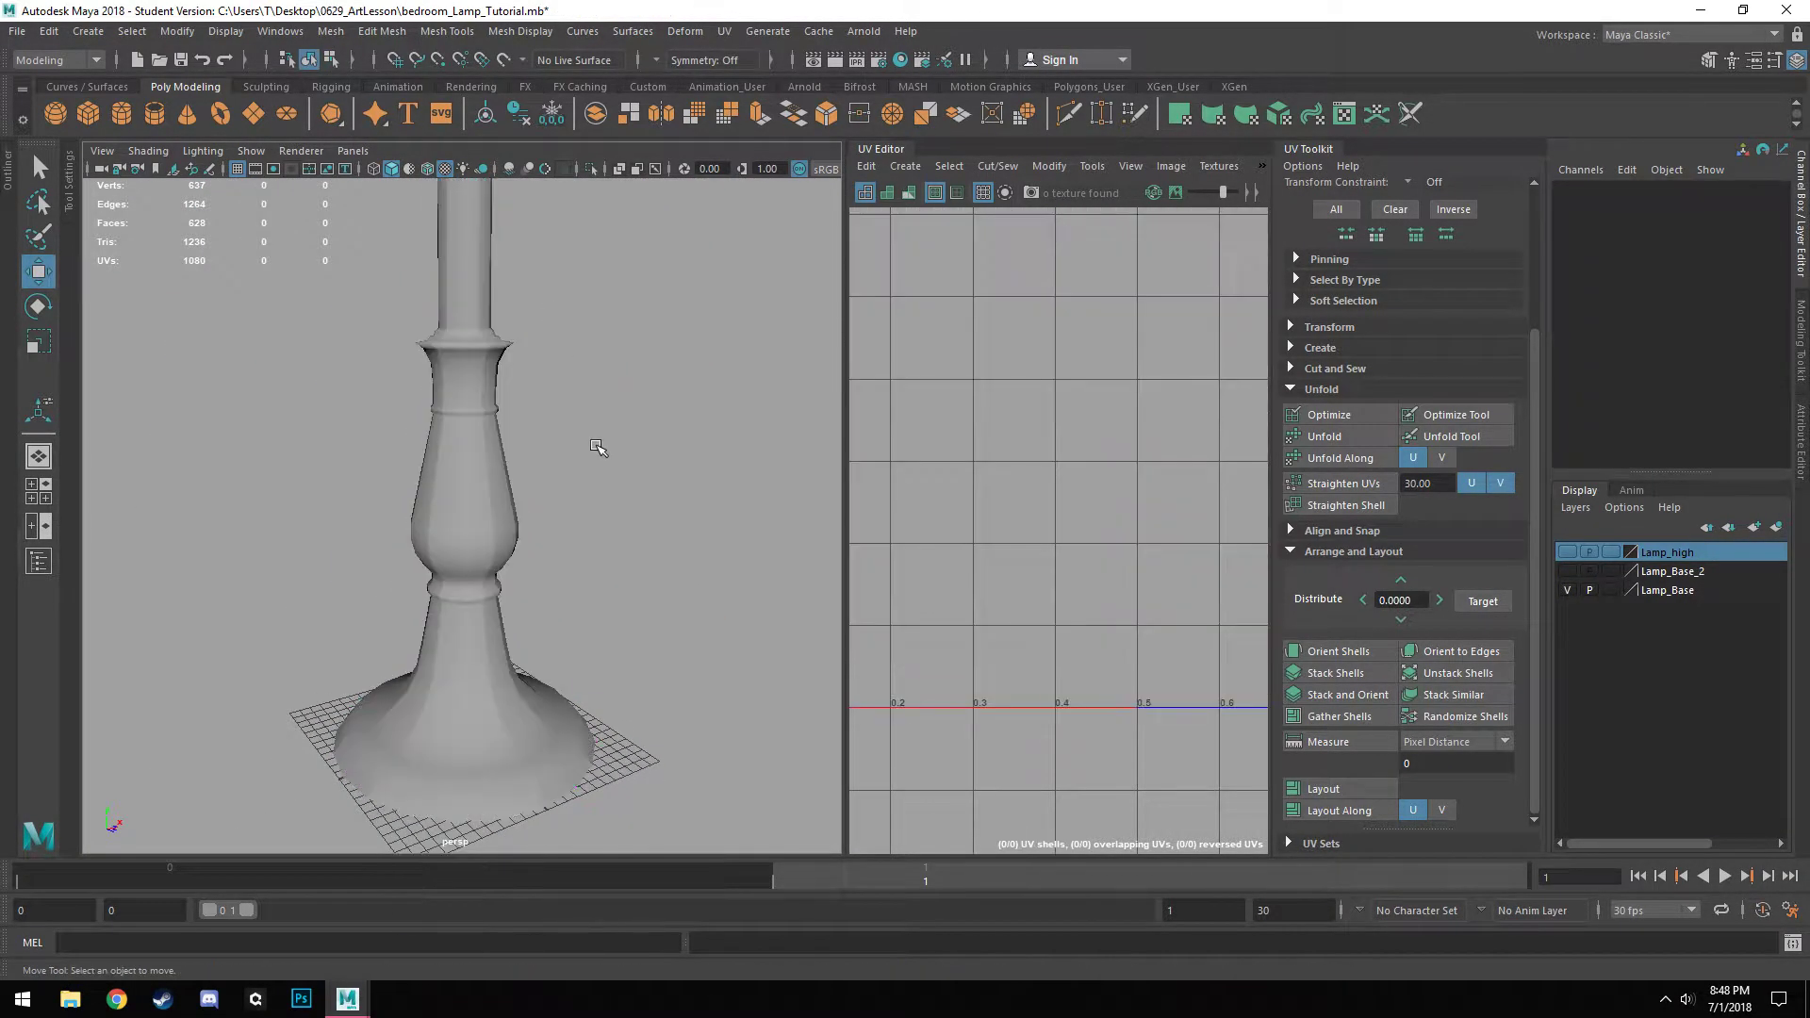
scroll(587, 485, down, 5)
alt+drag(493, 589, 601, 587)
scroll(510, 485, up, 4)
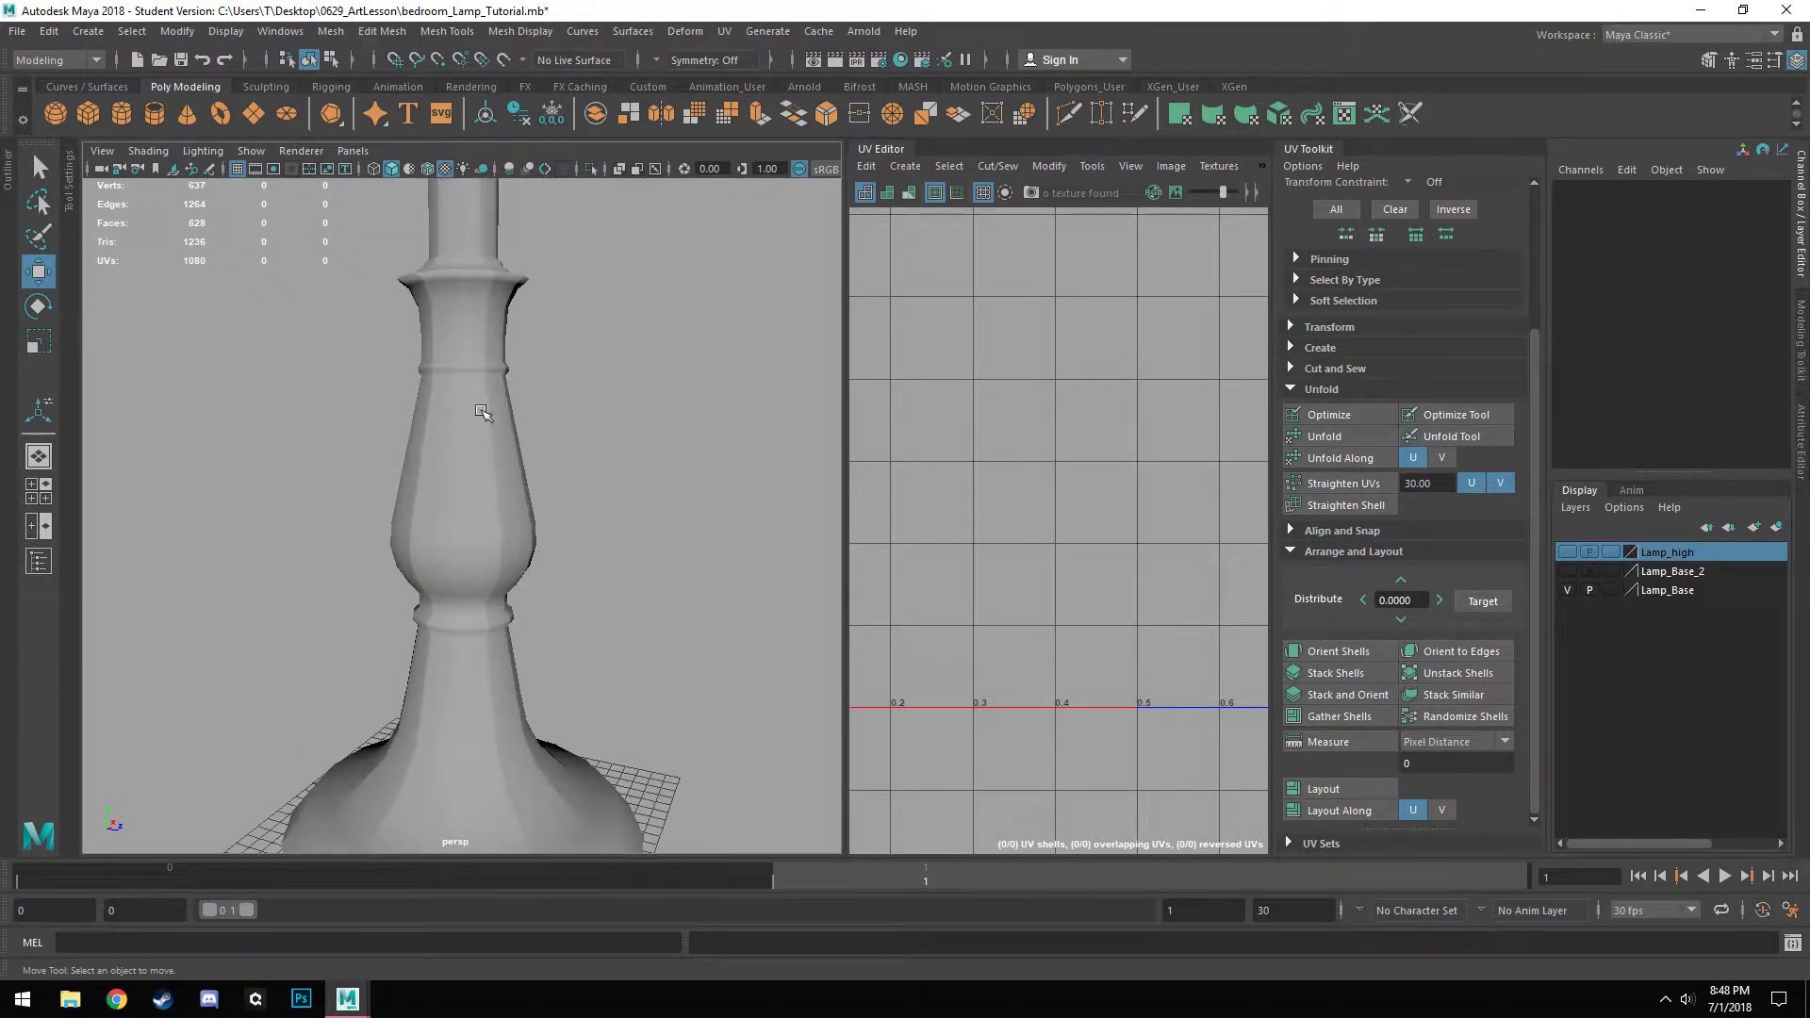
click(494, 509)
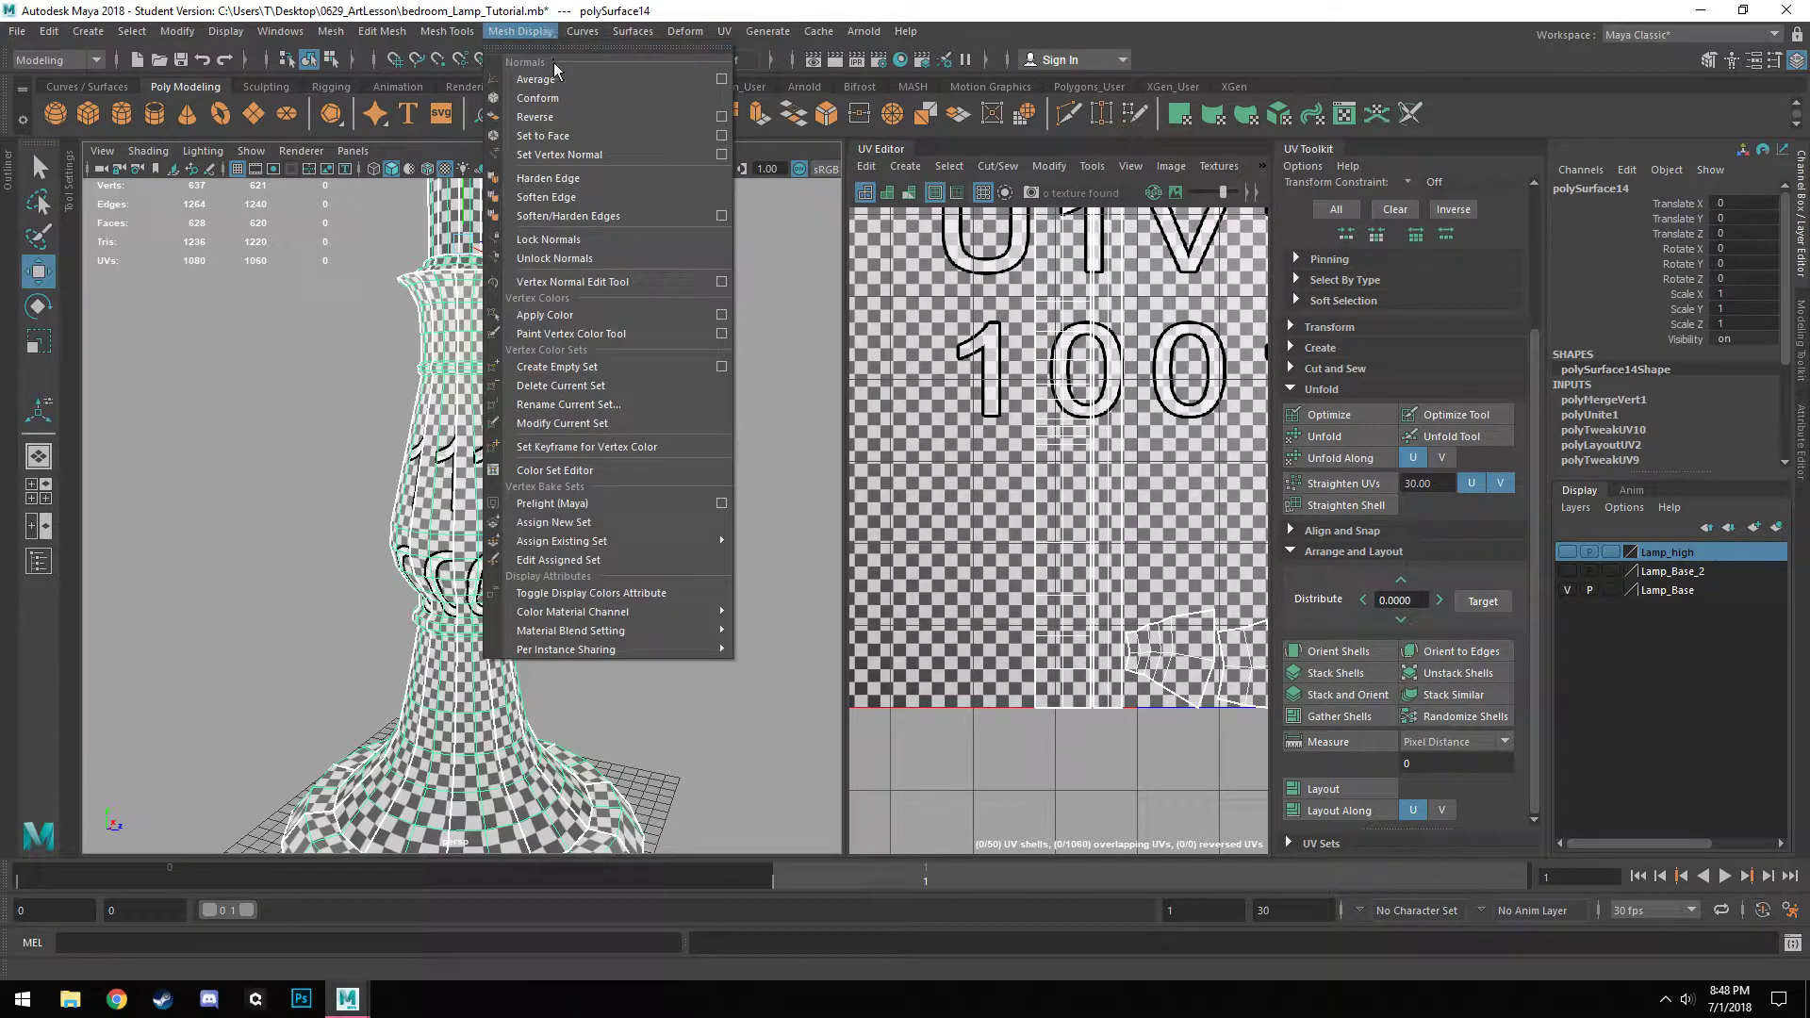
click(560, 197)
click(573, 365)
Duplicate the lampshade strip and set the copy's Rotate Y to 18.
alt+drag(573, 365, 477, 566)
click(528, 482)
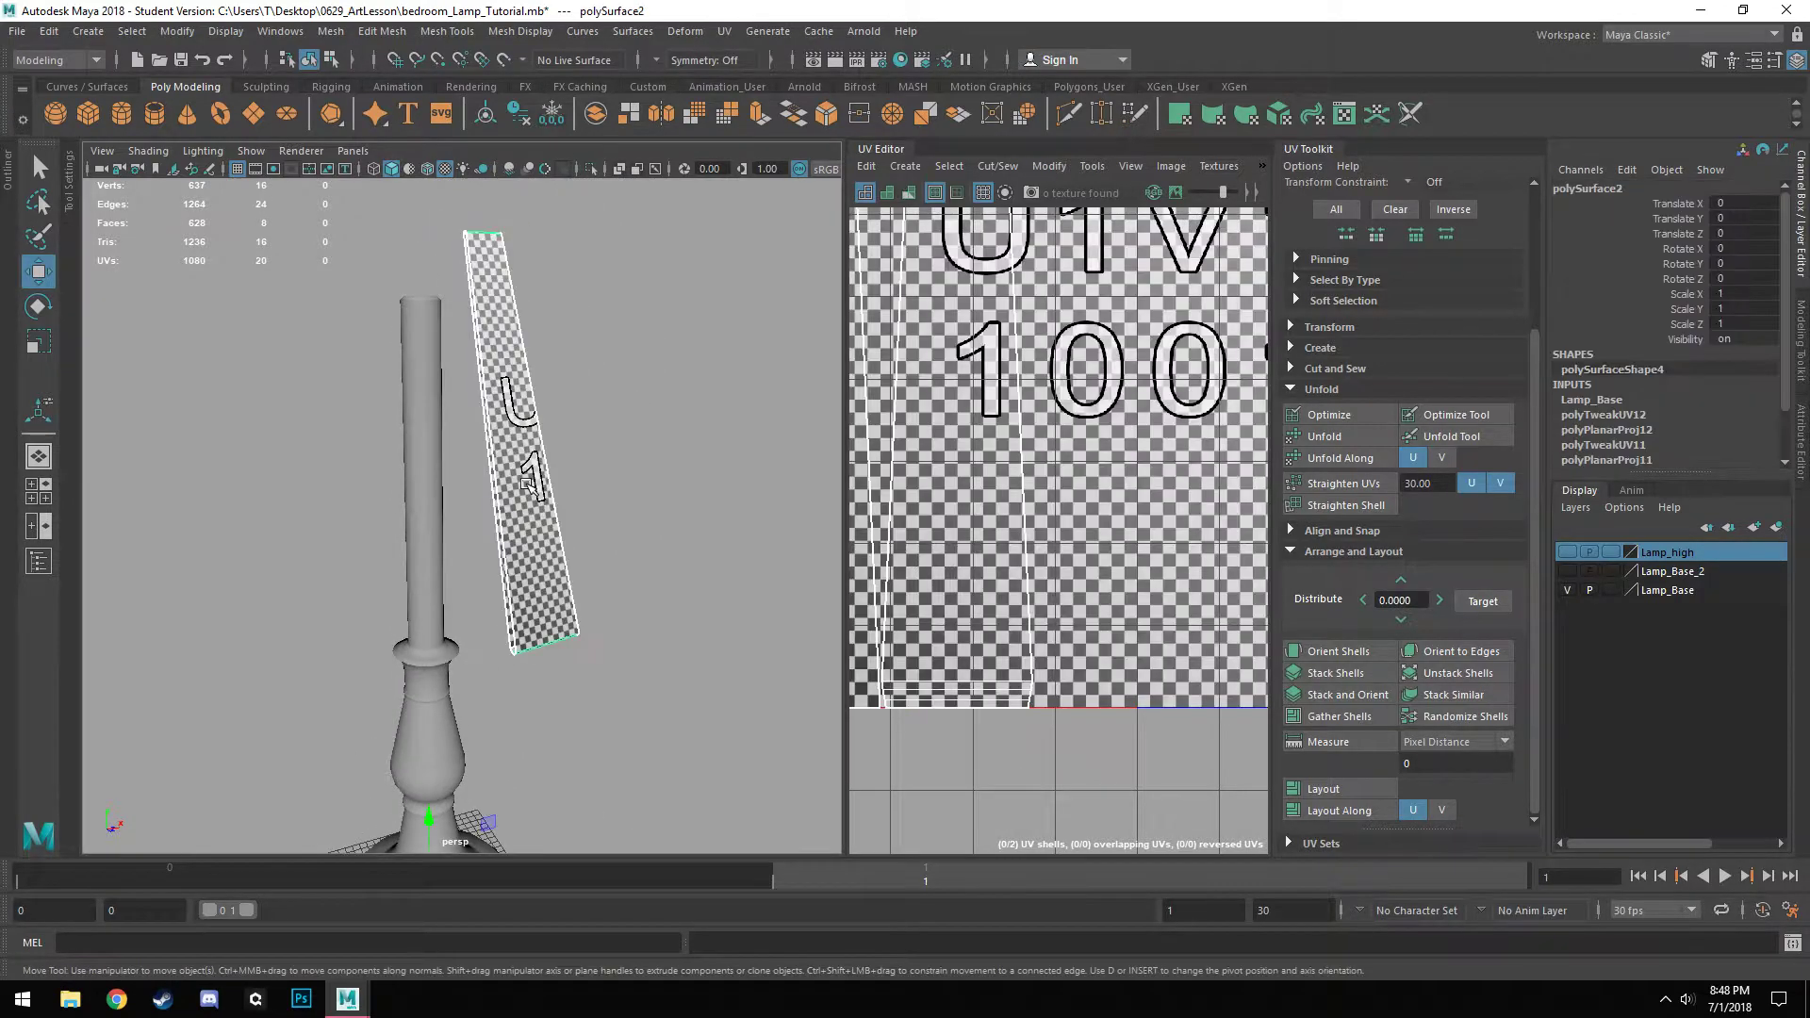
alt+drag(588, 522, 563, 645)
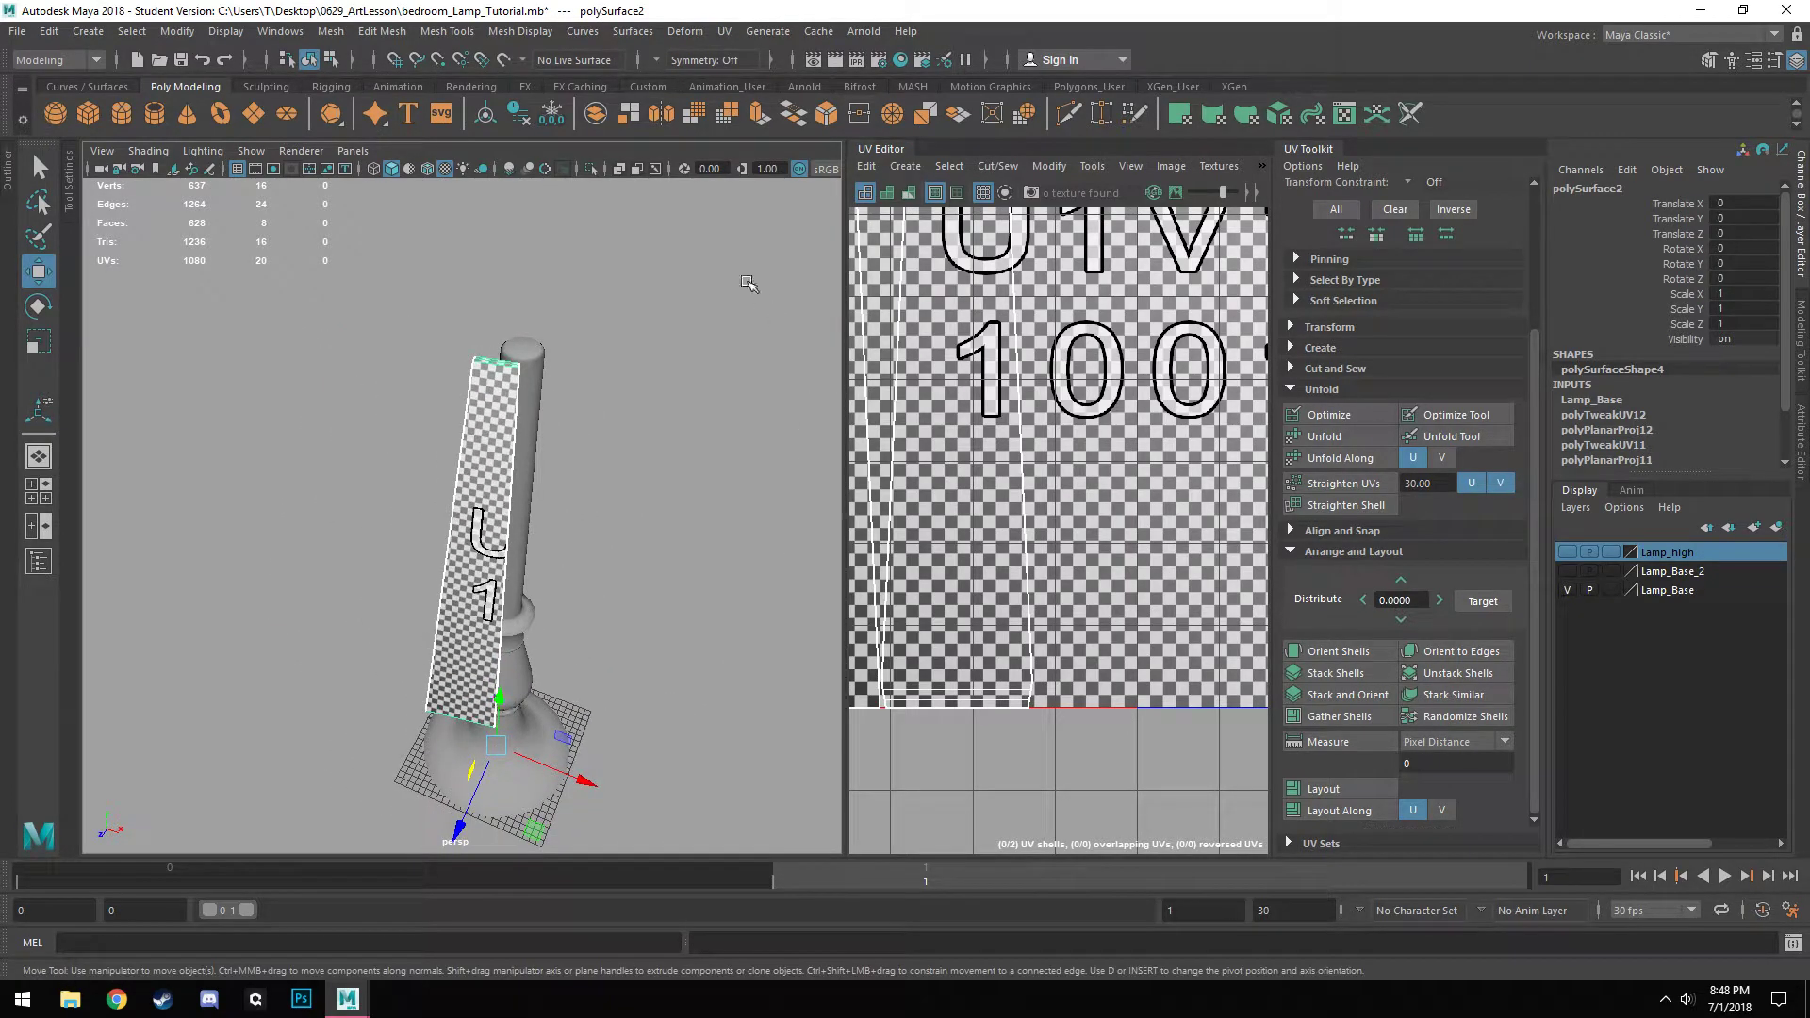
alt+drag(443, 674, 547, 414)
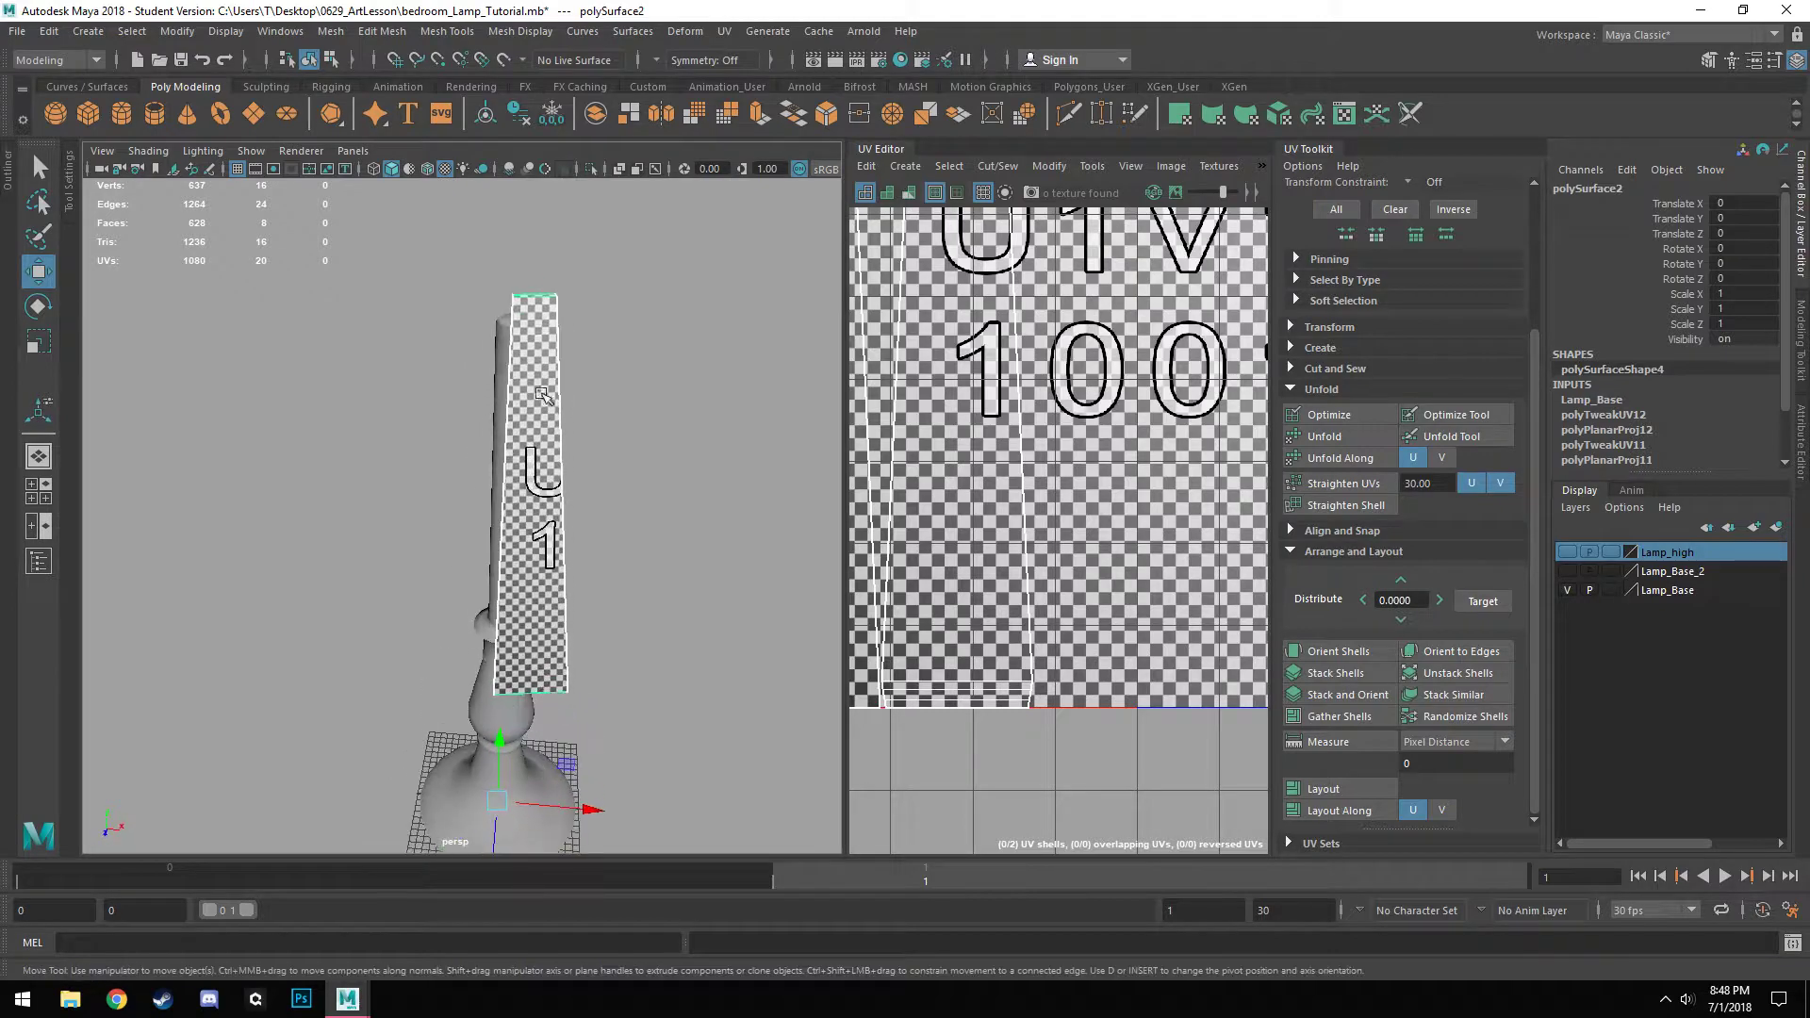
alt+drag(545, 566, 513, 563)
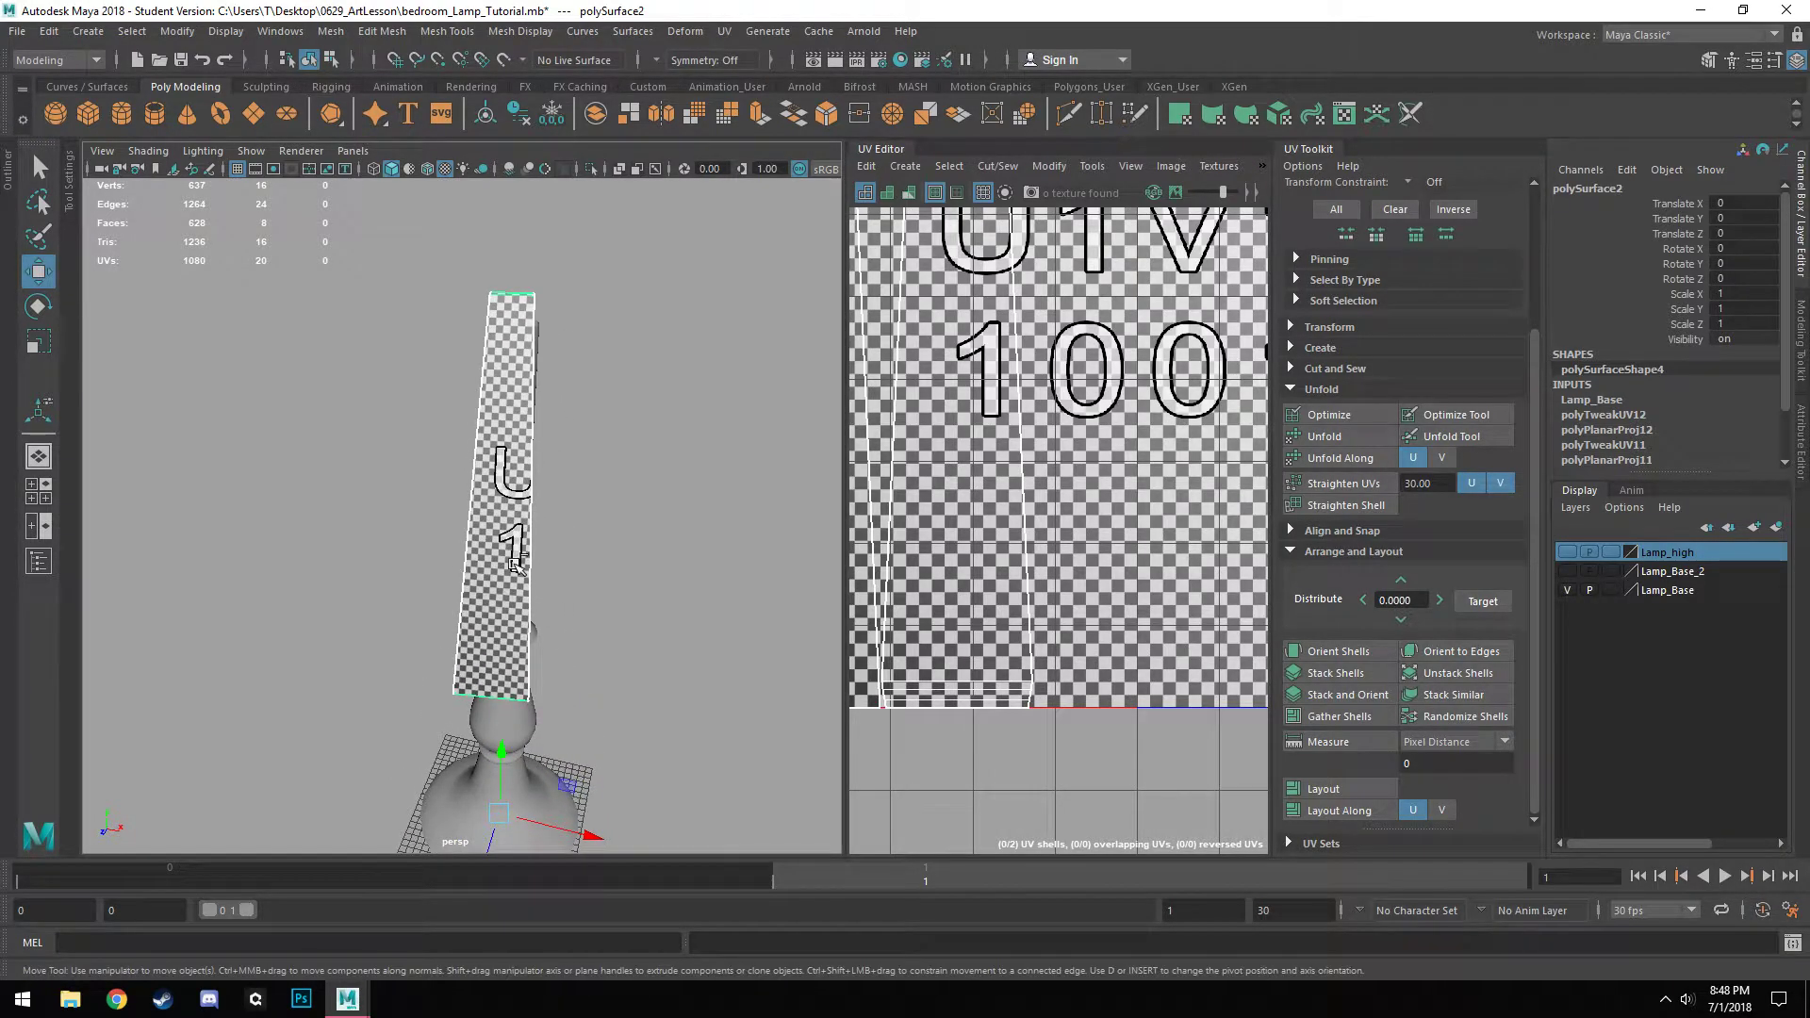
key(ctrl+d)
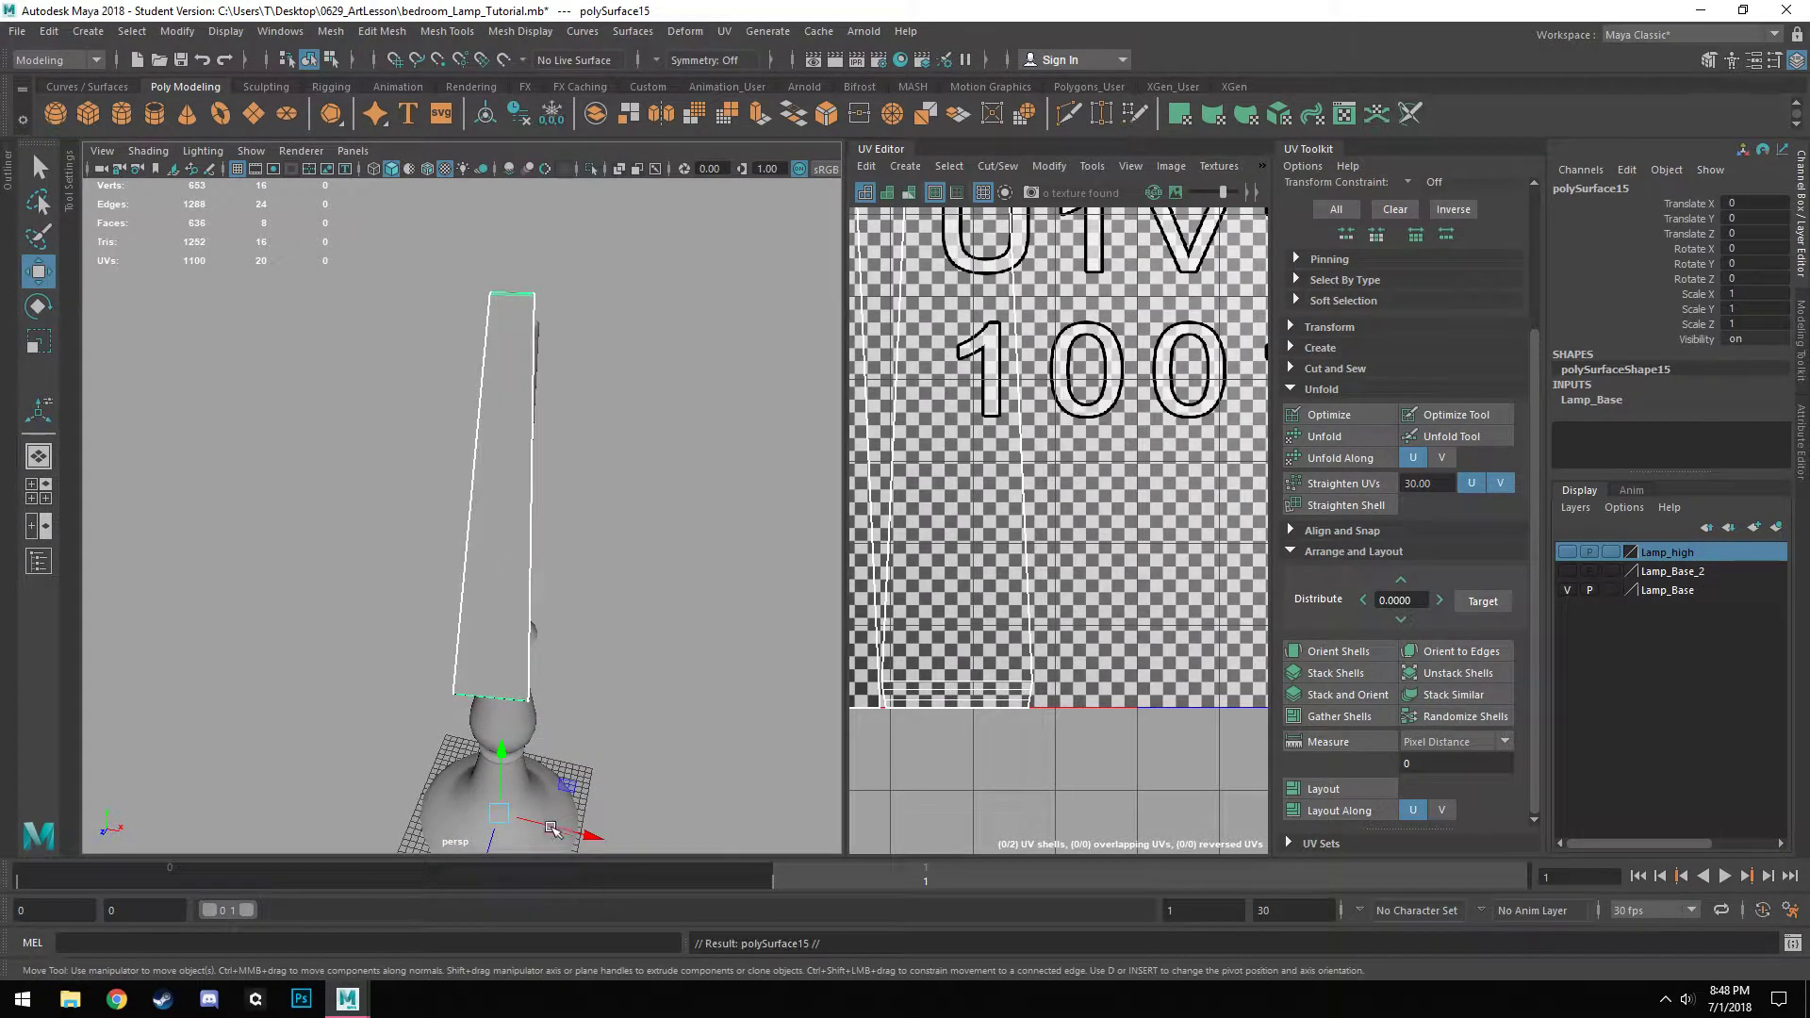
key(e)
drag(582, 841, 603, 835)
double_click(1734, 261)
text(18)
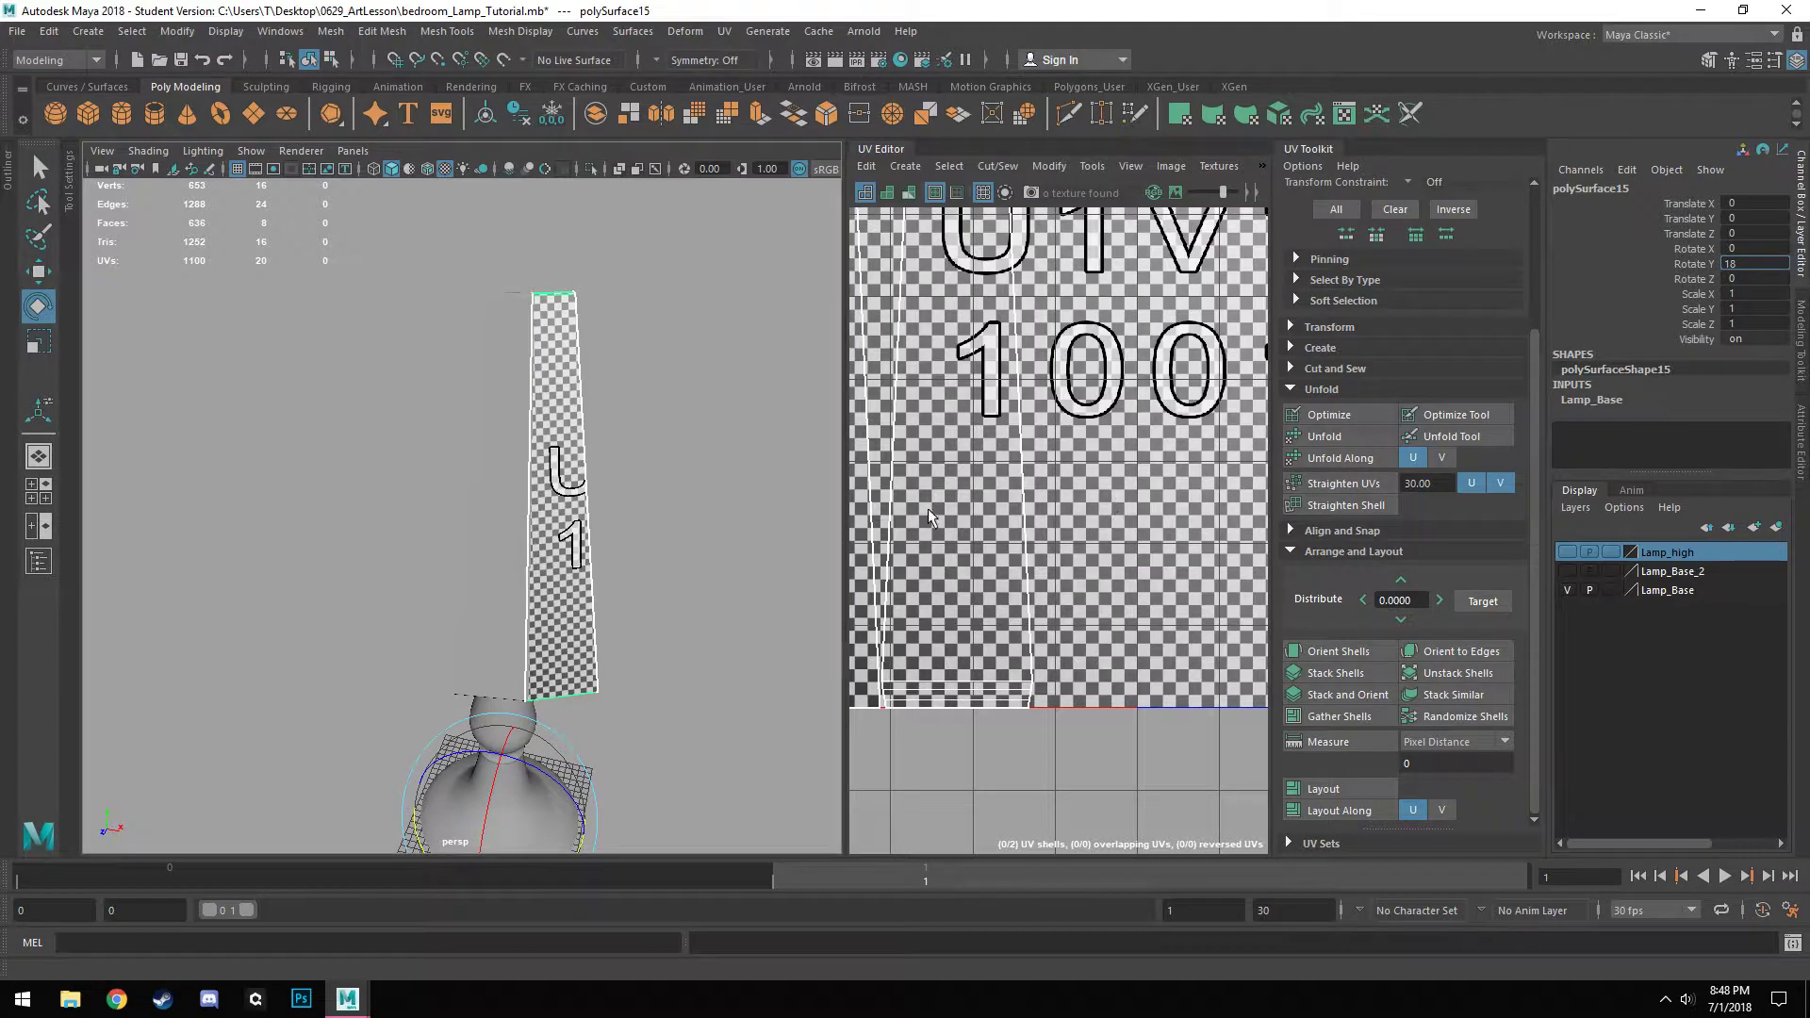
key(Return)
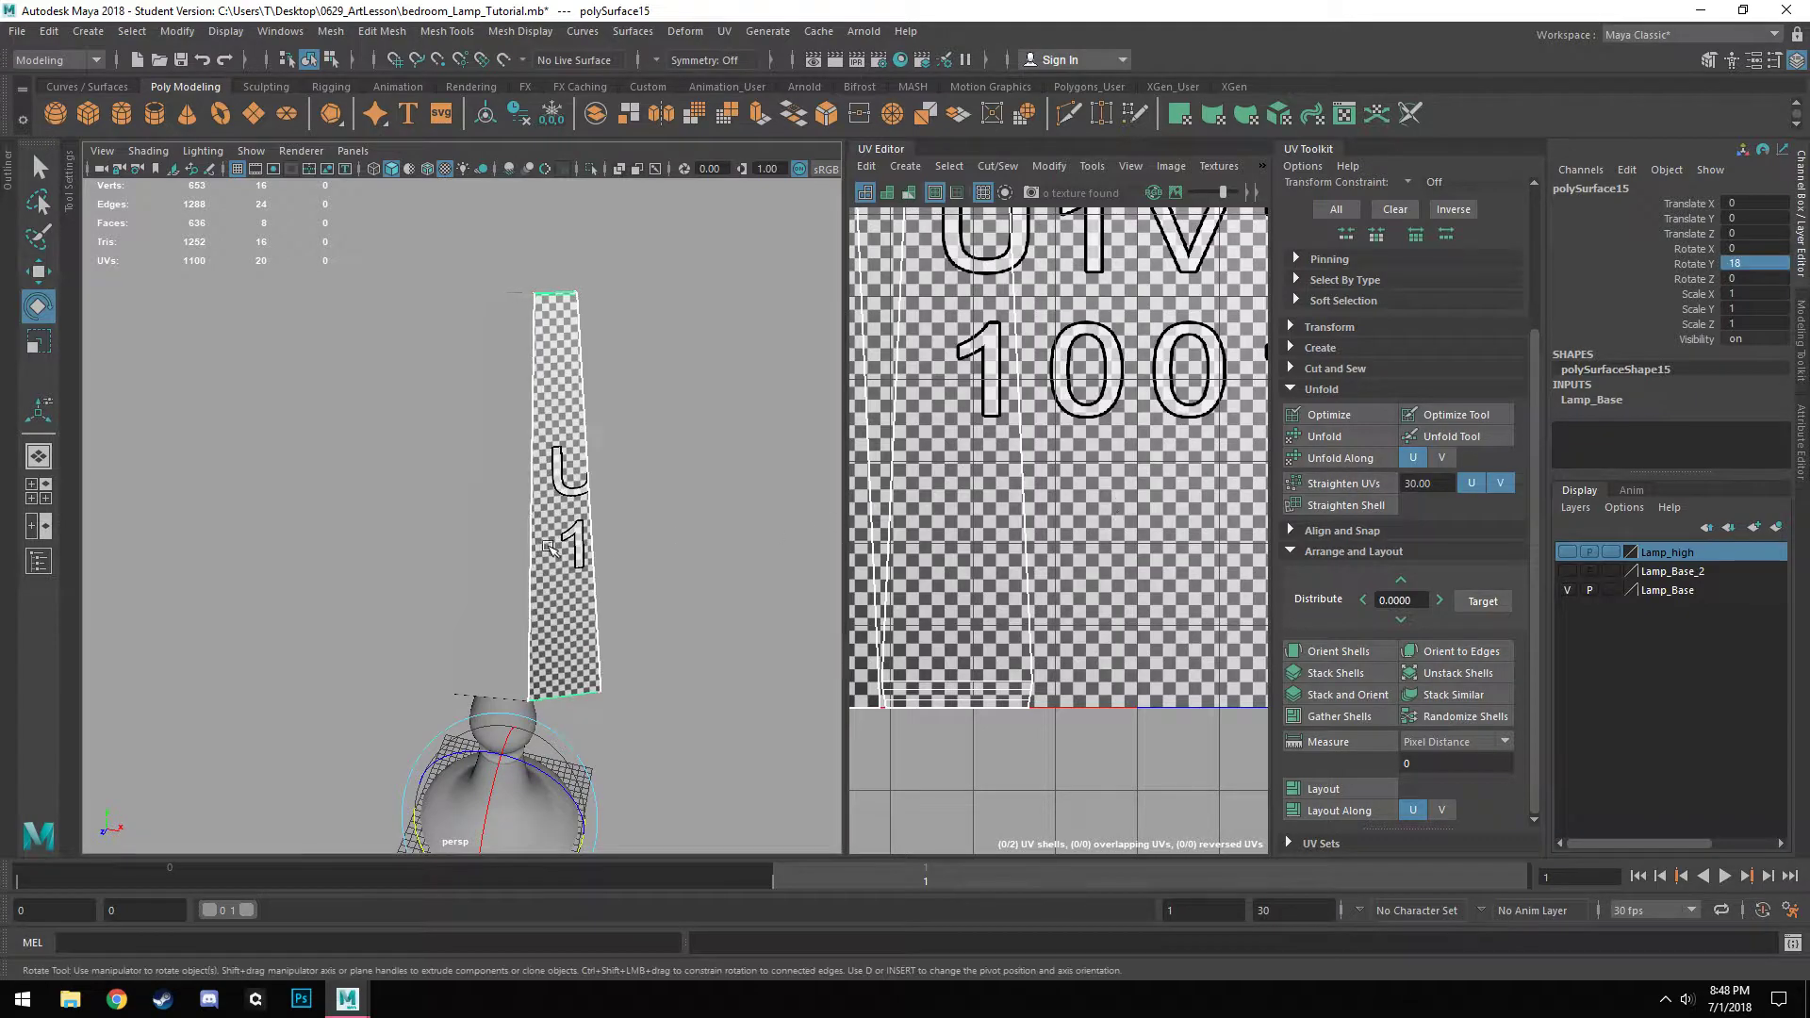
Repeat the 18-degree rotated duplication around the lamp until the strips close into a full lampshade.
alt+drag(701, 555, 712, 563)
key(shift+d)
key(shift+d)
key(shift+d)
key(shift+d)
key(shift+d)
key(shift+d)
key(shift+d)
key(shift+d)
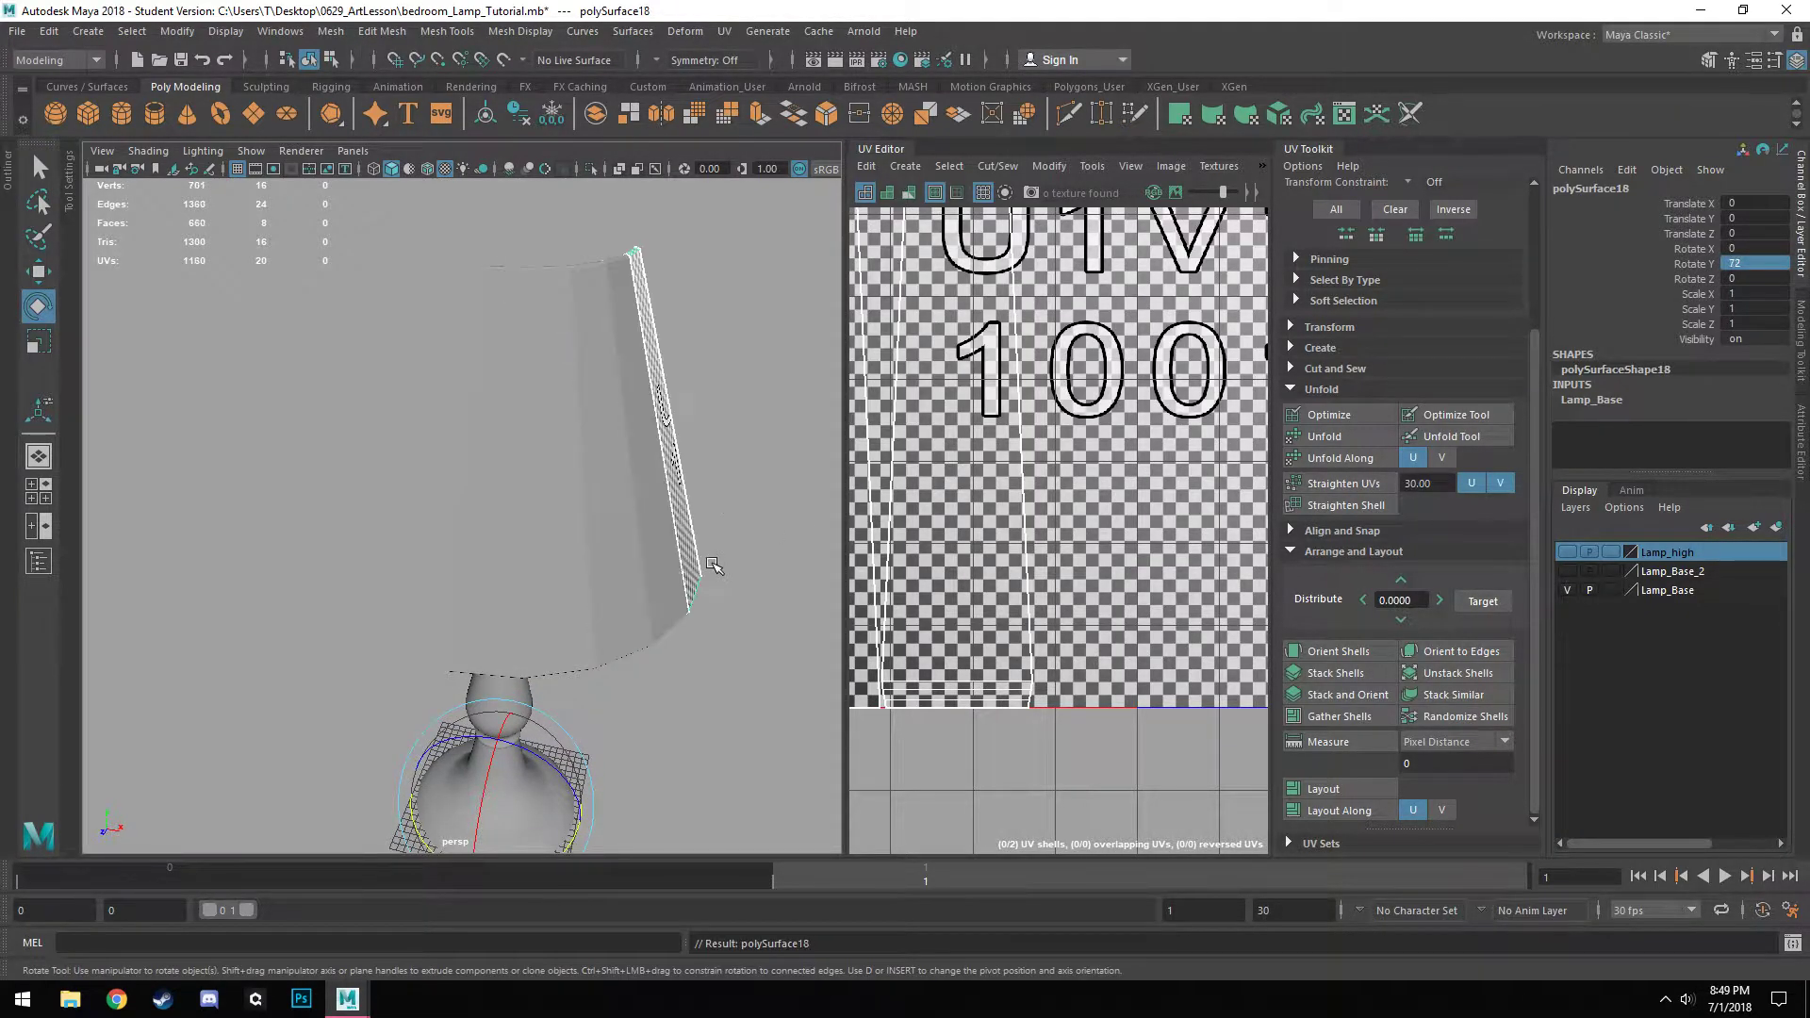
key(shift+d)
key(shift+d)
key(shift+d)
key(shift+d)
key(shift+d)
key(shift+d)
key(shift+d)
key(shift+d)
key(shift+d)
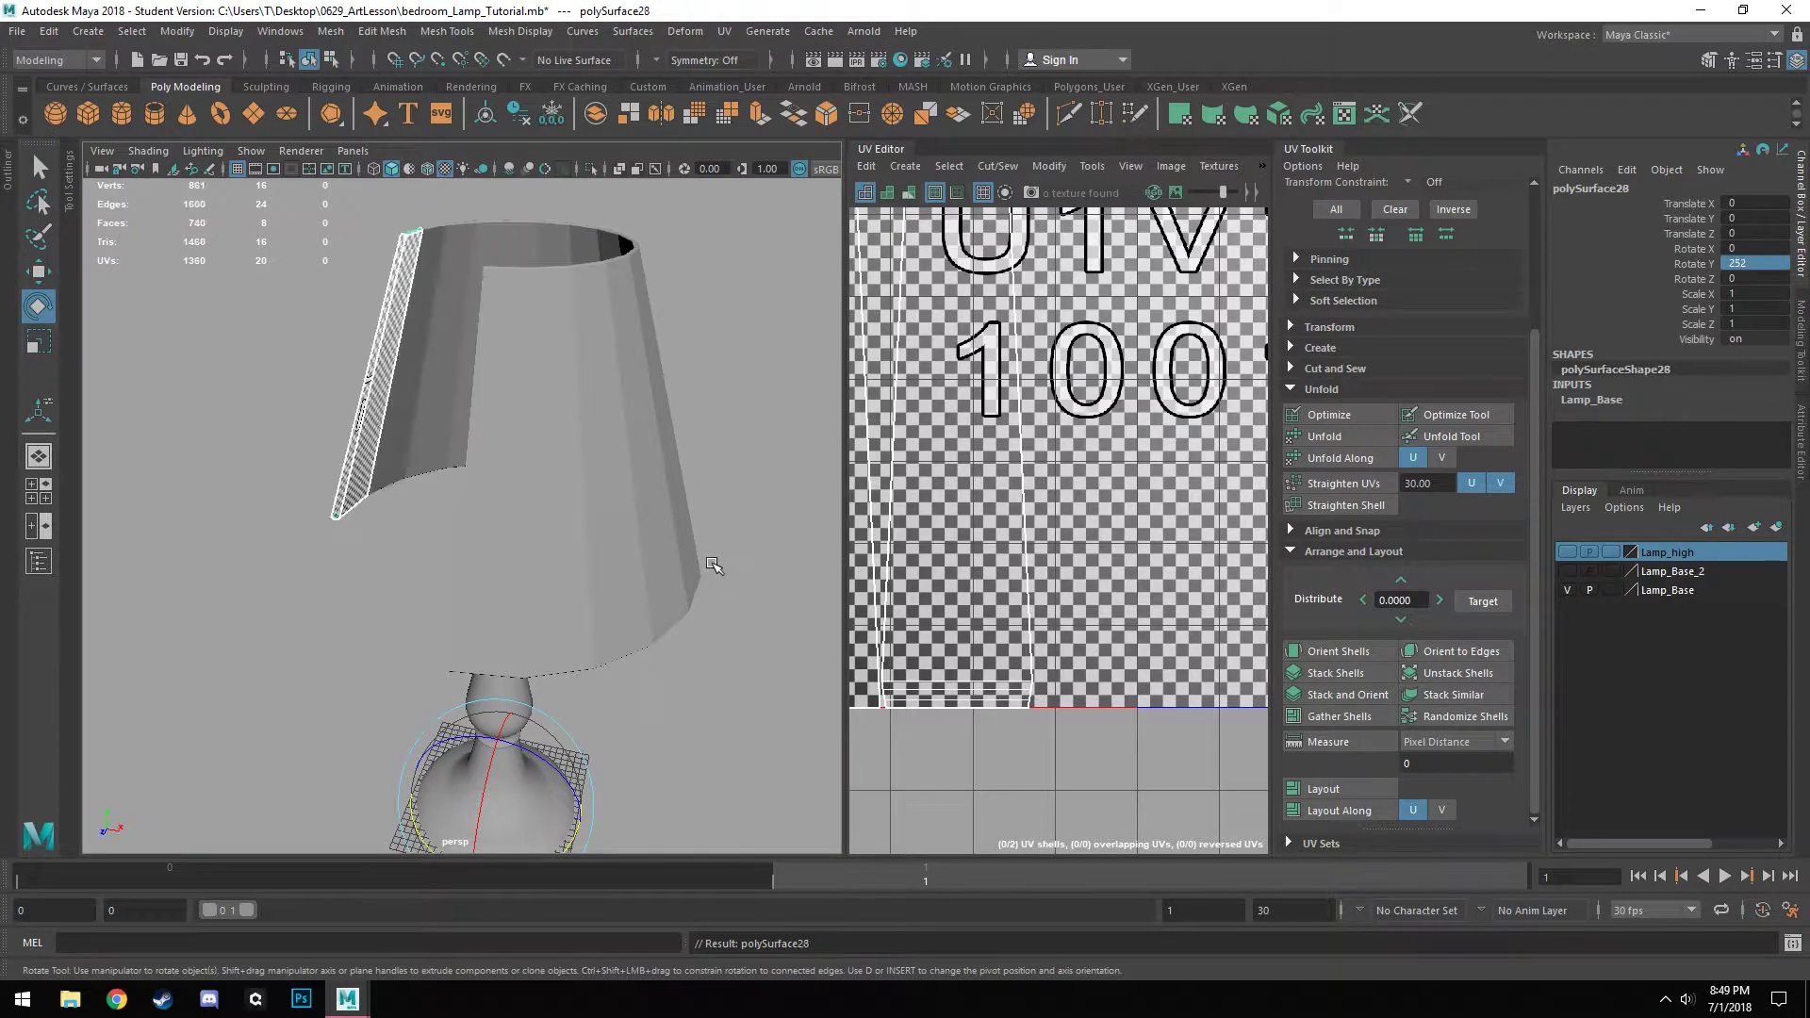
key(shift+d)
alt+drag(533, 657, 632, 541)
click(652, 349)
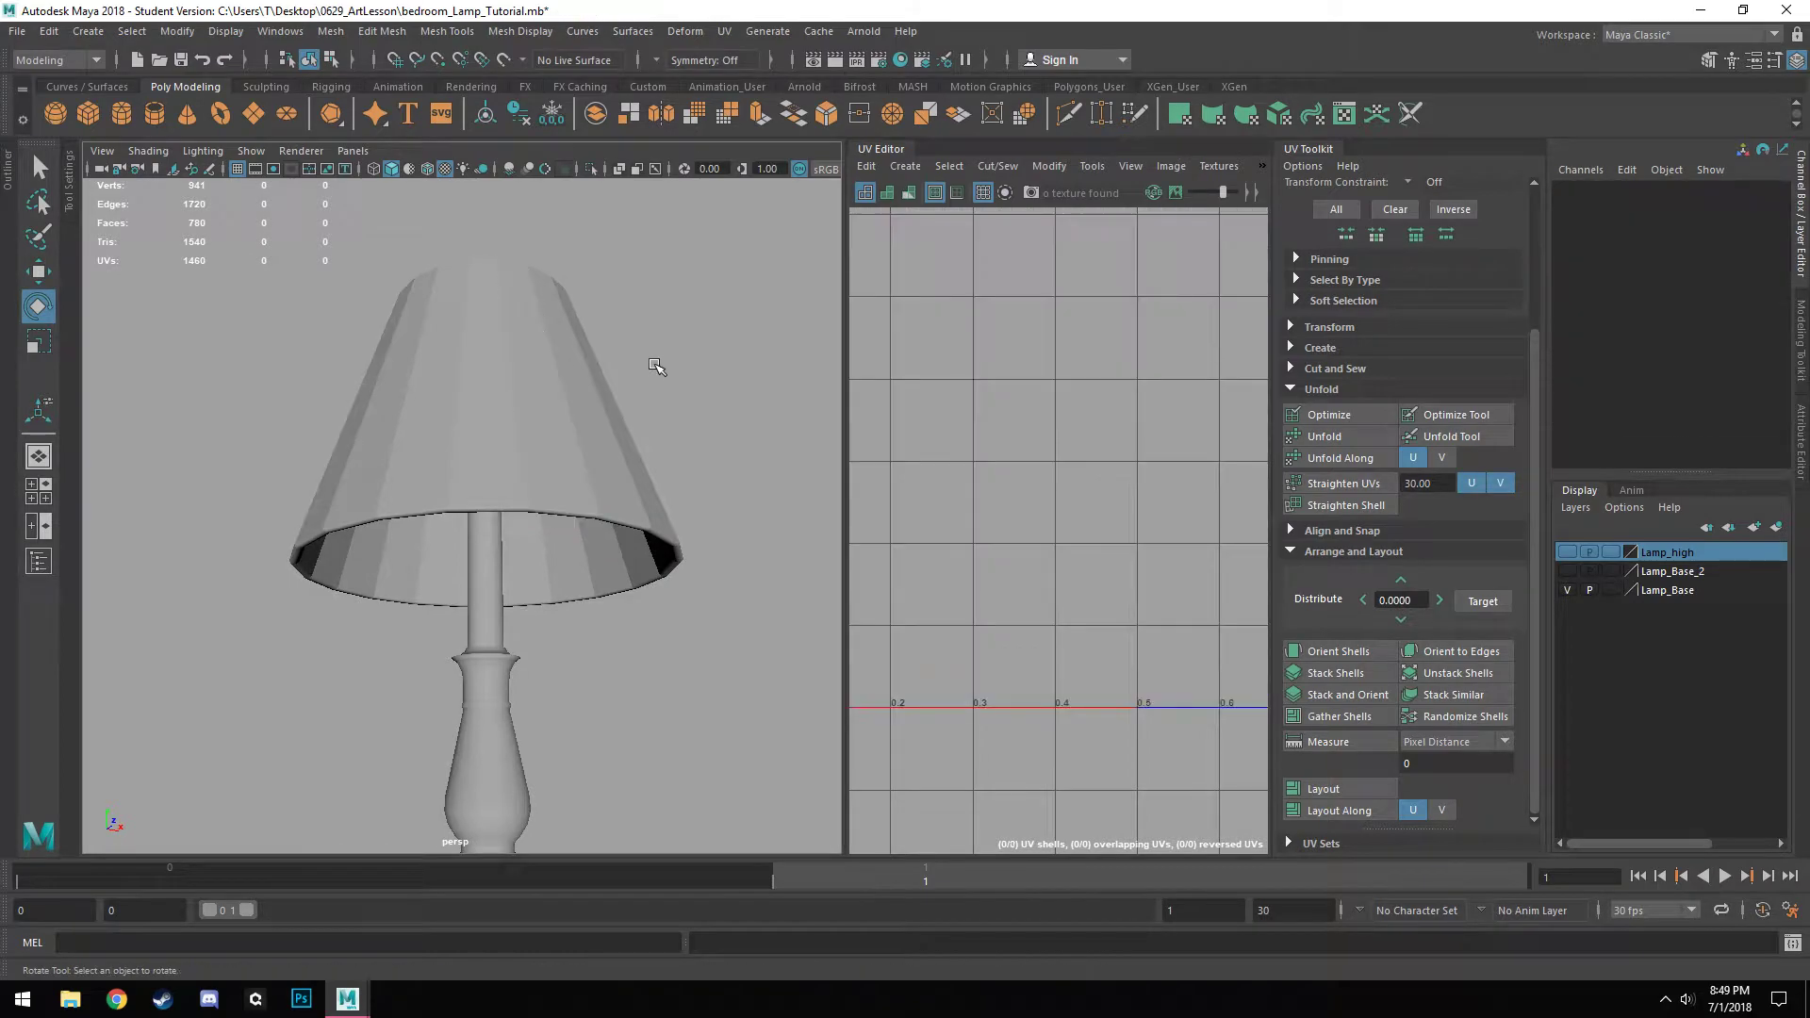
Select all lampshade strips without the lamp base and combine them into one mesh.
alt+drag(650, 396, 570, 625)
click(570, 624)
alt+middle_drag(570, 624, 586, 368)
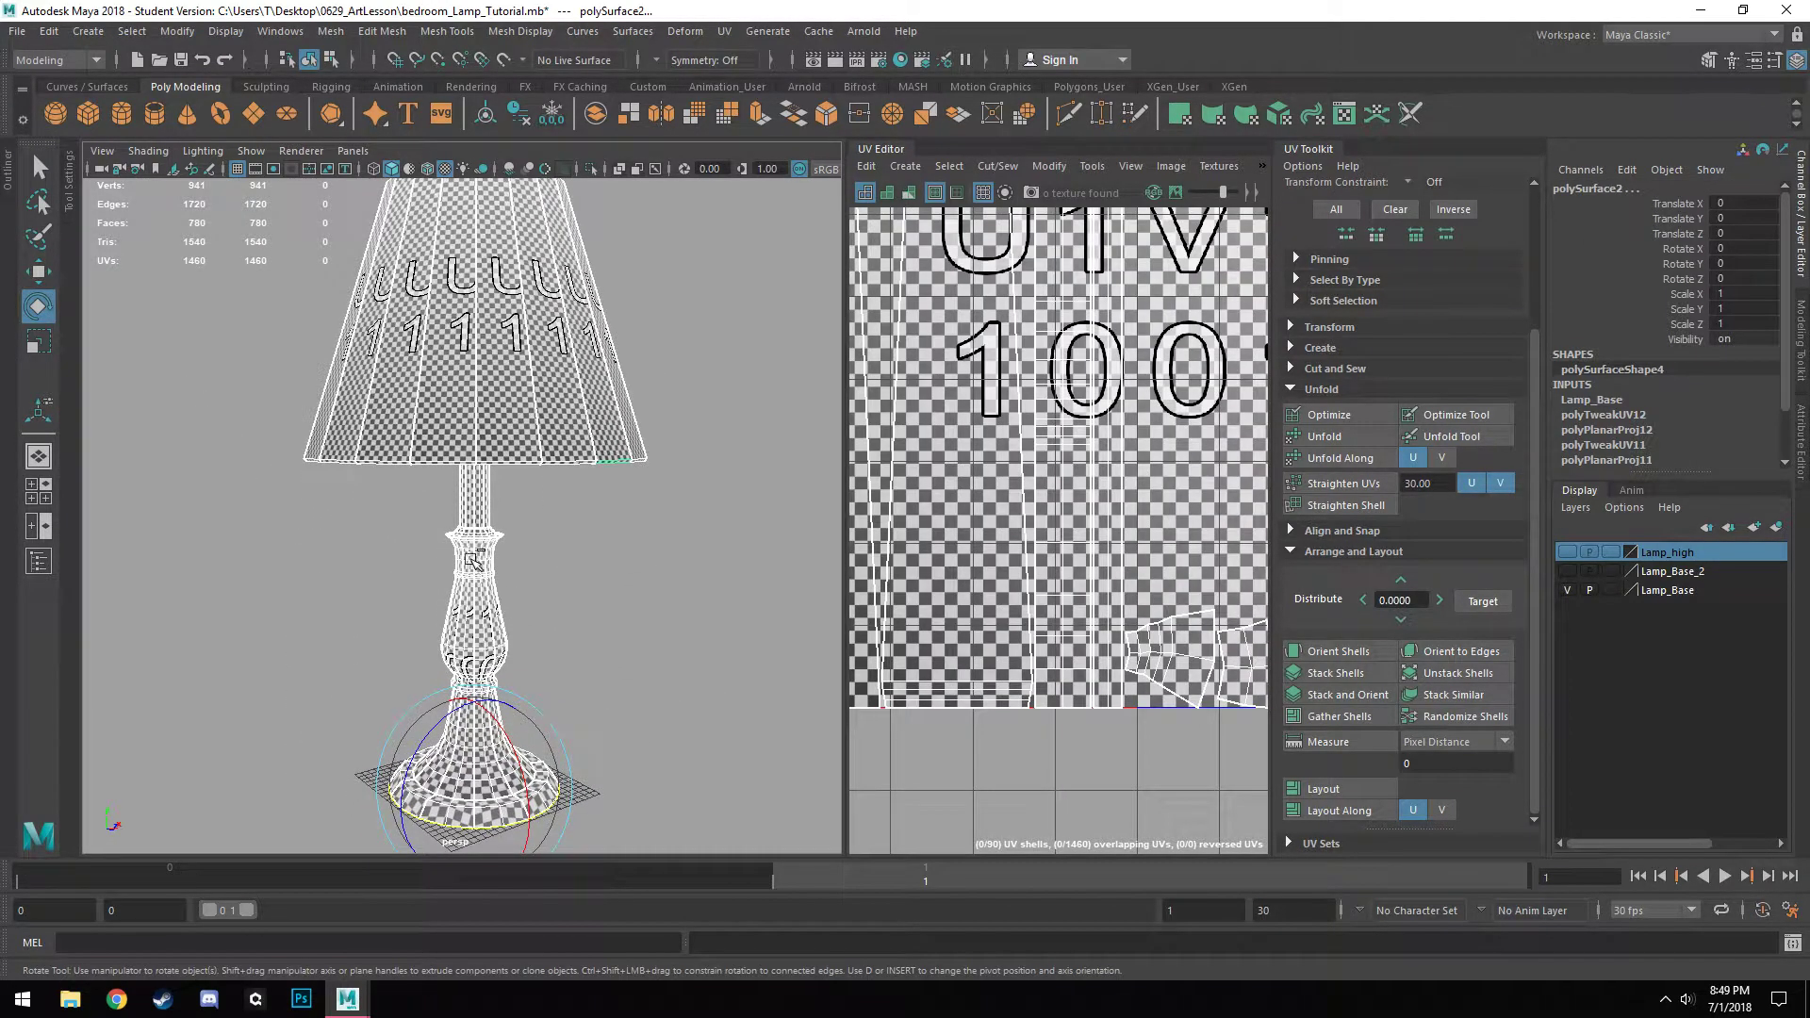
ctrl+click(472, 559)
alt+middle_drag(571, 551, 613, 570)
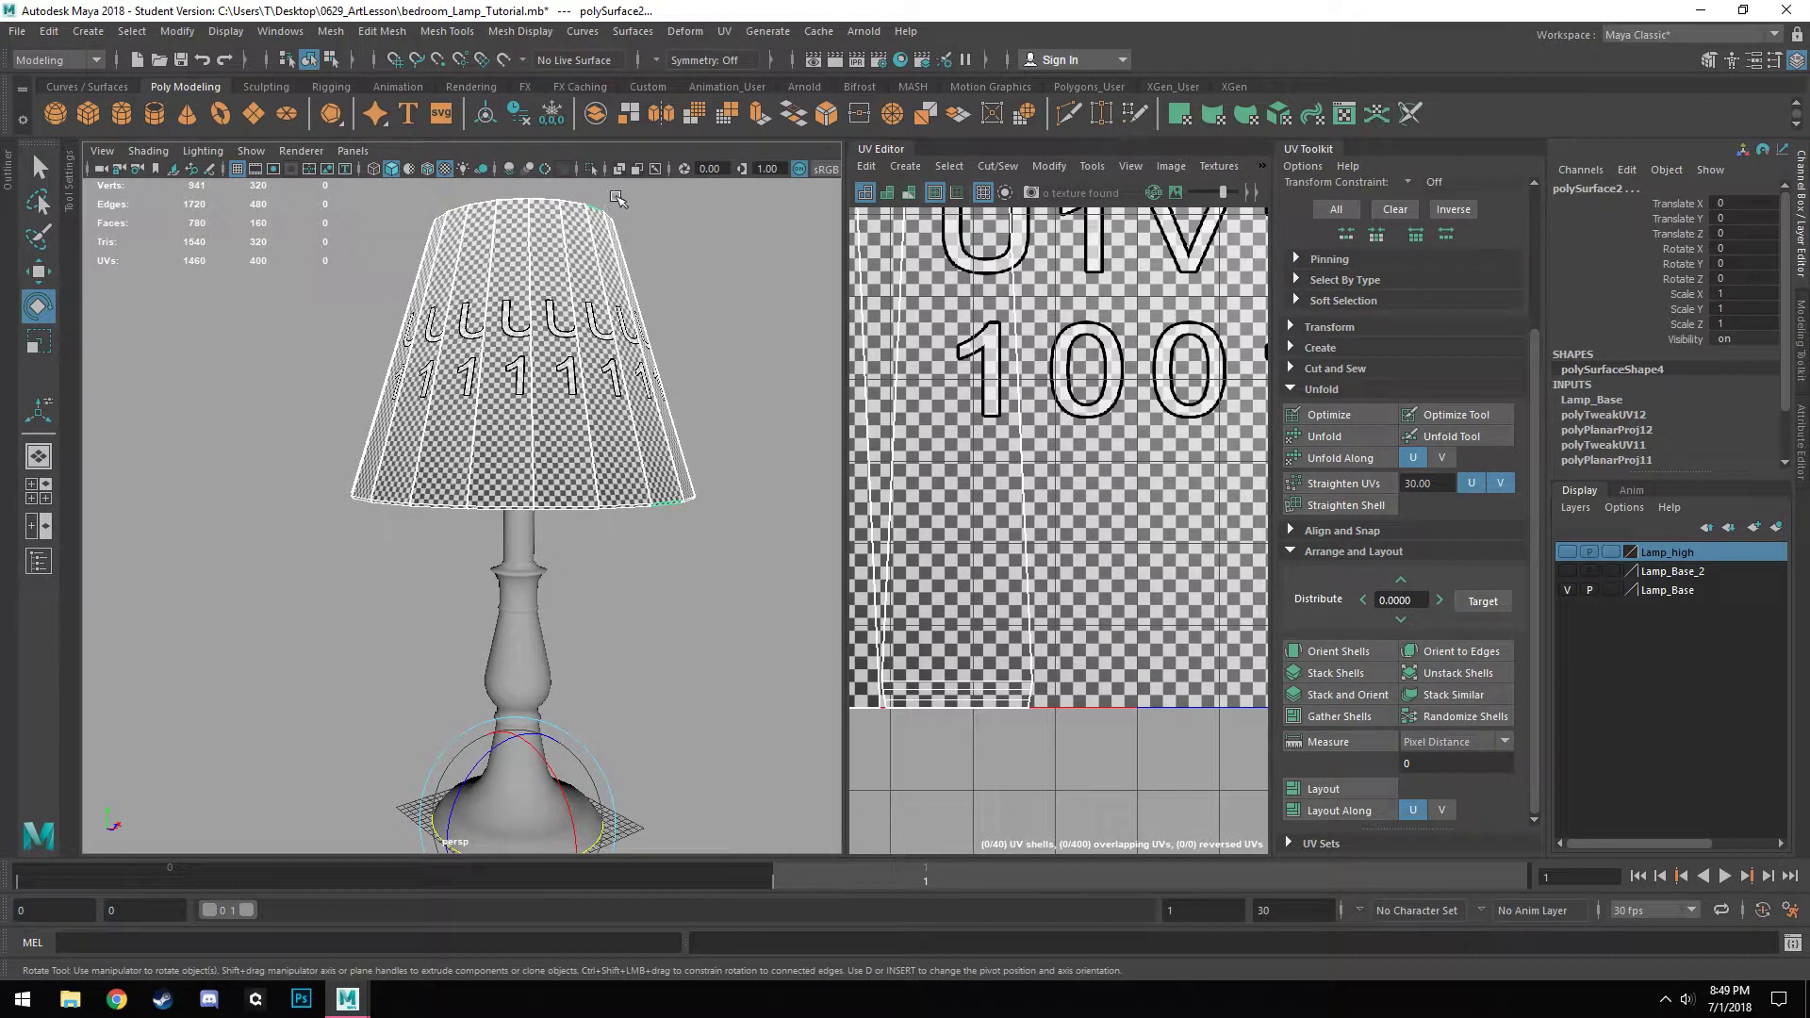
click(330, 31)
click(367, 98)
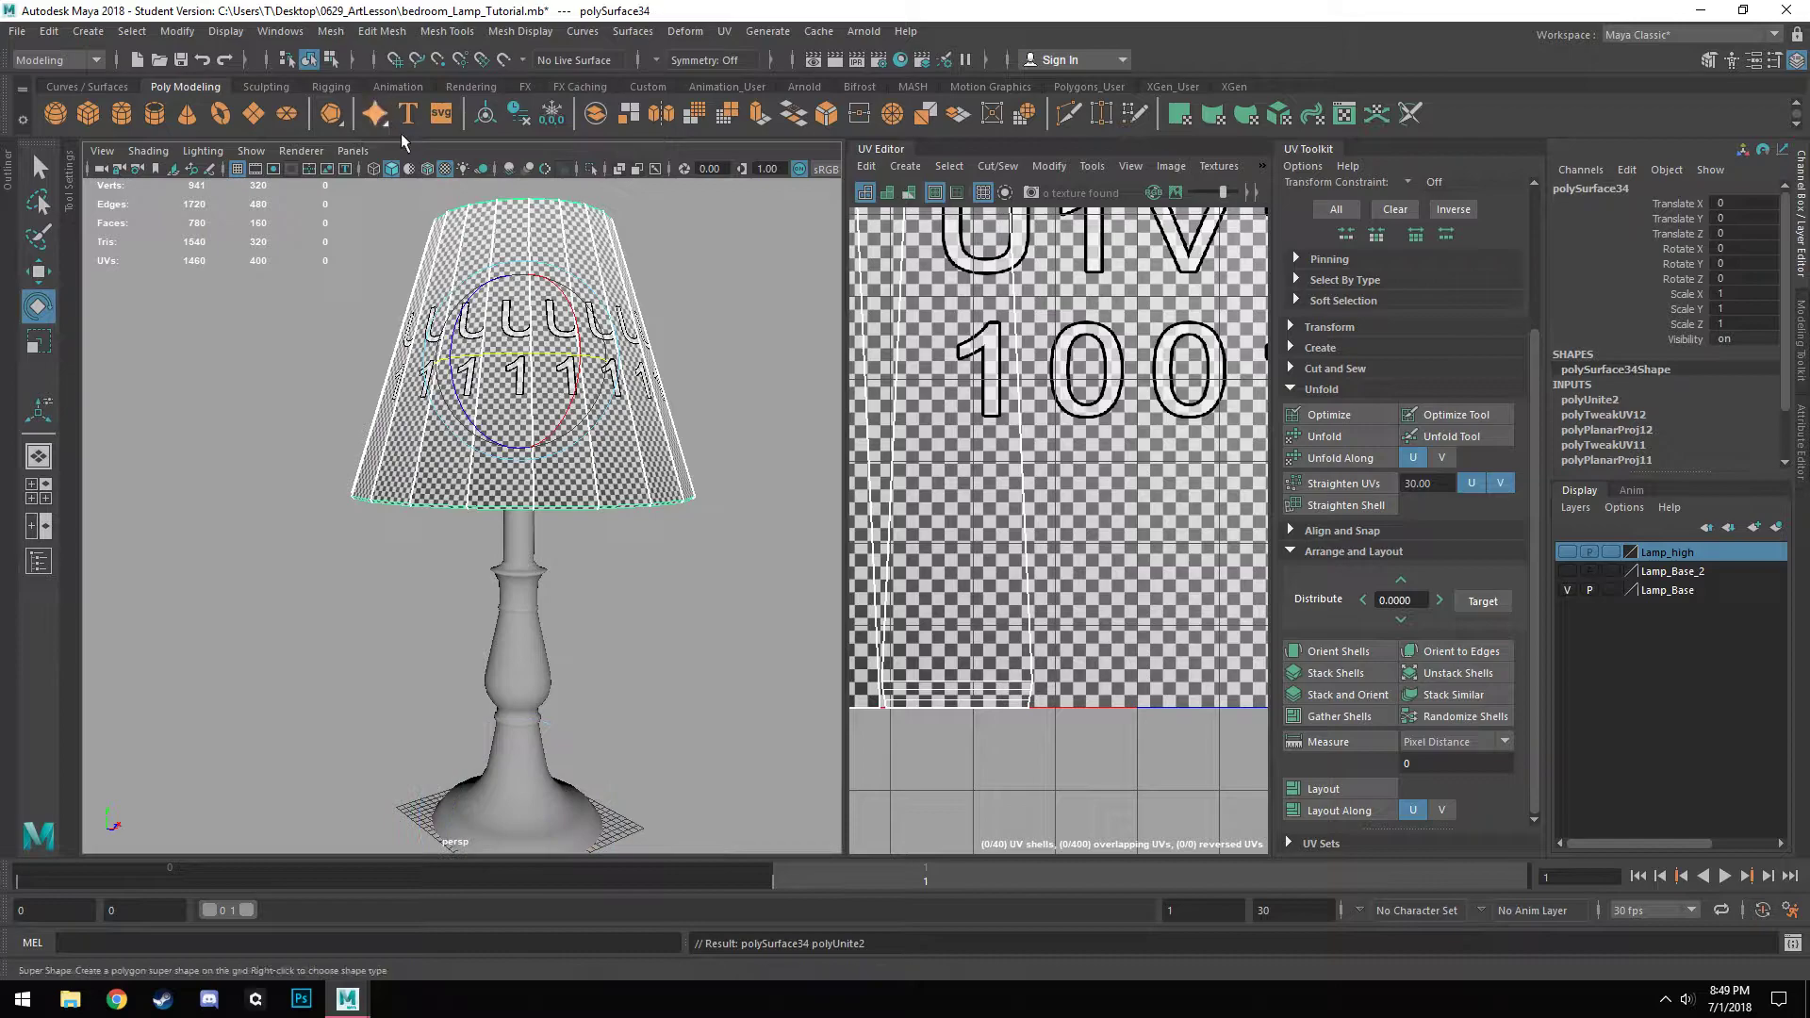
Select every vertex of the combined lampshade and merge them with a distance threshold of 0.01.
right_drag(590, 235, 521, 222)
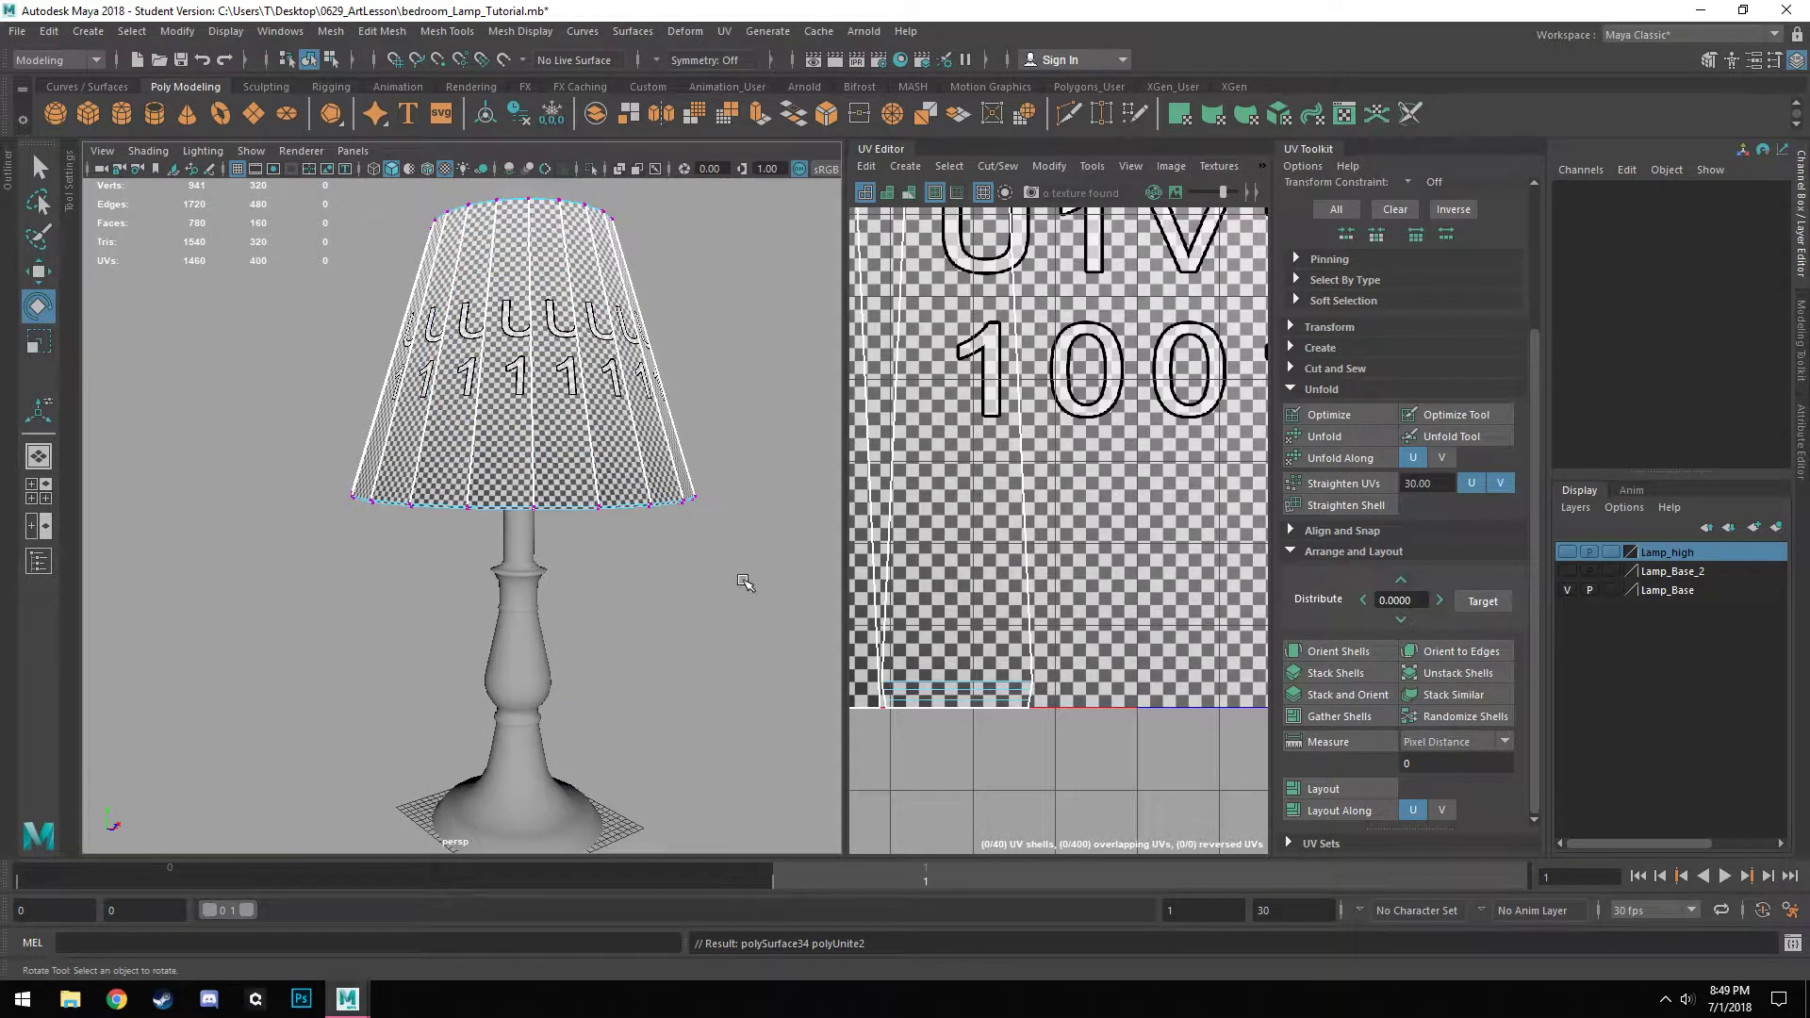
drag(780, 639, 278, 189)
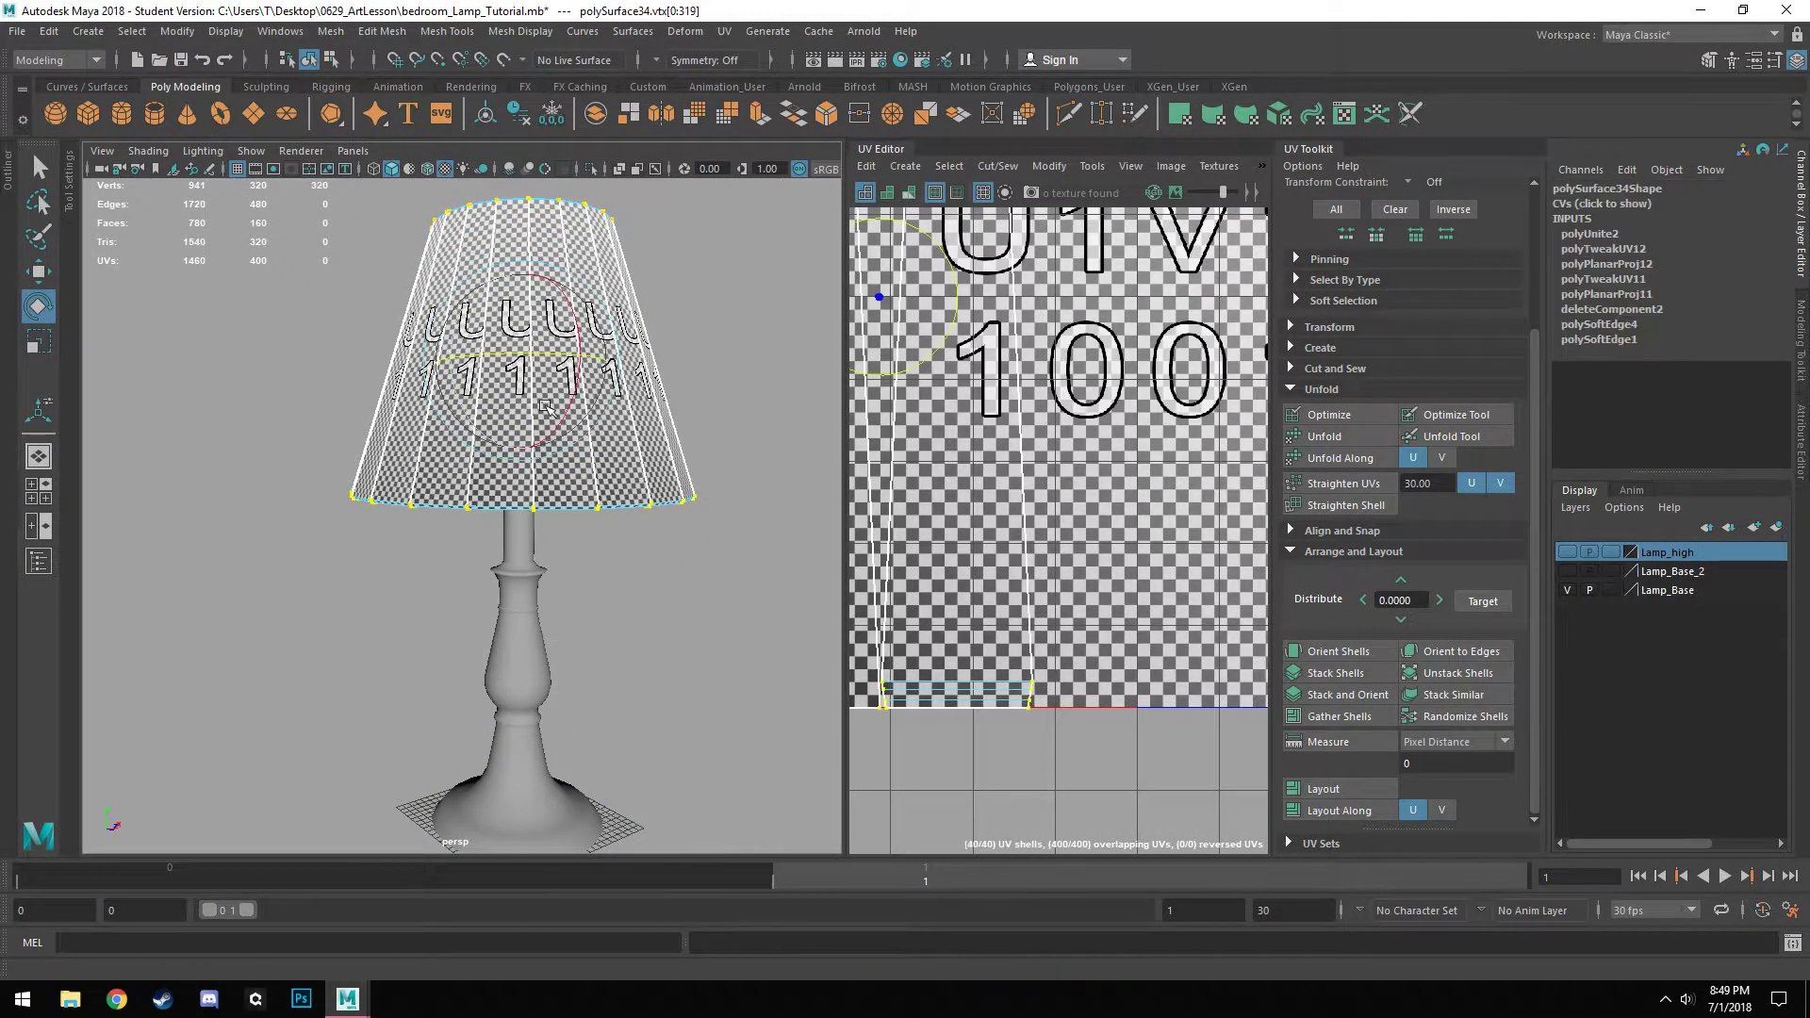
alt+middle_drag(550, 405, 566, 466)
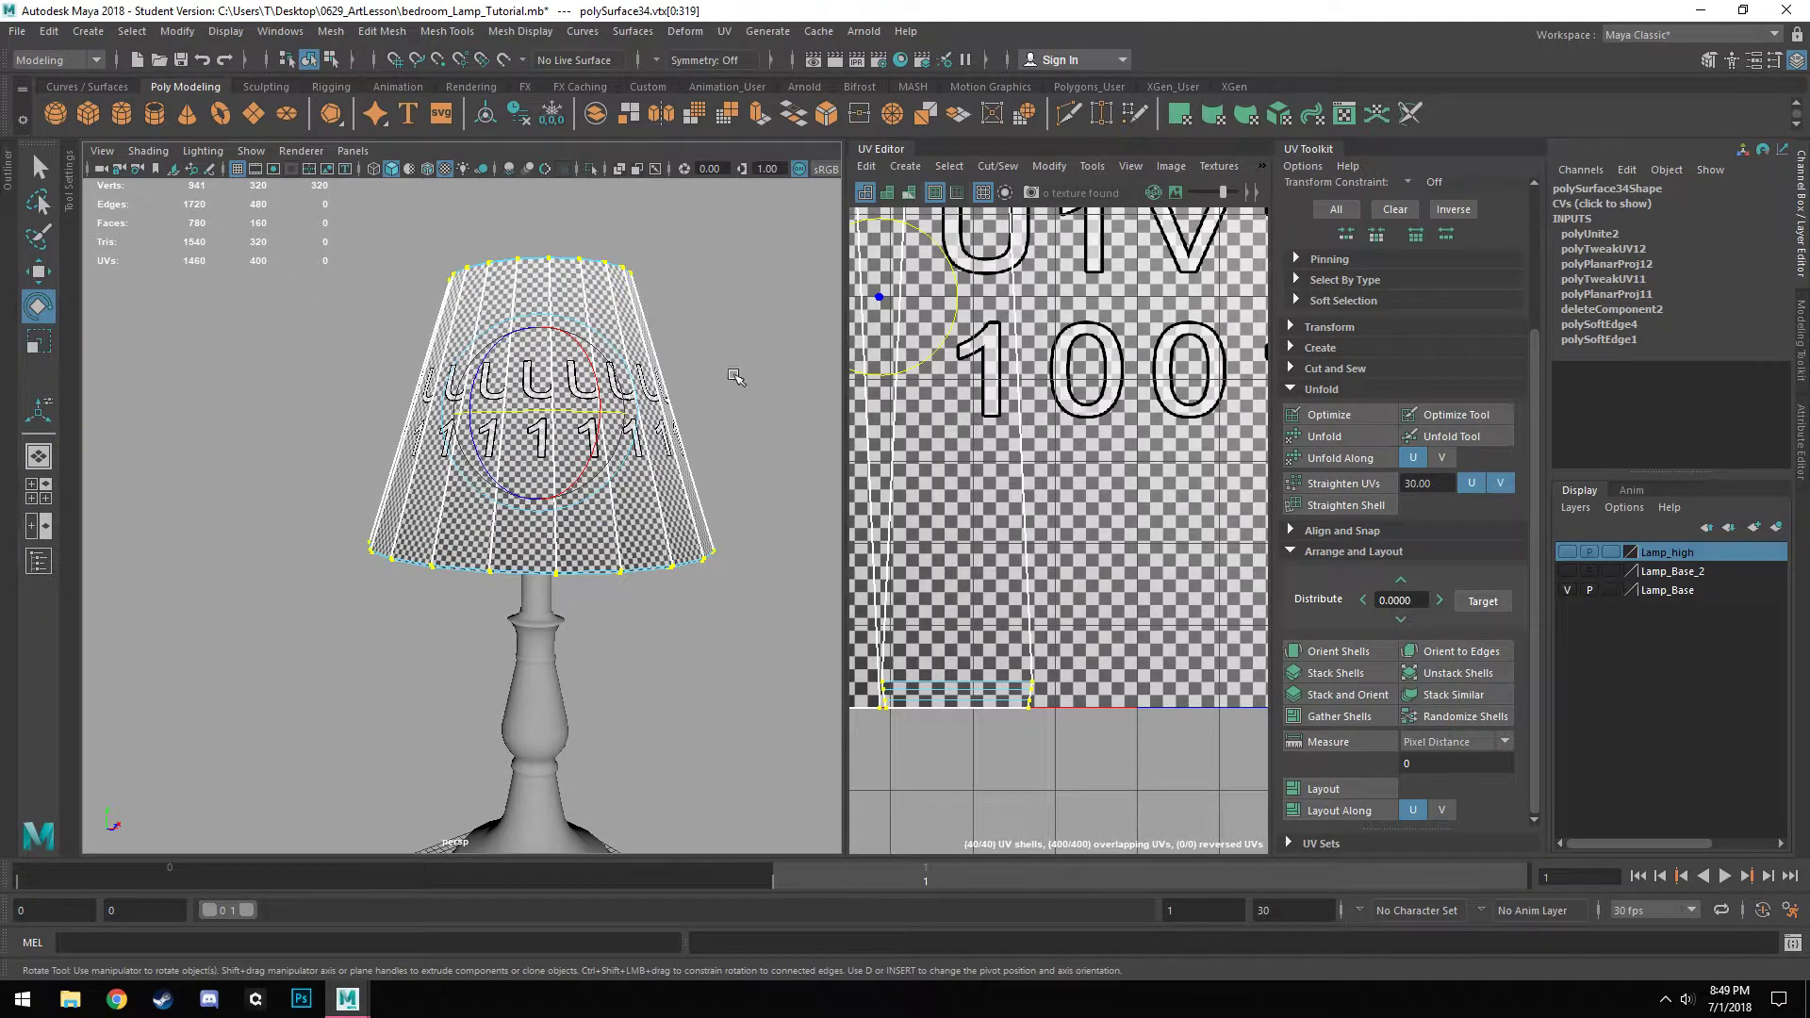
shift+right_click(735, 377)
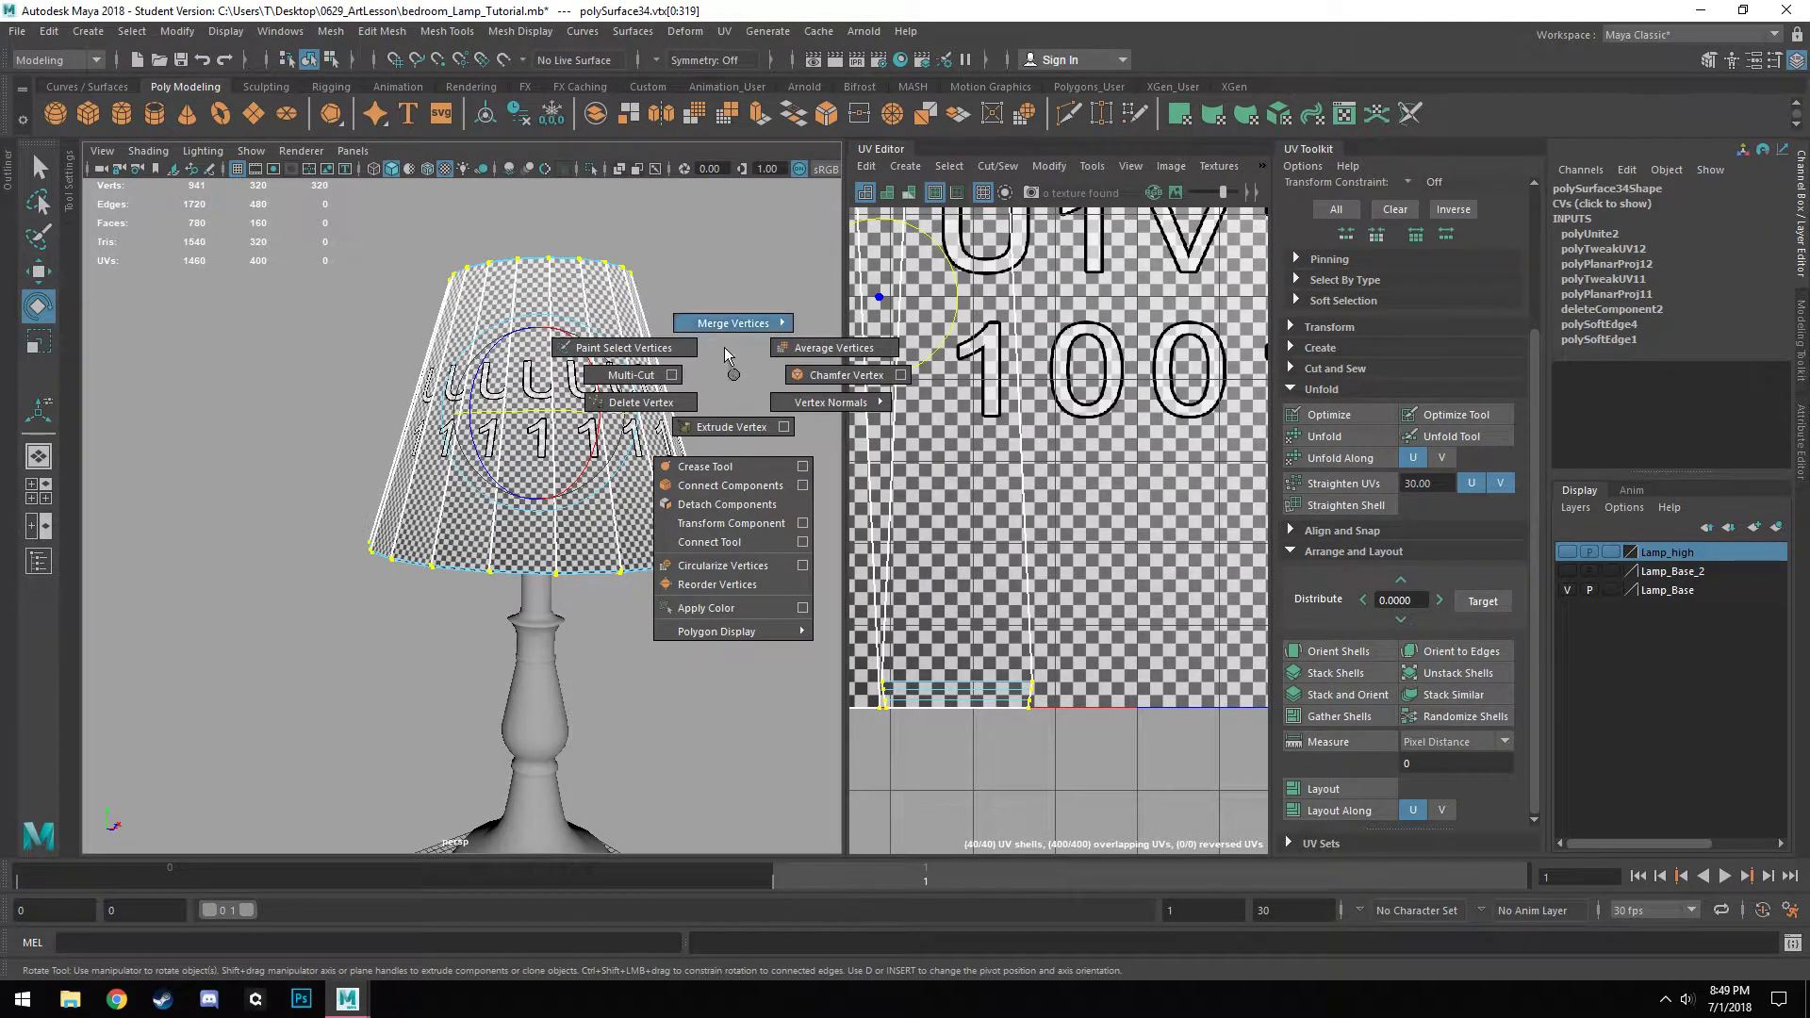
shift+right_drag(723, 330, 794, 290)
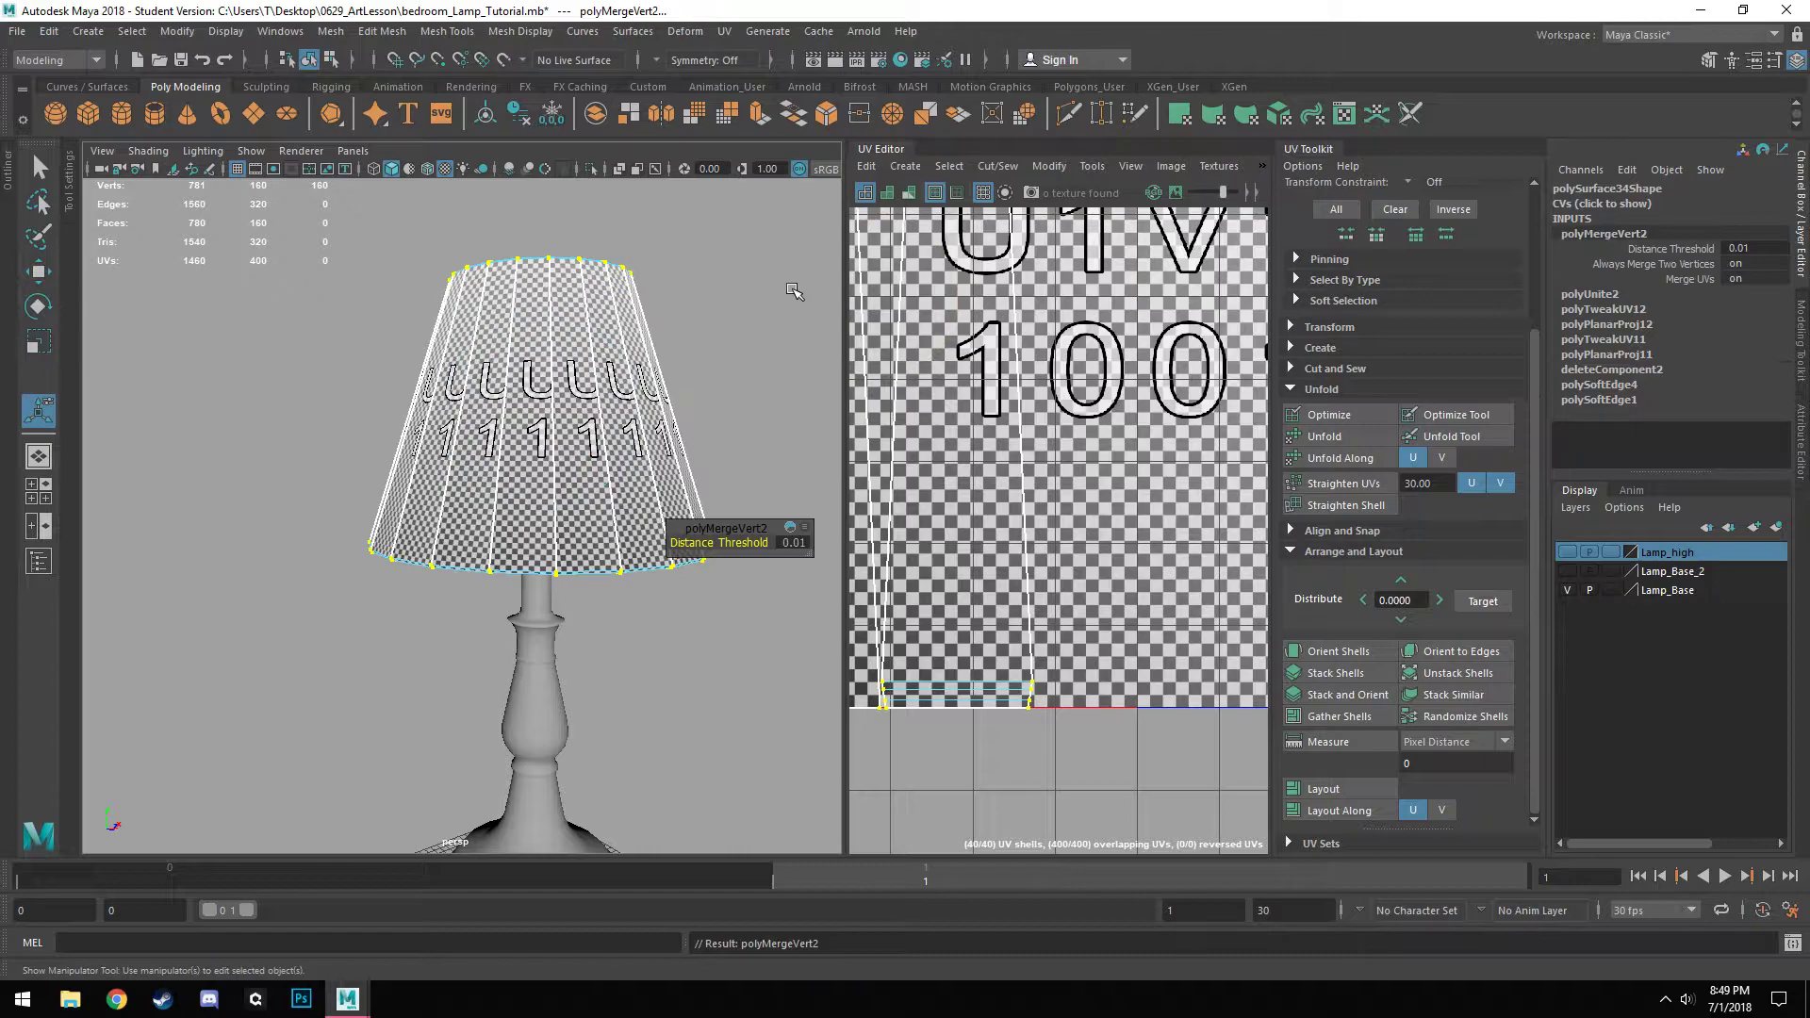
Return to object selection and apply Soften Edge to the whole lampshade.
right_drag(611, 306, 658, 296)
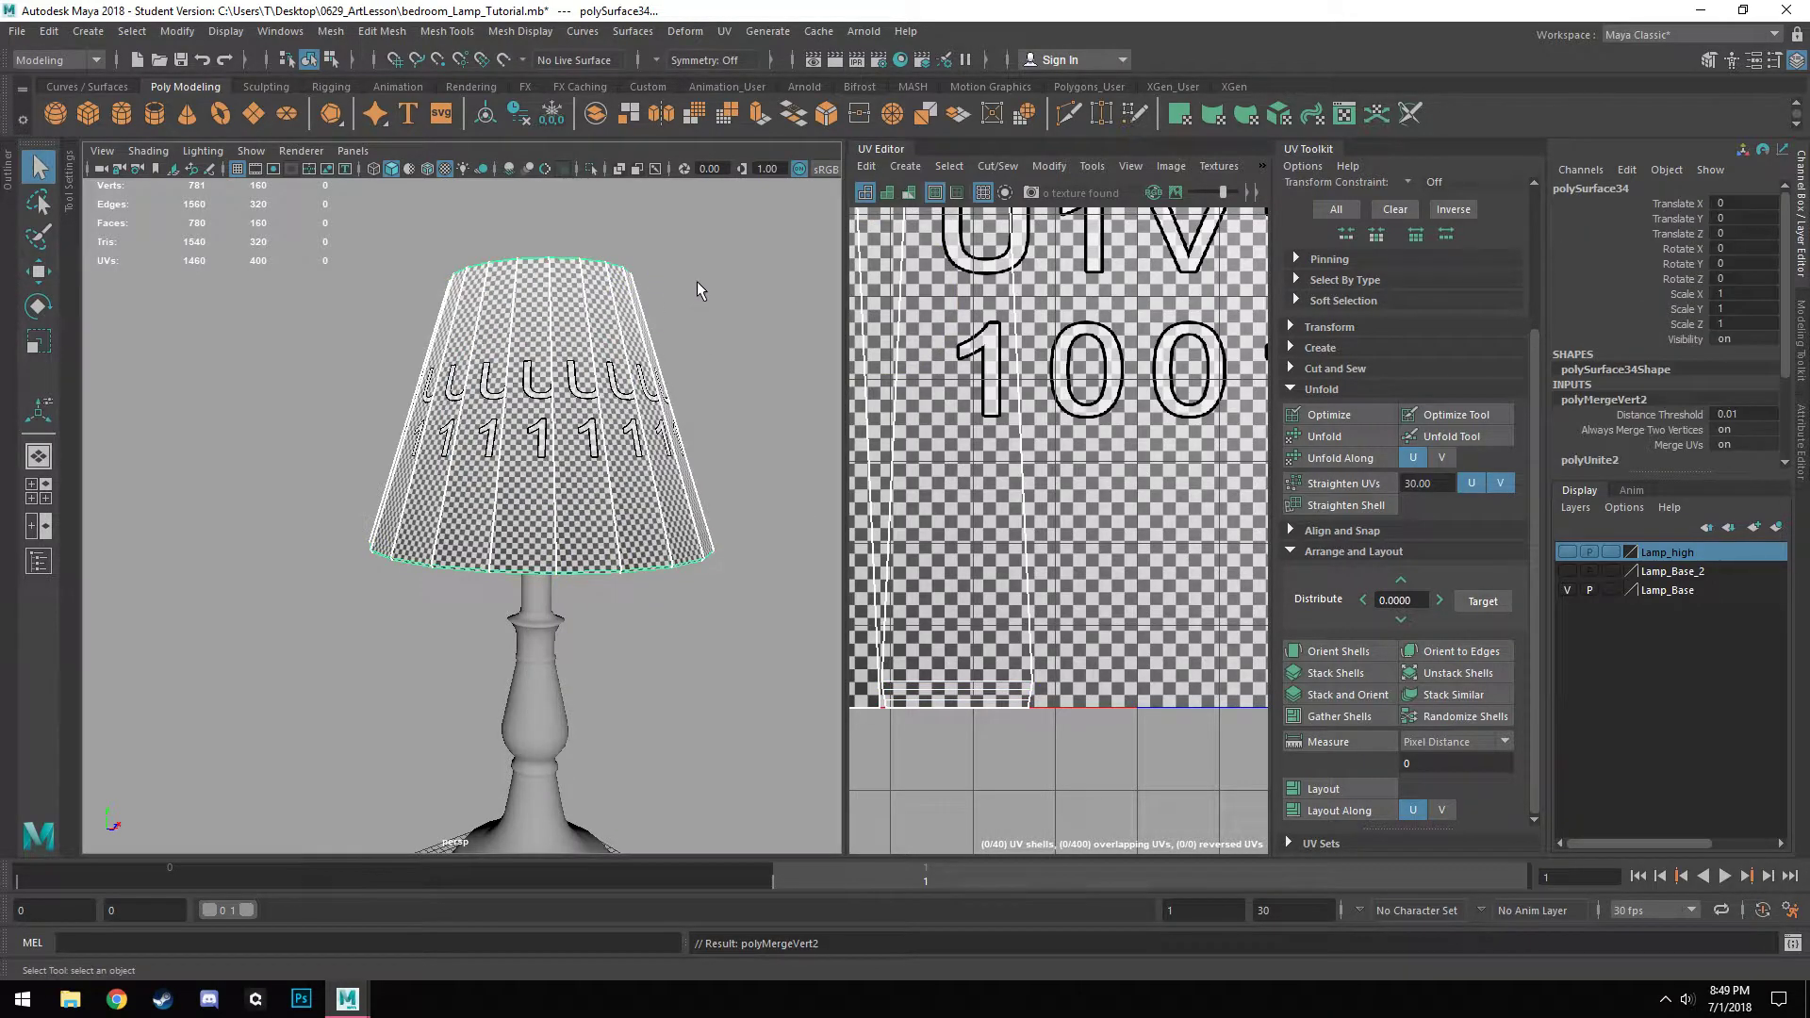
click(520, 31)
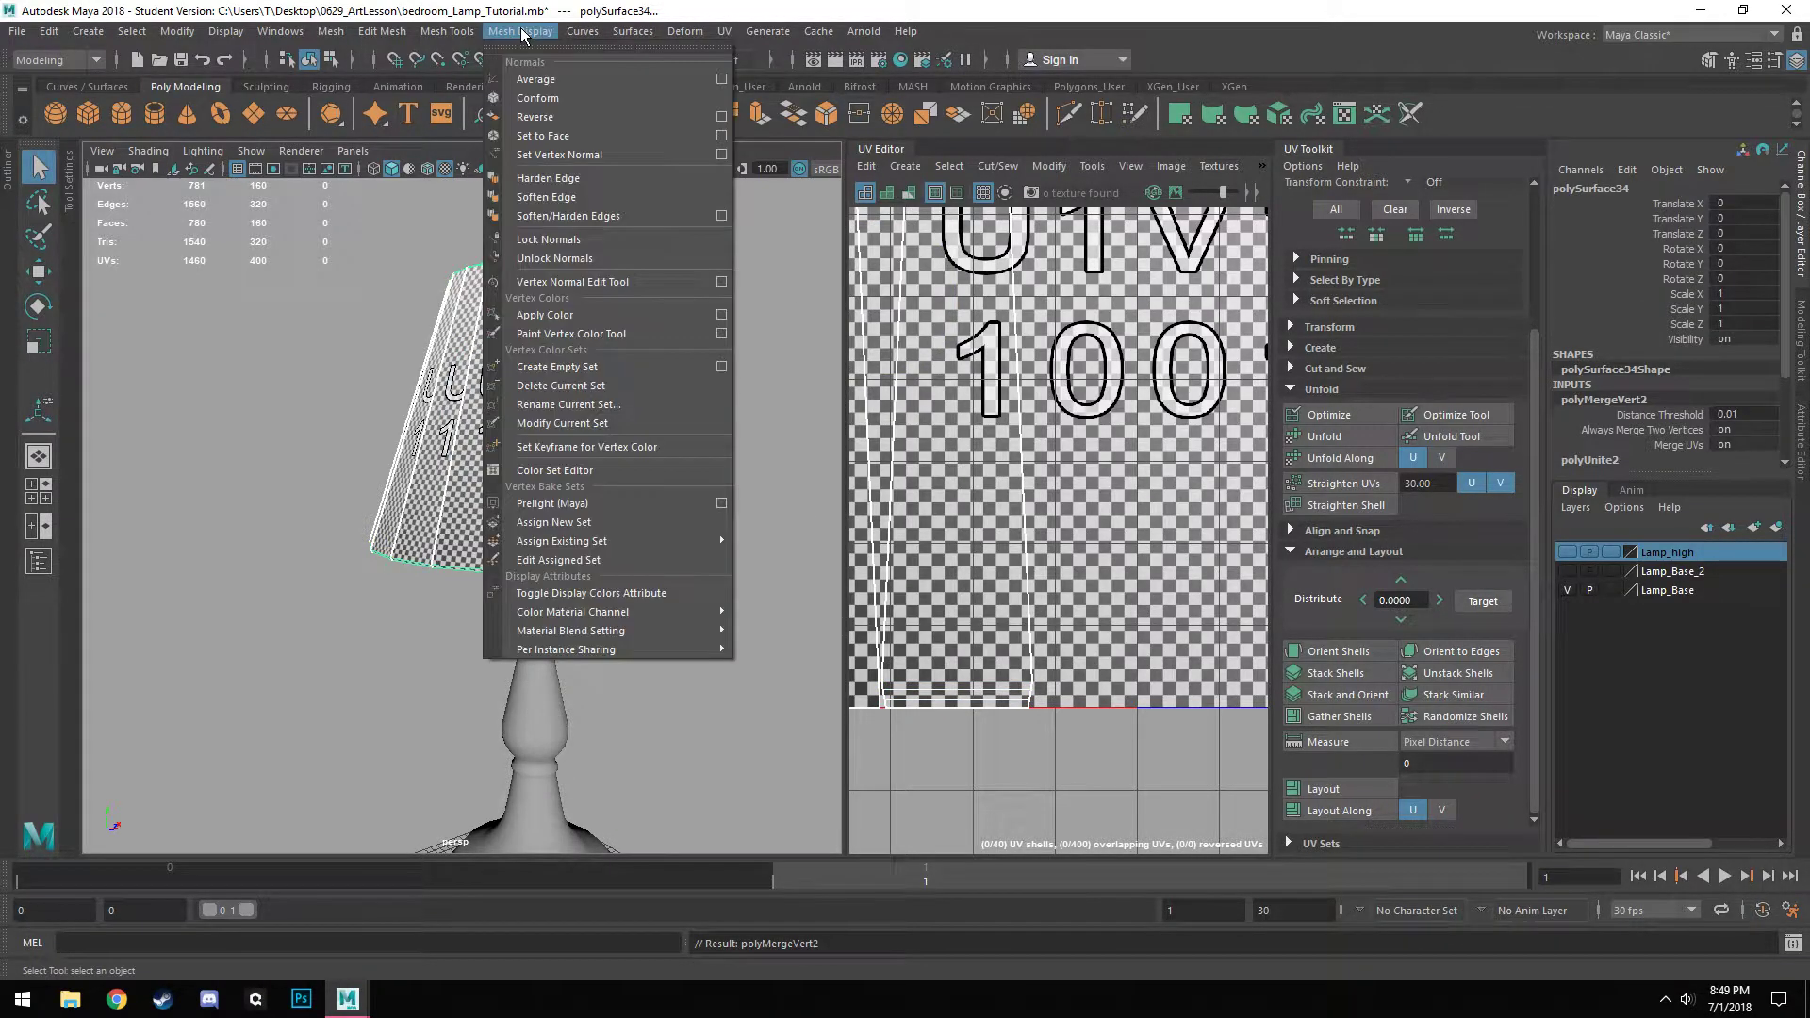
click(586, 197)
click(710, 355)
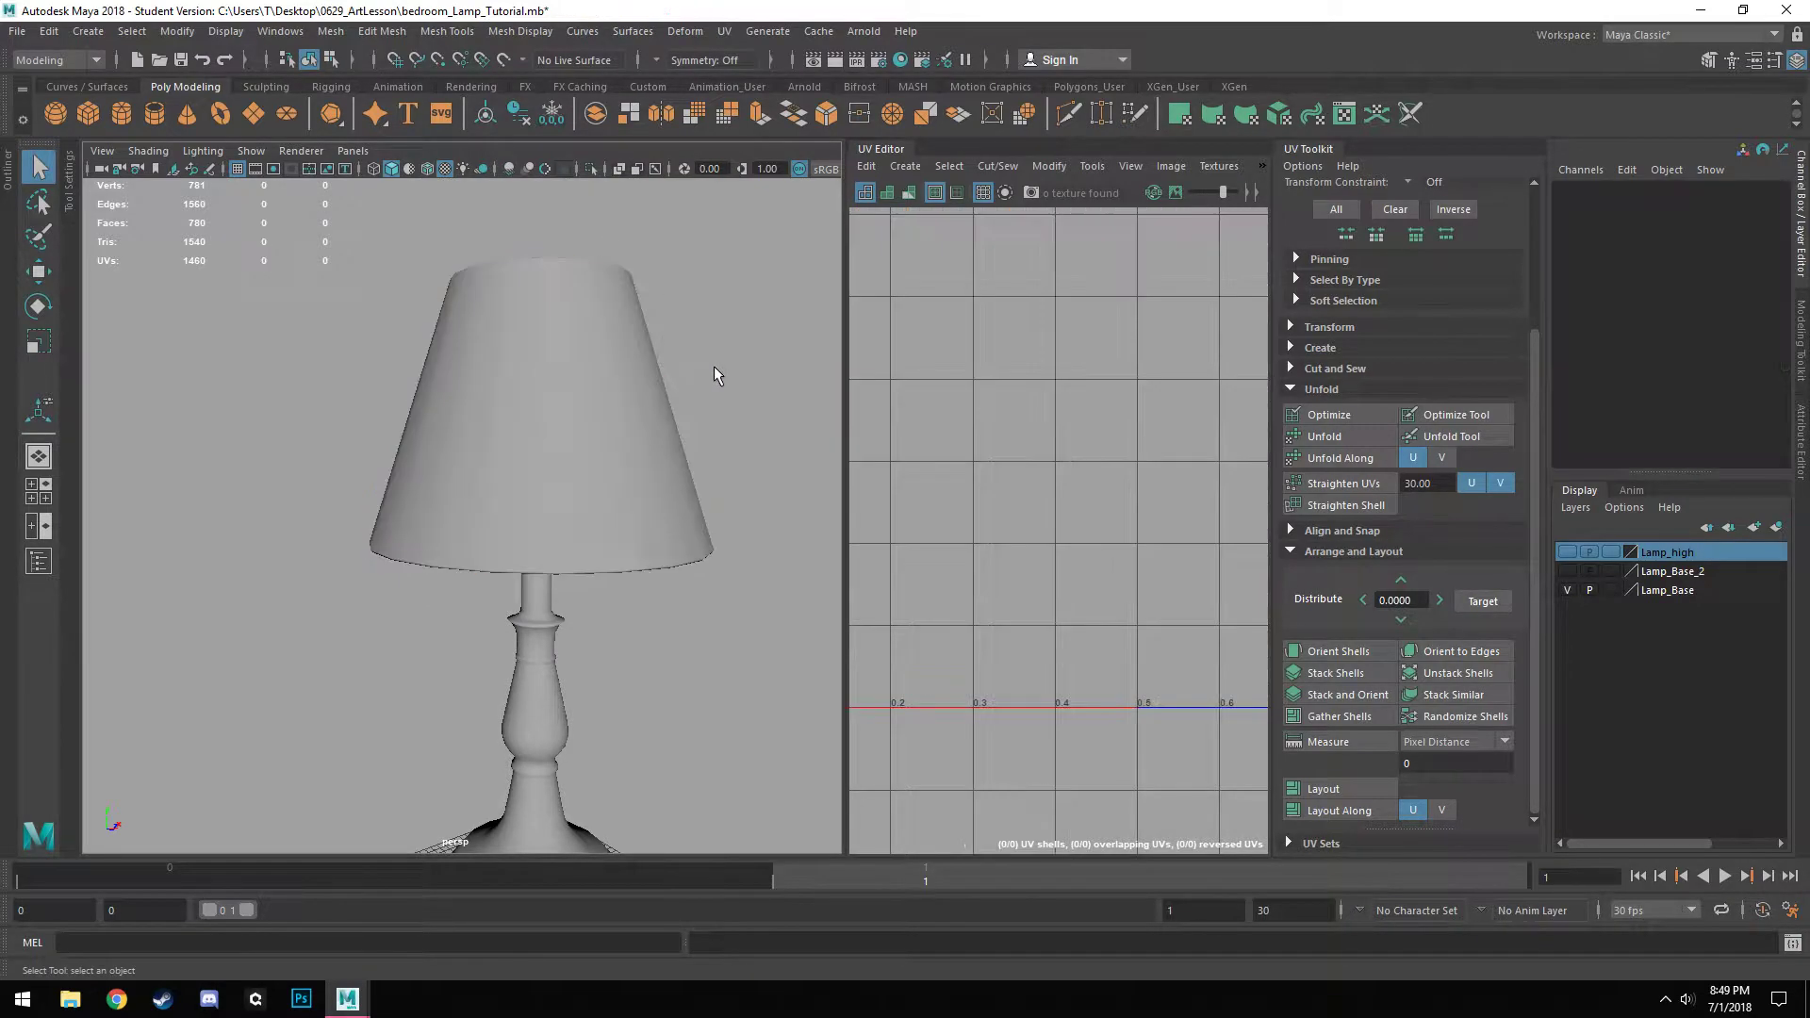
scroll(715, 441, down, 5)
alt+drag(697, 573, 657, 573)
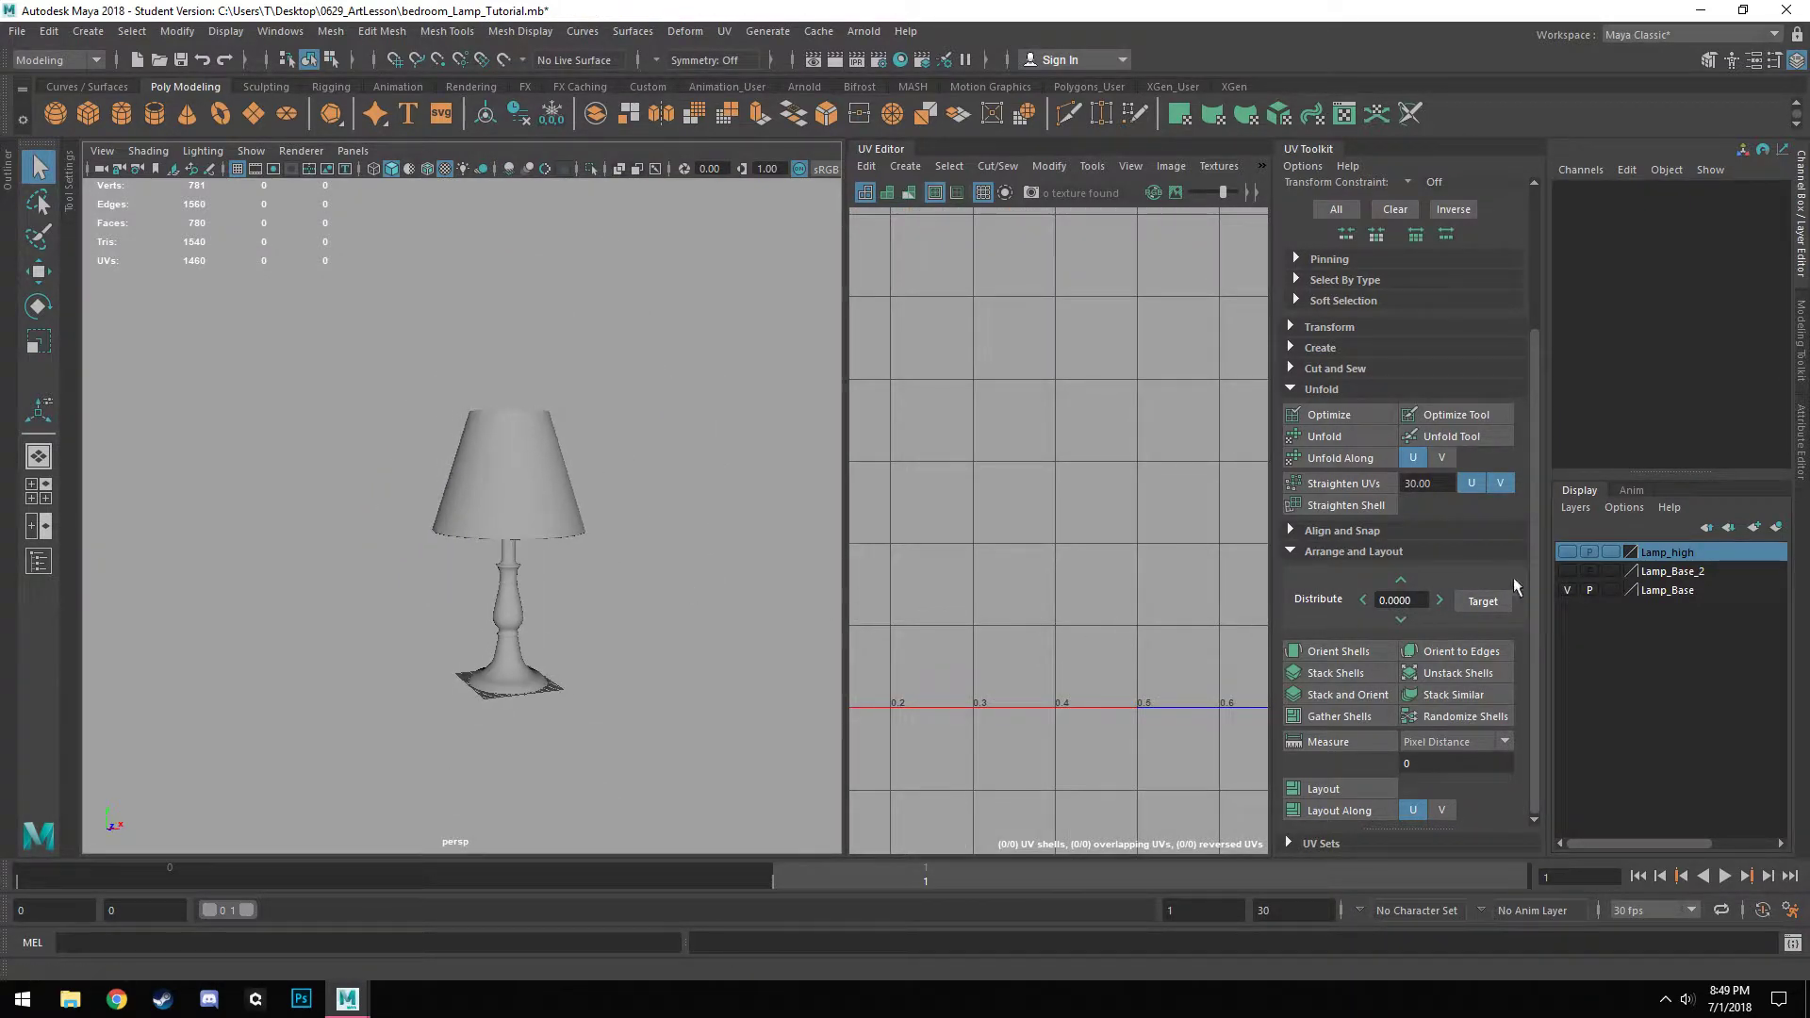
Show the Lamp_Base_2 layer and select both complete lamps together.
click(1574, 571)
scroll(691, 643, up, 6)
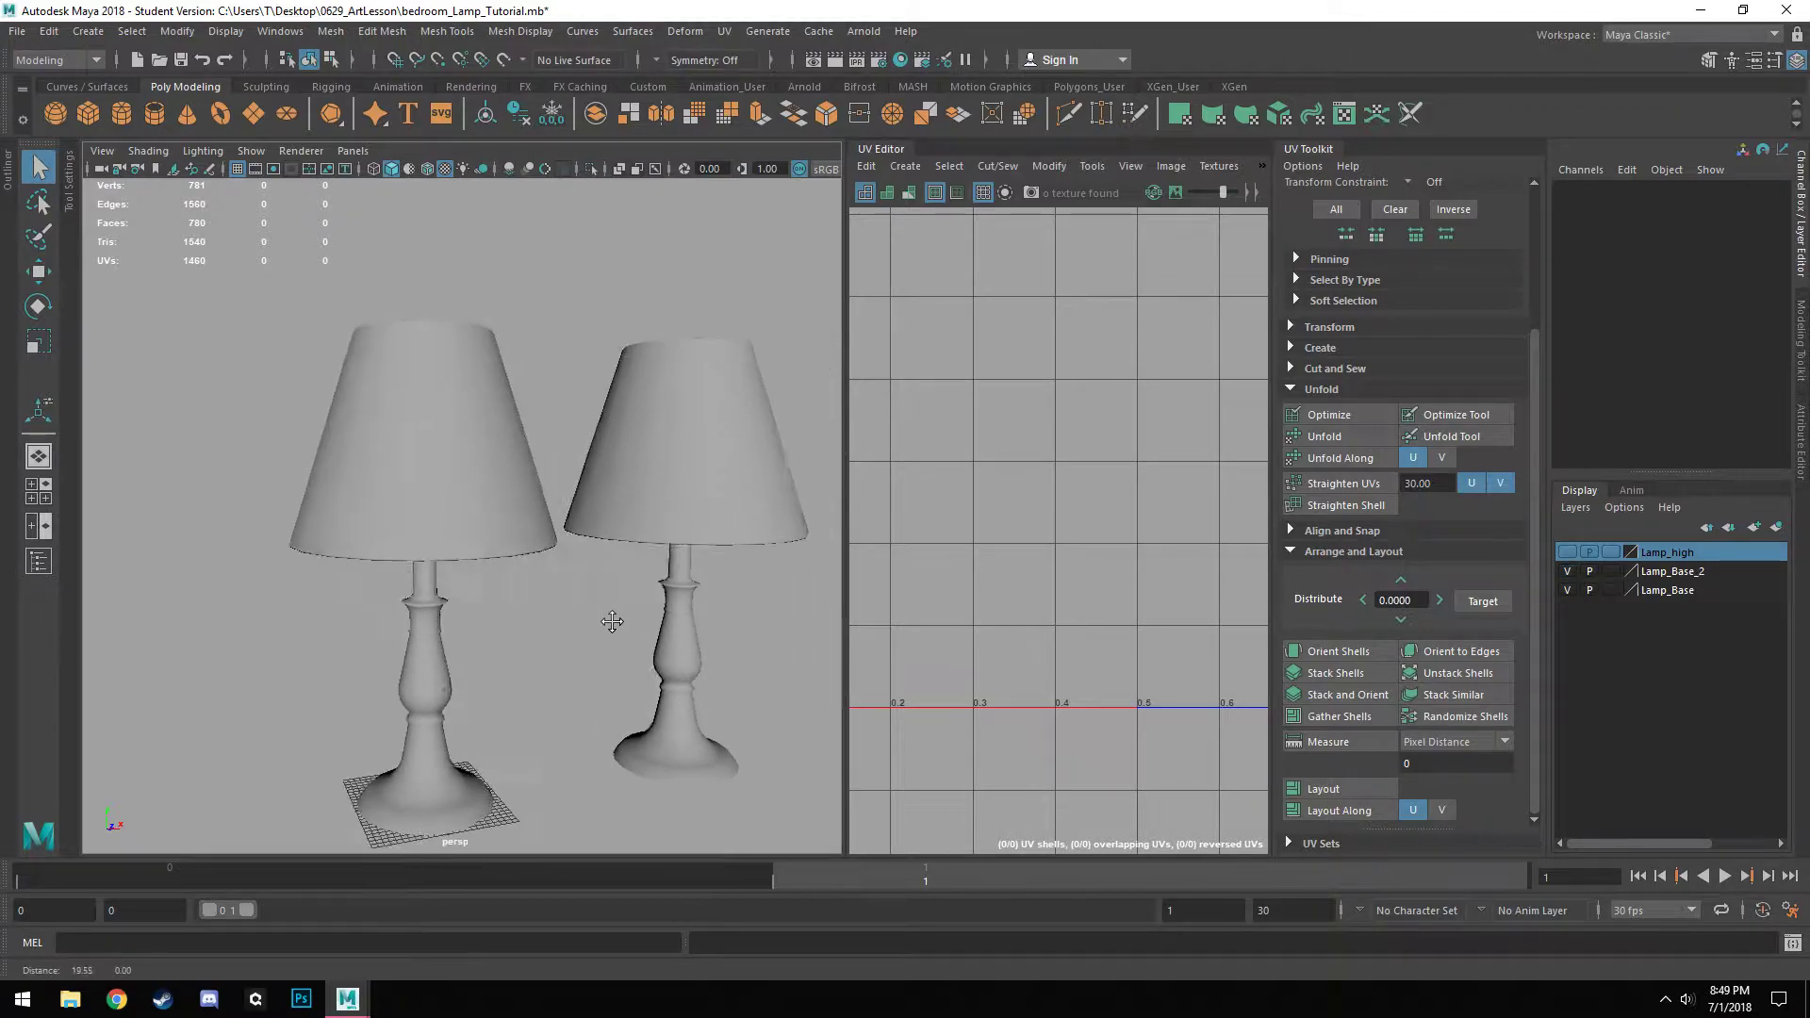
drag(489, 622, 359, 500)
scroll(427, 566, up, 3)
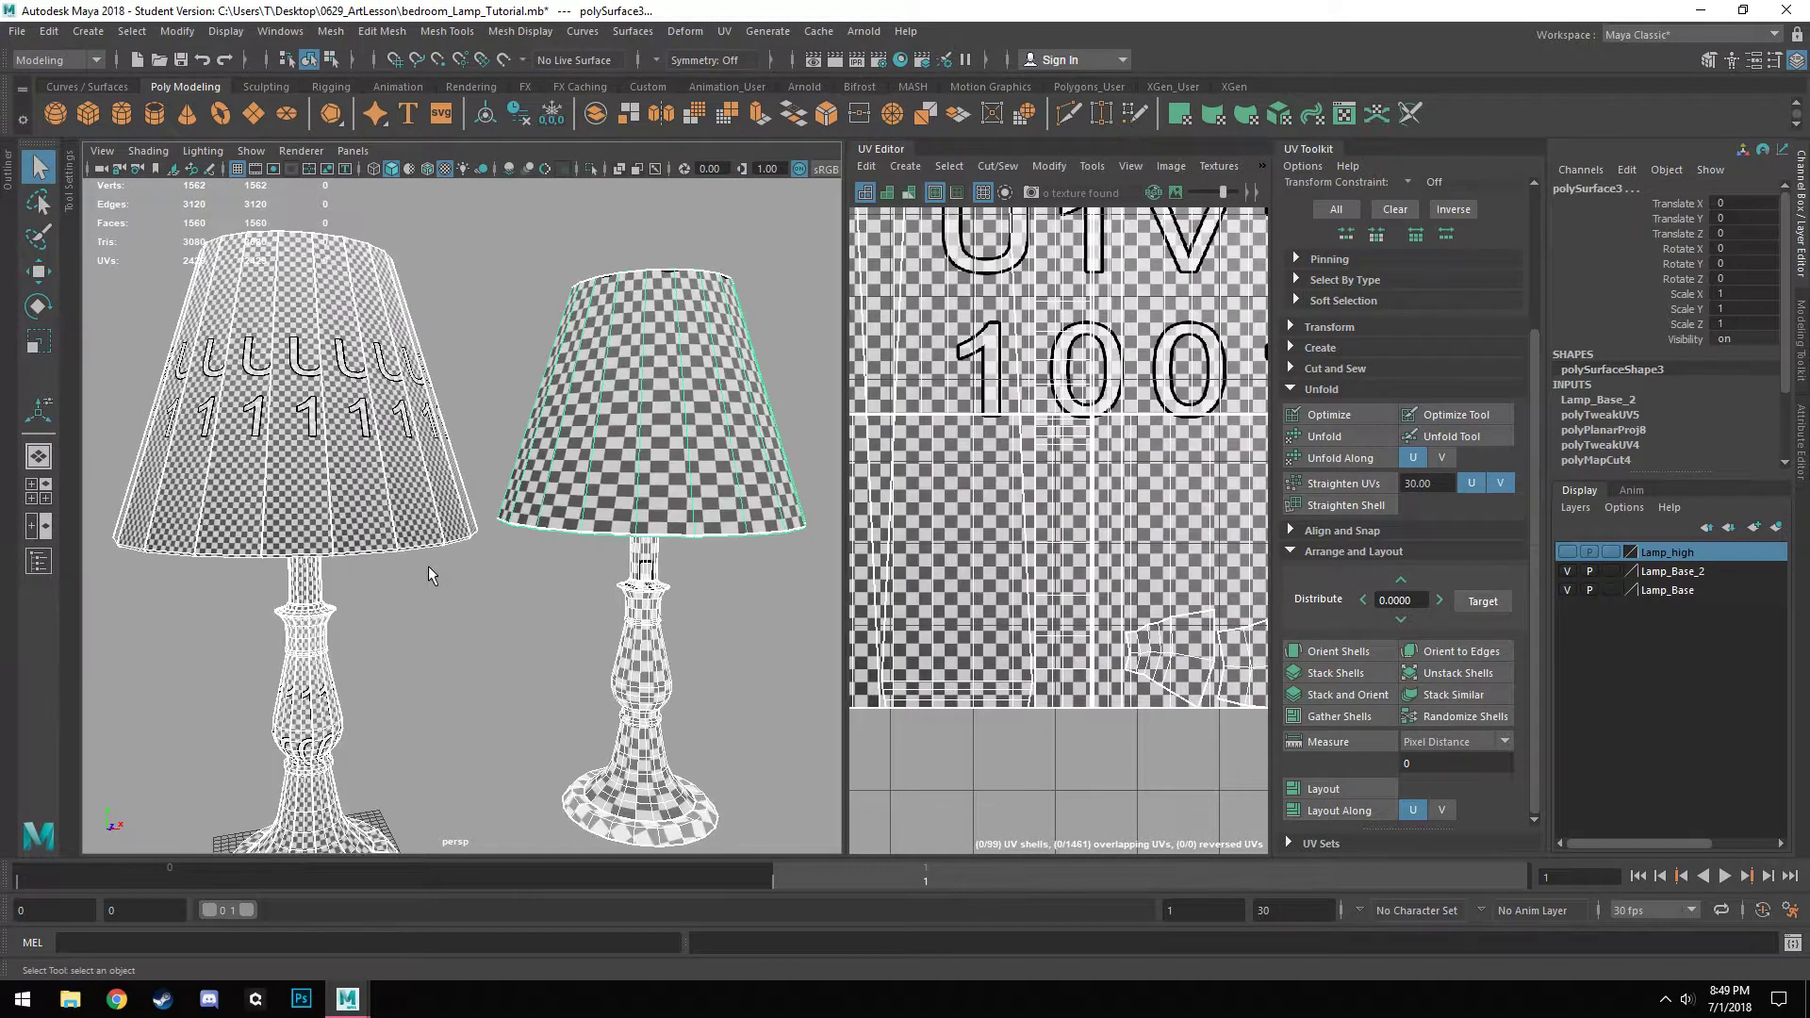
Compare the checker density and UV layouts of the two lamps, including the rebuilt lampshade selected on its own.
scroll(1105, 603, down, 10)
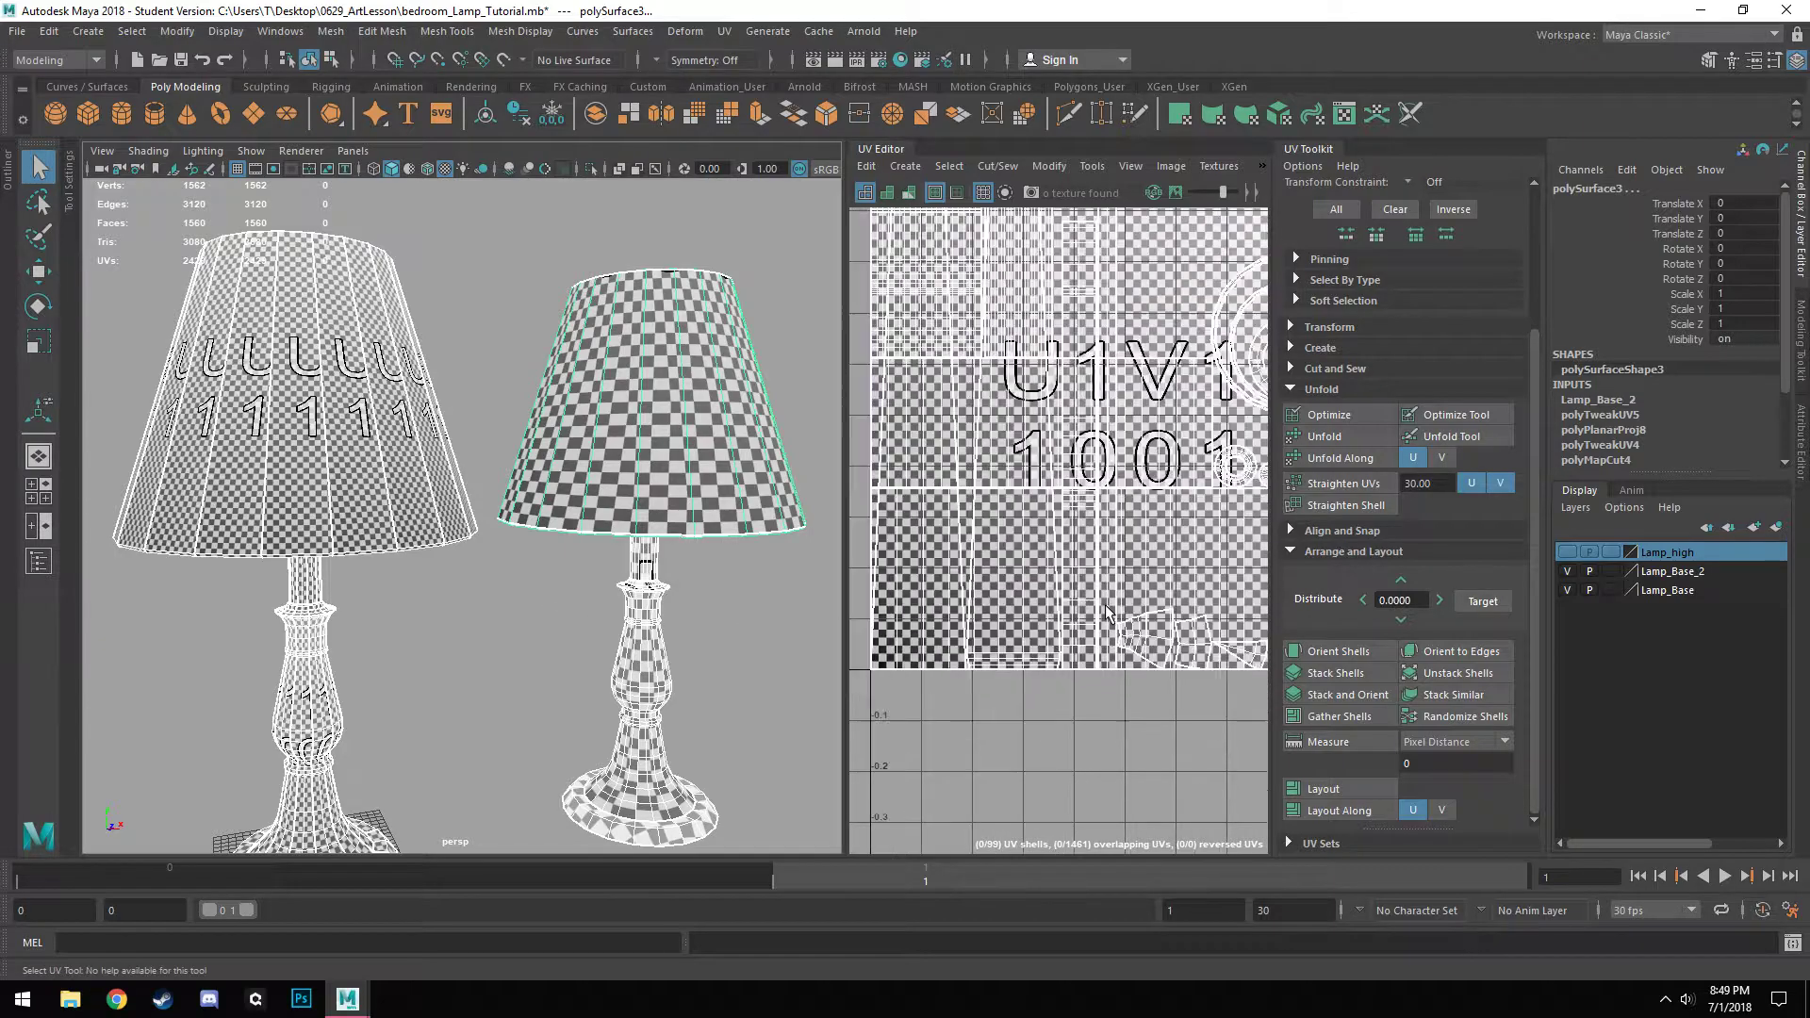
alt+drag(659, 650, 618, 687)
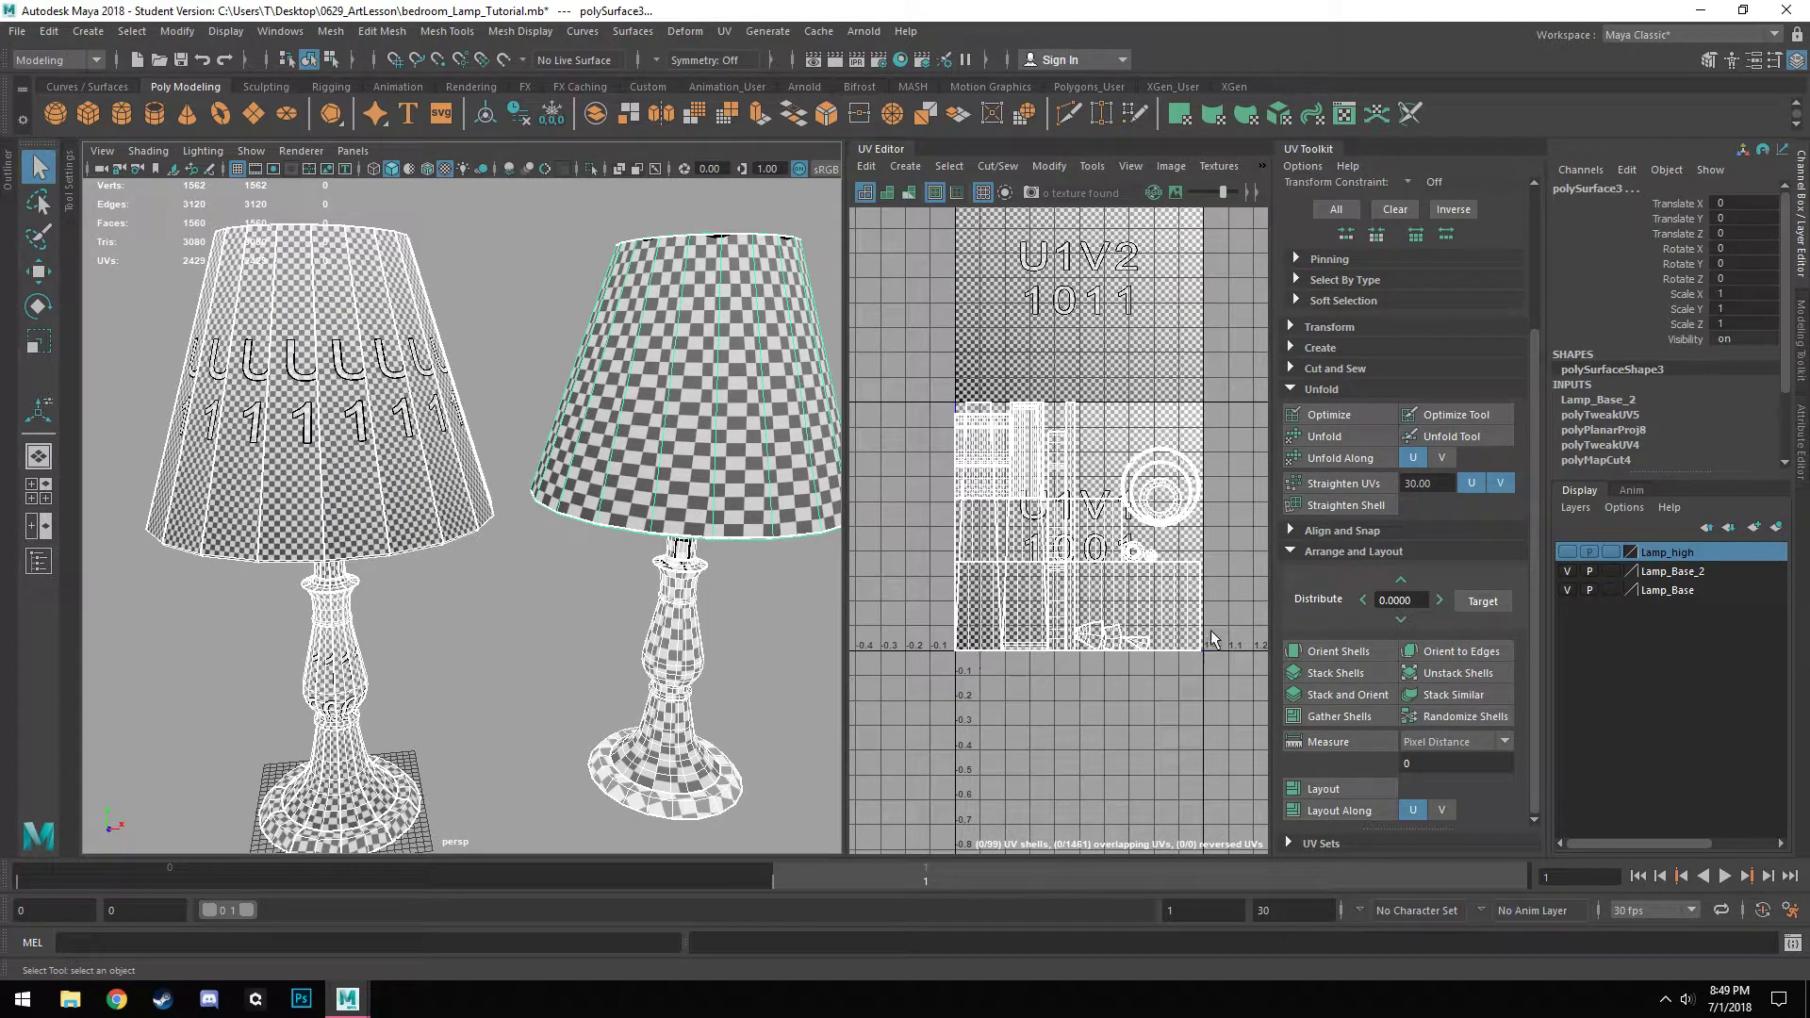
scroll(987, 490, down, 3)
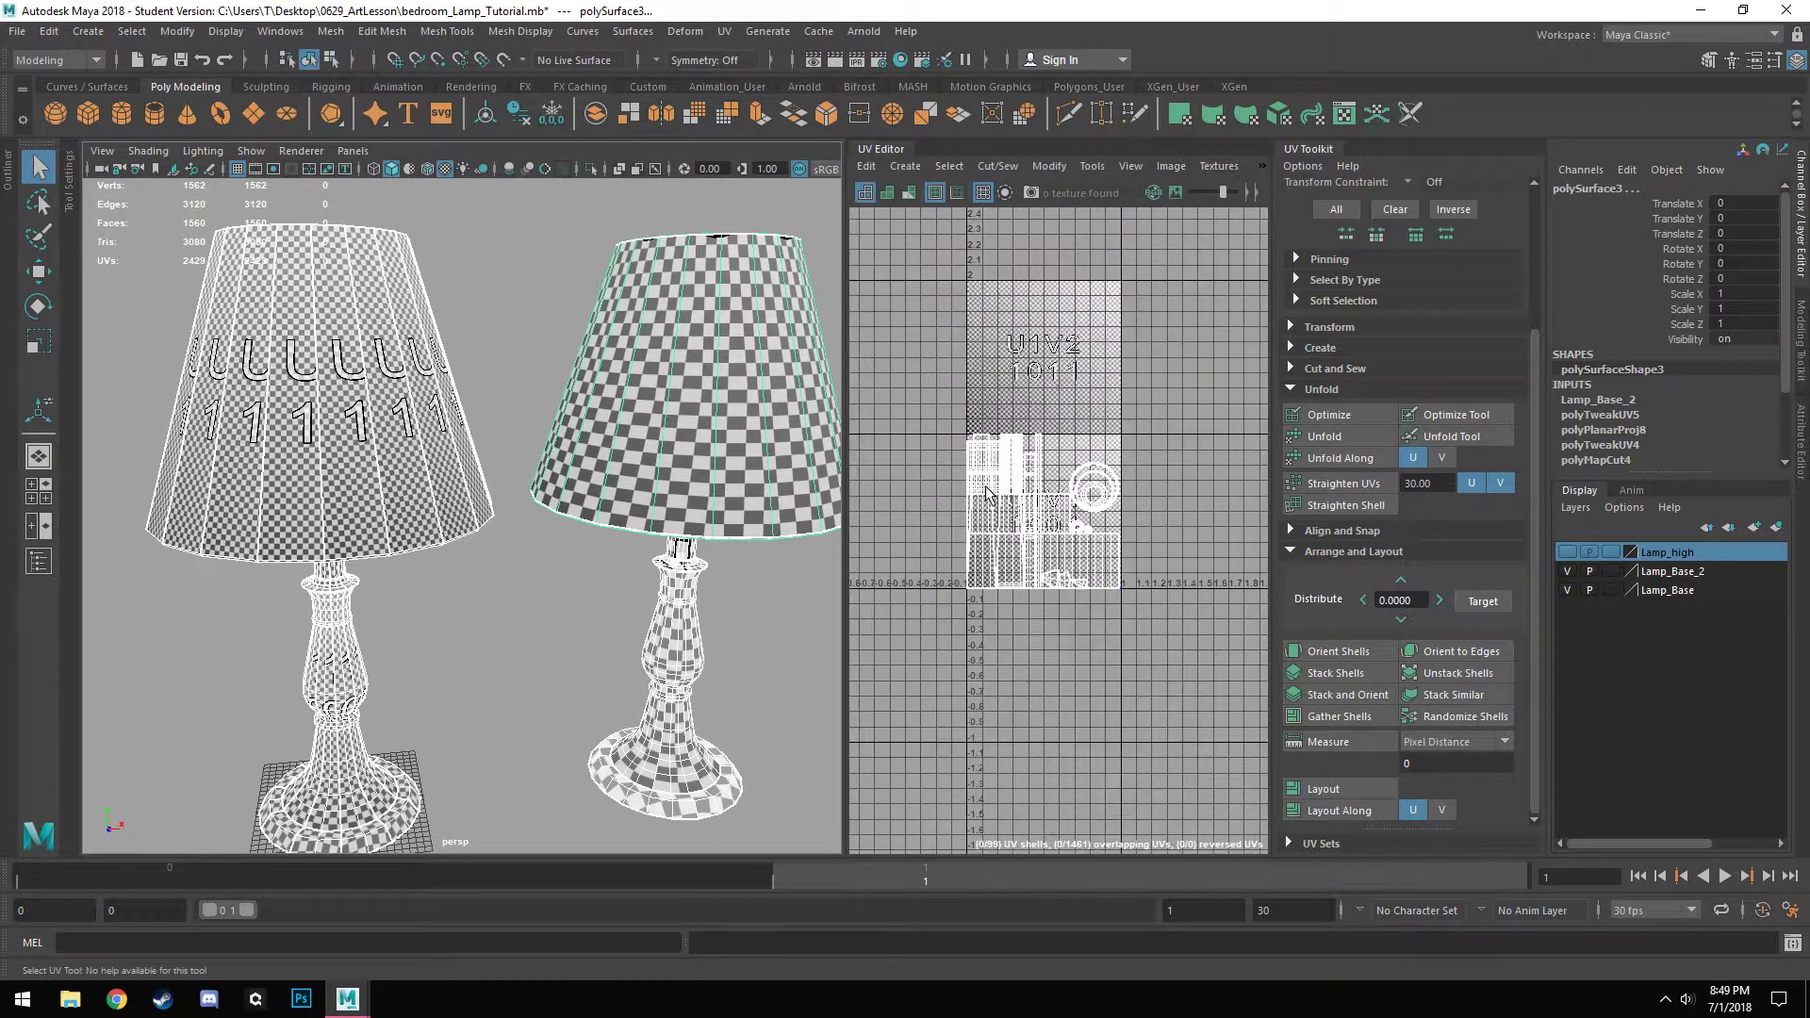
mouse_move(579, 679)
alt+mouse_down()
mouse_move(601, 670)
mouse_move(563, 684)
alt+mouse_up()
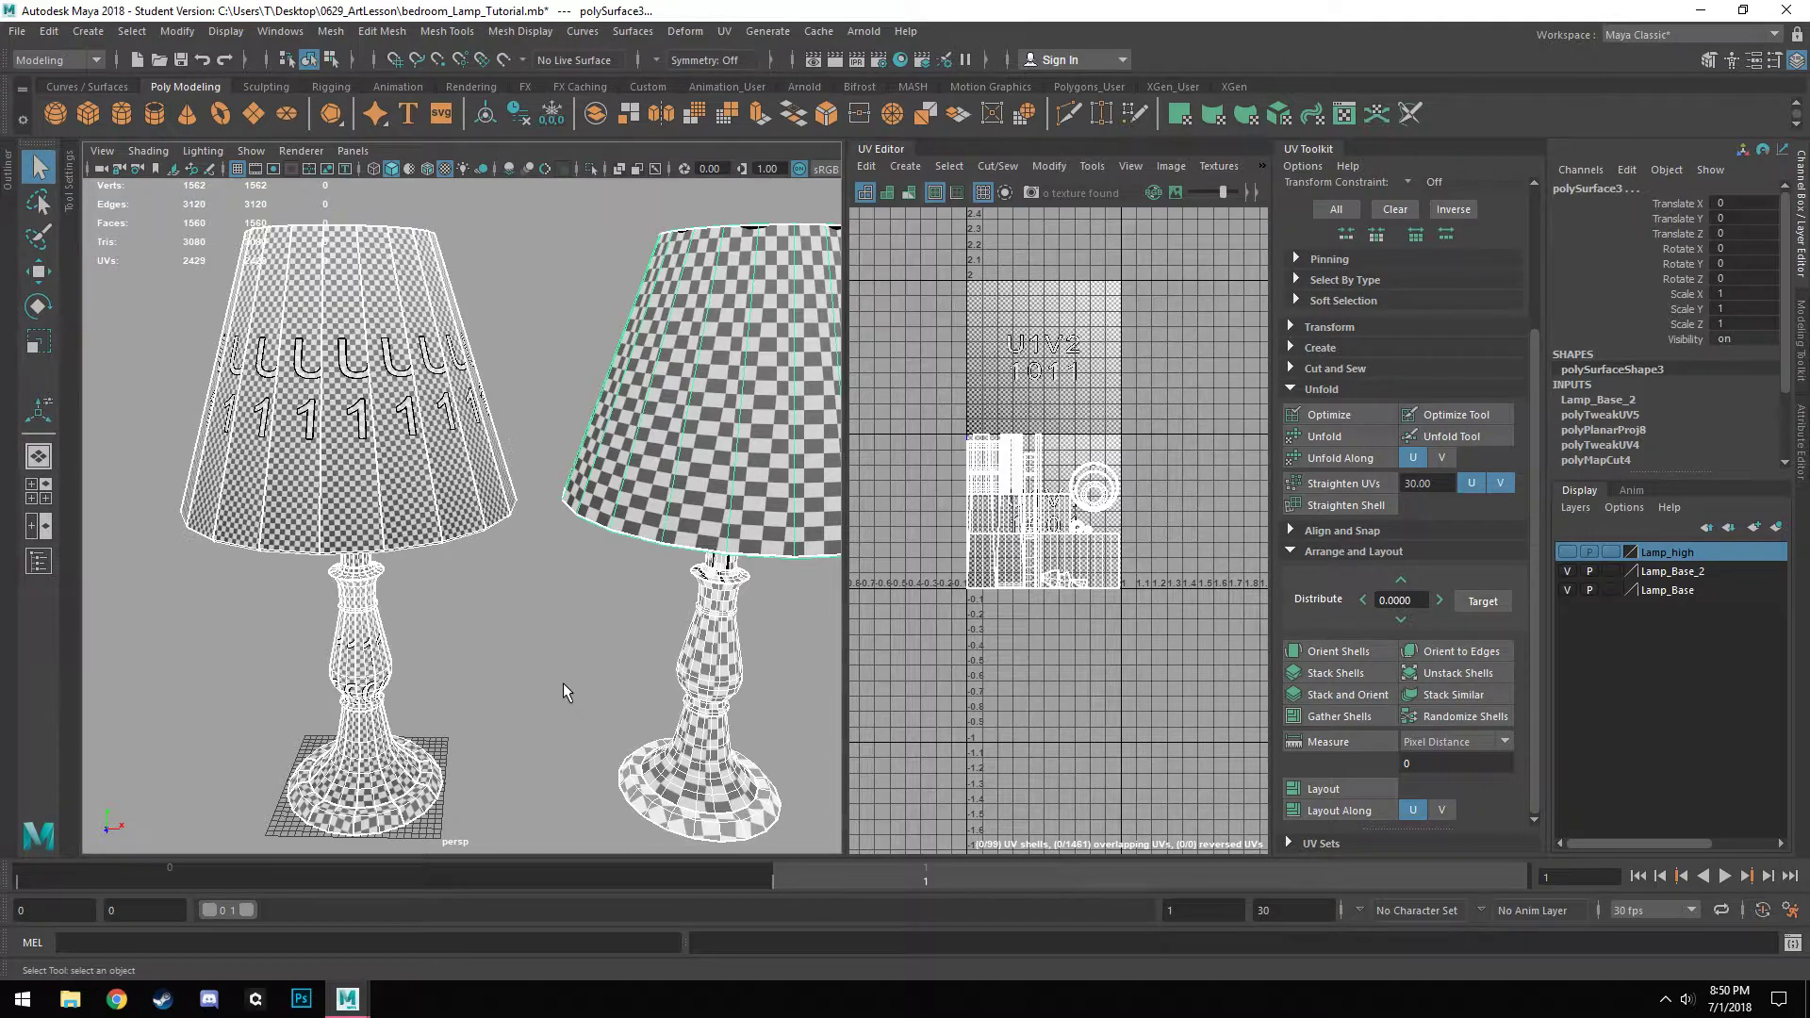
alt+middle_drag(463, 554, 626, 635)
scroll(542, 561, up, 4)
mouse_move(626, 637)
alt+mouse_down()
mouse_move(622, 565)
mouse_move(618, 630)
alt+mouse_up()
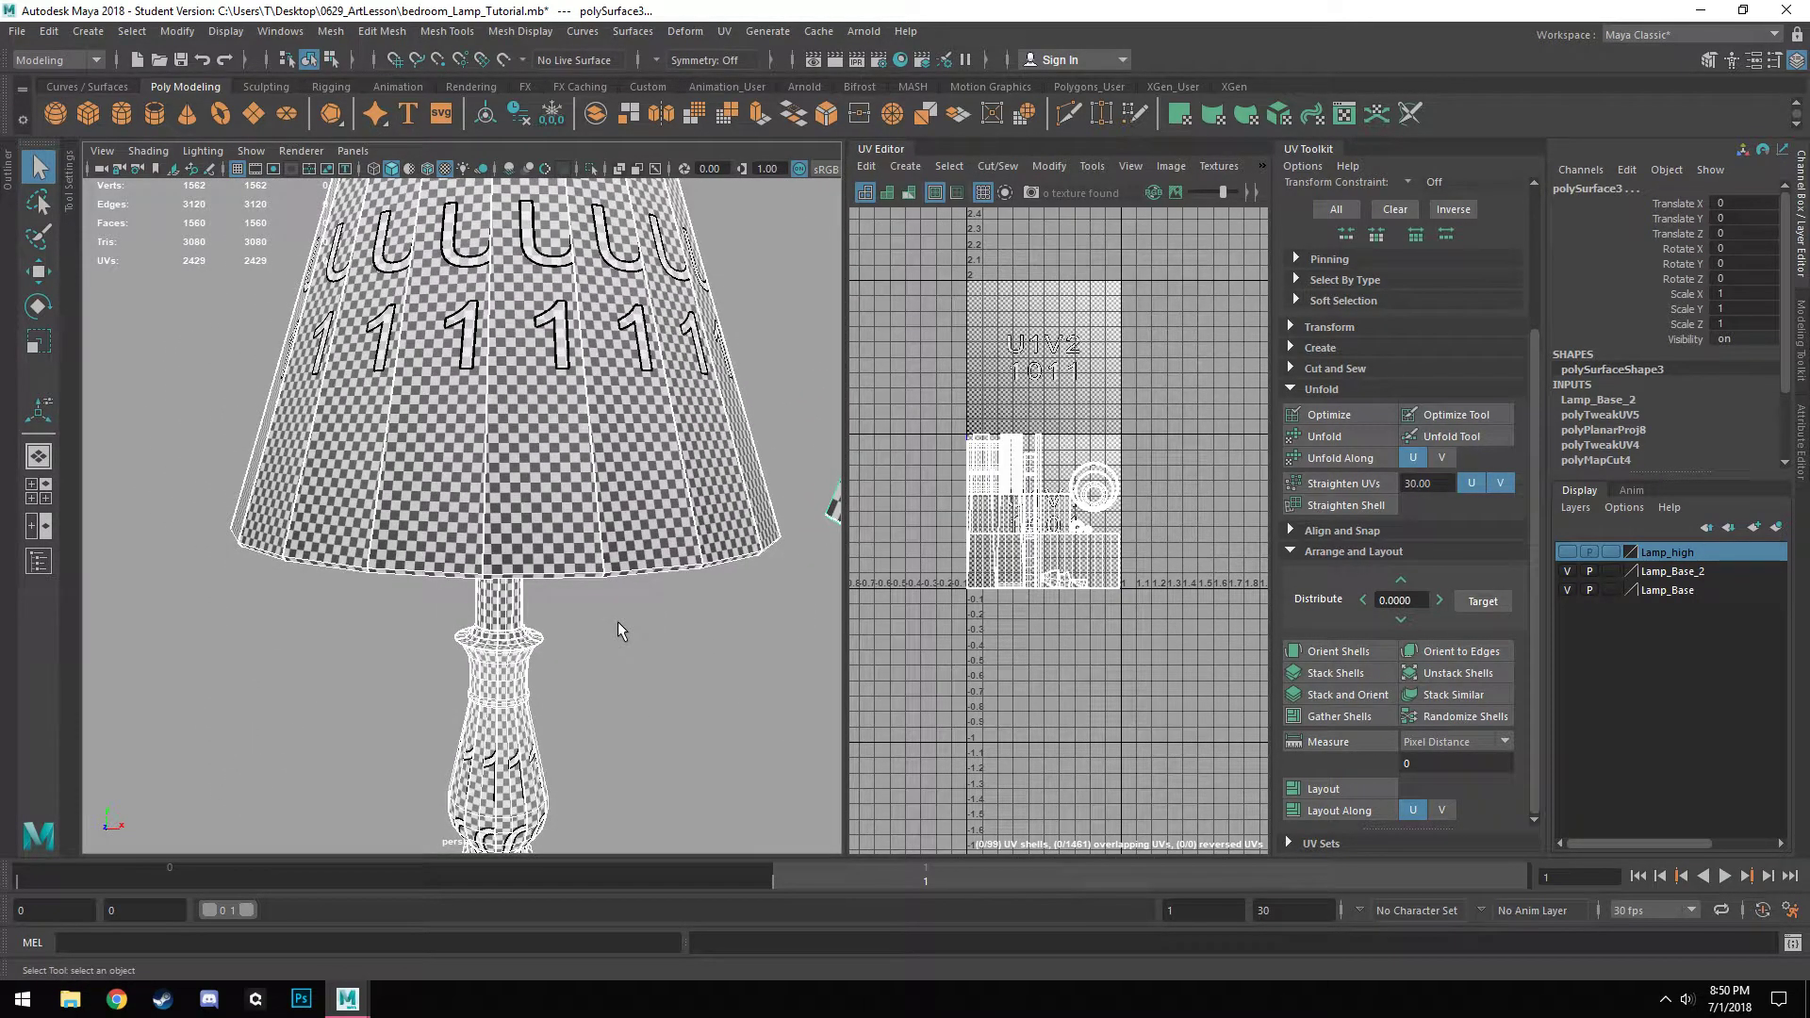
scroll(618, 622, up, 4)
alt+middle_drag(565, 609, 605, 652)
scroll(577, 639, down, 4)
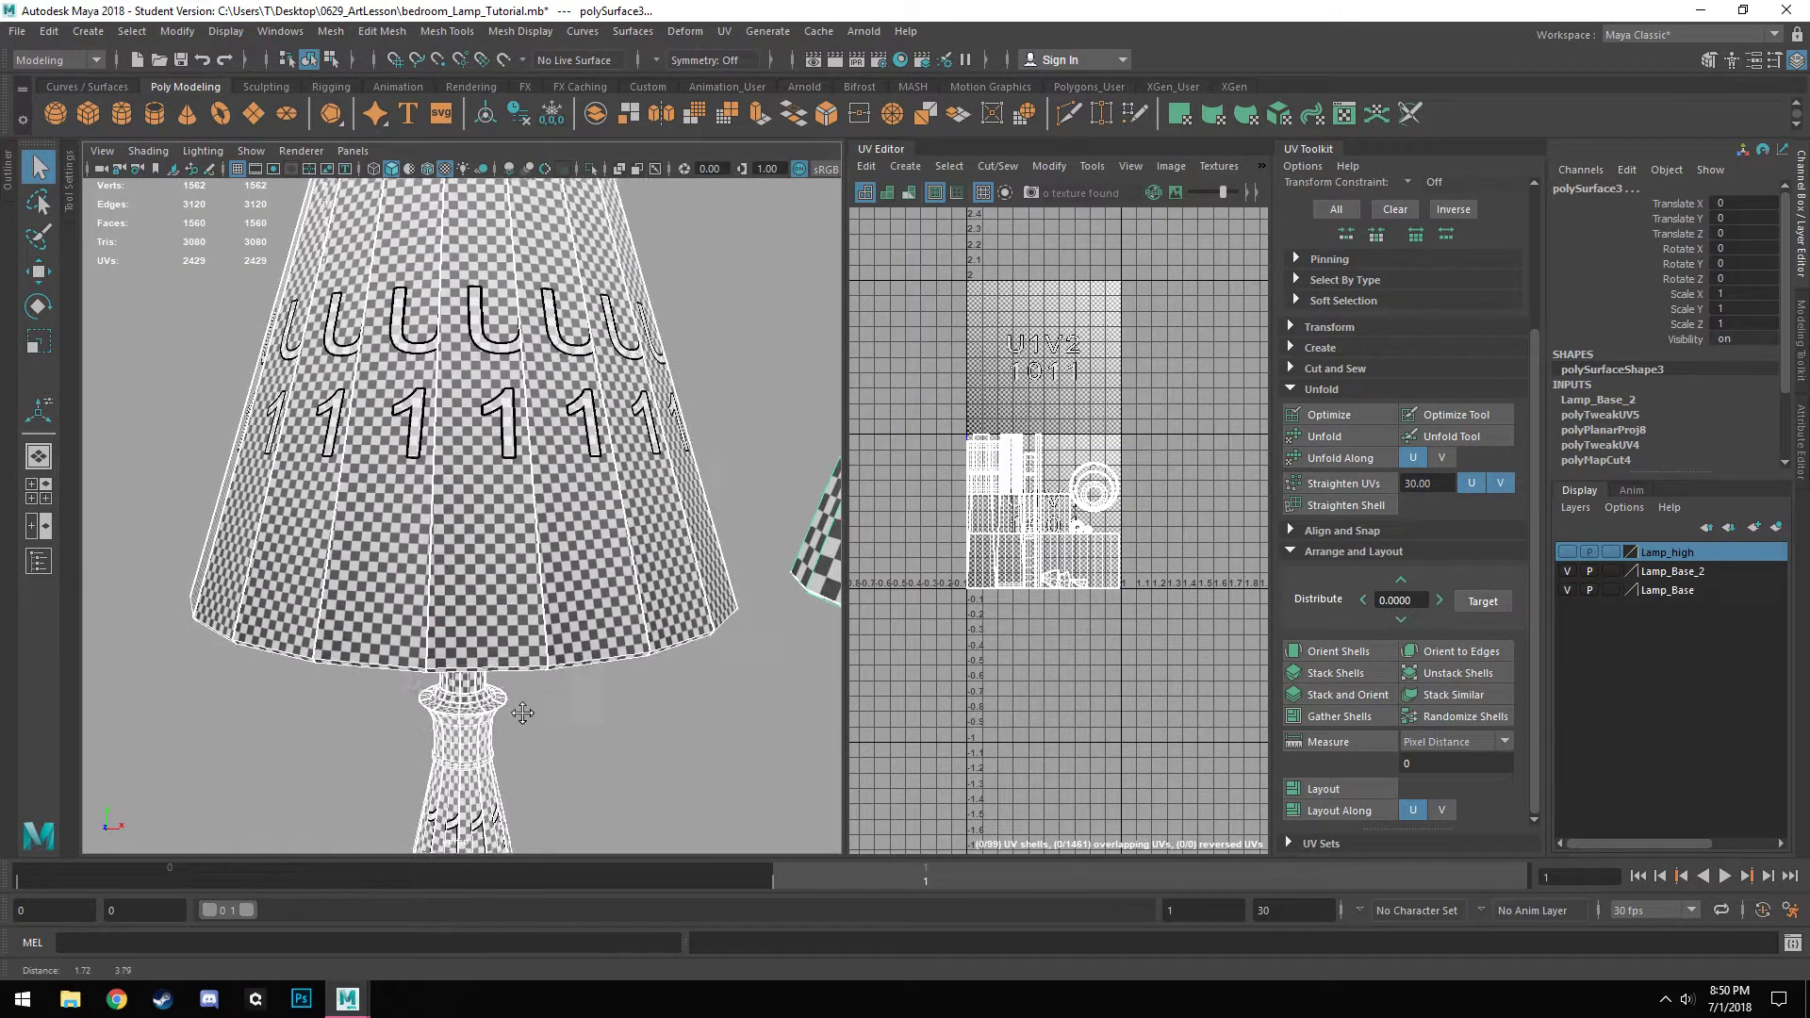
alt+middle_drag(547, 771, 483, 577)
scroll(483, 579, down, 7)
alt+middle_drag(633, 624, 660, 722)
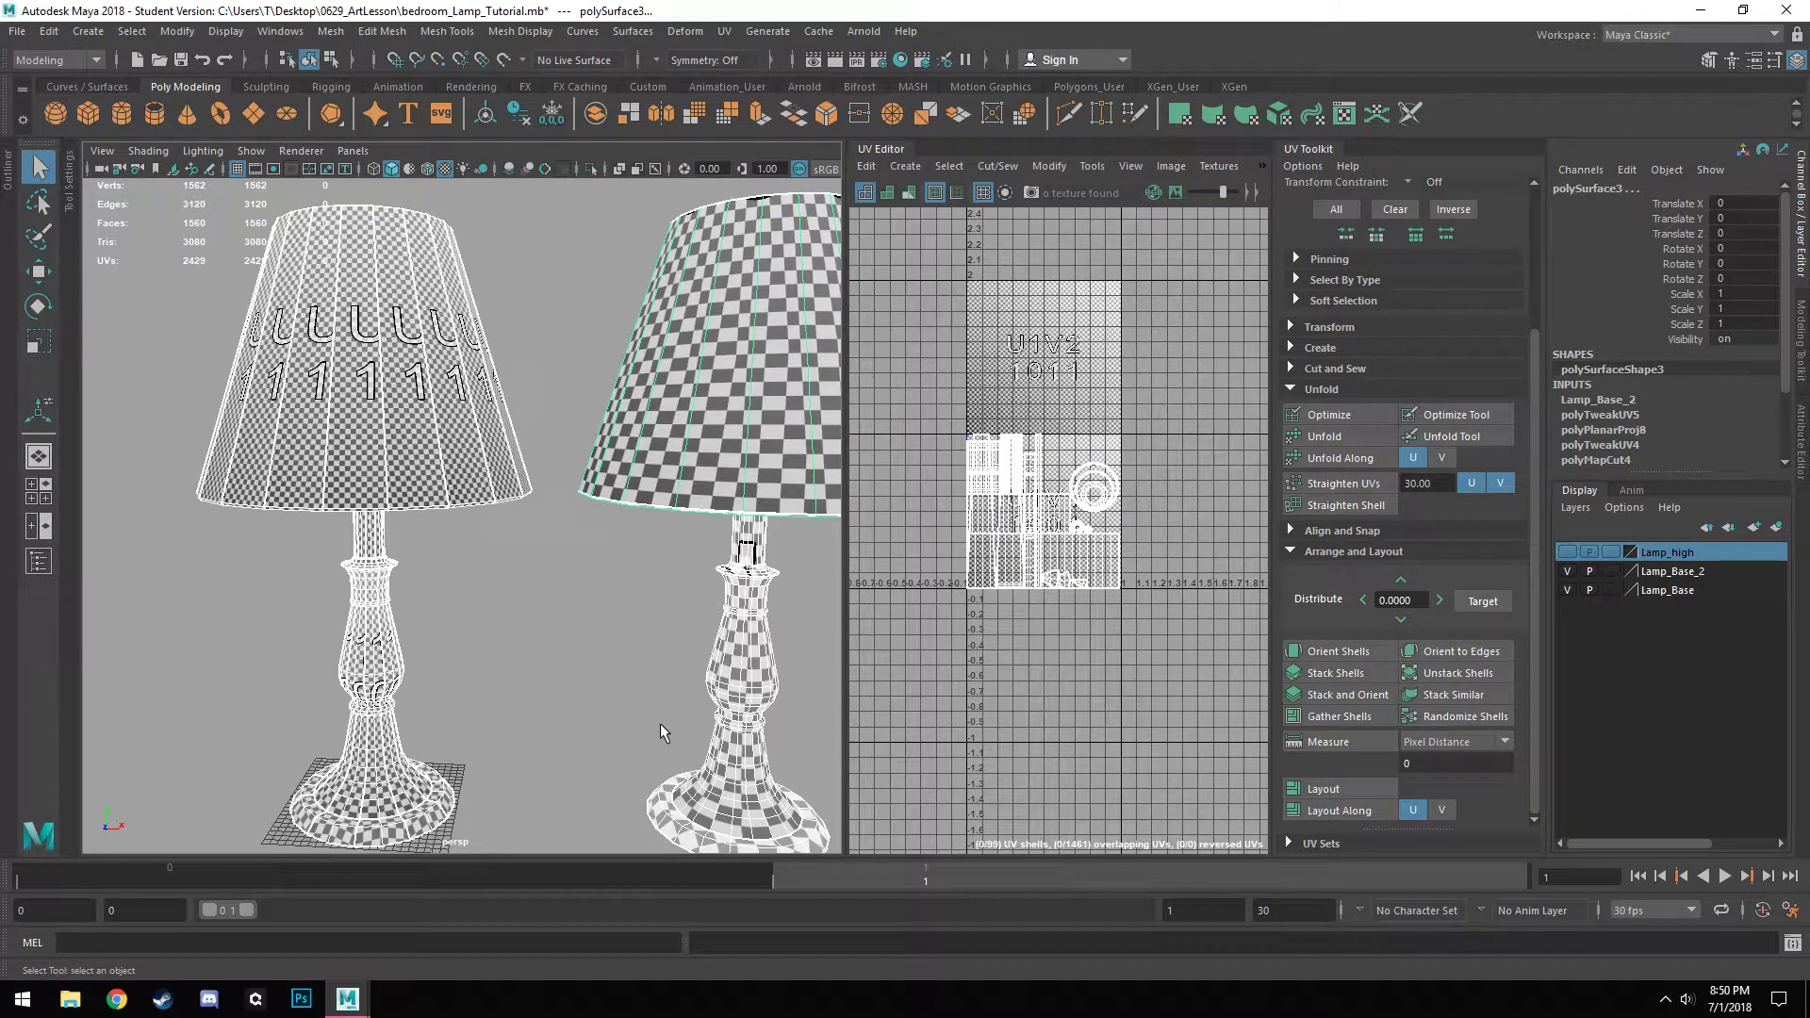
scroll(575, 641, down, 5)
alt+drag(577, 645, 473, 652)
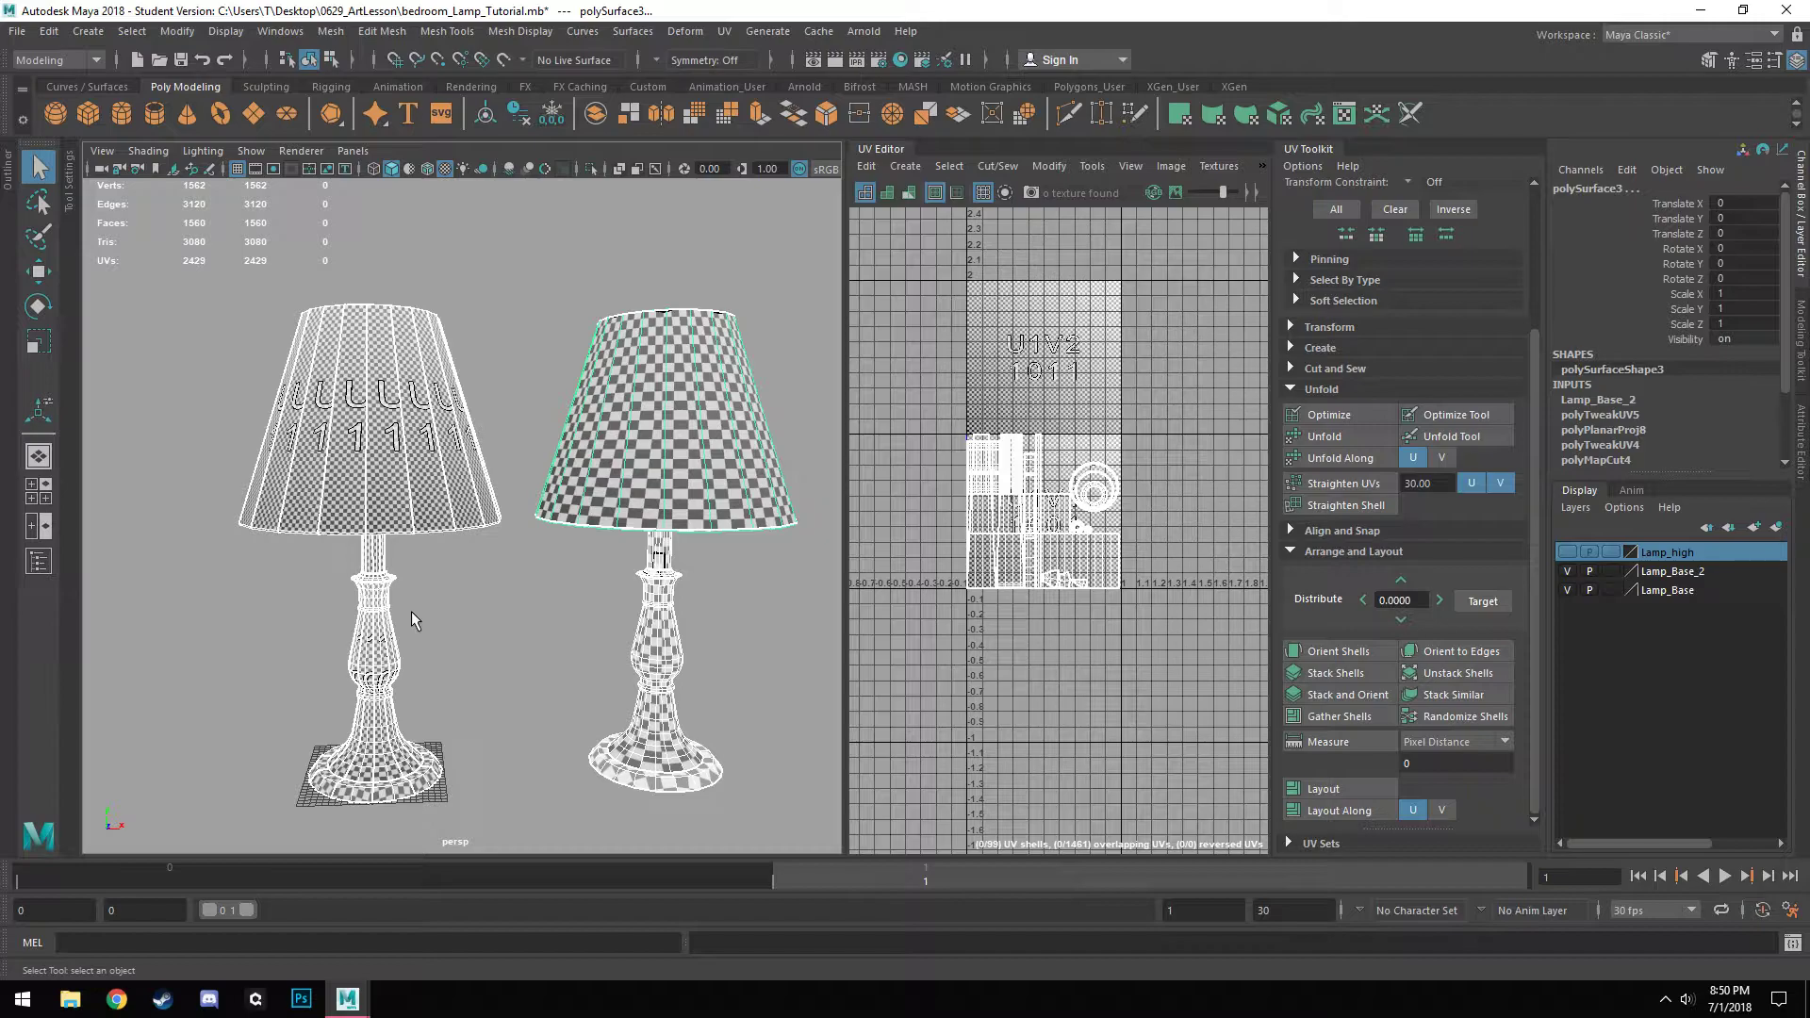
scroll(490, 688, up, 5)
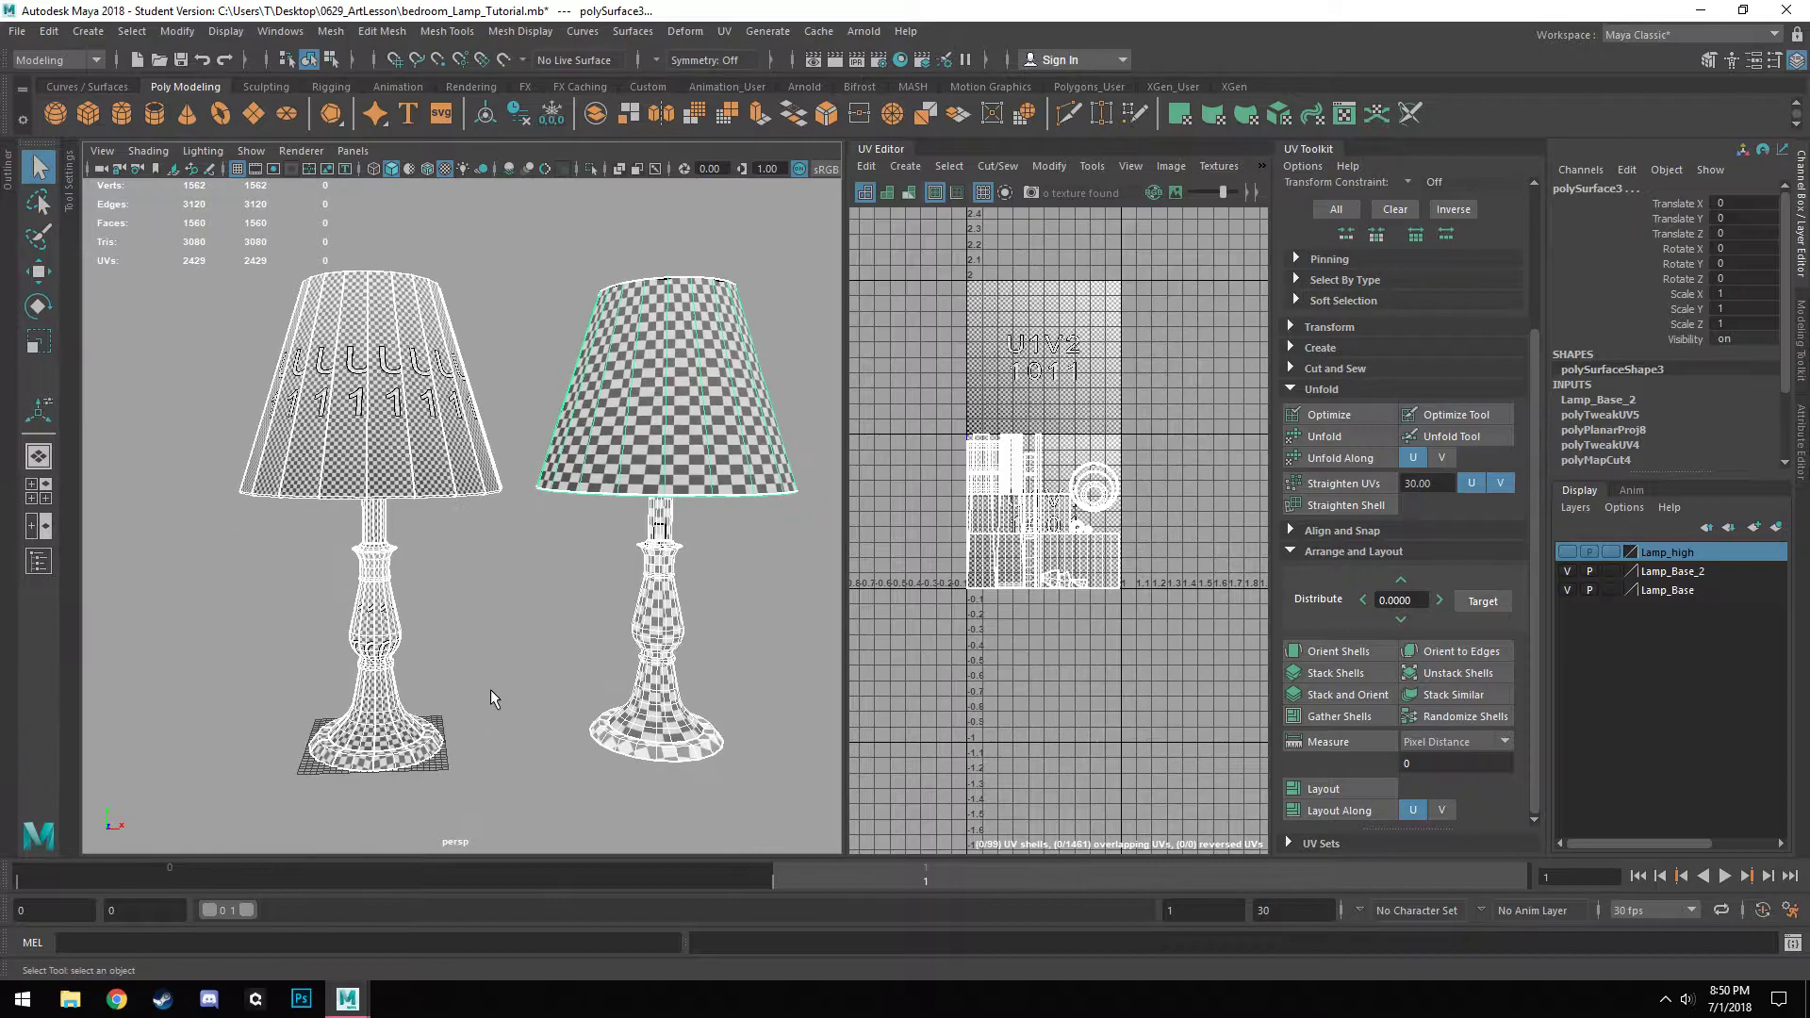
alt+drag(490, 688, 573, 703)
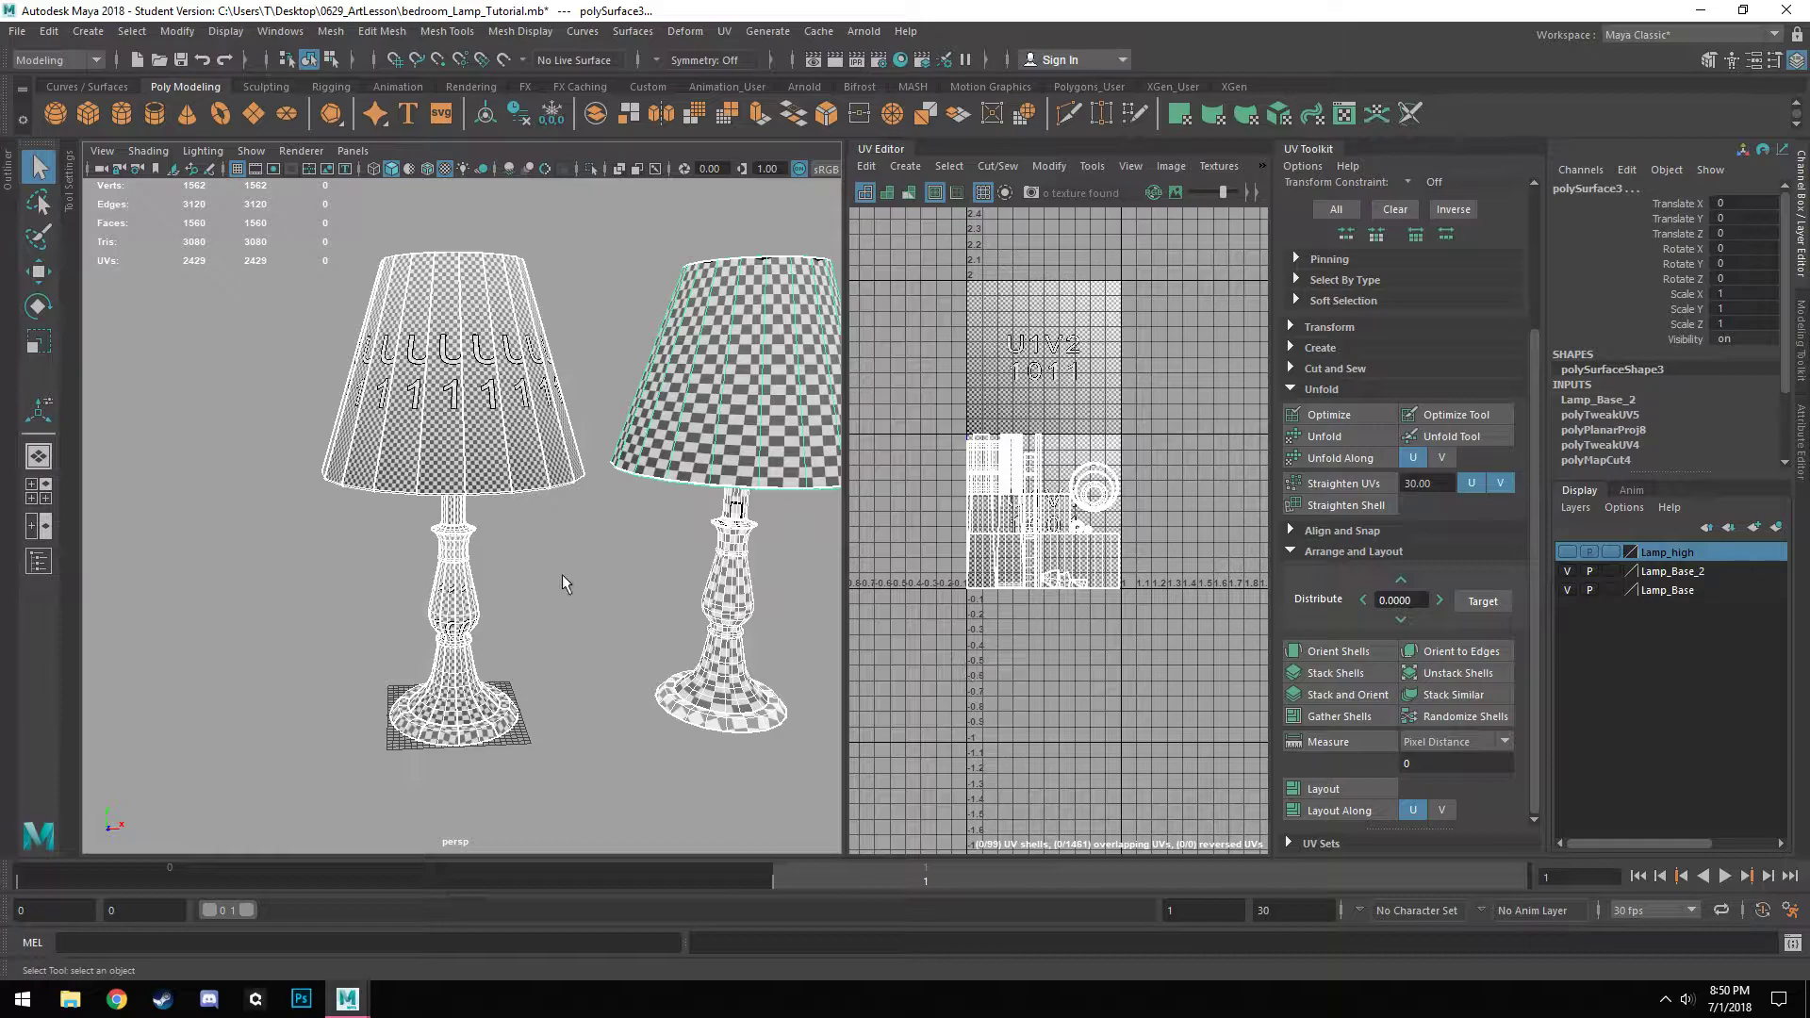
click(547, 552)
click(504, 462)
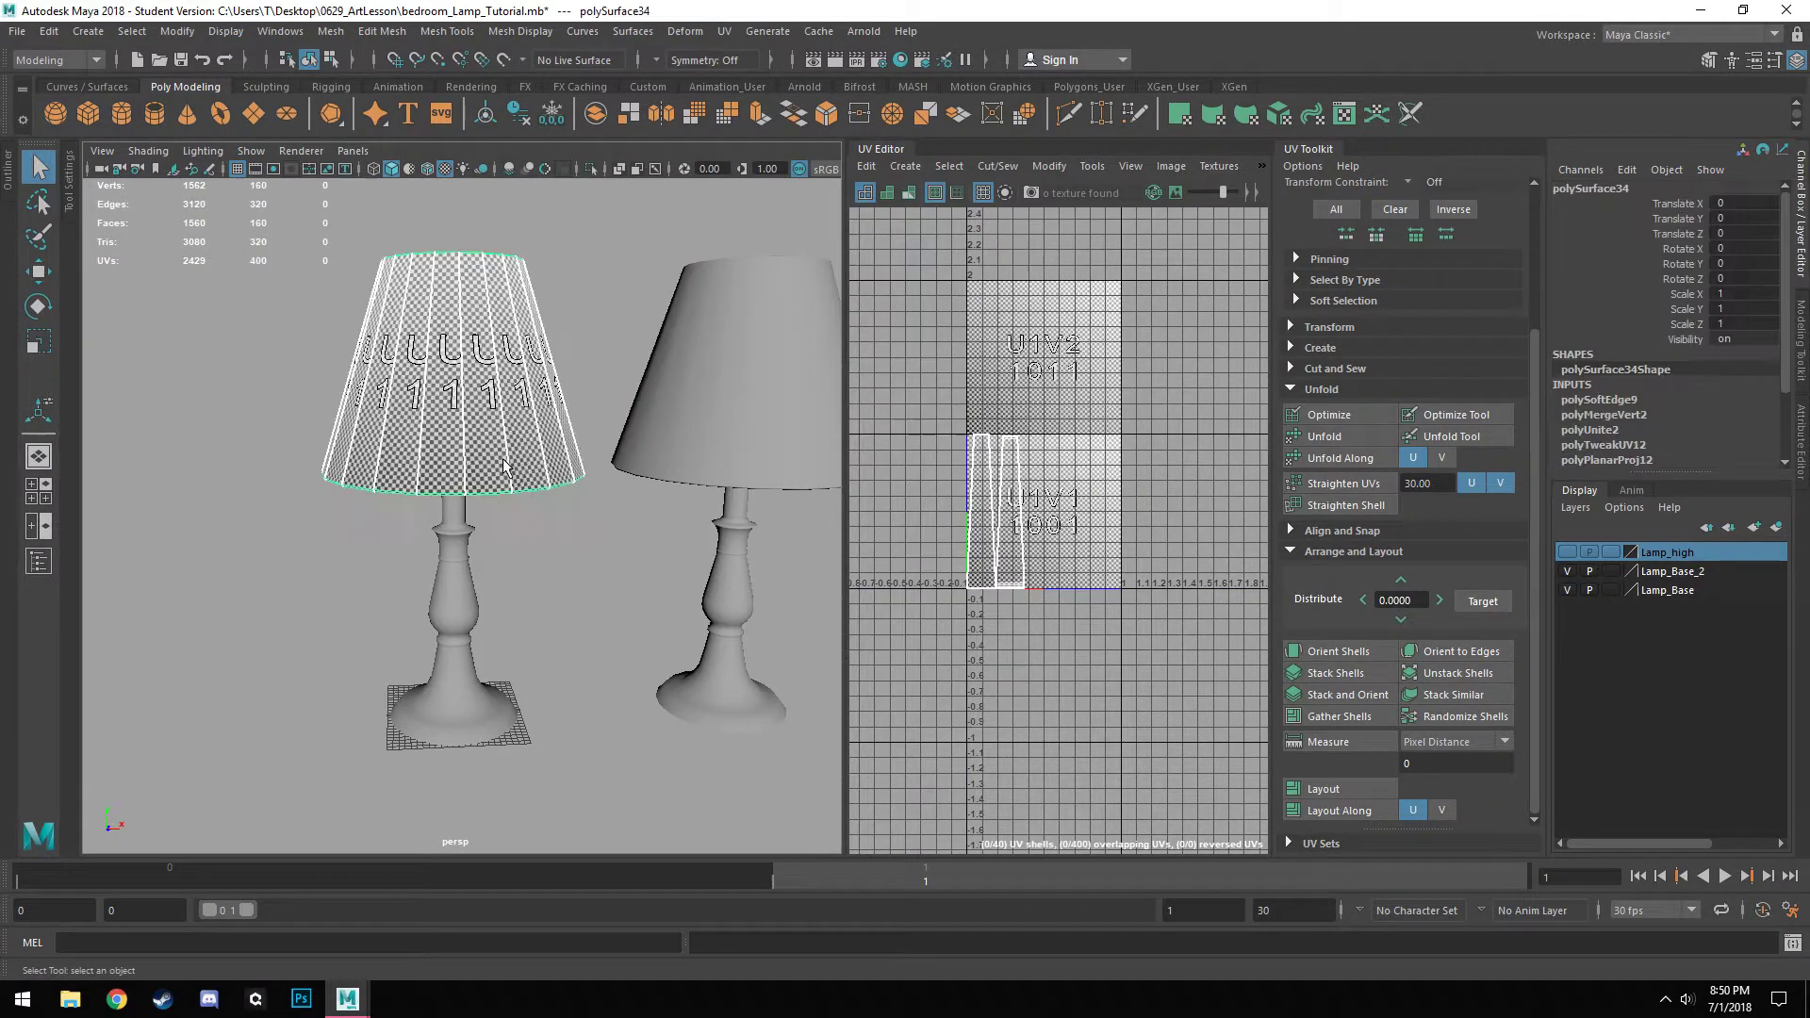
Compare the UV layout of the lampshade alone with that of the lampshade and base selected together.
shift+click(468, 571)
scroll(1016, 544, up, 4)
scroll(1024, 539, down, 2)
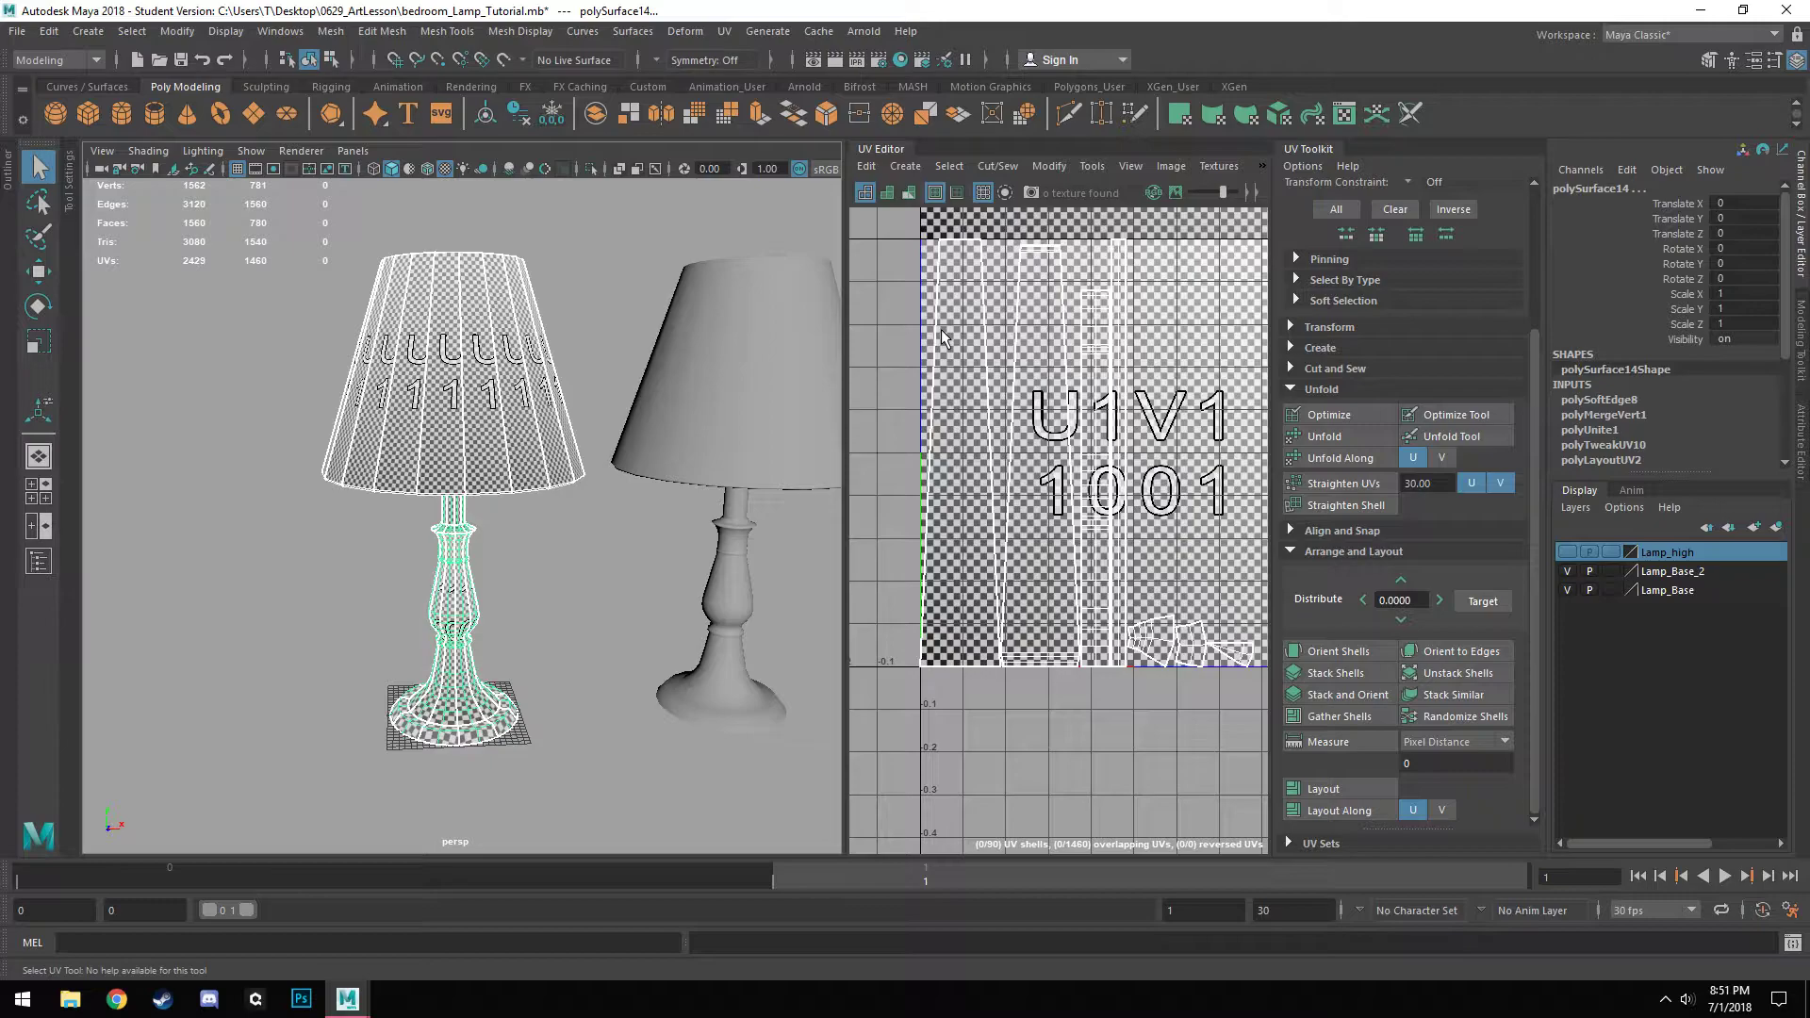
scroll(533, 381, up, 3)
click(531, 380)
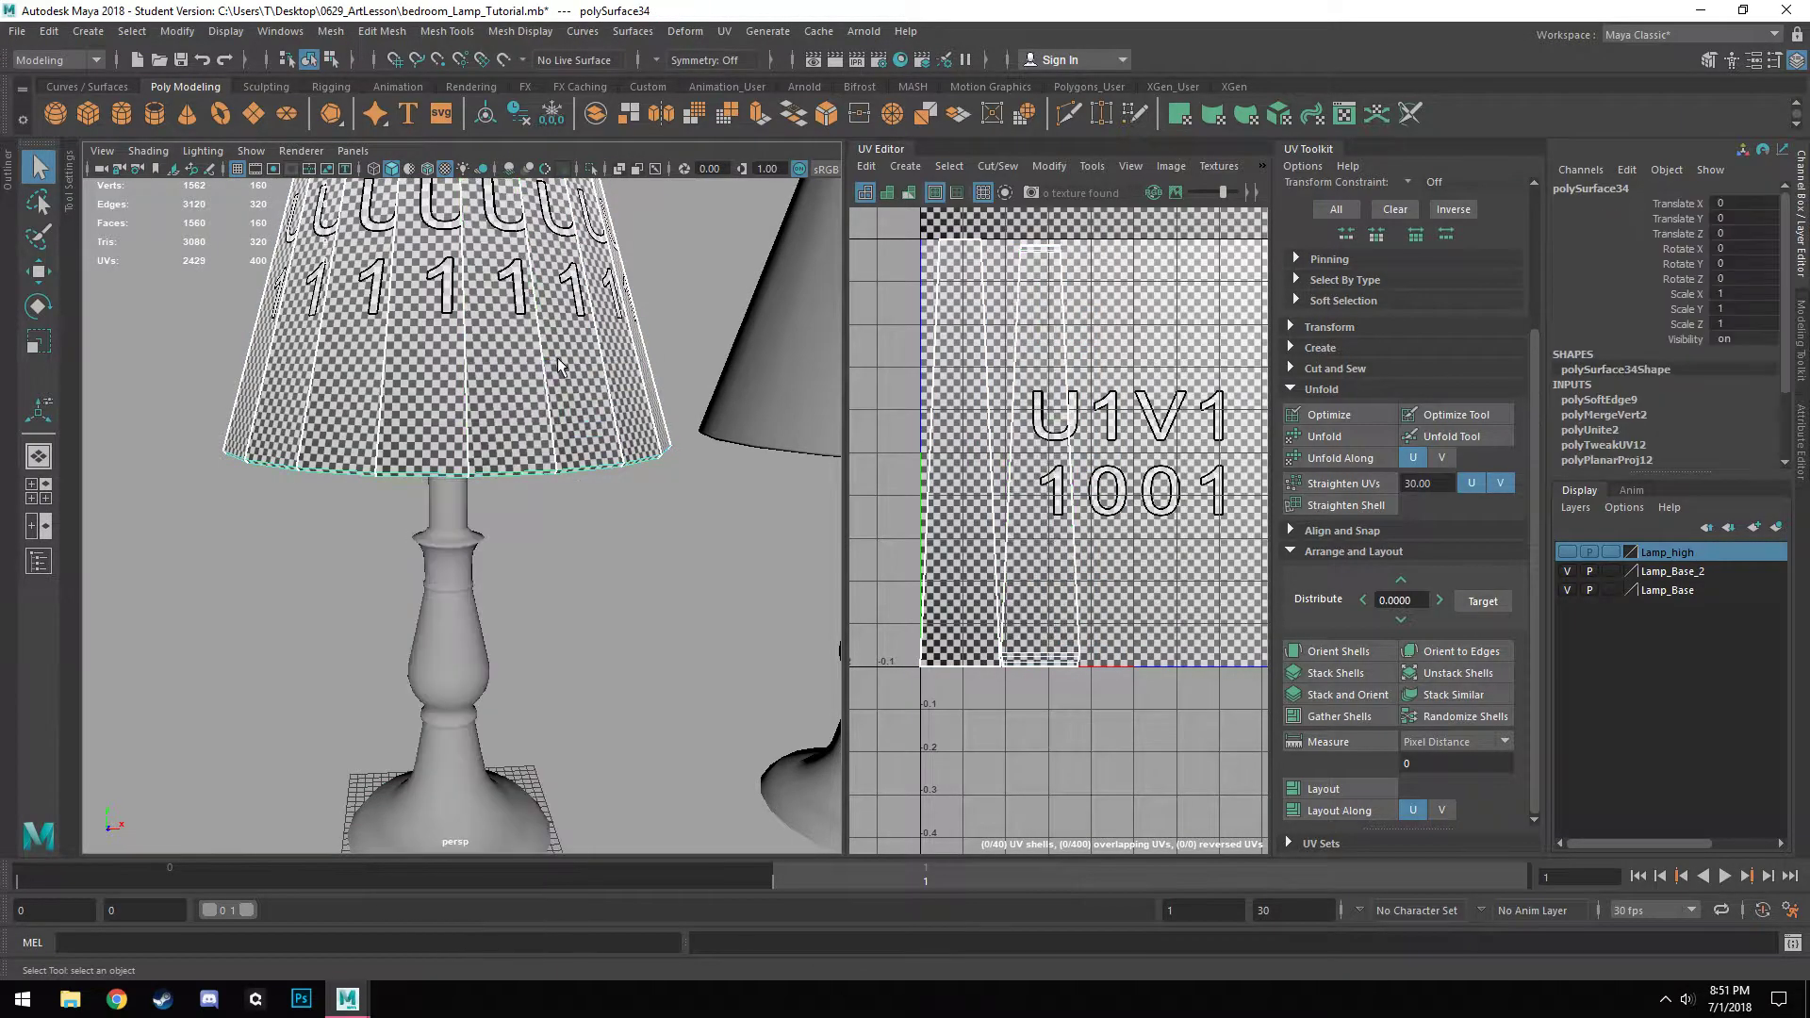
click(455, 586)
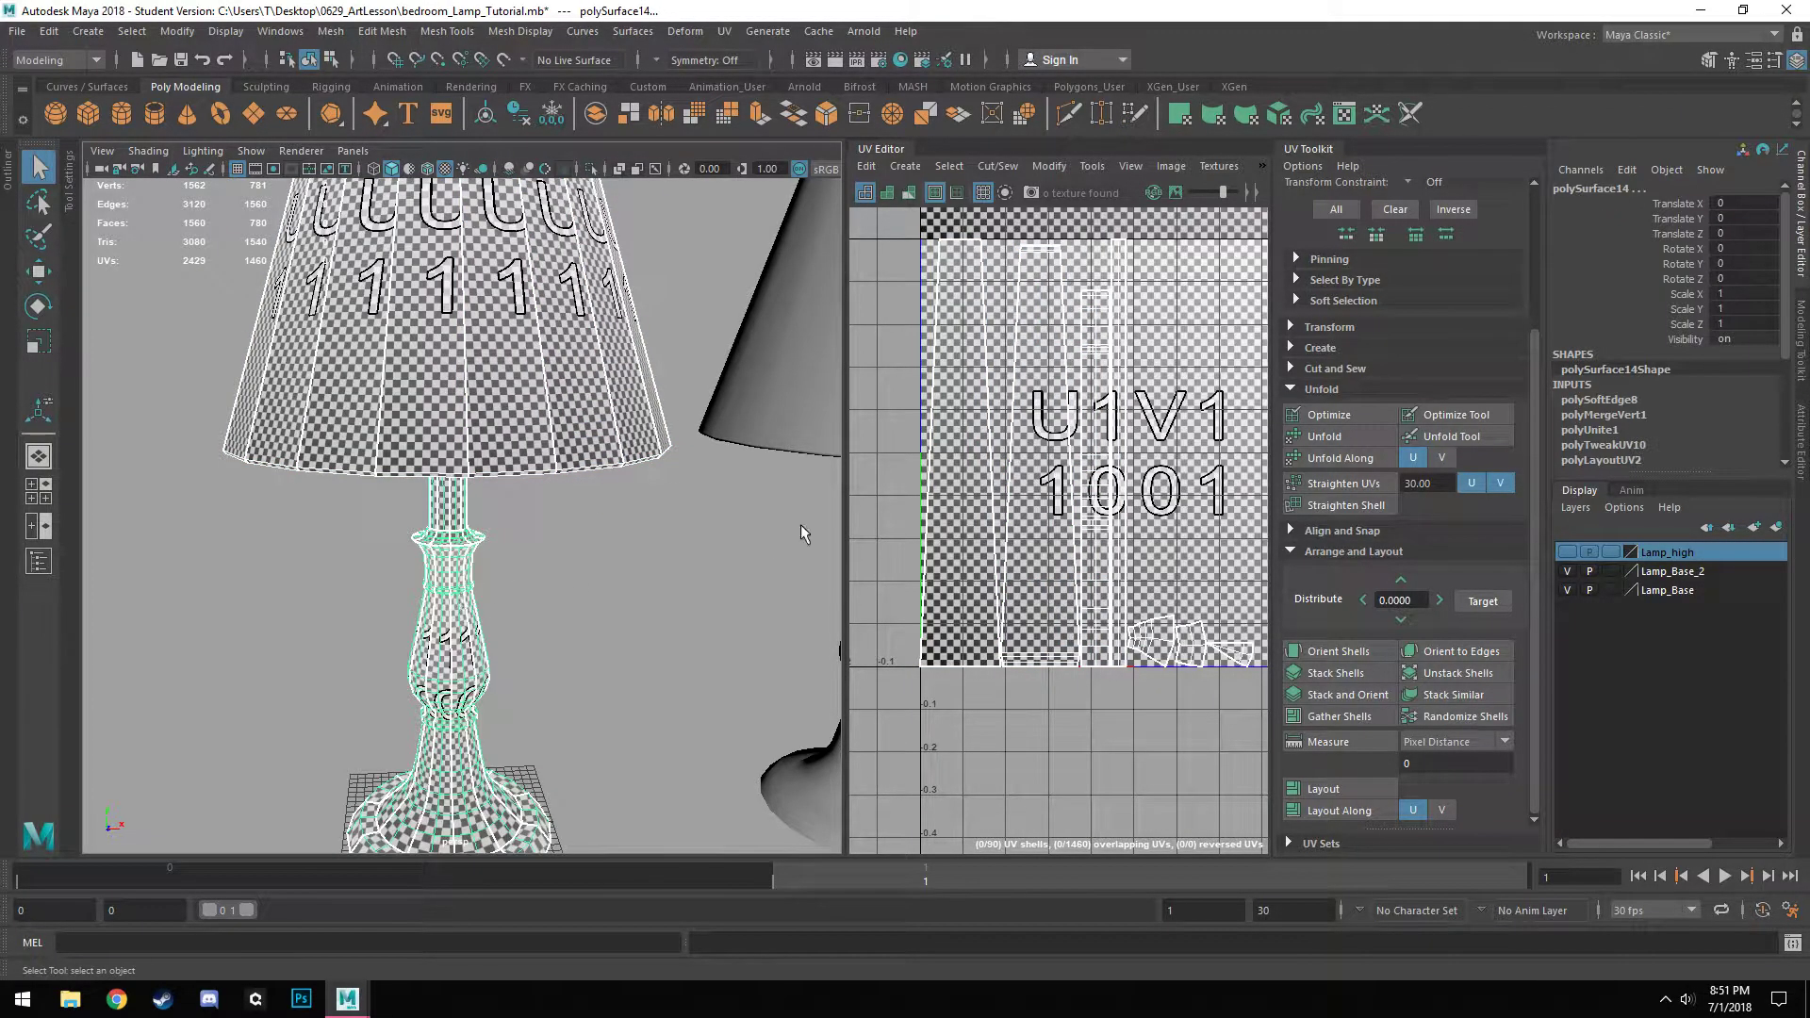
Switch to UV shell selection and select every shell of the lampshade and base.
right_drag(1018, 311, 1035, 347)
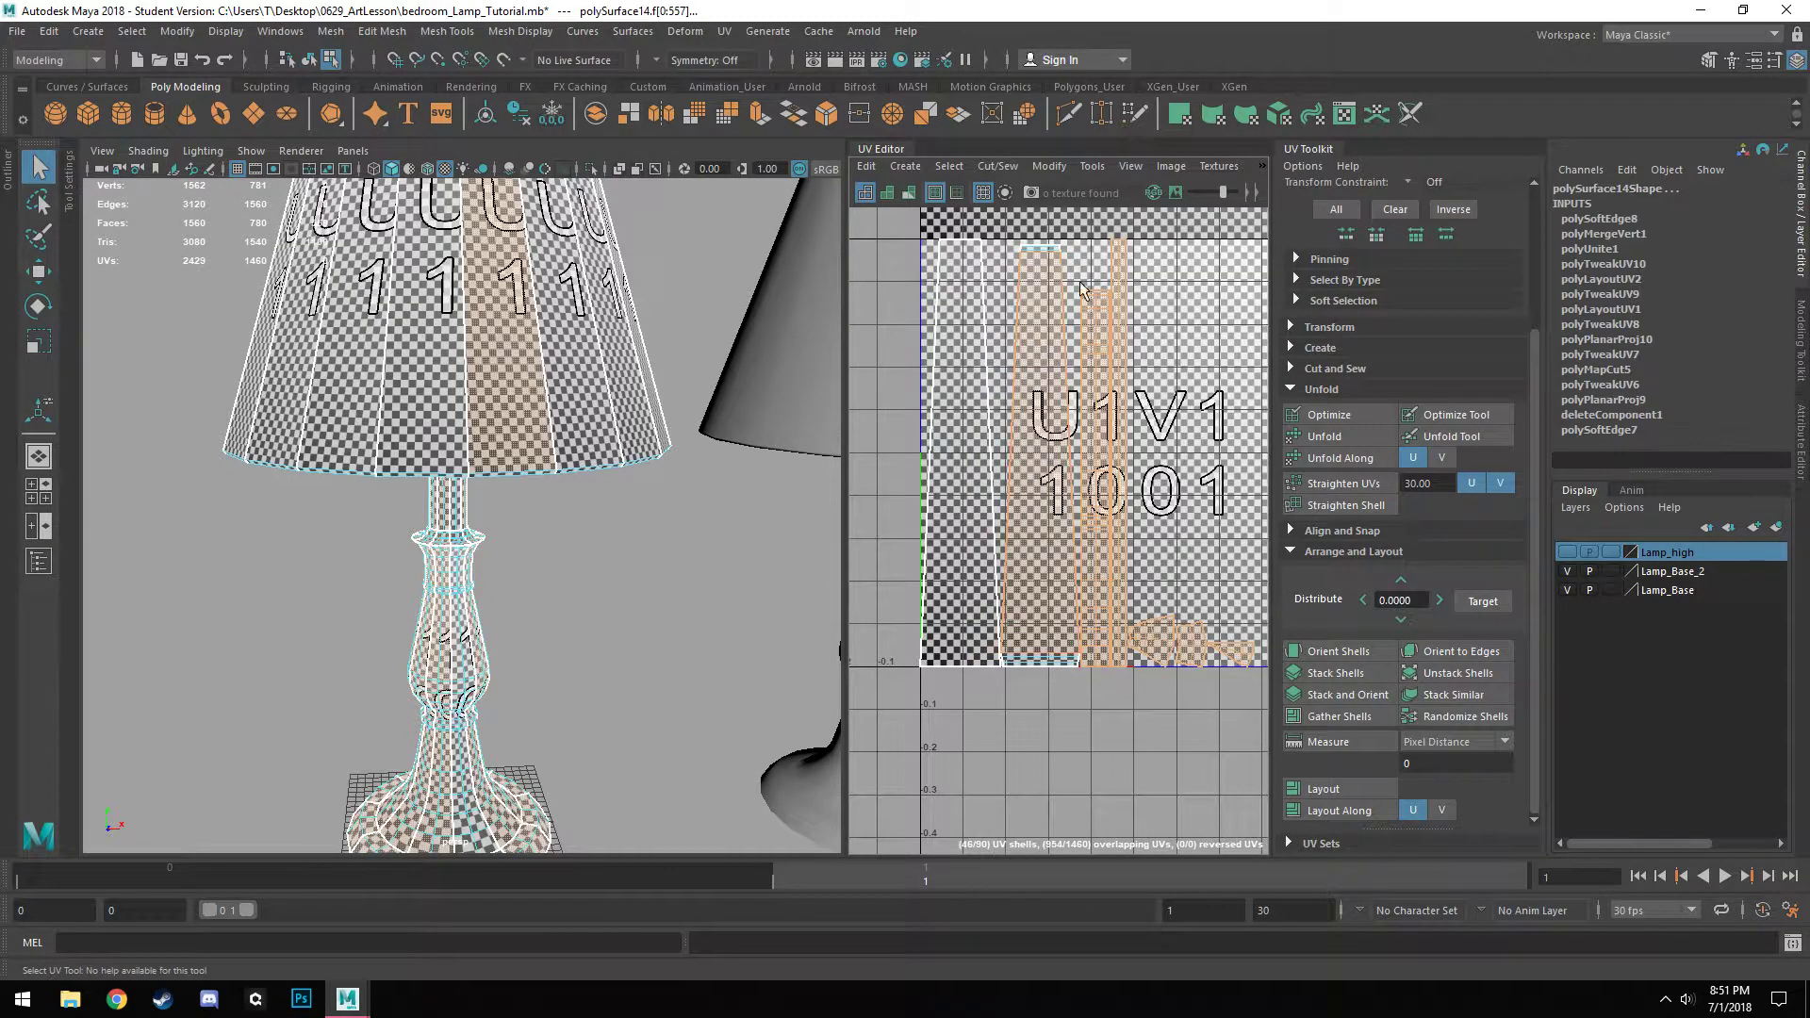
double_click(416, 335)
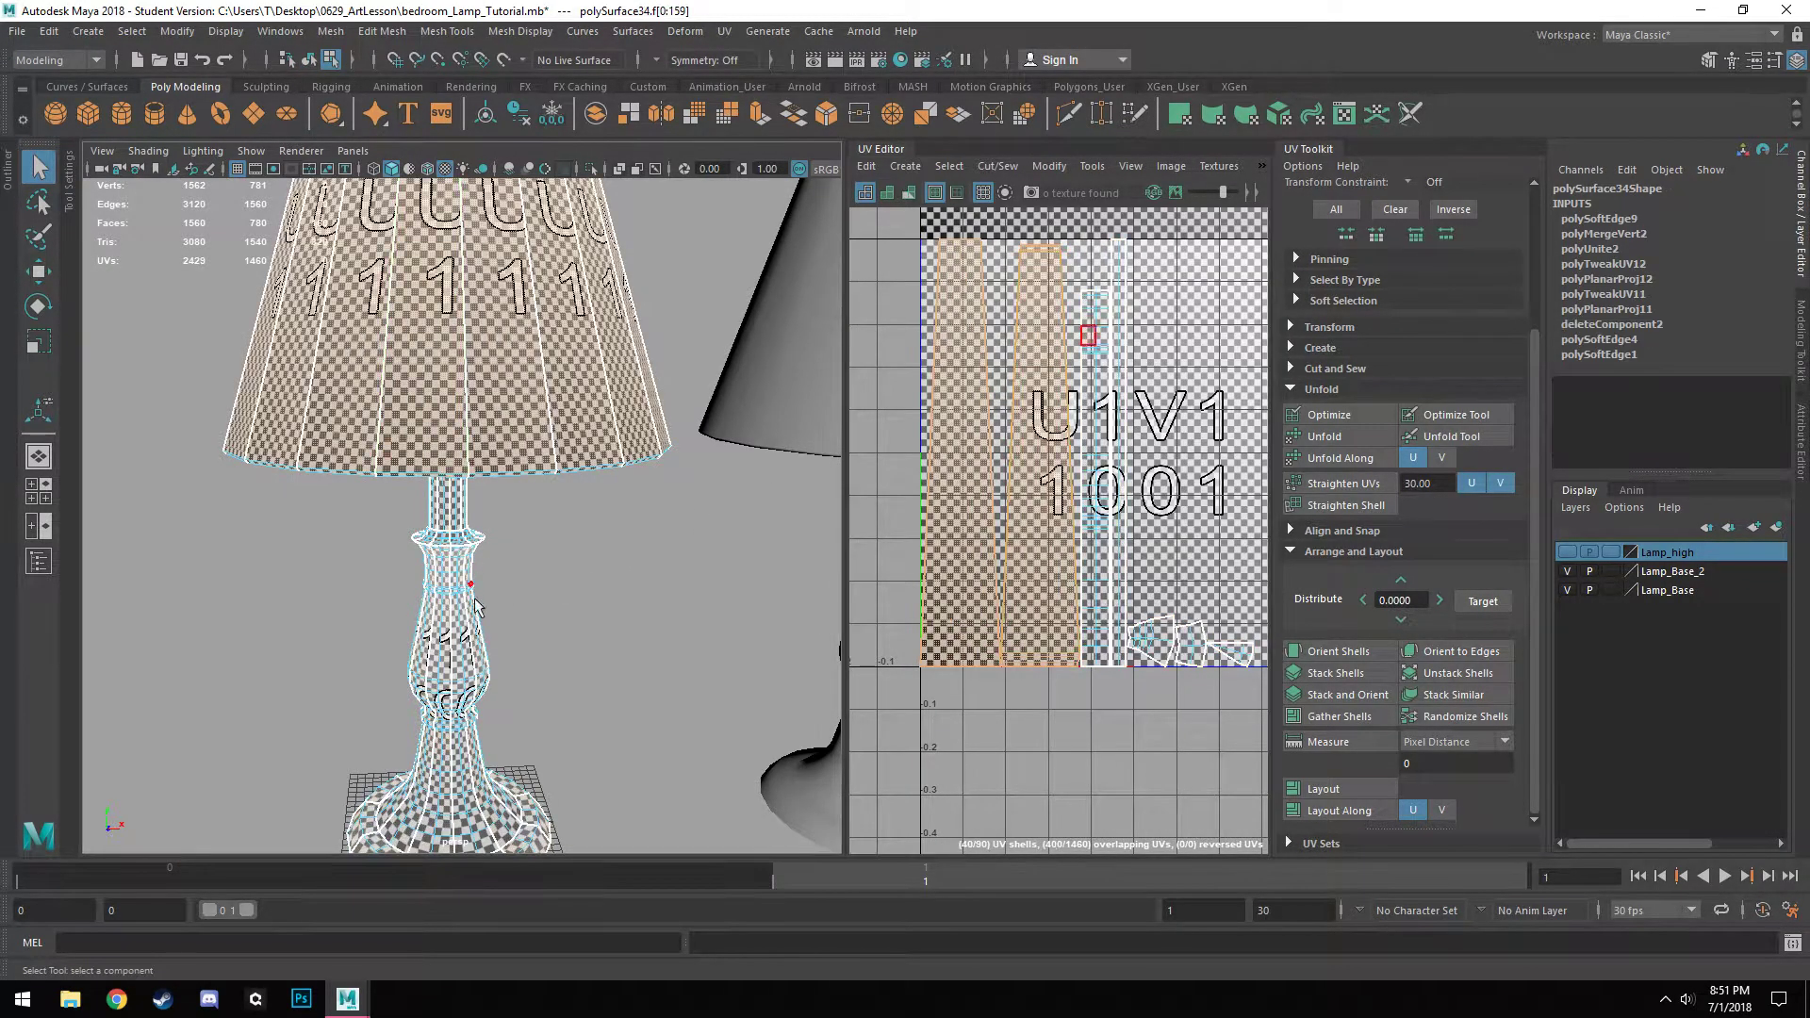
alt+drag(606, 643, 531, 760)
scroll(534, 680, up, 5)
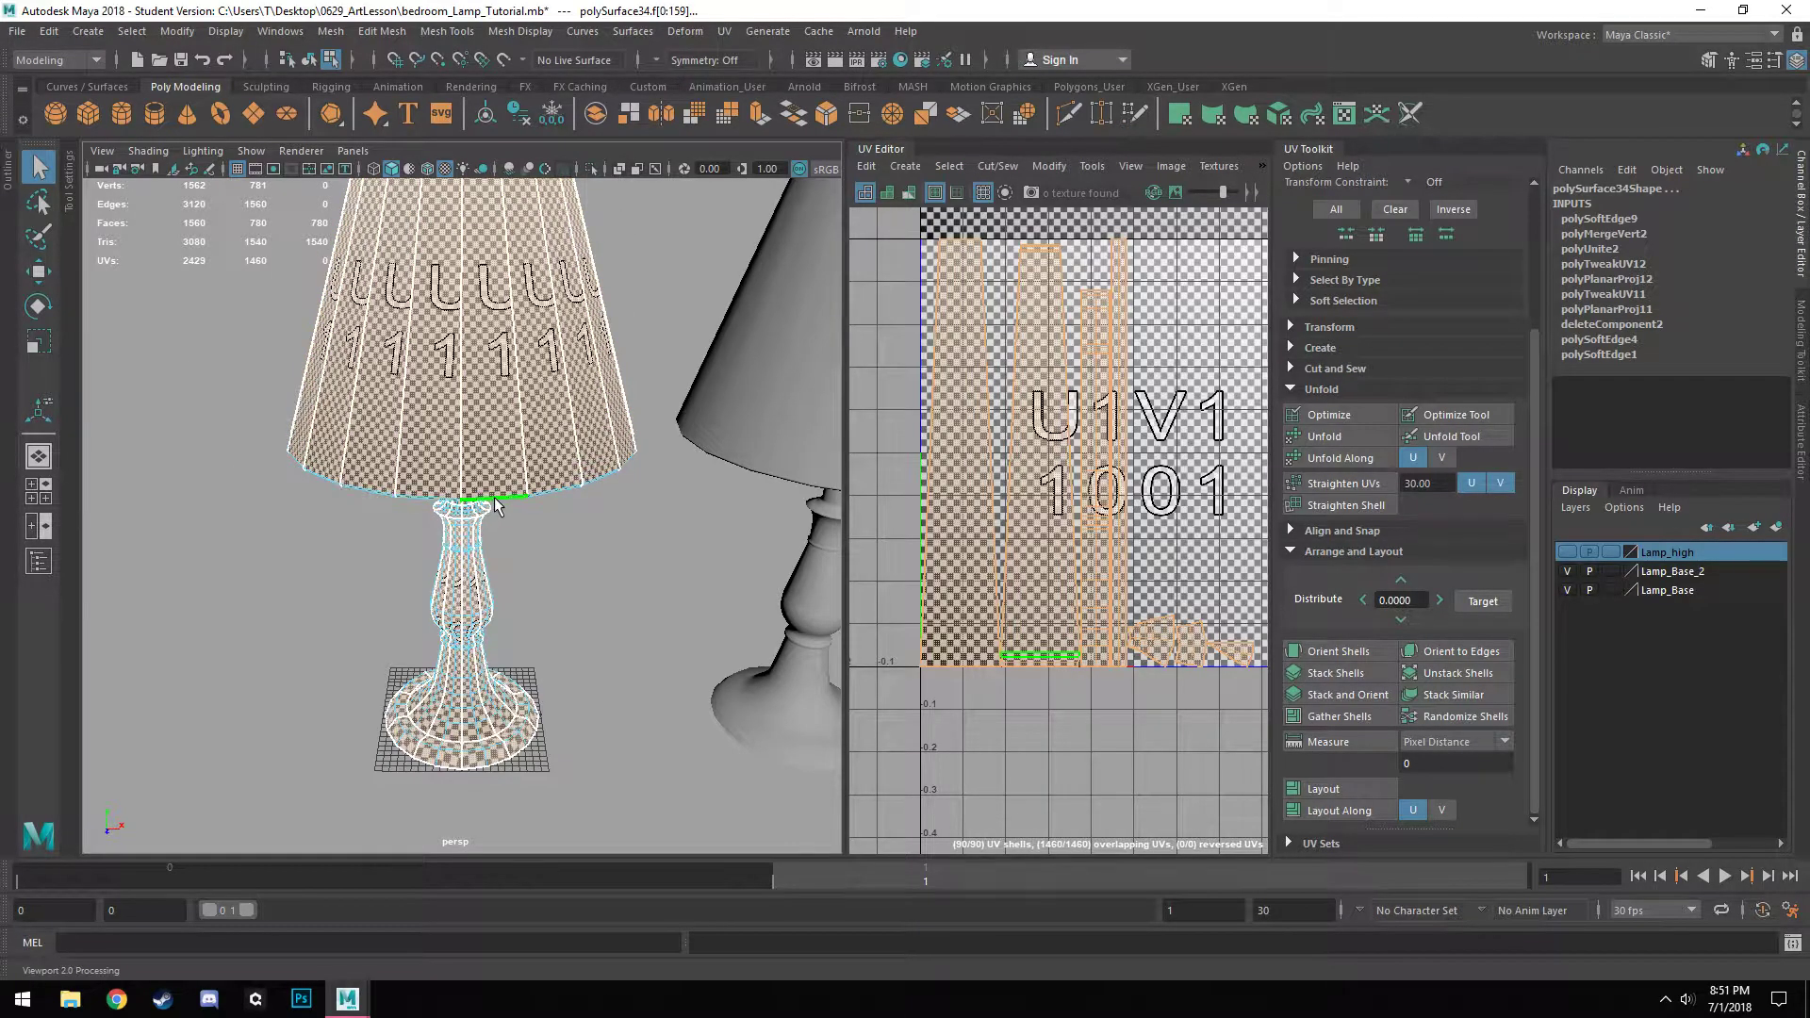
scroll(1039, 617, down, 5)
alt+middle_drag(1055, 643, 976, 605)
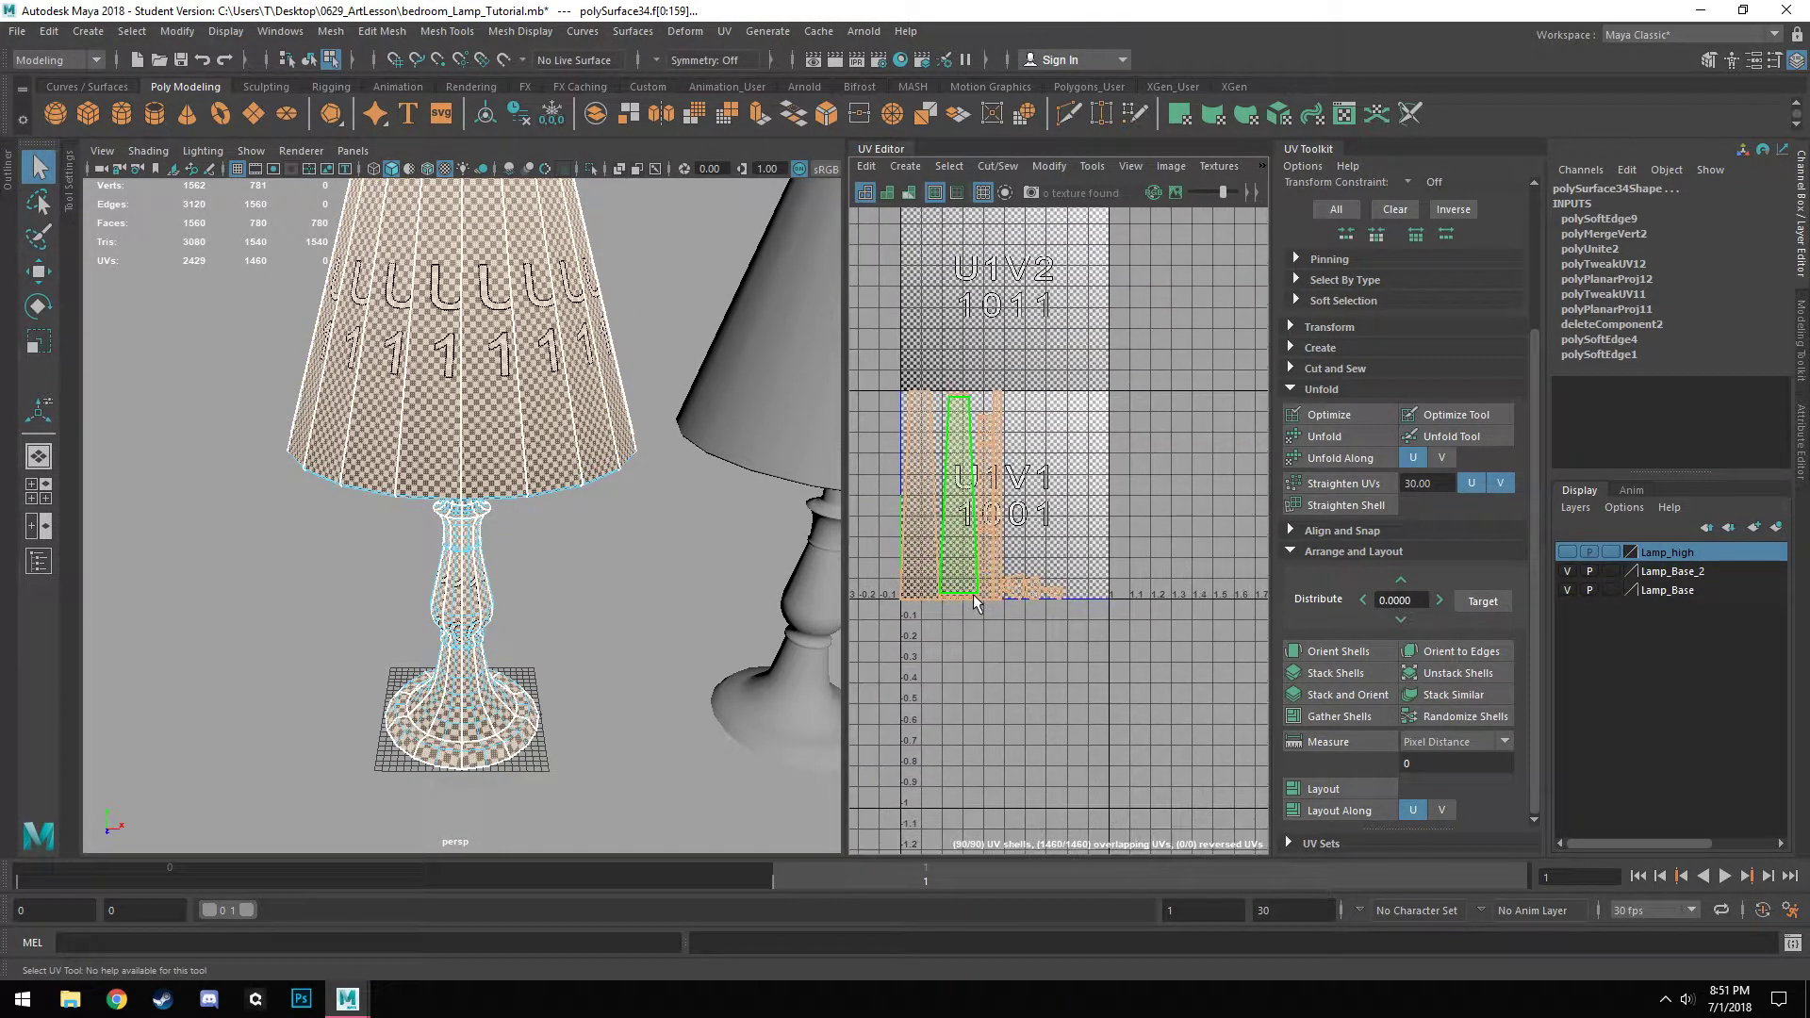
scroll(698, 620, up, 5)
Remove one outer and one inner lampshade strip from the UV shell selection.
alt+drag(698, 620, 649, 520)
scroll(649, 520, up, 2)
alt+drag(554, 362, 490, 527)
ctrl+click(511, 406)
scroll(546, 556, up, 2)
ctrl+click(510, 465)
scroll(492, 538, down, 5)
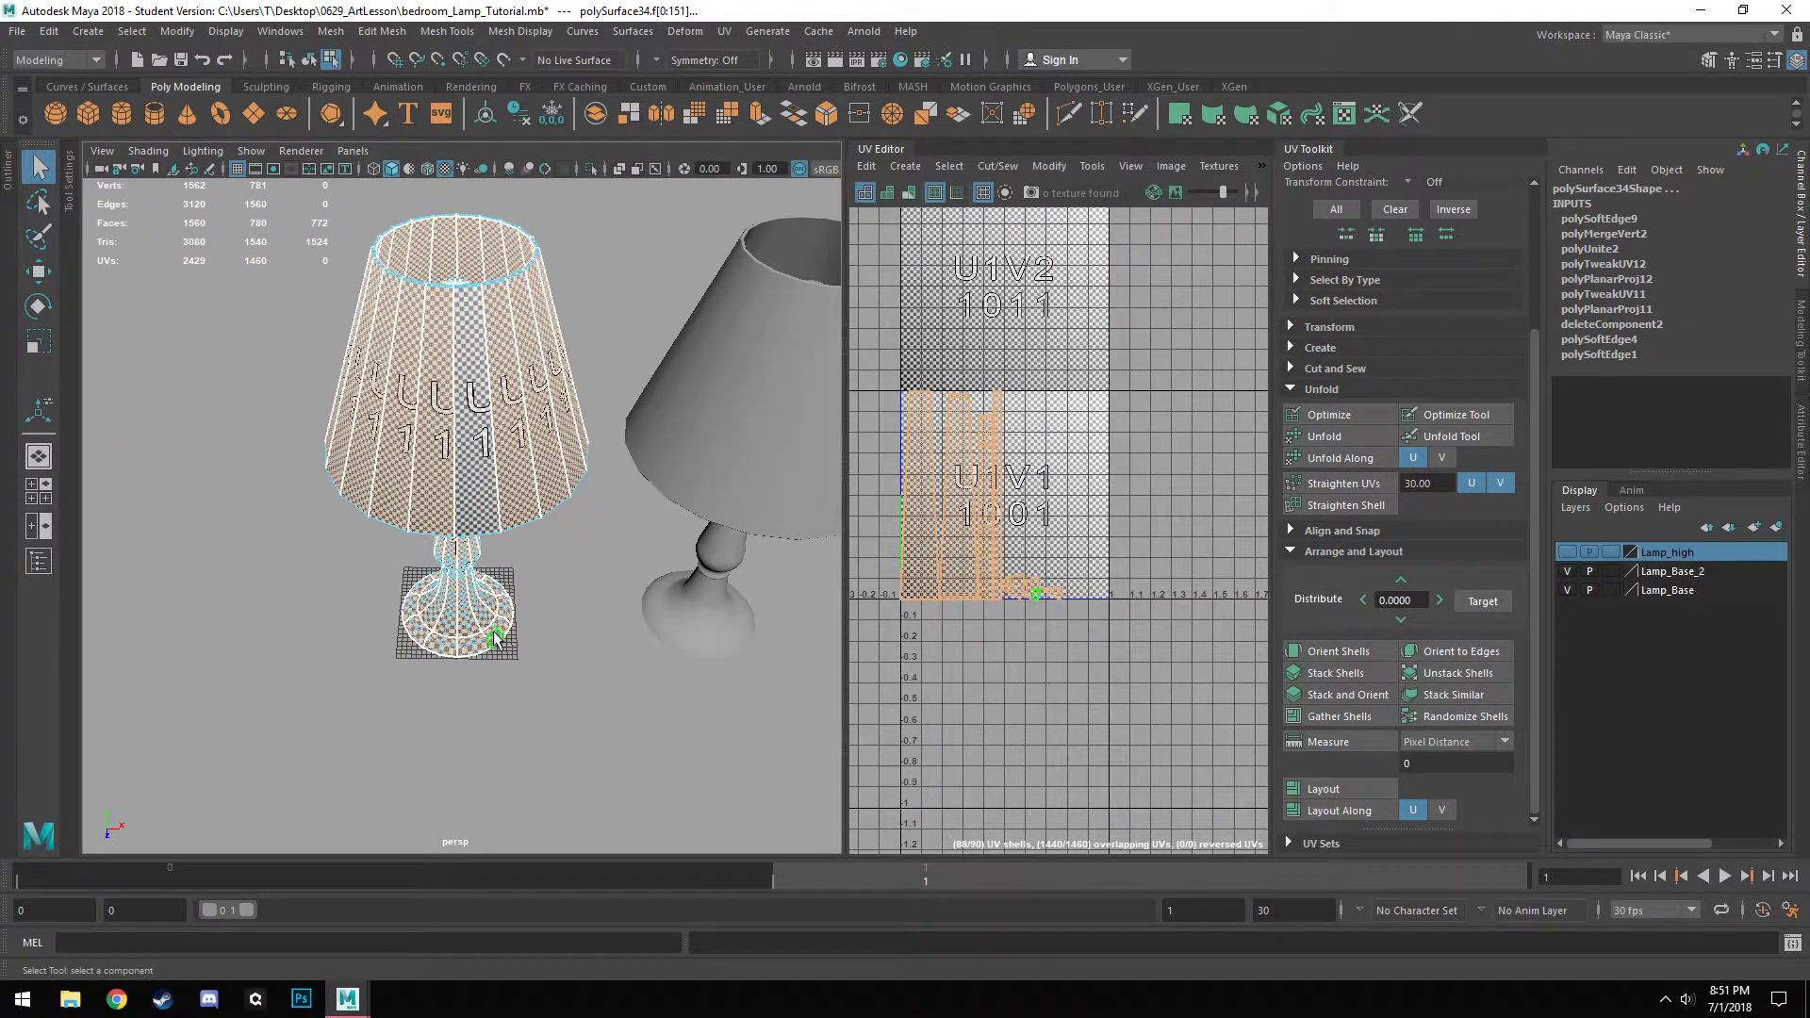
Remove the shells of two neighbouring vertical strips of the lamp base from the selection.
scroll(580, 662, up, 6)
alt+drag(534, 778, 530, 575)
scroll(531, 566, up, 4)
scroll(531, 572, up, 6)
scroll(495, 590, down, 4)
alt+middle_drag(472, 580, 488, 515)
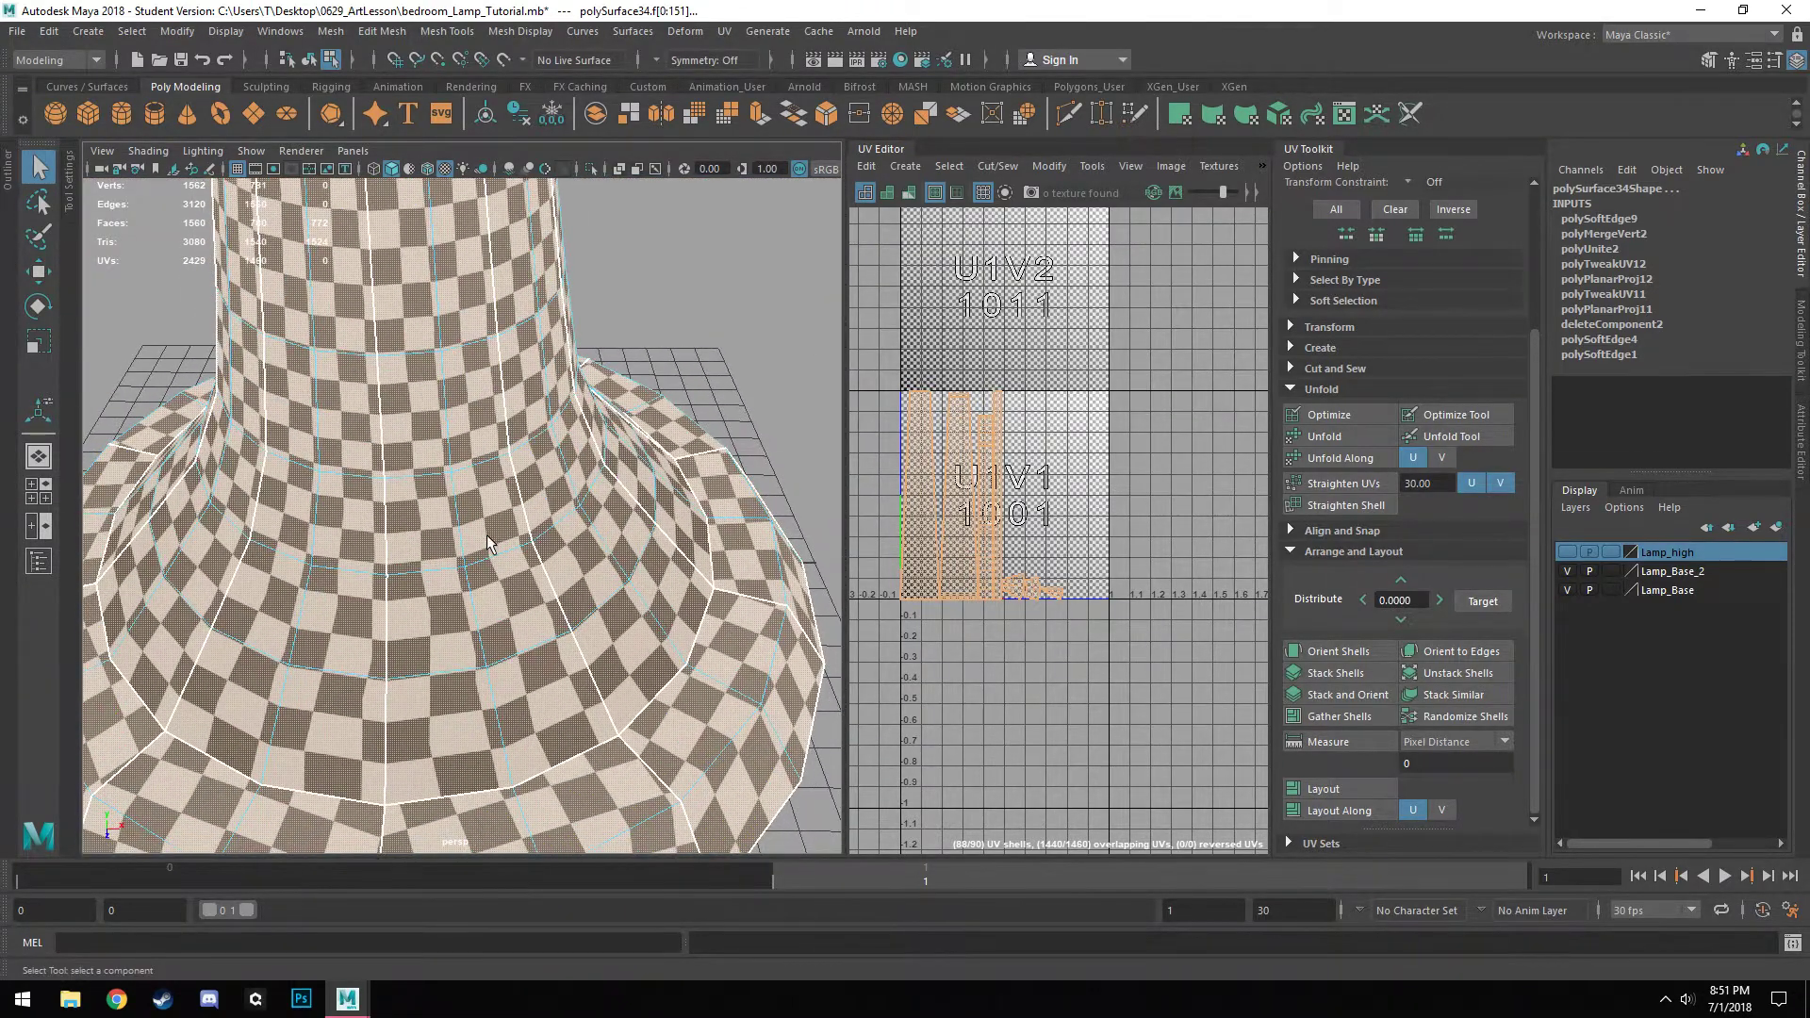
ctrl+click(426, 450)
ctrl+double_click(426, 502)
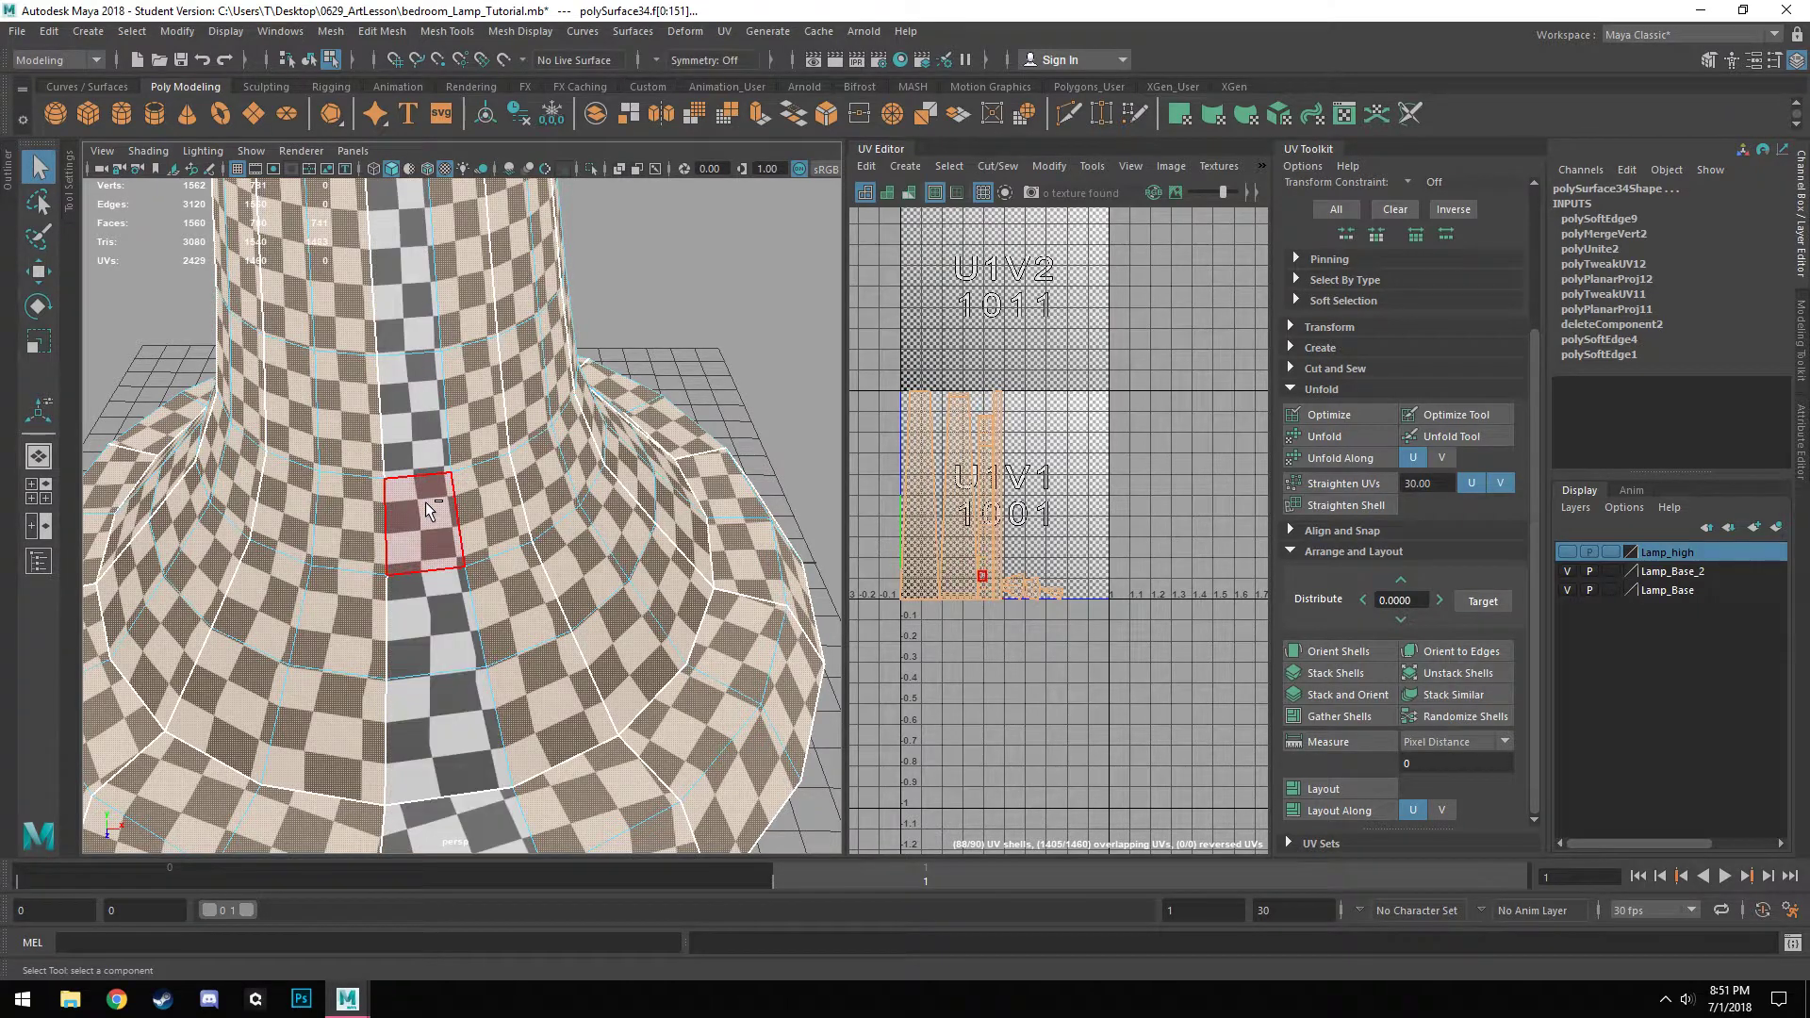
ctrl+click(482, 432)
ctrl+double_click(494, 499)
Try moving the selected duplicate shells 1.3 units along U by hand, and undo the move.
scroll(496, 509, down, 6)
alt+middle_drag(496, 520, 500, 606)
key(w)
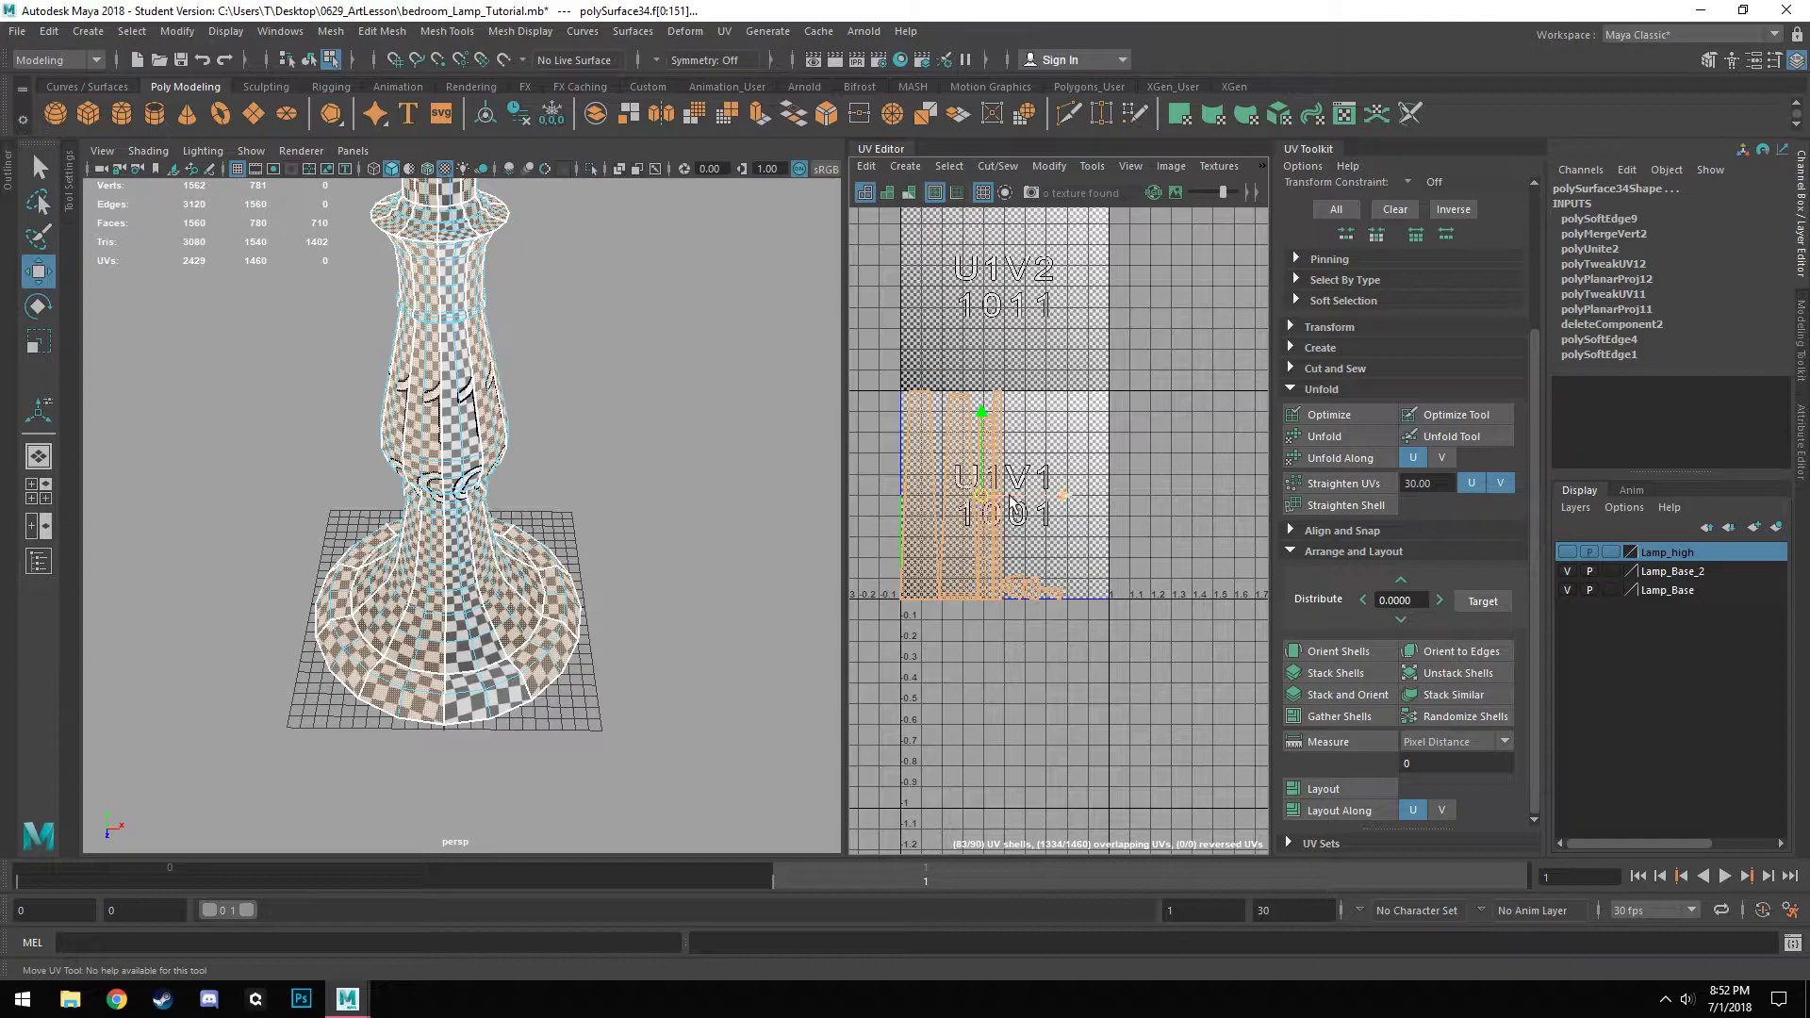
drag(1011, 496, 1277, 512)
key(ctrl+z)
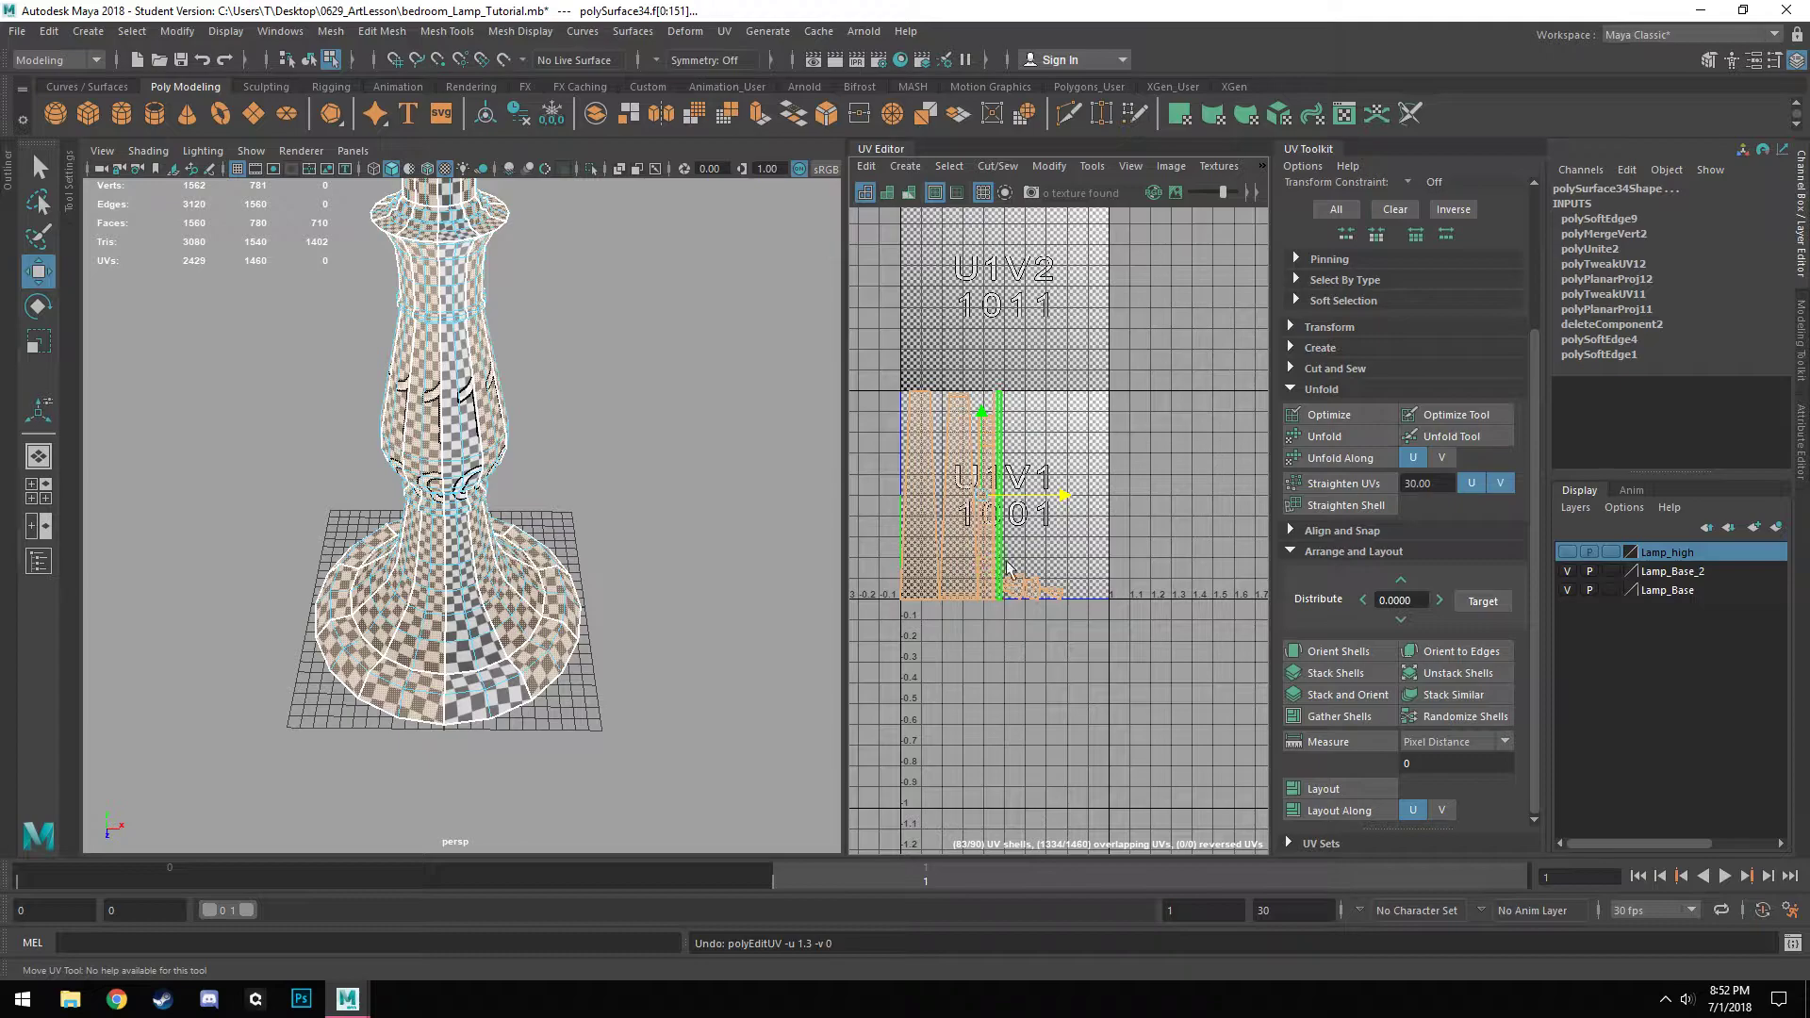
Offset the selected duplicate shells by exactly 1.0000 in positive U, into the U2V1 tile.
click(1366, 324)
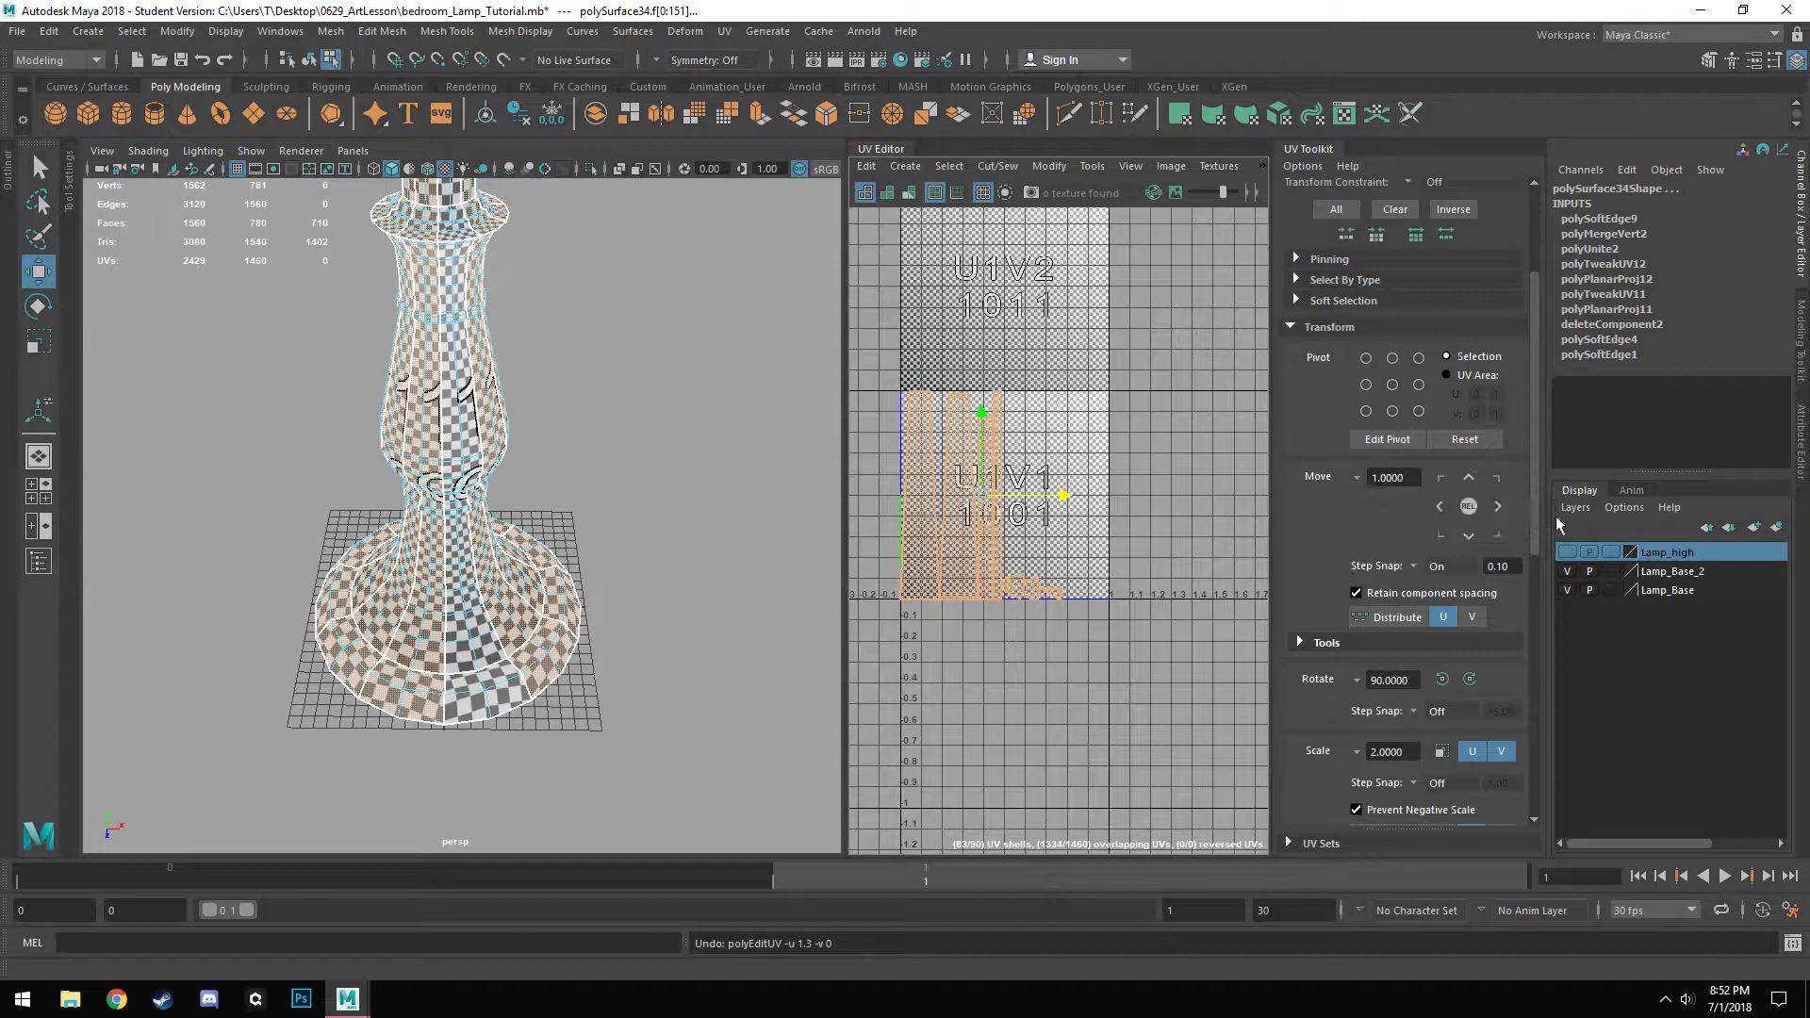
click(1499, 507)
alt+middle_drag(1169, 570, 1065, 574)
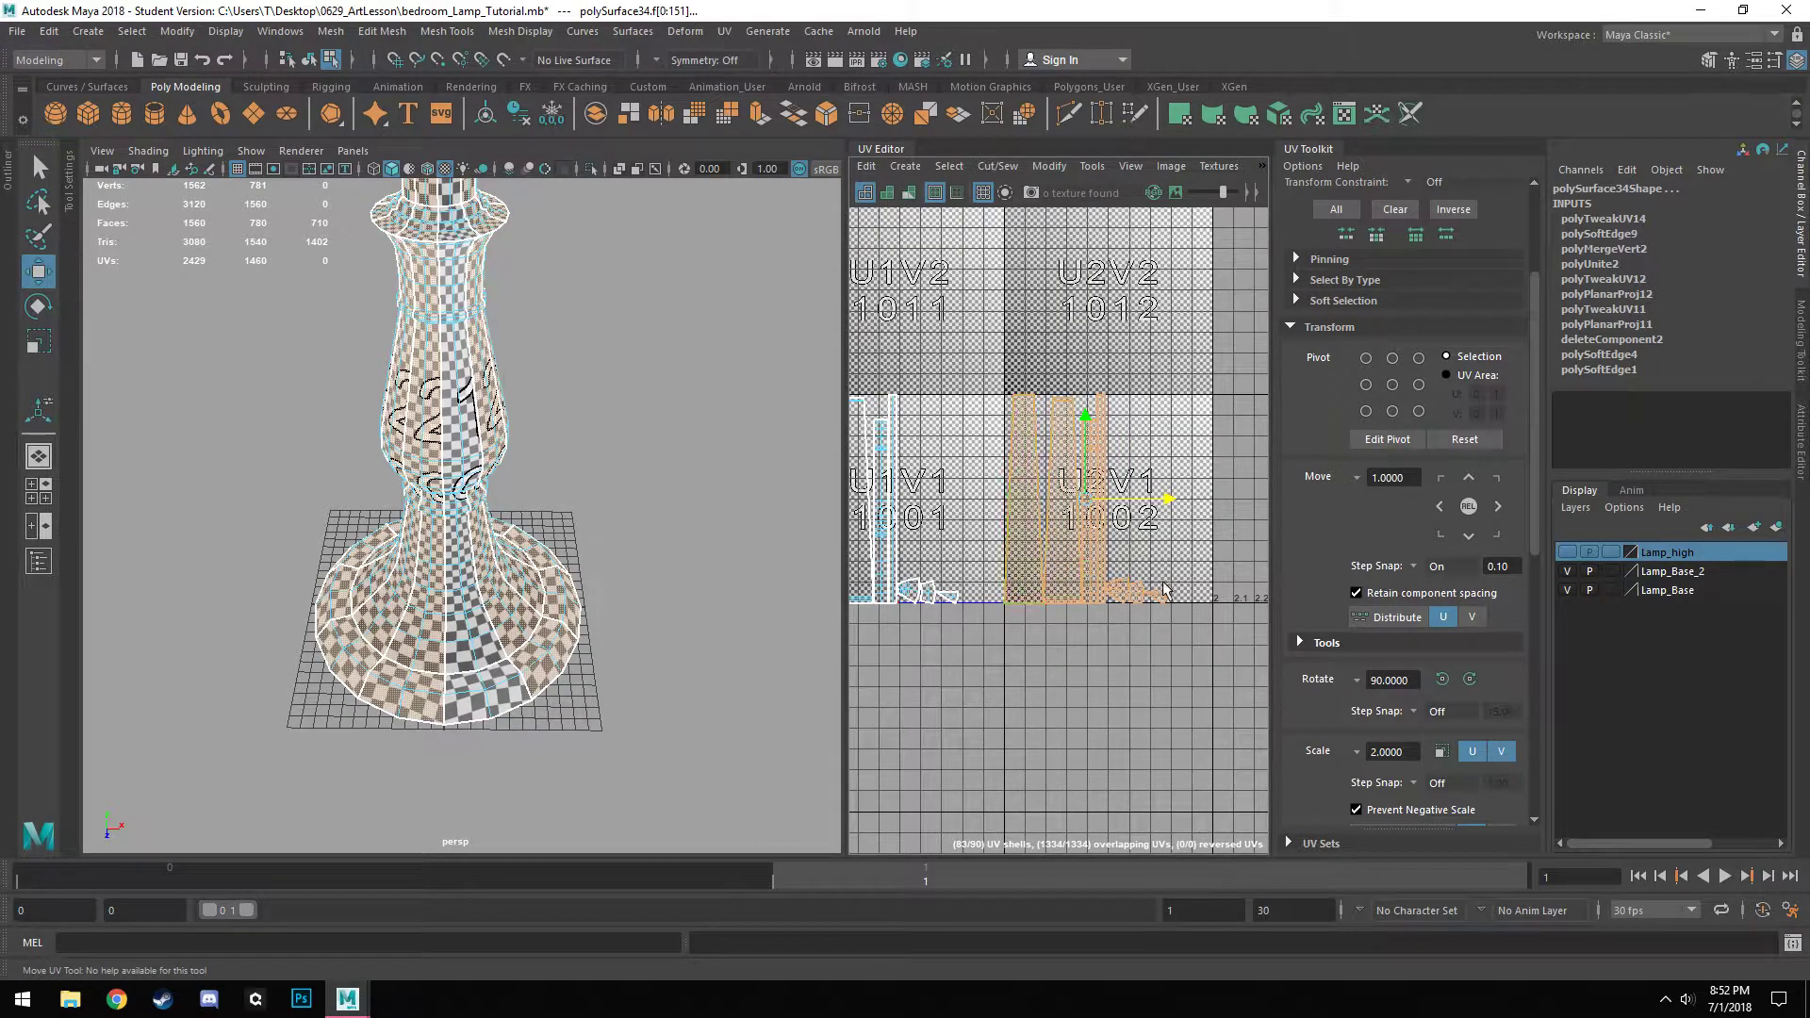
Examine the offset shells in the U2V1 tile against the unique strips left in the U1V1 tile.
scroll(1034, 396, down, 3)
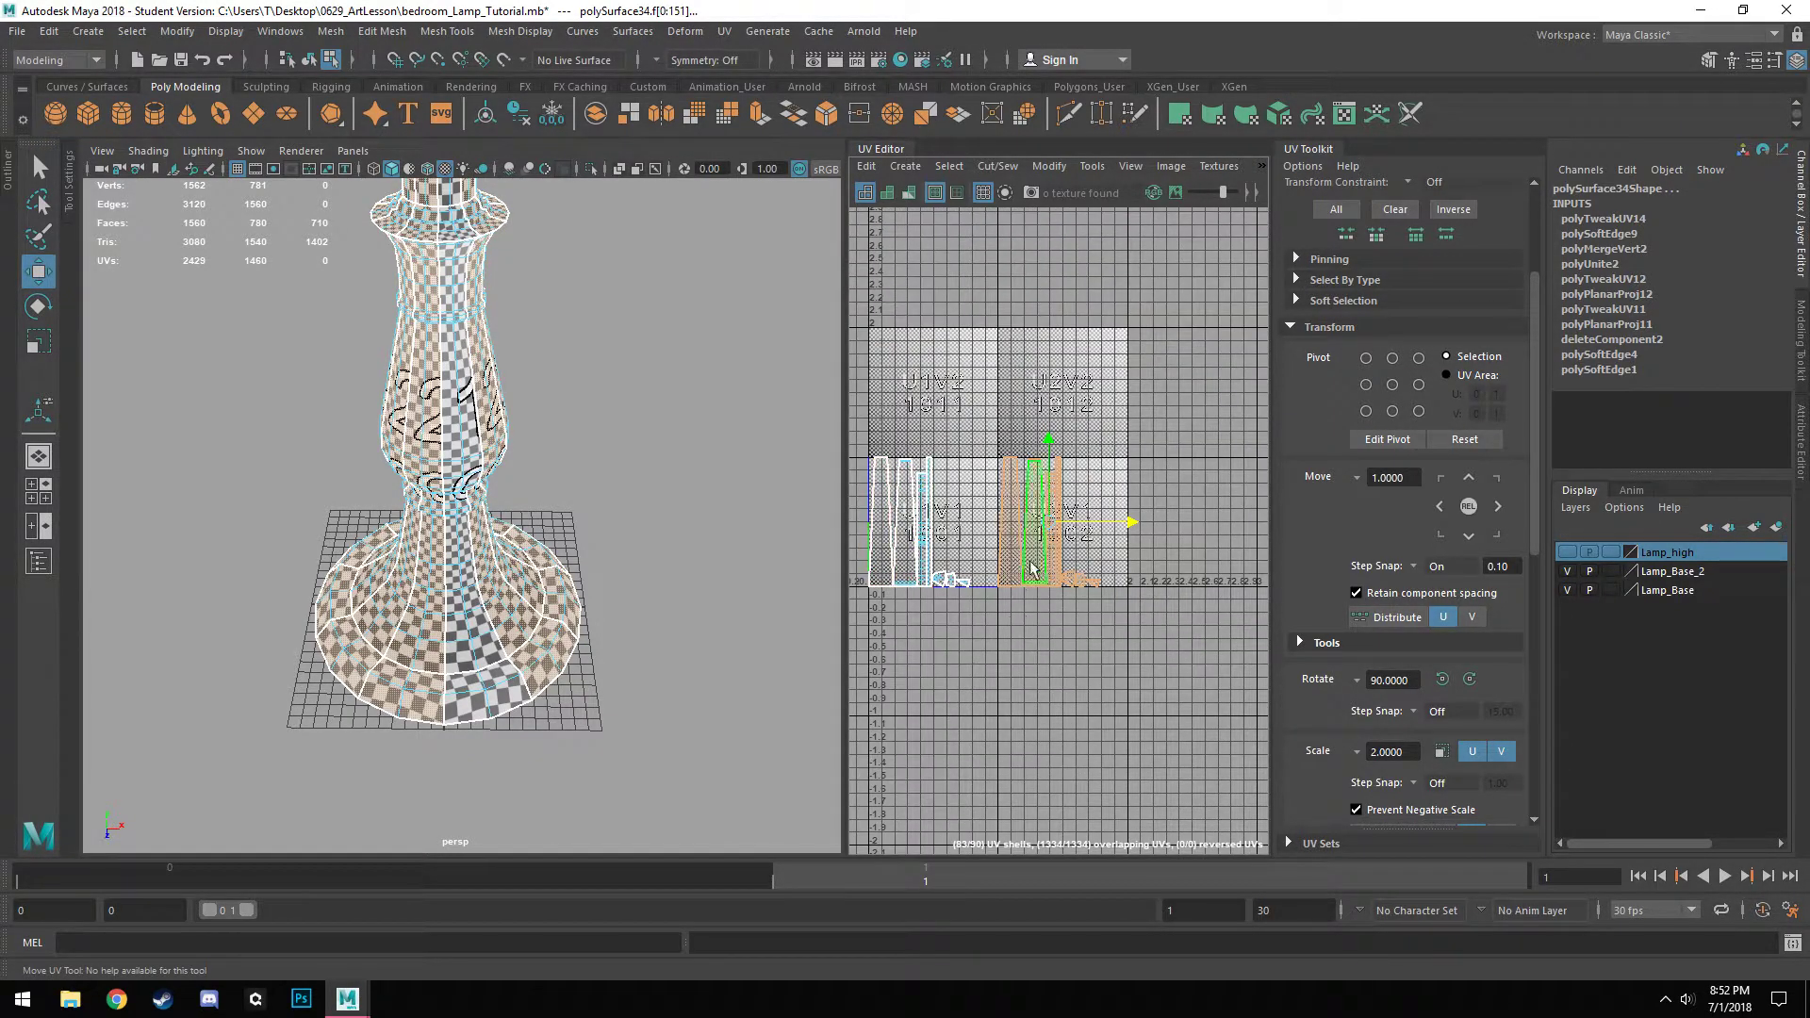
scroll(1047, 601, up, 3)
alt+middle_drag(991, 607, 1122, 608)
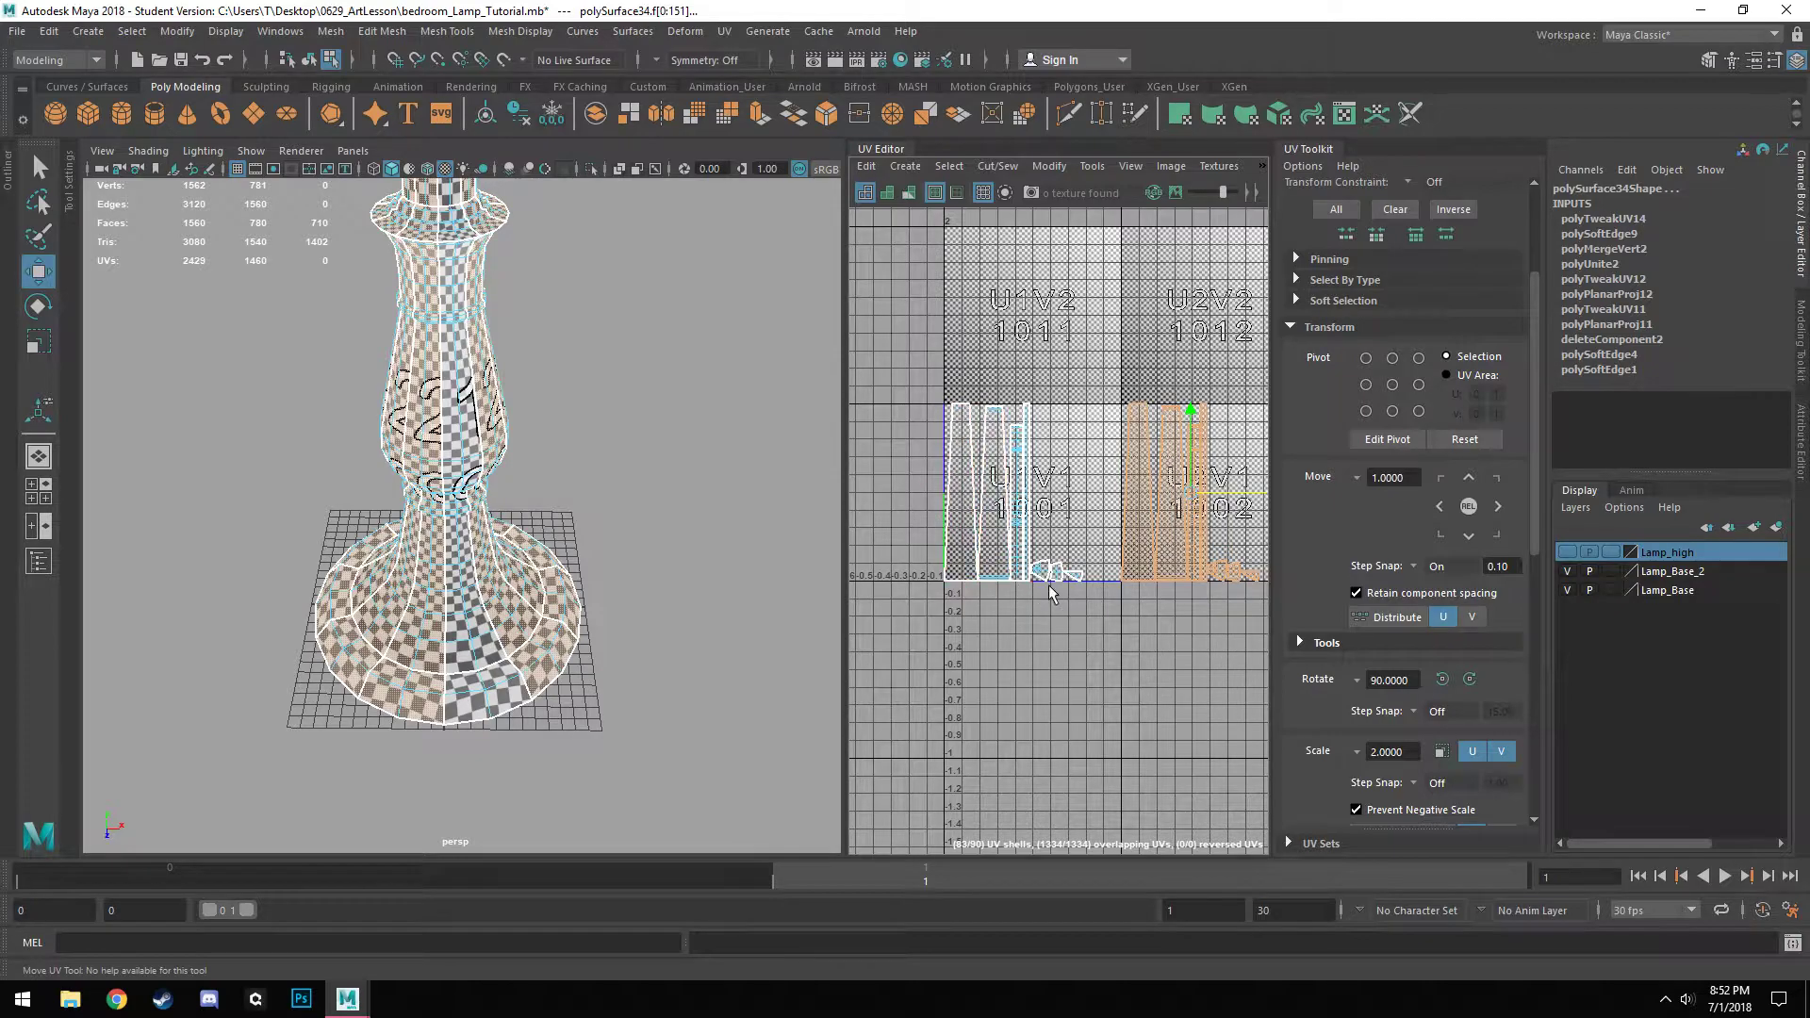
scroll(1023, 542, down, 1)
alt+middle_drag(1023, 540, 1014, 527)
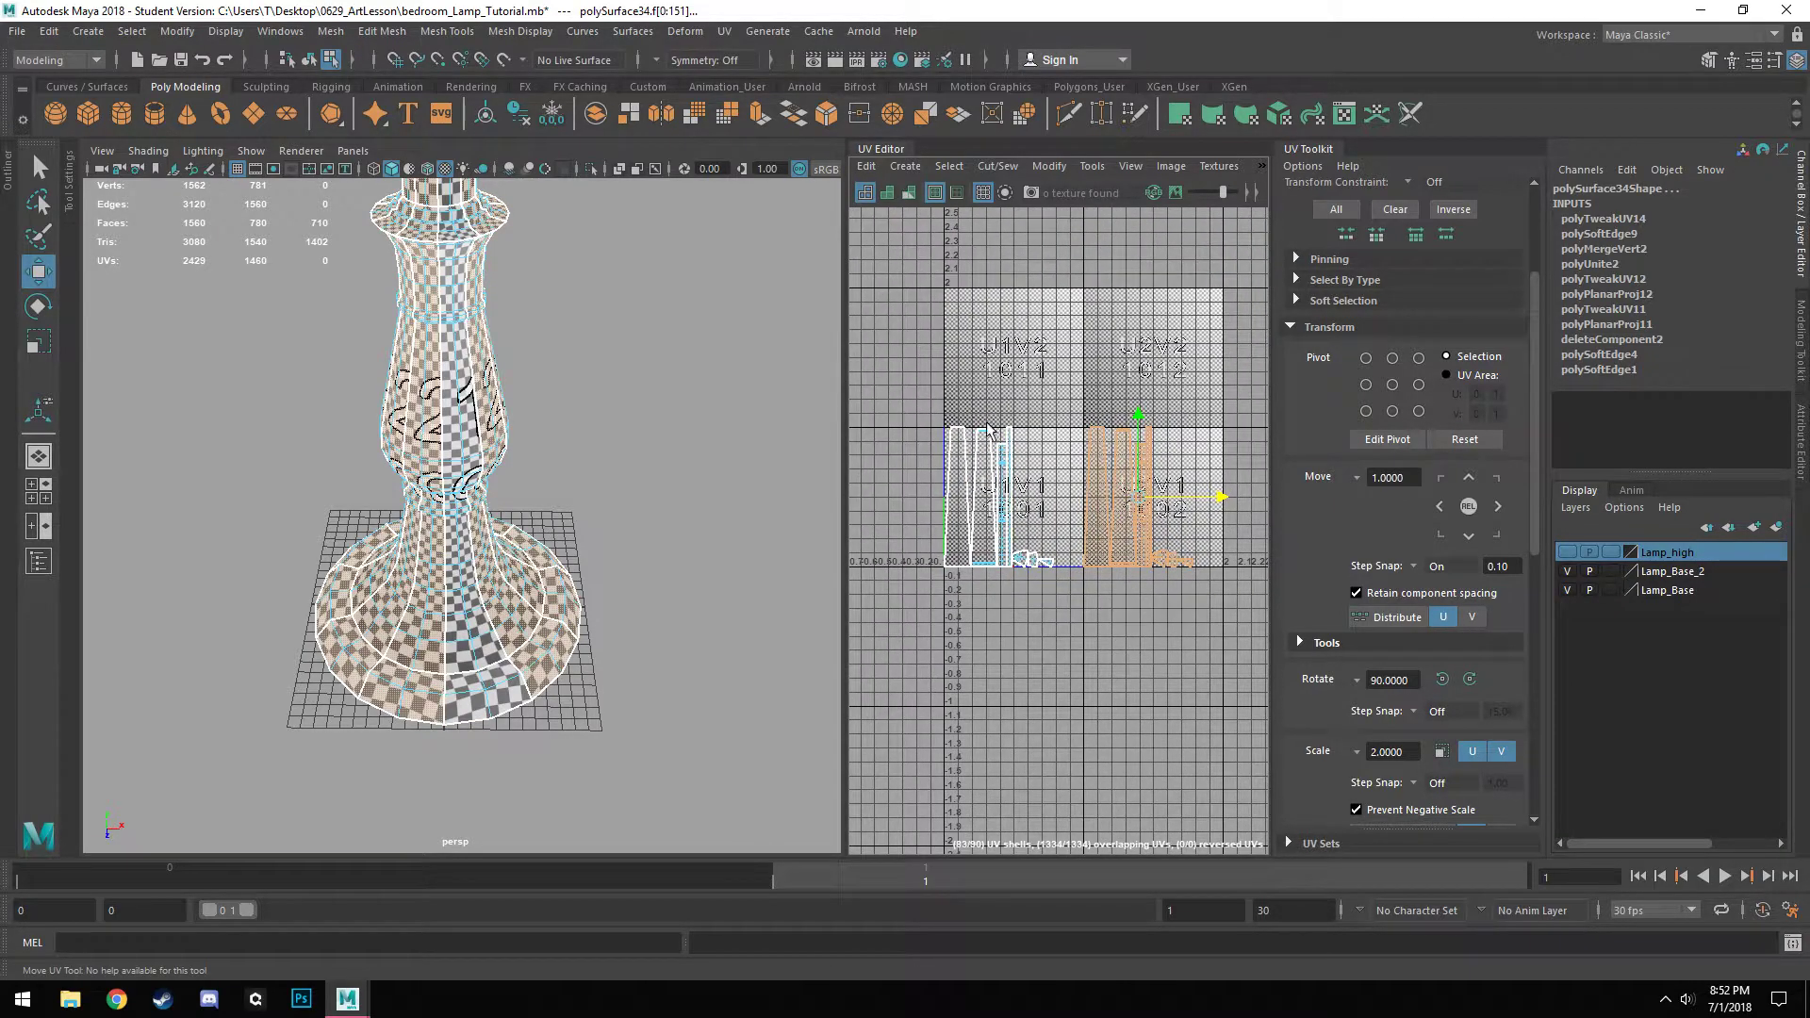
scroll(957, 429, up, 1)
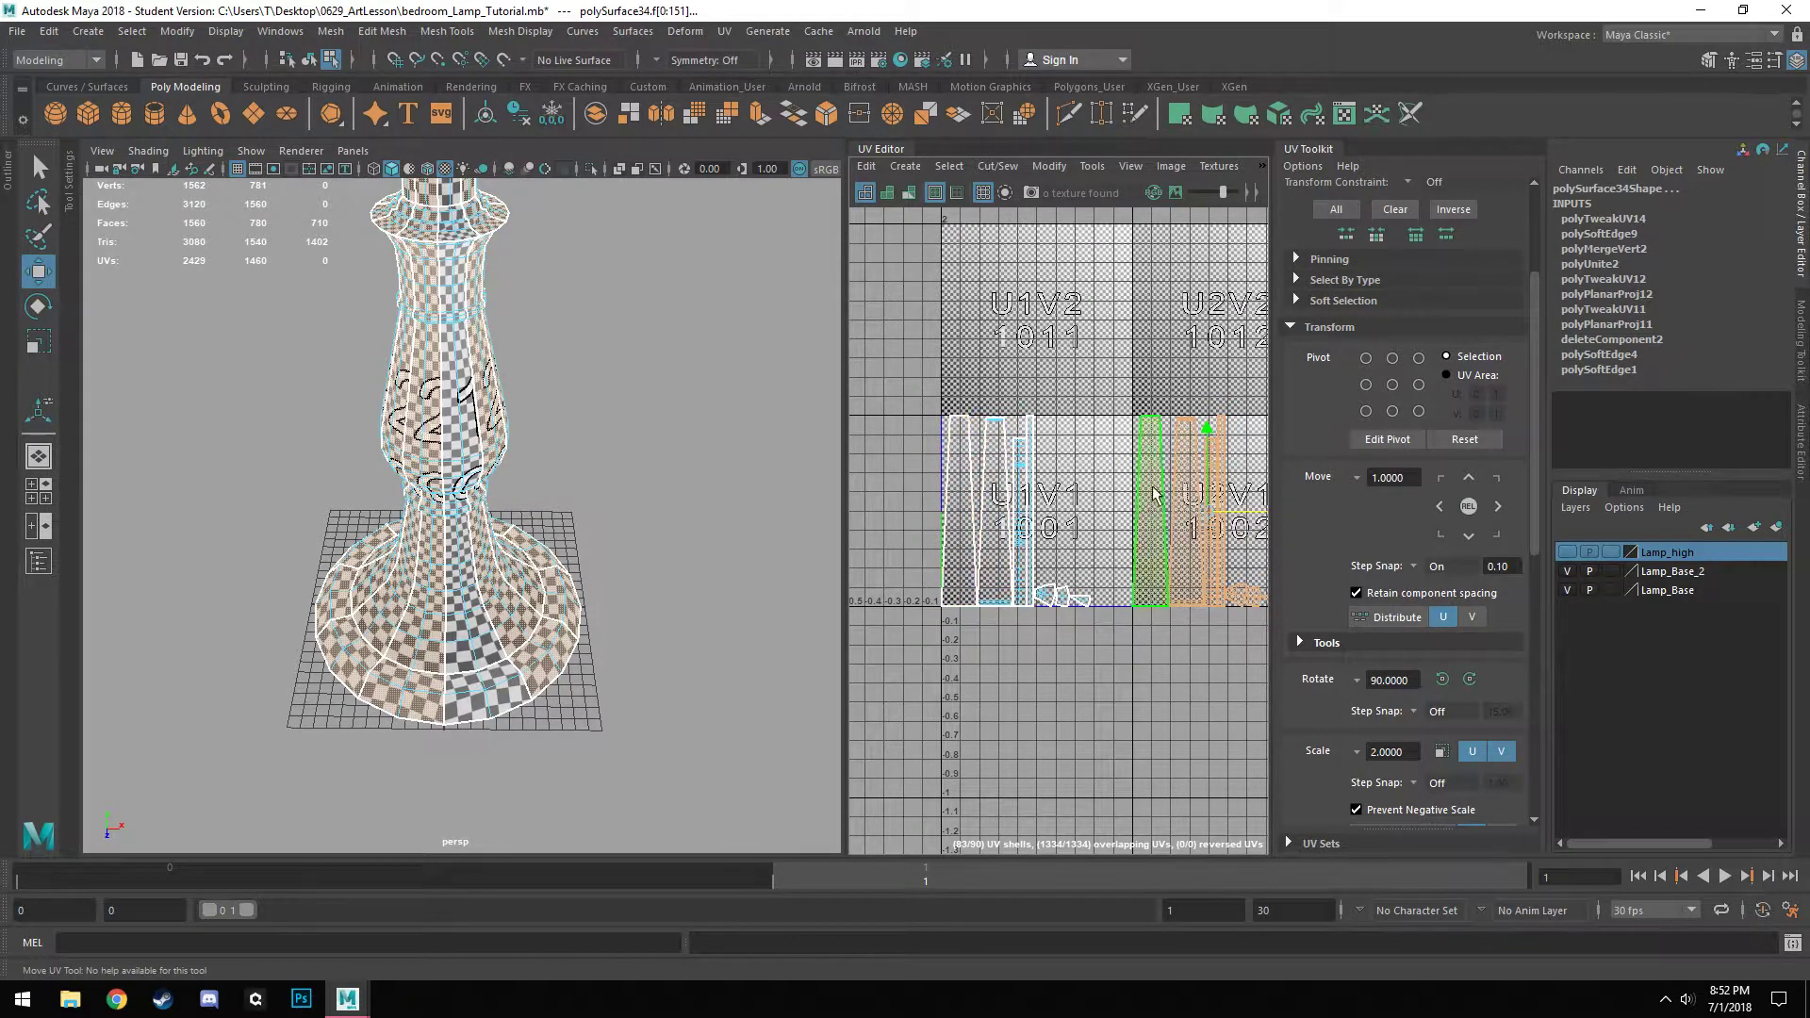
alt+middle_drag(1151, 597, 955, 545)
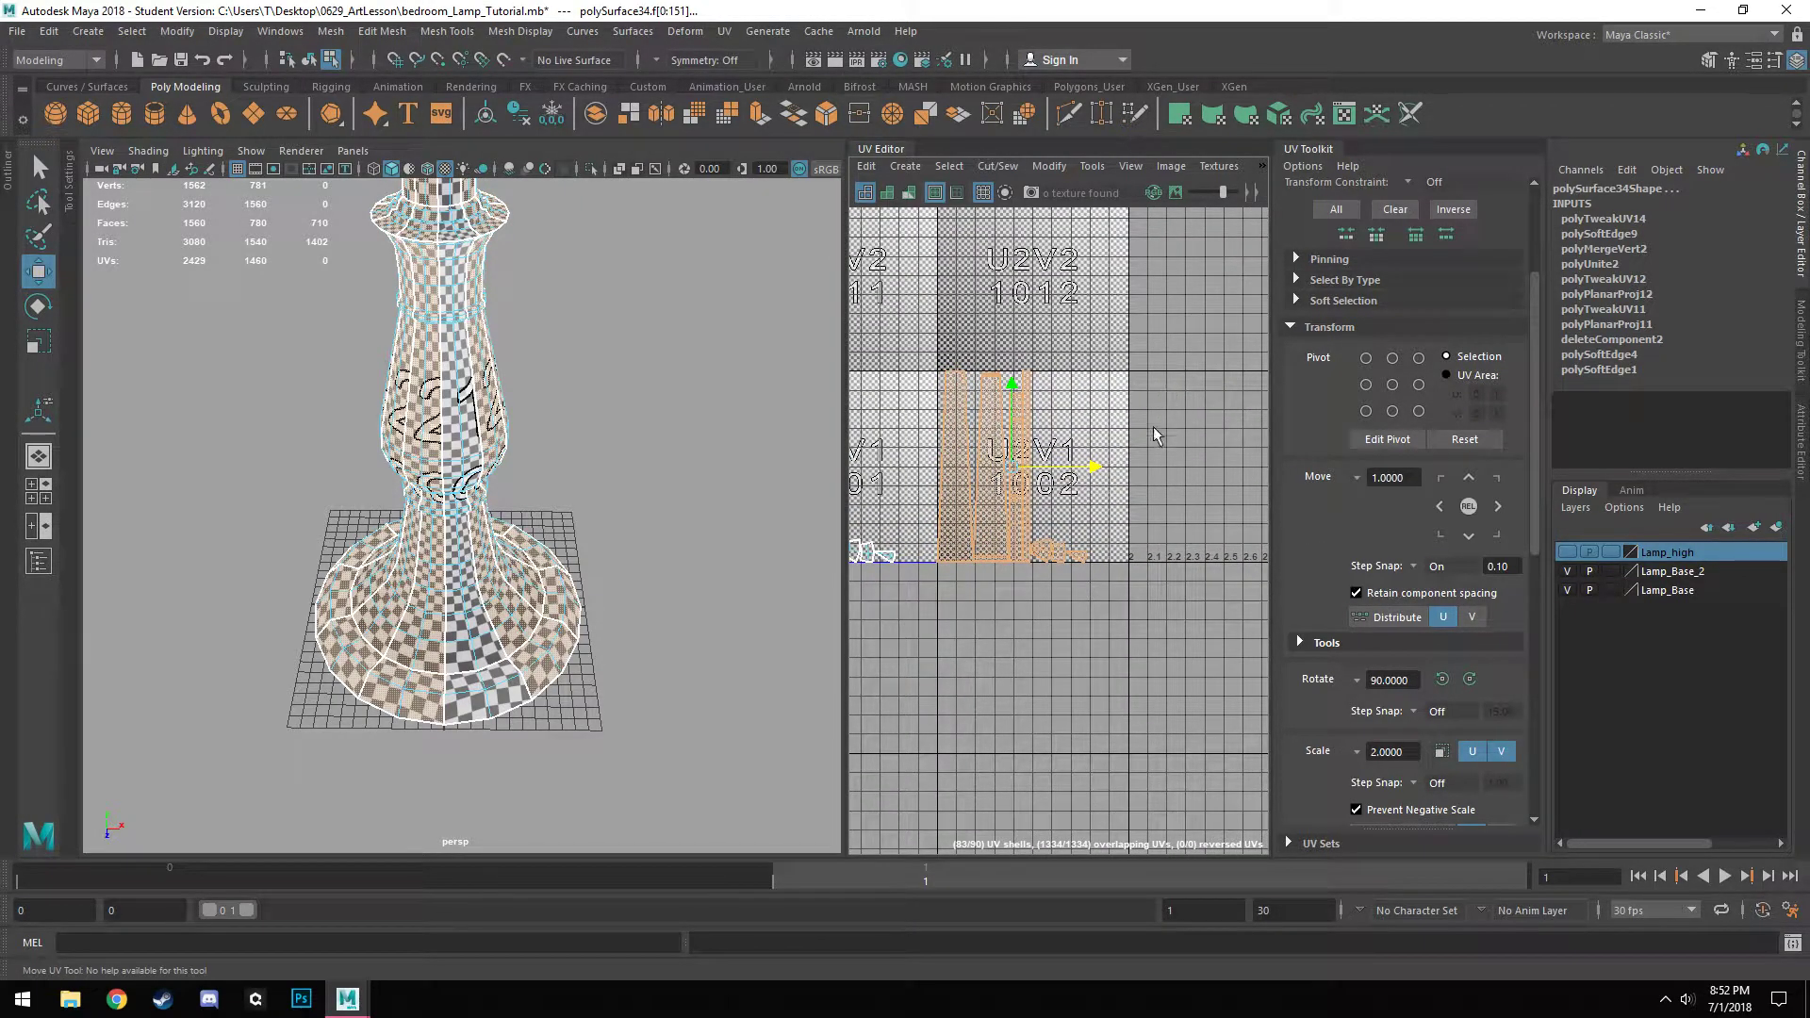
scroll(1150, 434, down, 3)
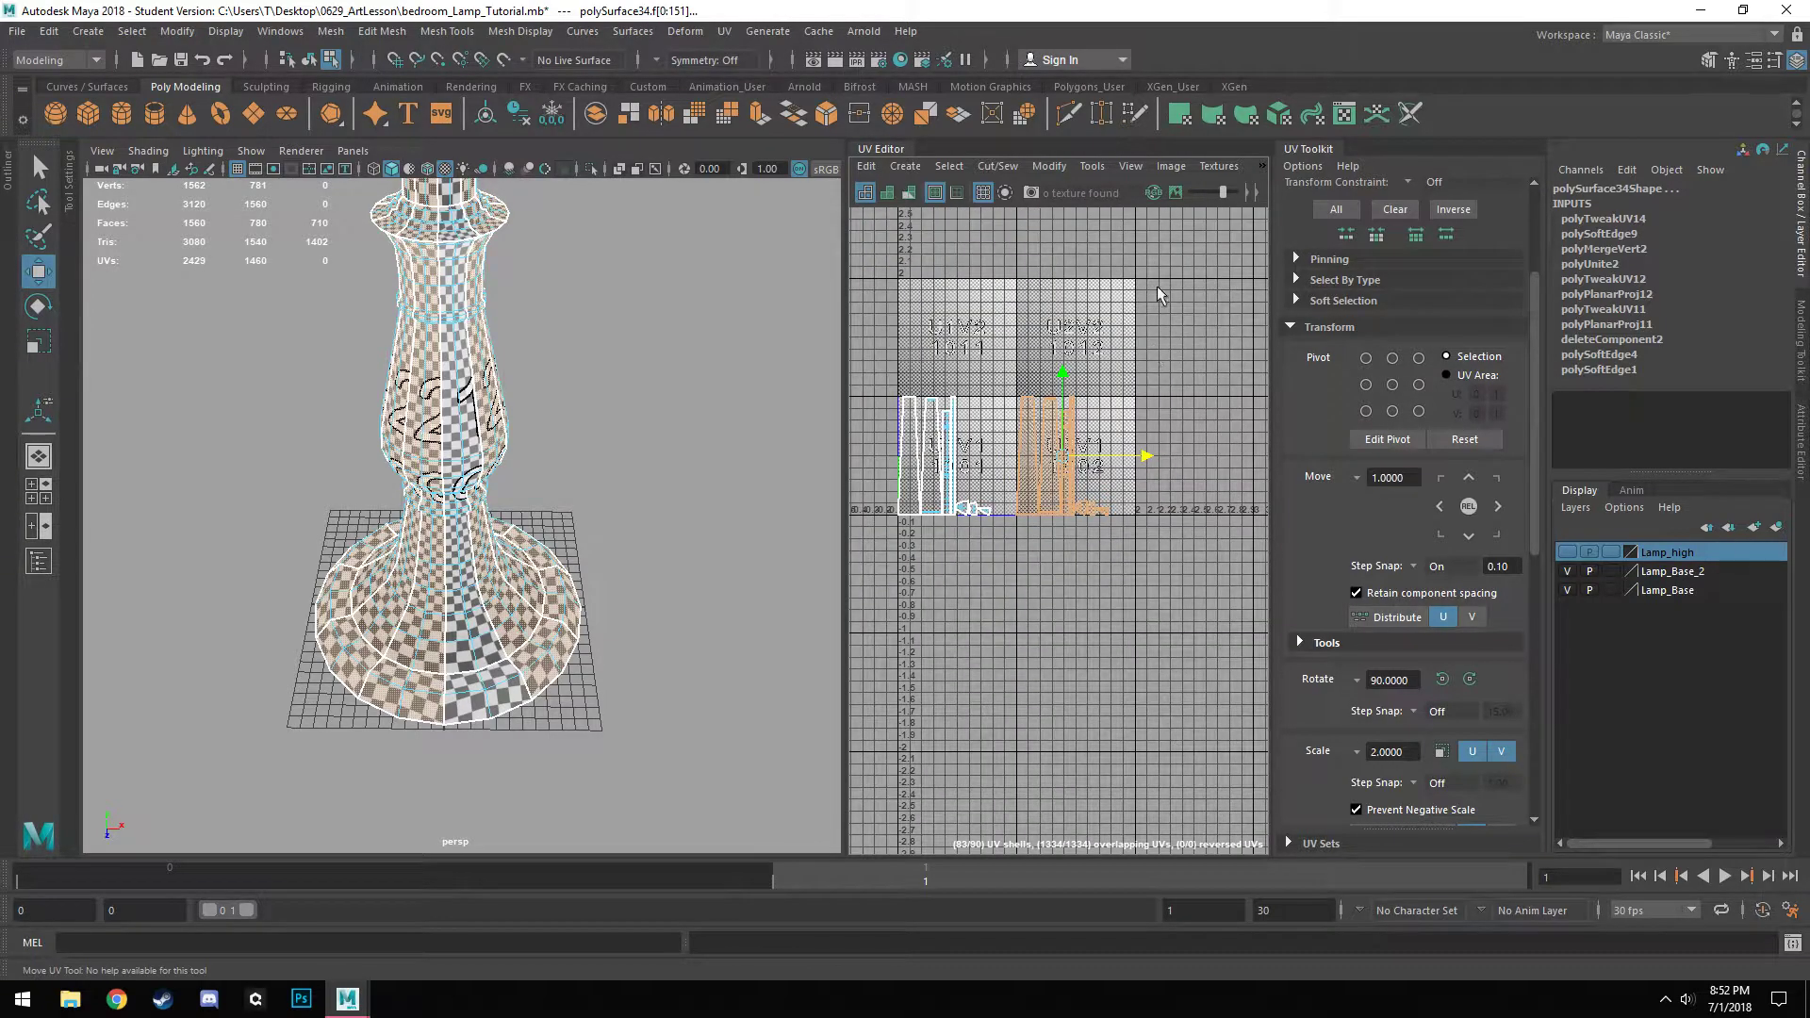
Inspect the checker pattern on the lamp base and shade alongside the unique shells in the U1V1 tile.
alt+drag(574, 493, 604, 563)
alt+drag(558, 659, 586, 564)
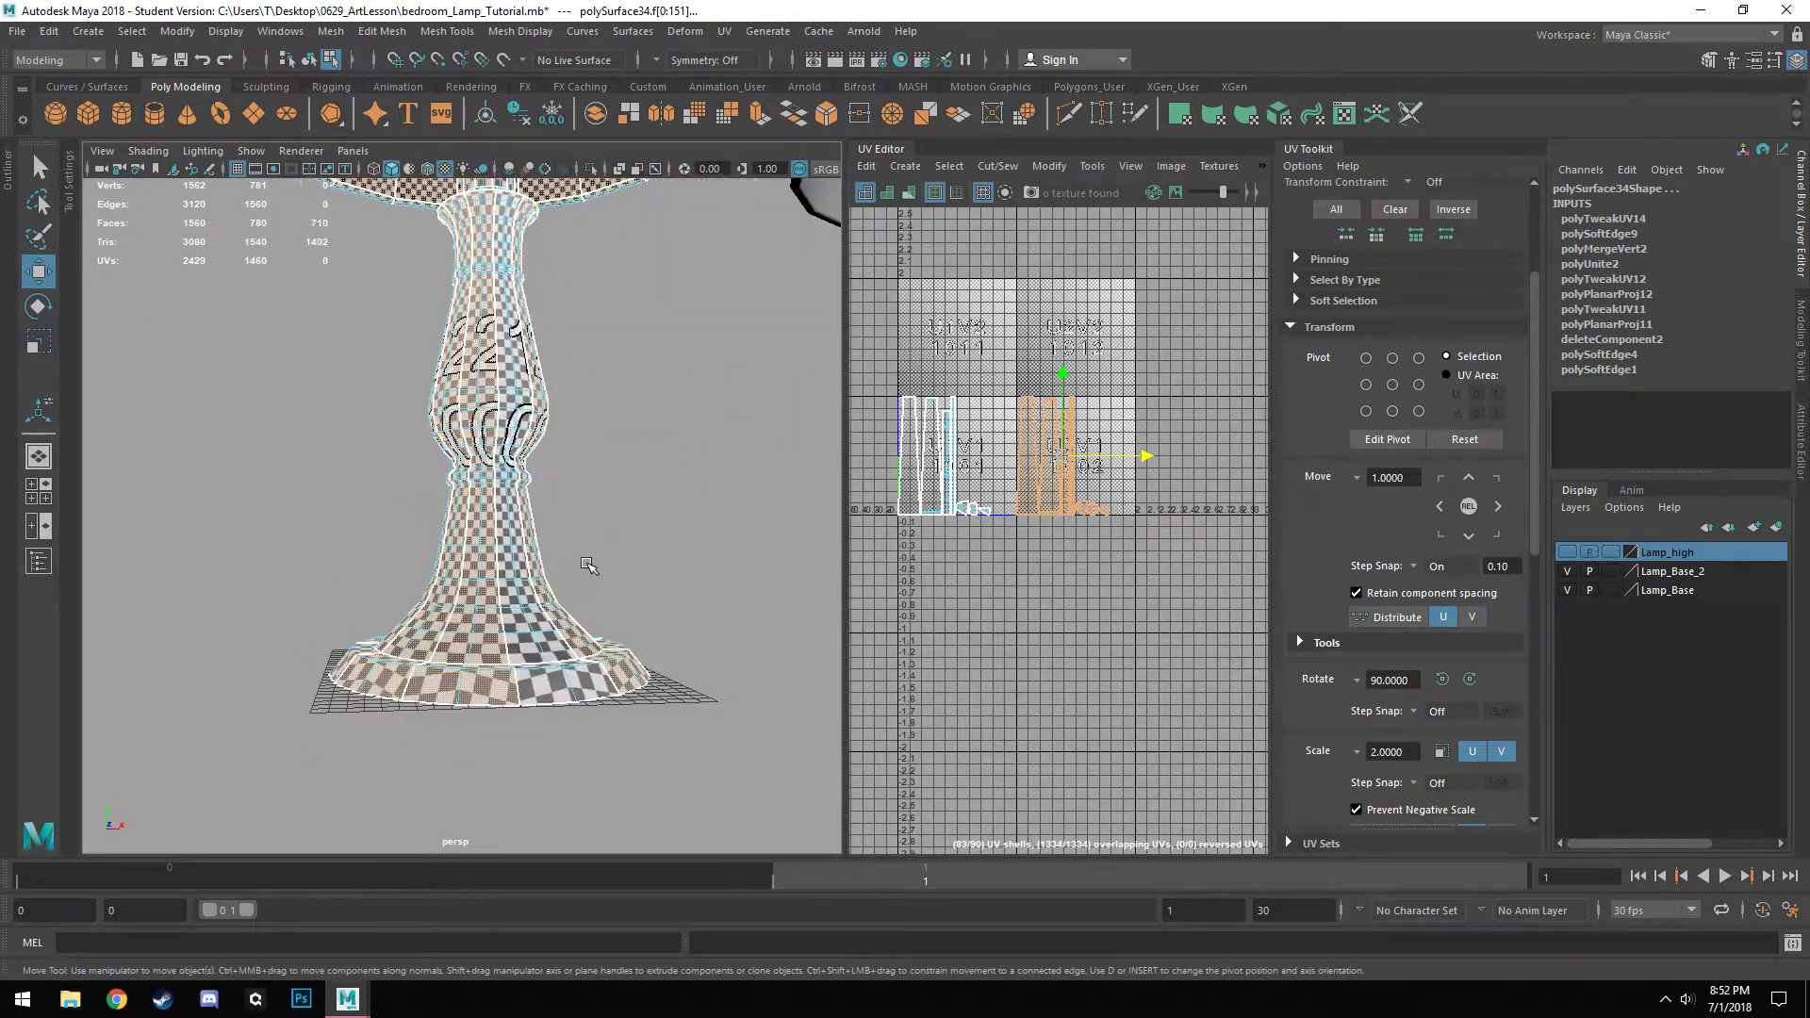
scroll(586, 564, down, 4)
scroll(949, 516, up, 3)
alt+middle_drag(950, 515, 1105, 643)
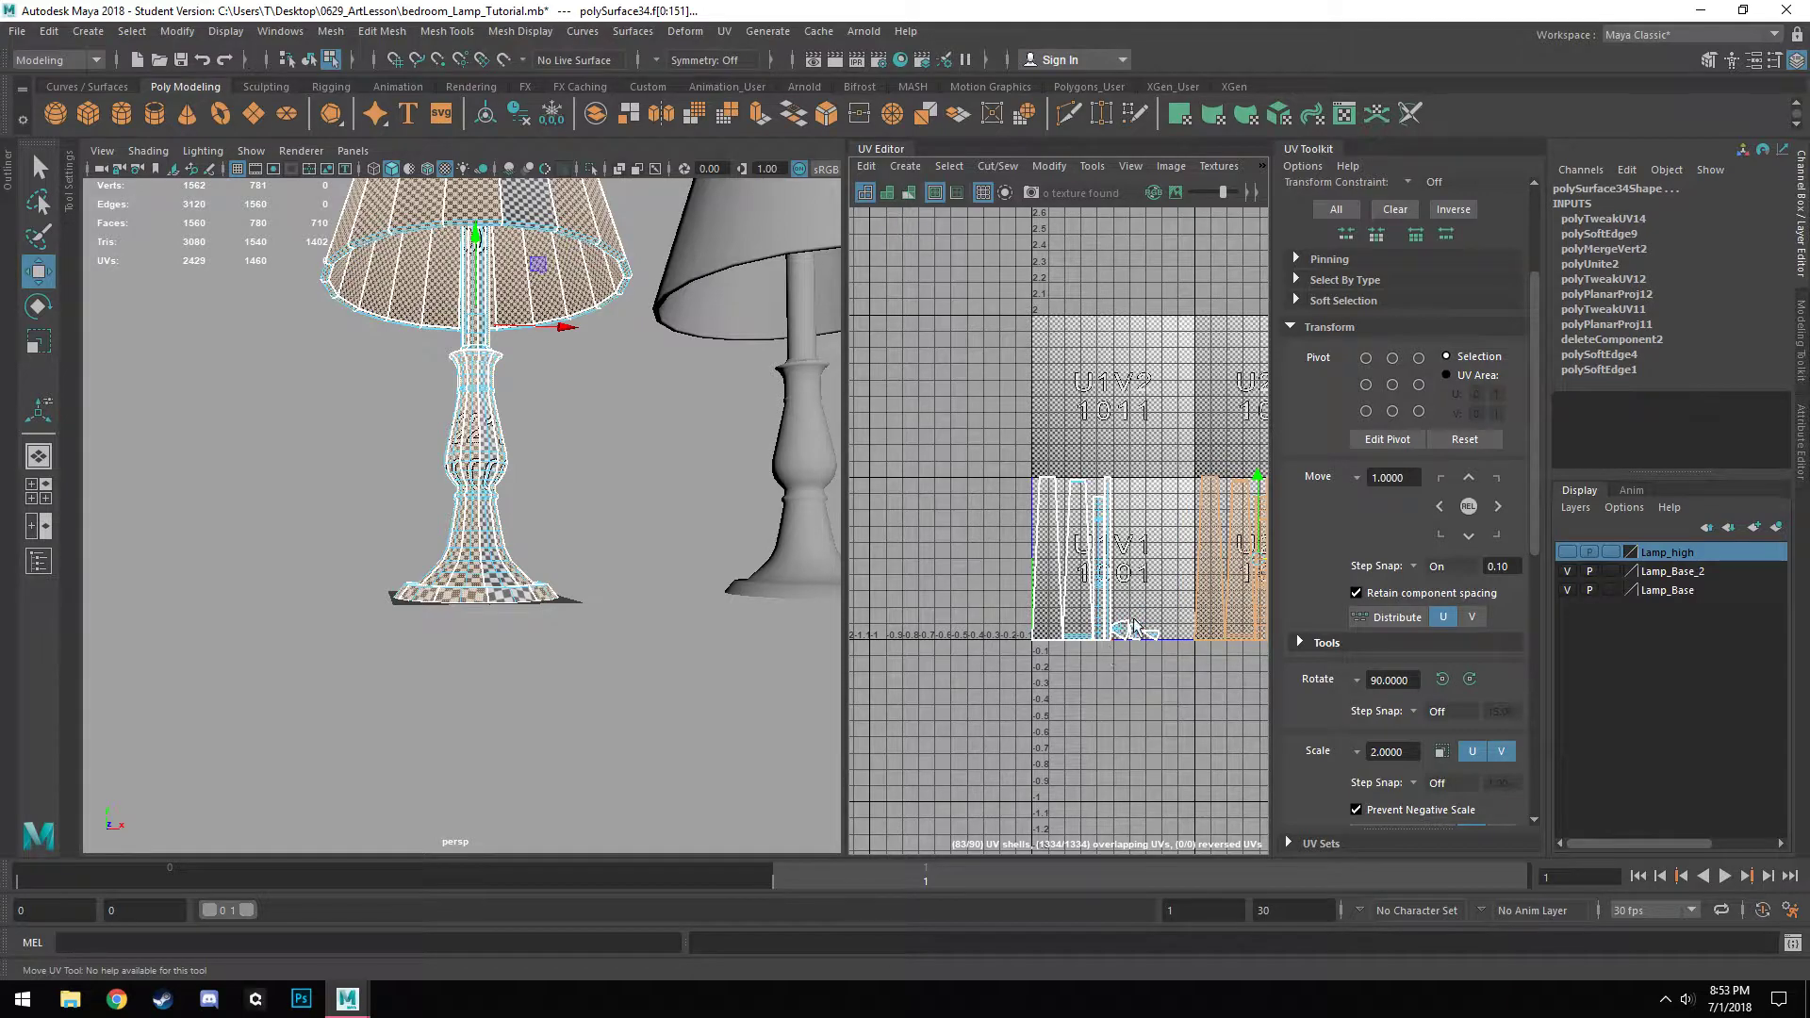
scroll(1133, 620, up, 4)
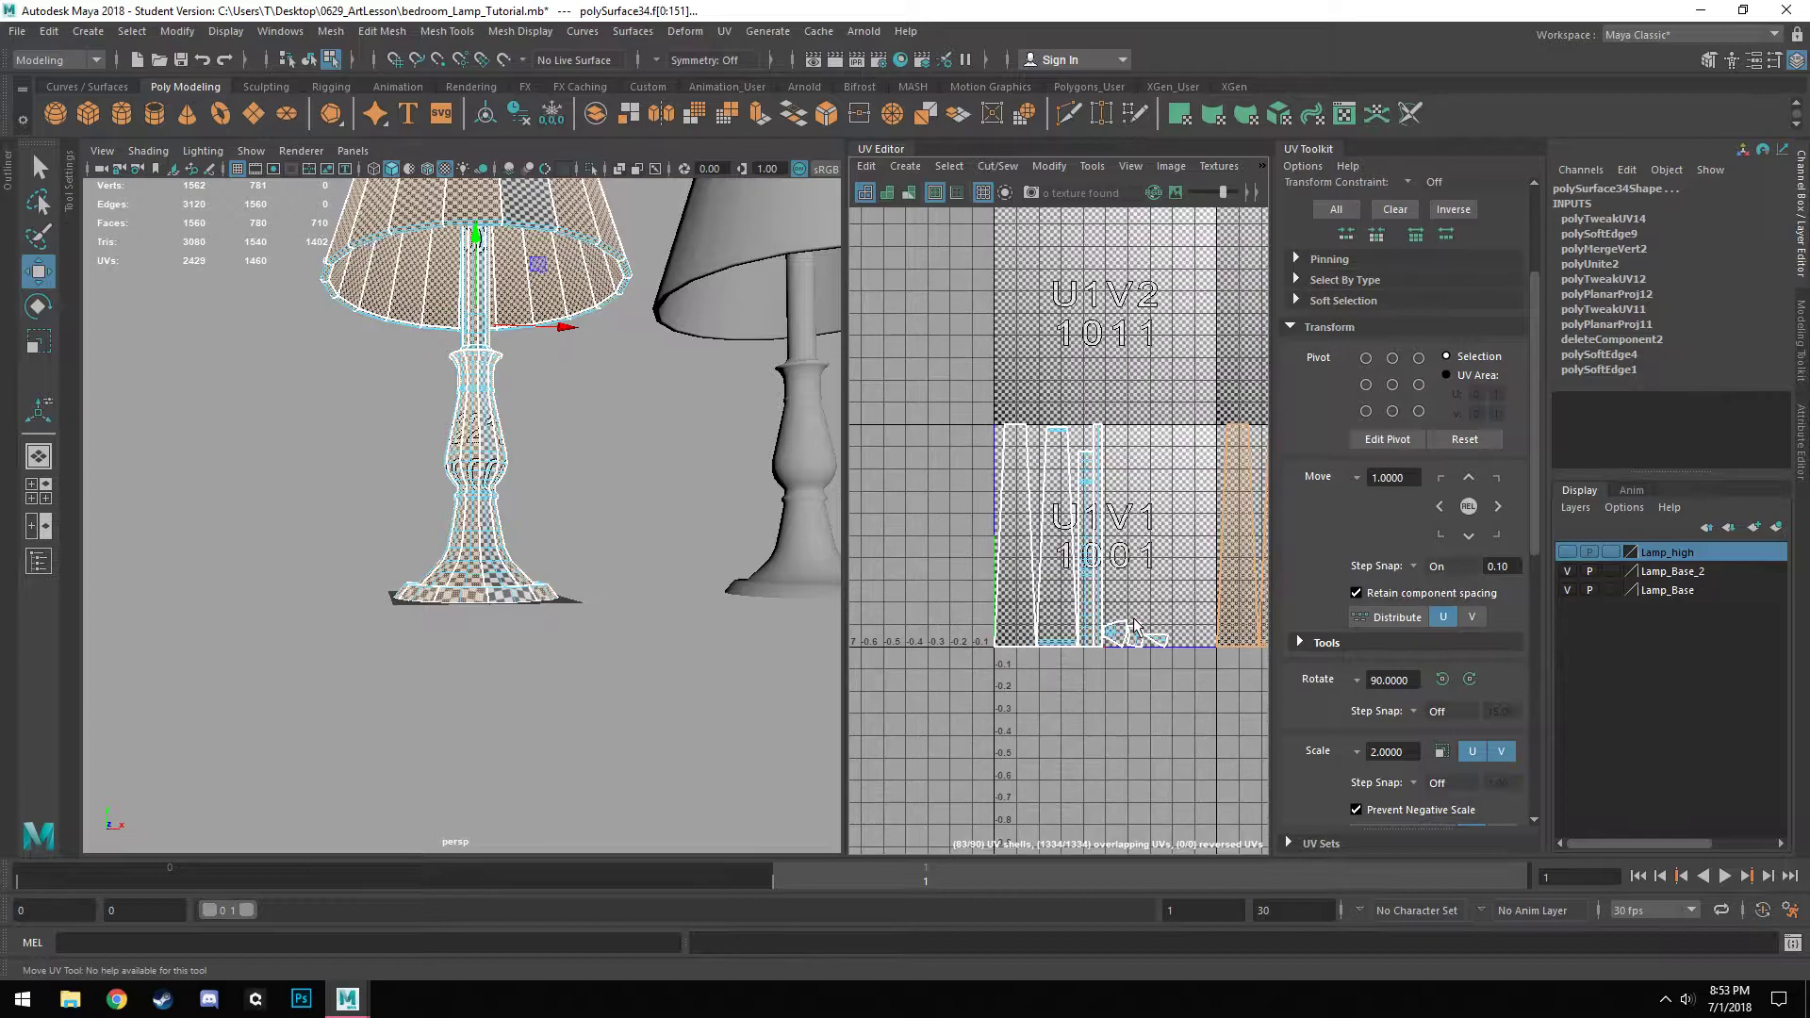
scroll(1195, 479, down, 3)
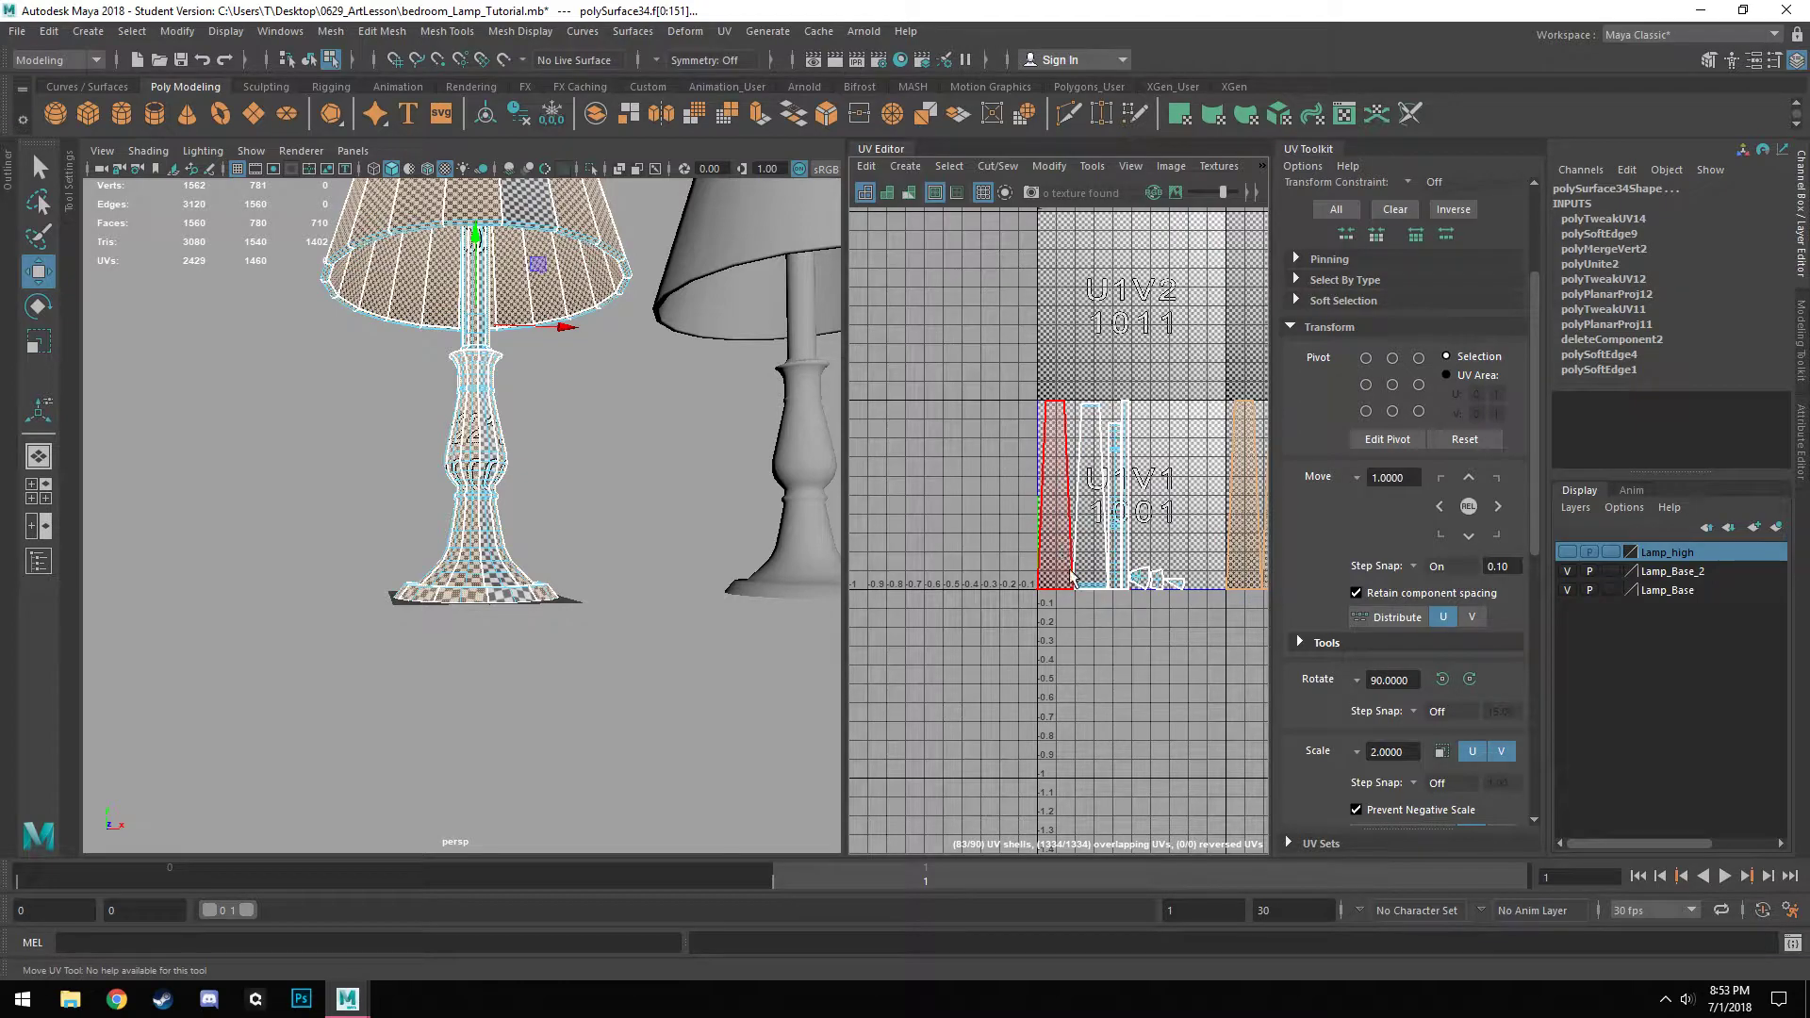
scroll(1071, 576, up, 3)
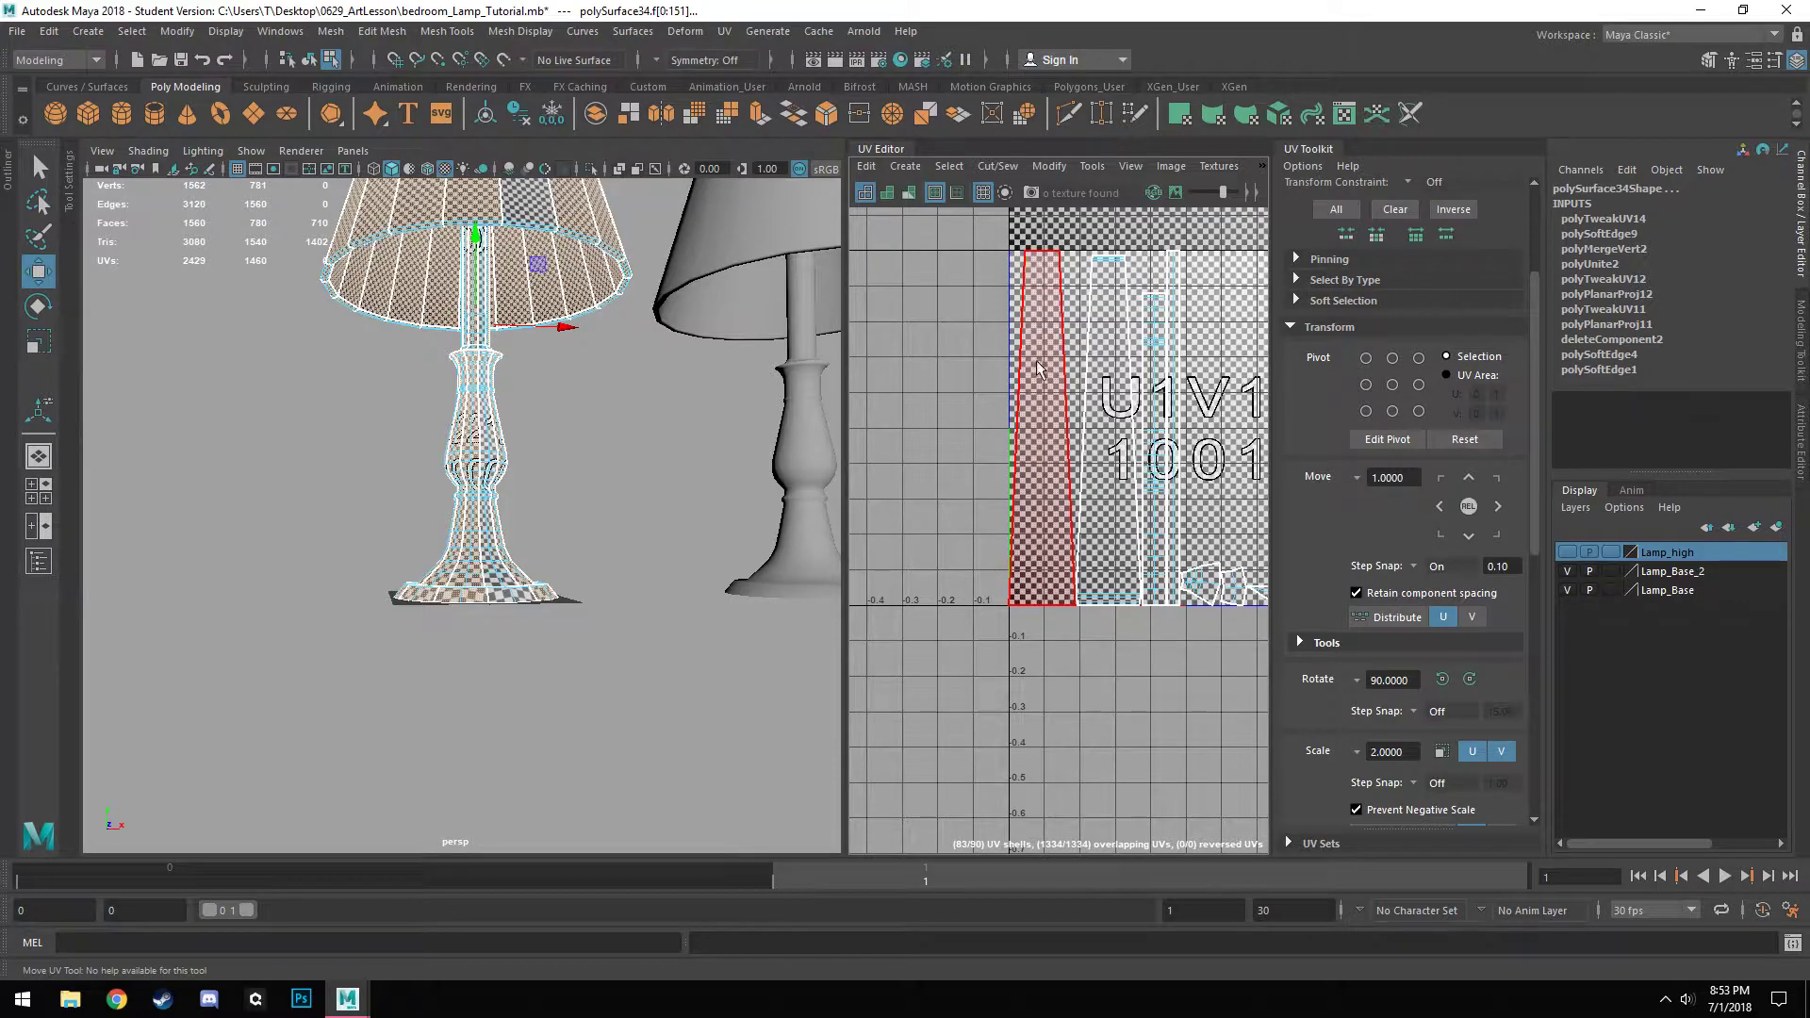
scroll(531, 490, up, 3)
alt+drag(514, 459, 511, 710)
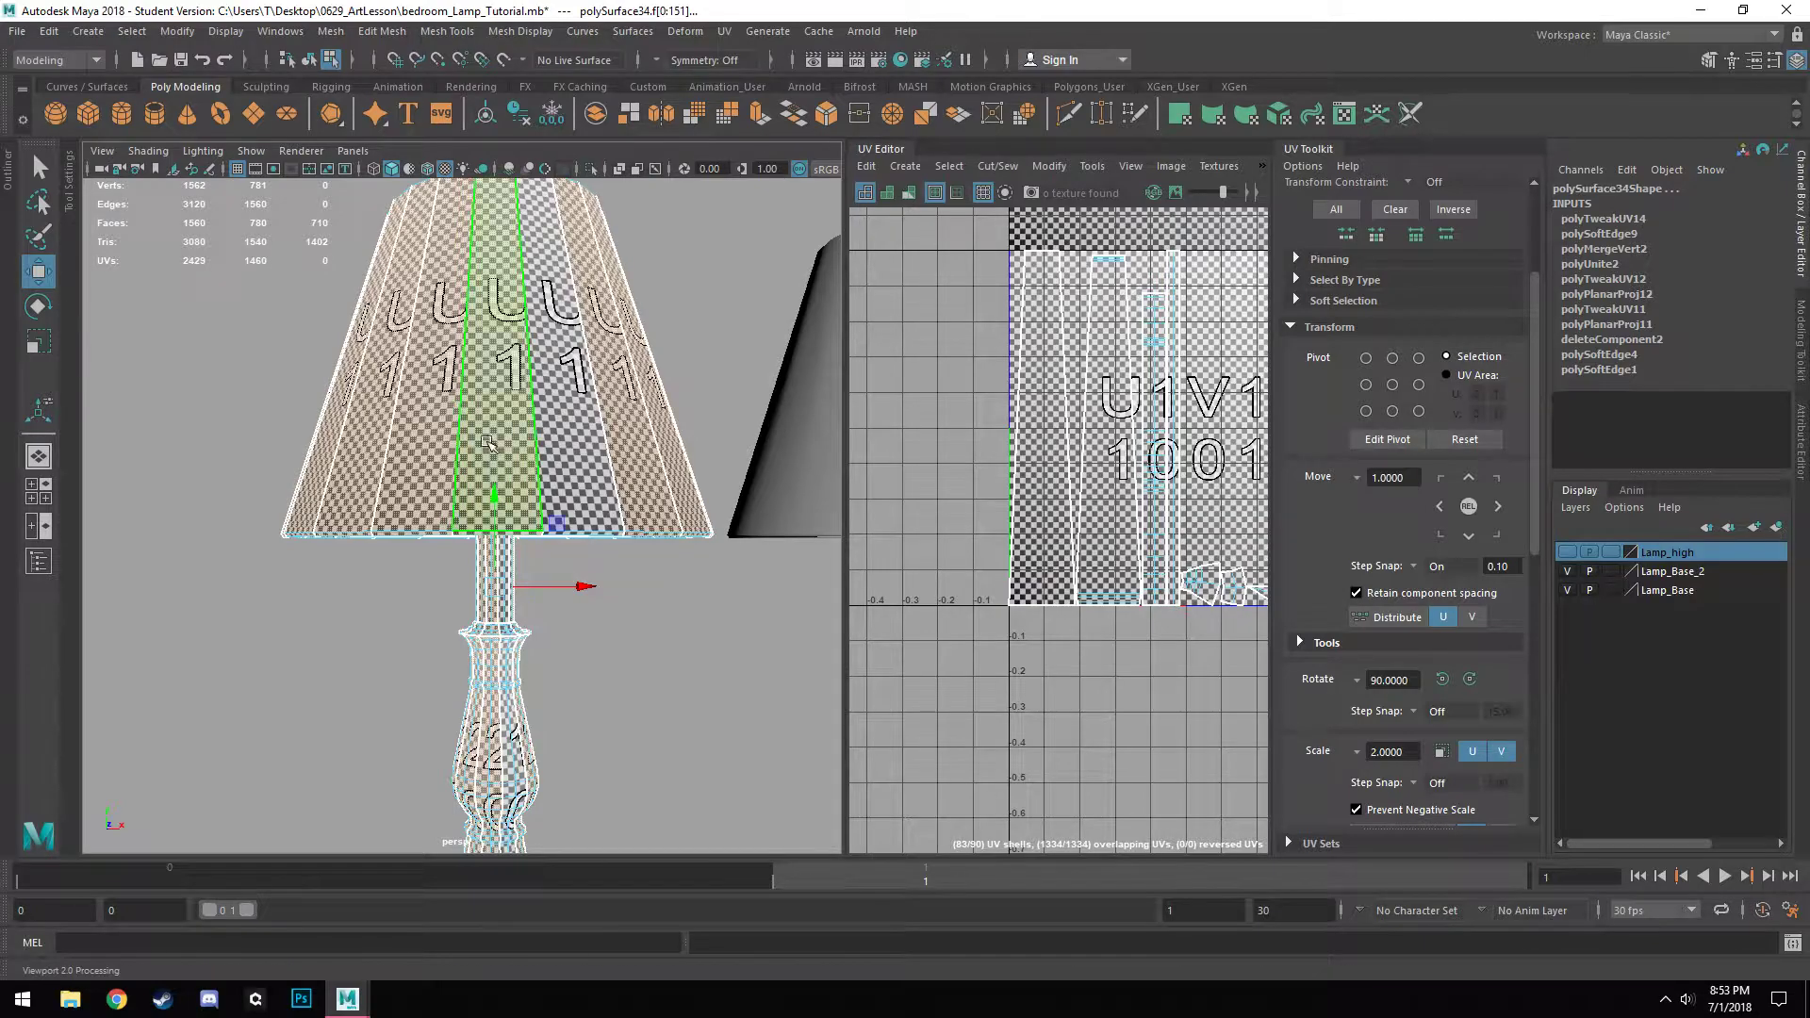
scroll(513, 483, up, 2)
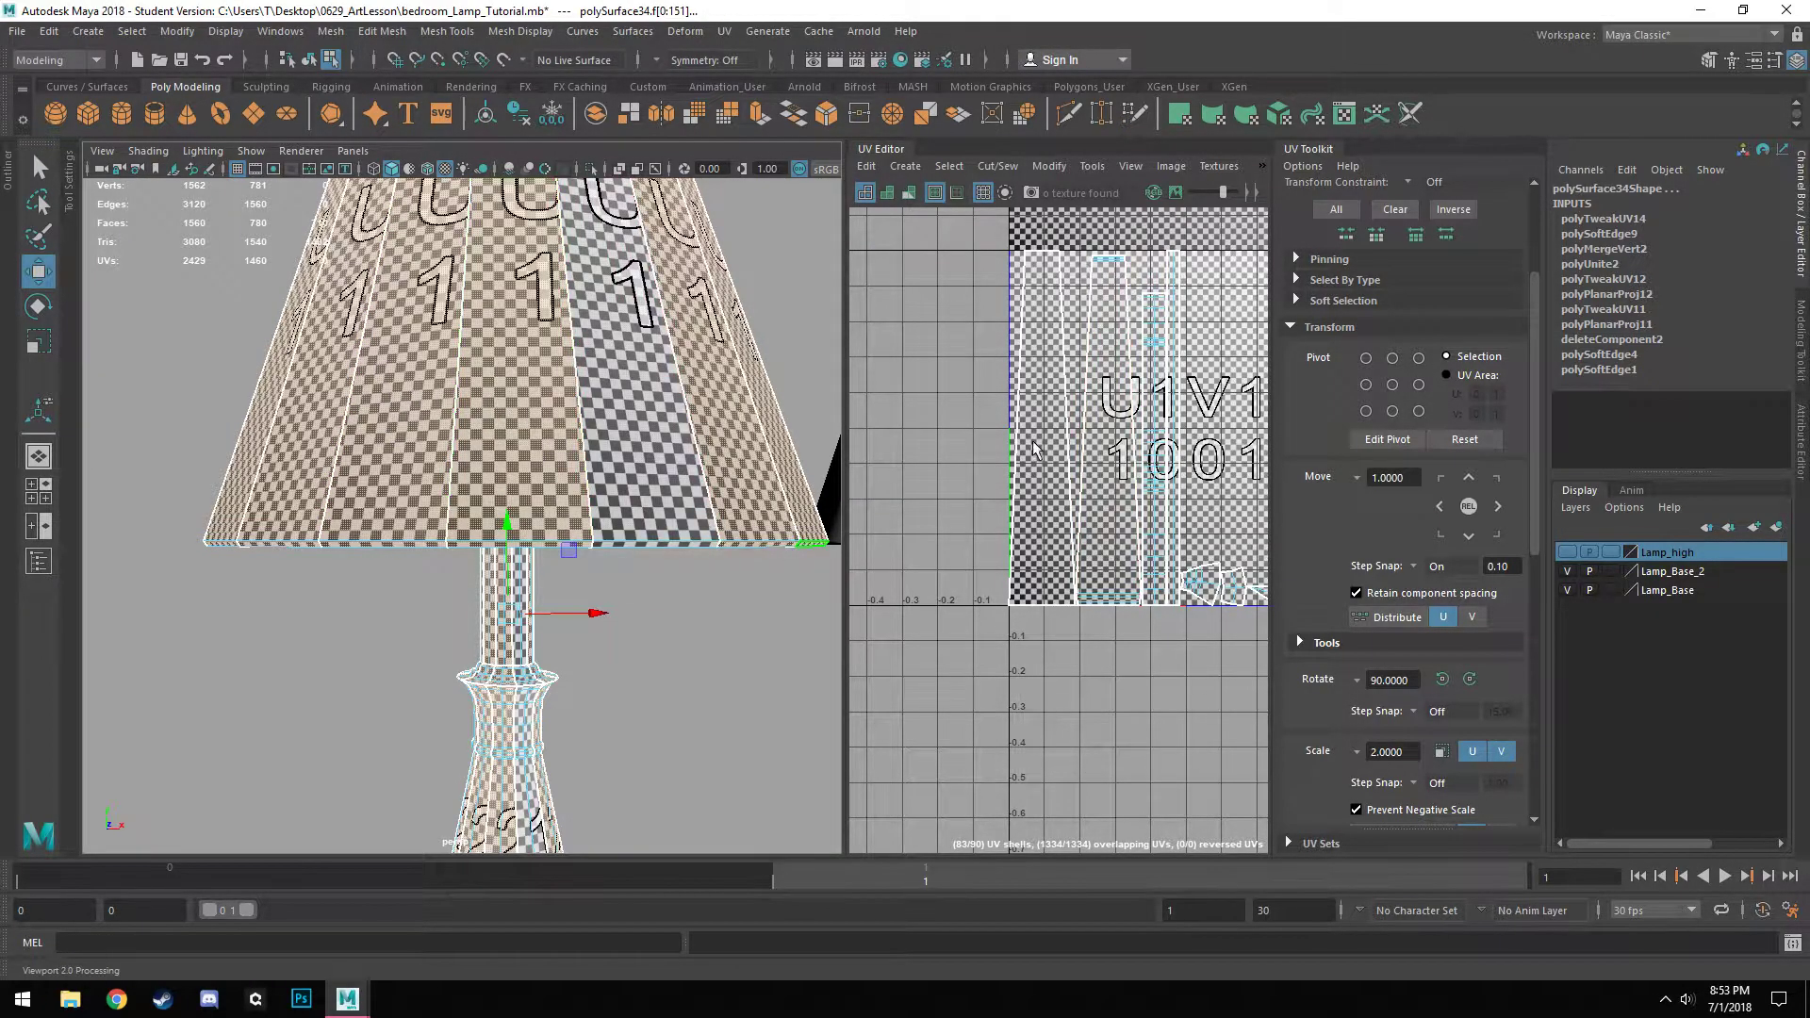
Select the two lampshade strip shells in the U1V1 tile and check which part of the shade they cover.
click(1056, 396)
shift+click(634, 415)
alt+drag(639, 596, 600, 604)
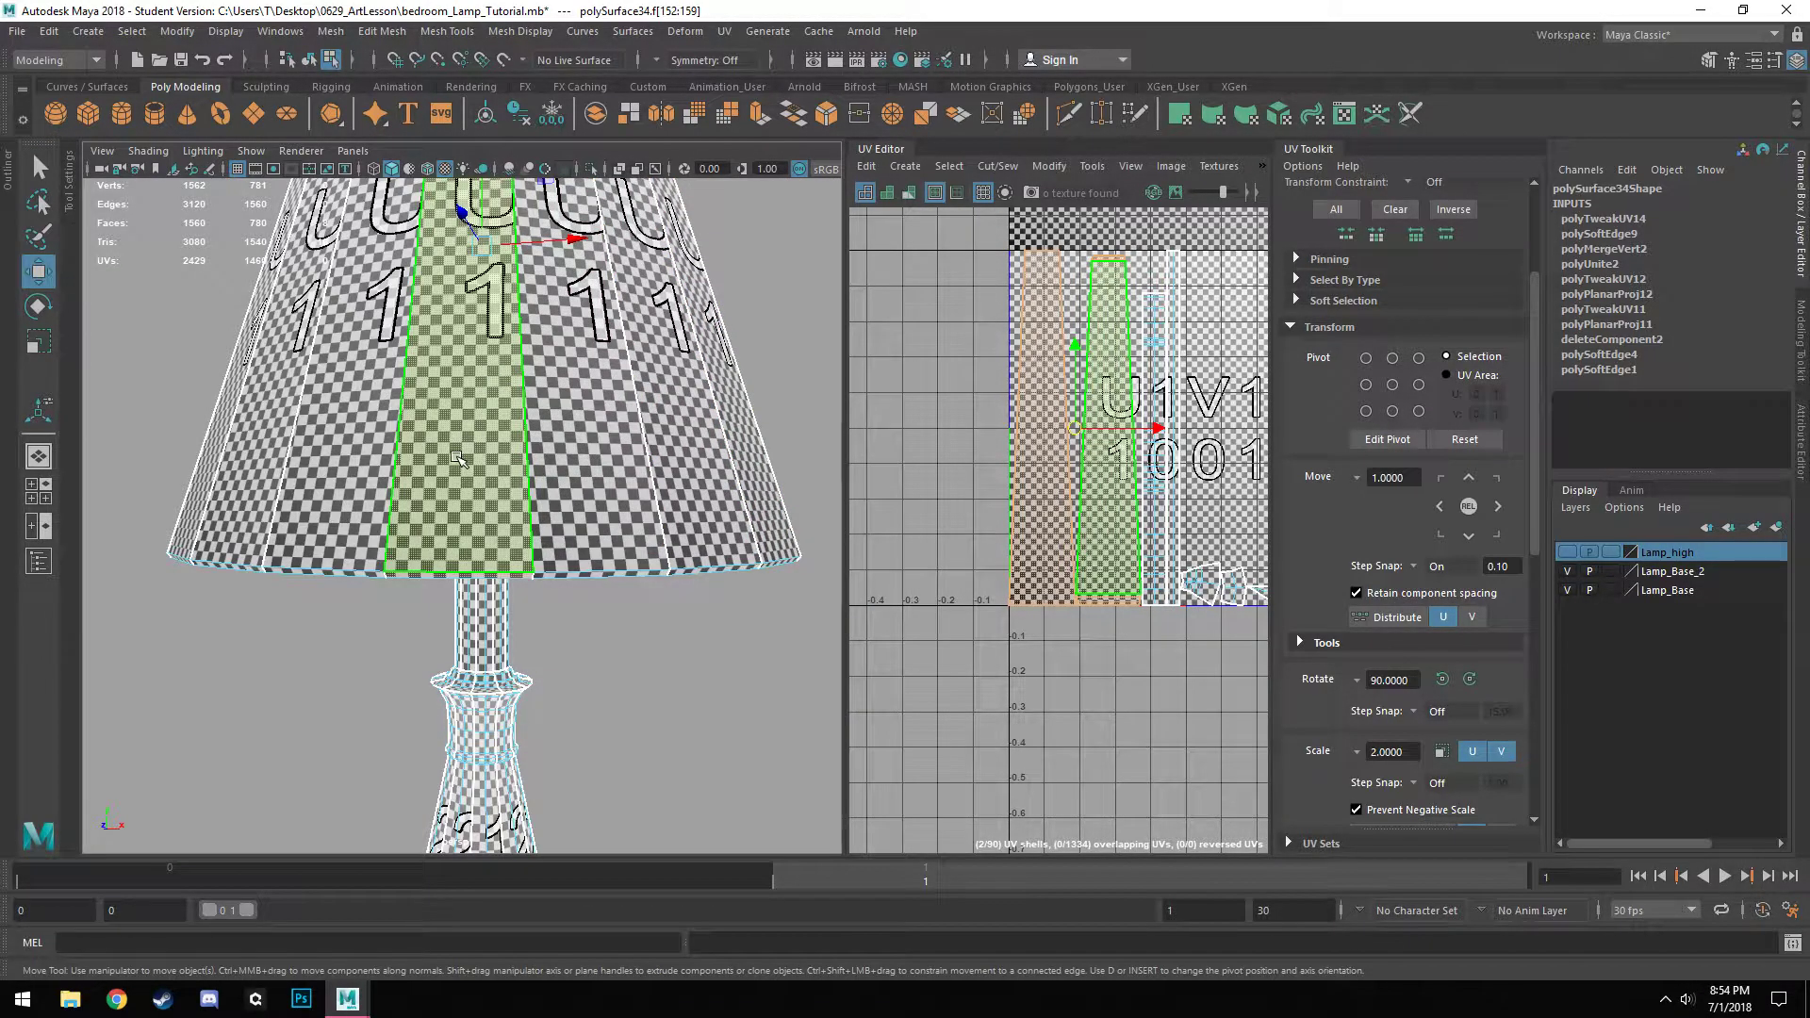
scroll(514, 542, down, 6)
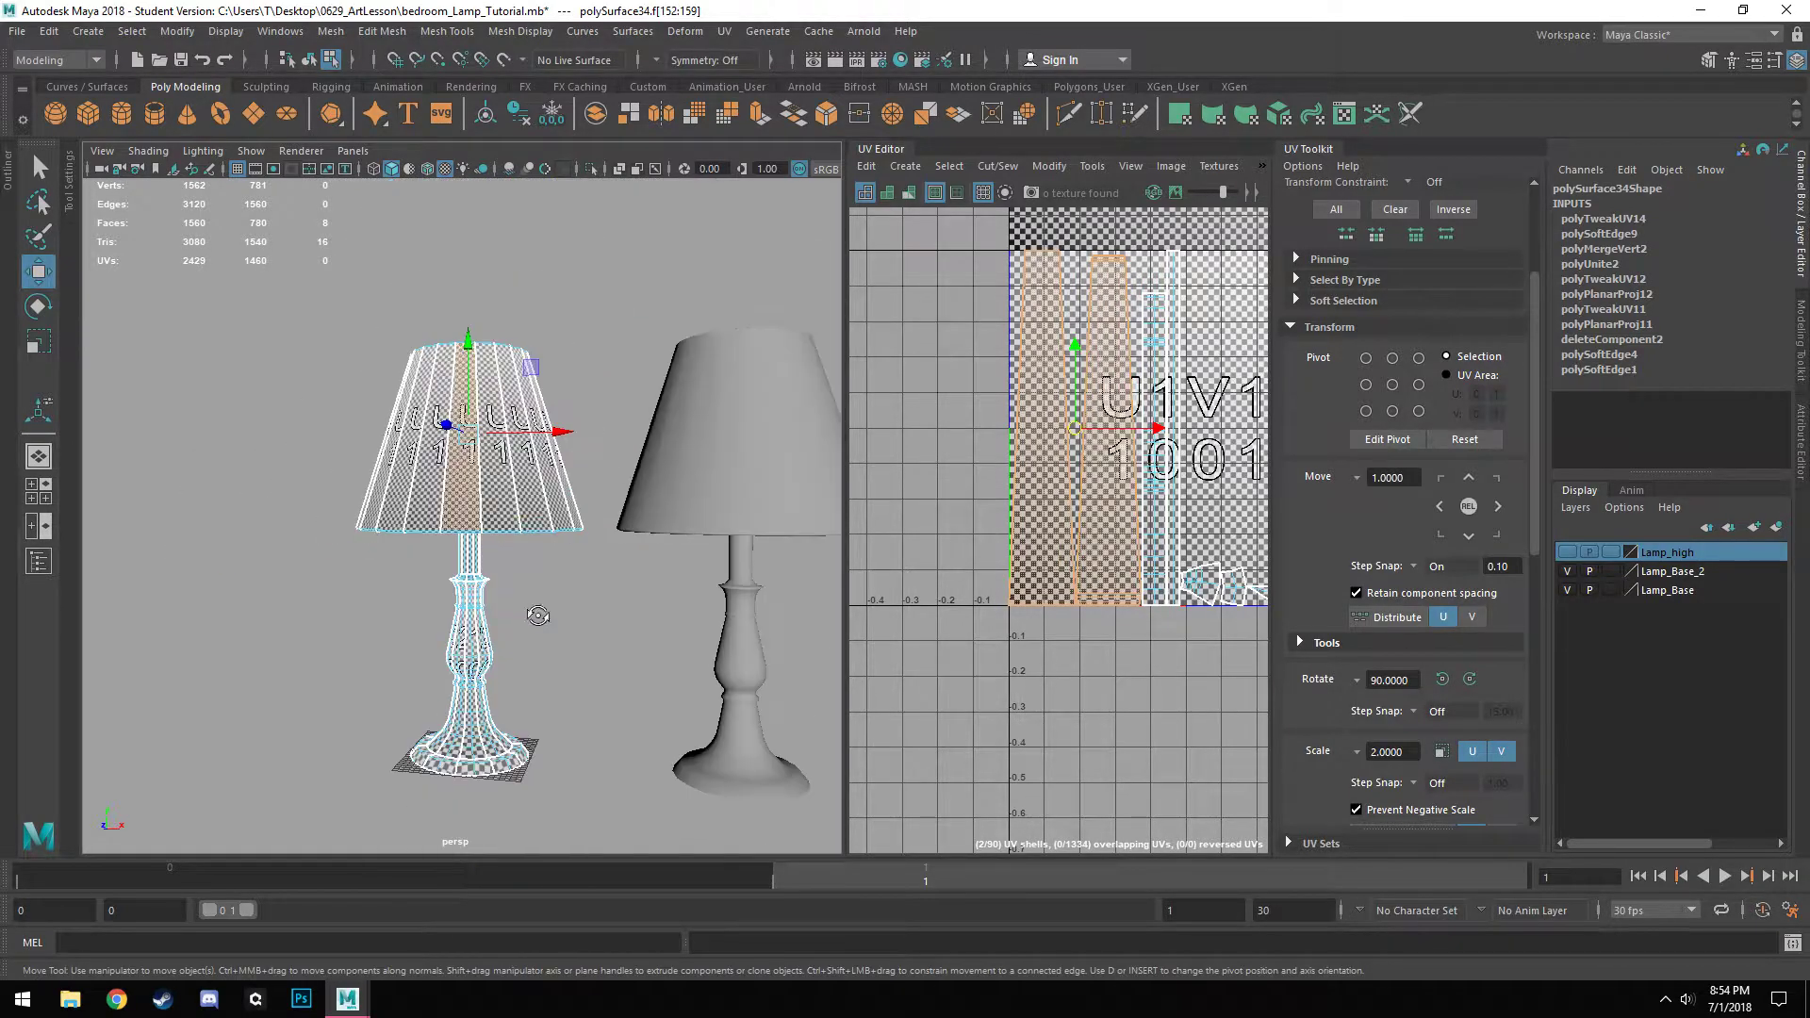
alt+drag(535, 615, 581, 630)
Return to object selection and select the lampshade and base together to review their UVs across both tiles.
right_drag(534, 436, 582, 384)
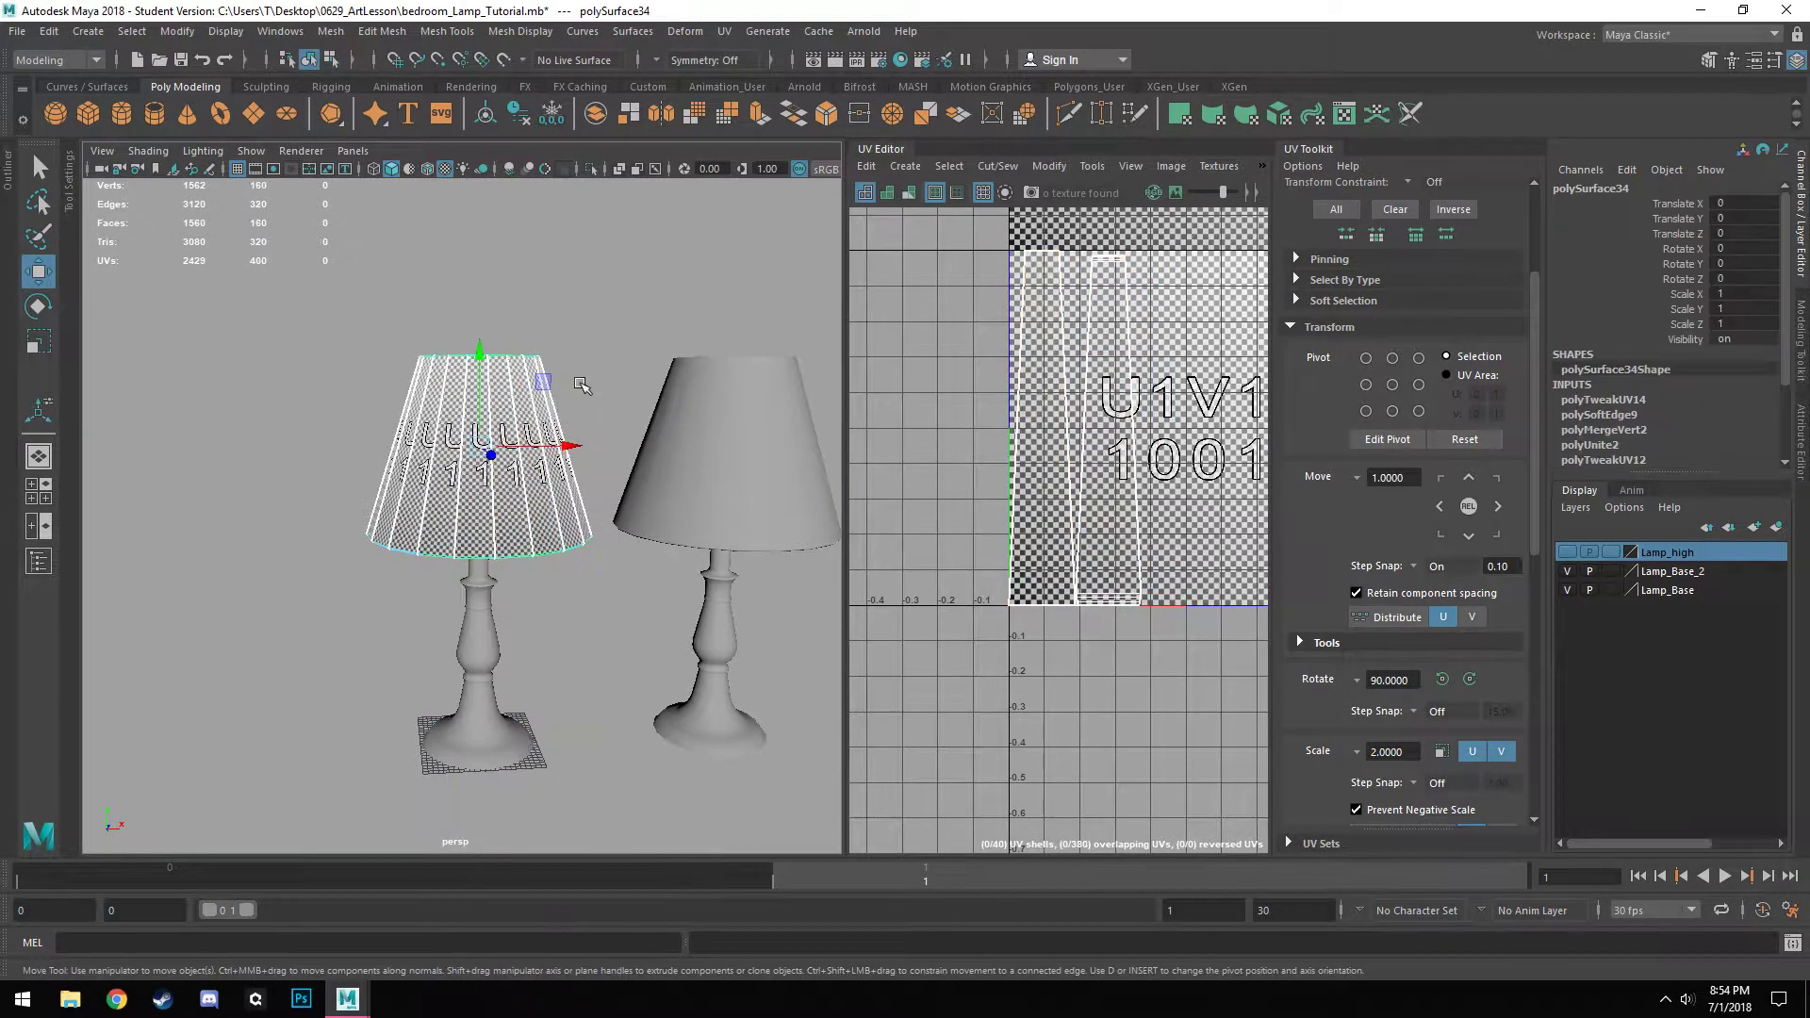
click(594, 661)
drag(582, 663, 427, 514)
scroll(1050, 612, down, 4)
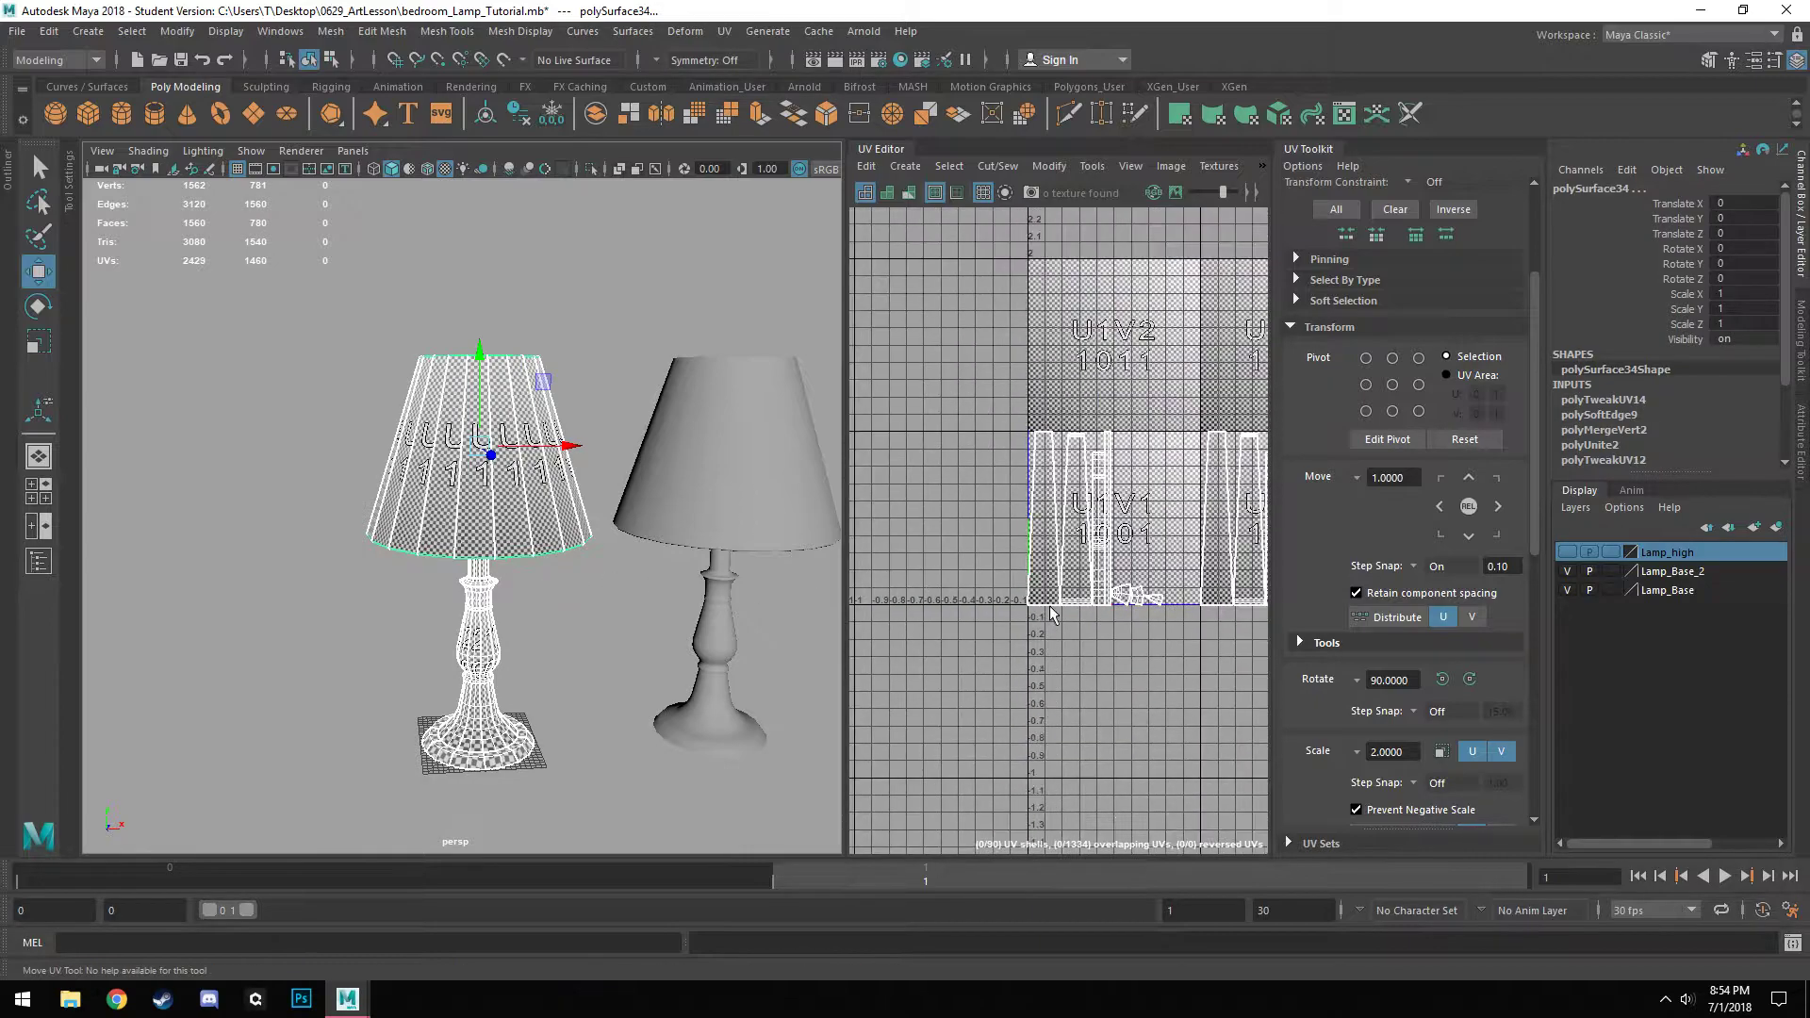
alt+middle_drag(1098, 617, 1003, 609)
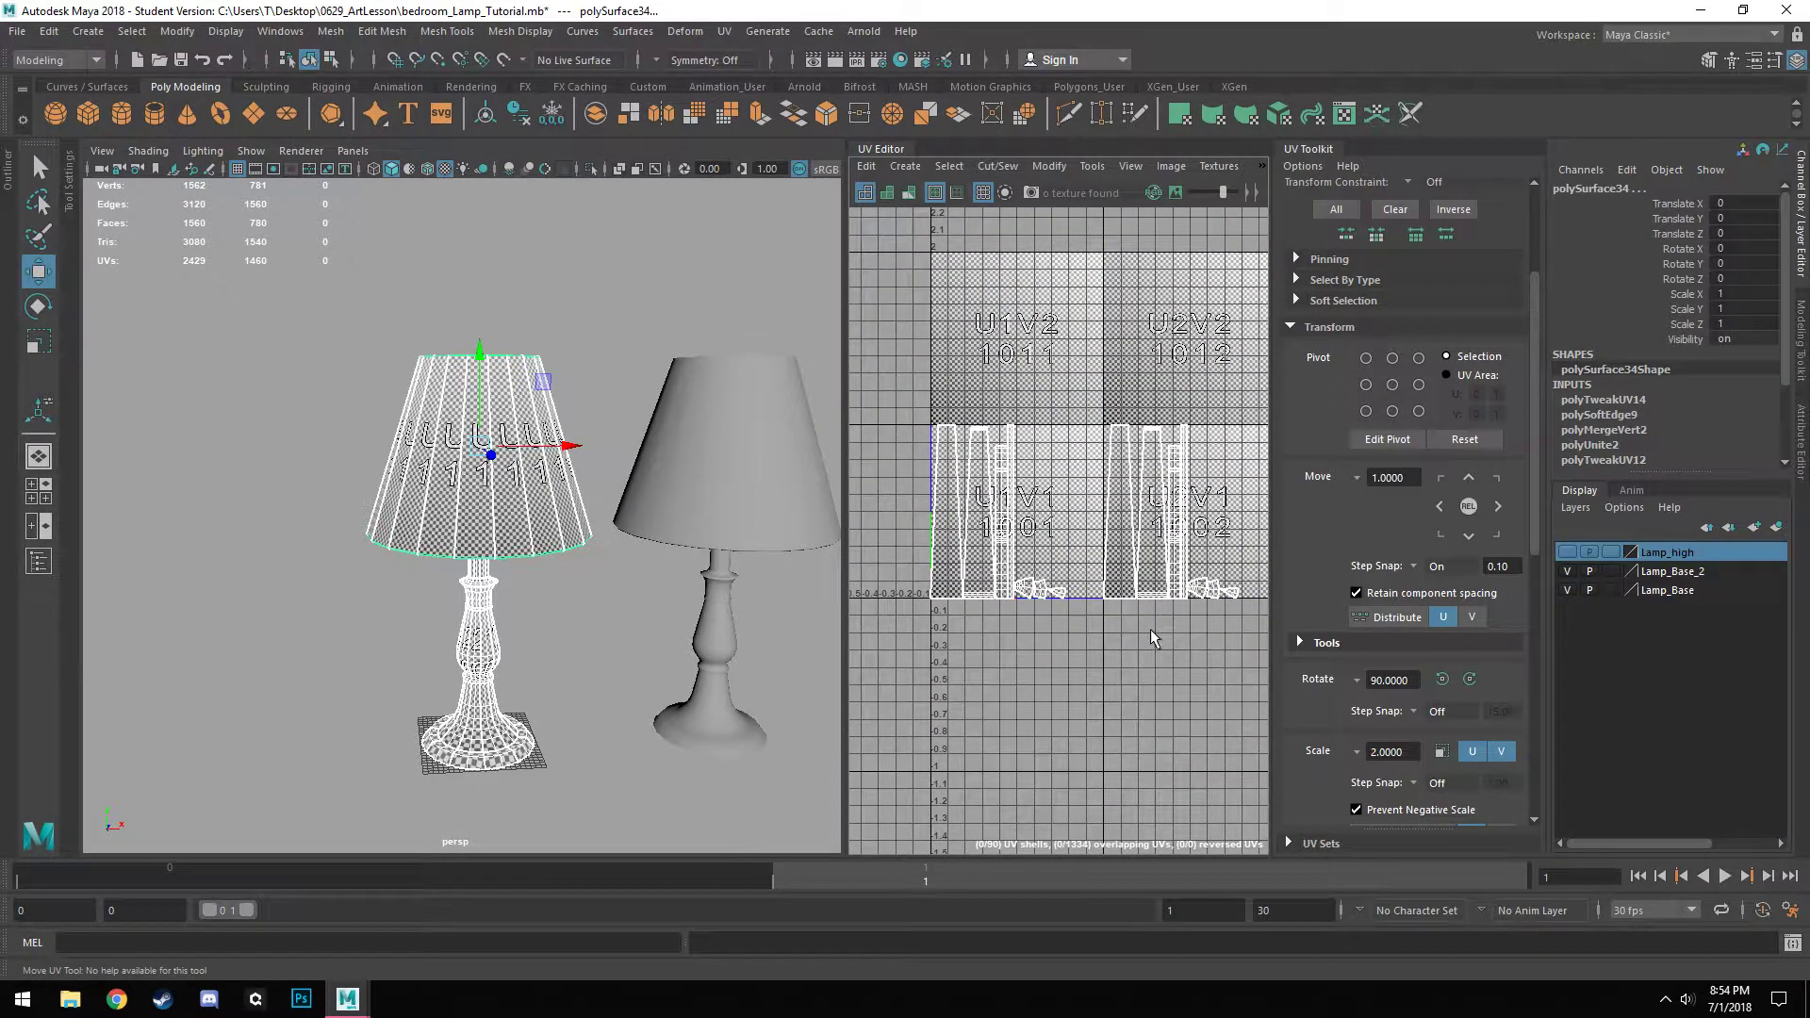
scroll(1150, 629, up, 3)
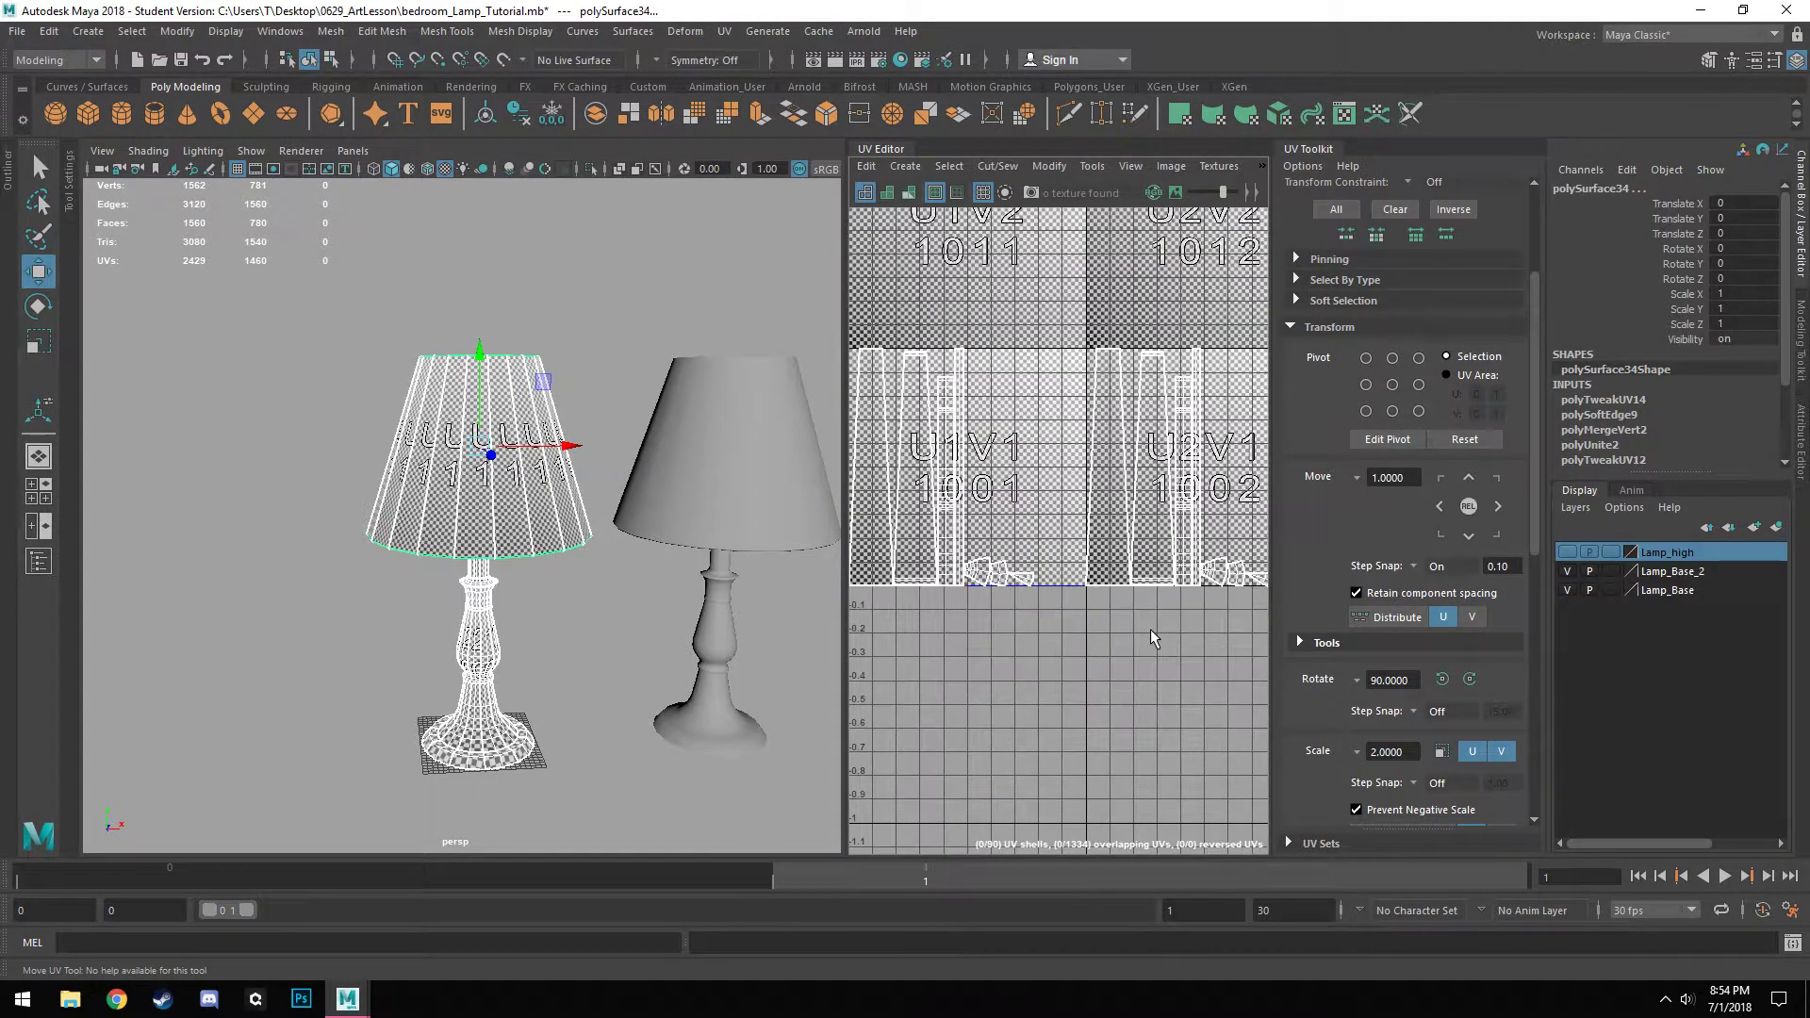
Show the Lamp_high layer and examine the fluted base of the high-poly lamp.
click(1569, 555)
alt+middle_drag(606, 693, 653, 435)
scroll(633, 499, up, 4)
scroll(630, 512, up, 5)
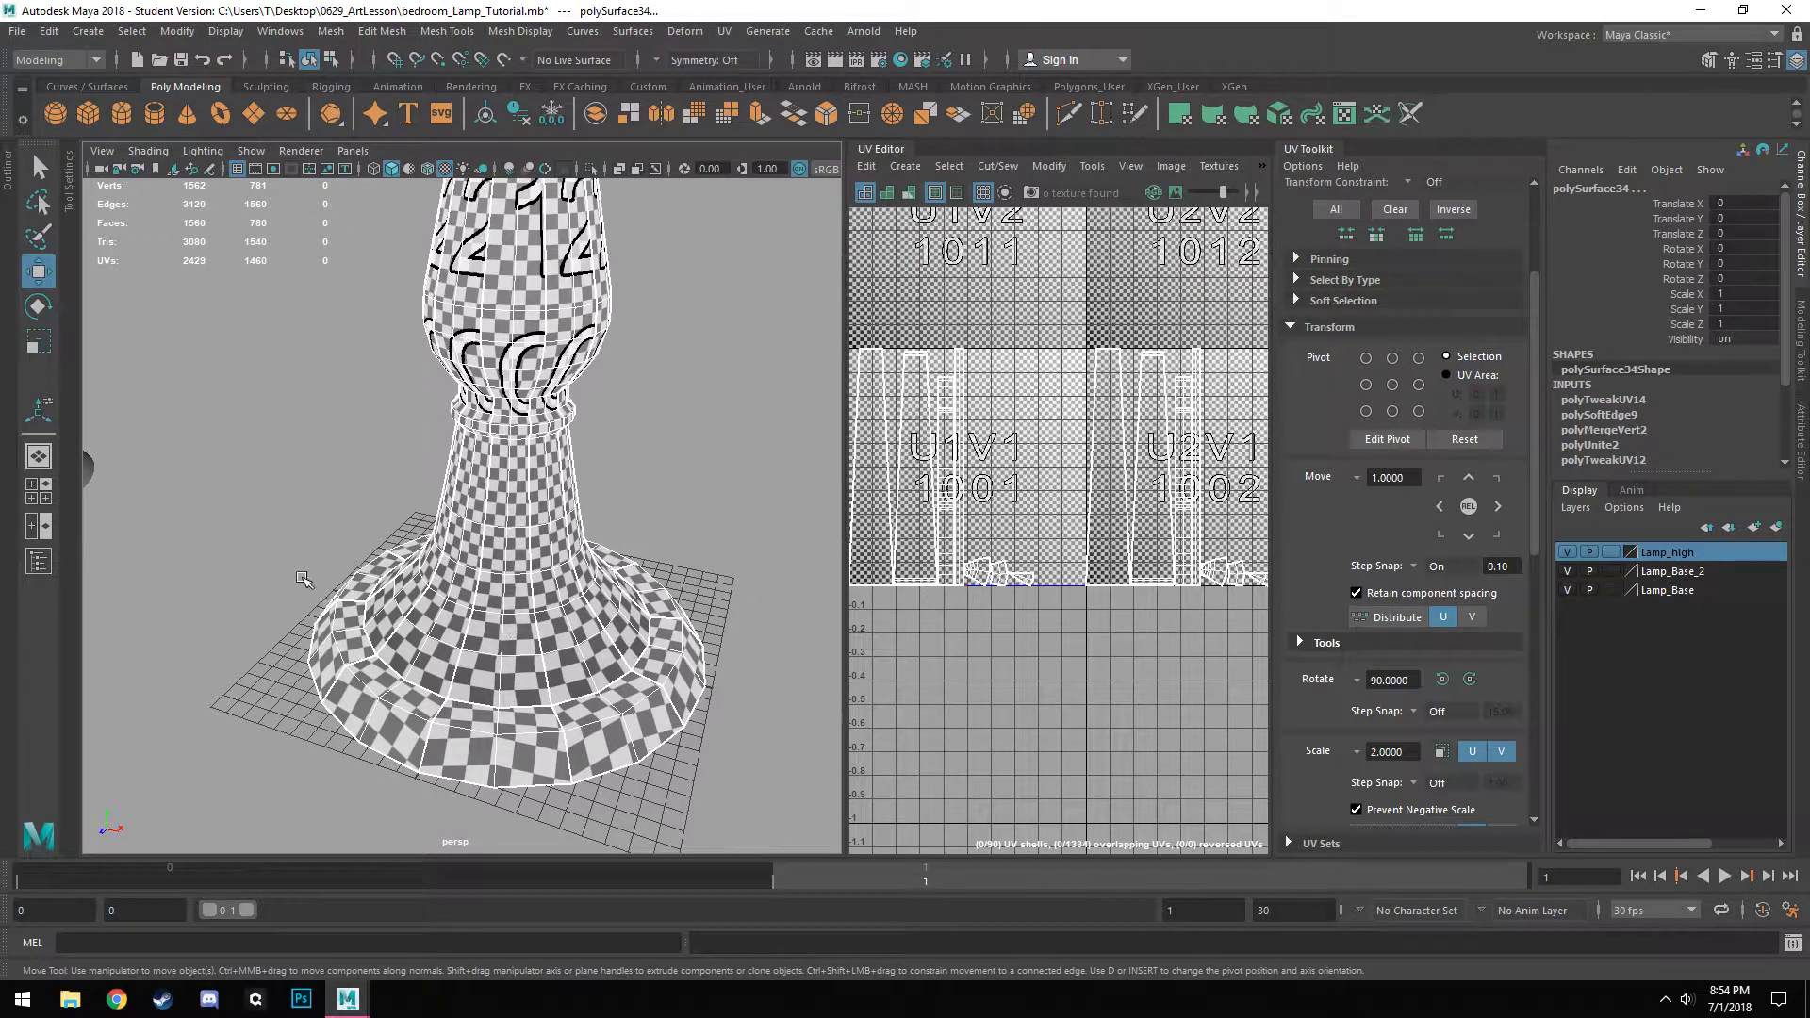
alt+middle_drag(303, 577, 773, 620)
alt+drag(291, 663, 376, 638)
alt+middle_drag(377, 638, 590, 618)
scroll(451, 623, up, 5)
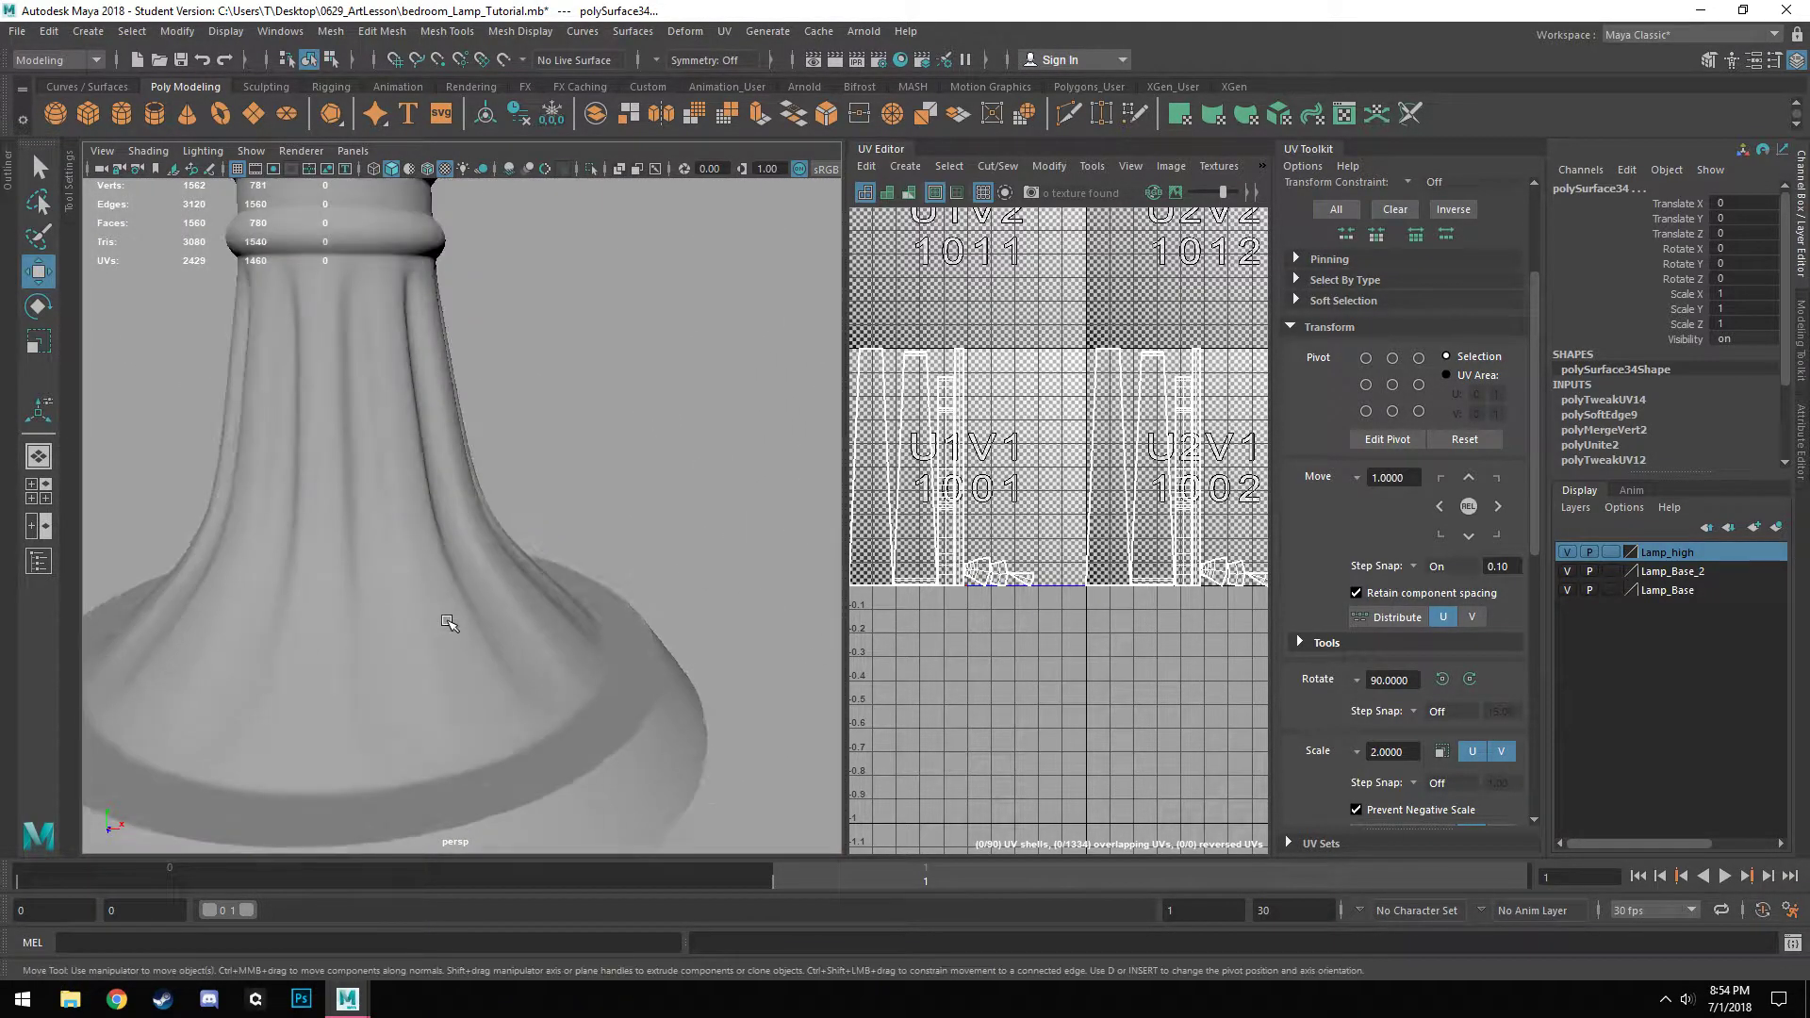
Inspect the wireframe of the high-poly fluted base and compare that lamp with the smooth-based lamp beside it.
click(350, 401)
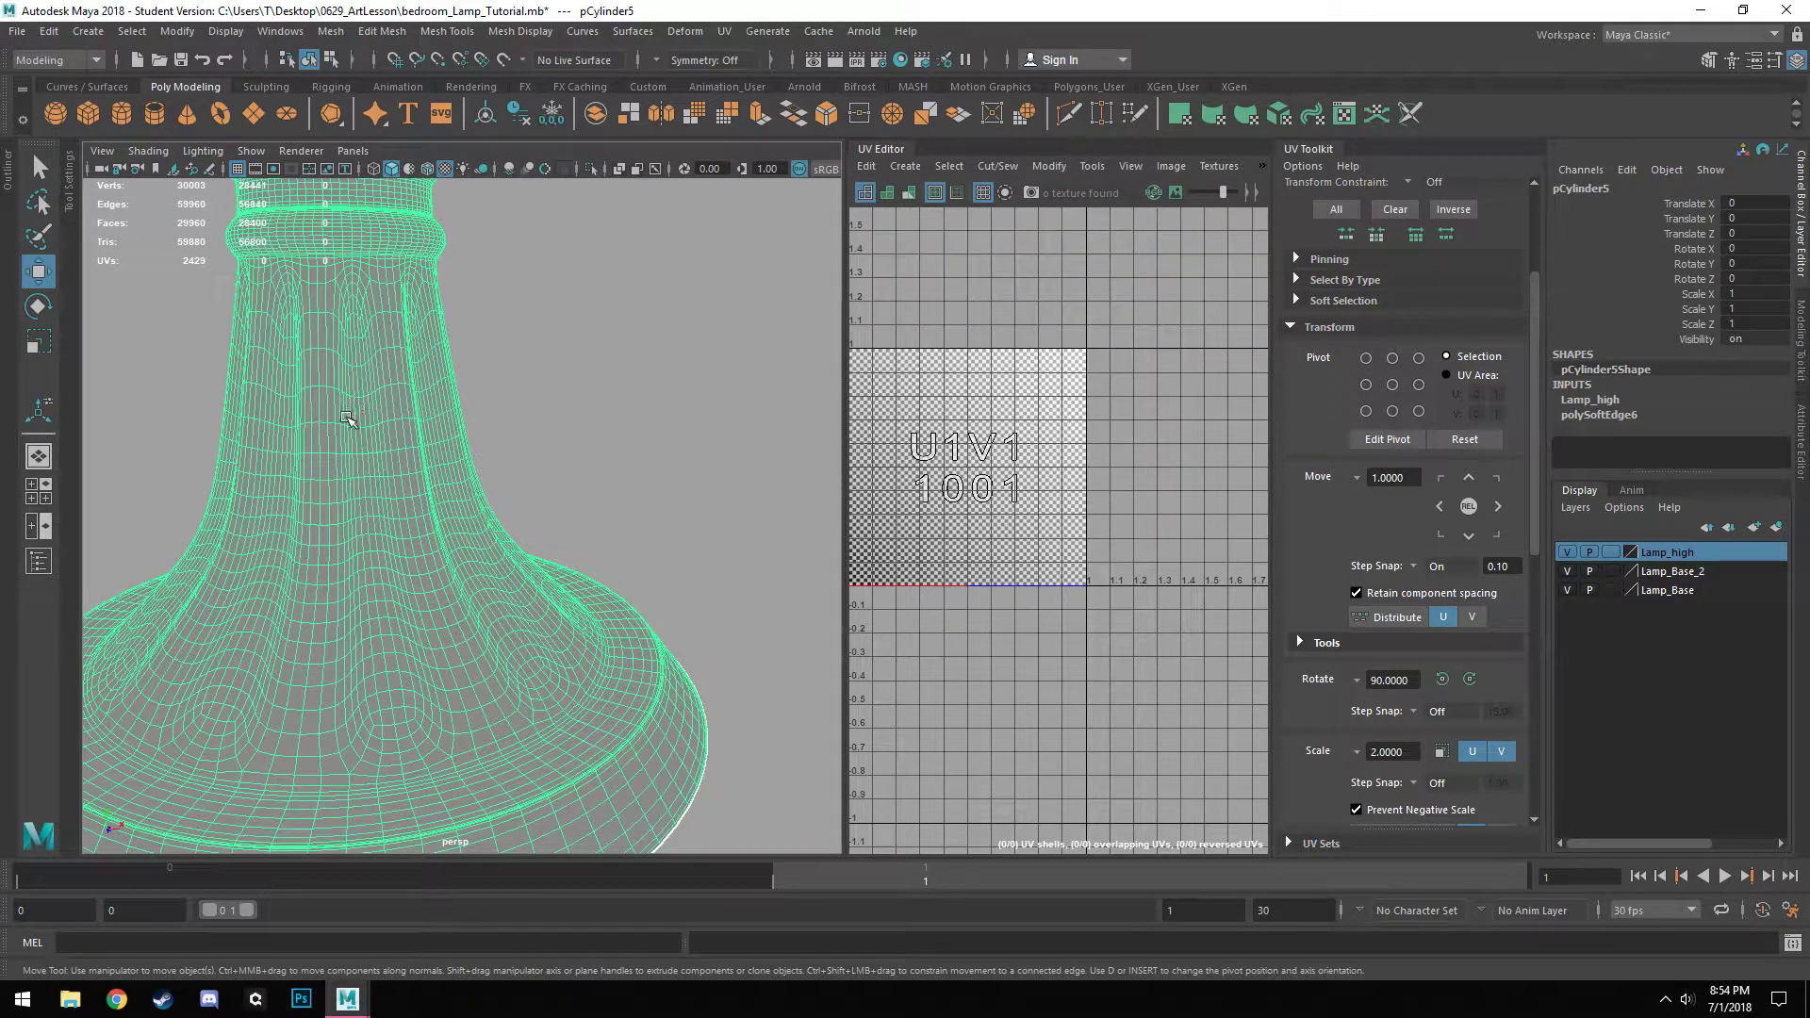
click(626, 470)
alt+drag(625, 470, 353, 692)
scroll(359, 671, down, 9)
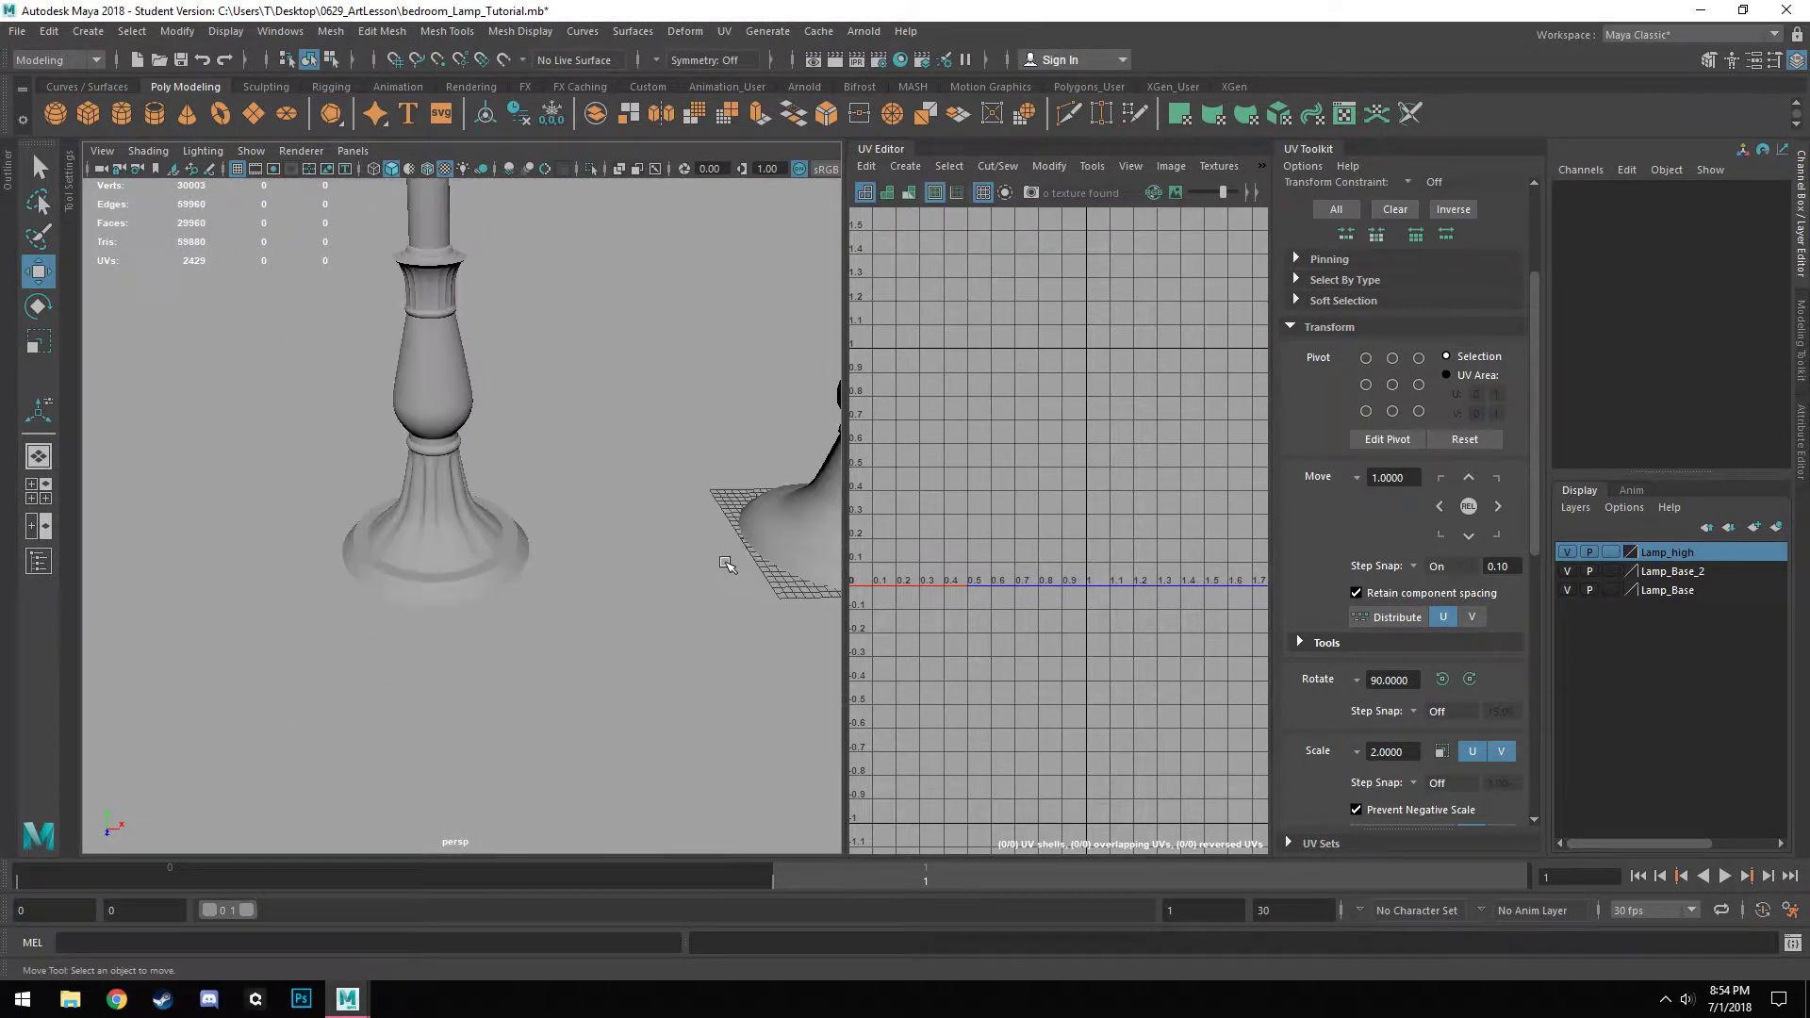
alt+middle_drag(731, 567, 564, 737)
alt+drag(565, 738, 536, 614)
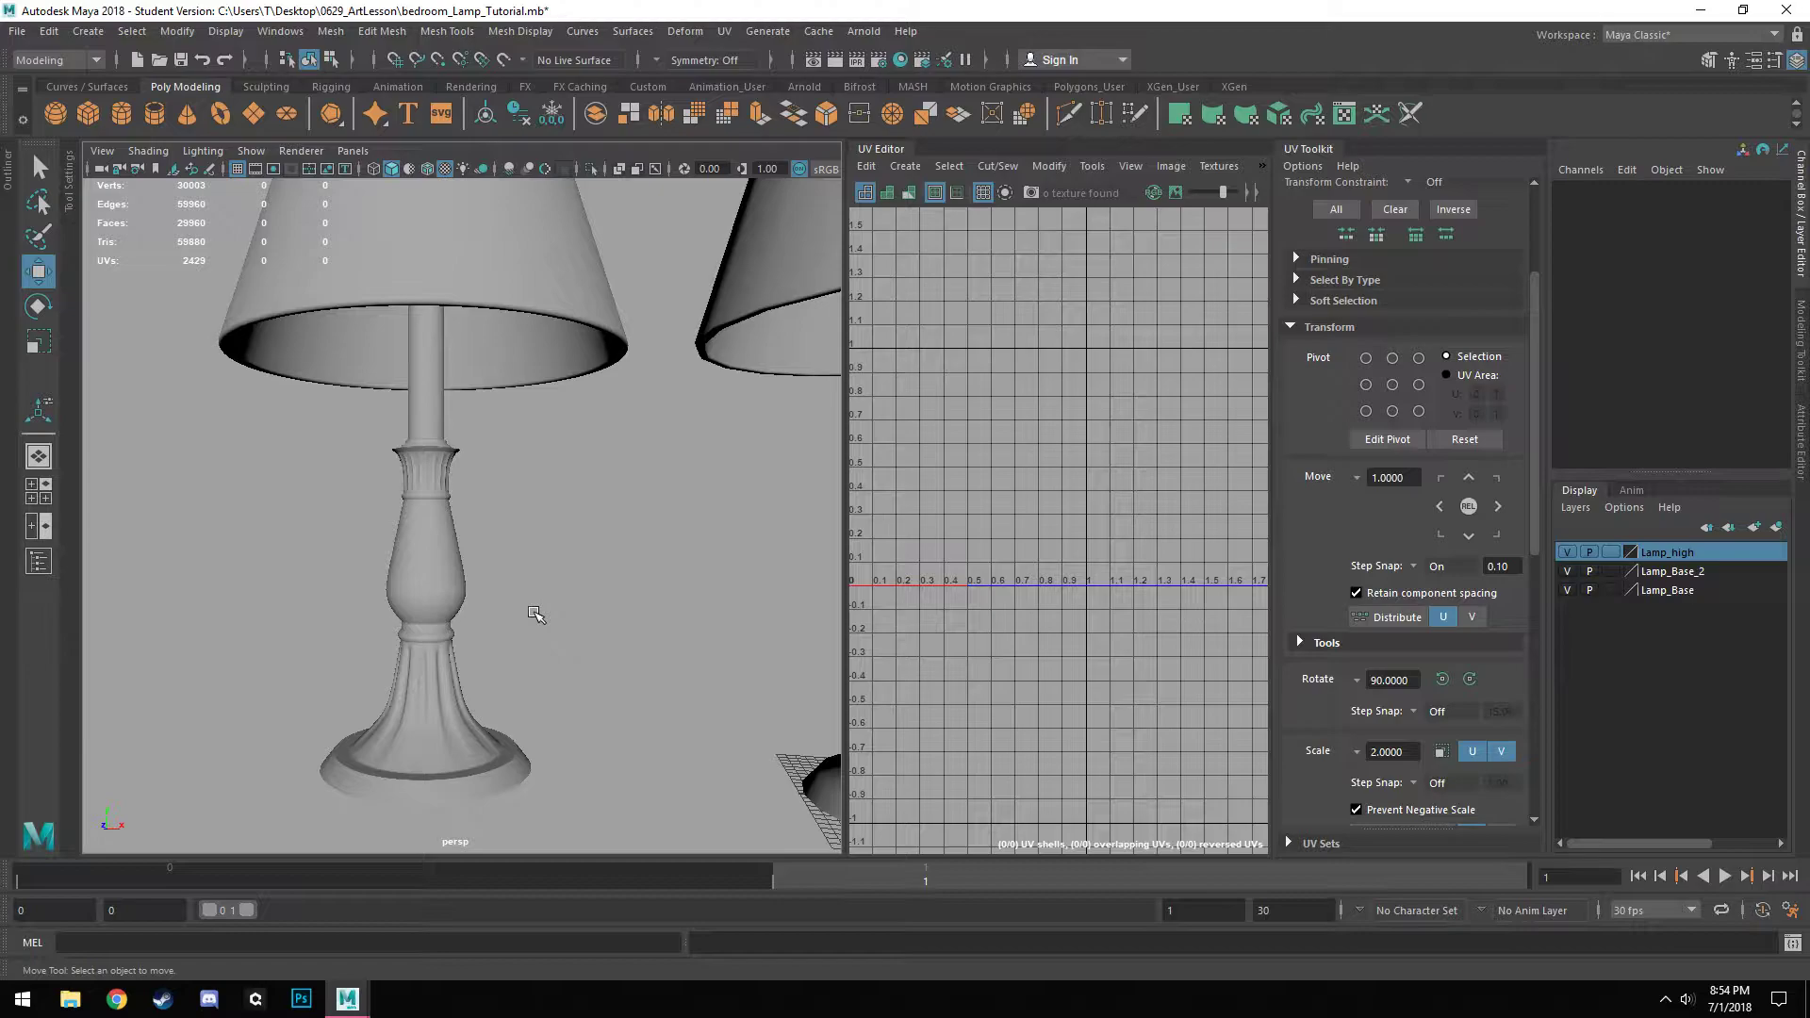
alt+drag(639, 676, 444, 626)
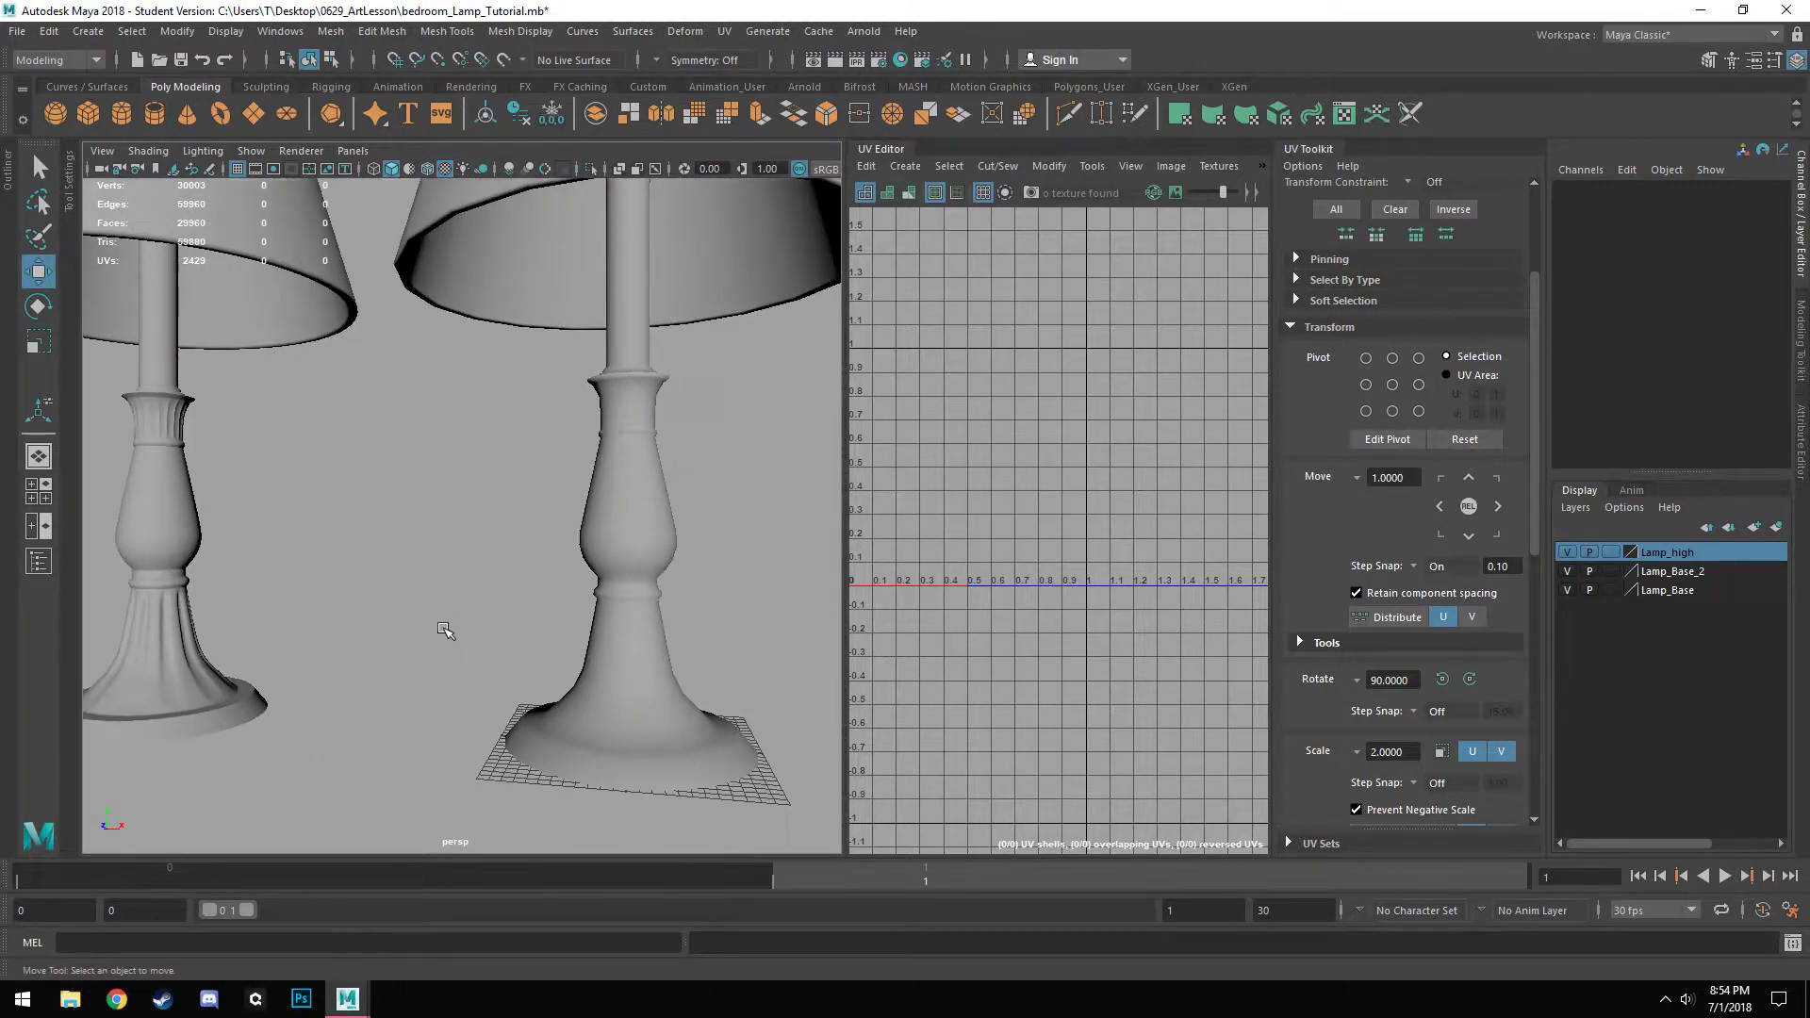
alt+drag(554, 735, 587, 770)
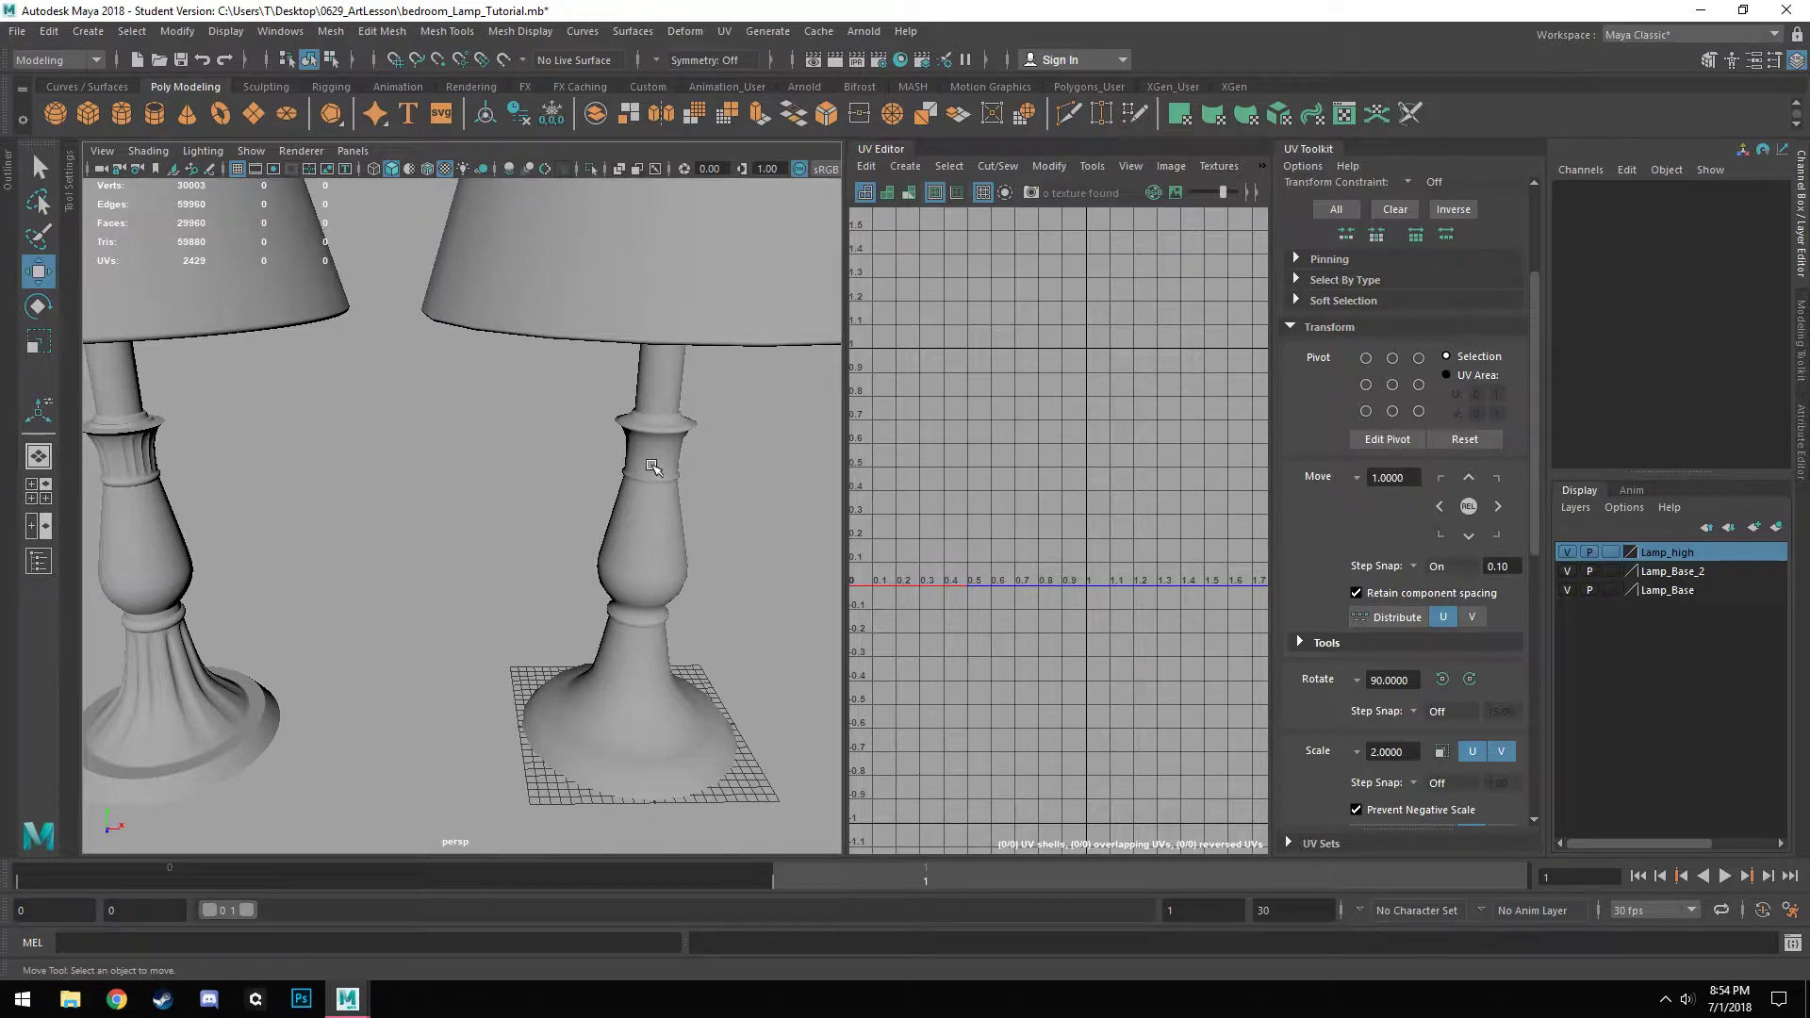
Examine the sculpted flutes around the high-poly base up close, from the neck ring to the foot.
alt+middle_drag(227, 826, 479, 459)
scroll(336, 689, up, 6)
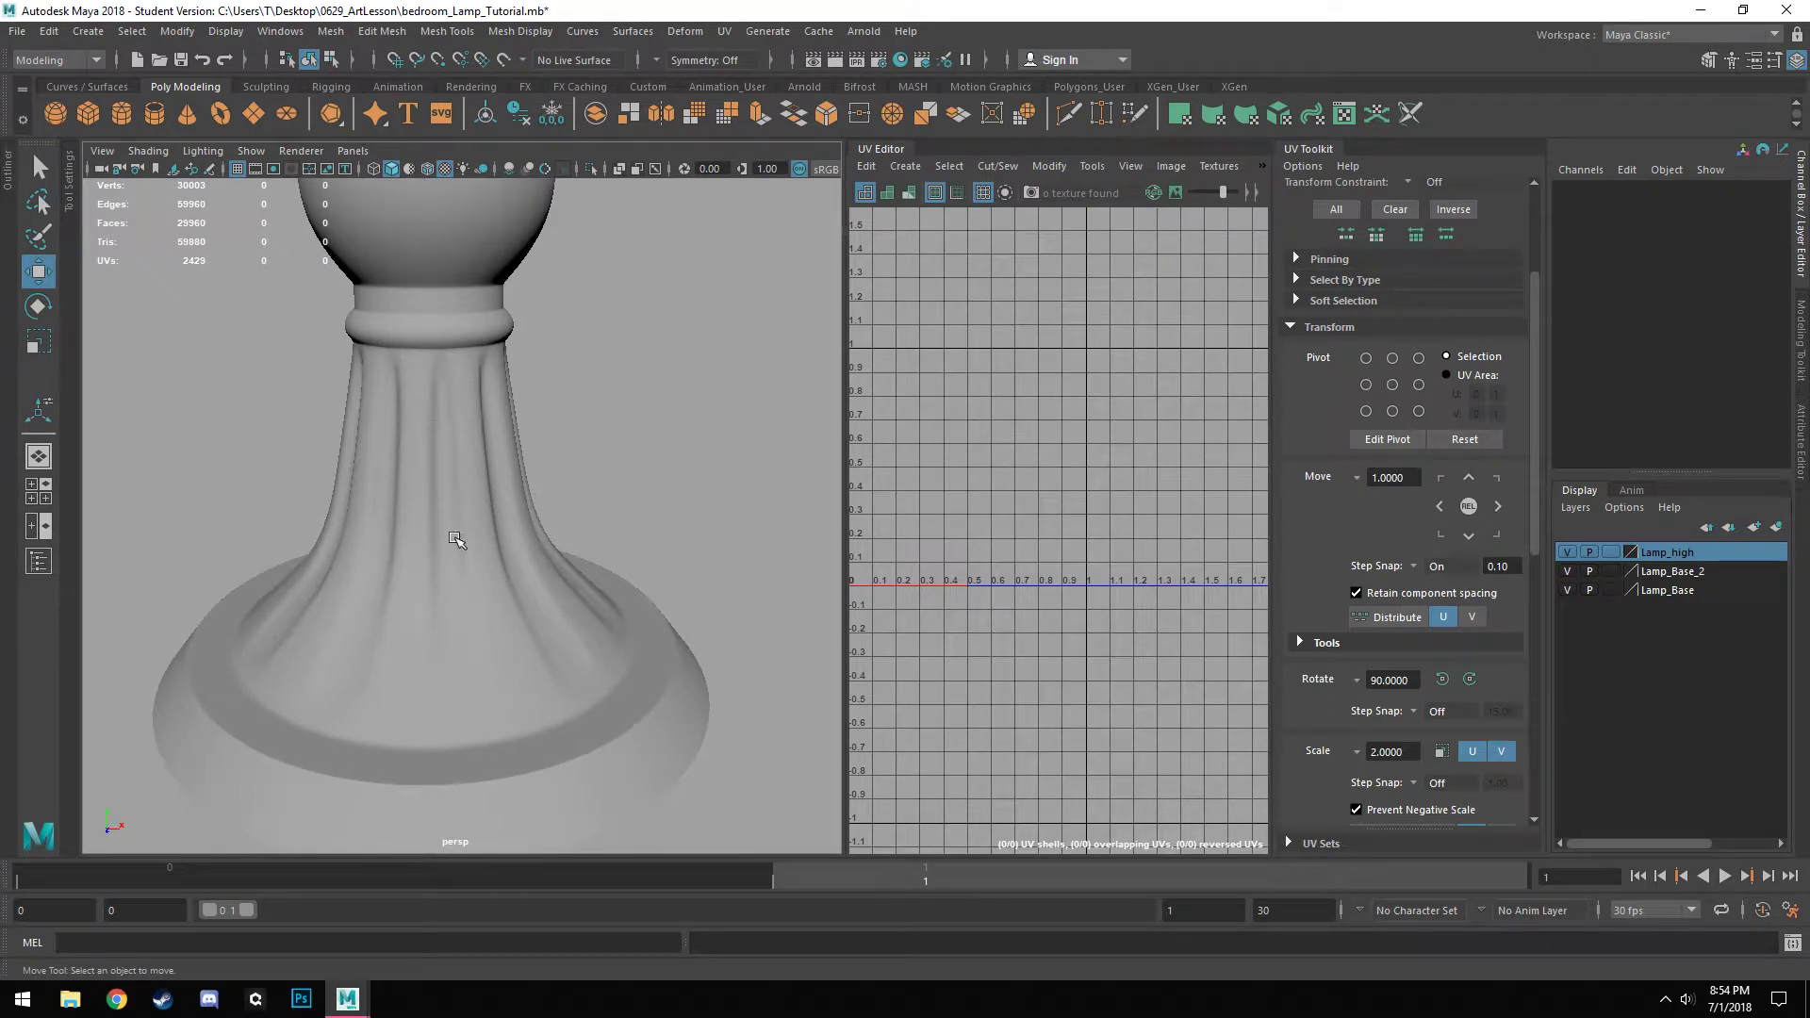
alt+drag(484, 685, 447, 685)
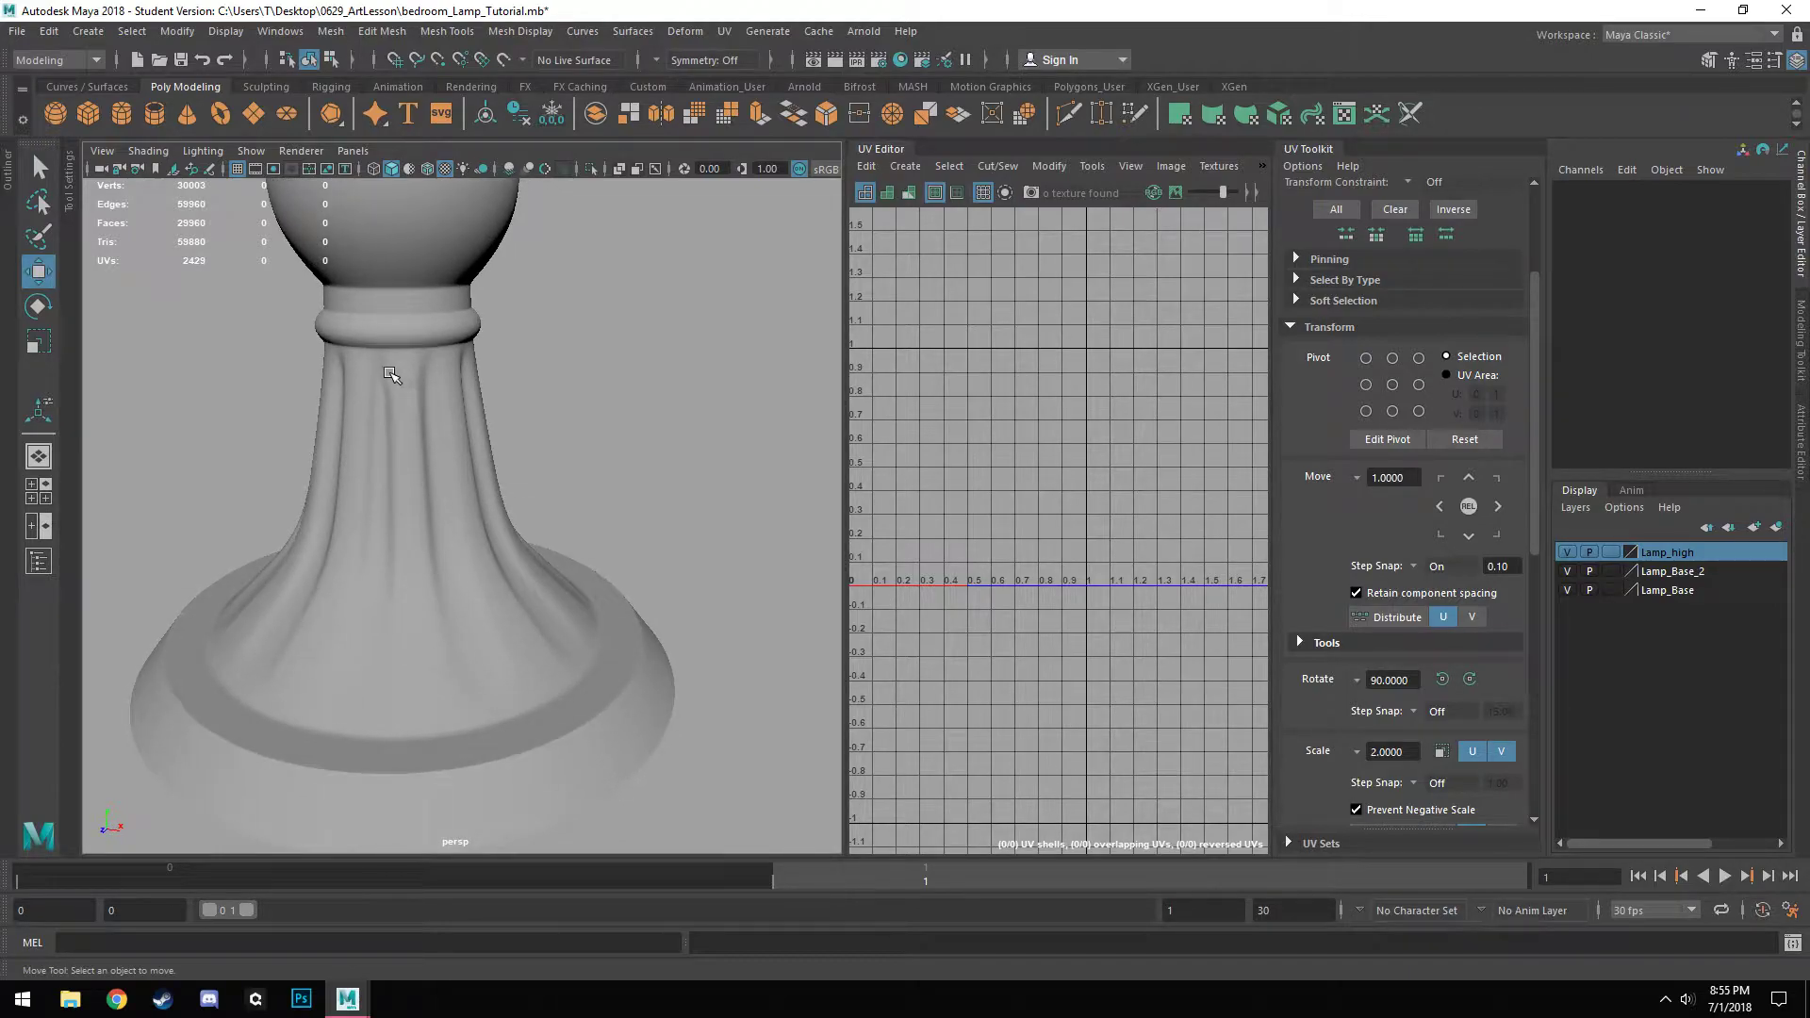
alt+middle_drag(454, 522, 617, 534)
scroll(596, 515, up, 4)
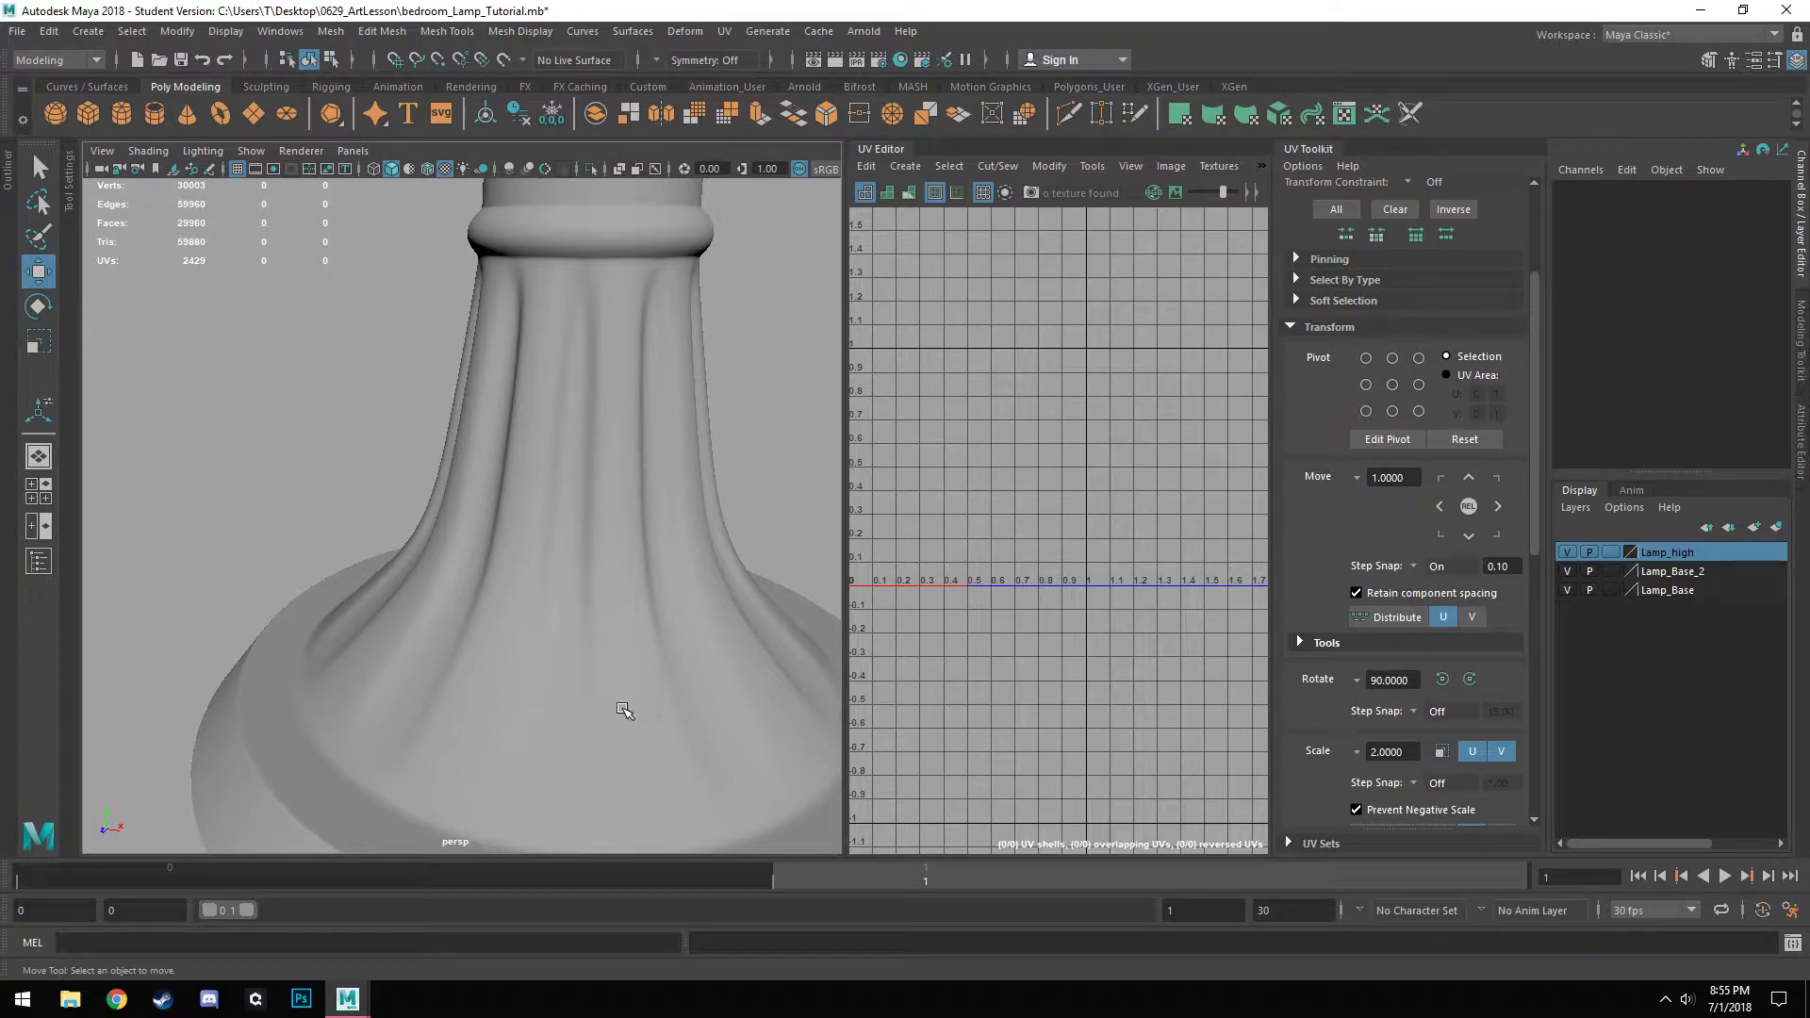
alt+middle_drag(624, 710, 554, 724)
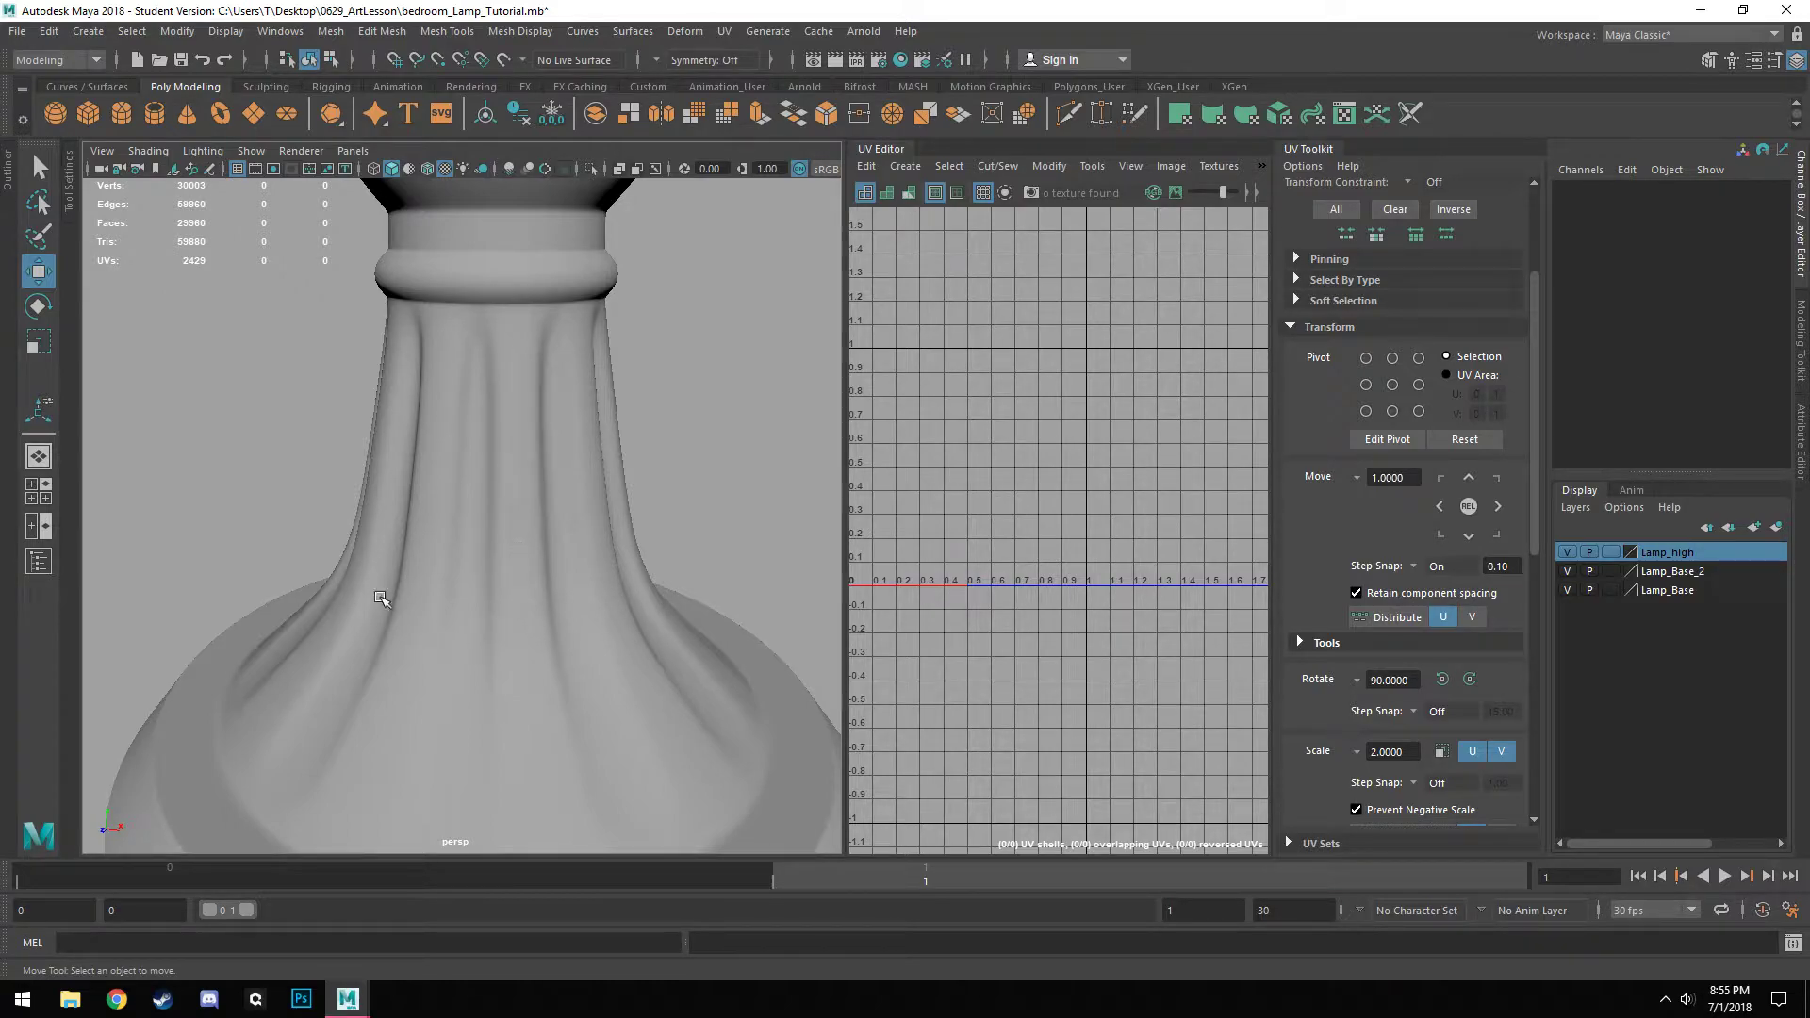
Compare the high-poly lamp and the two low-poly lamps side by side.
scroll(507, 537, down, 12)
alt+middle_drag(618, 629, 471, 544)
scroll(471, 544, down, 4)
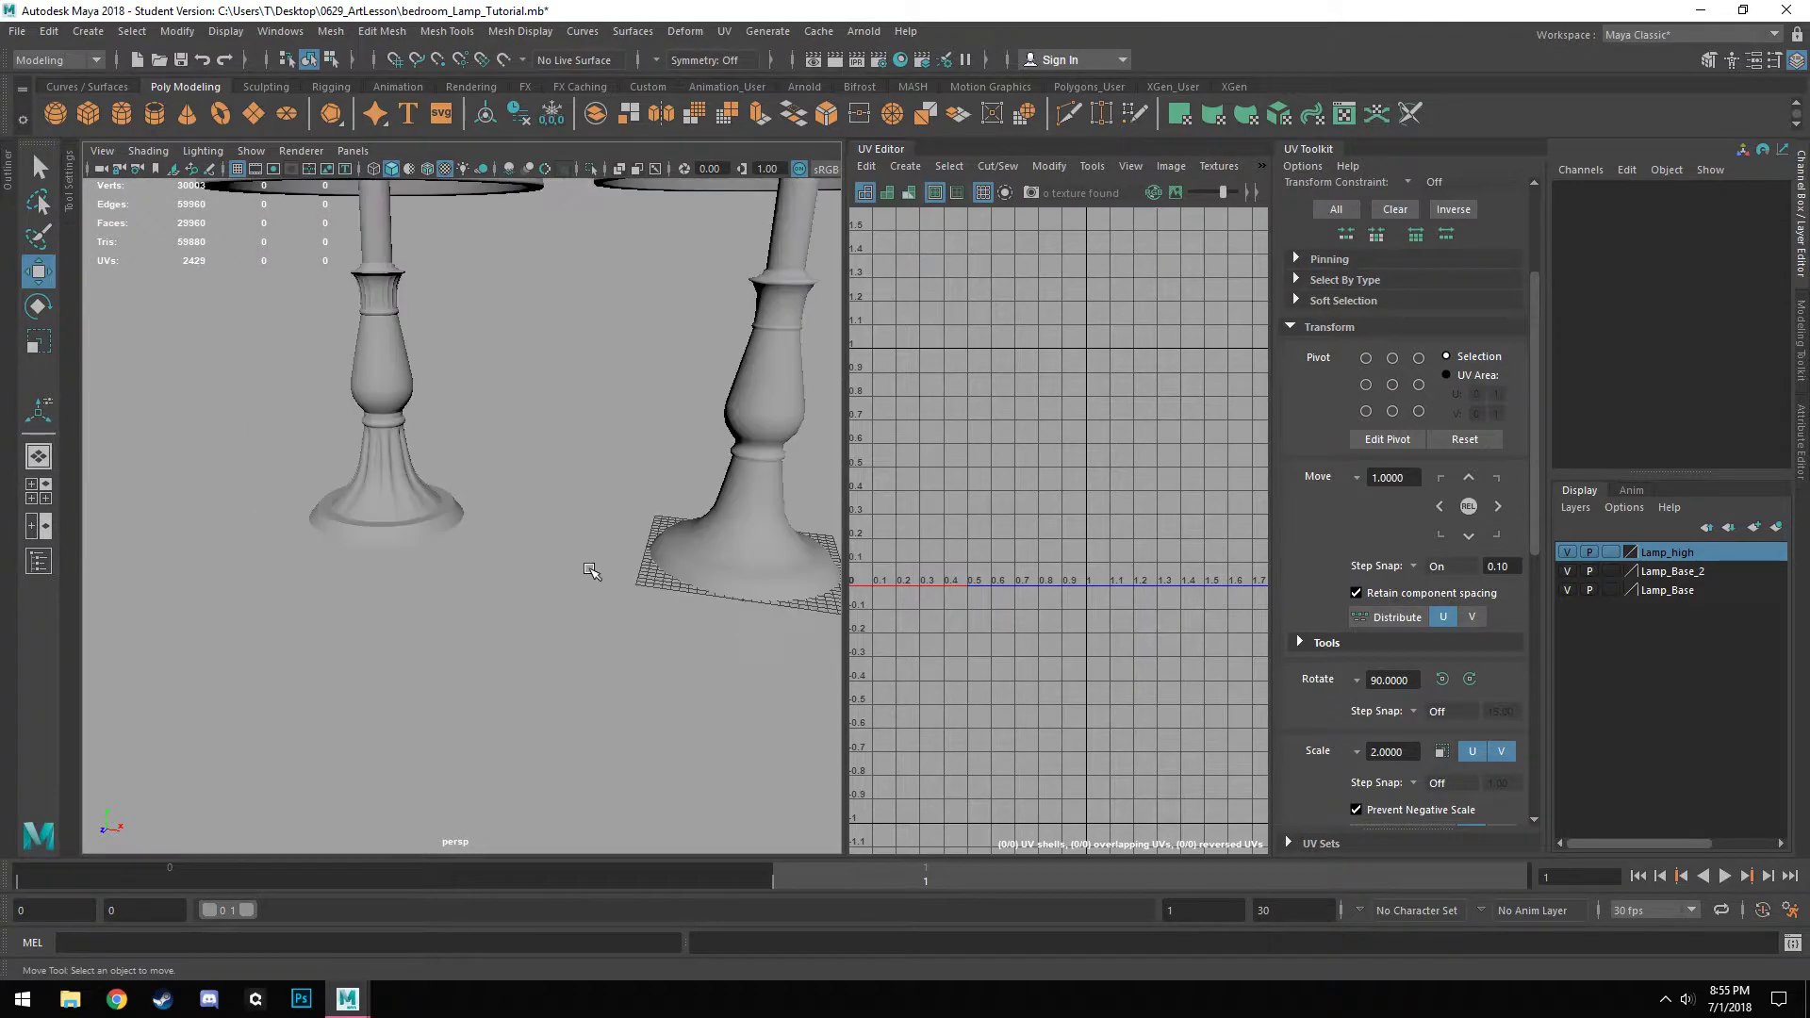
alt+middle_drag(595, 569, 537, 663)
scroll(533, 650, down, 4)
alt+middle_drag(553, 577, 566, 732)
alt+drag(566, 733, 652, 703)
alt+middle_drag(660, 721, 541, 698)
scroll(527, 716, down, 4)
scroll(526, 728, up, 4)
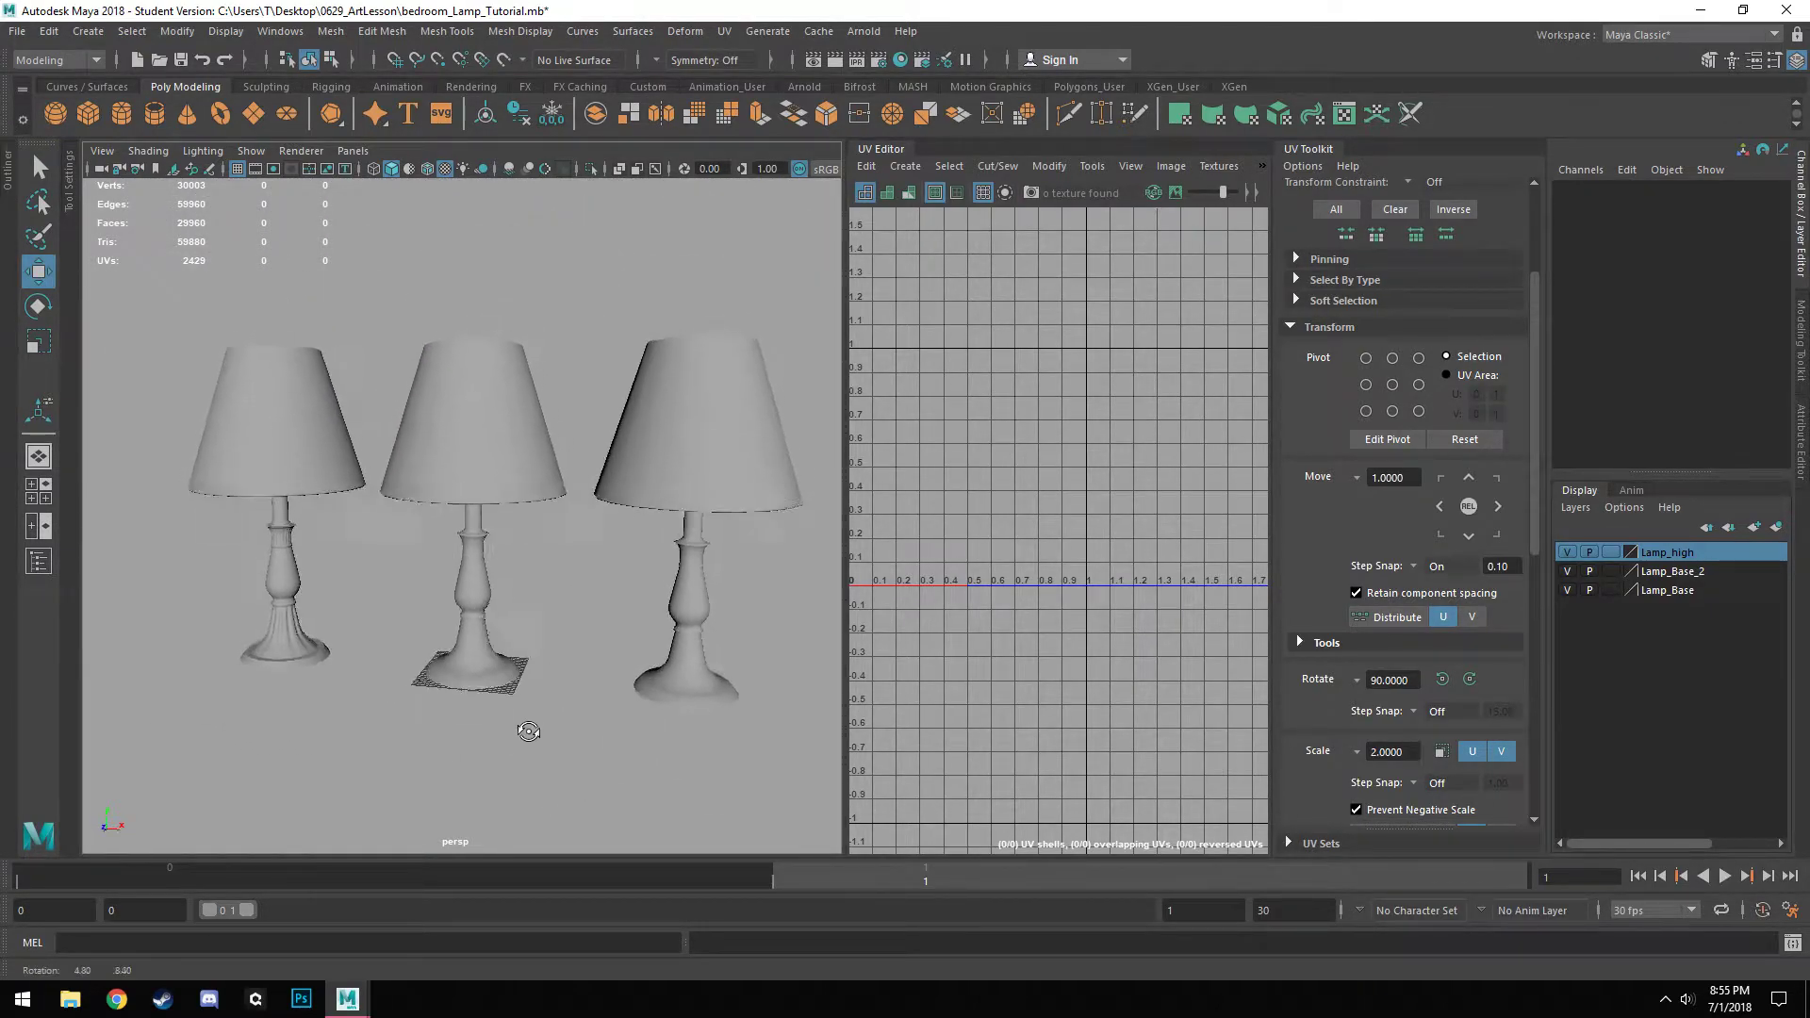
Select the base and shade of the low-poly lamp farthest from the high-poly one and review its UV layout and checker pattern.
scroll(529, 755, up, 5)
alt+middle_drag(558, 739, 500, 677)
alt+drag(499, 677, 574, 659)
alt+middle_drag(574, 659, 478, 698)
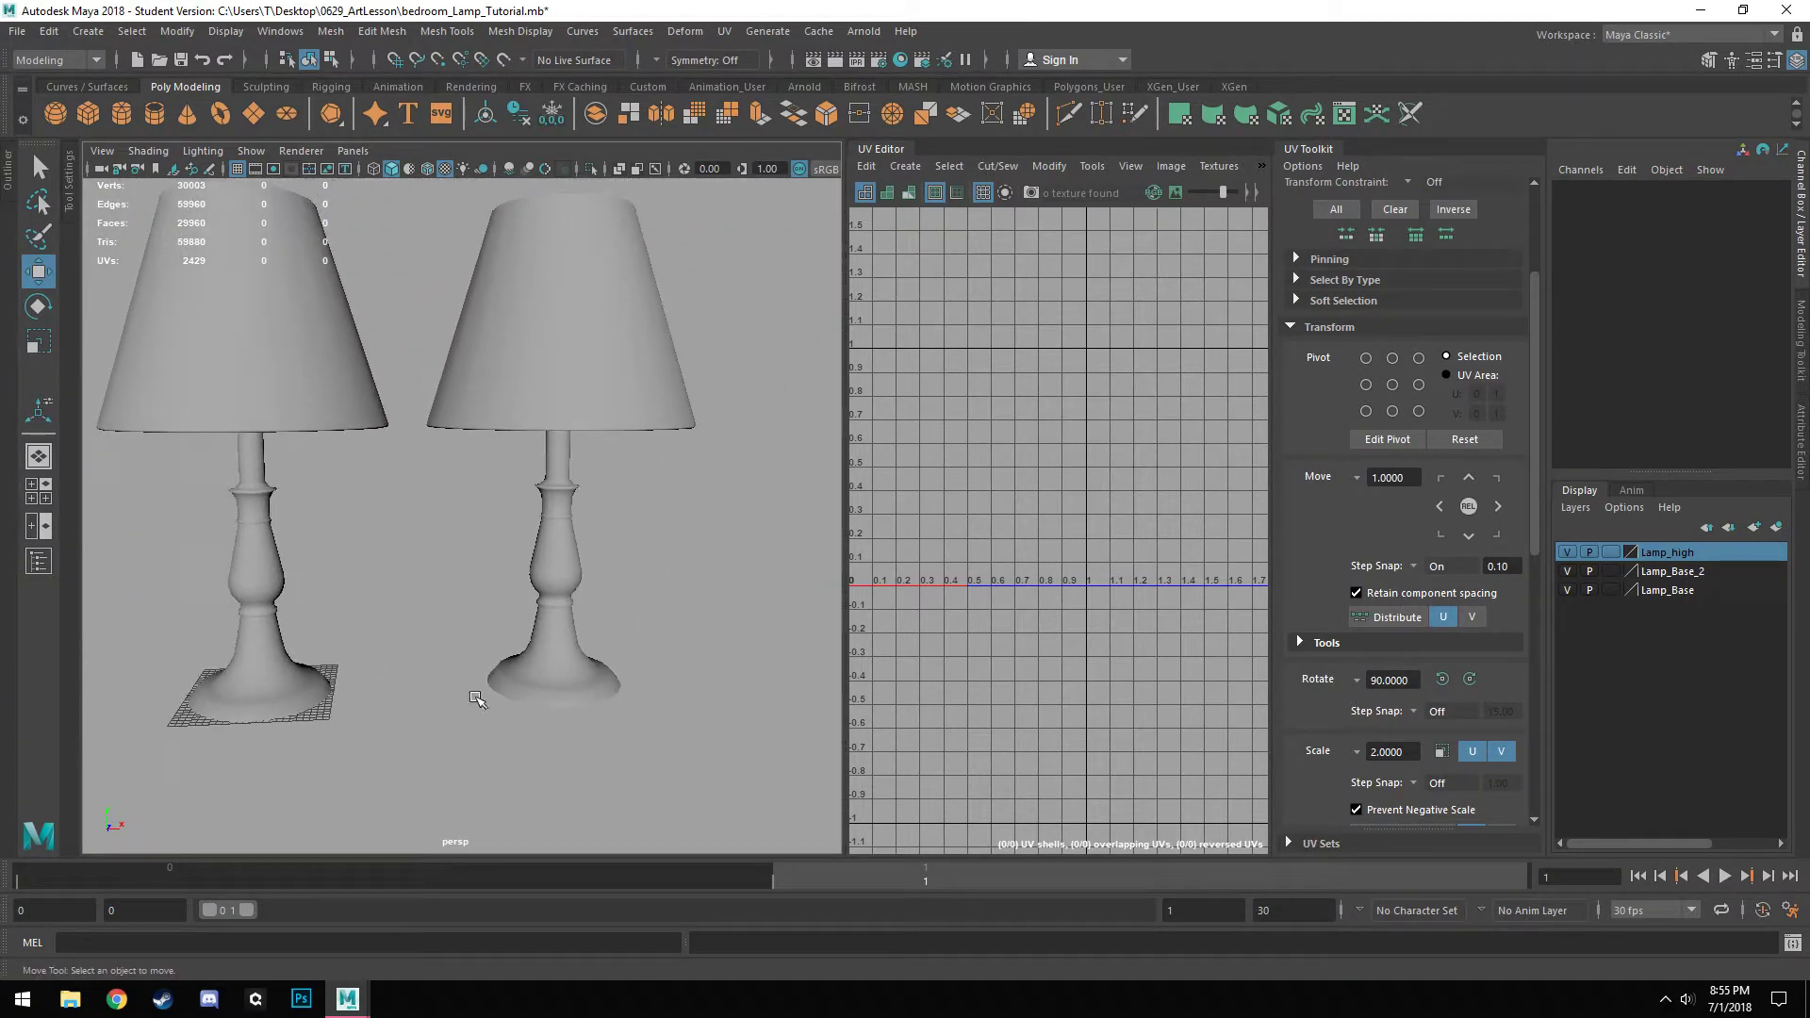
click(579, 565)
shift+click(585, 358)
alt+middle_drag(937, 561, 1049, 553)
mouse_move(685, 630)
alt+mouse_down()
mouse_move(668, 603)
mouse_move(685, 666)
mouse_move(673, 654)
alt+mouse_up()
scroll(685, 666, up, 3)
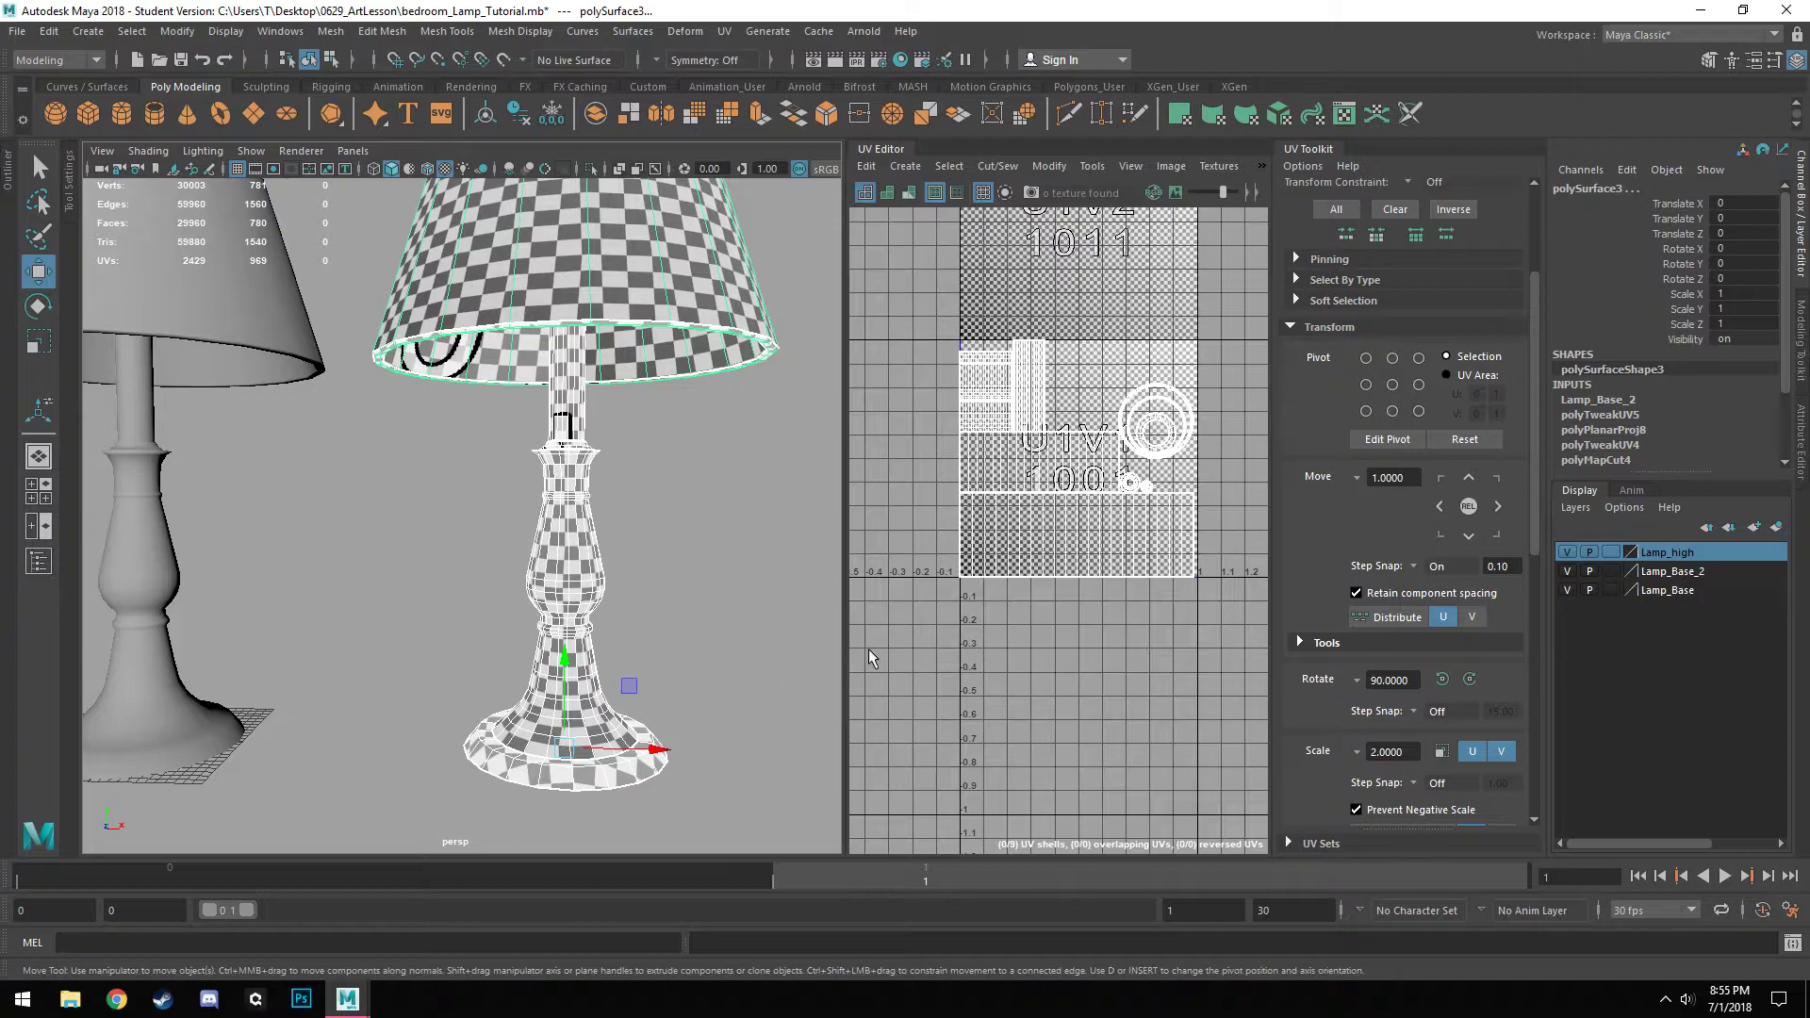
Select the middle strip-built lamp's shade and base together and check the checker pattern along its stem and foot.
click(383, 577)
alt+middle_drag(381, 597, 580, 621)
drag(427, 587, 560, 376)
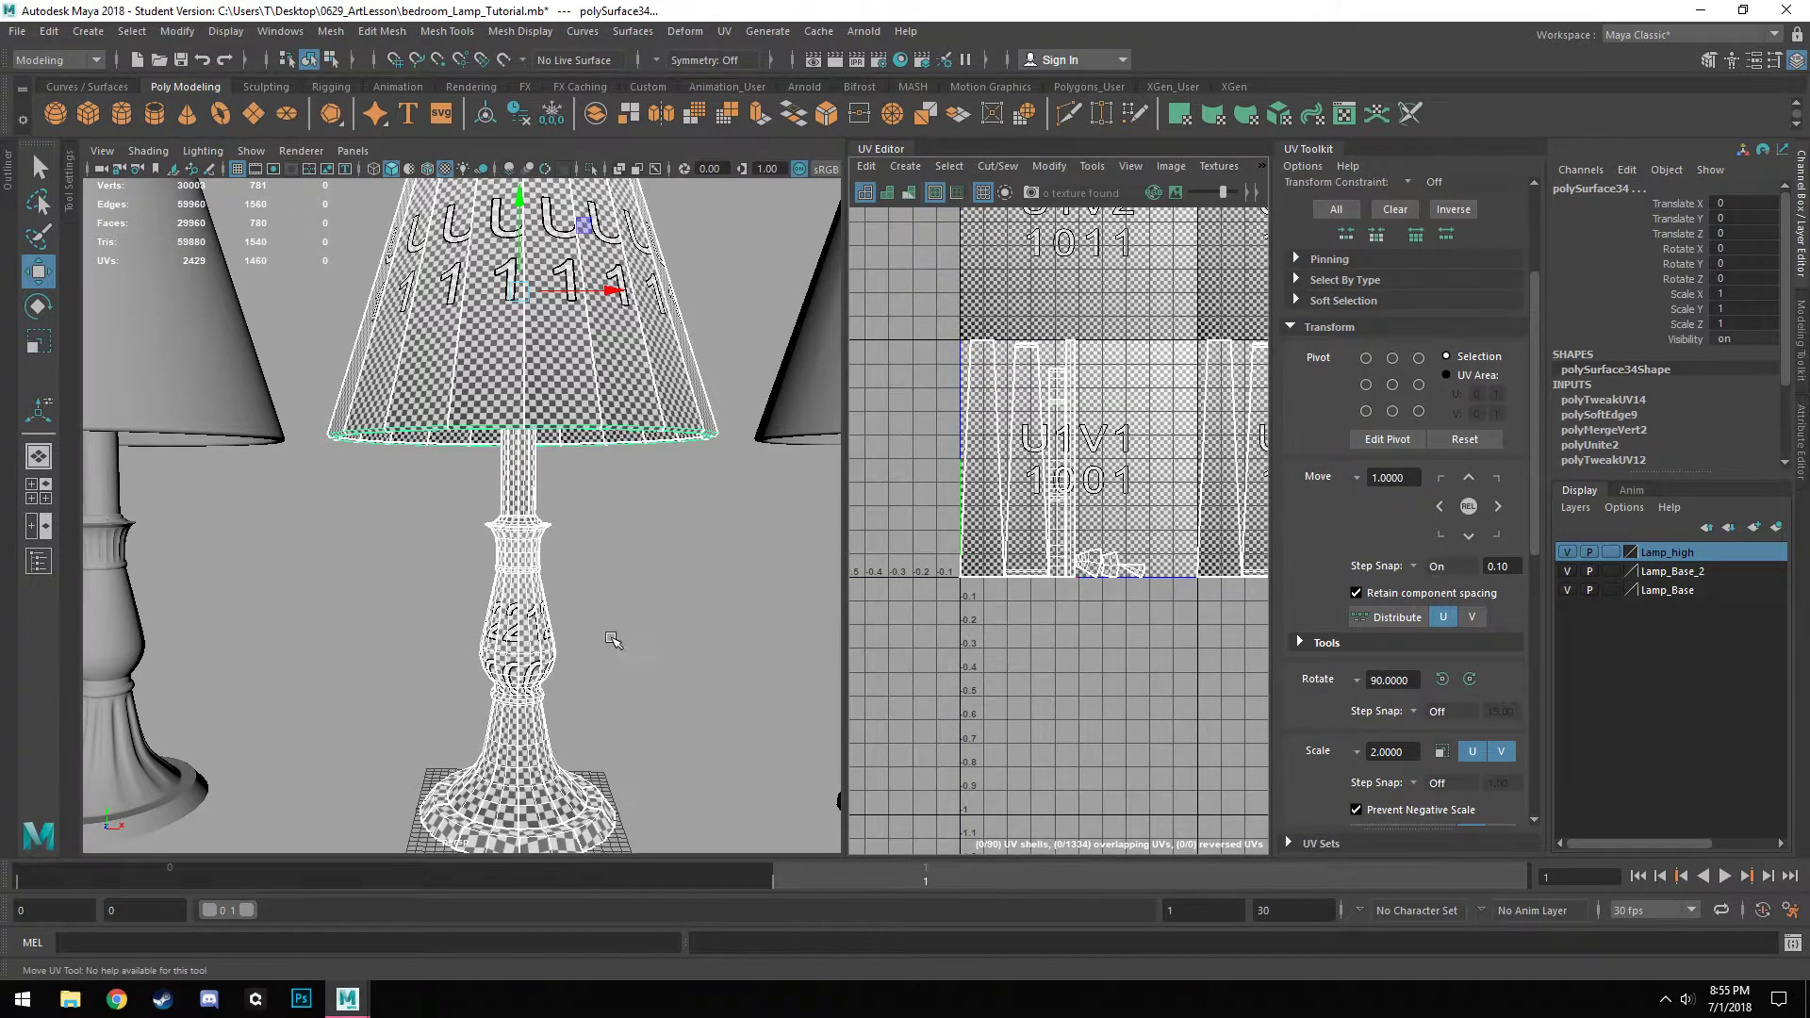
scroll(556, 604, up, 5)
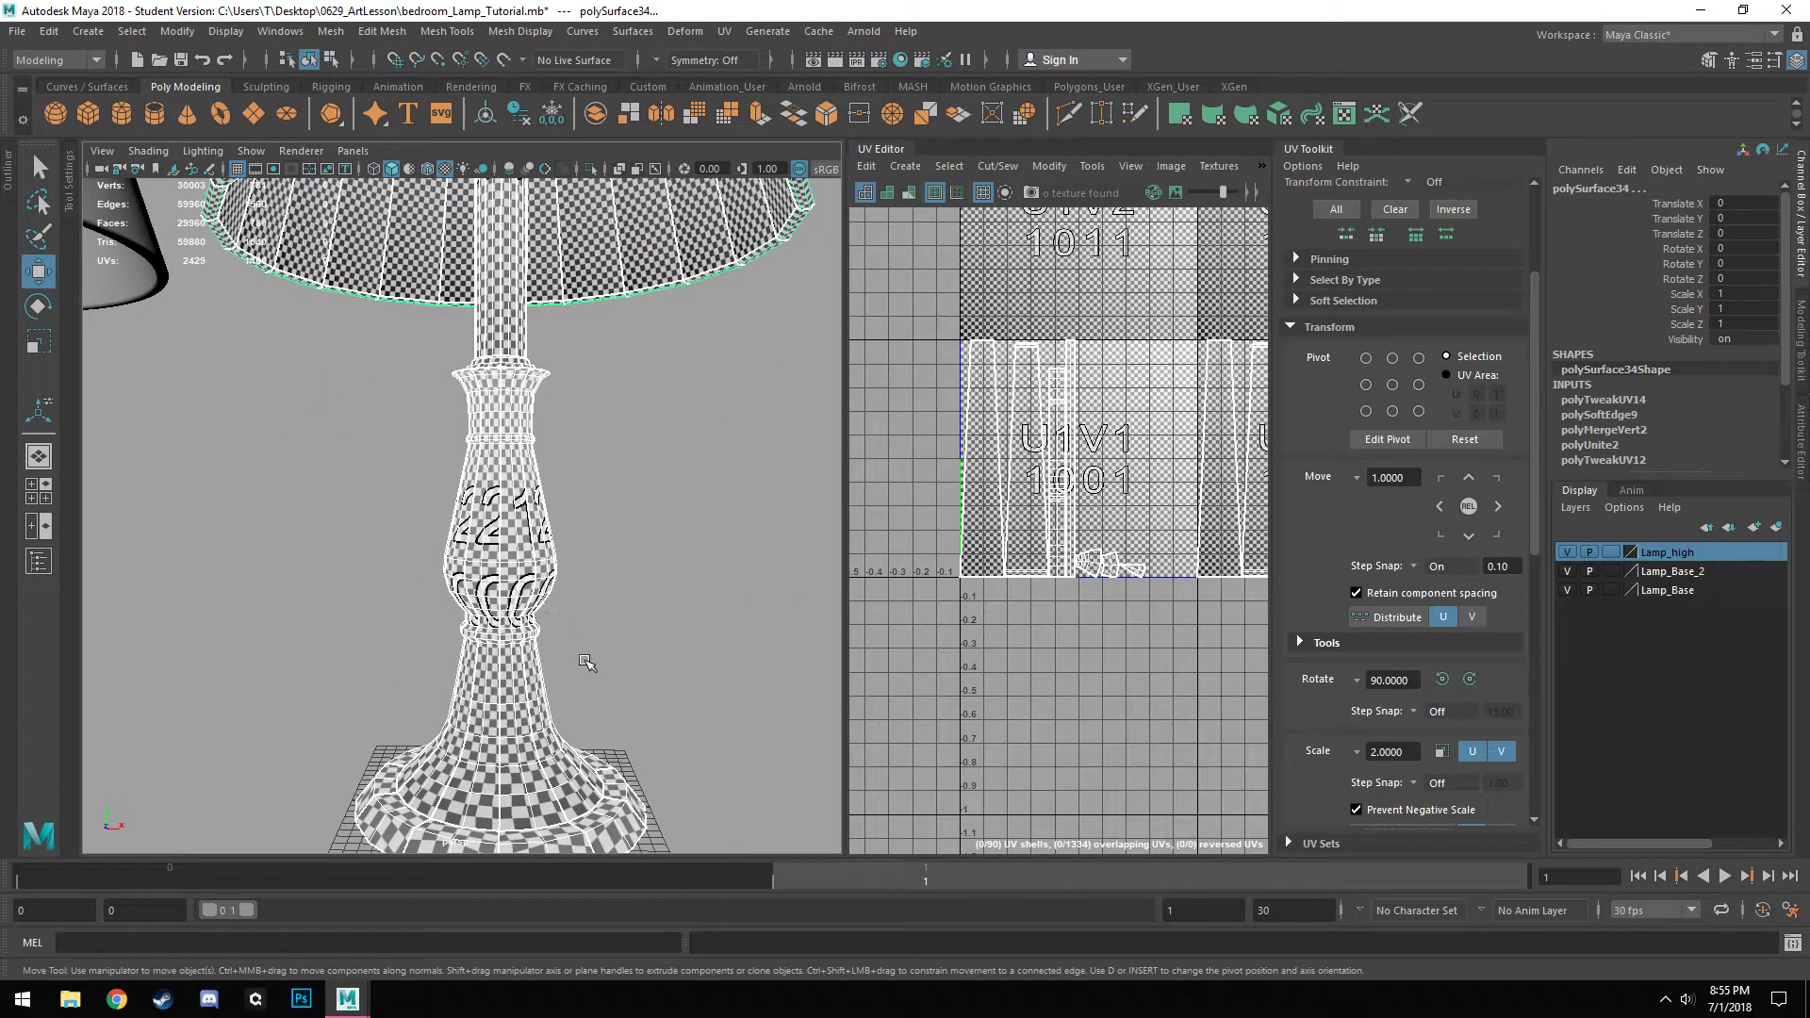
scroll(585, 650, down, 6)
Examine the repeated checker pattern on the middle lamp's shade strips against the shells in the U1V1 tile.
alt+middle_drag(582, 709, 600, 827)
mouse_move(526, 687)
alt+mouse_down()
mouse_move(516, 796)
mouse_move(571, 759)
mouse_move(517, 680)
alt+mouse_up()
alt+middle_drag(1119, 593, 1087, 611)
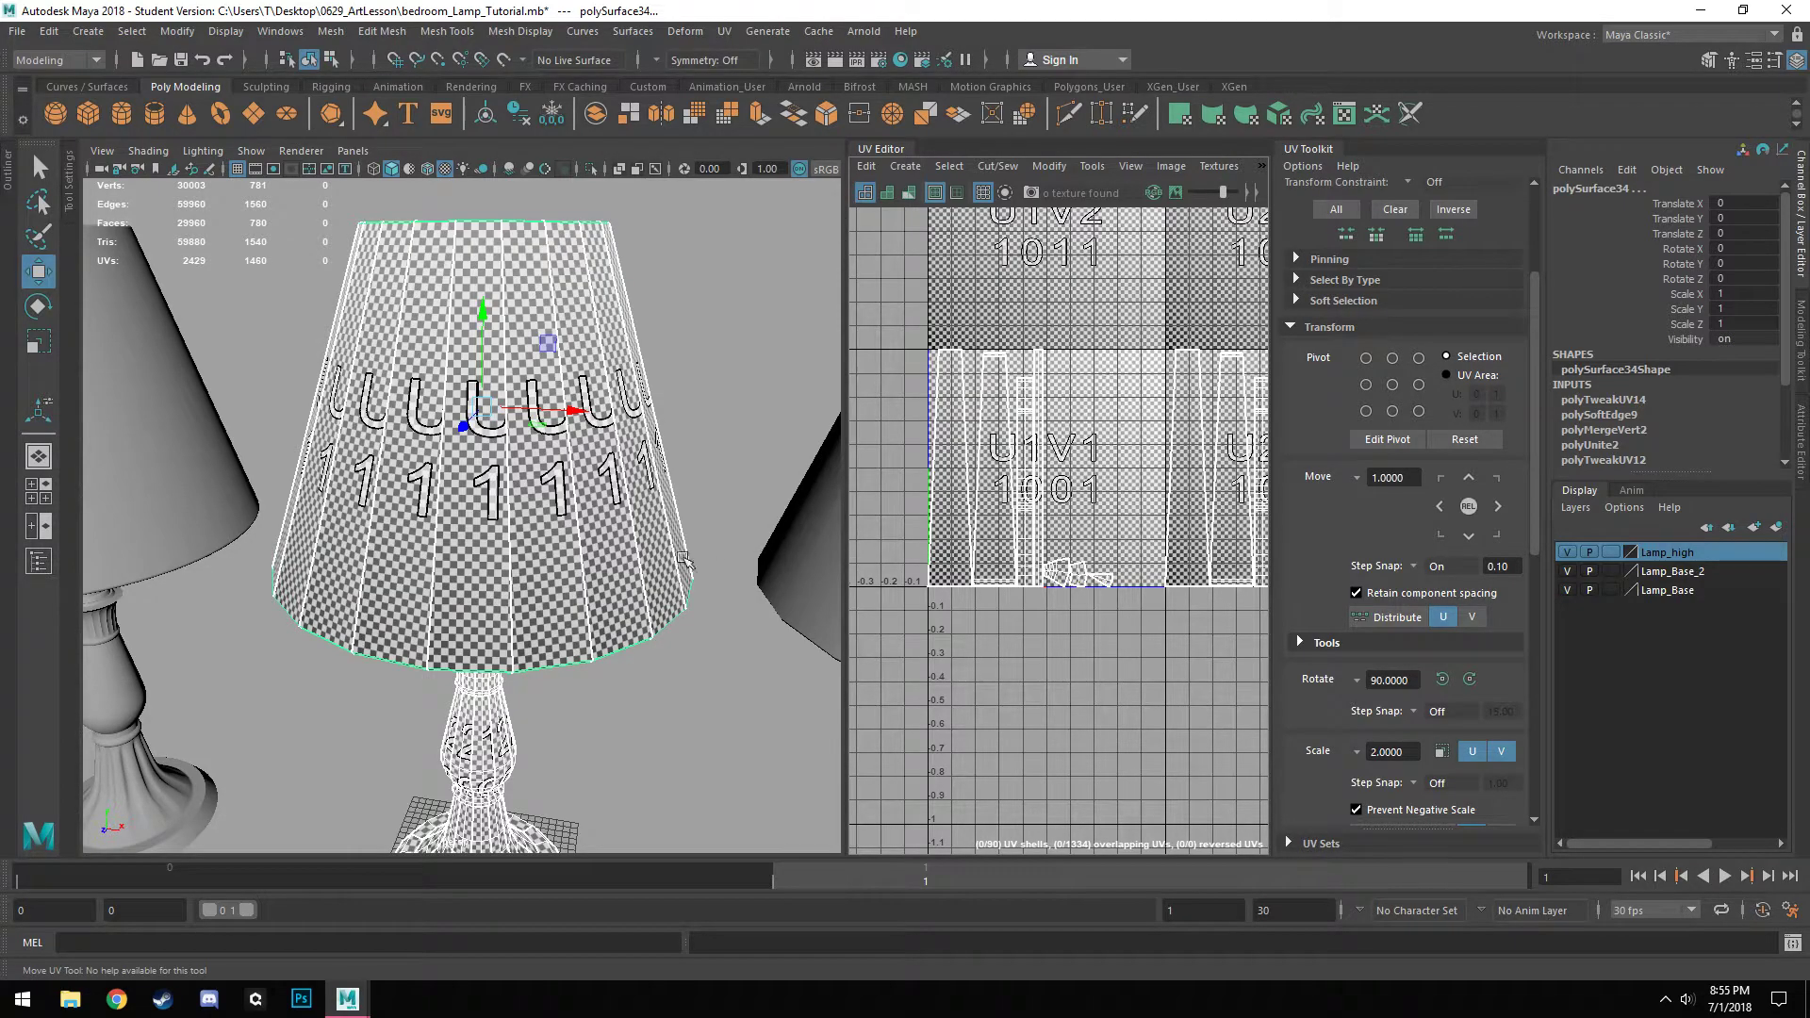
alt+middle_drag(629, 739, 623, 678)
mouse_move(639, 696)
alt+mouse_down()
mouse_move(670, 675)
mouse_move(629, 691)
alt+mouse_up()
key(f)
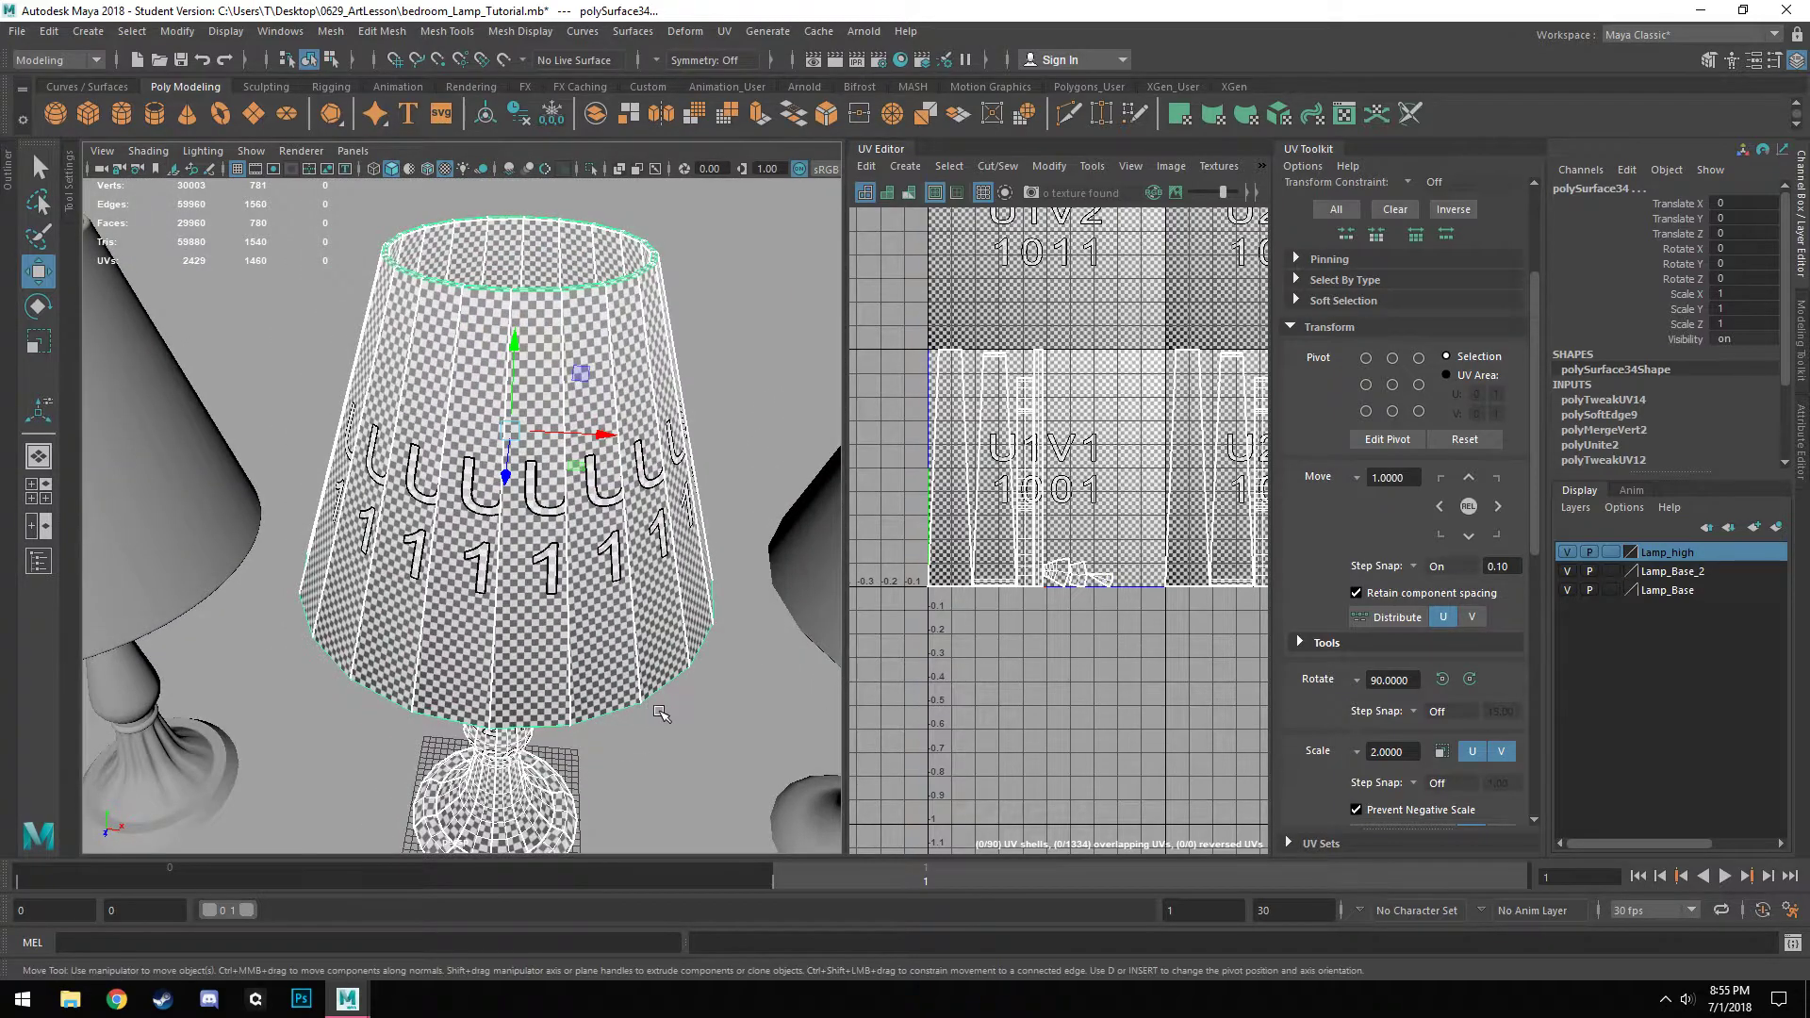